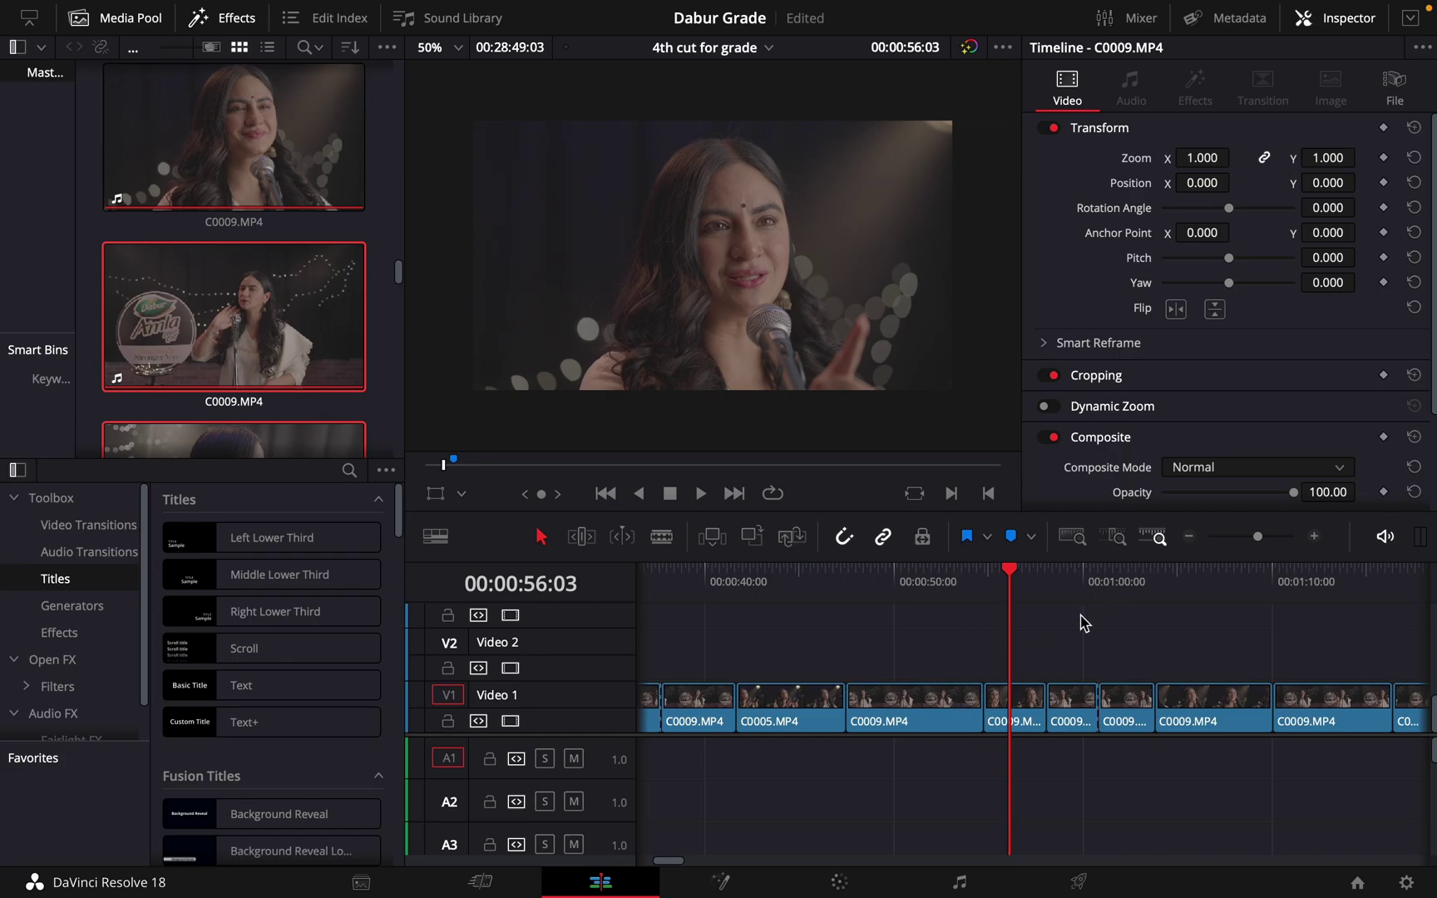
Switch to the Color page and add five serial nodes after node 01 in the clip's node graph.
click(845, 870)
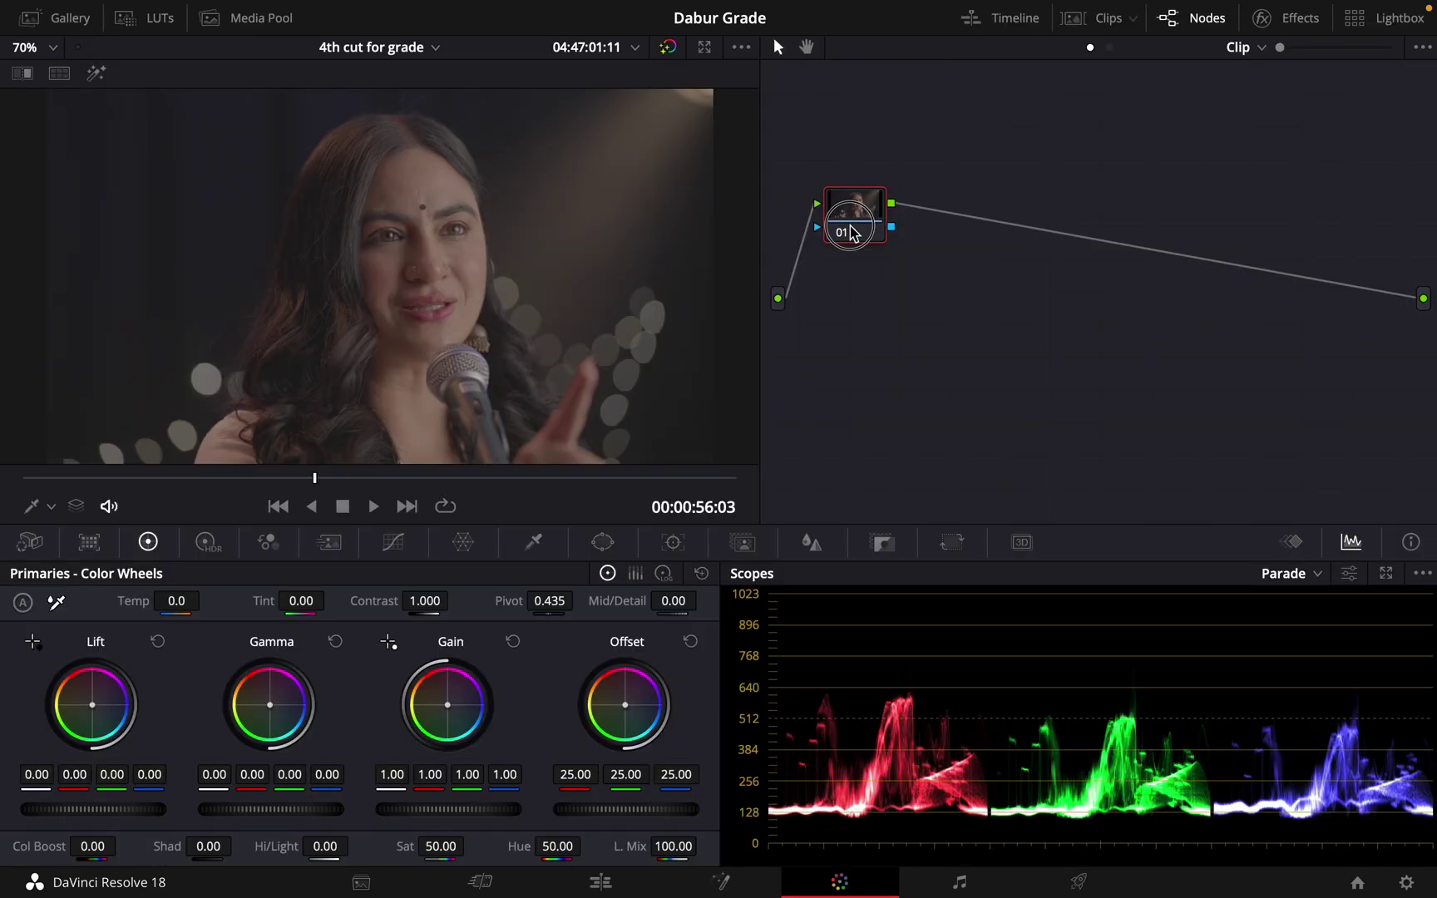
drag(844, 222, 854, 198)
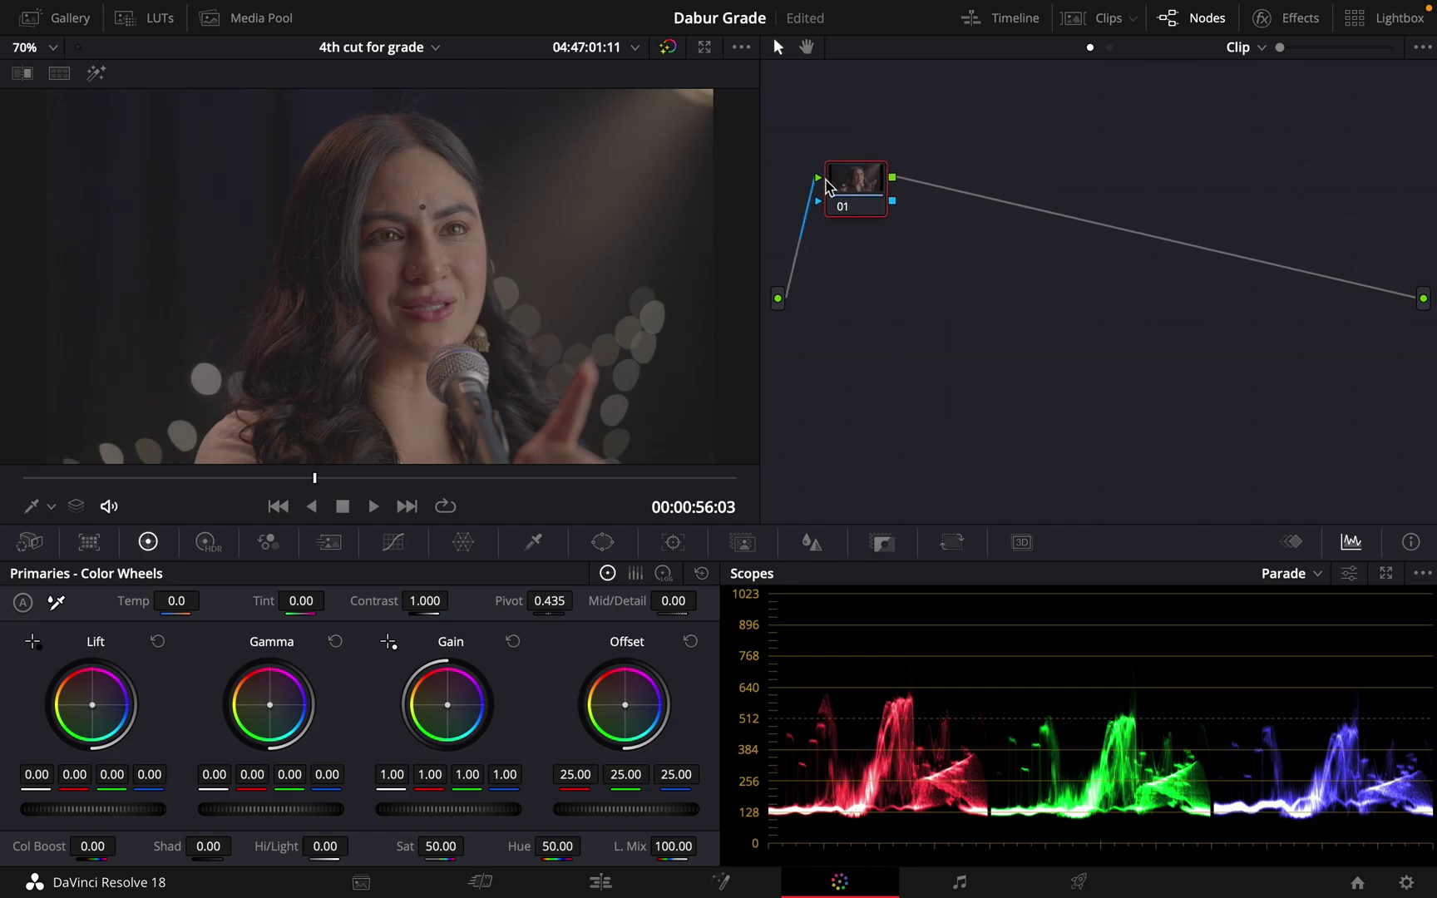
key(alt+s)
key(alt+s)
key(alt+s)
key(alt+s)
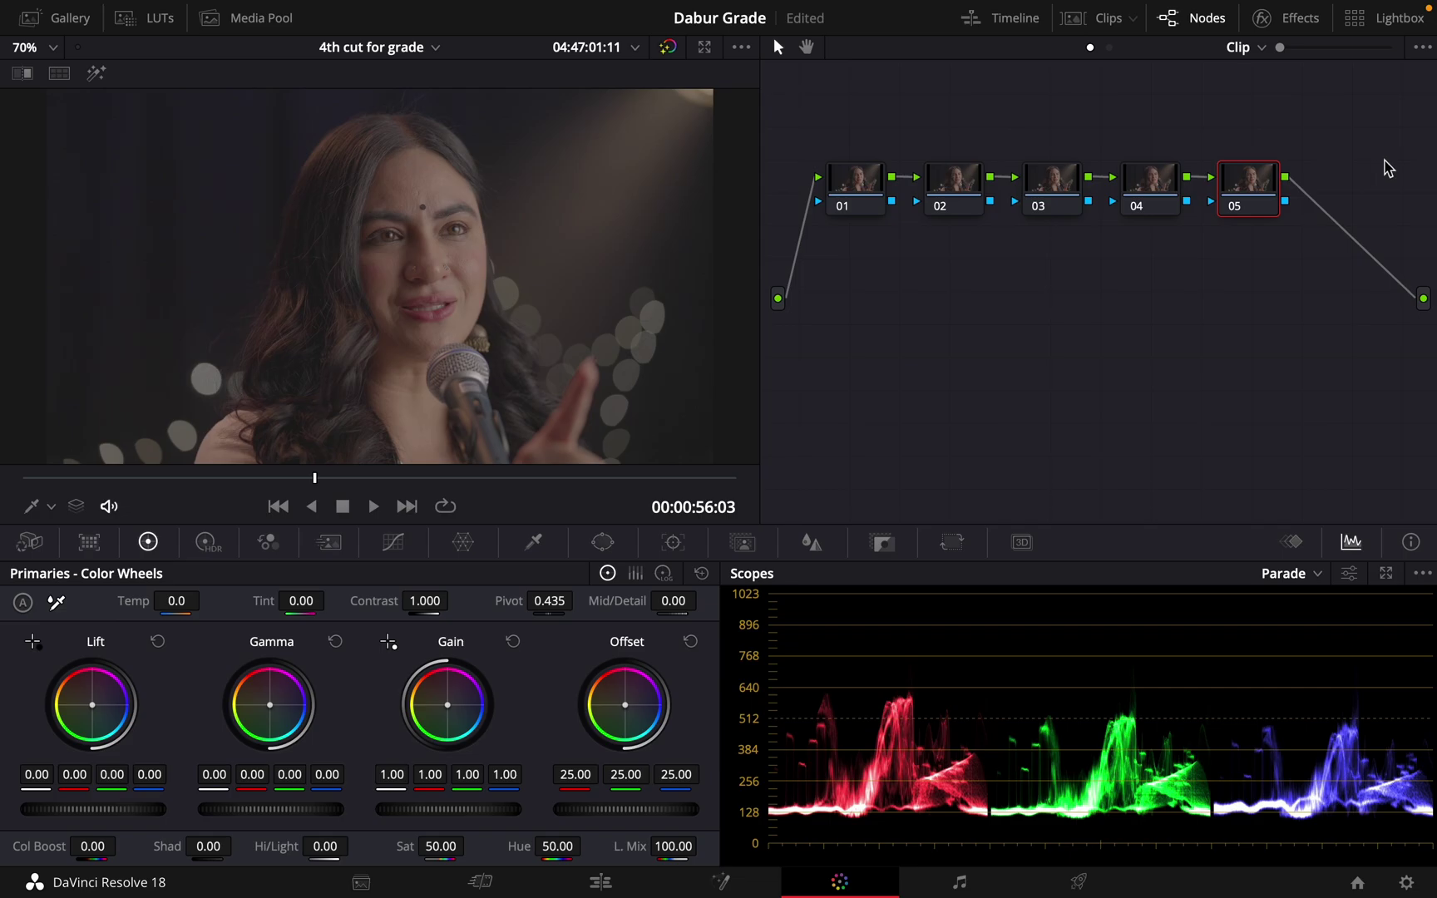
key(alt+s)
Move node 05 and the last node down to start a second row below nodes 01 to 04.
drag(1359, 186, 1249, 330)
drag(1257, 188, 863, 371)
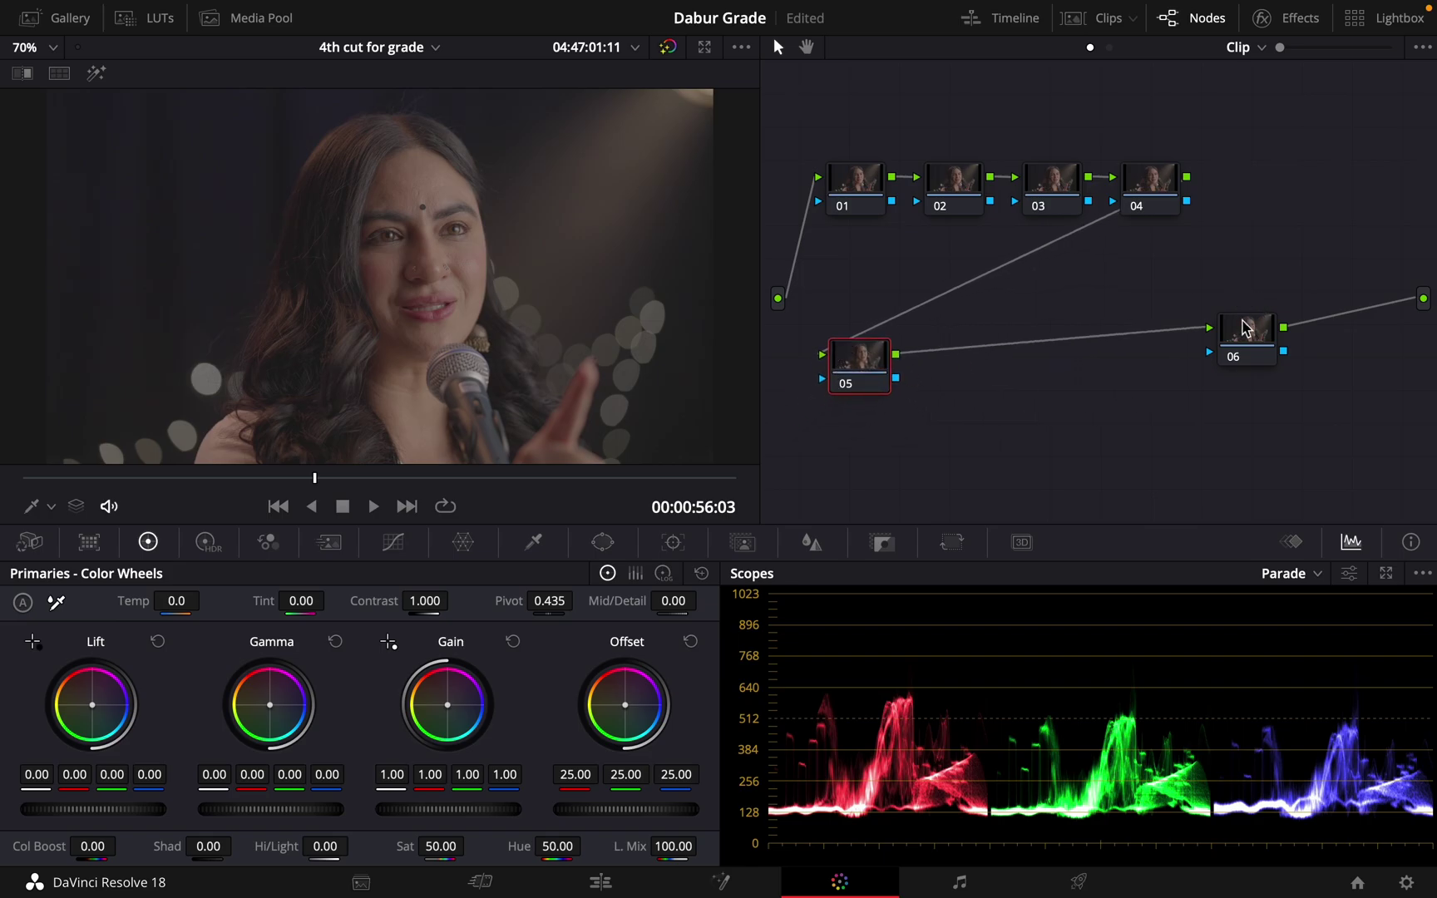
drag(1246, 328, 1298, 345)
Add a serial node after node 05 and two more nodes parallel to it.
click(845, 380)
key(alt+s)
drag(938, 374, 1002, 375)
key(alt+p)
key(alt+p)
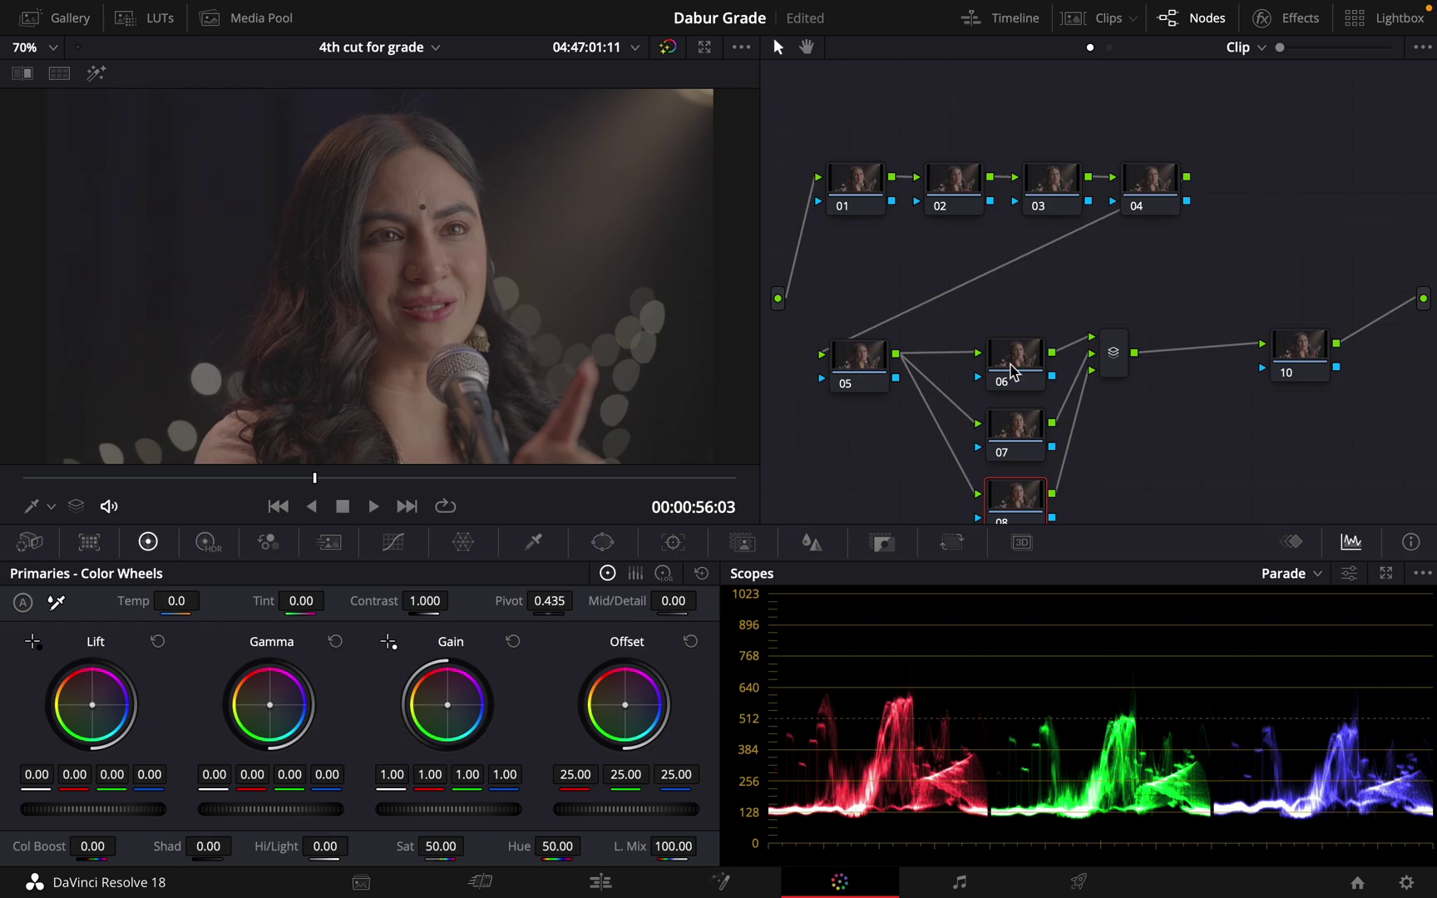
Add a serial node after the first mixer and one parallel node below it.
drag(1134, 297, 1170, 277)
key(alt+s)
key(alt+p)
Arrange the node graph with nodes 01 to 04 on top and node 05, the parallel groups and both mixers in the row below.
drag(1151, 183, 1135, 131)
drag(859, 357, 852, 246)
drag(1068, 500, 961, 247)
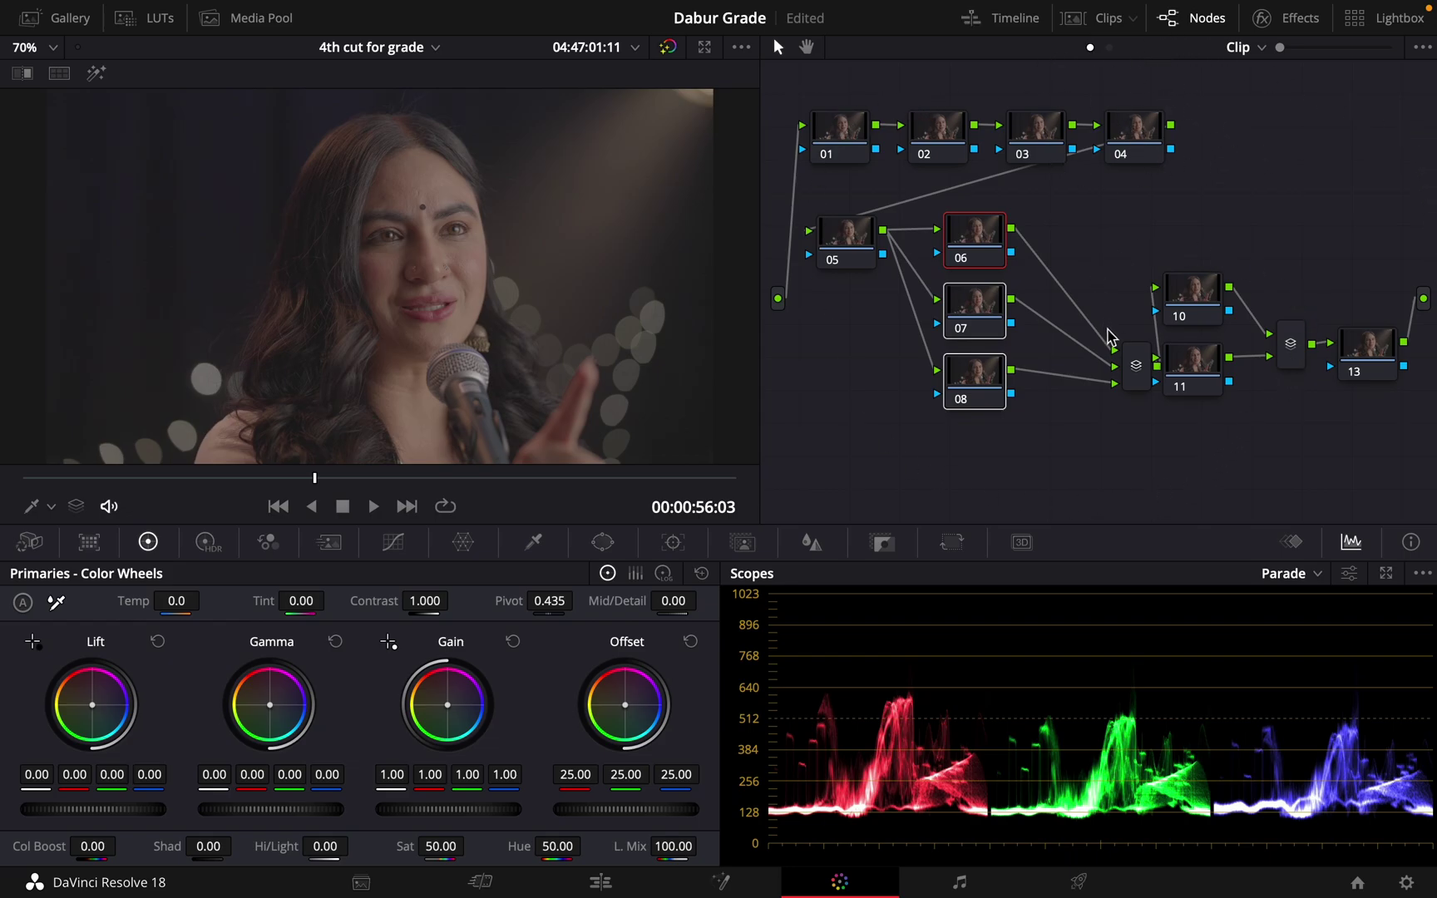
drag(1134, 366, 1086, 246)
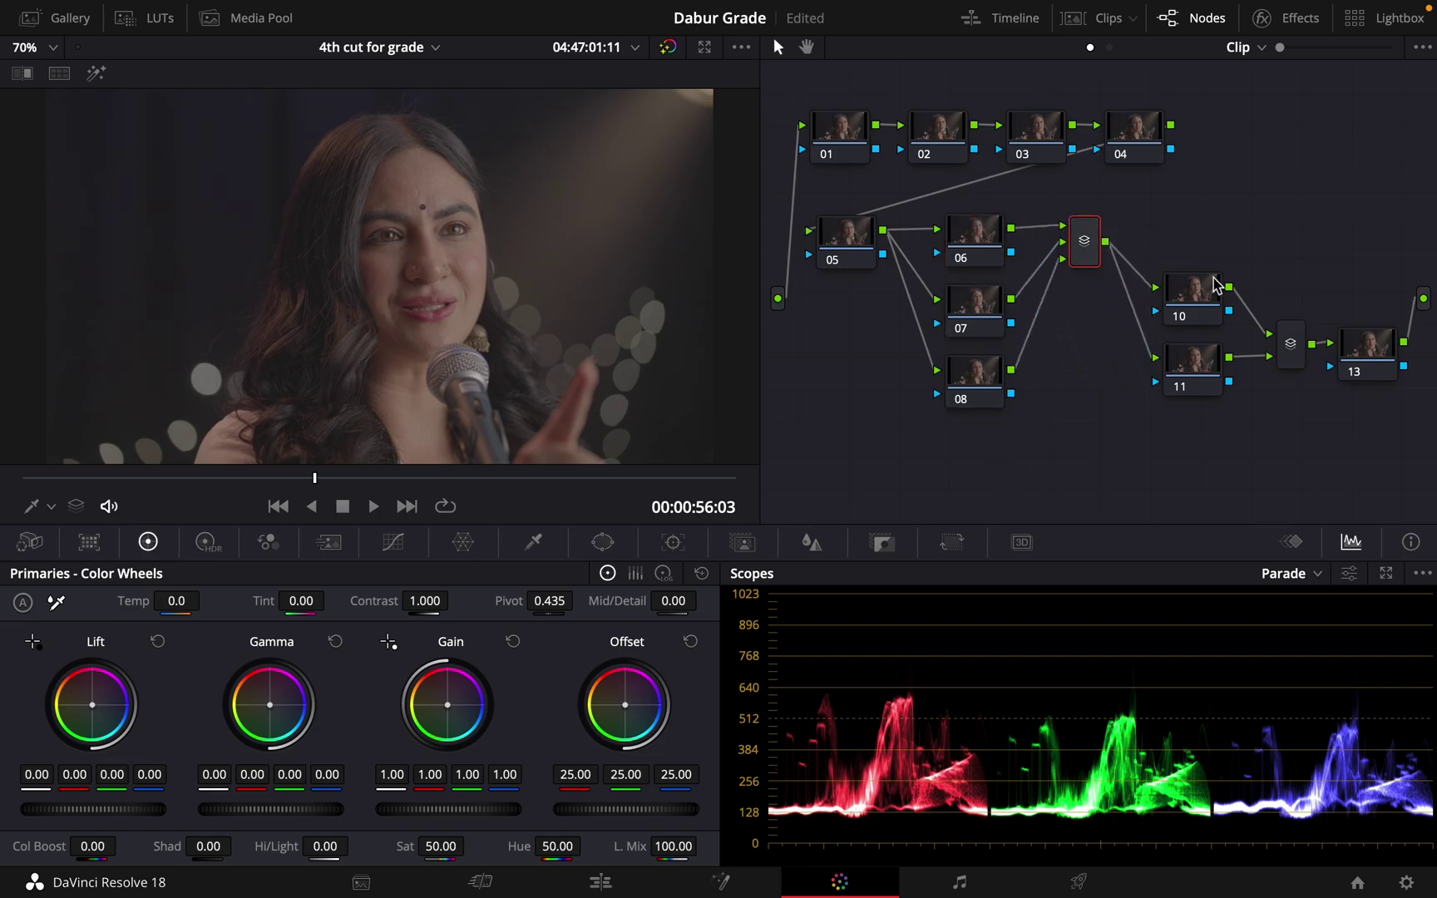
drag(1216, 258, 1177, 319)
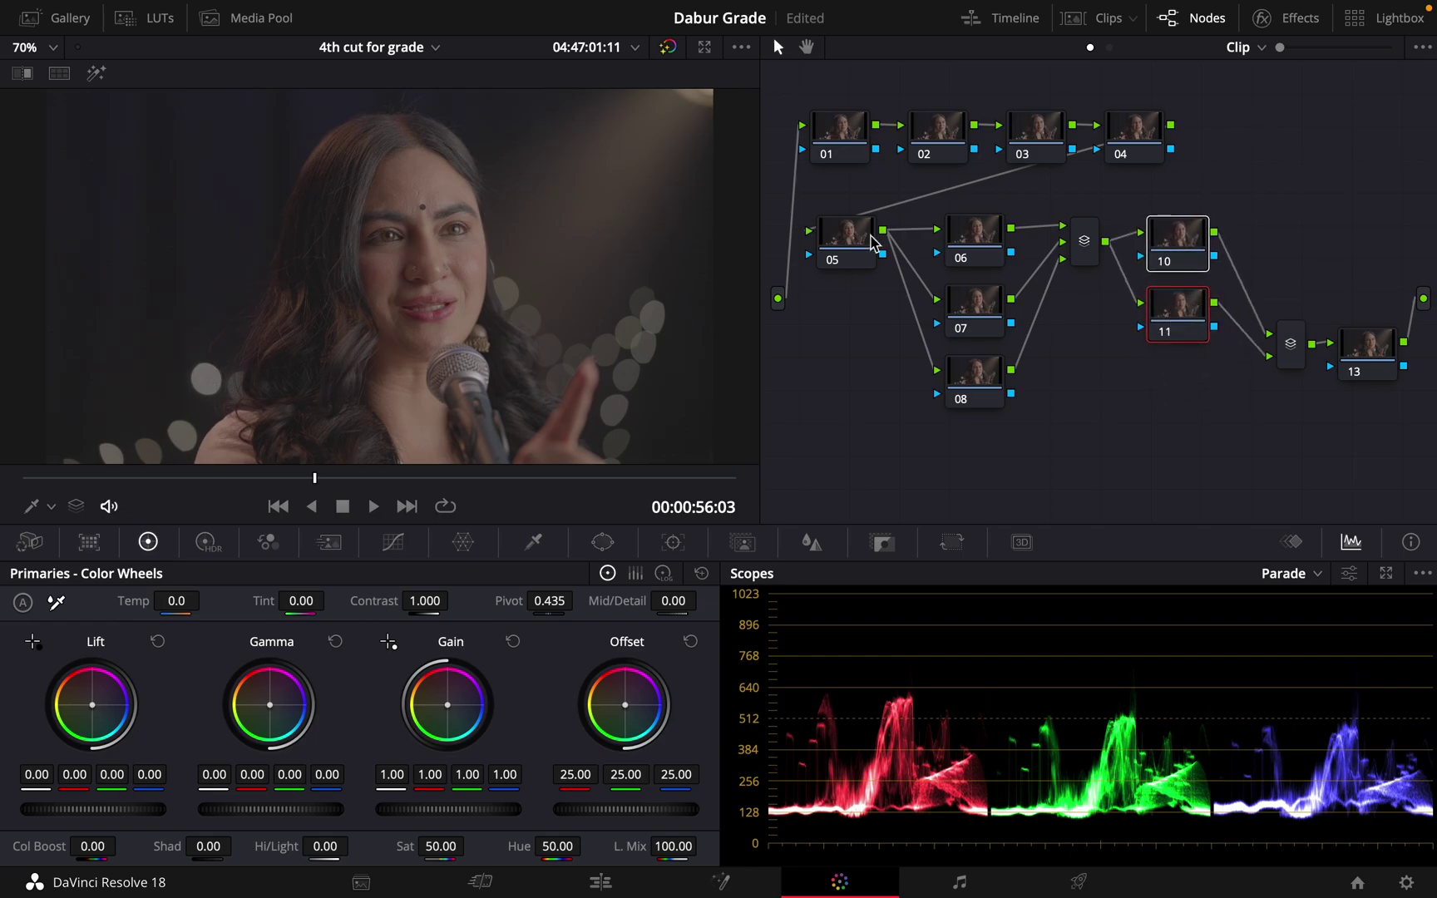
drag(1287, 345, 1263, 244)
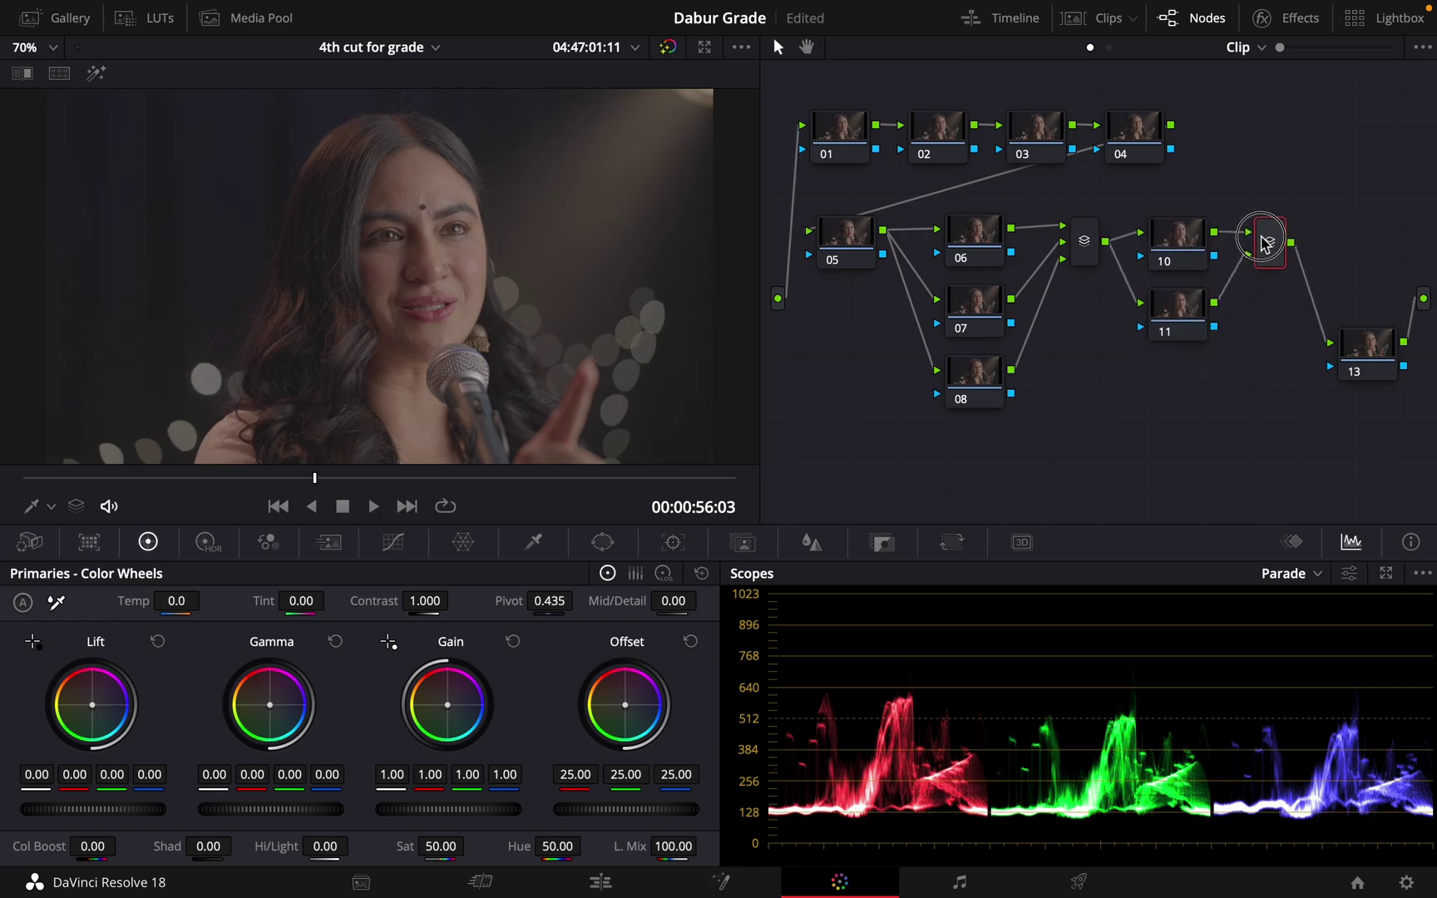
Add a serial node after node 13 and place nodes 13 and 14 side by side below the second mixer.
drag(1385, 384, 1379, 412)
key(alt+s)
drag(1377, 483, 1277, 409)
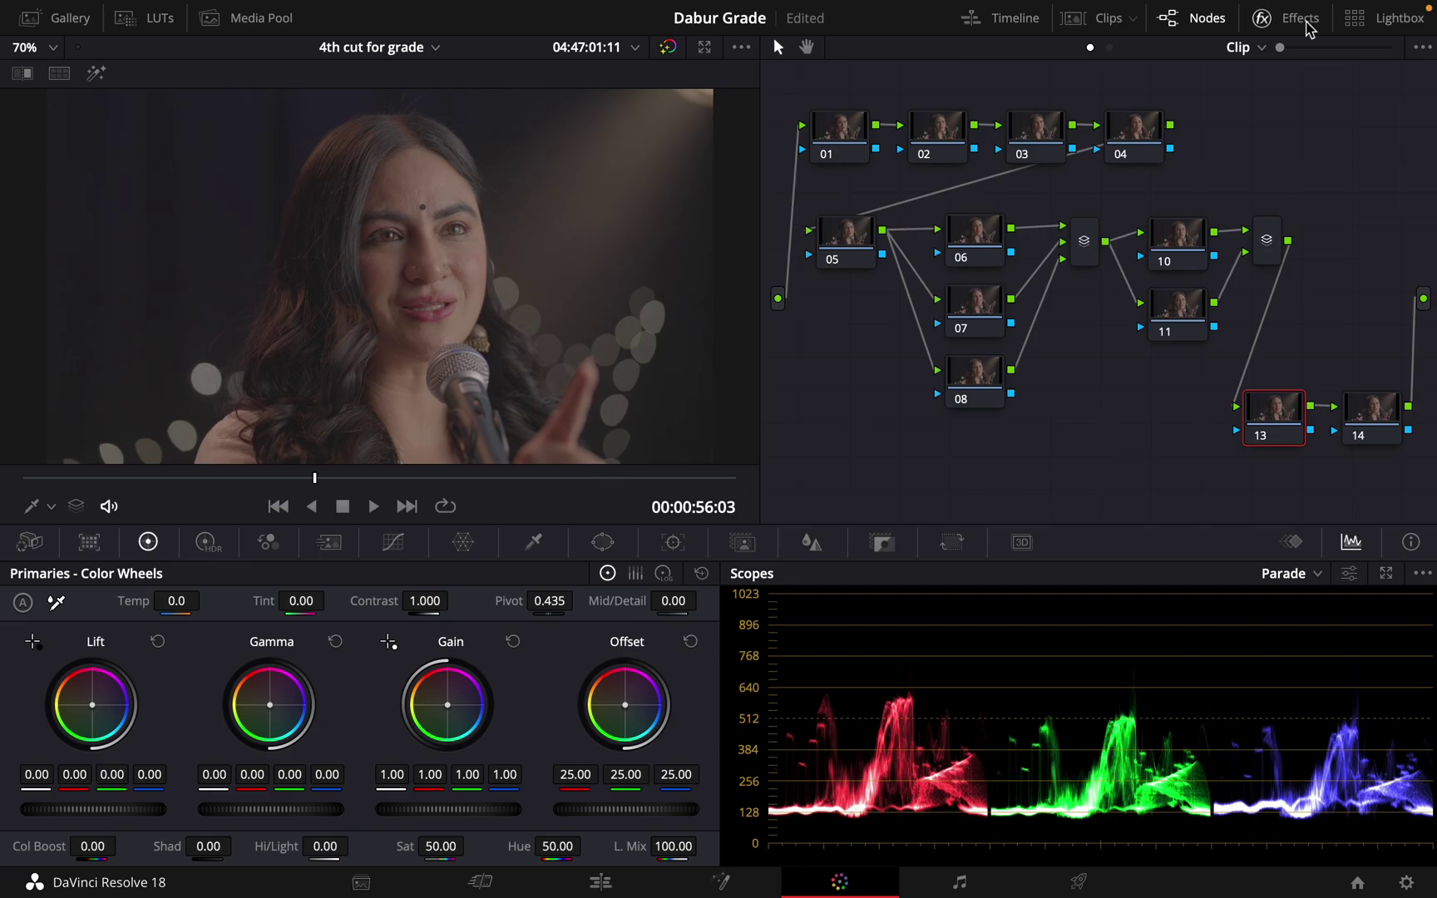
mouse_move(1142, 471)
mouse_down()
mouse_move(1145, 502)
mouse_move(1129, 492)
mouse_up()
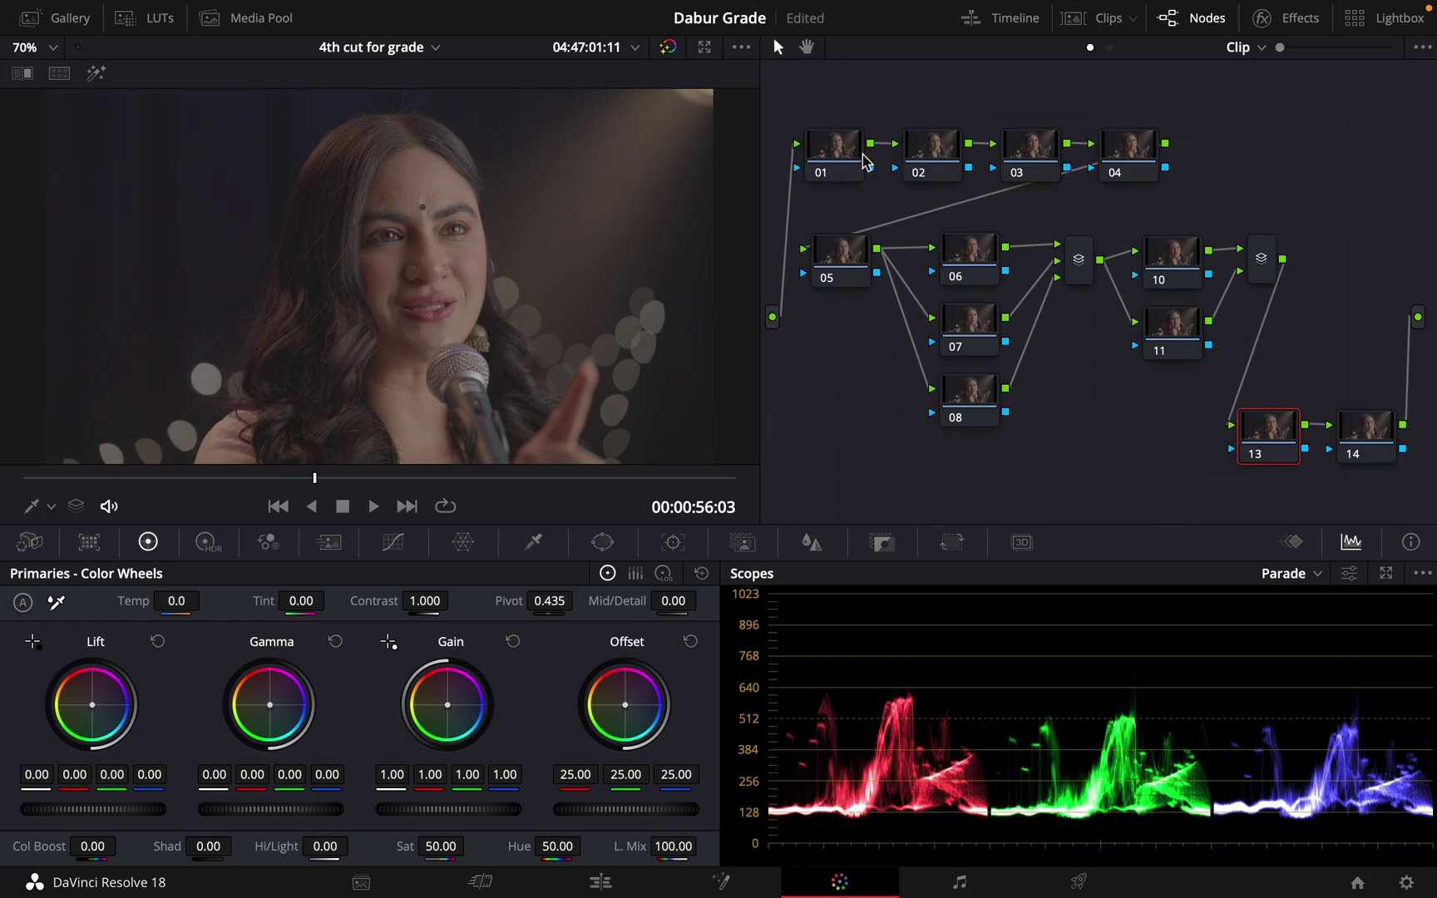
Find the ACES Transform effect in the effects library and apply it to node 02.
click(920, 156)
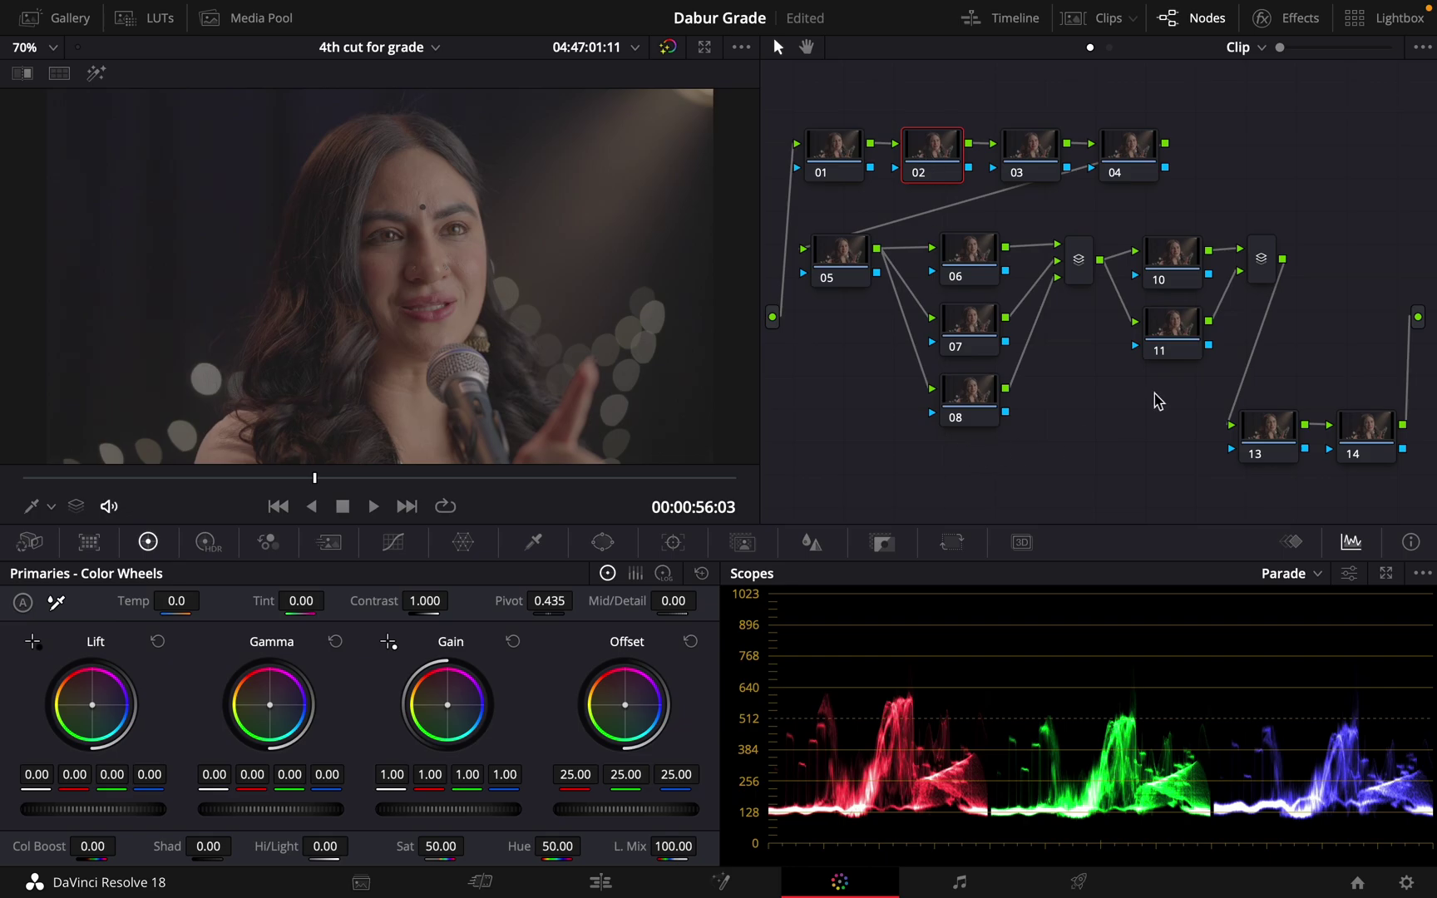
click(1357, 25)
click(1366, 29)
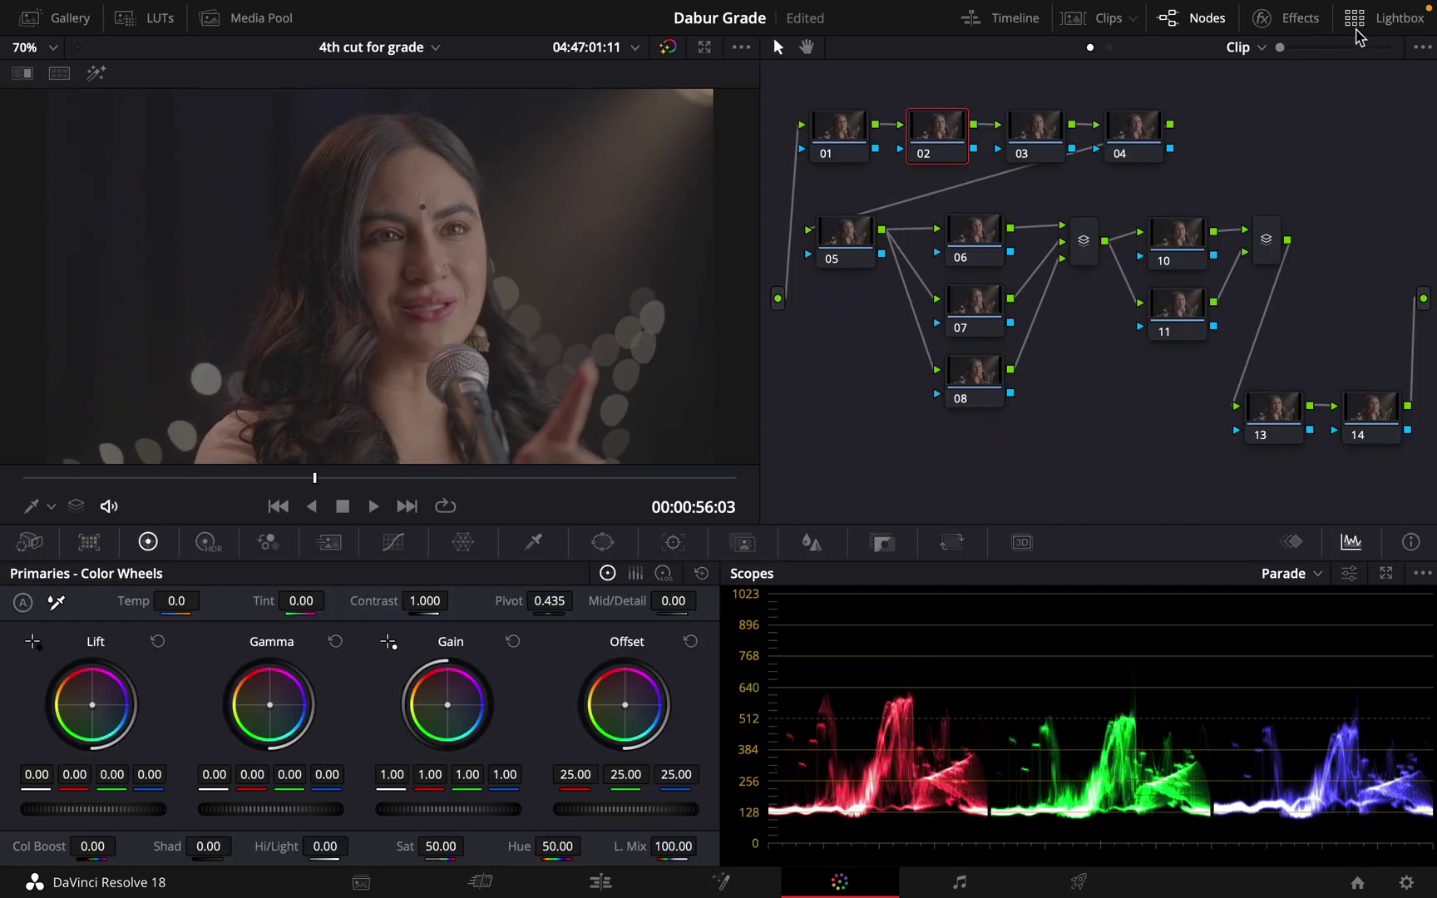
click(1286, 29)
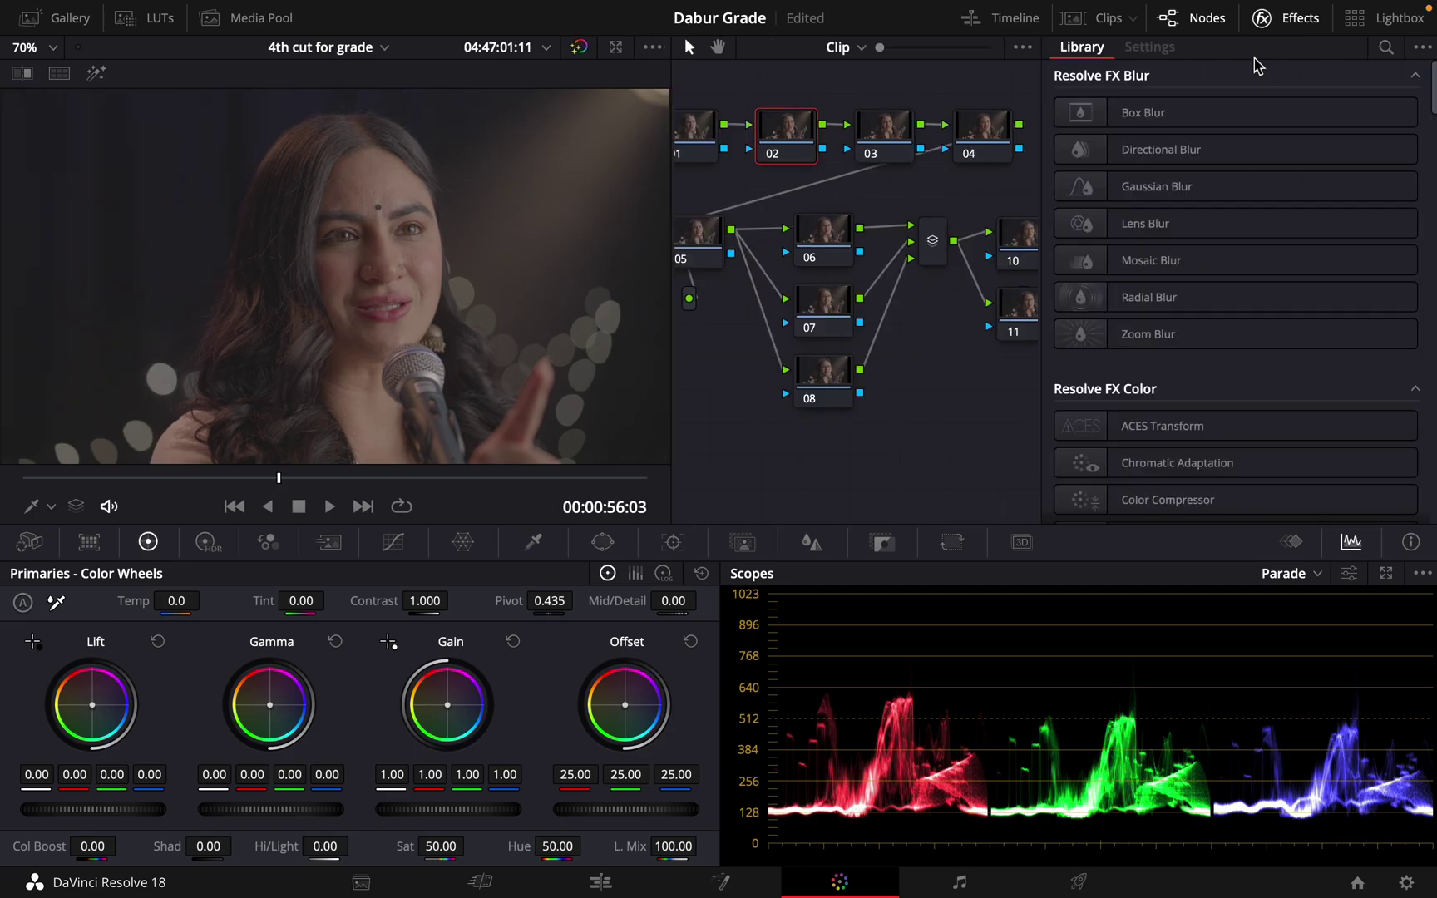
click(1386, 50)
text(aces)
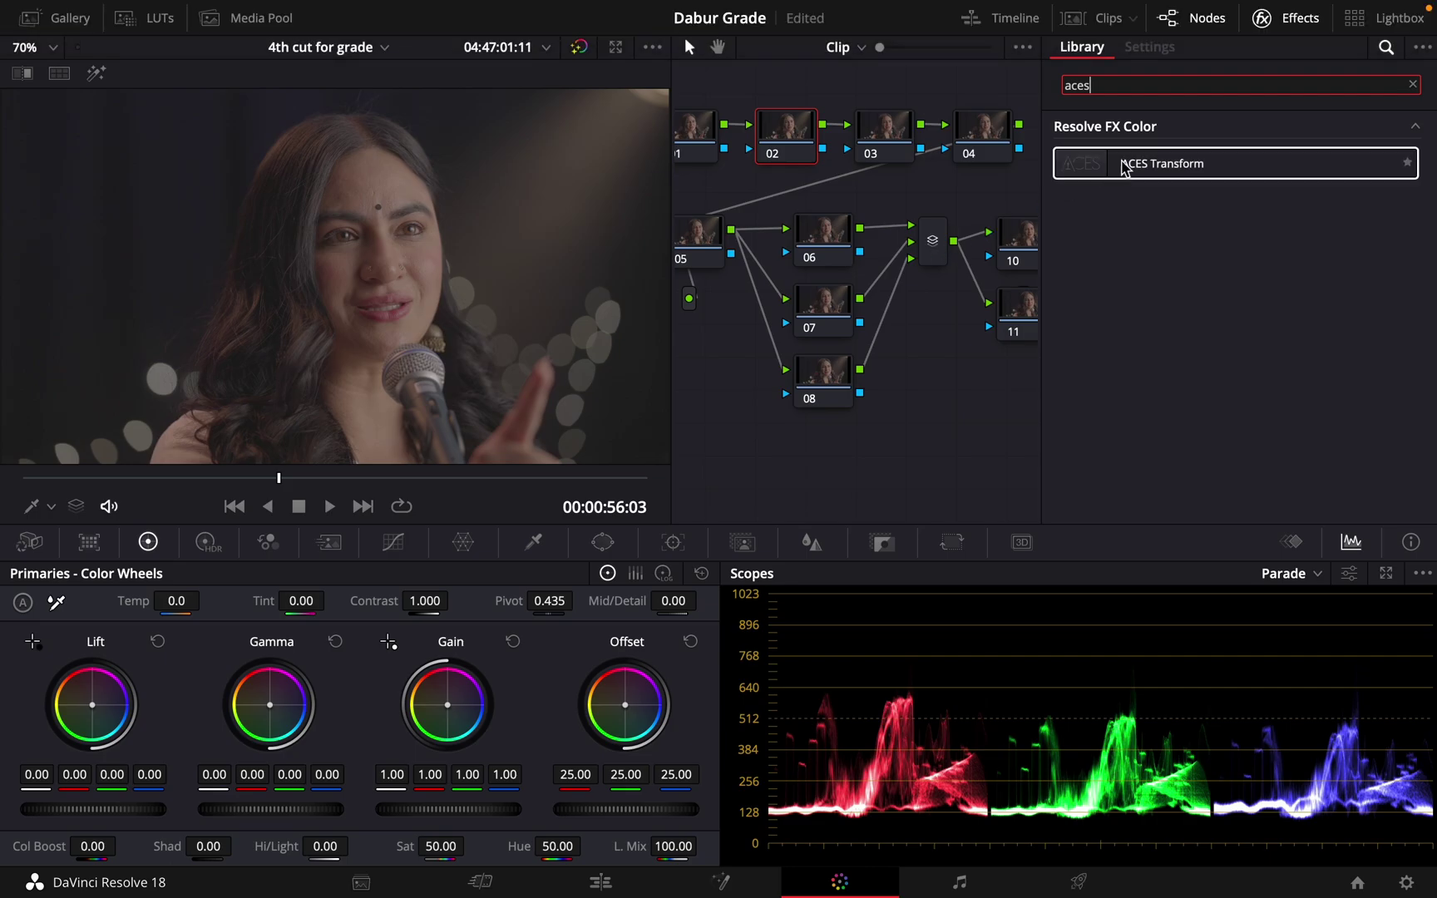
drag(1132, 165, 802, 137)
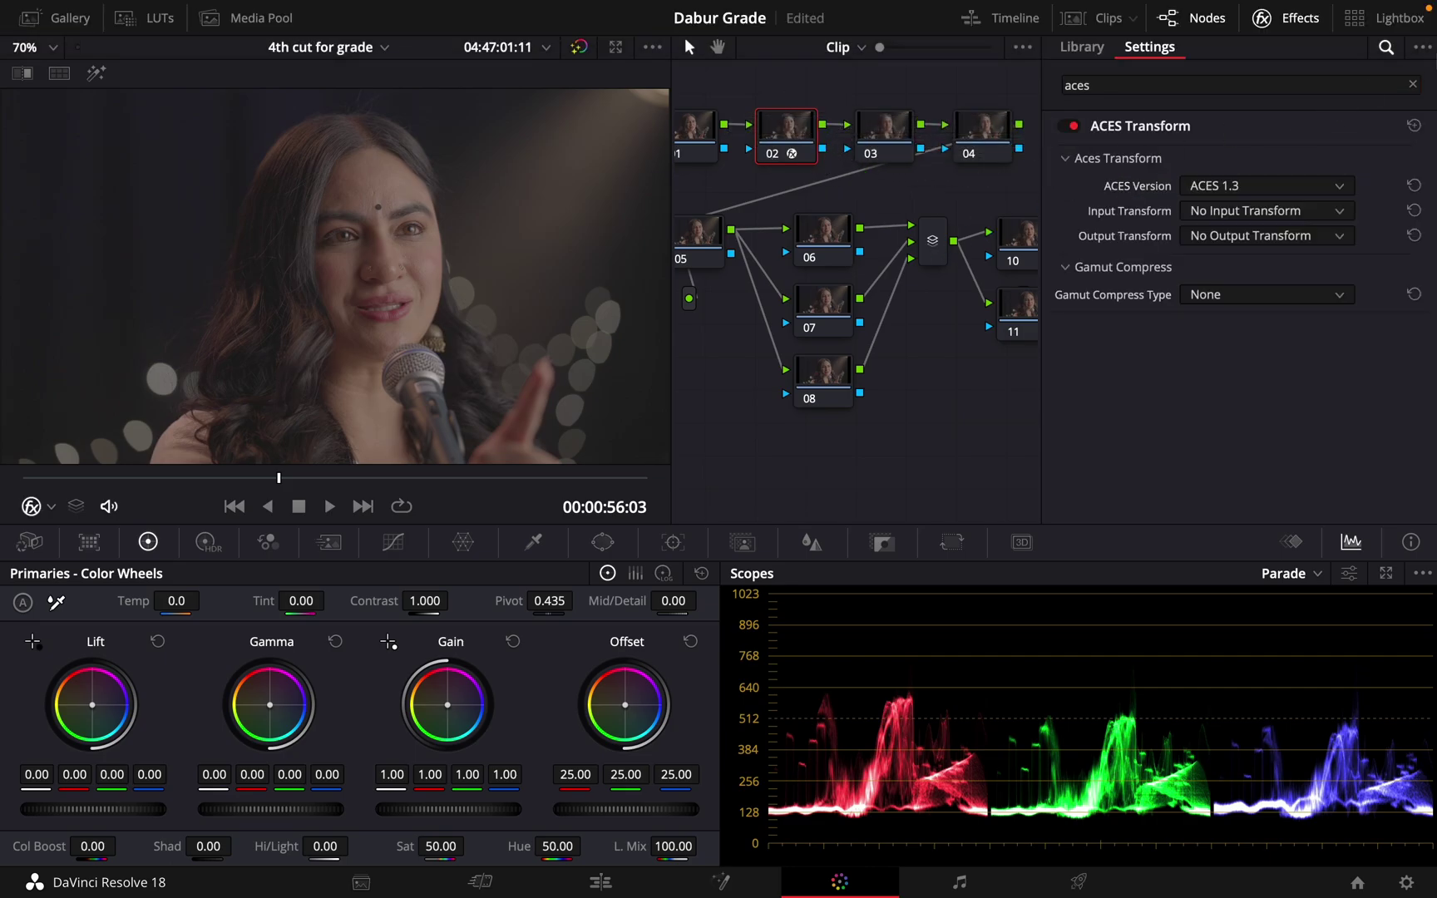
click(1280, 20)
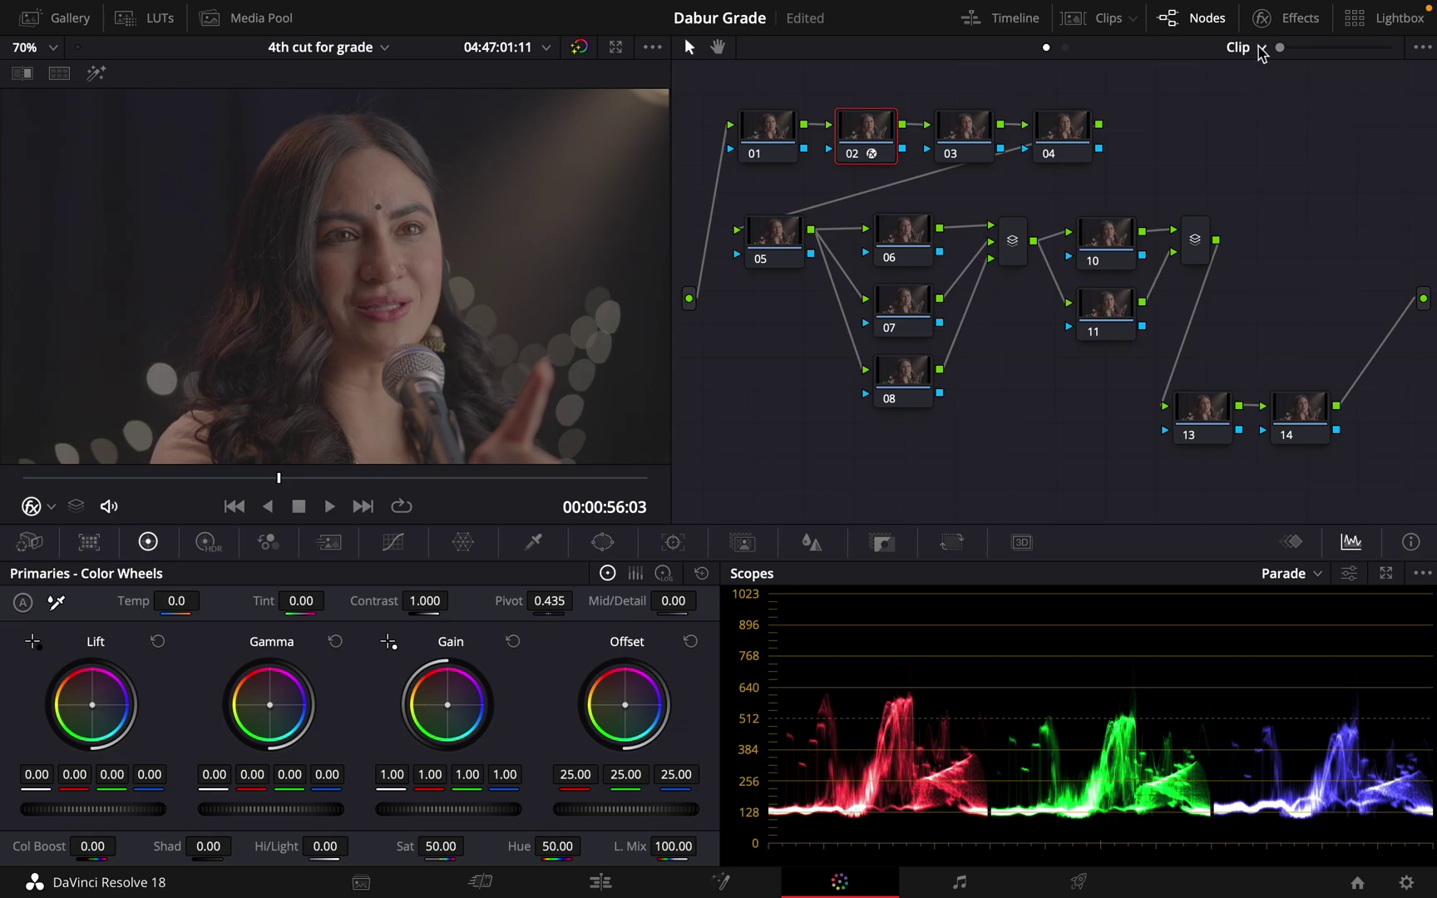
Set the ACES Transform's input transform on node 02 to Sony SLog3 SGamut3.
click(1276, 17)
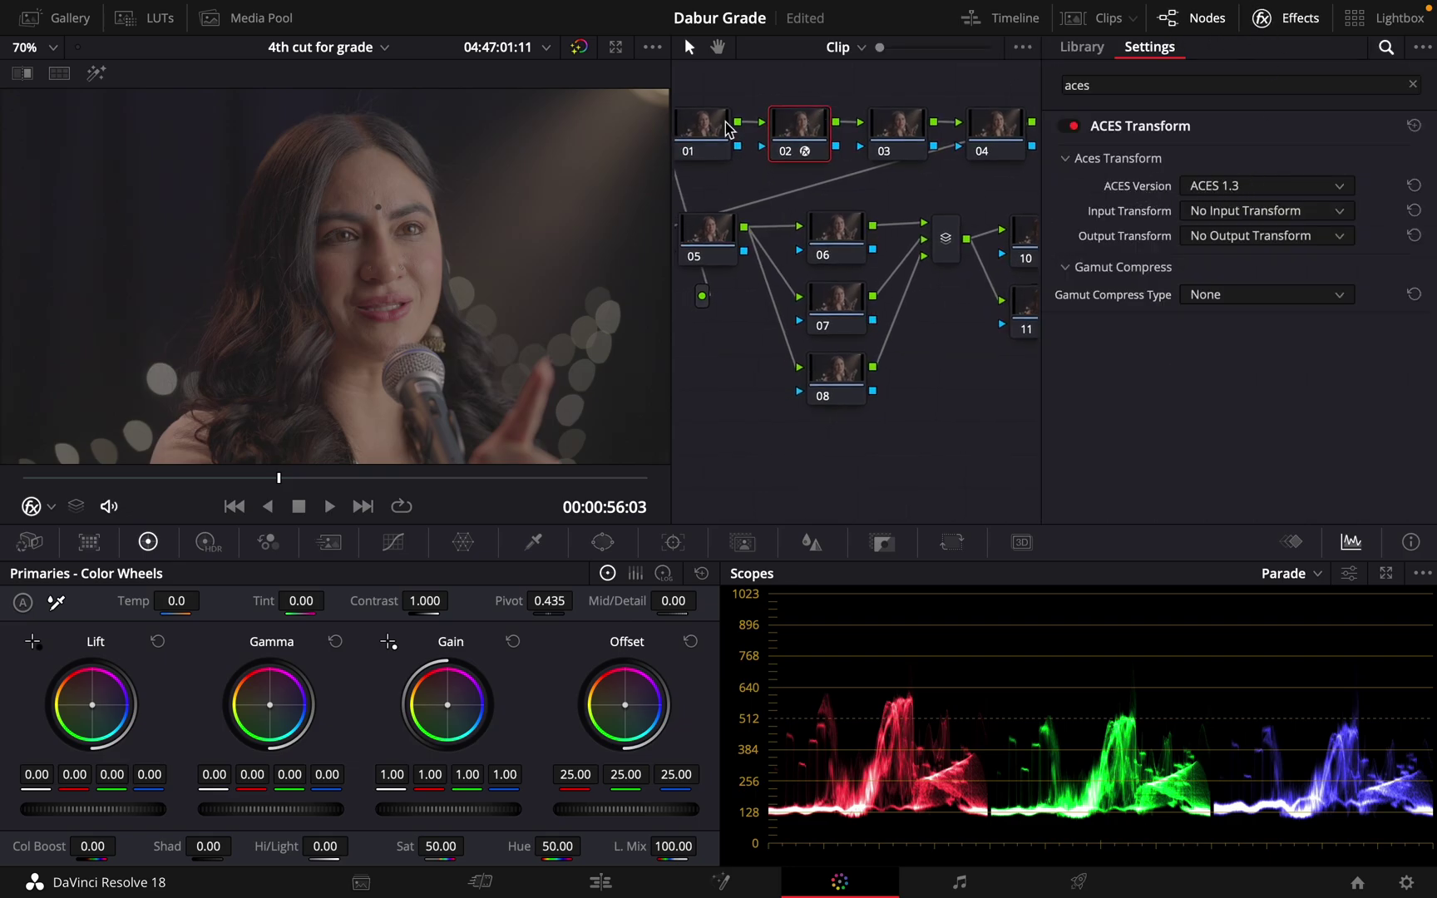
click(1218, 235)
scroll(1205, 345, down, 5)
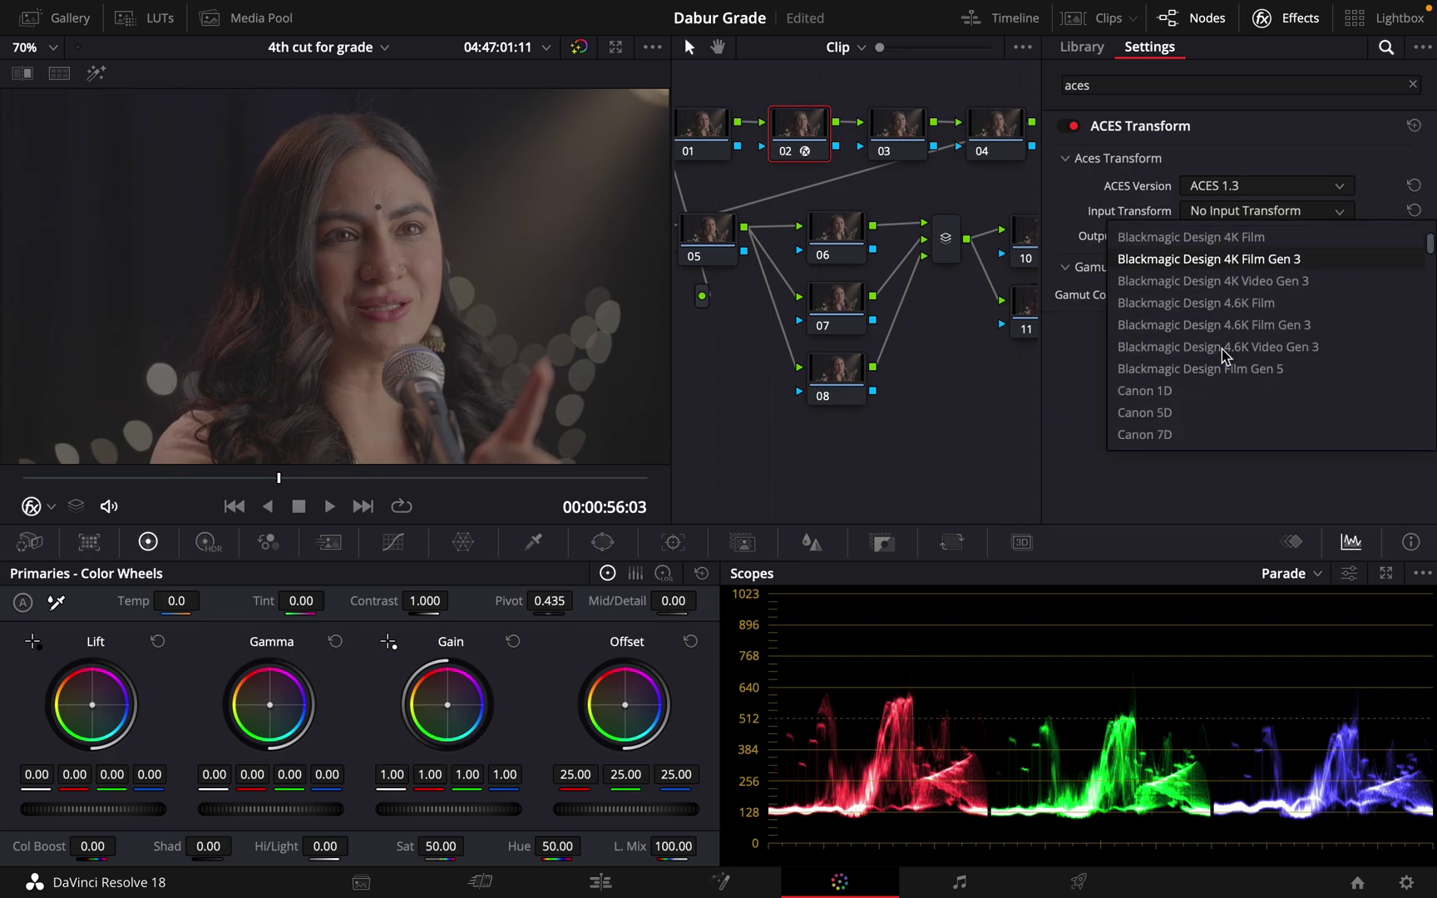
scroll(1222, 356, down, 10)
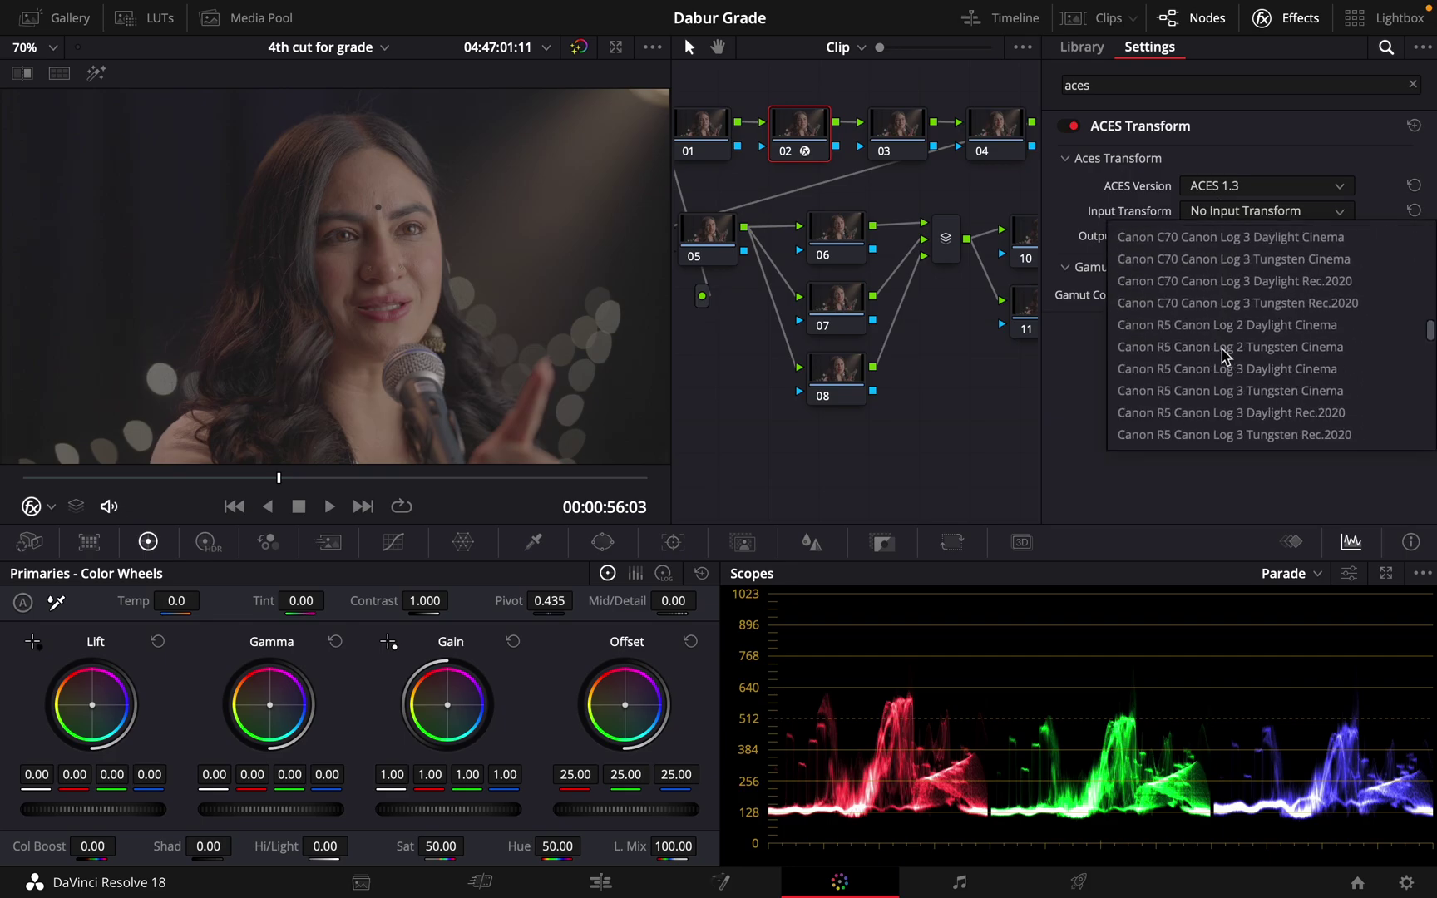
scroll(1222, 356, down, 6)
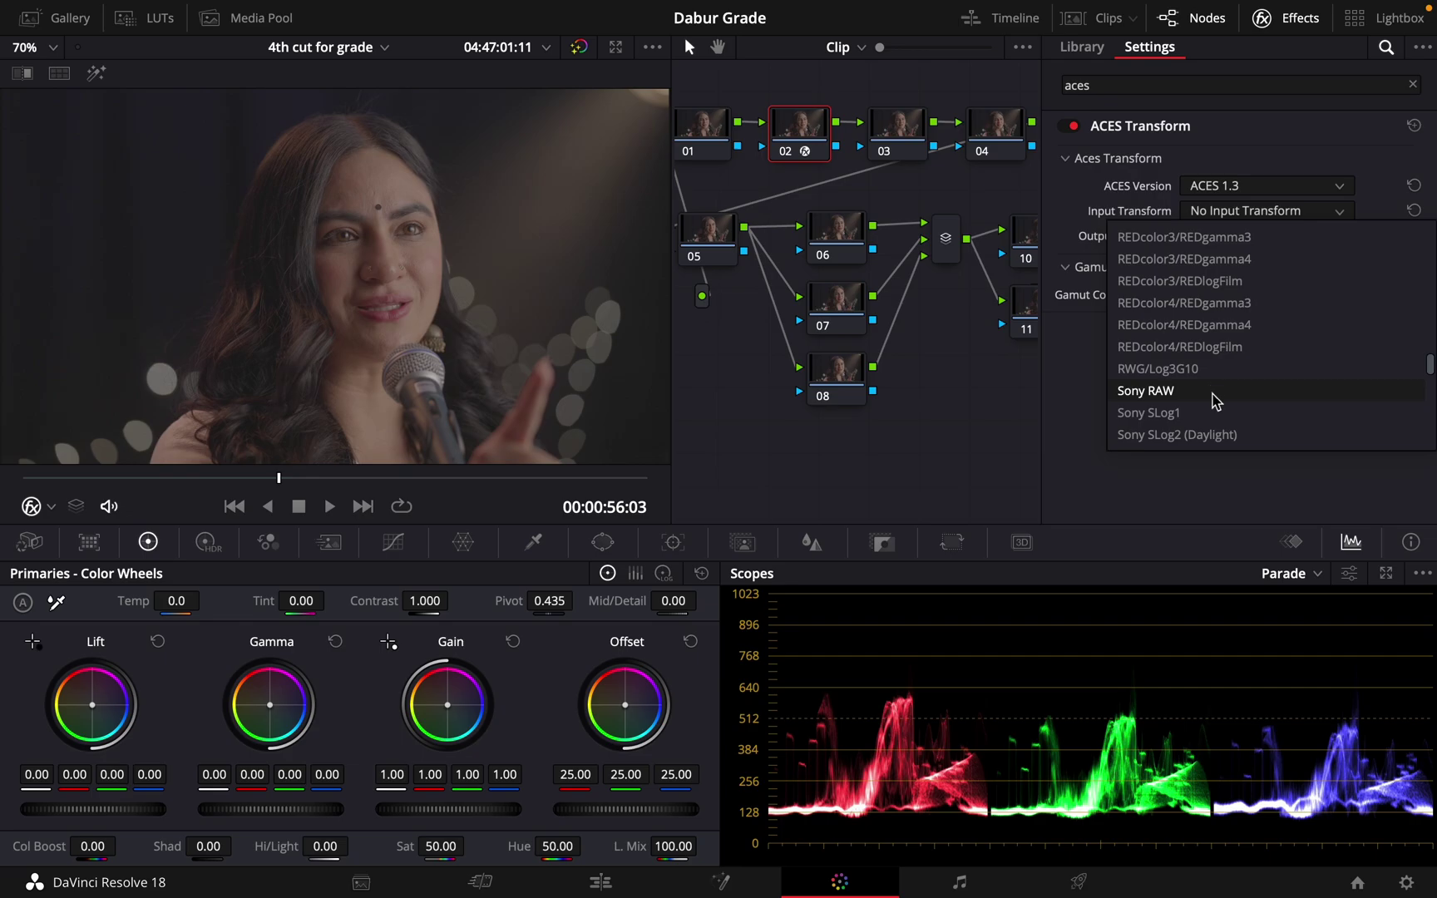
scroll(1206, 408, down, 3)
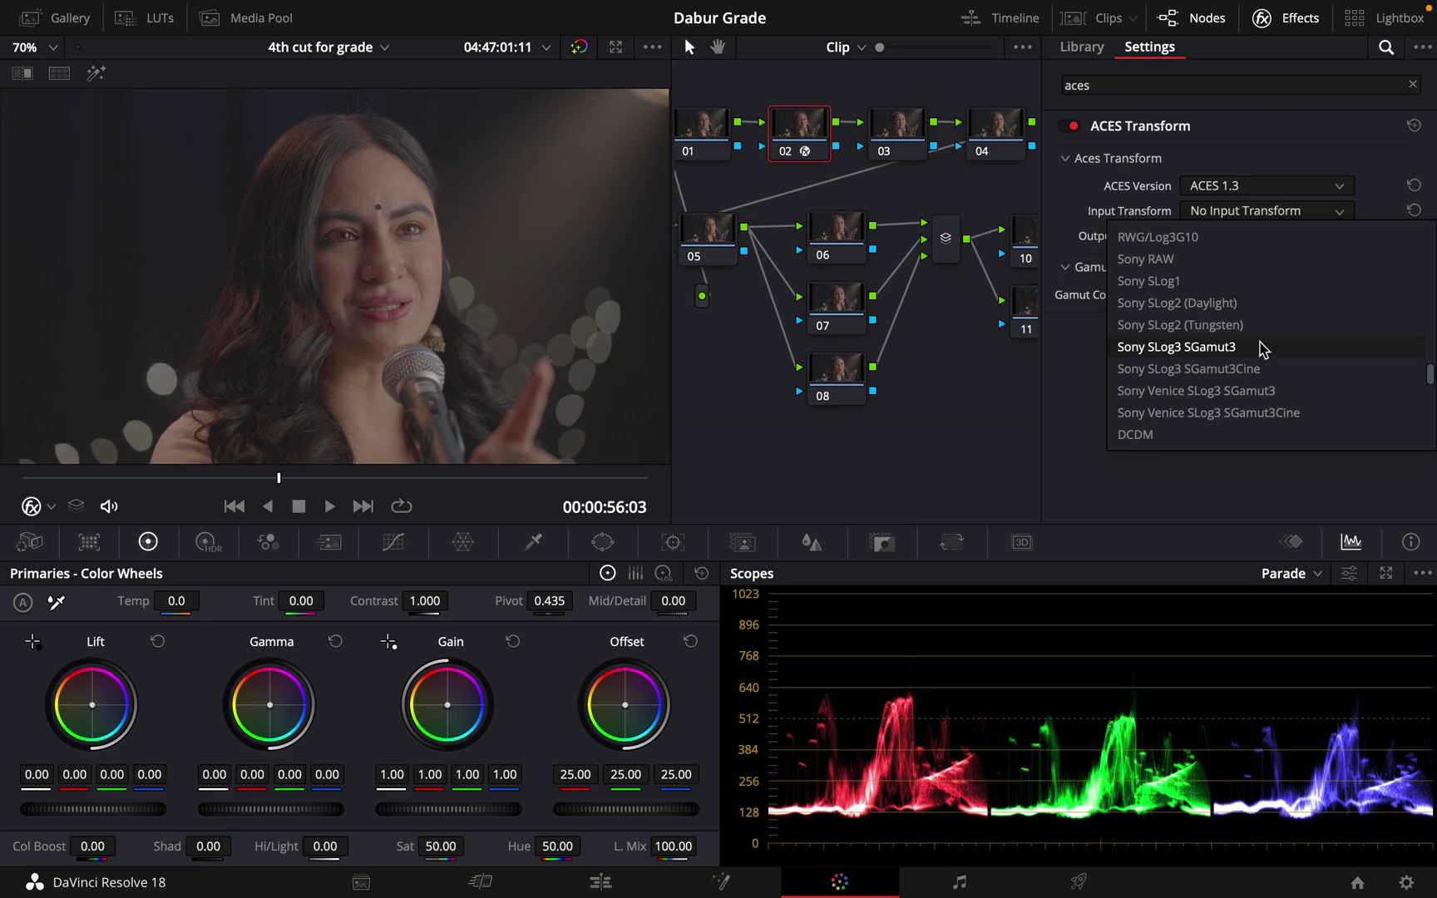
click(1262, 349)
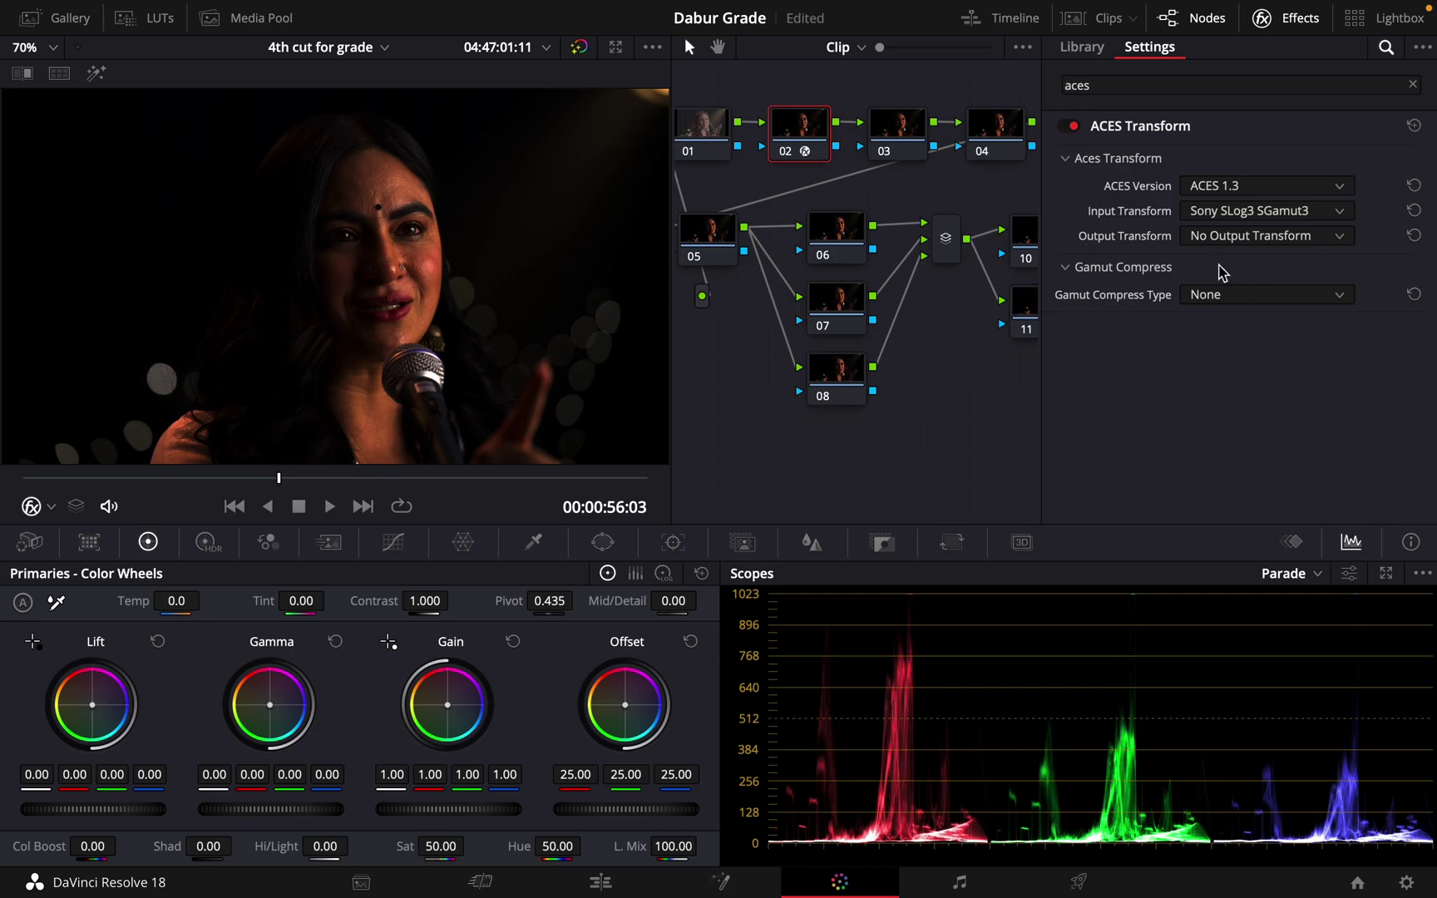
Compare the P3-D60, P3-D65 and Rec.709 output transforms on node 02 and set the output transform to P3-D65.
click(1257, 235)
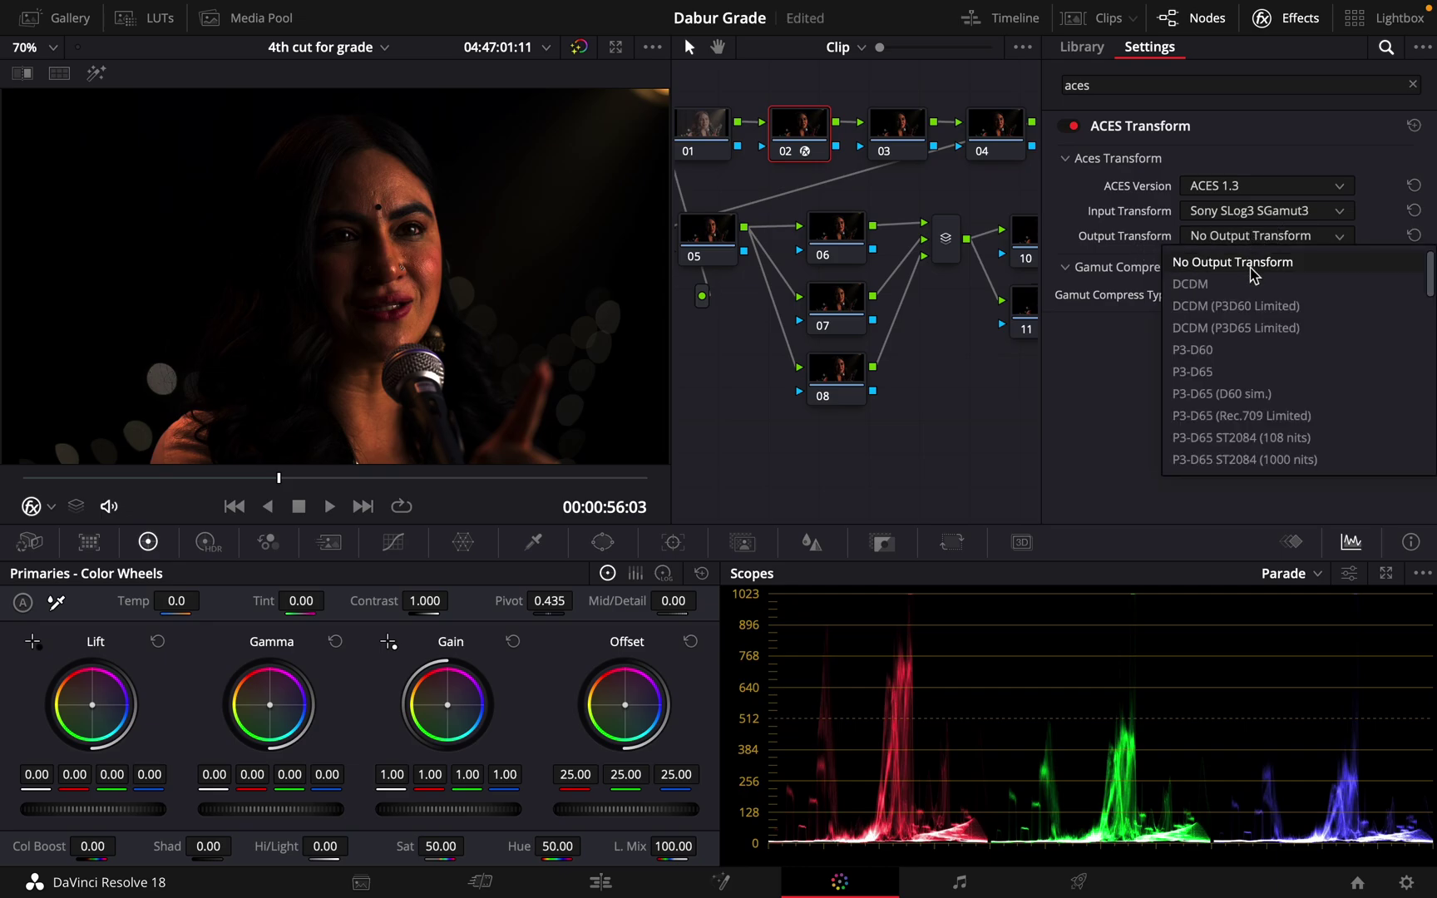
click(1195, 350)
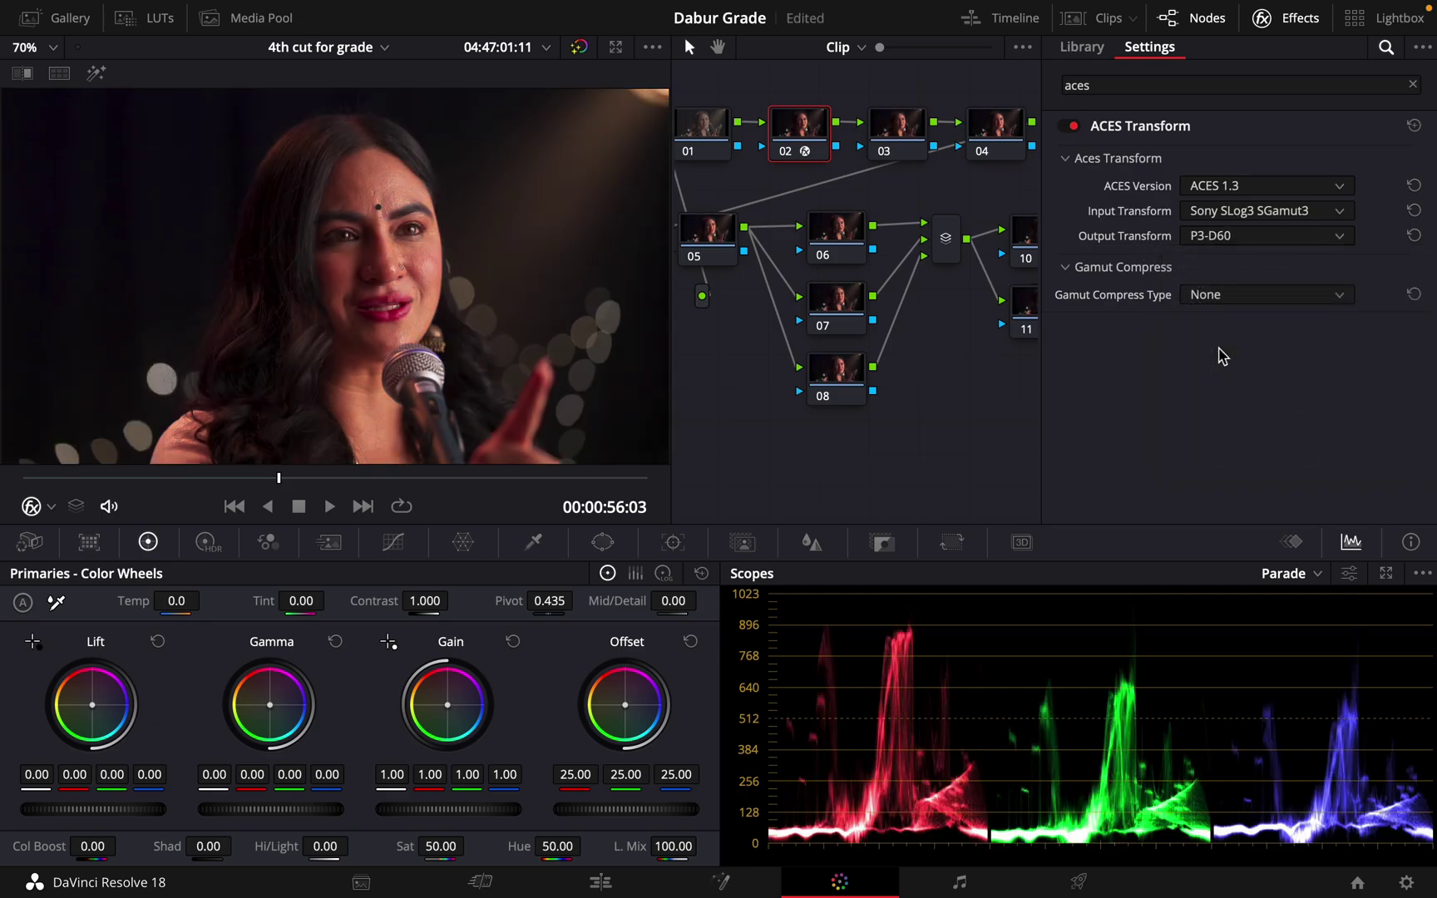
click(1224, 239)
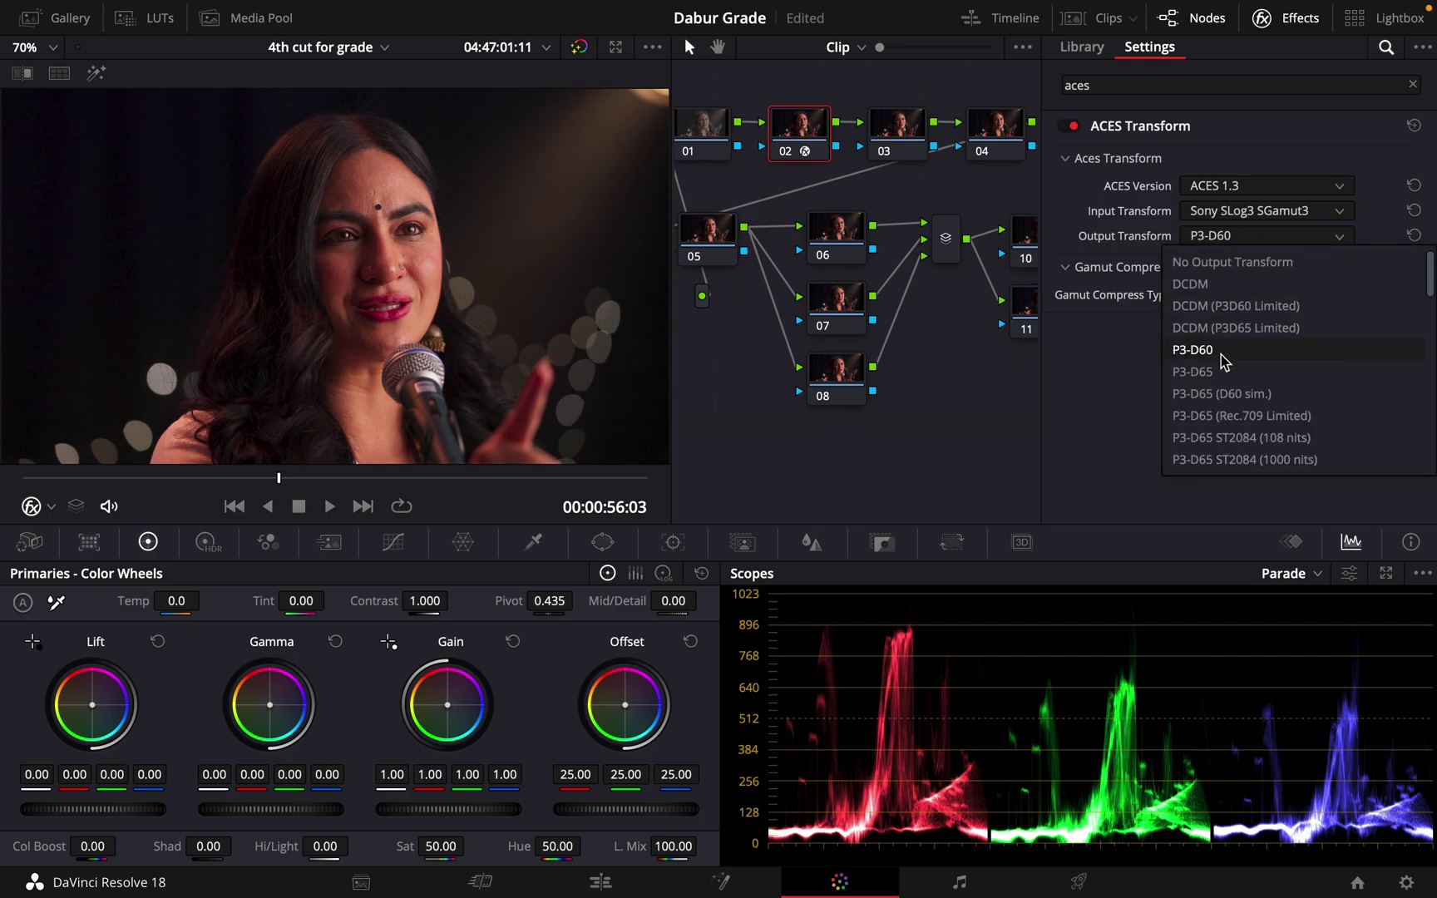
click(1217, 373)
click(1229, 240)
scroll(1245, 404, down, 5)
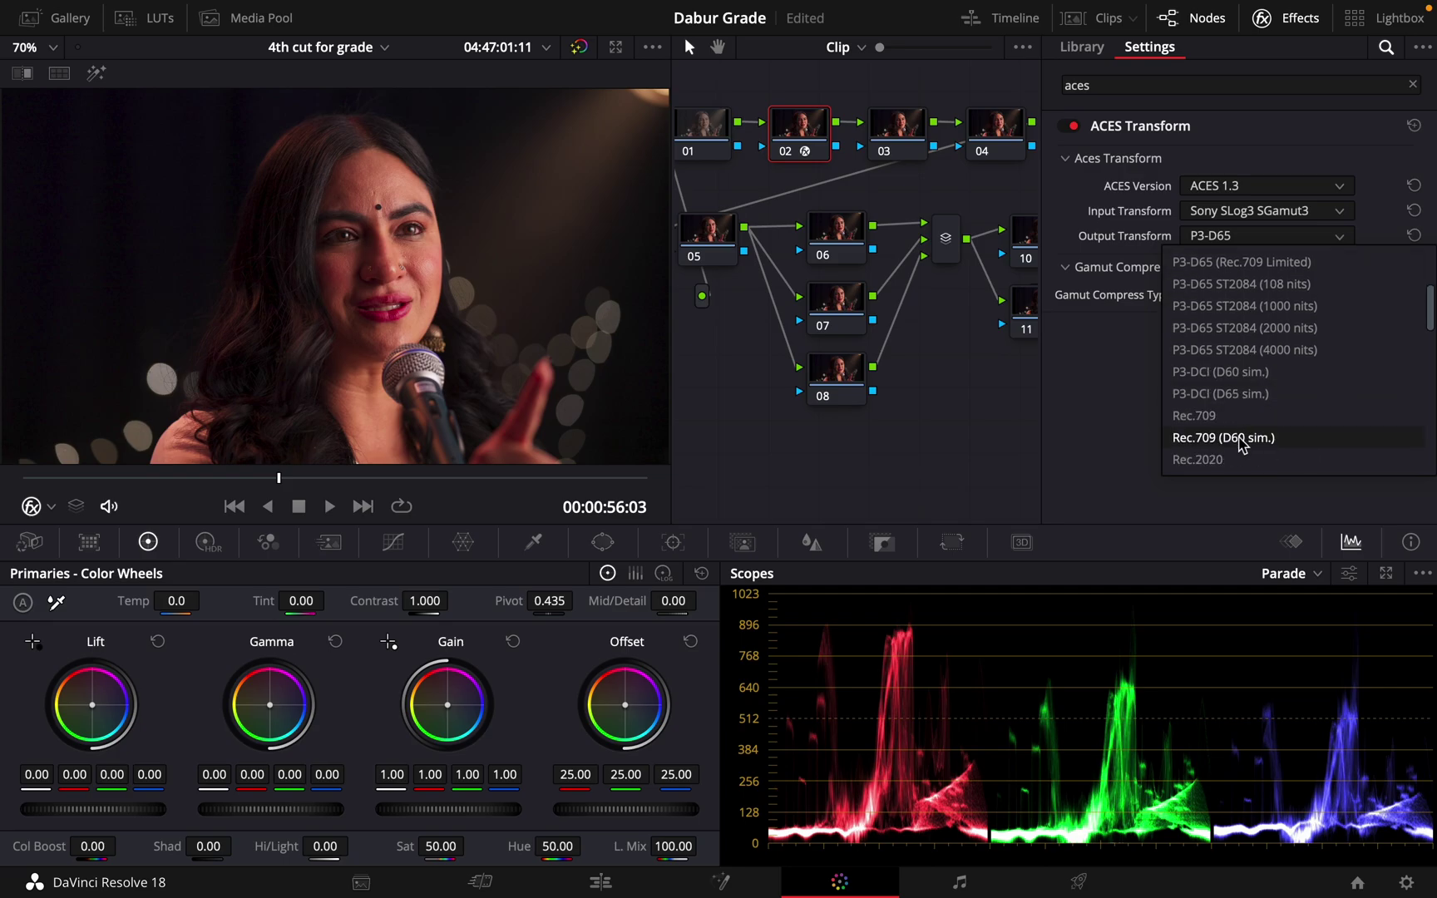
click(1222, 415)
click(1214, 236)
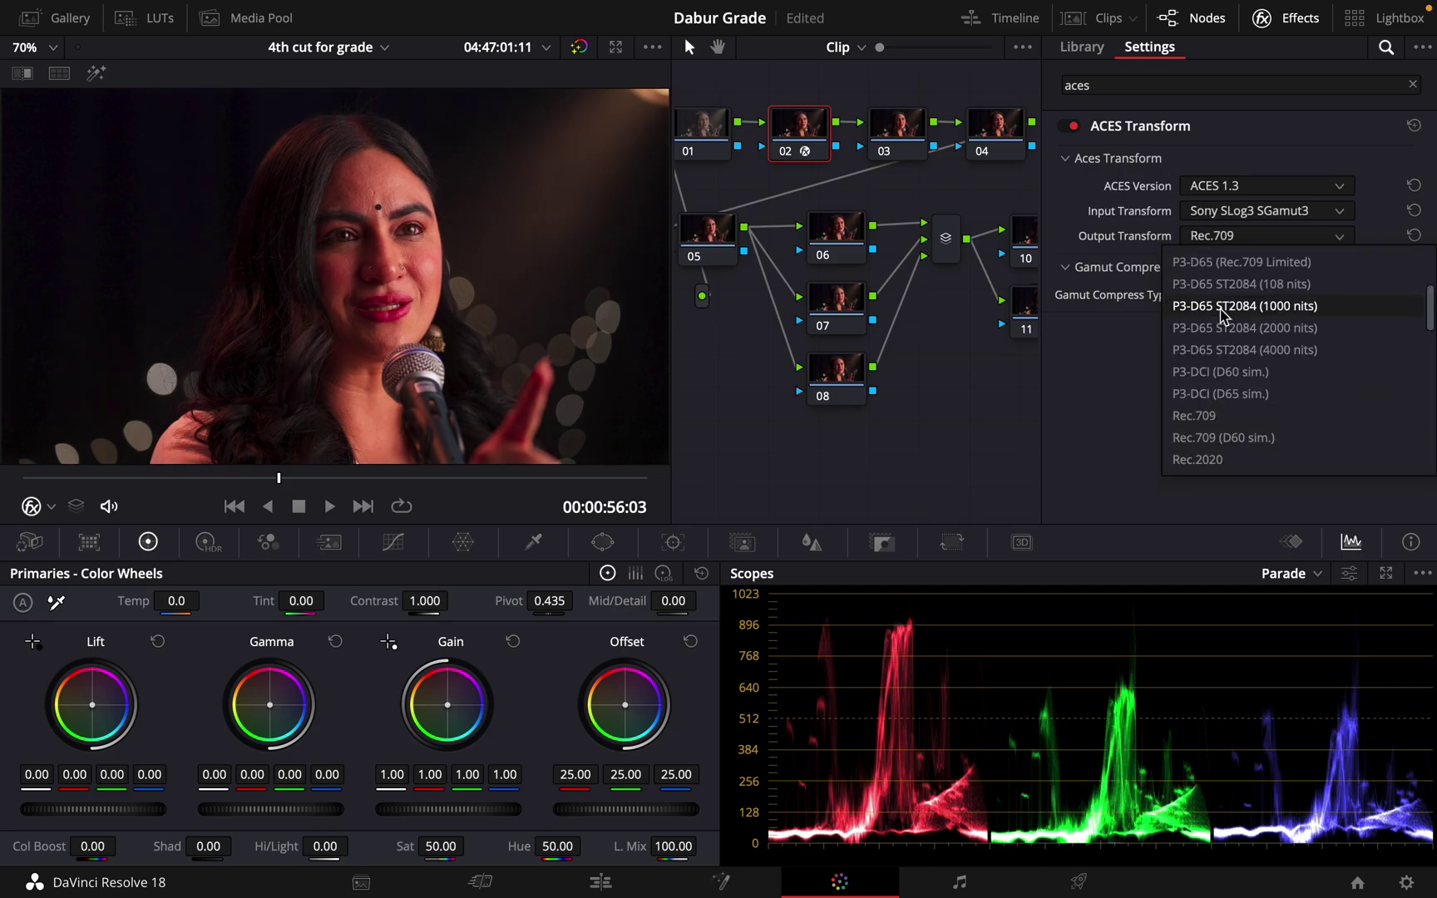
scroll(1222, 349, up, 3)
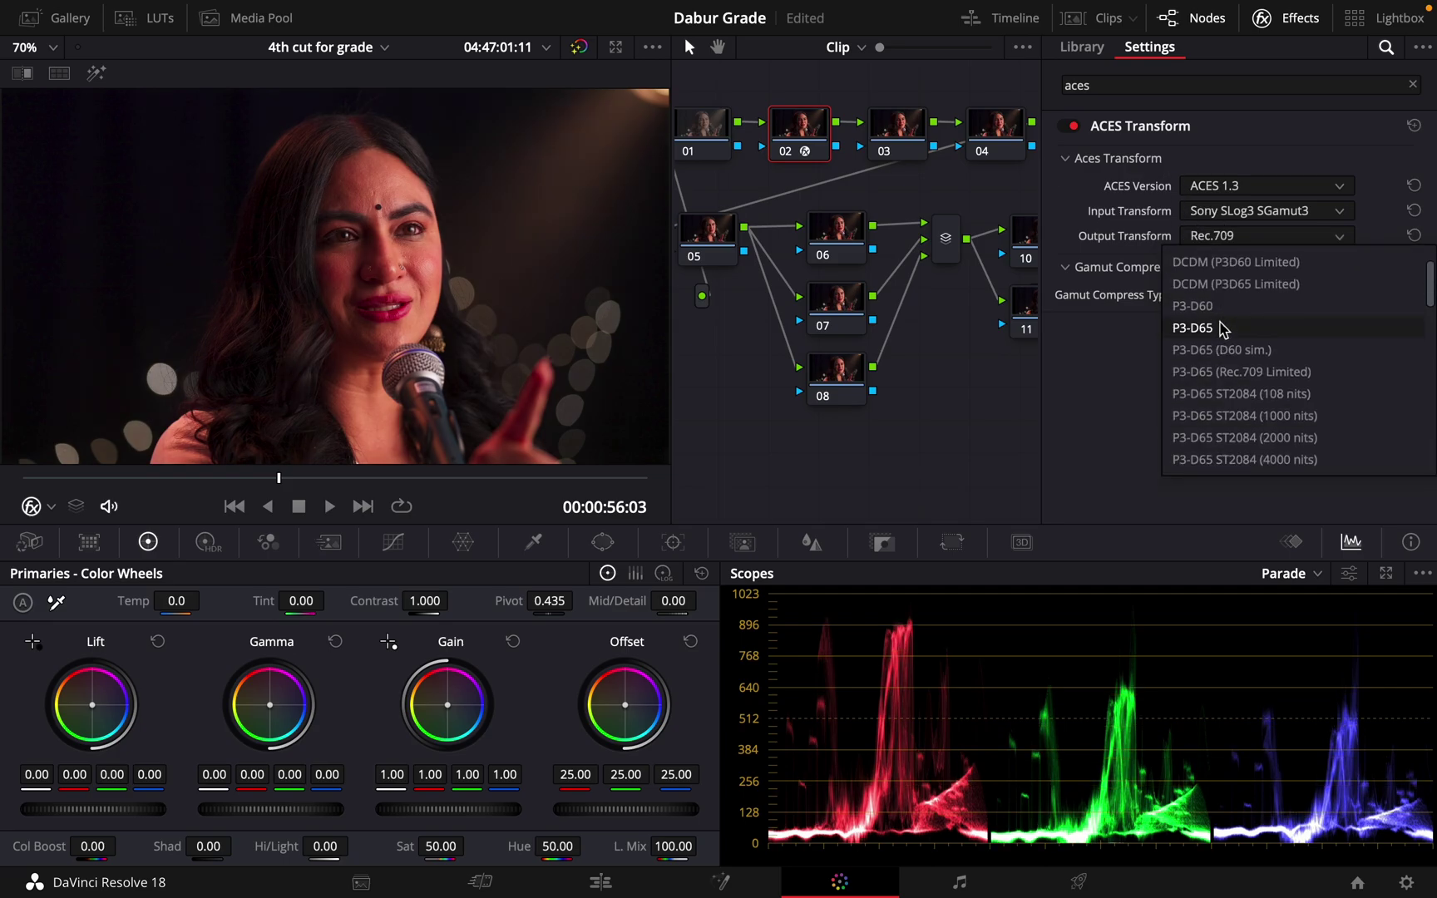
click(1222, 329)
Try other gamut compress types on the ACES Transform and return the setting to None.
click(1212, 296)
click(1280, 342)
click(1222, 295)
click(1284, 365)
click(1224, 295)
click(1210, 320)
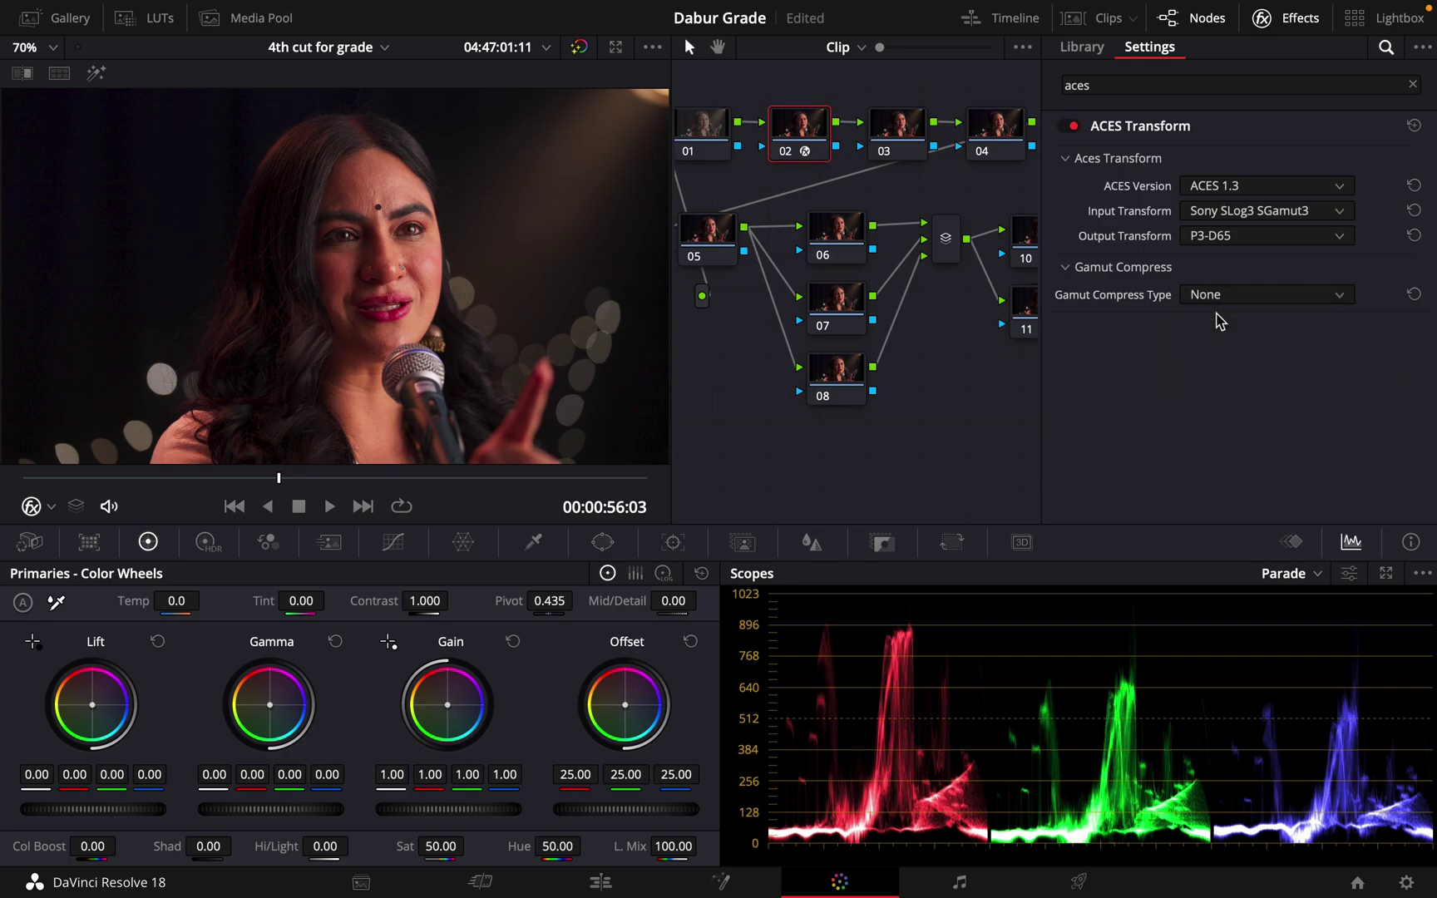
Close the effects library, widen the viewer and examine the woman's face up close.
click(1066, 267)
click(1281, 20)
drag(685, 362, 737, 362)
scroll(412, 221, up, 4)
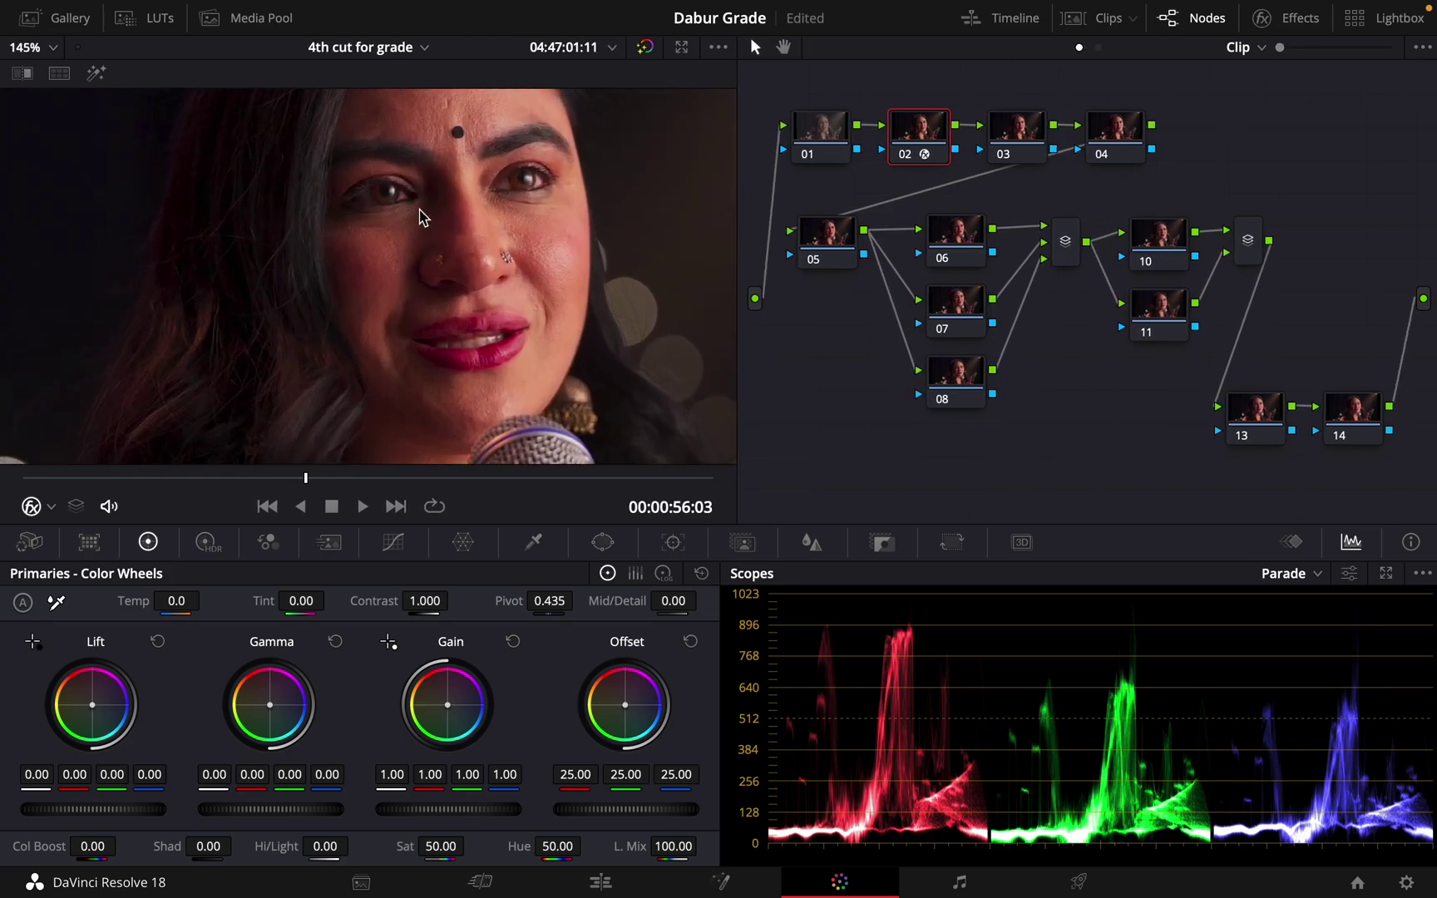
scroll(446, 207, down, 4)
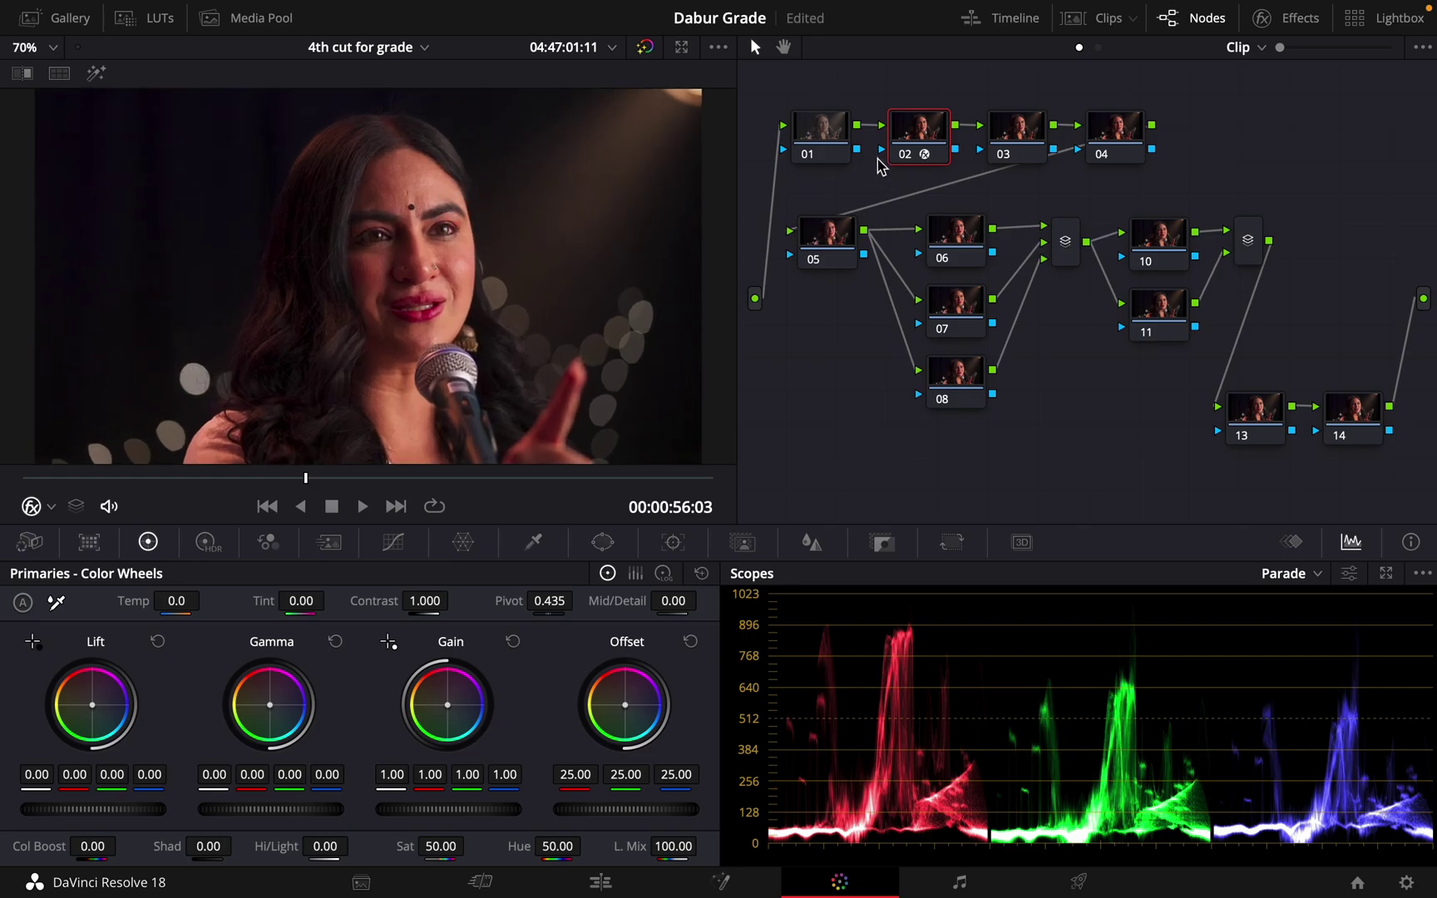
Select node 01 and switch the scopes display to Vectorscope.
click(829, 140)
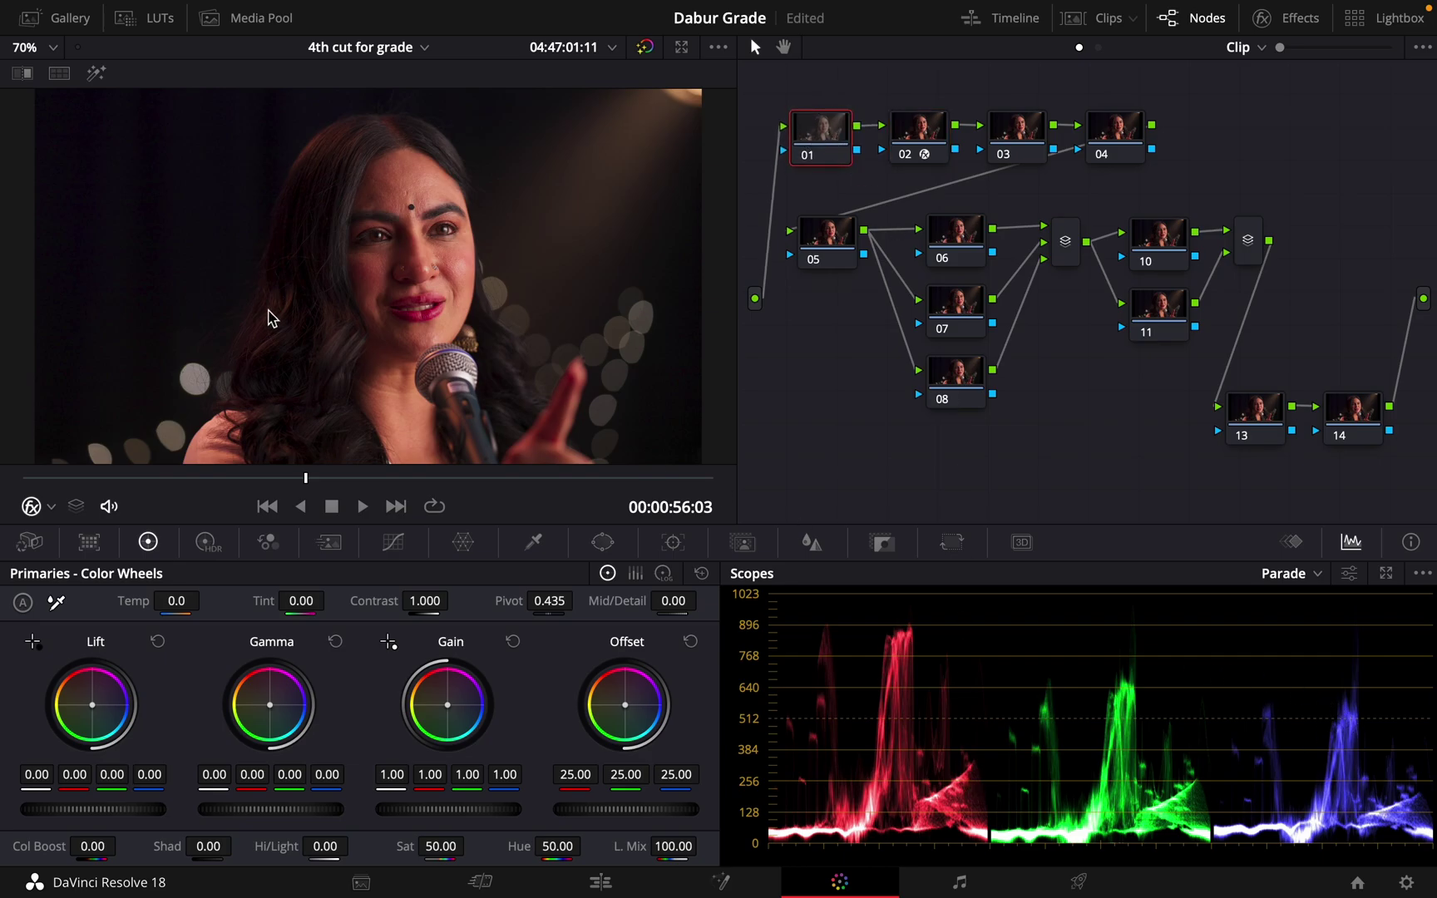
click(1320, 576)
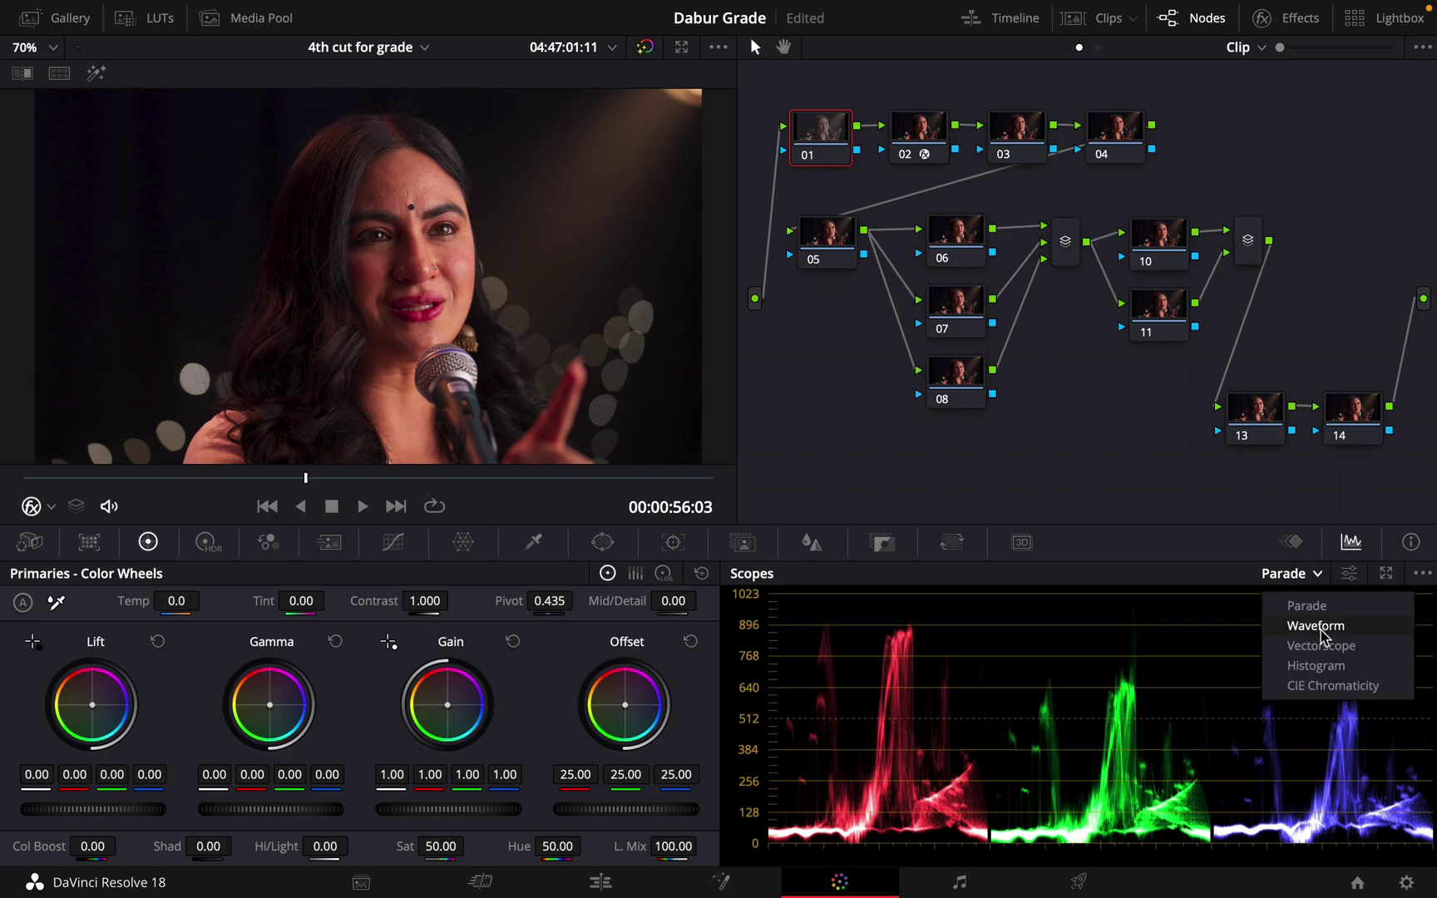
click(1323, 651)
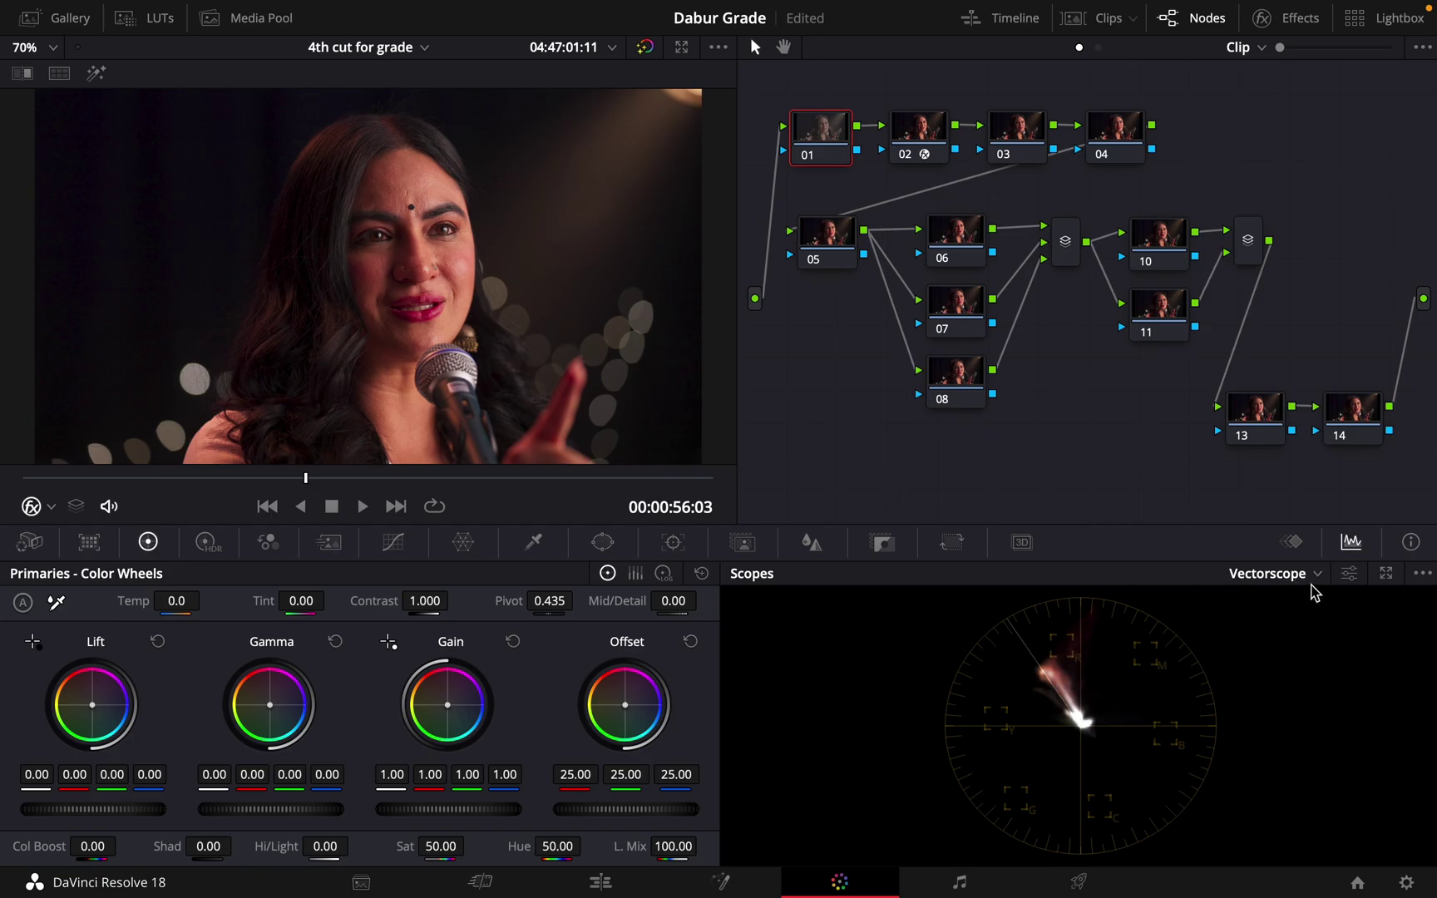
Brighten the vectorscope trace and graticule, set the scope's low range to 0.65 and return to node 01.
click(1349, 573)
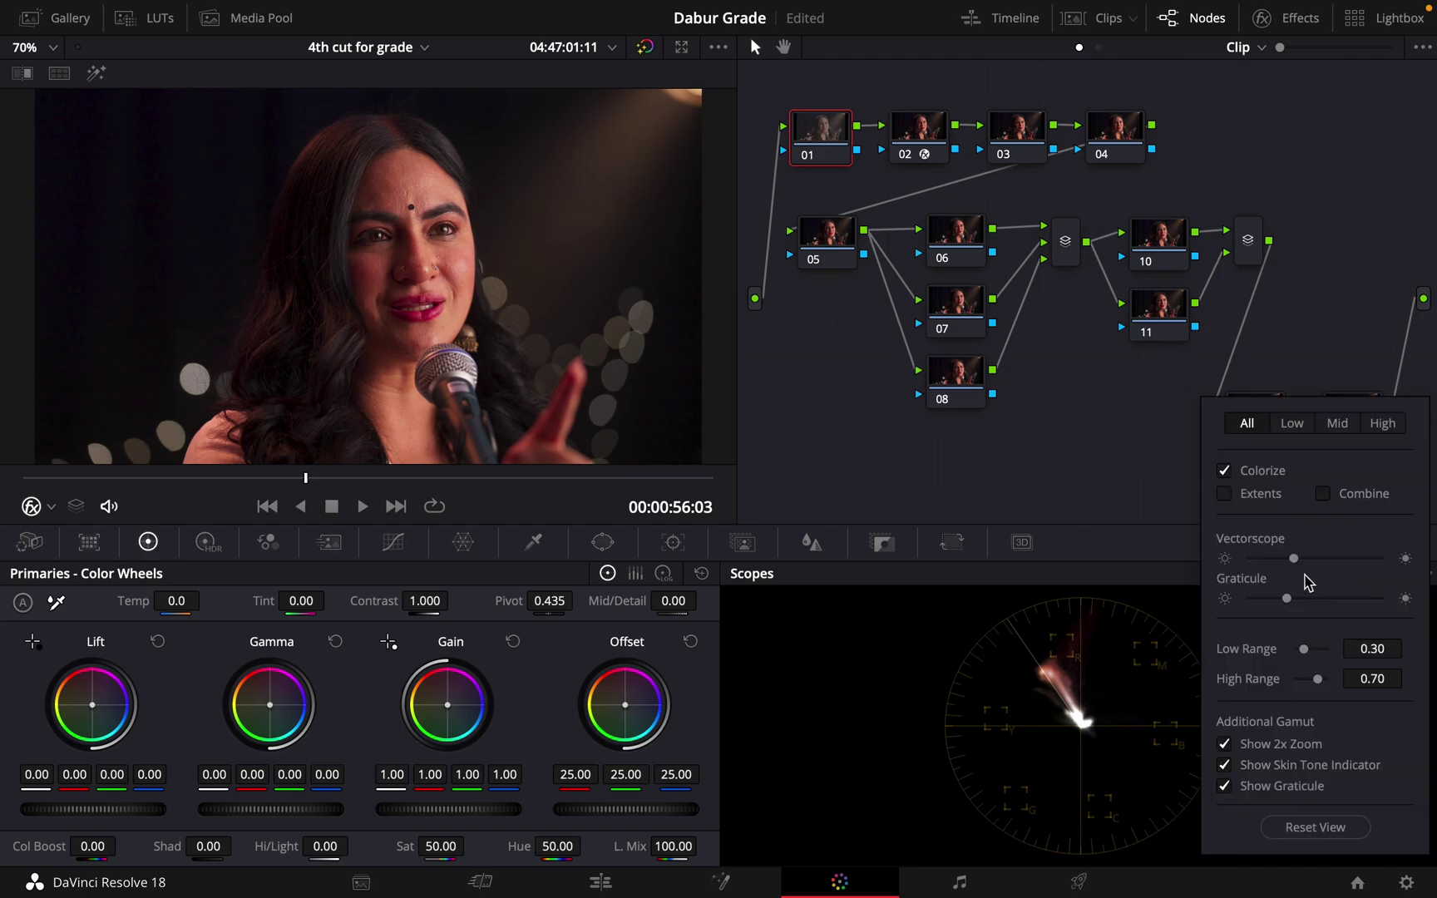
drag(1303, 559, 1372, 568)
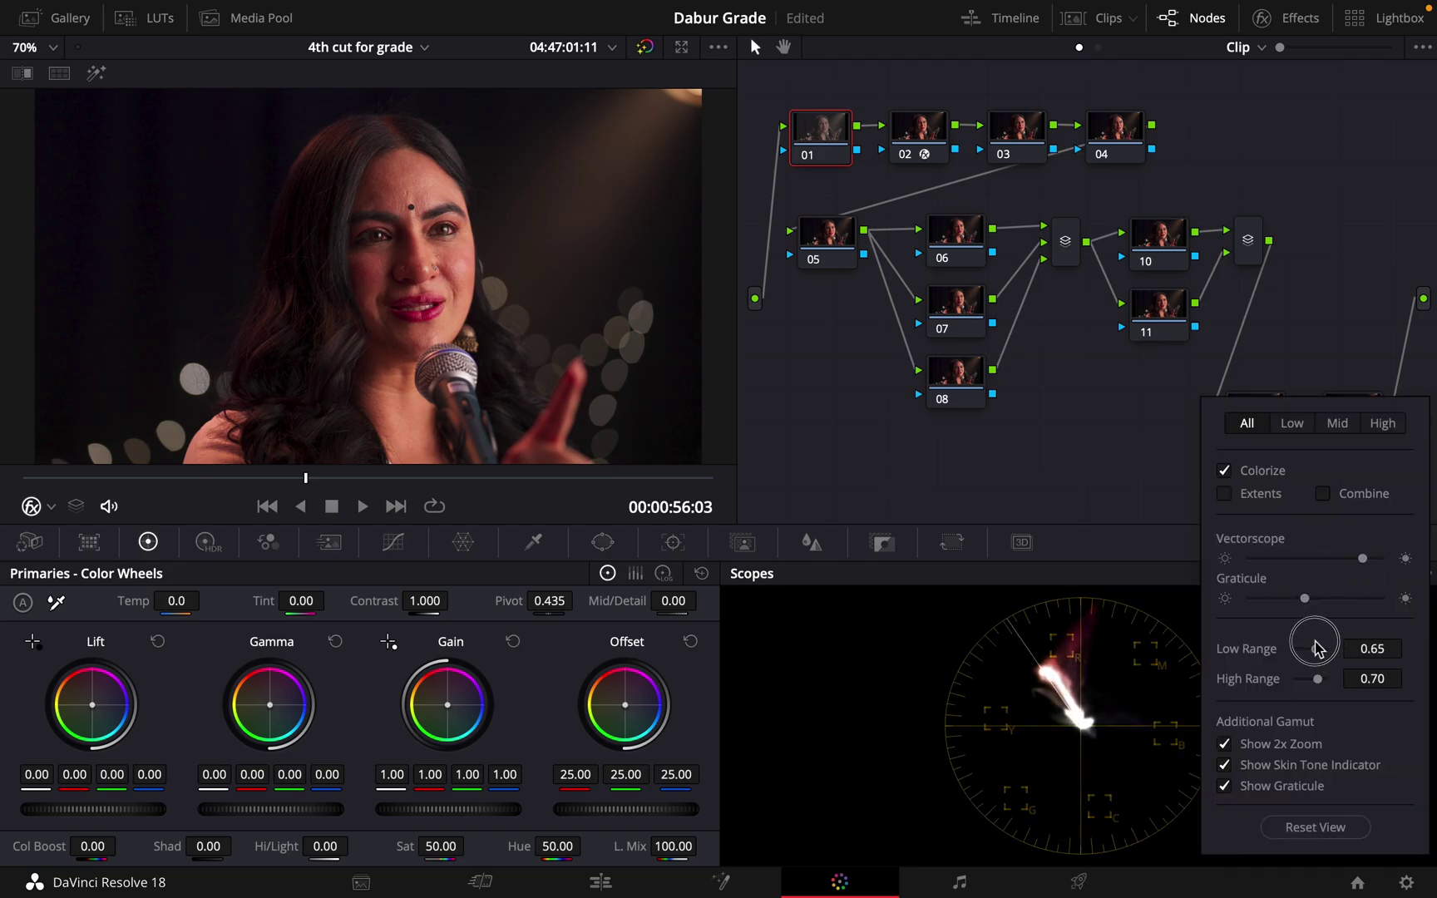
click(825, 133)
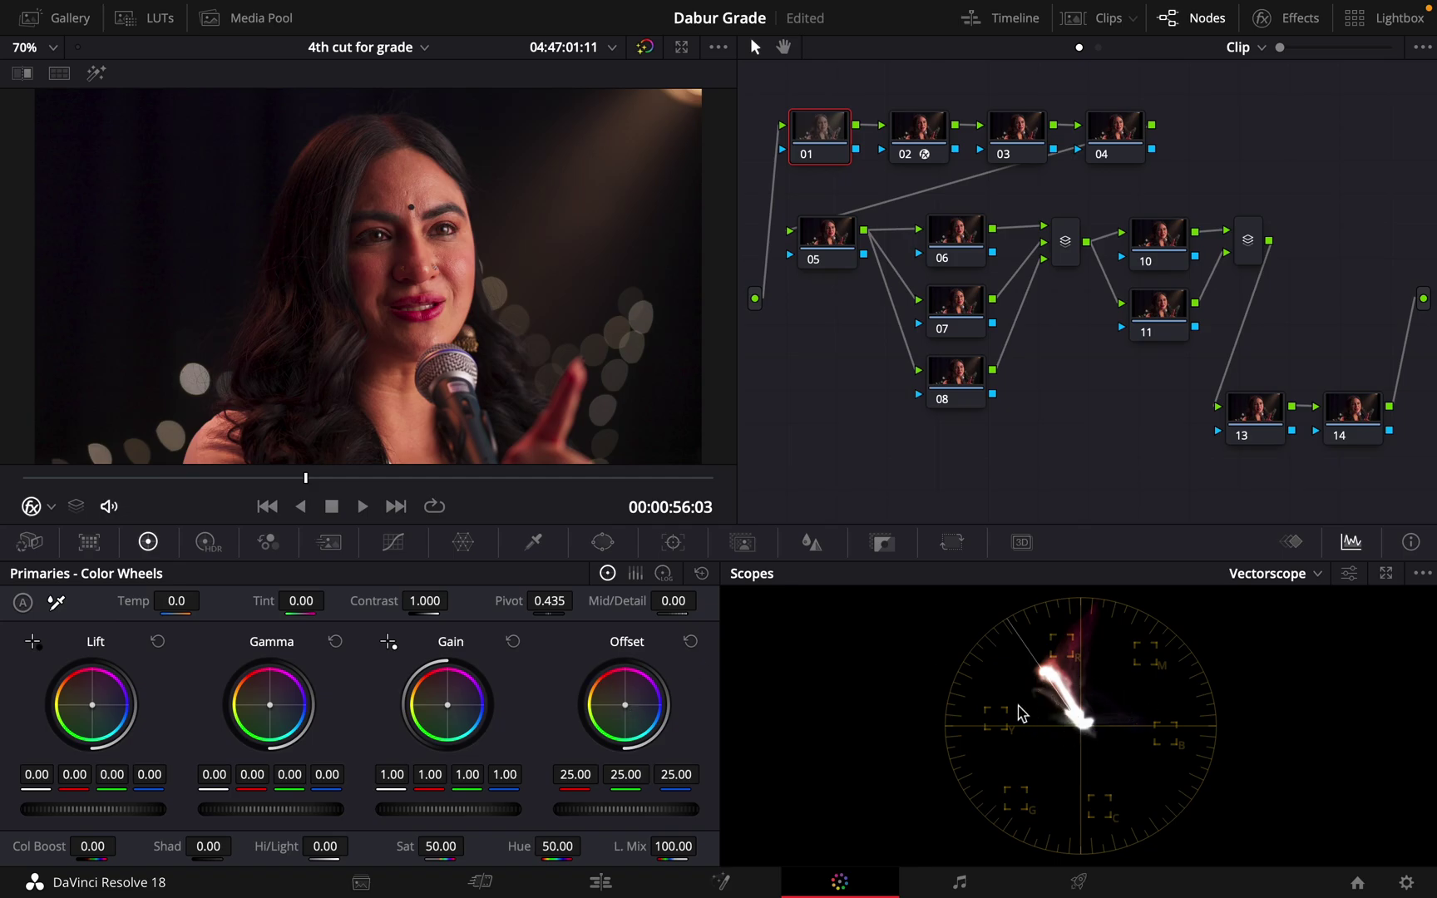
Try a strong teal push with the Offset wheel on node 01, then reset the Offset.
drag(628, 713, 653, 748)
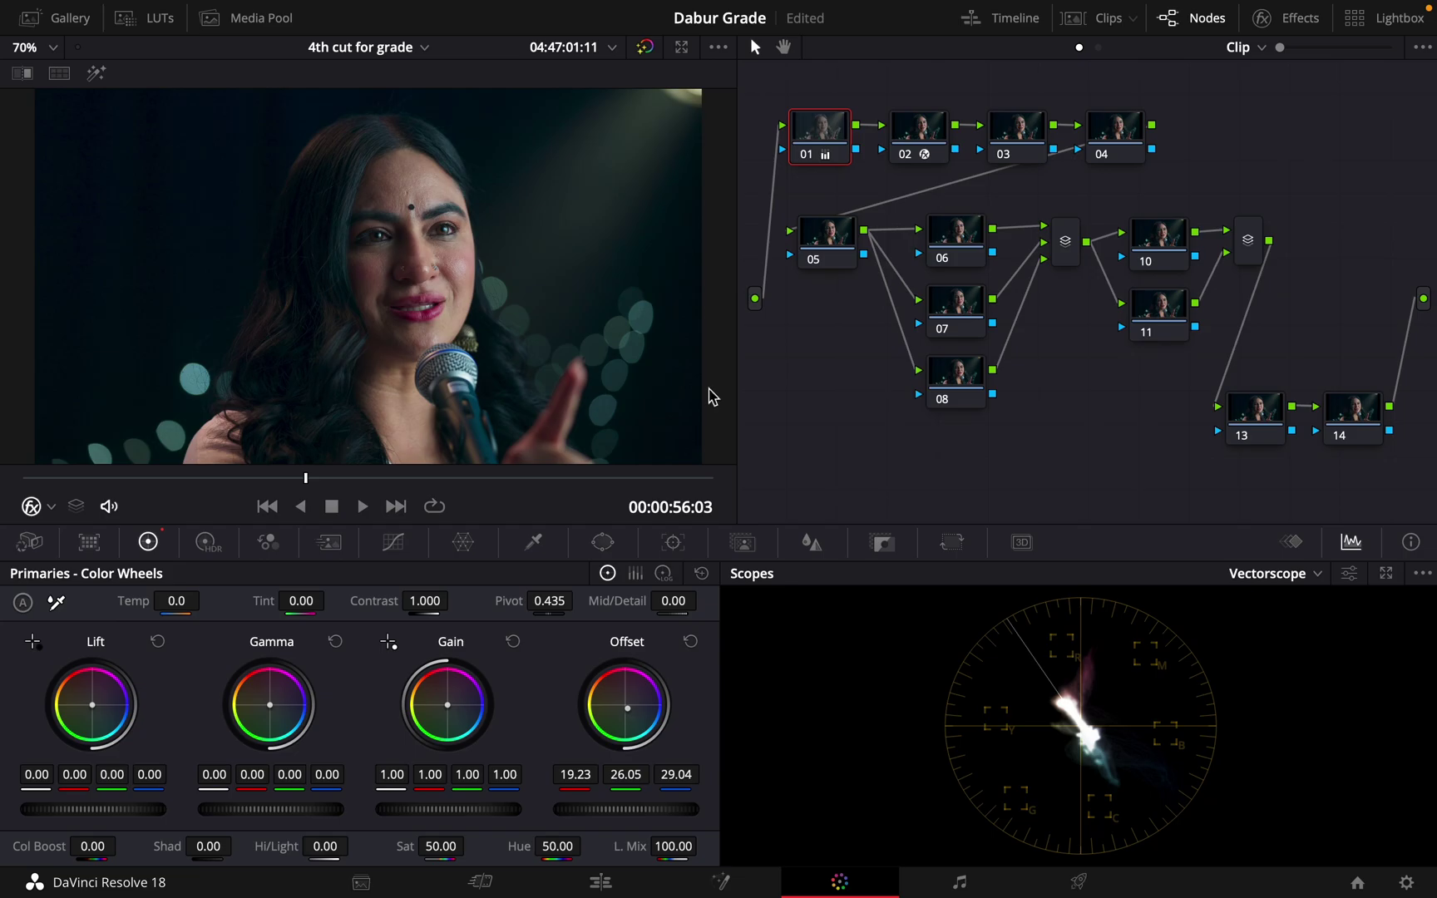
key(ctrl+s)
click(691, 643)
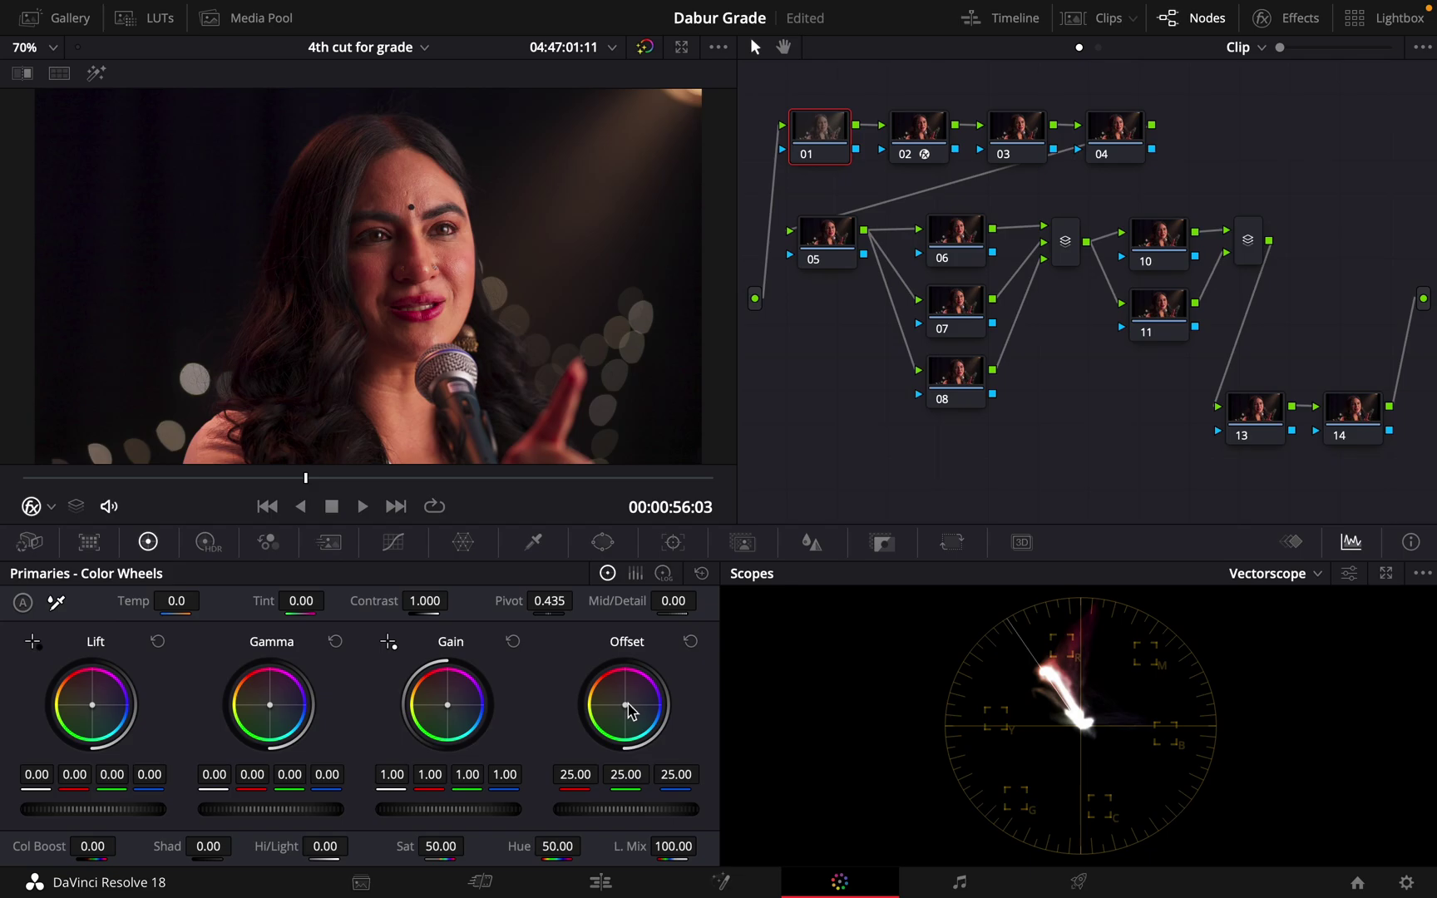
Shift node 01's Offset slightly cooler to 23.14, 24.60 and 25.36, and compare the image with the node off and on.
drag(629, 709, 628, 715)
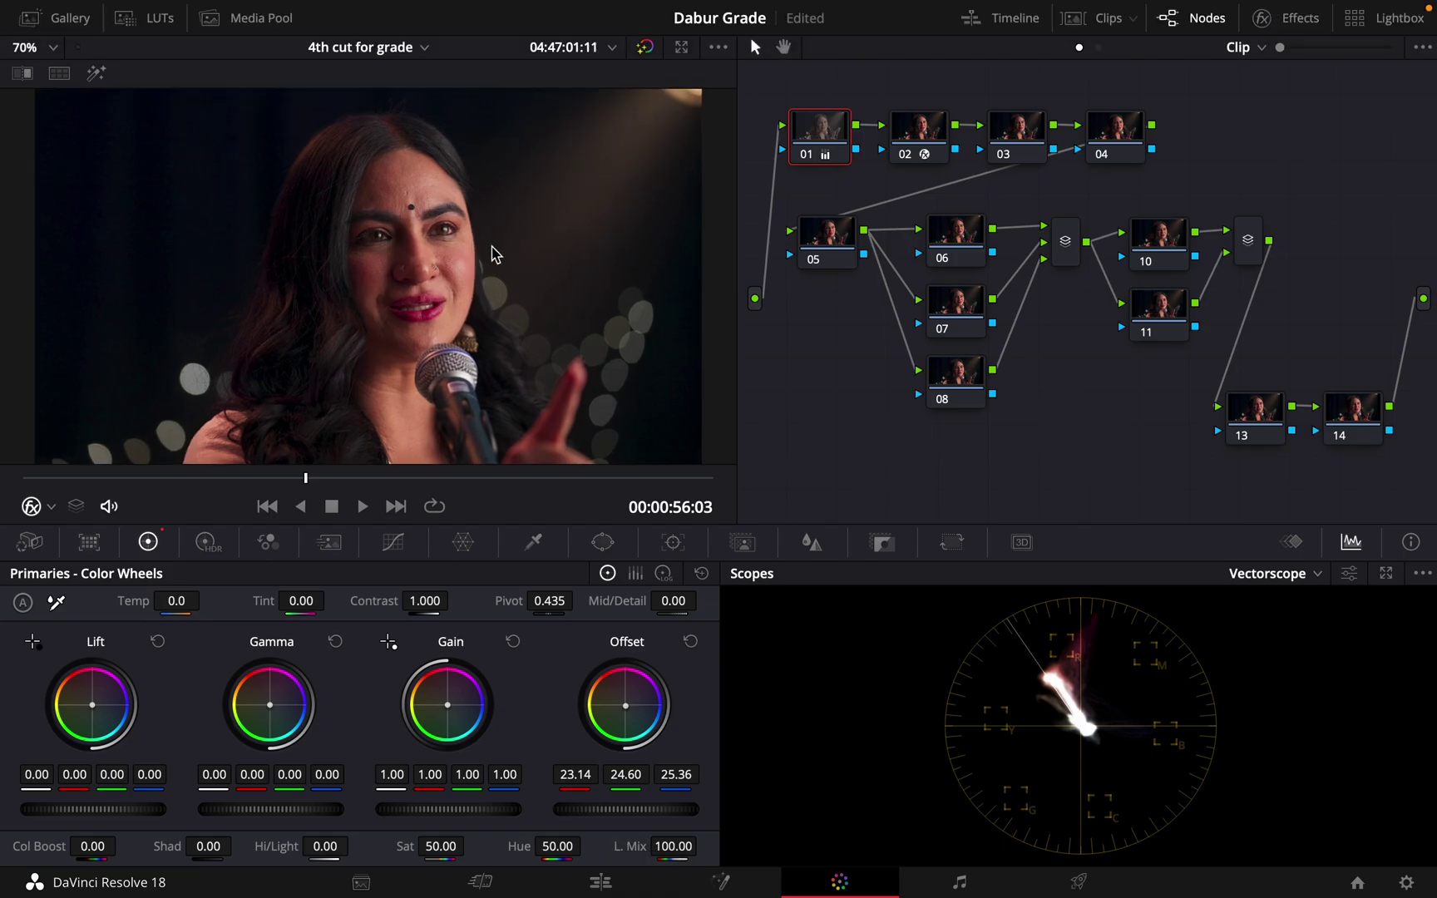
scroll(493, 252, down, 2)
click(808, 156)
click(808, 155)
click(808, 156)
click(808, 156)
click(808, 156)
click(808, 155)
click(809, 156)
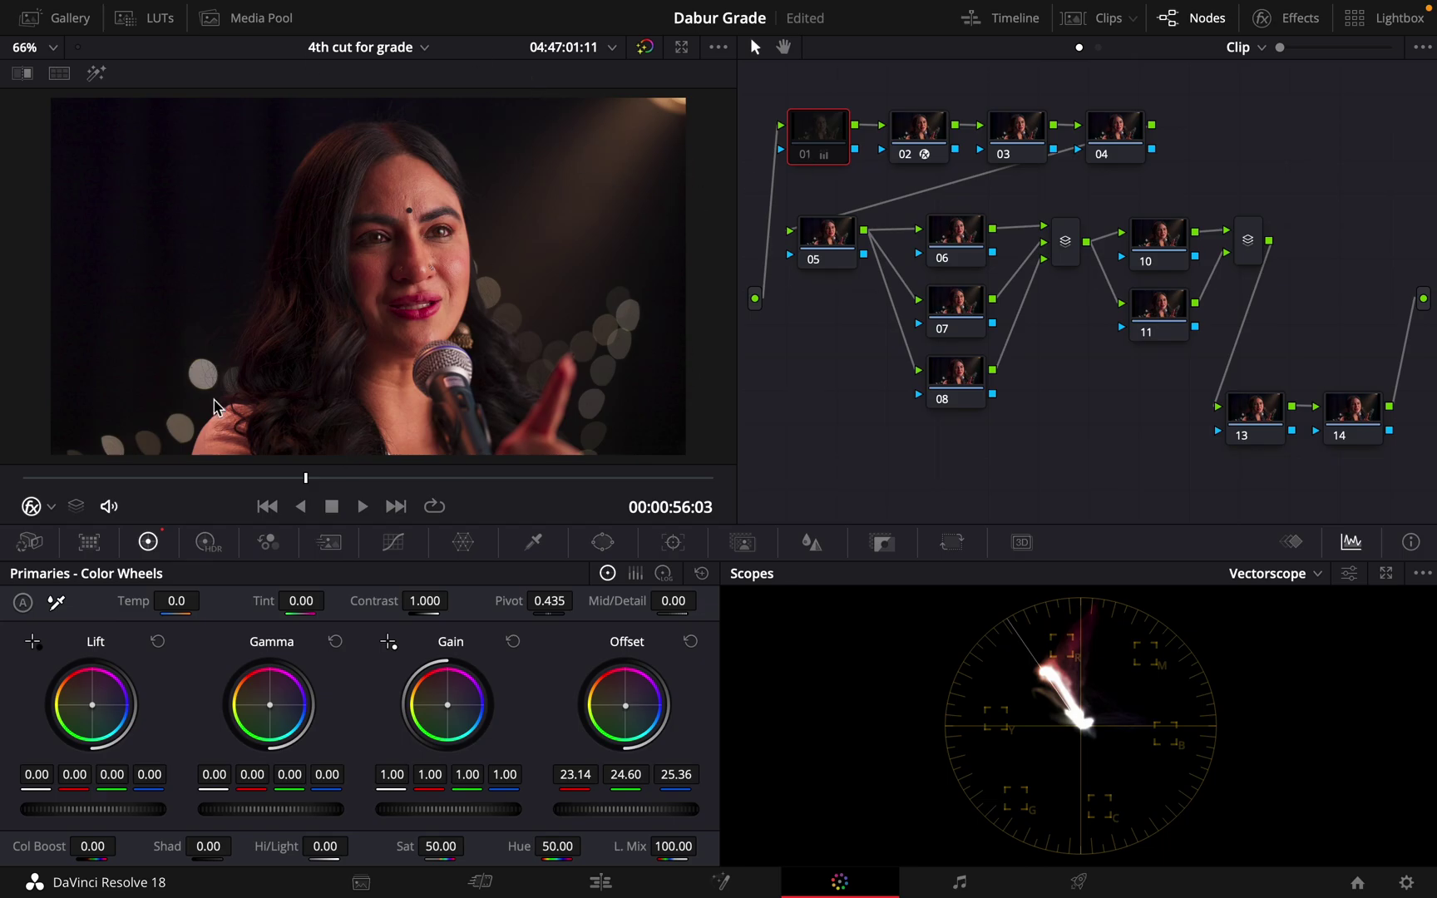
click(804, 158)
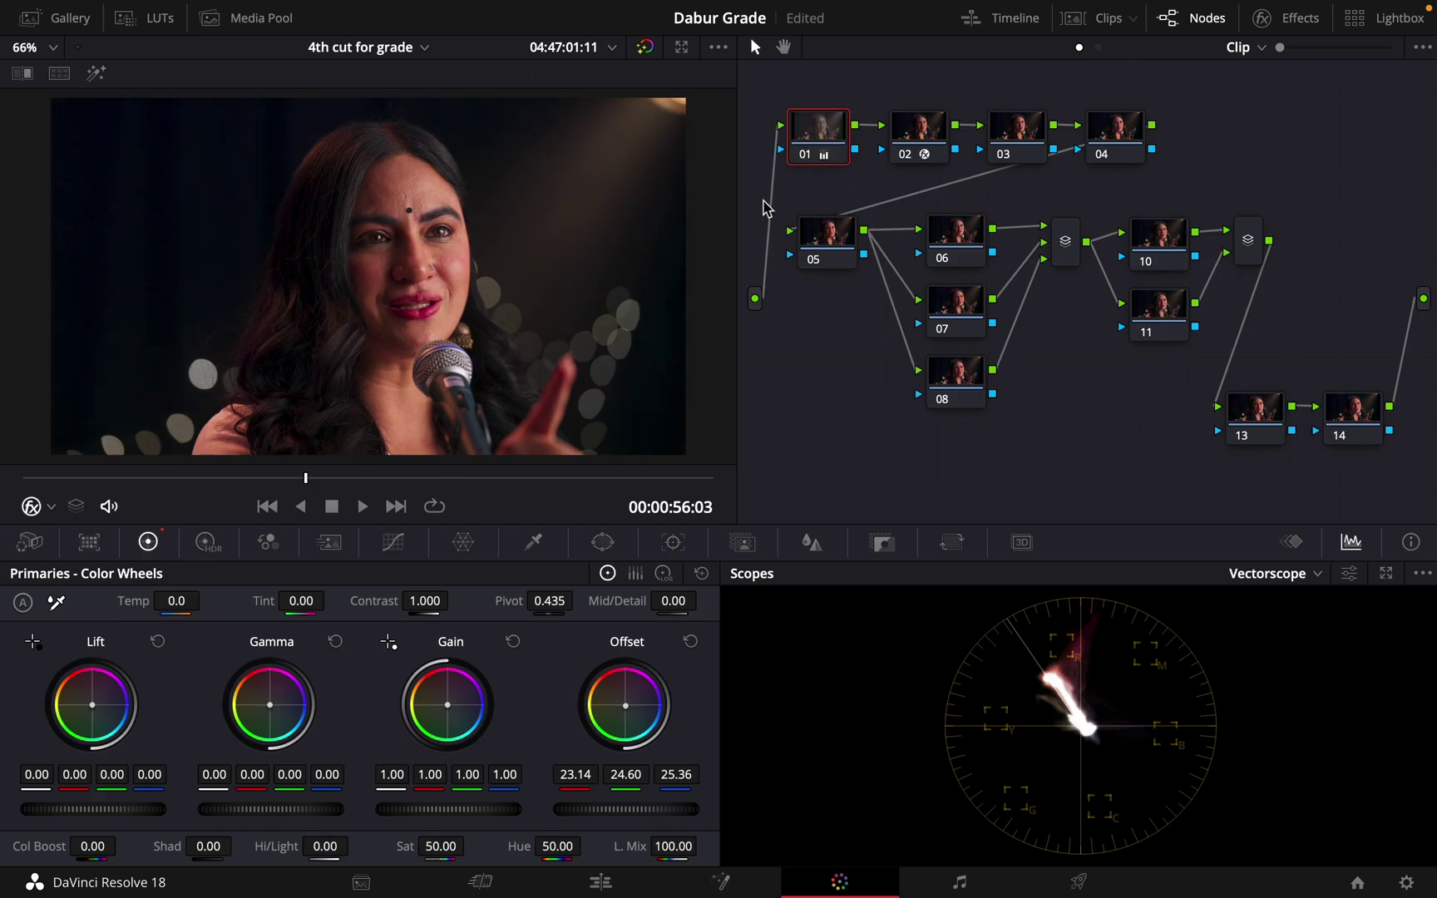
Check the woman's skin up close and refine node 01's Offset to 22.56, 24.55 and 25.75.
scroll(408, 316, up, 6)
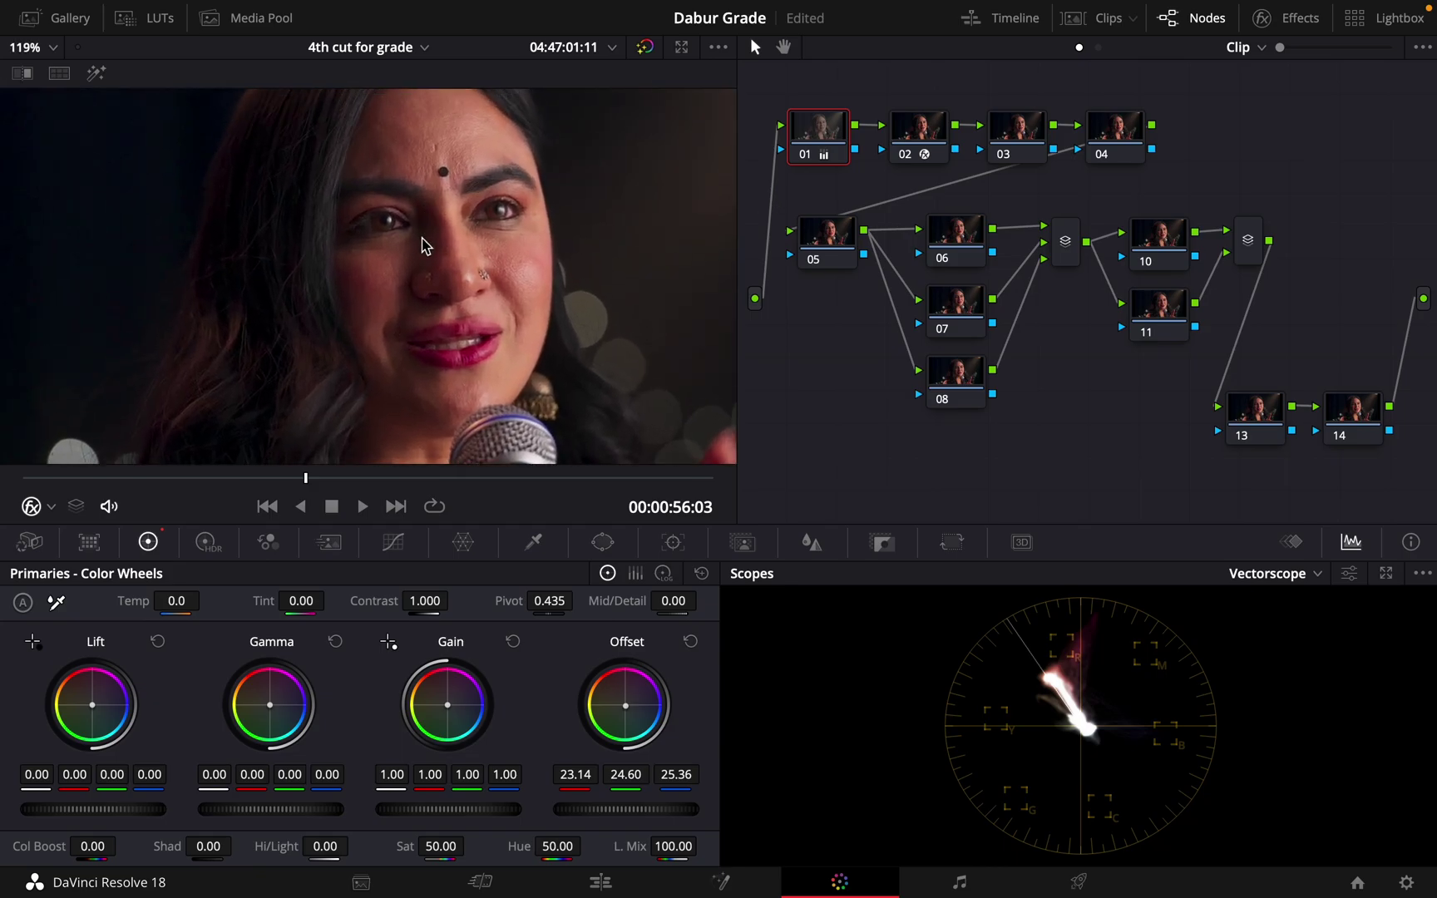
scroll(447, 293, up, 2)
drag(424, 270, 260, 81)
scroll(357, 258, up, 3)
drag(497, 257, 362, 398)
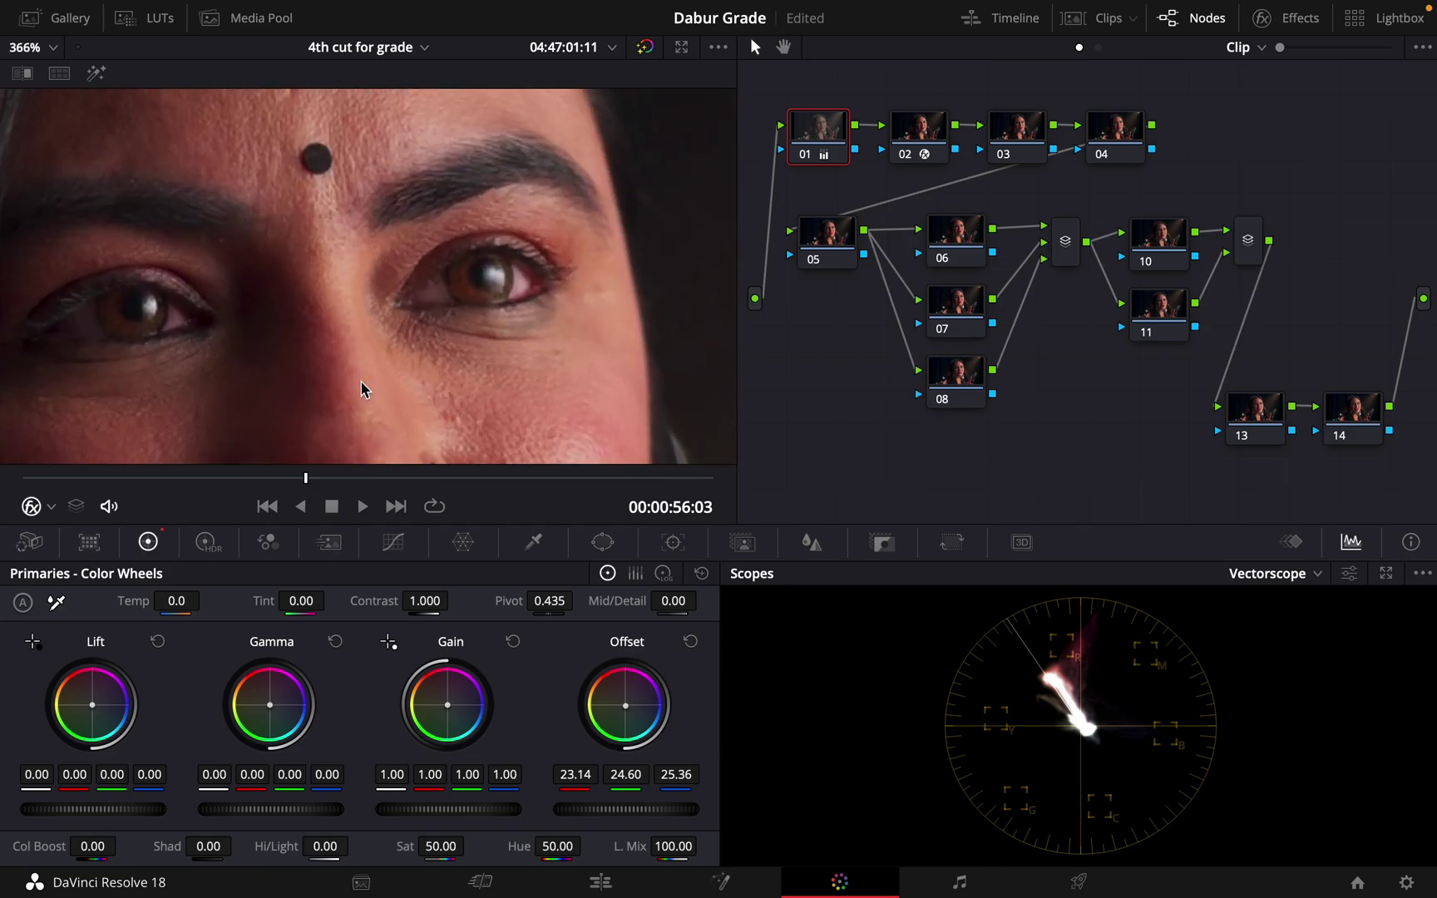
scroll(372, 328, down, 6)
scroll(372, 326, down, 3)
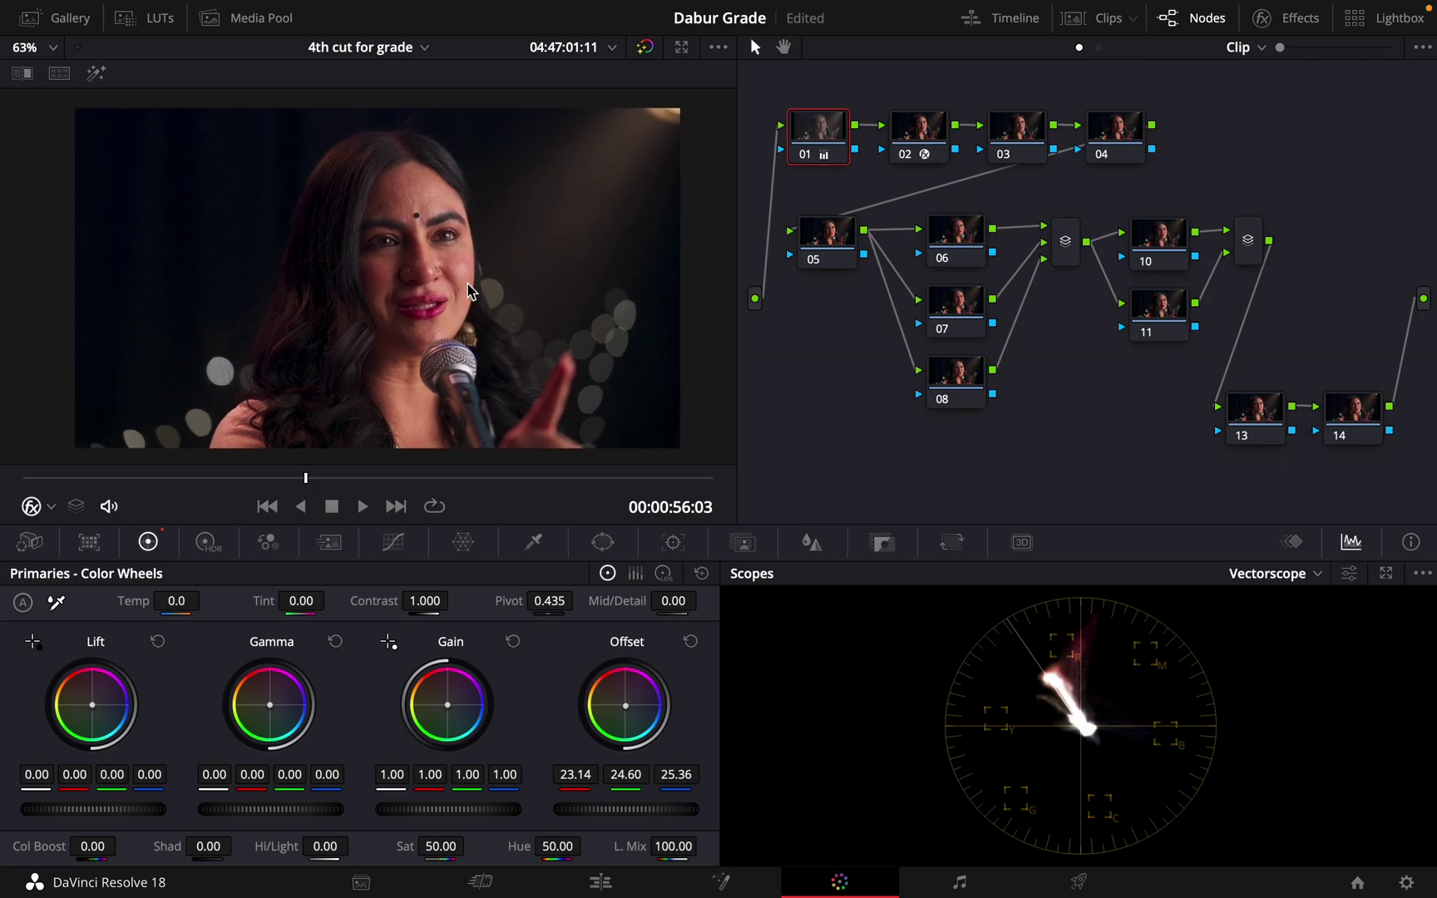
drag(626, 715, 627, 718)
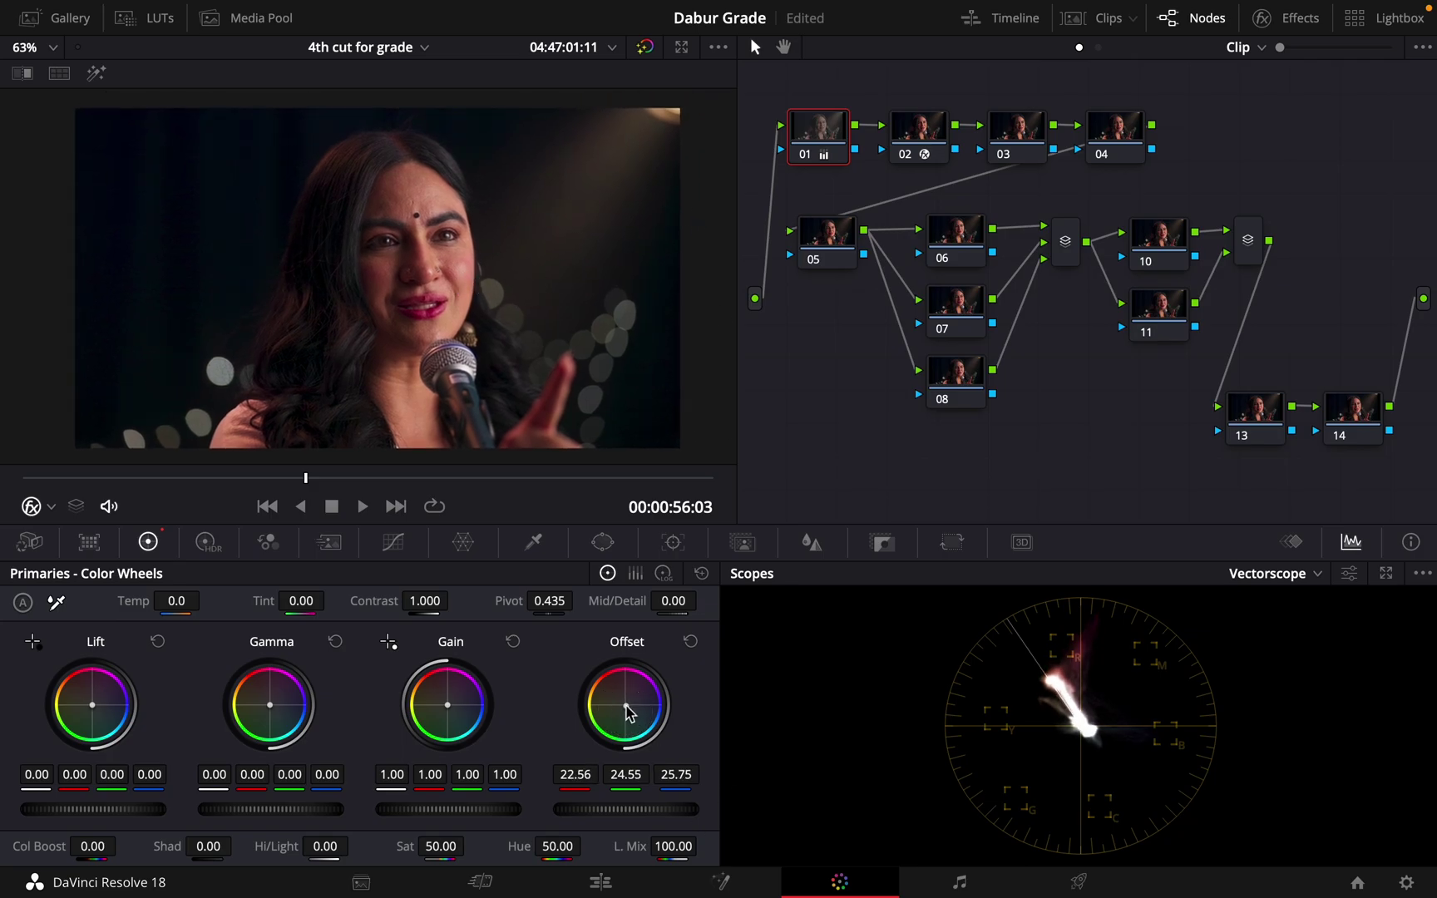
click(806, 159)
Compare the image with node 02 off and on, and move nodes 01 and 02 closer together in the graph.
click(915, 128)
click(903, 154)
click(902, 154)
drag(813, 146, 788, 136)
drag(918, 132, 887, 133)
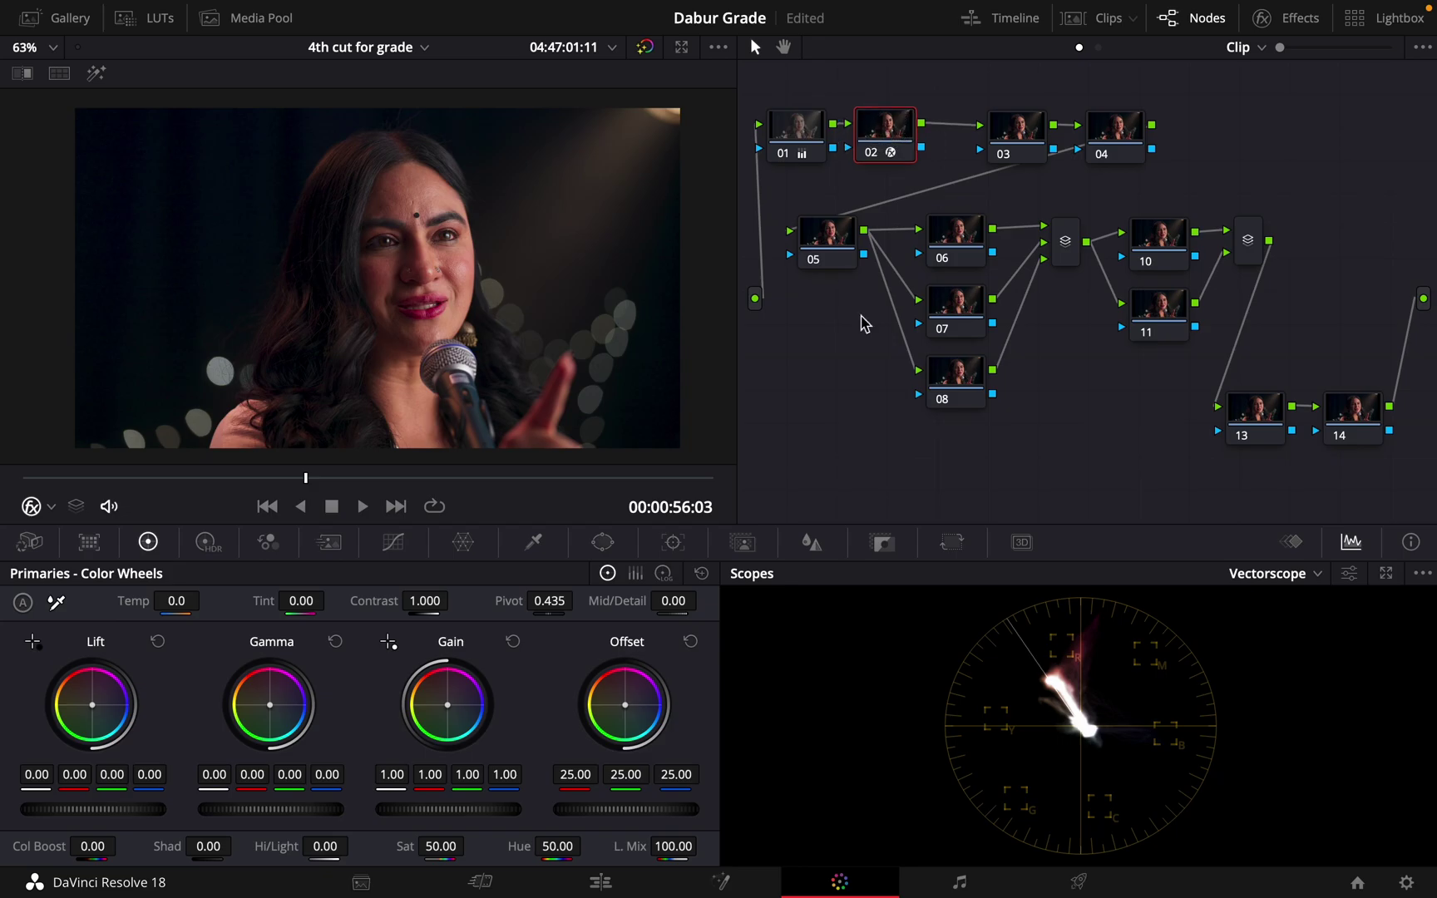
Lower node 02's key output gain to 0.411 and compare the image with the node off and on.
click(875, 545)
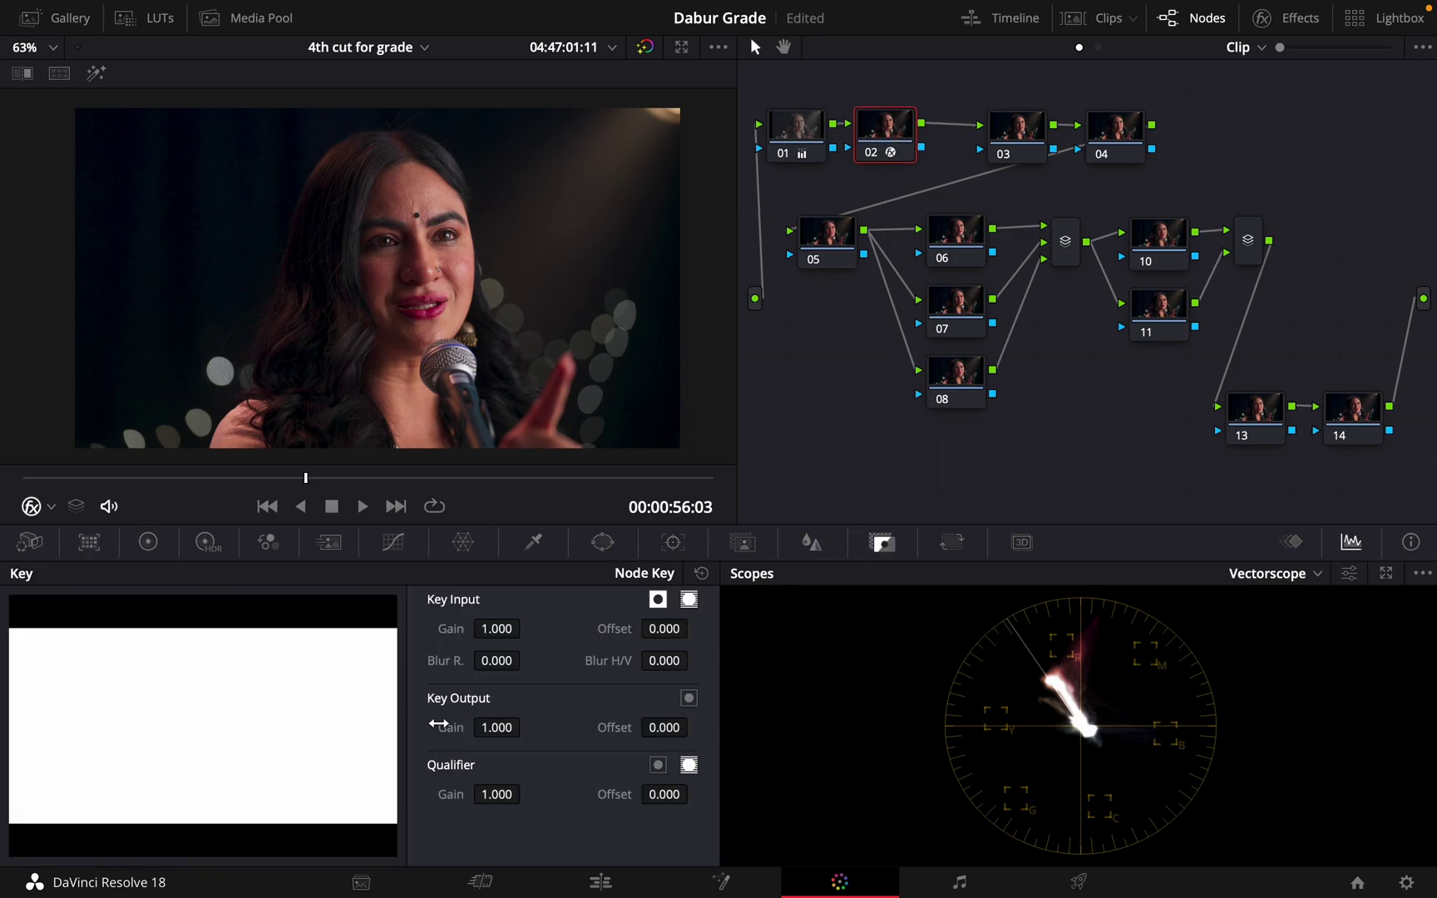
drag(445, 722, 288, 730)
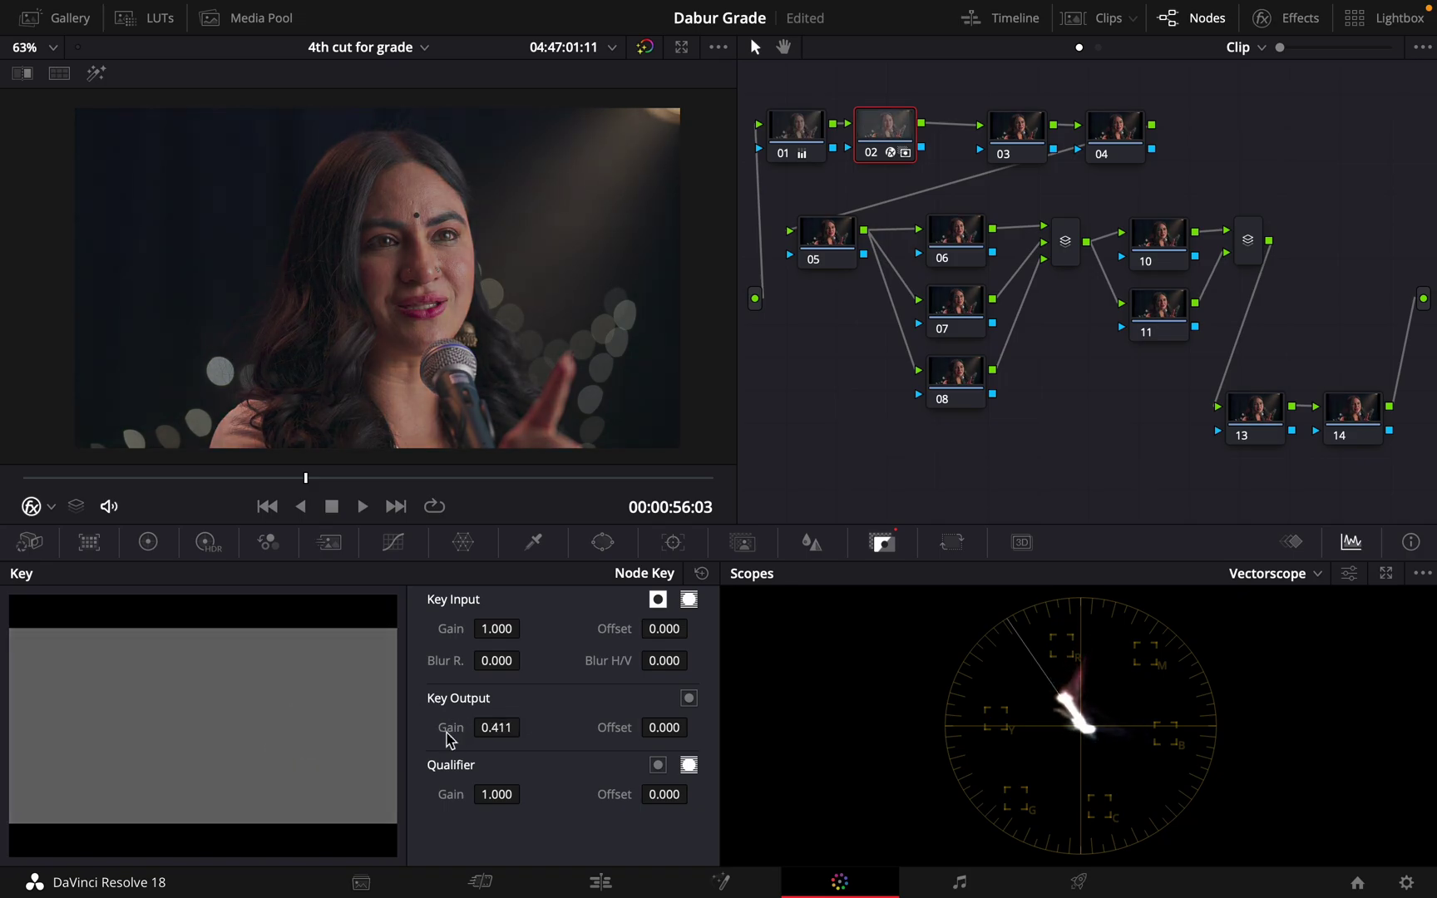
drag(885, 152, 884, 129)
click(881, 148)
click(880, 148)
Reposition nodes 13 and 14 and apply the "cafe evening" LUT from the custom looks folder to node 13.
drag(1340, 456, 1246, 441)
click(1132, 439)
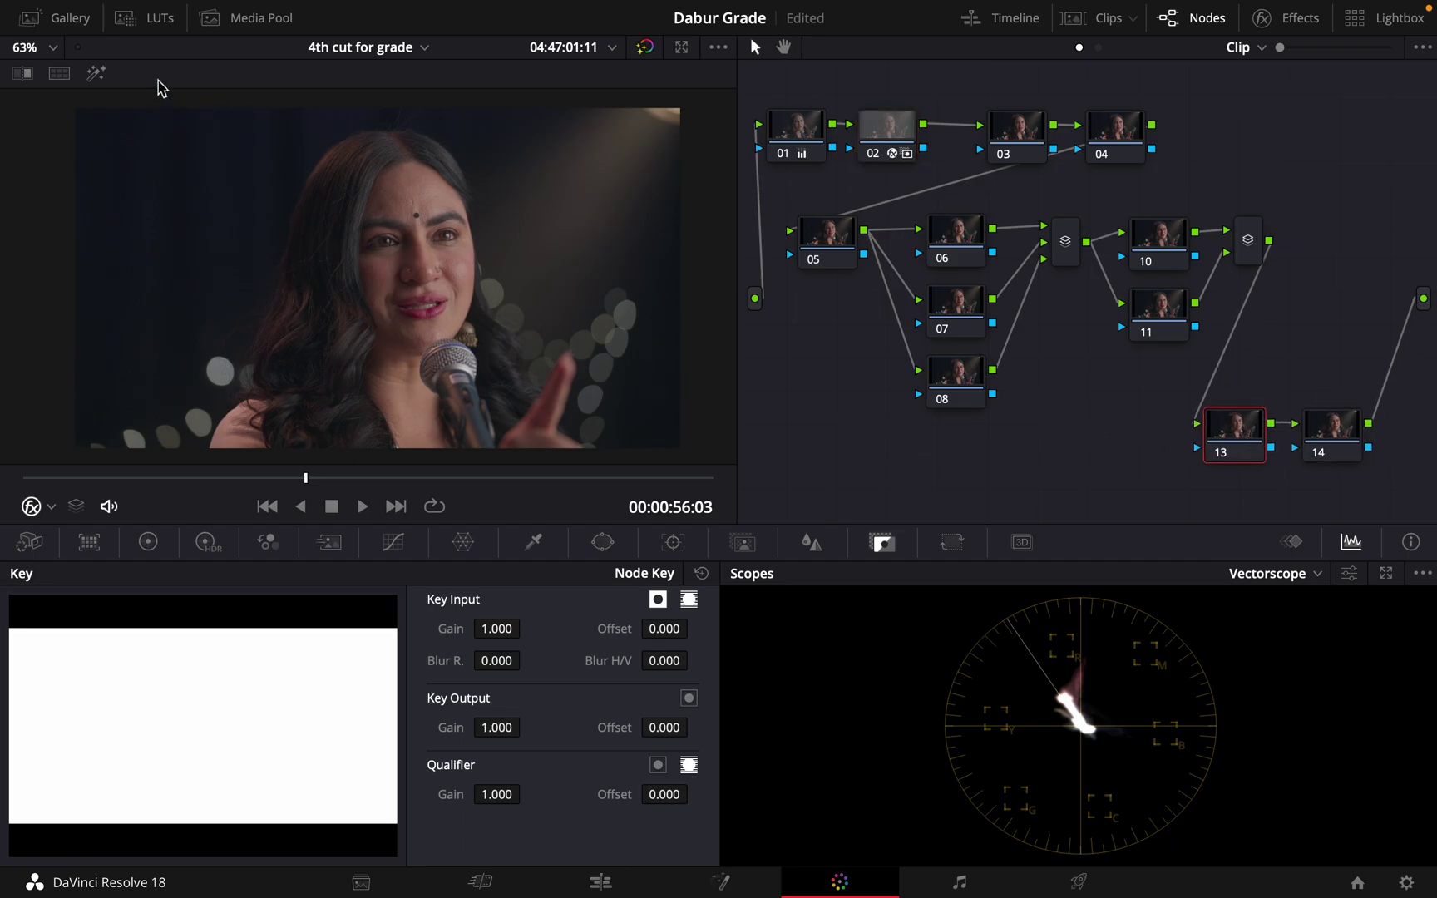
click(156, 18)
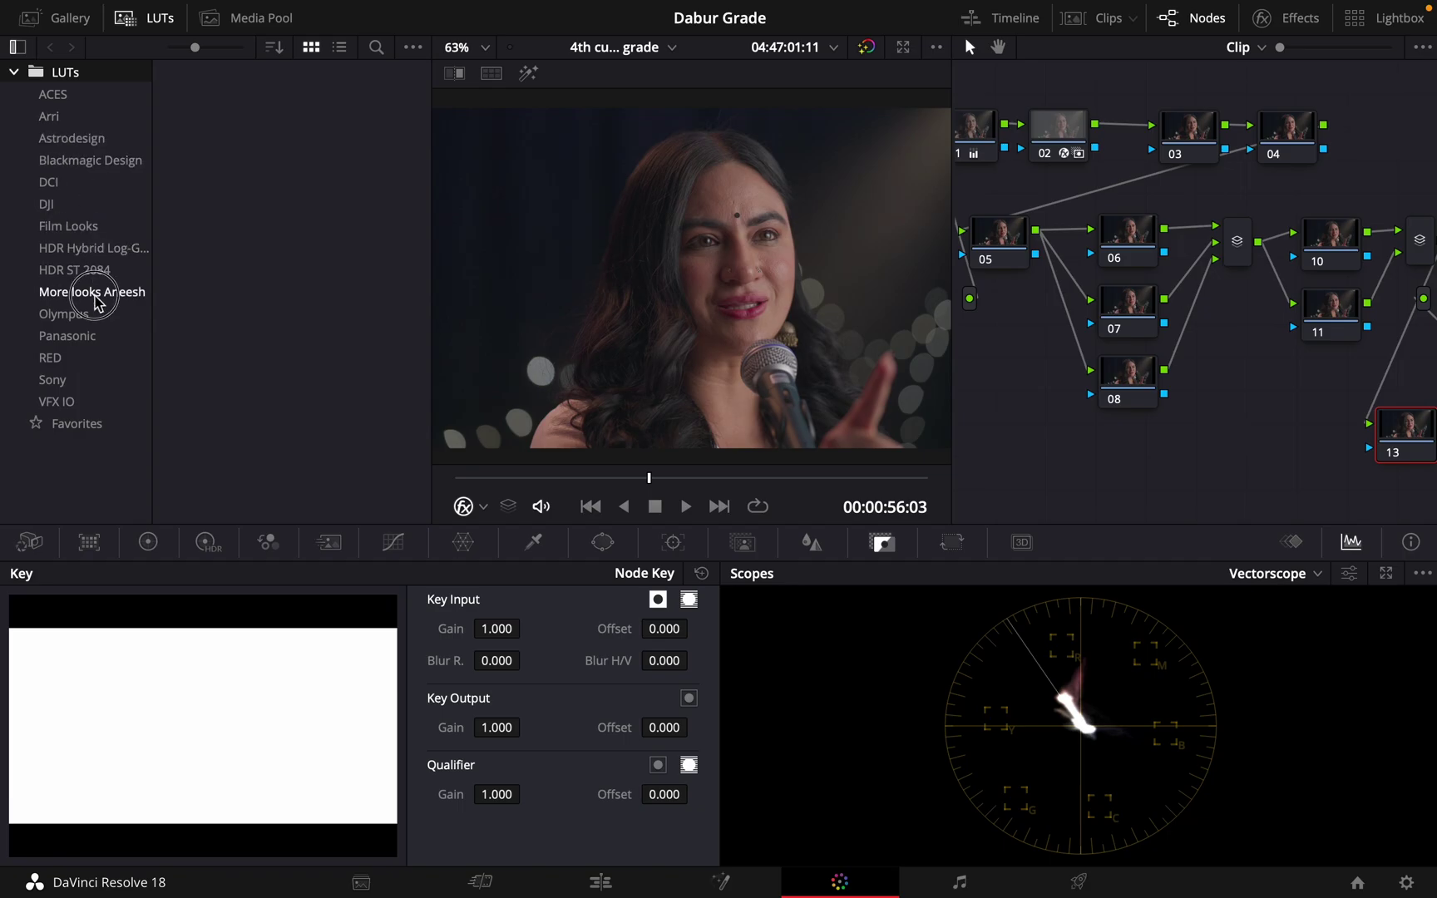
click(135, 292)
scroll(326, 357, down, 10)
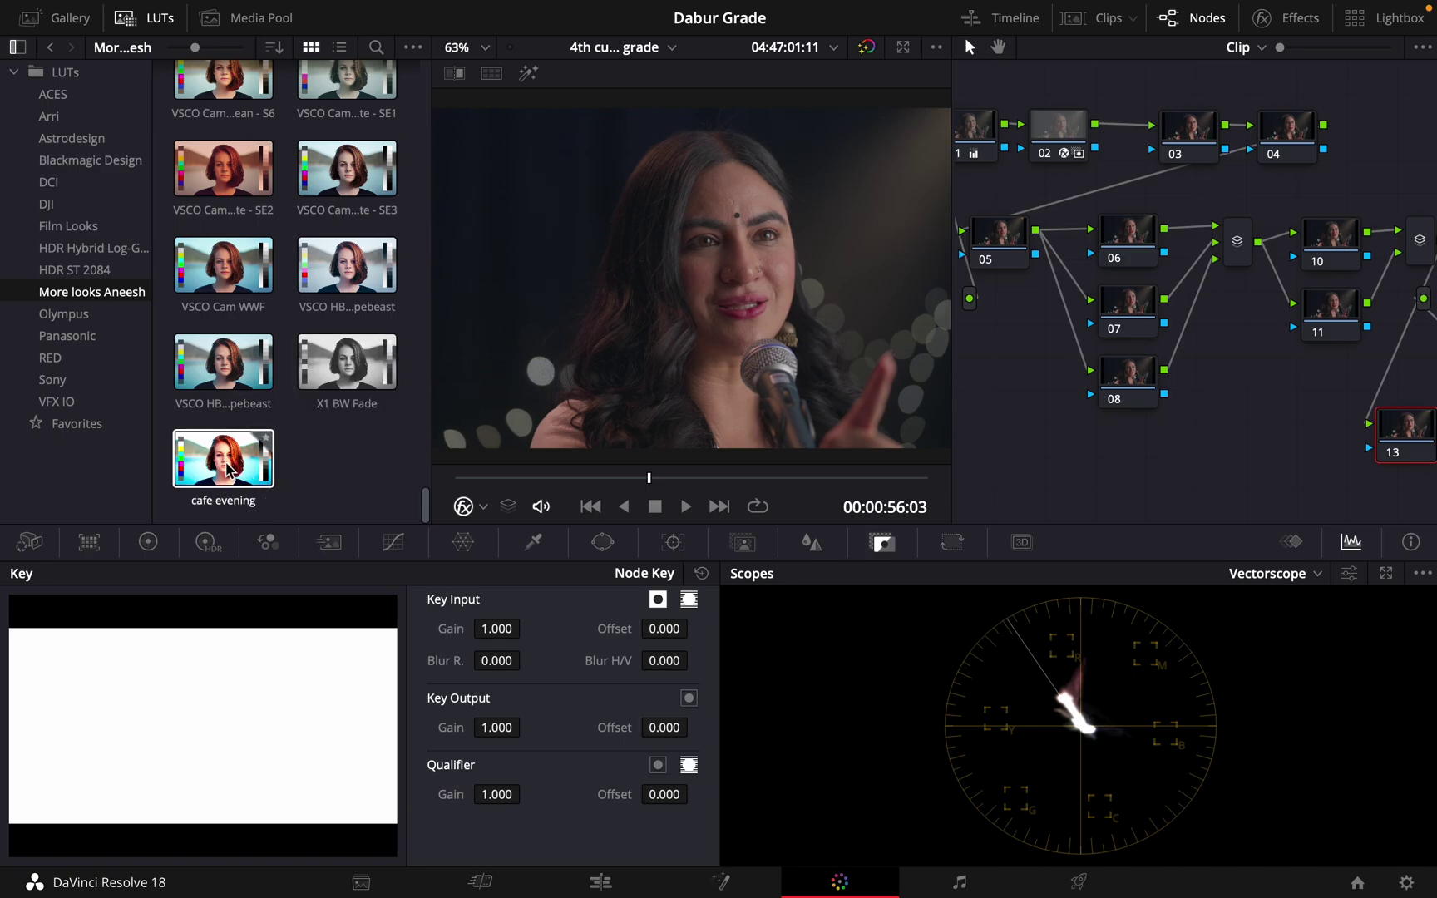
drag(205, 468, 1405, 441)
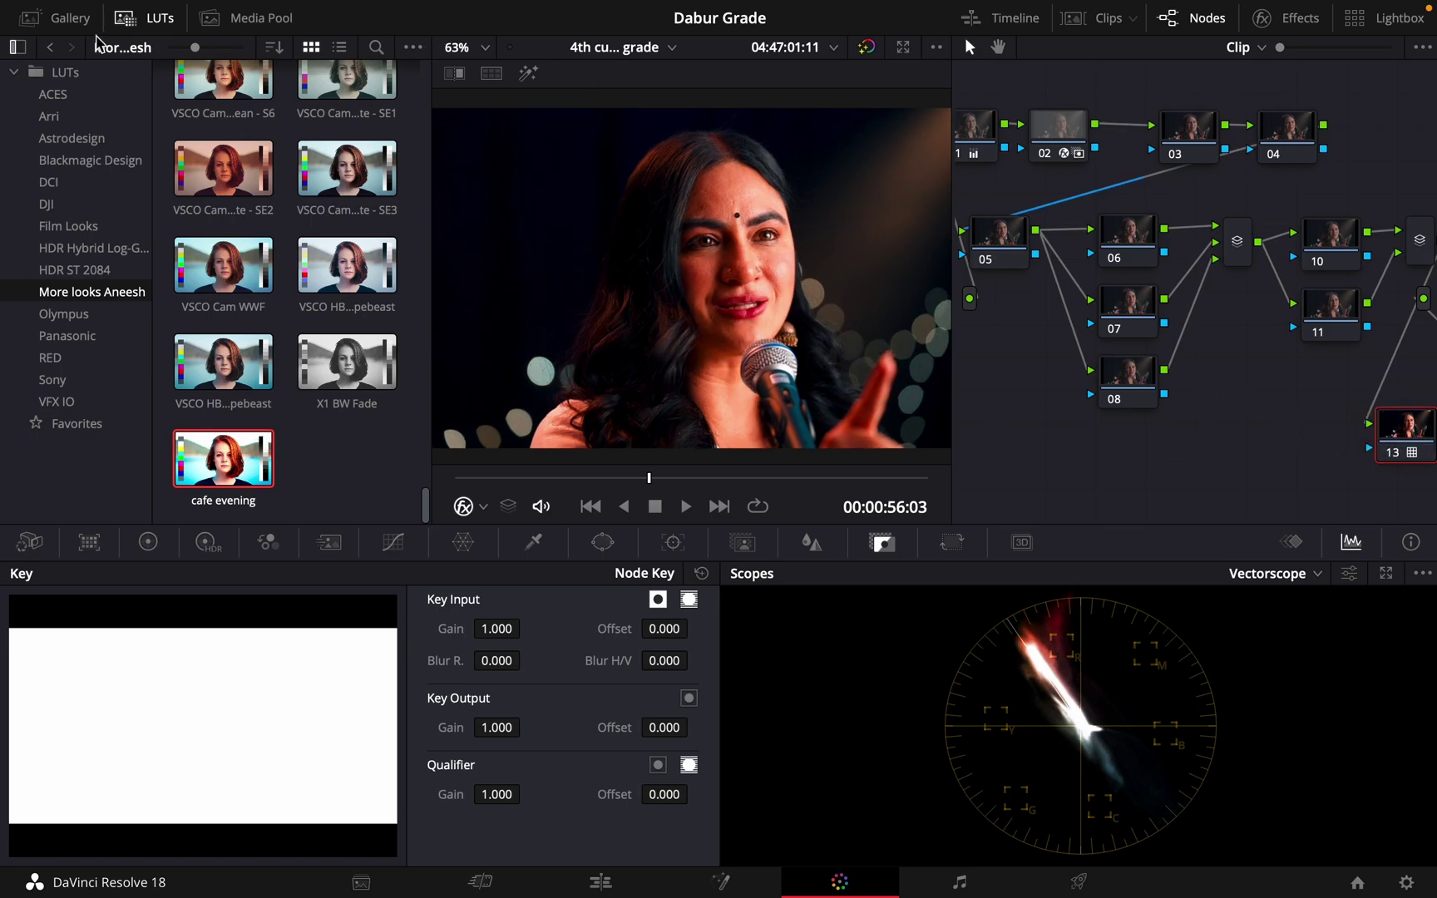
Close the LUT browser, reposition node 13 and reduce its key output gain to 0.242.
click(137, 18)
scroll(540, 311, up, 2)
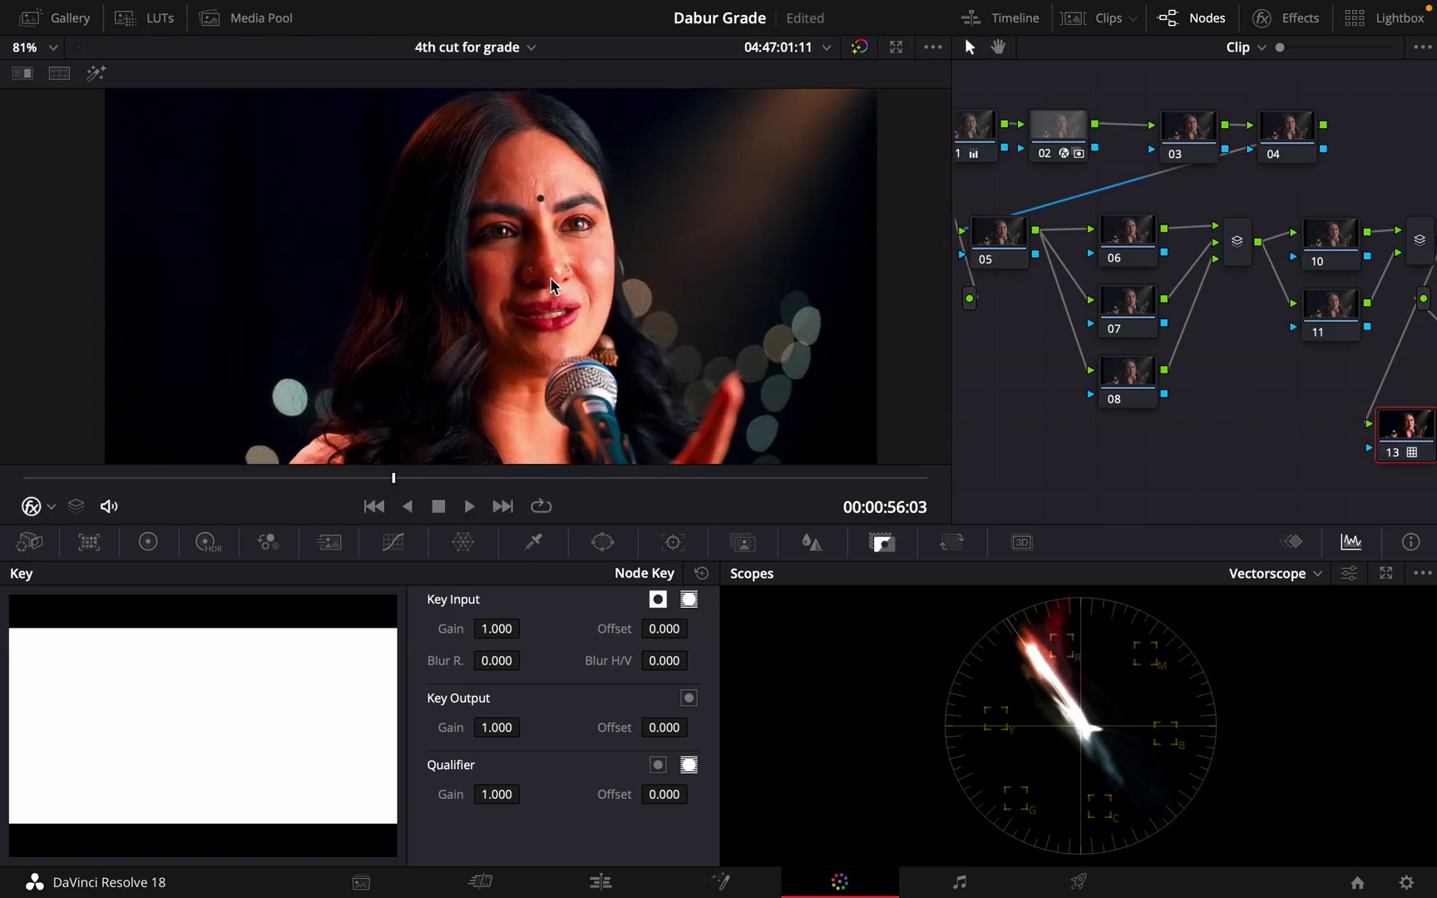
scroll(551, 284, down, 2)
drag(1404, 421, 1374, 405)
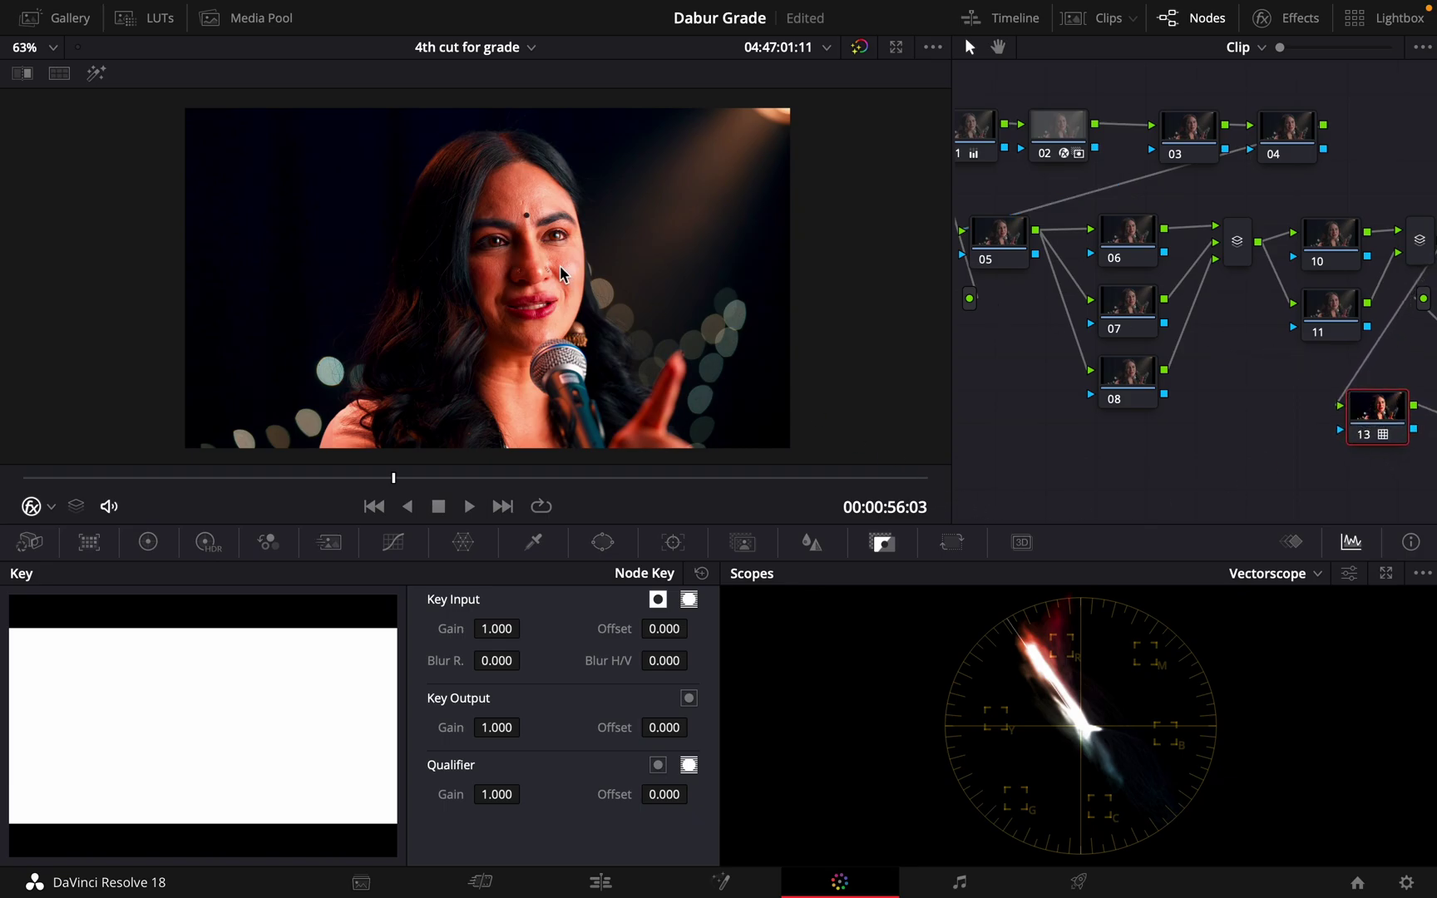
mouse_move(460, 732)
mouse_down()
mouse_move(445, 725)
mouse_move(718, 442)
mouse_move(460, 730)
mouse_up()
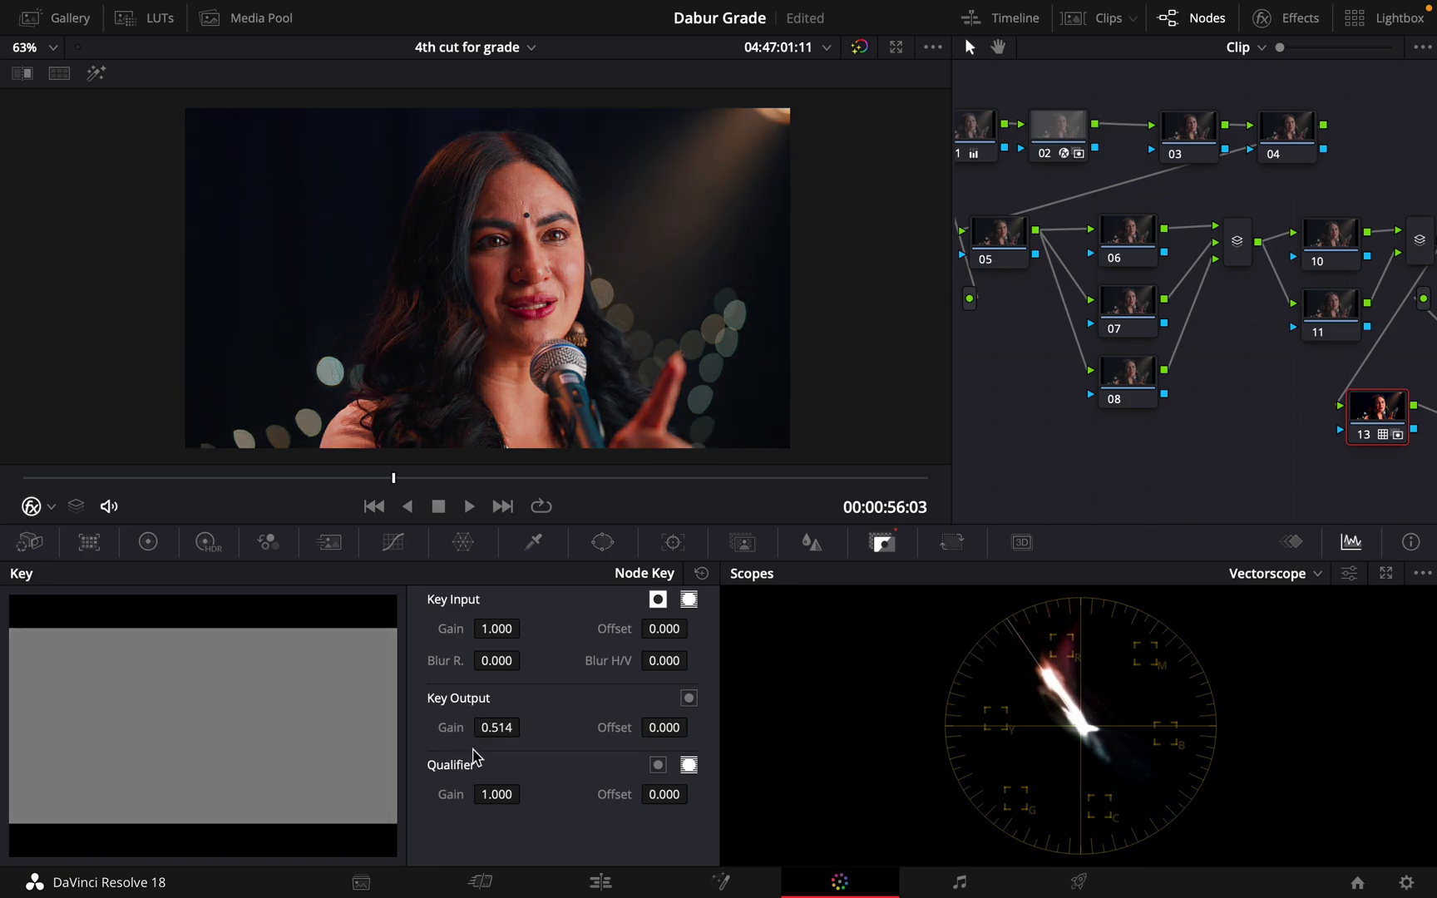
click(458, 730)
click(458, 730)
drag(457, 730, 619, 432)
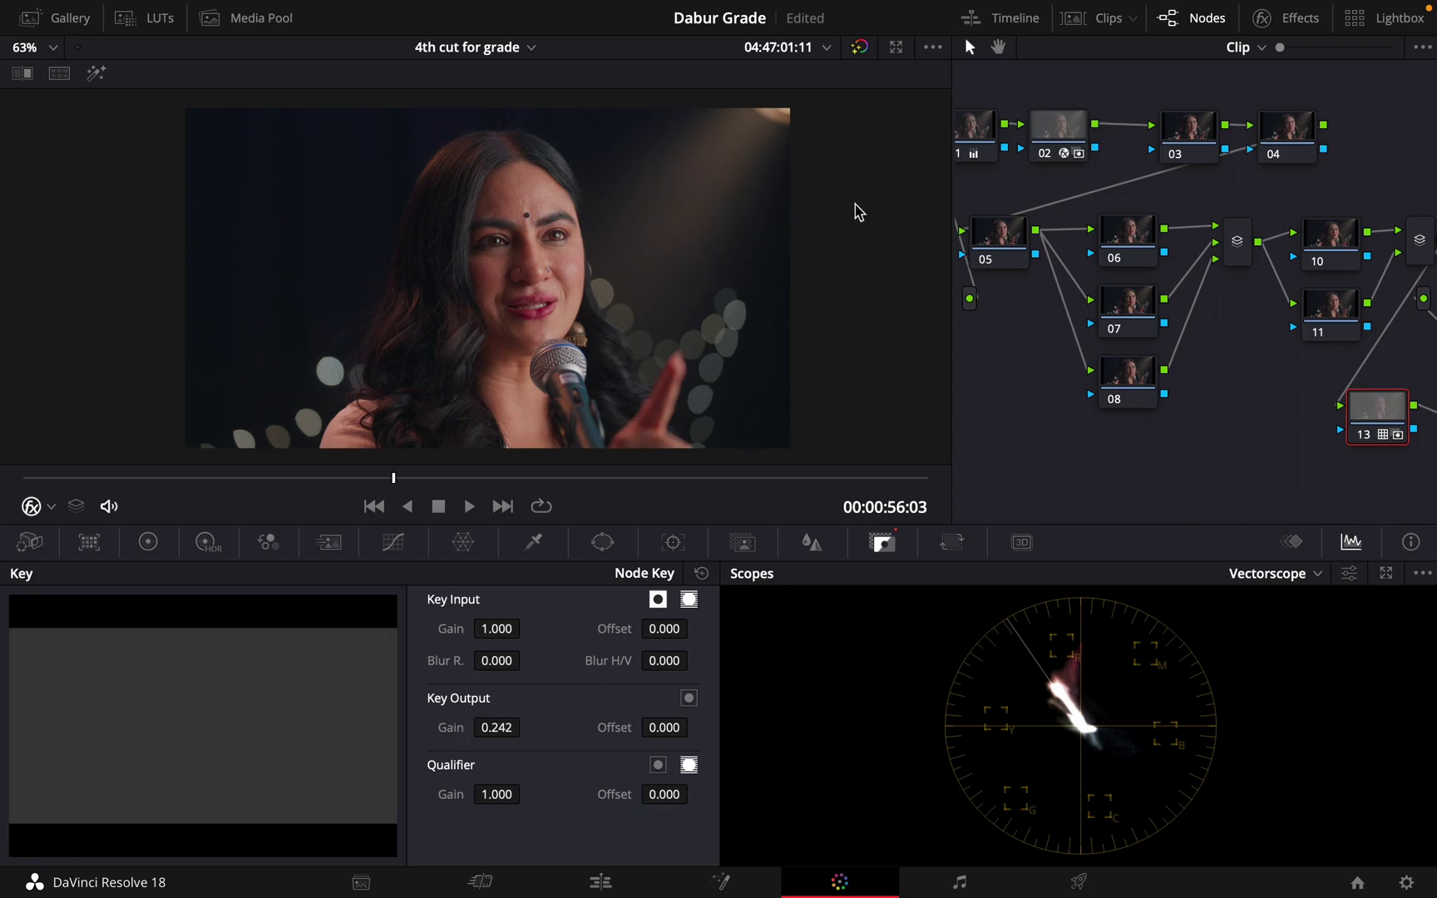
Raise node 02's key output gain to 0.444 and check the whole frame.
click(1061, 129)
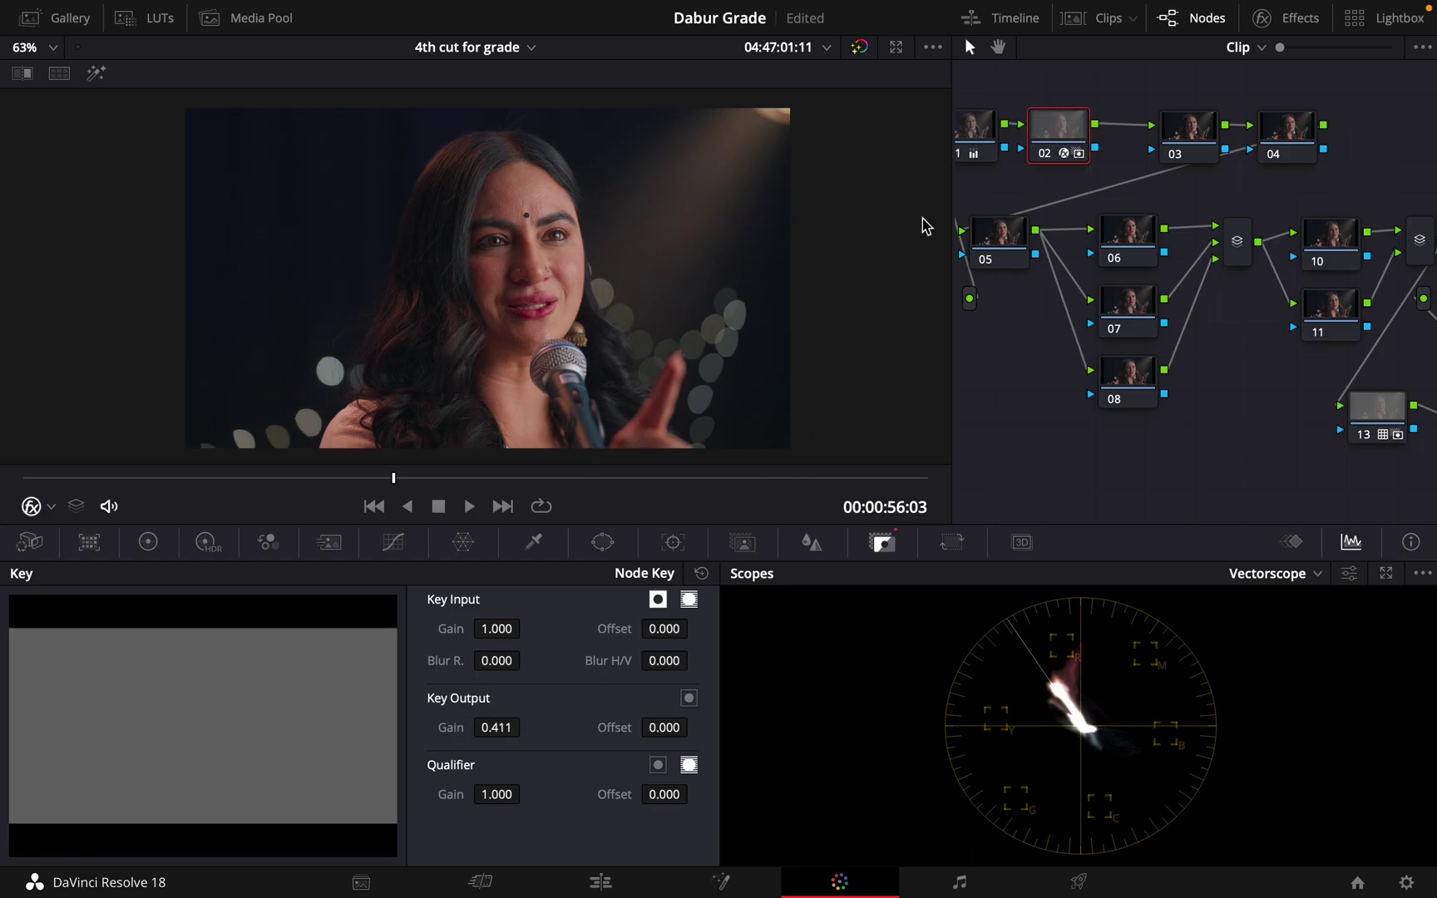
mouse_move(457, 722)
mouse_down()
mouse_move(692, 711)
mouse_move(439, 723)
mouse_move(497, 724)
mouse_move(457, 723)
mouse_up()
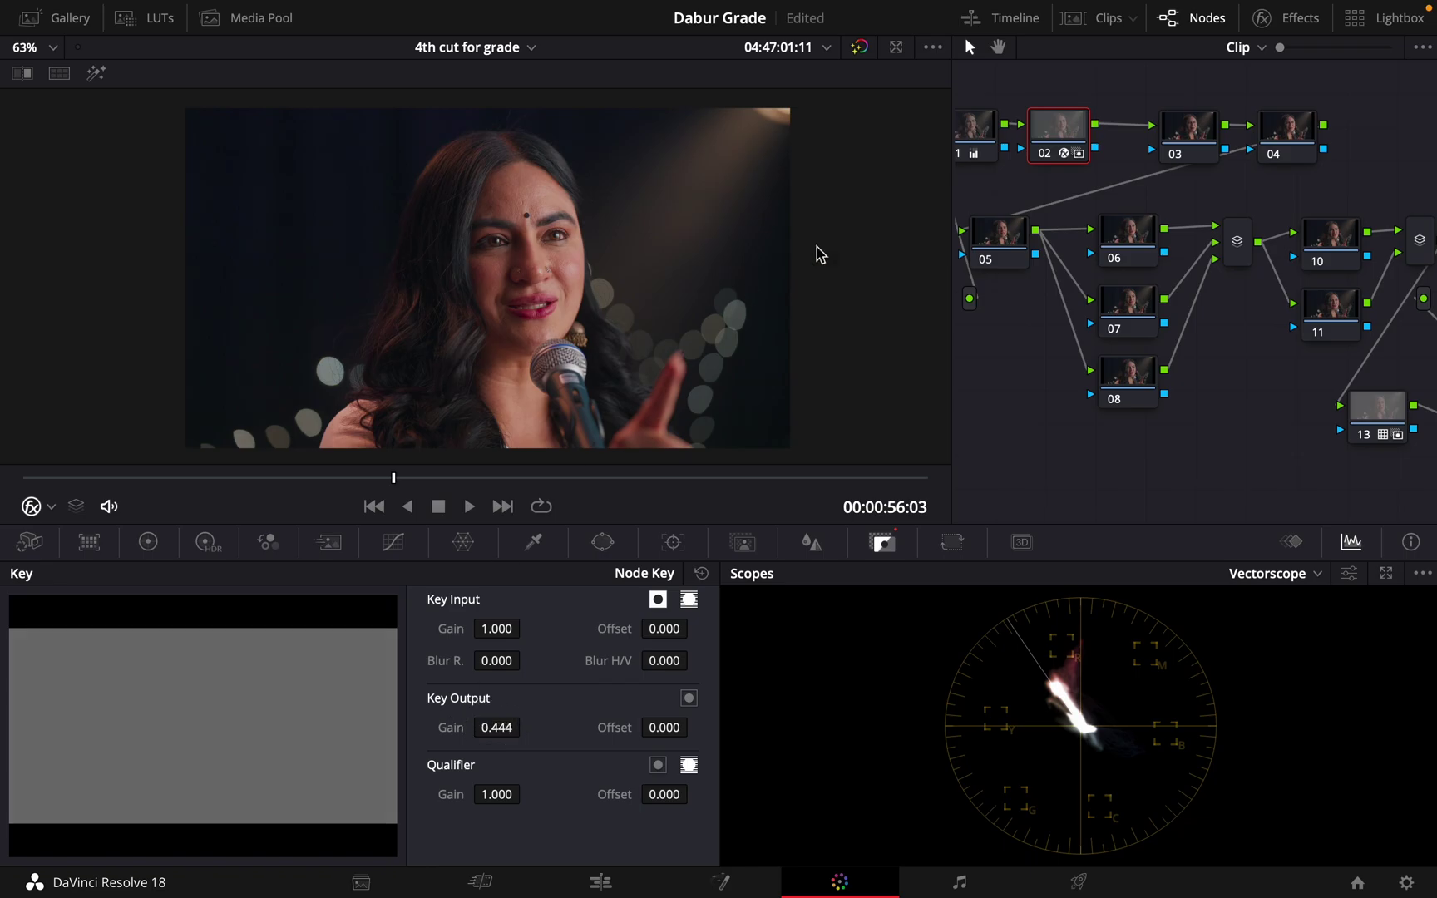
scroll(577, 243, down, 2)
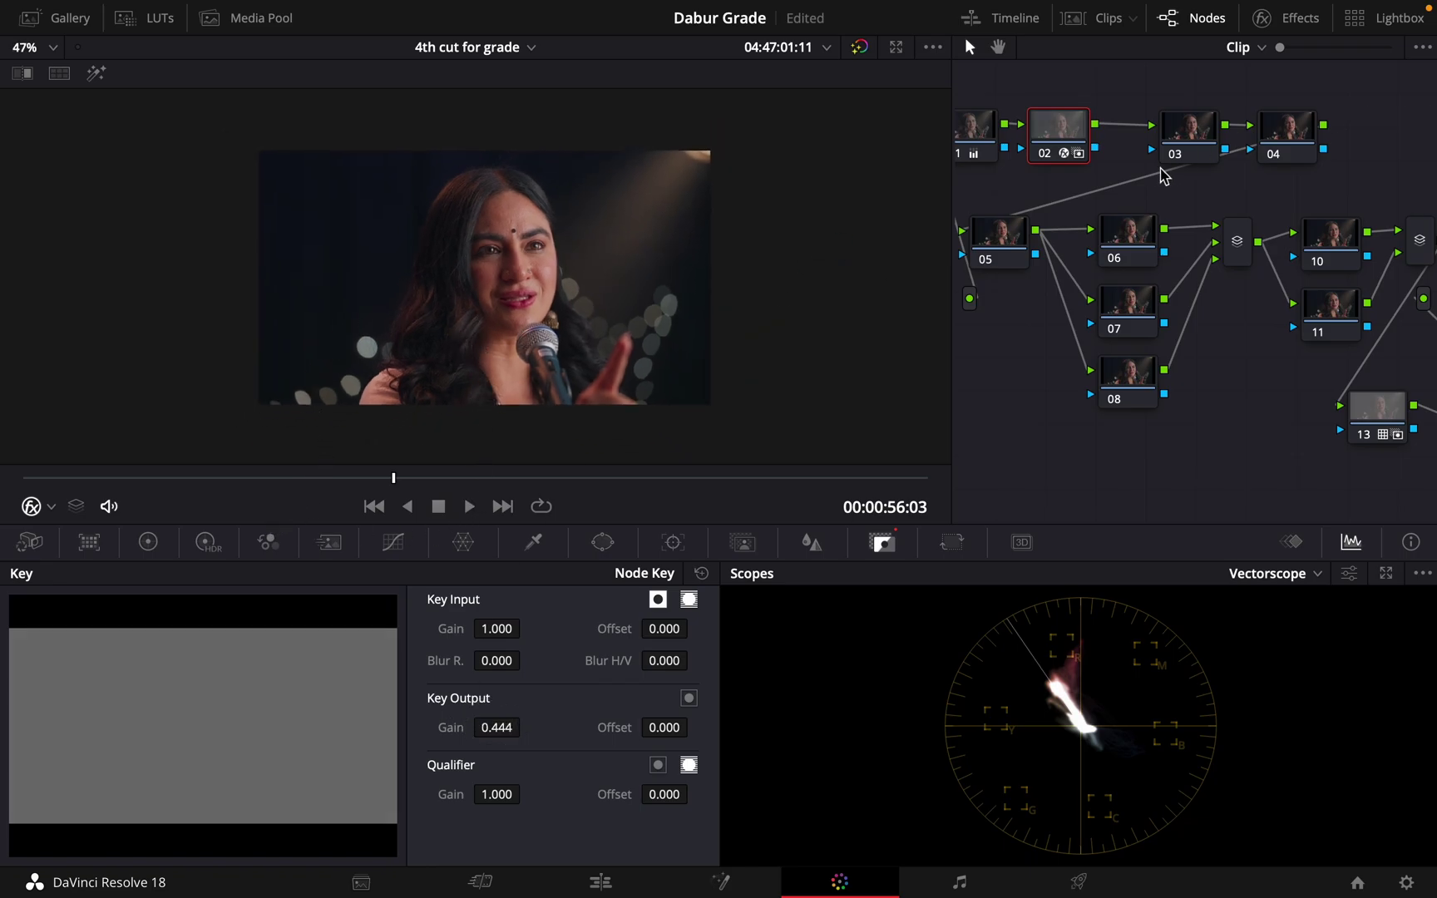
scroll(495, 245, up, 1)
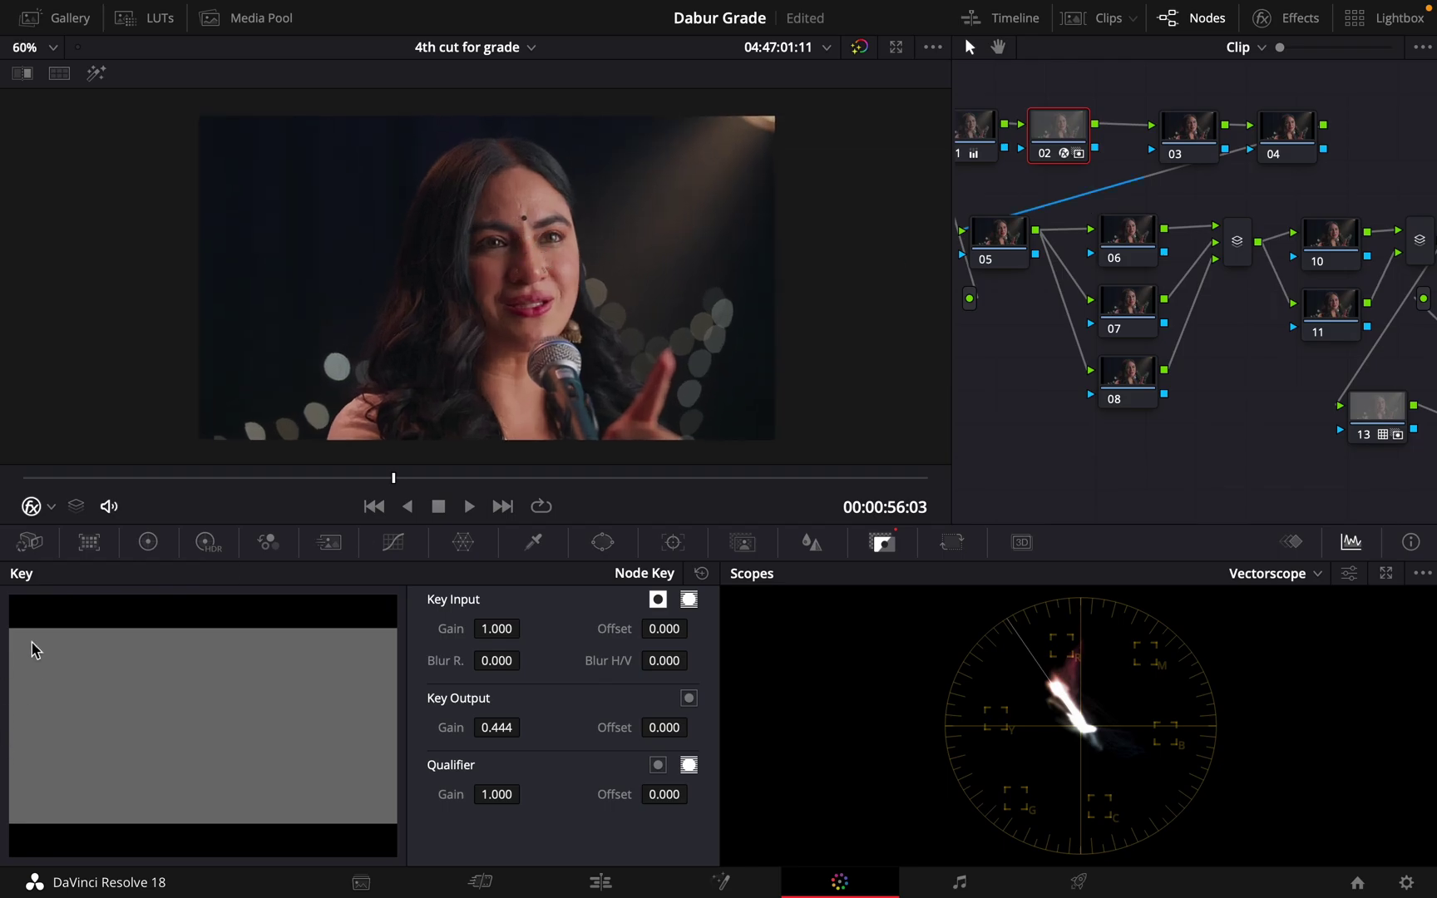
Bring up the primary color wheels for node 02 and widen the node graph to show the whole tree.
click(148, 542)
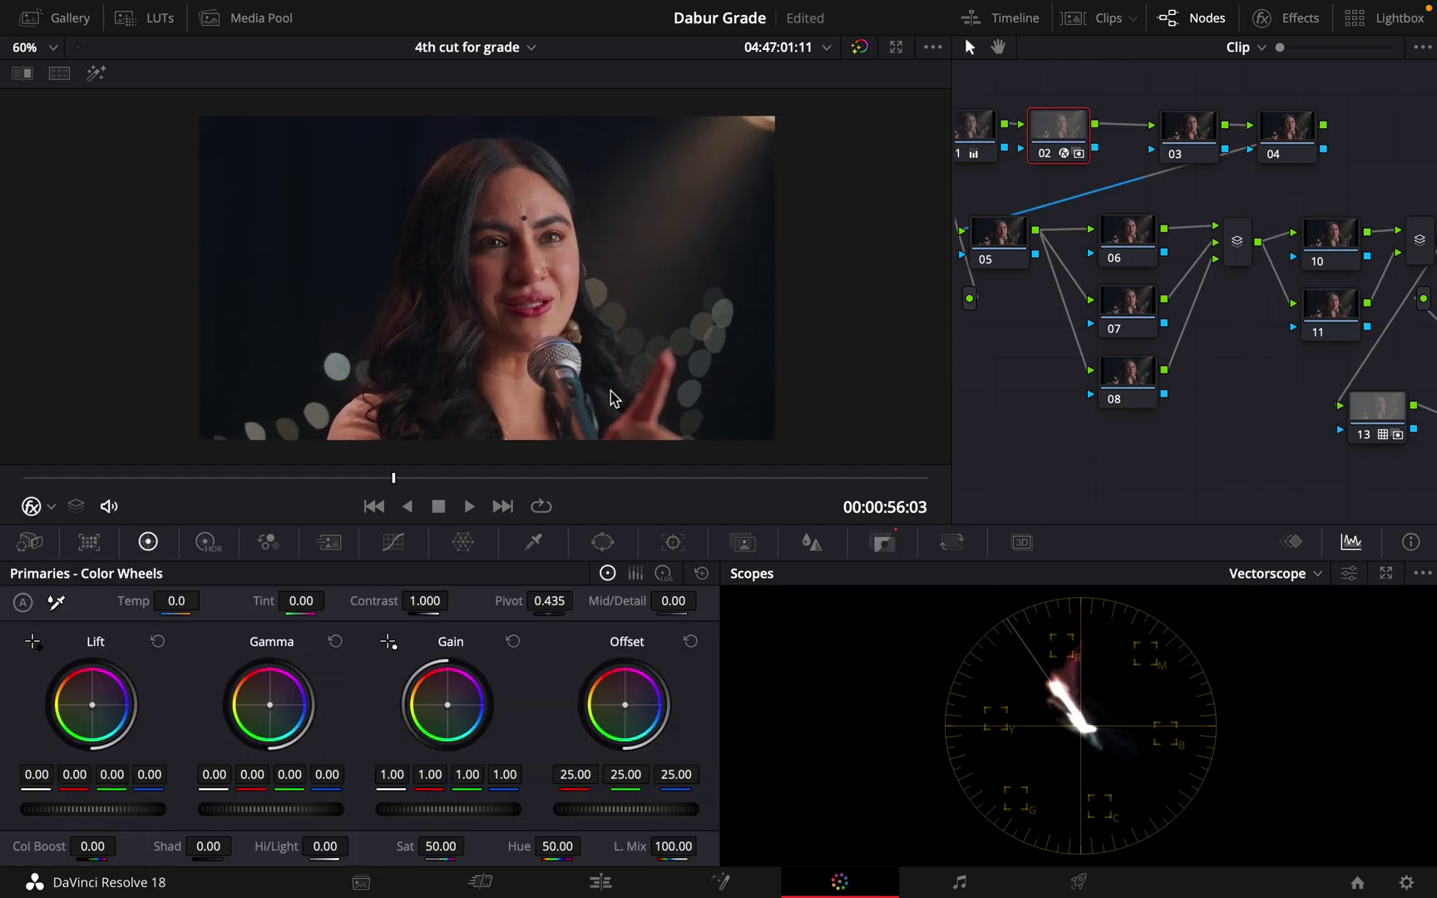
drag(404, 481, 394, 483)
drag(950, 397, 720, 398)
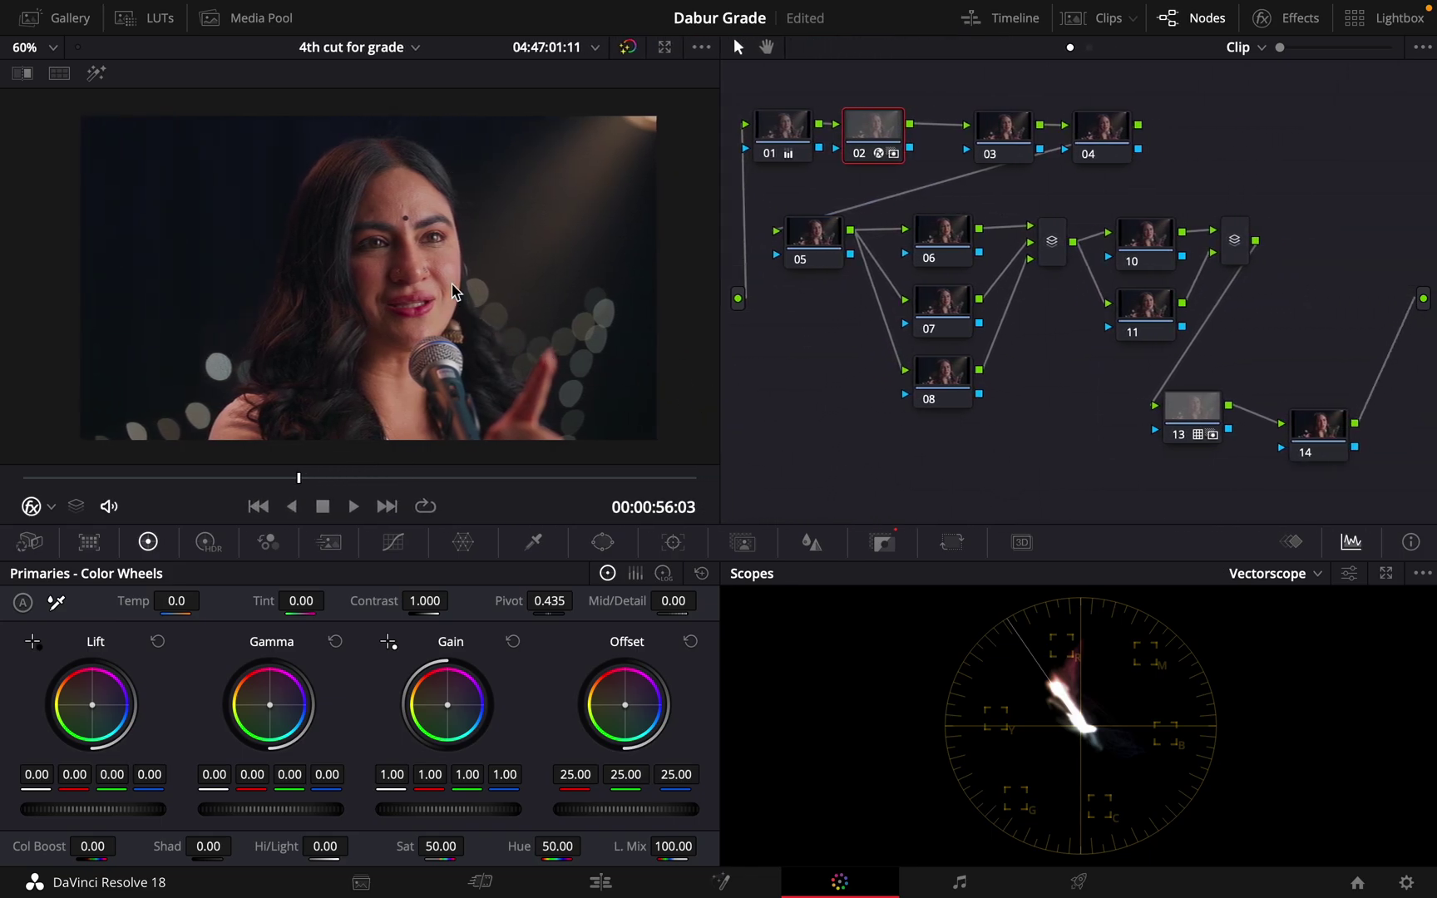
Examine the skin tone and detail of the woman's face at several magnifications.
scroll(425, 266, up, 2)
scroll(425, 266, up, 2)
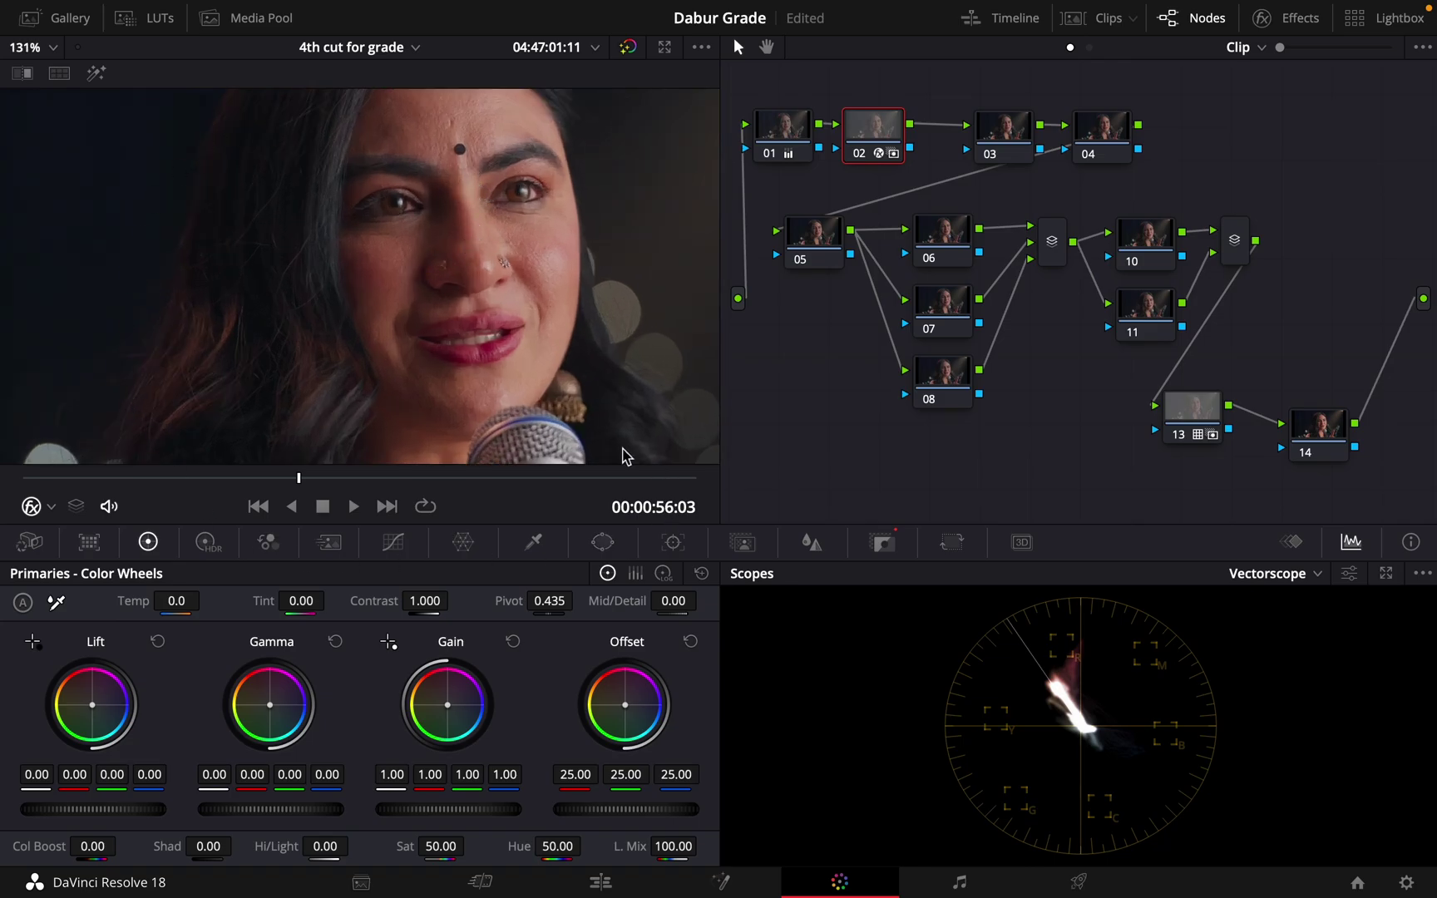
scroll(471, 259, up, 4)
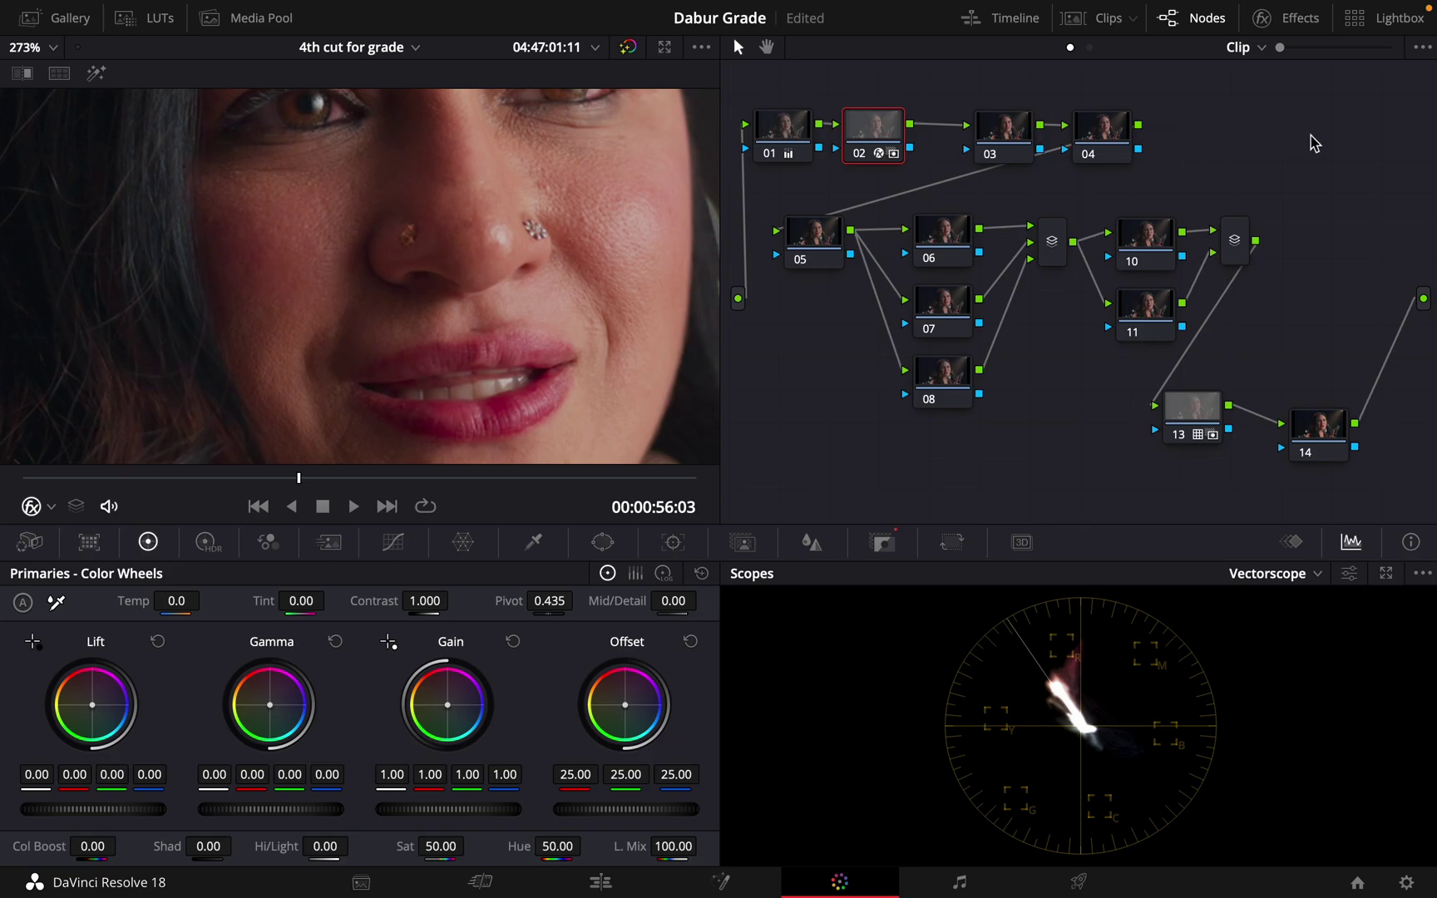
scroll(1331, 142, left, 2)
scroll(564, 230, down, 5)
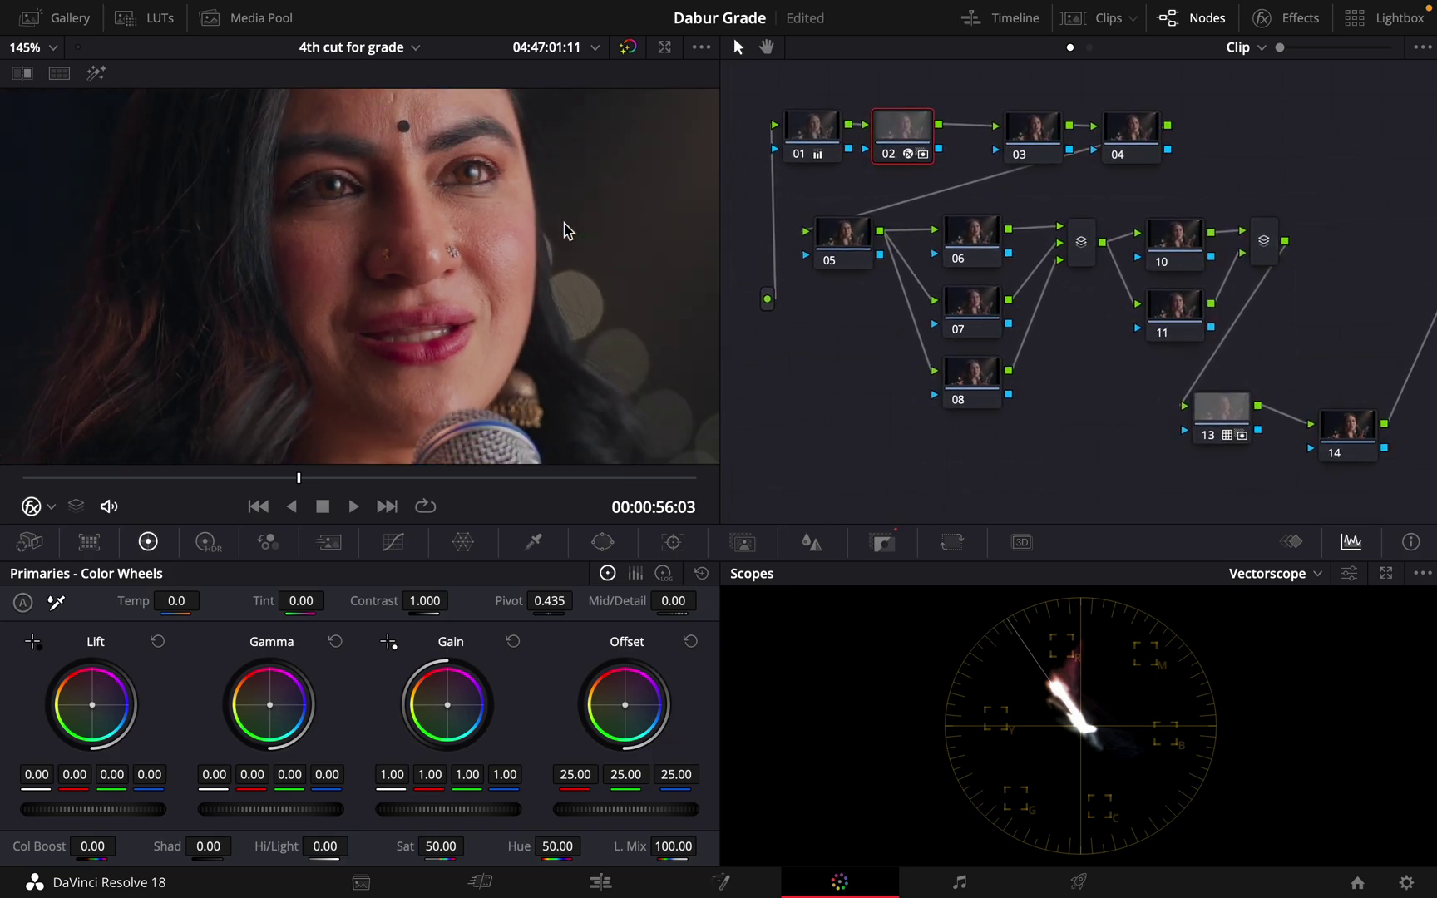
scroll(511, 287, up, 2)
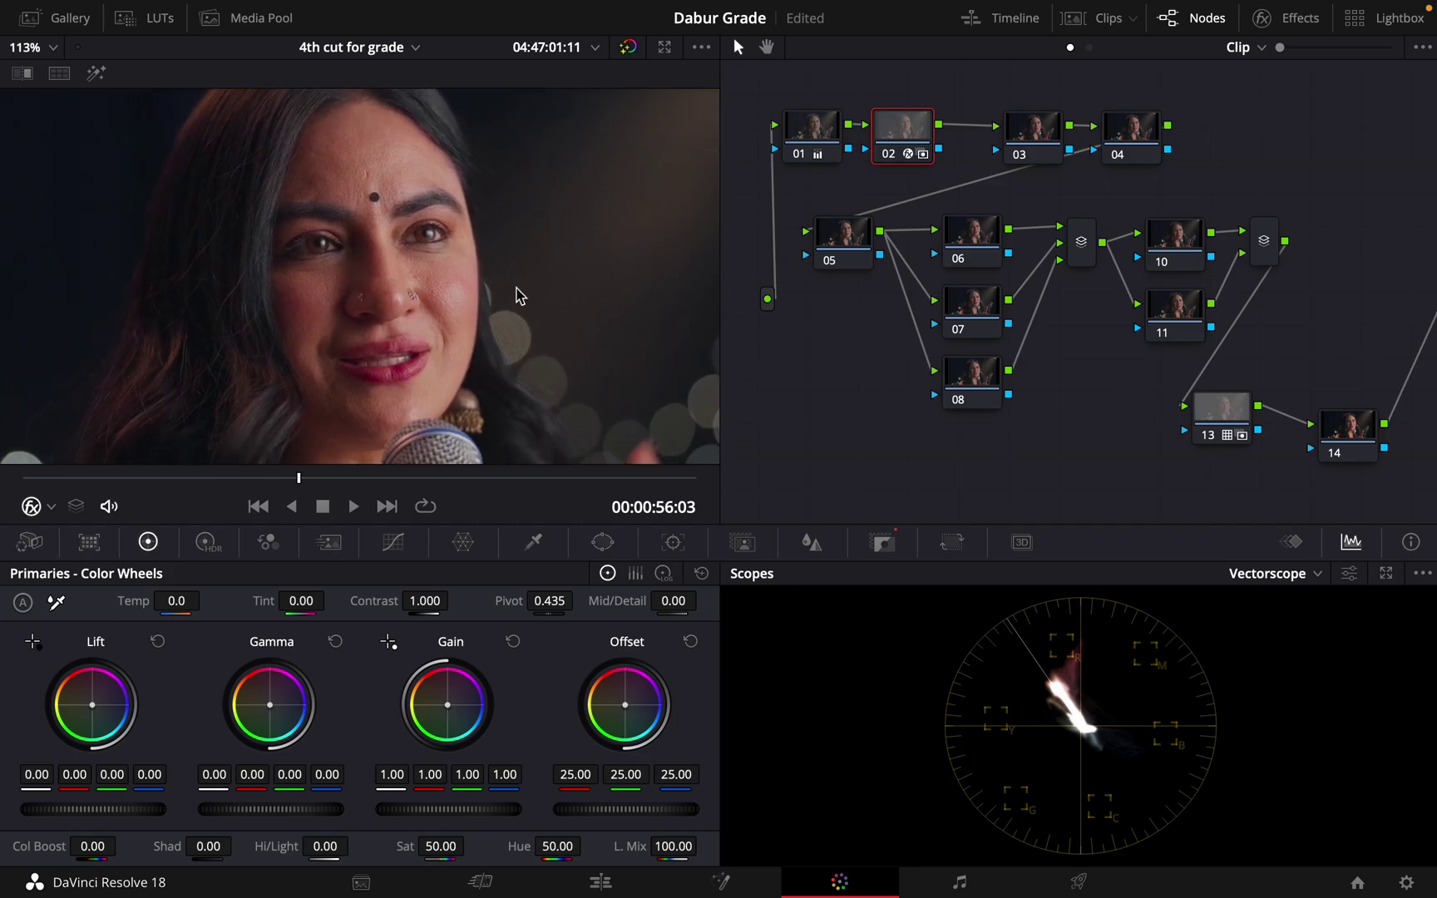
scroll(425, 273, up, 1)
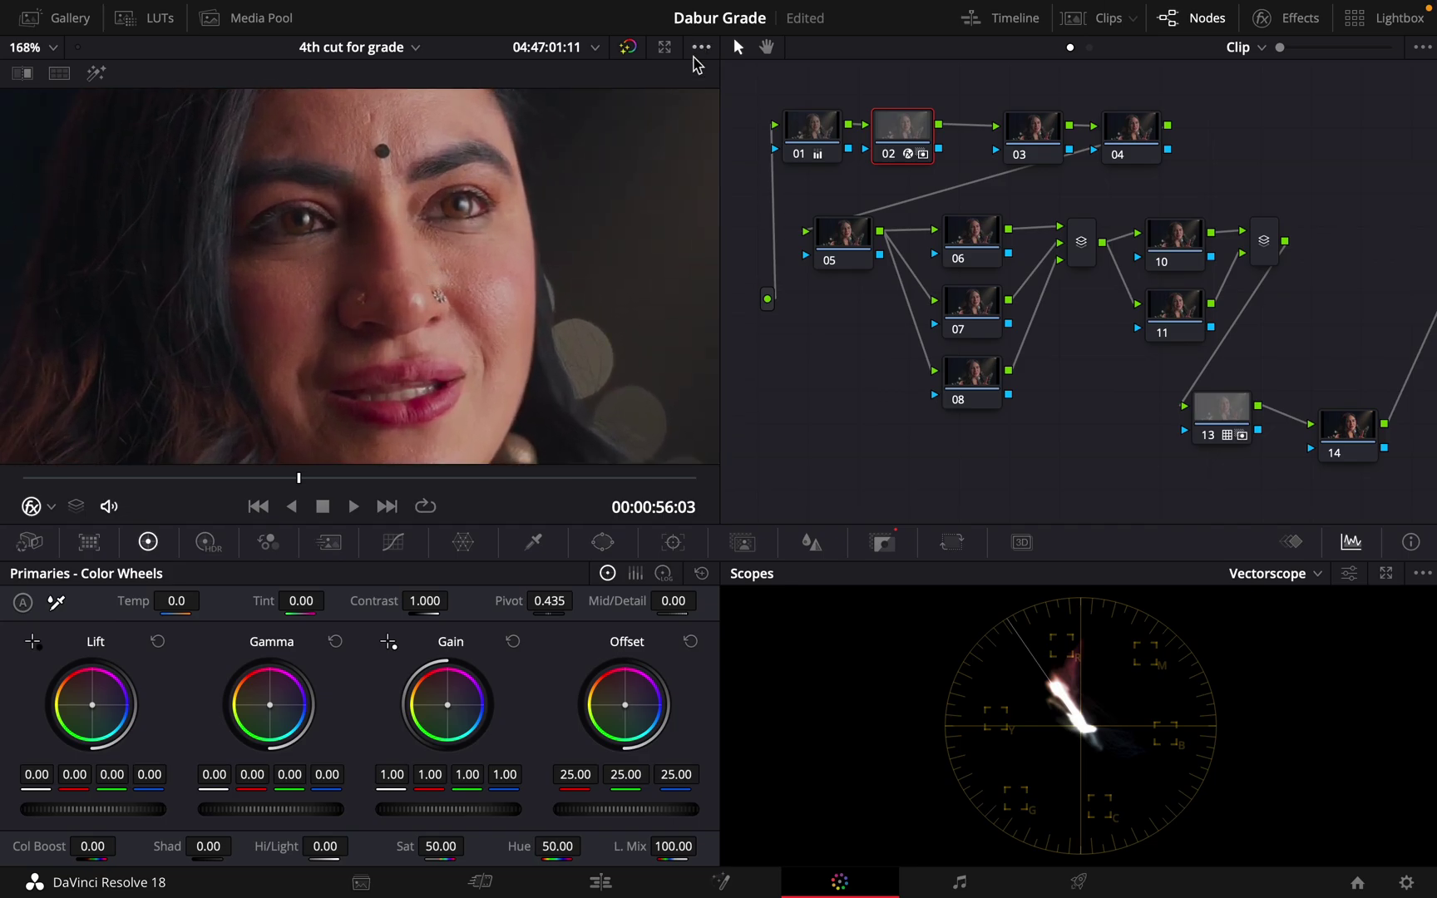
Move node 03 closer to node 02, and label node 01 "color bal" and node 03 "color corr".
drag(1019, 140, 984, 136)
right_click(815, 138)
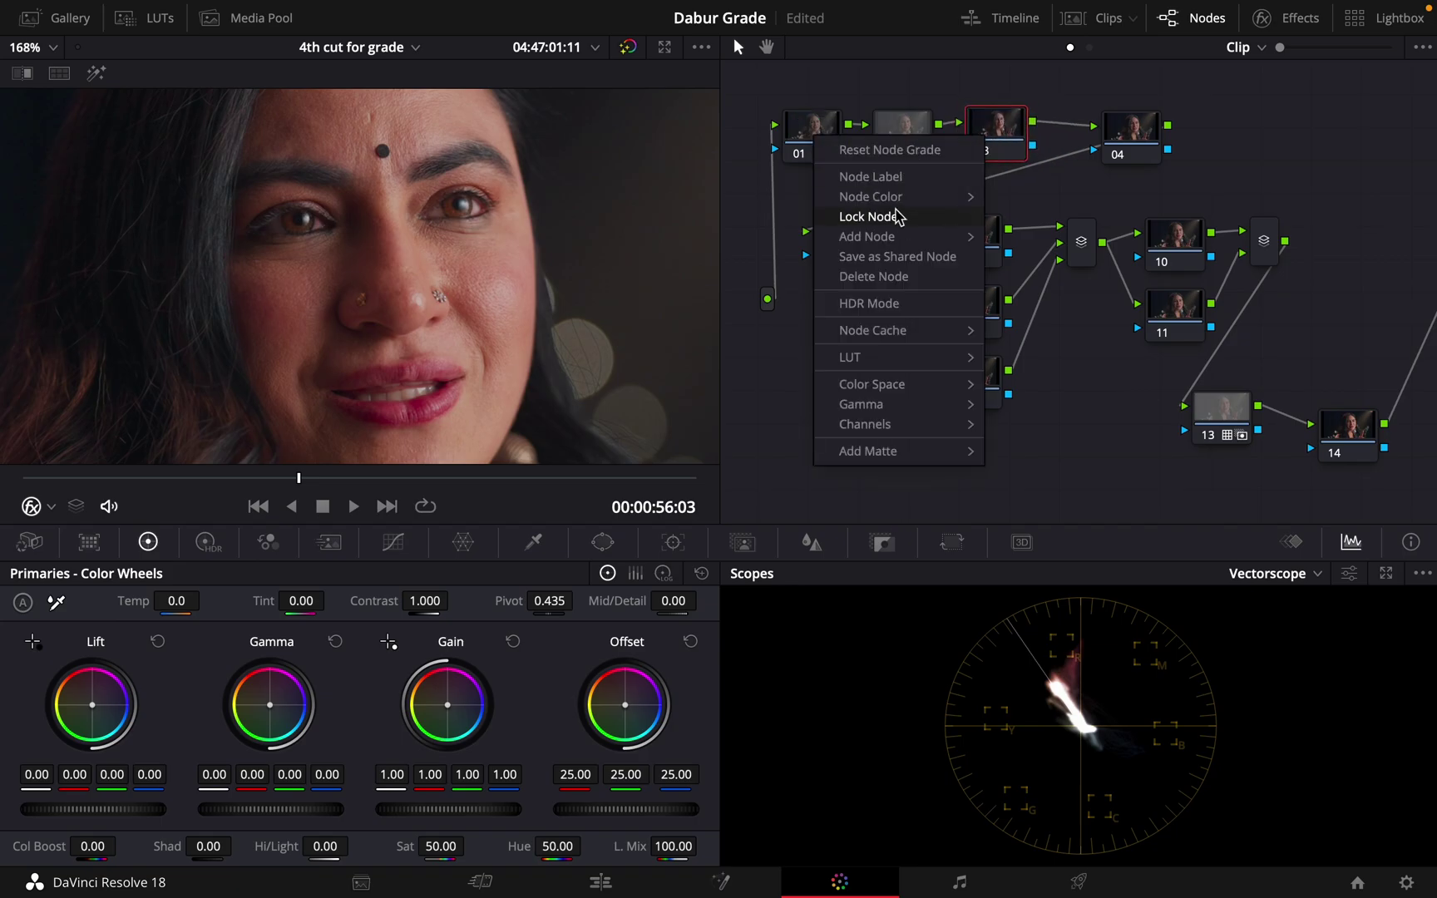
click(893, 178)
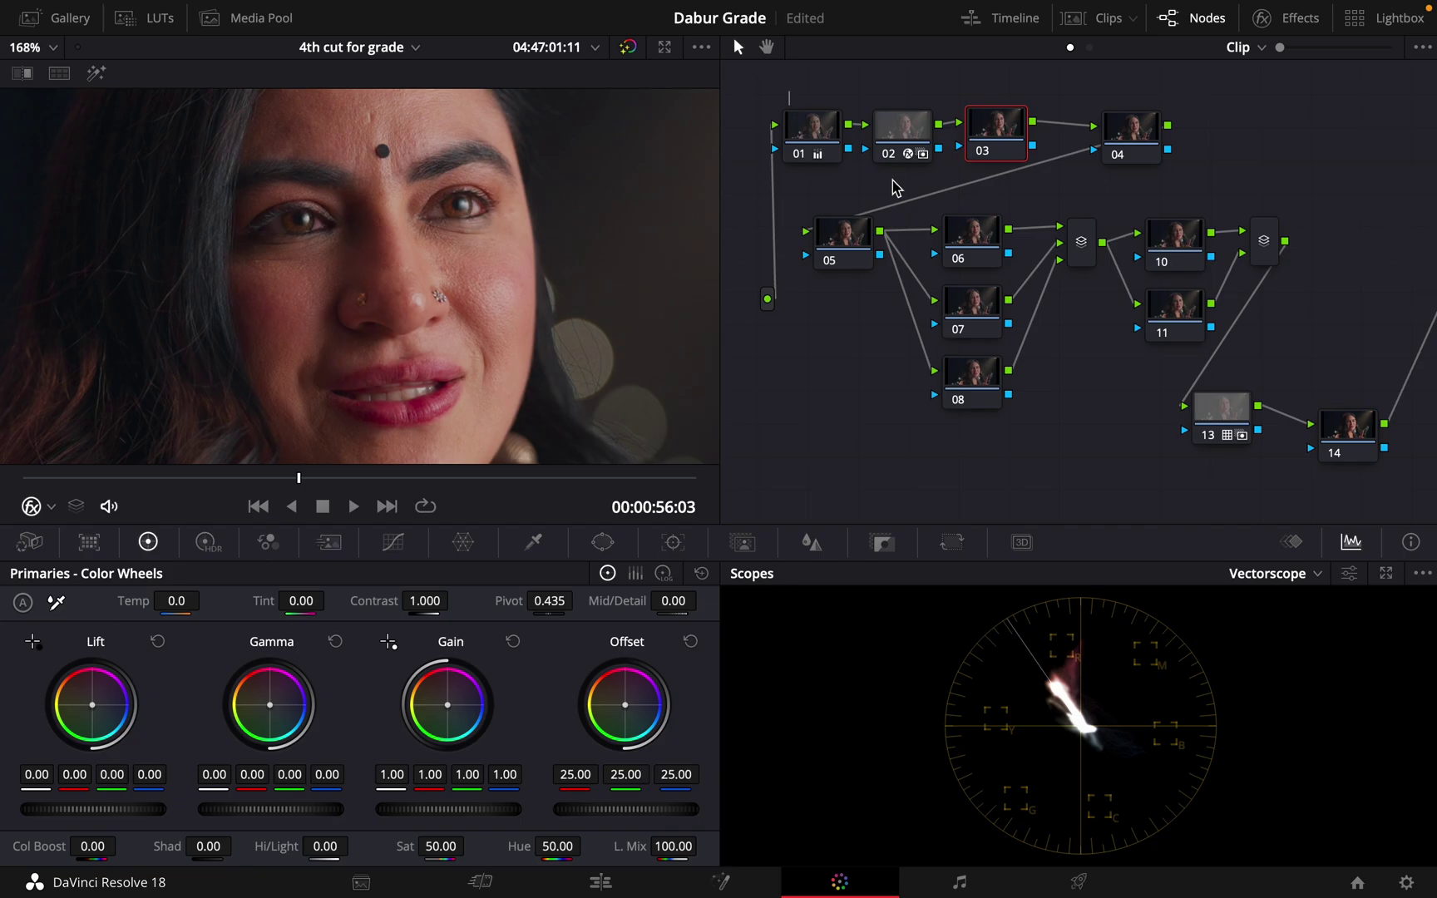
text(color bak)
key(BackSpace)
text(l)
text(color corr)
Move node 04 closer to node 03 and label it "exp correction".
drag(1127, 137, 1108, 132)
right_click(1108, 131)
click(1155, 158)
text(exp correction)
Label node 05 "safety" and reposition it beneath the first row of nodes, ahead of the parallel branches.
drag(841, 233, 827, 282)
right_click(827, 282)
click(869, 337)
text(safety)
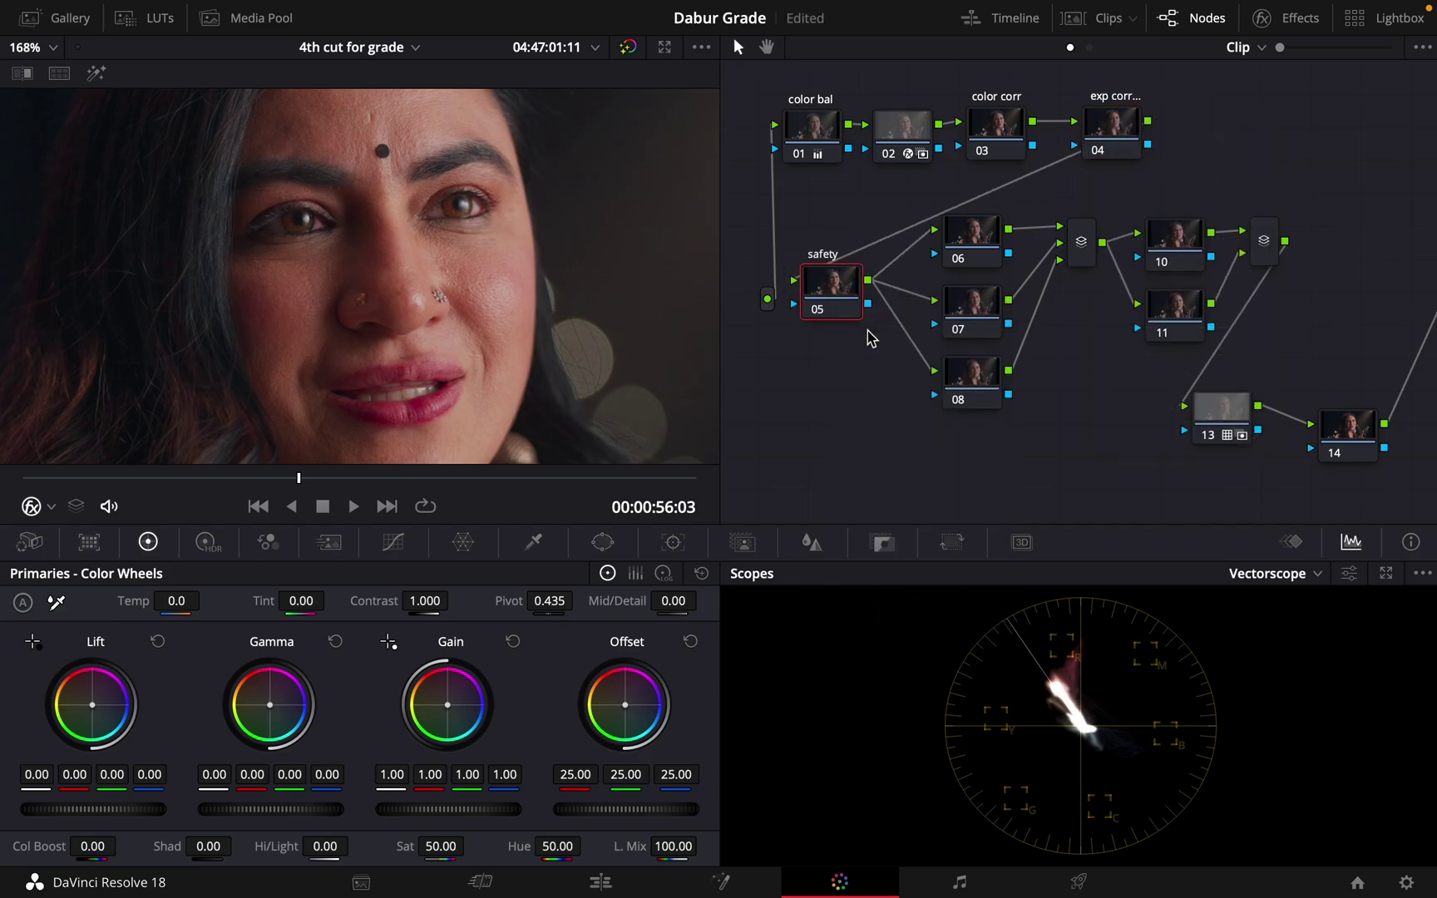
key(Return)
drag(839, 285, 859, 185)
drag(851, 250, 846, 249)
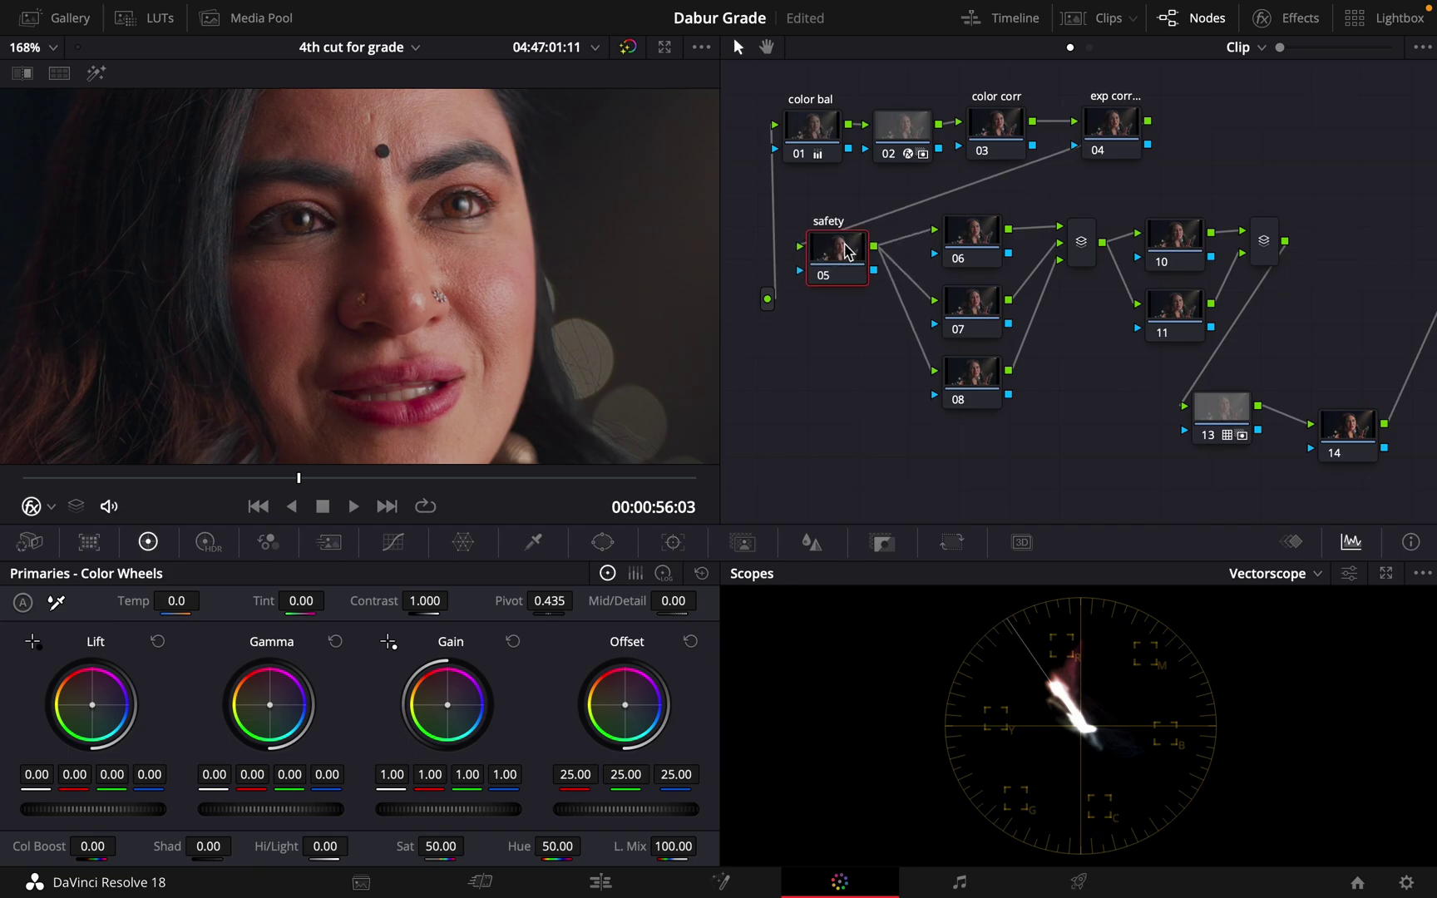
drag(838, 277, 837, 281)
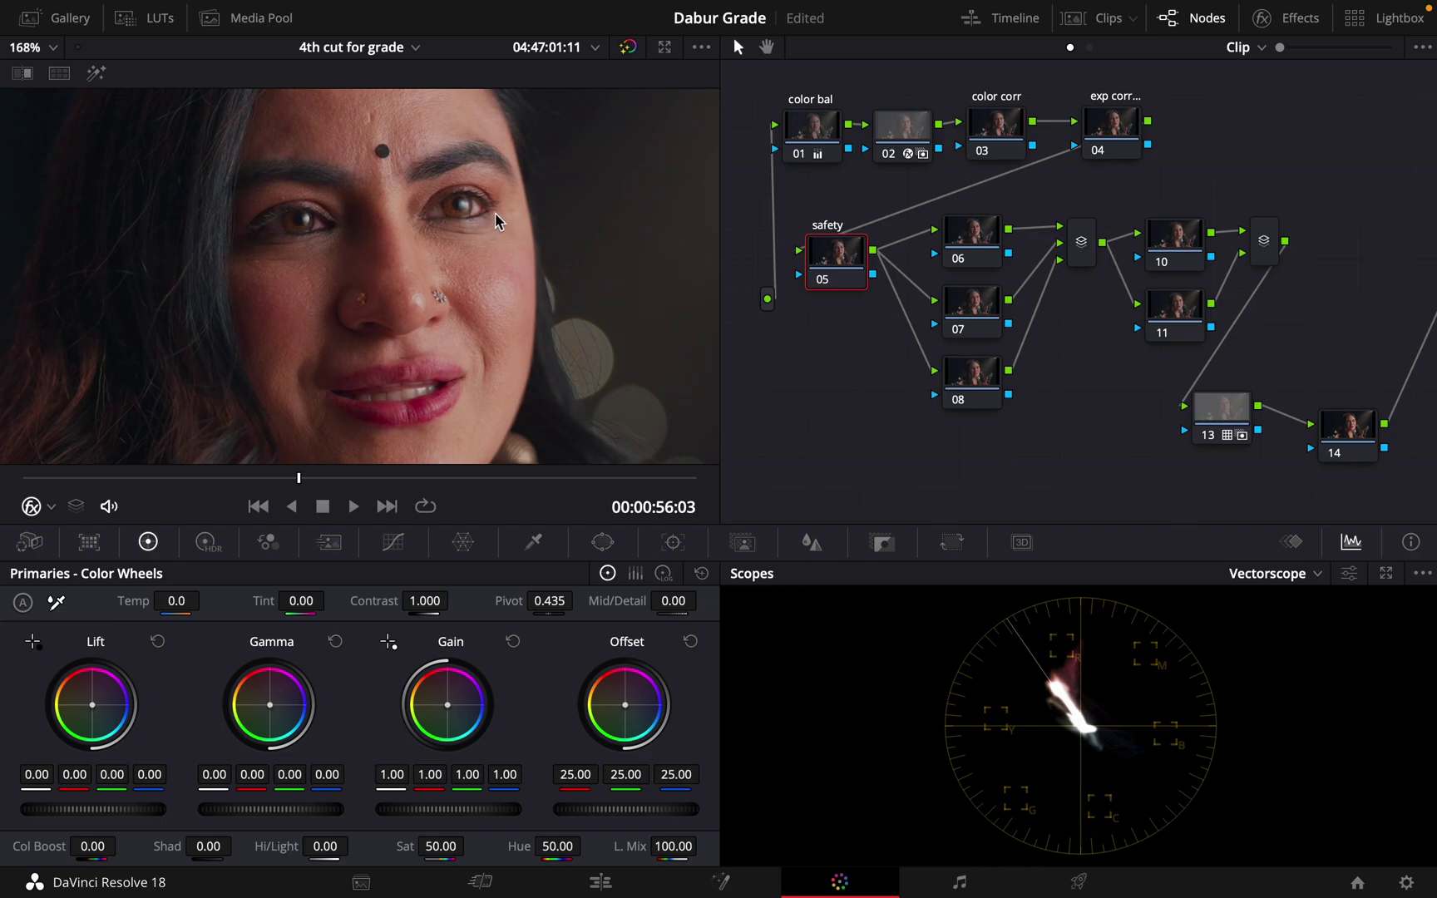
Space out nodes 06, 07 and 08 vertically and add another parallel node beneath node 06.
scroll(496, 222, down, 4)
drag(1006, 464, 936, 213)
mouse_move(962, 288)
mouse_down()
mouse_move(966, 342)
mouse_move(966, 265)
mouse_up()
click(1100, 400)
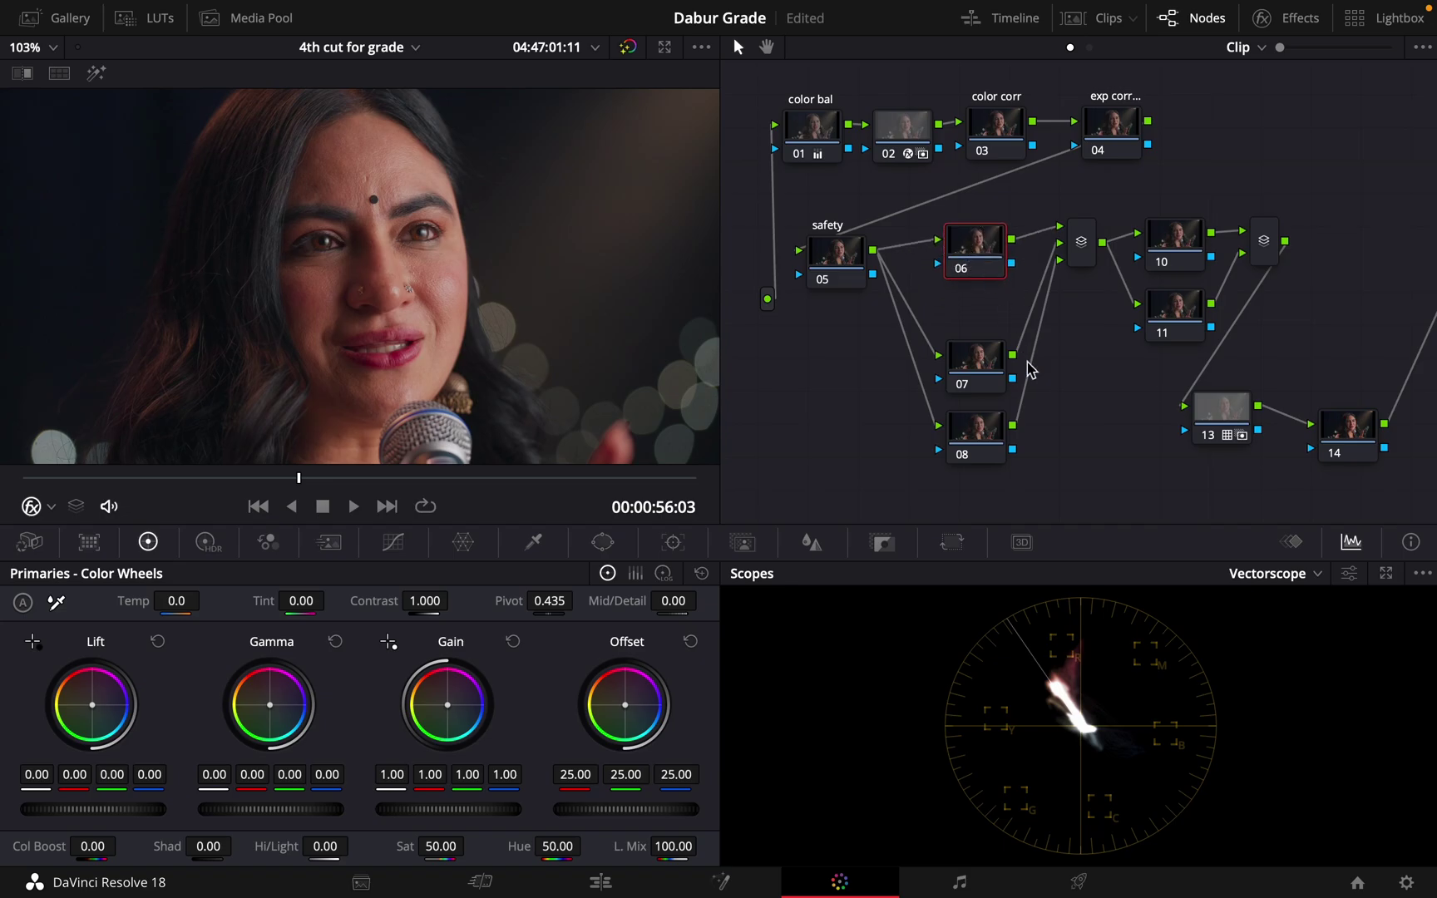
drag(1053, 502, 982, 372)
drag(979, 370, 972, 394)
click(964, 249)
key(alt+p)
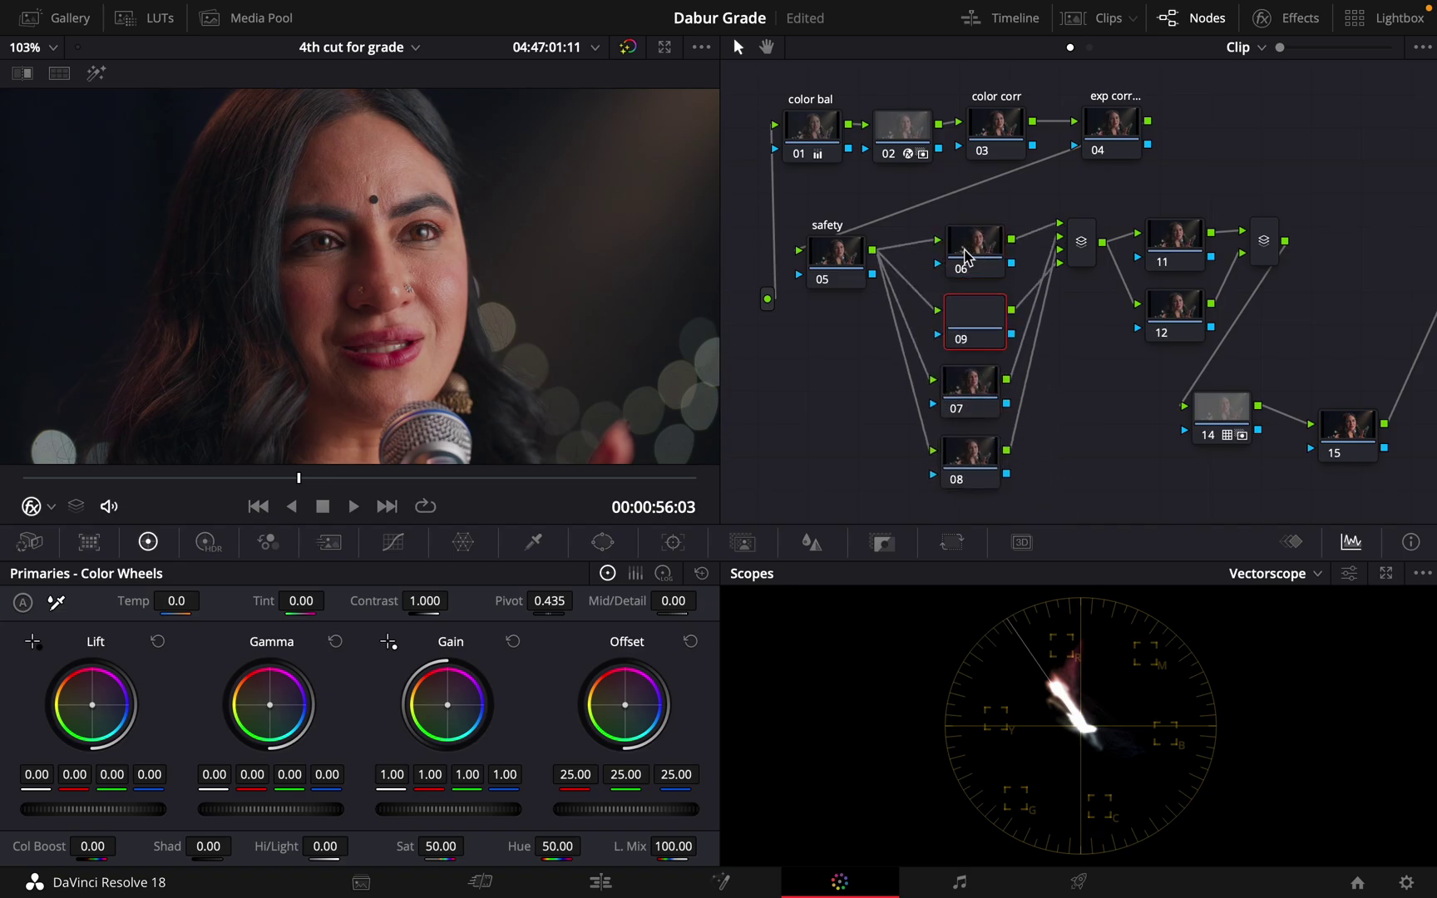
Label the parallel nodes: node 06 "skin", node 09 "highlights" and node 07 "shadows".
right_click(965, 249)
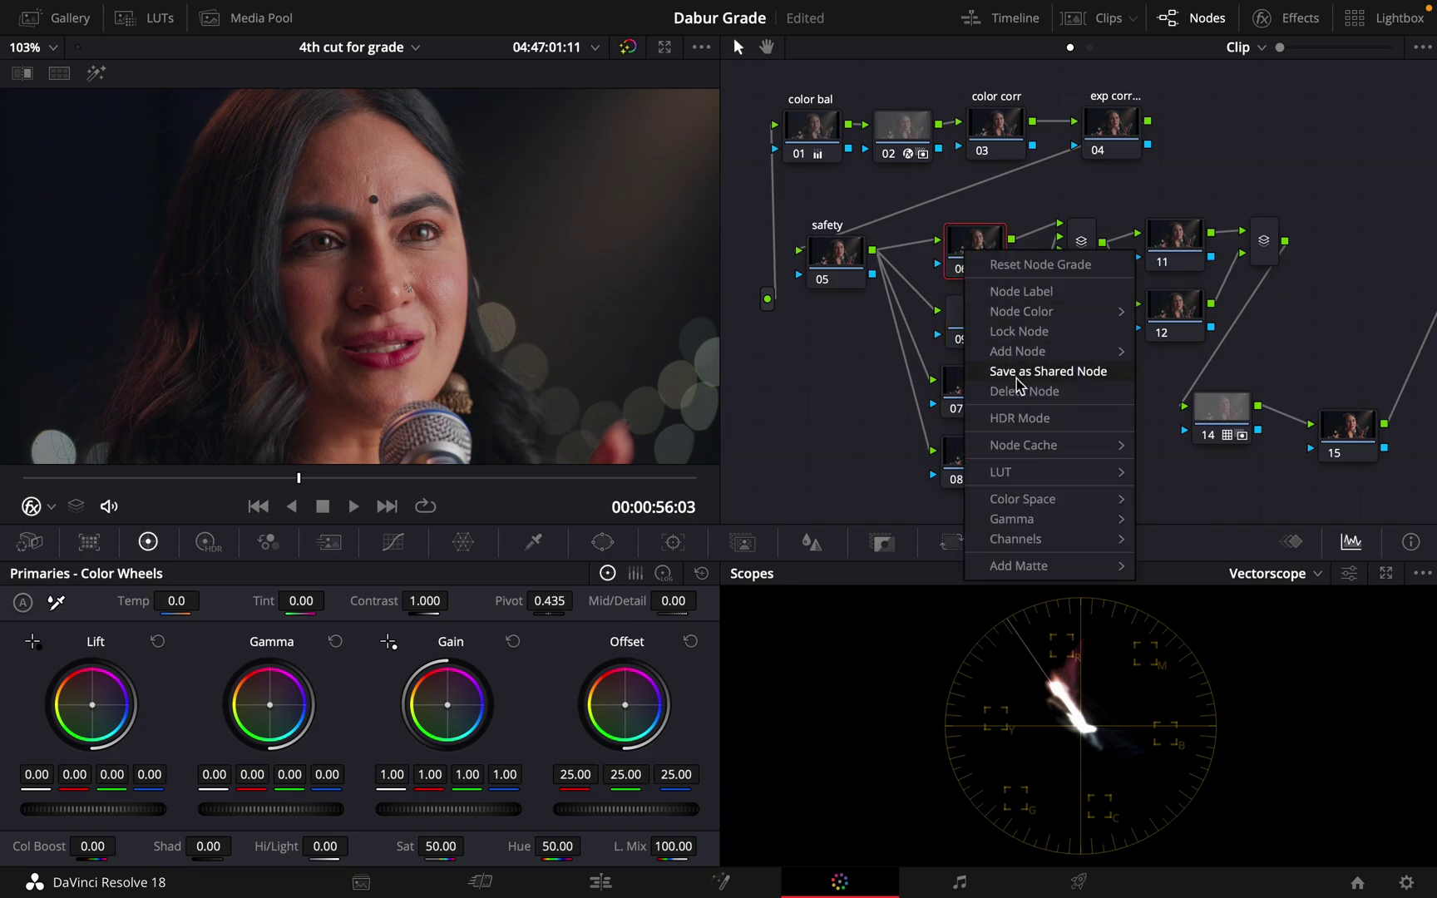
click(1014, 293)
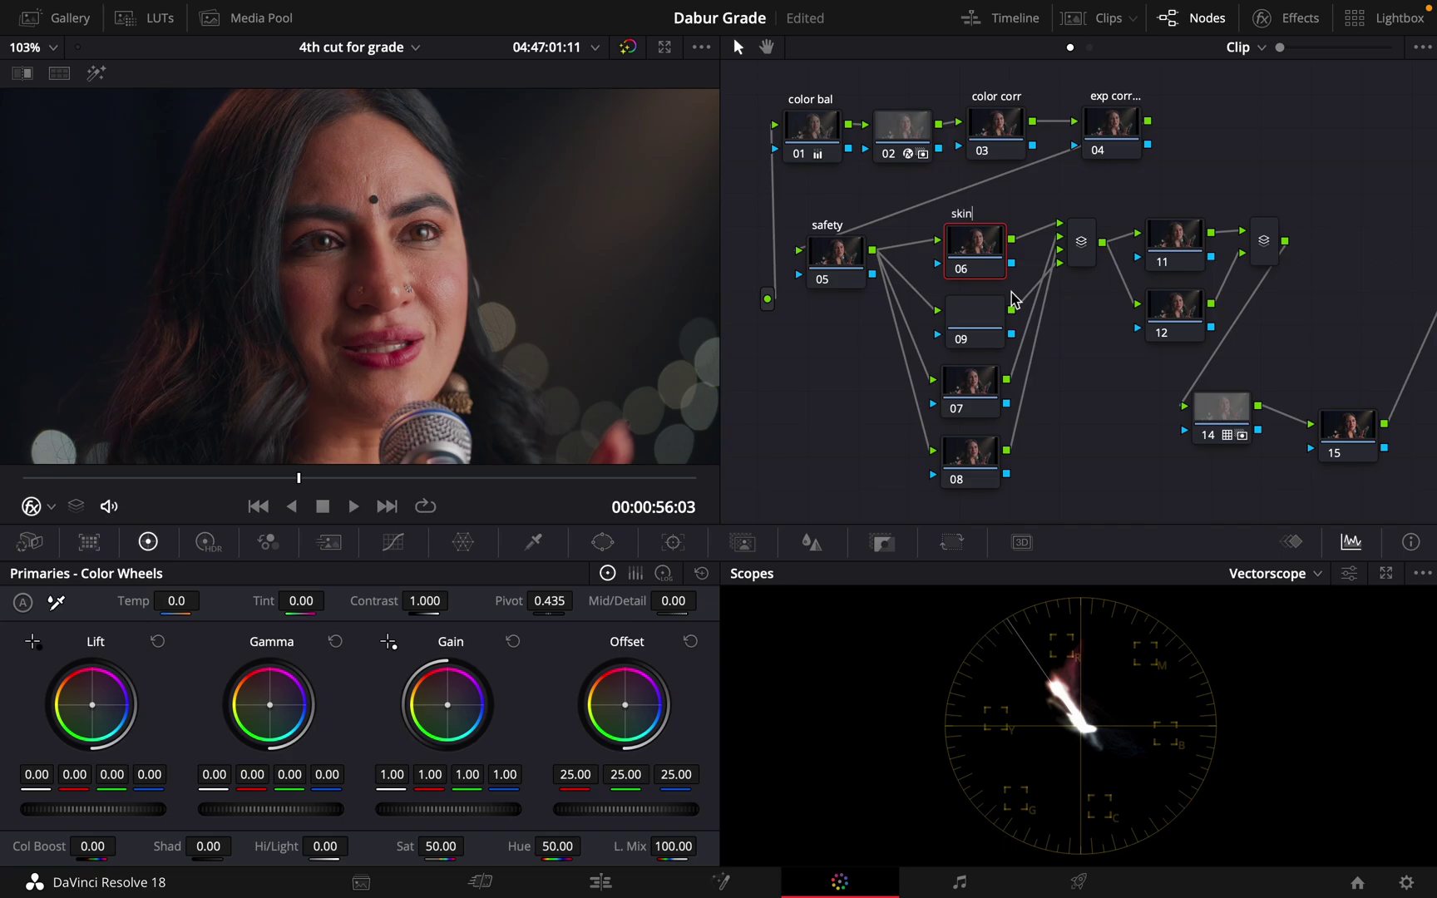
right_click(982, 314)
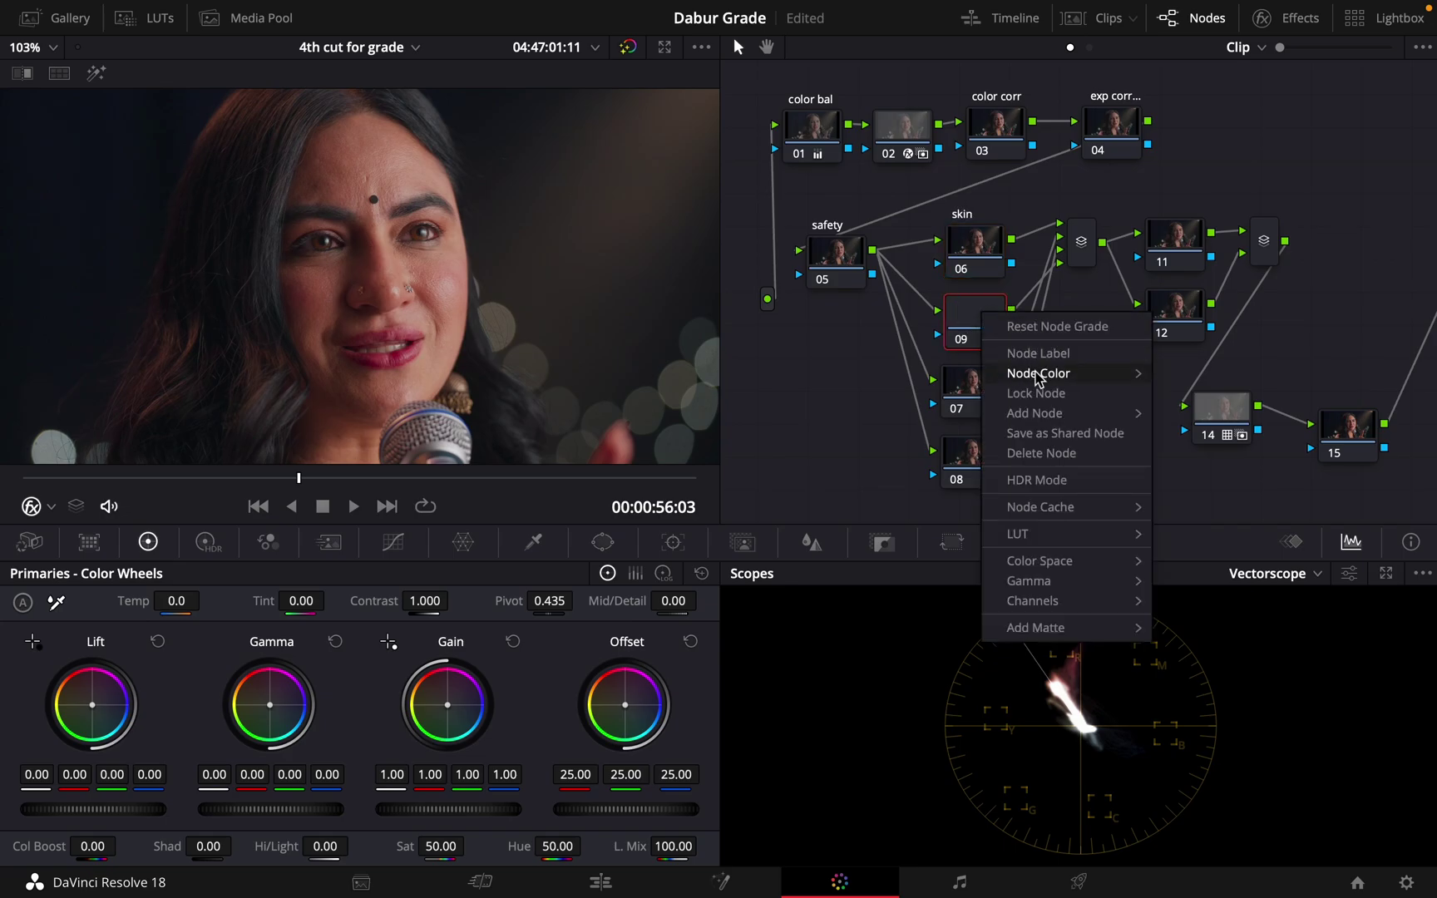
click(1046, 360)
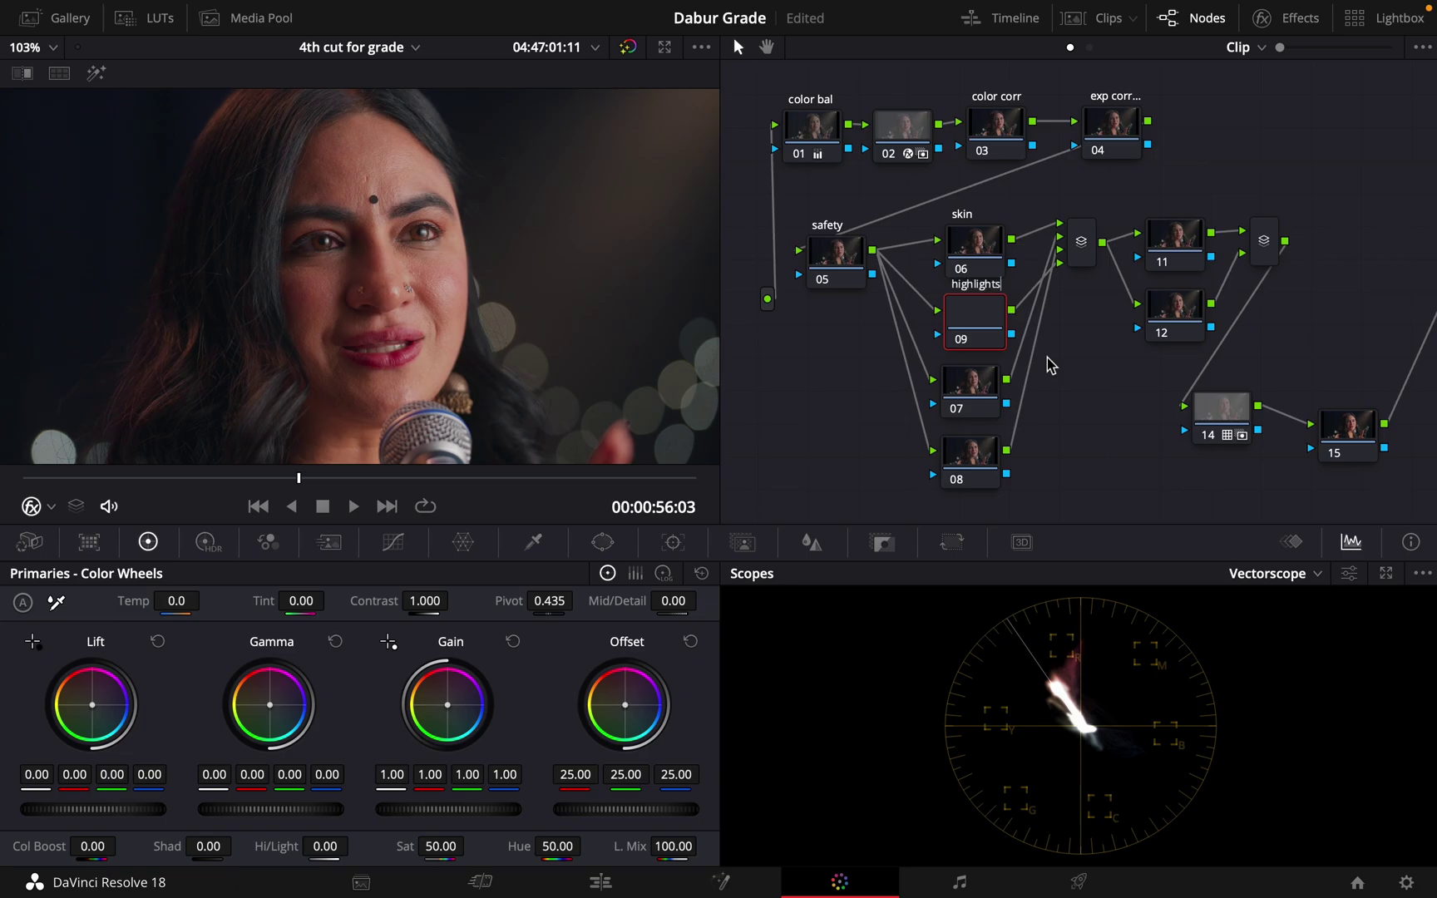
right_click(981, 396)
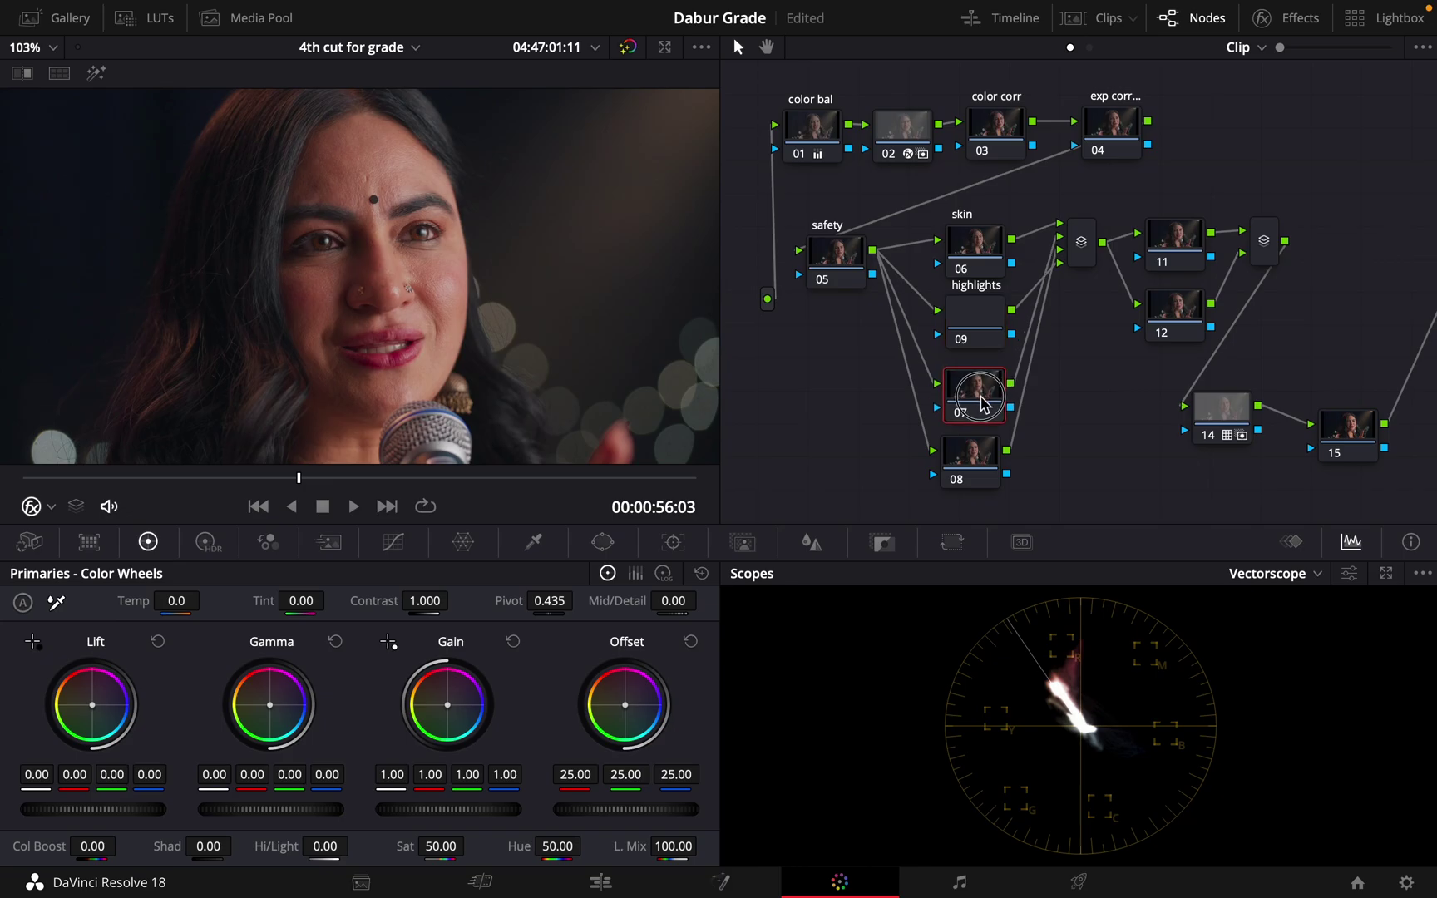
click(1077, 439)
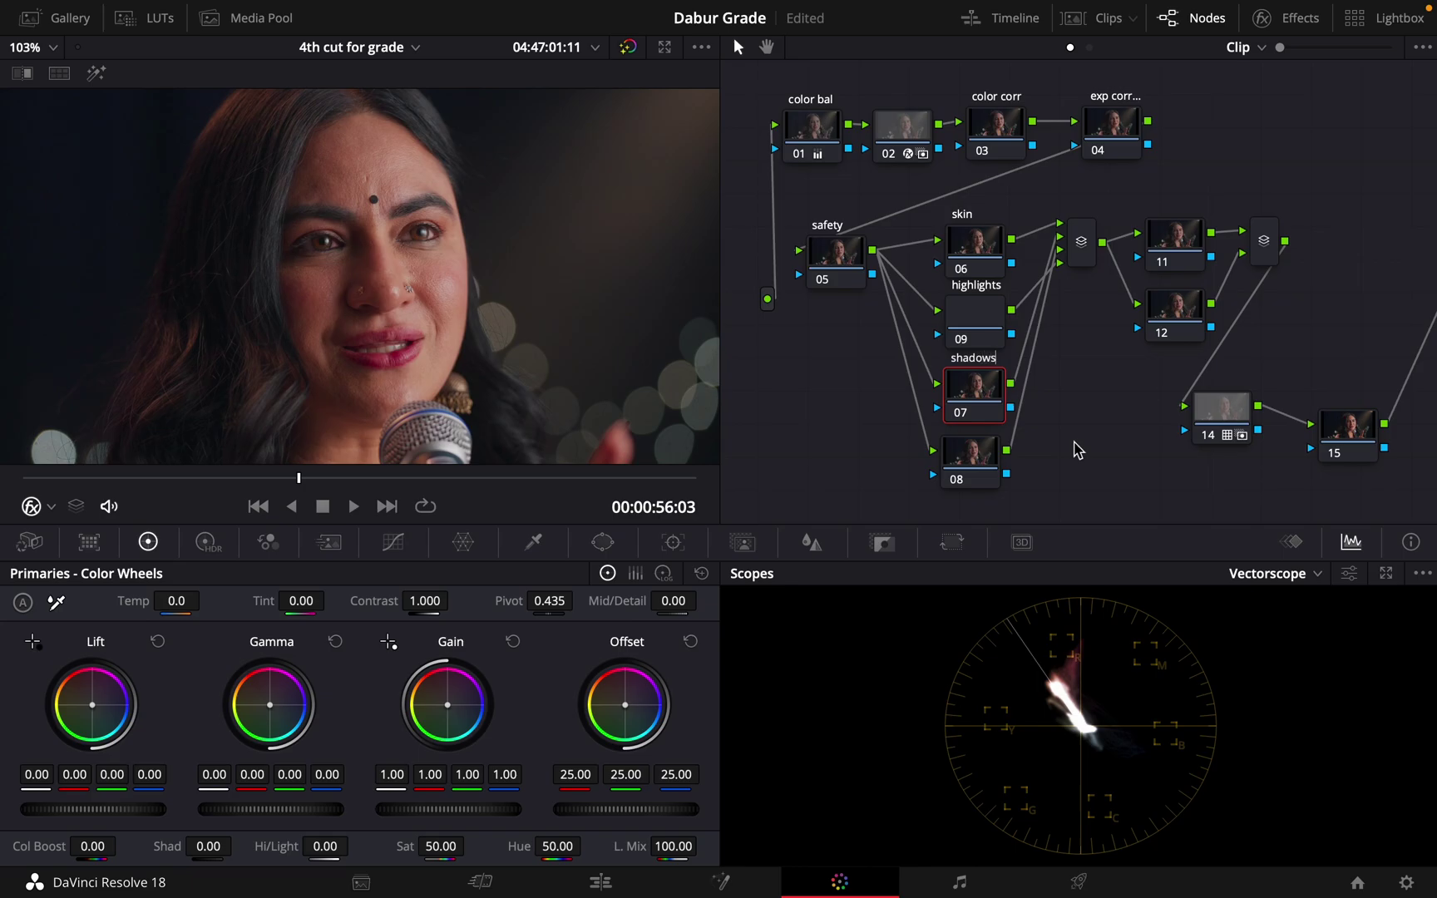
key(Return)
Shift nodes 11 and 12 with their mixer upward, move node 14 closer to node 15, and check the whole frame.
drag(1285, 163, 1155, 292)
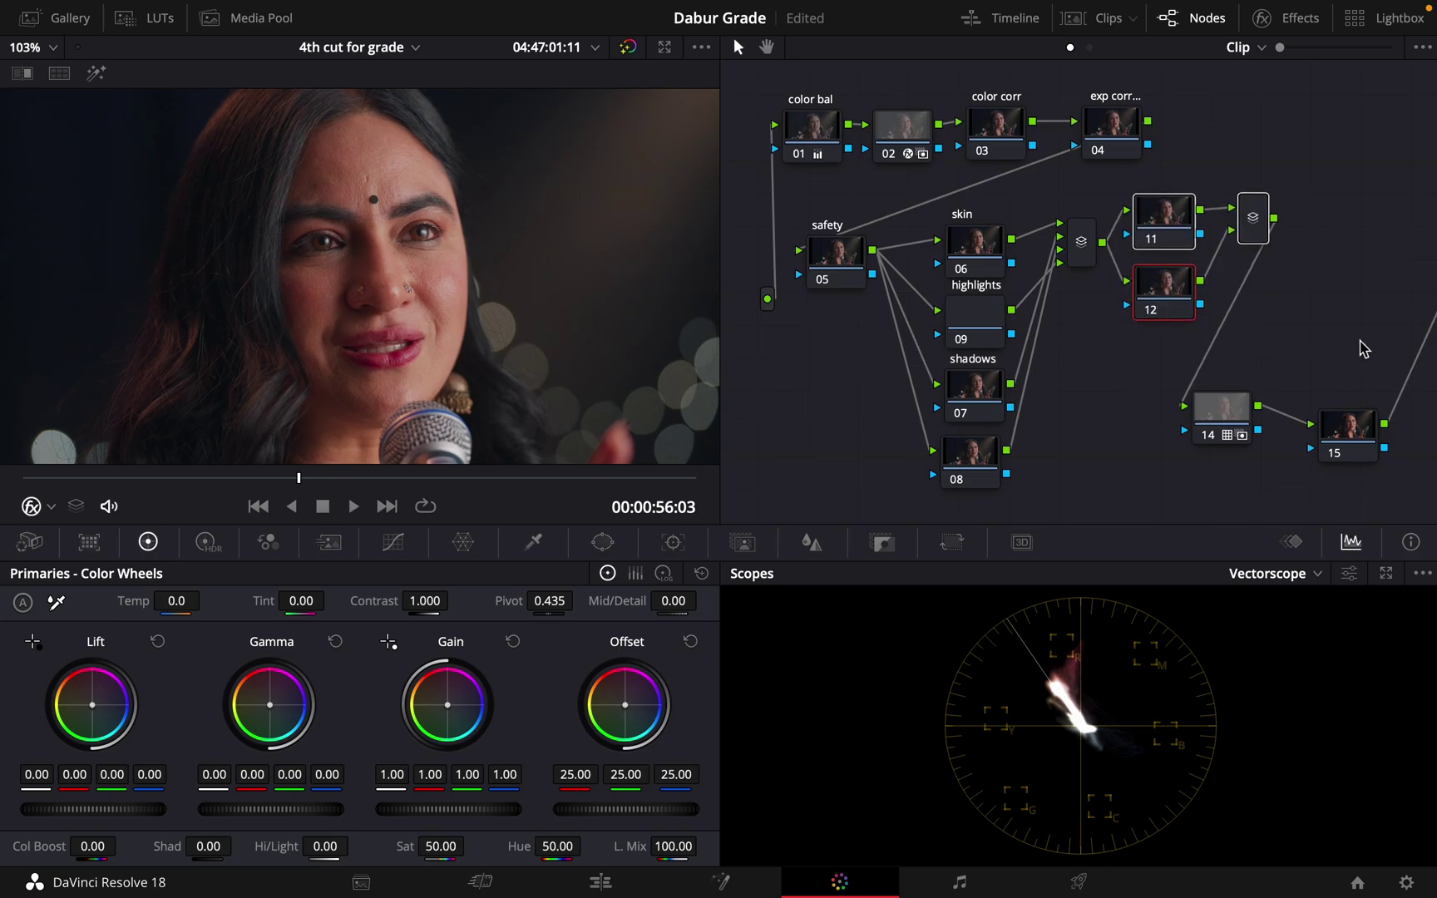
drag(1236, 424, 1264, 439)
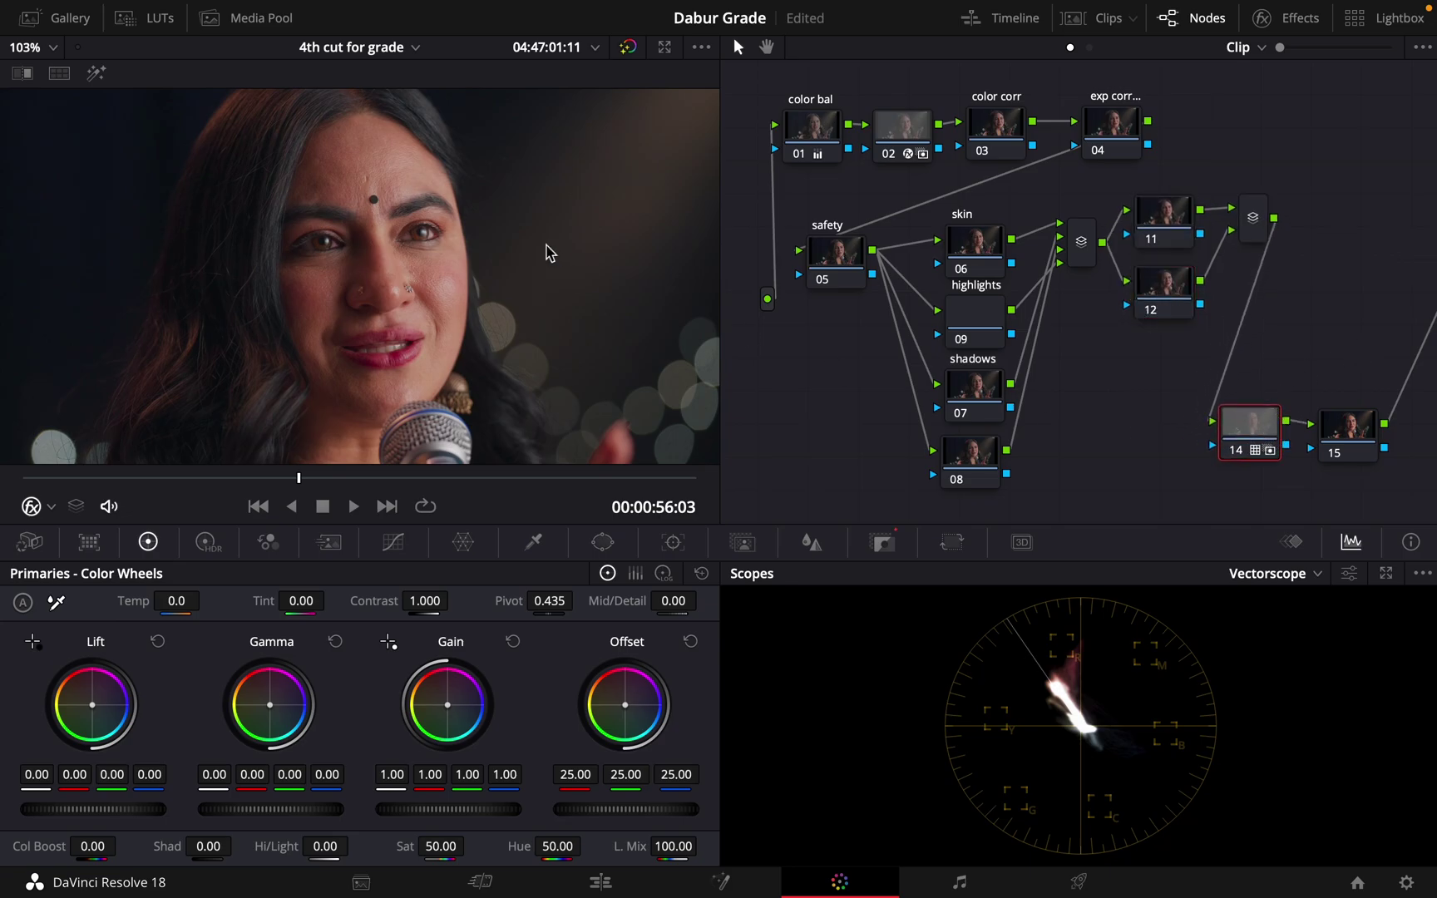
scroll(540, 251, down, 3)
scroll(536, 251, up, 5)
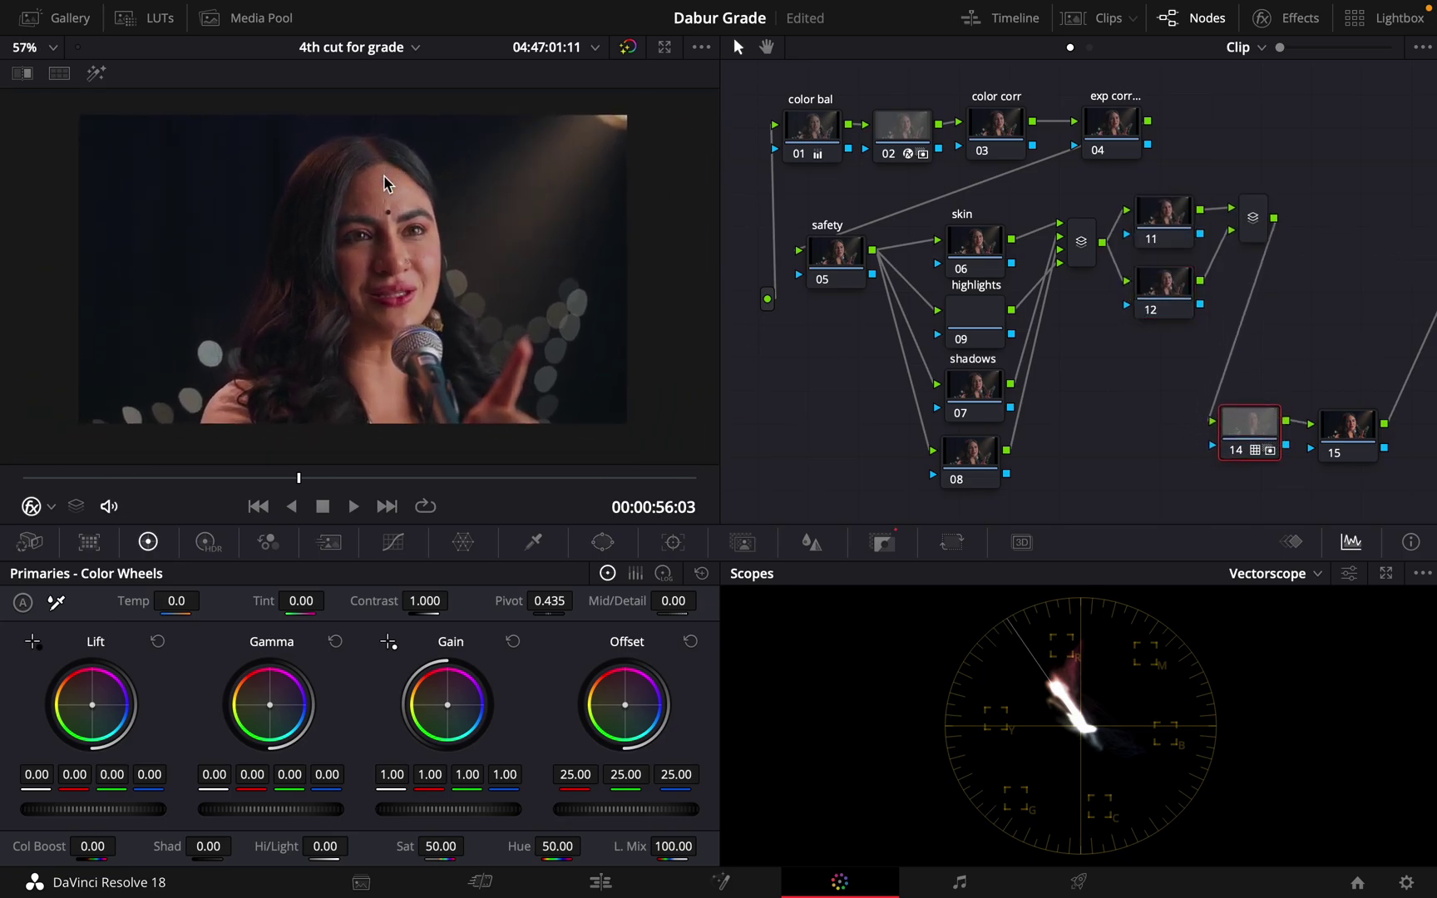
scroll(390, 197, down, 5)
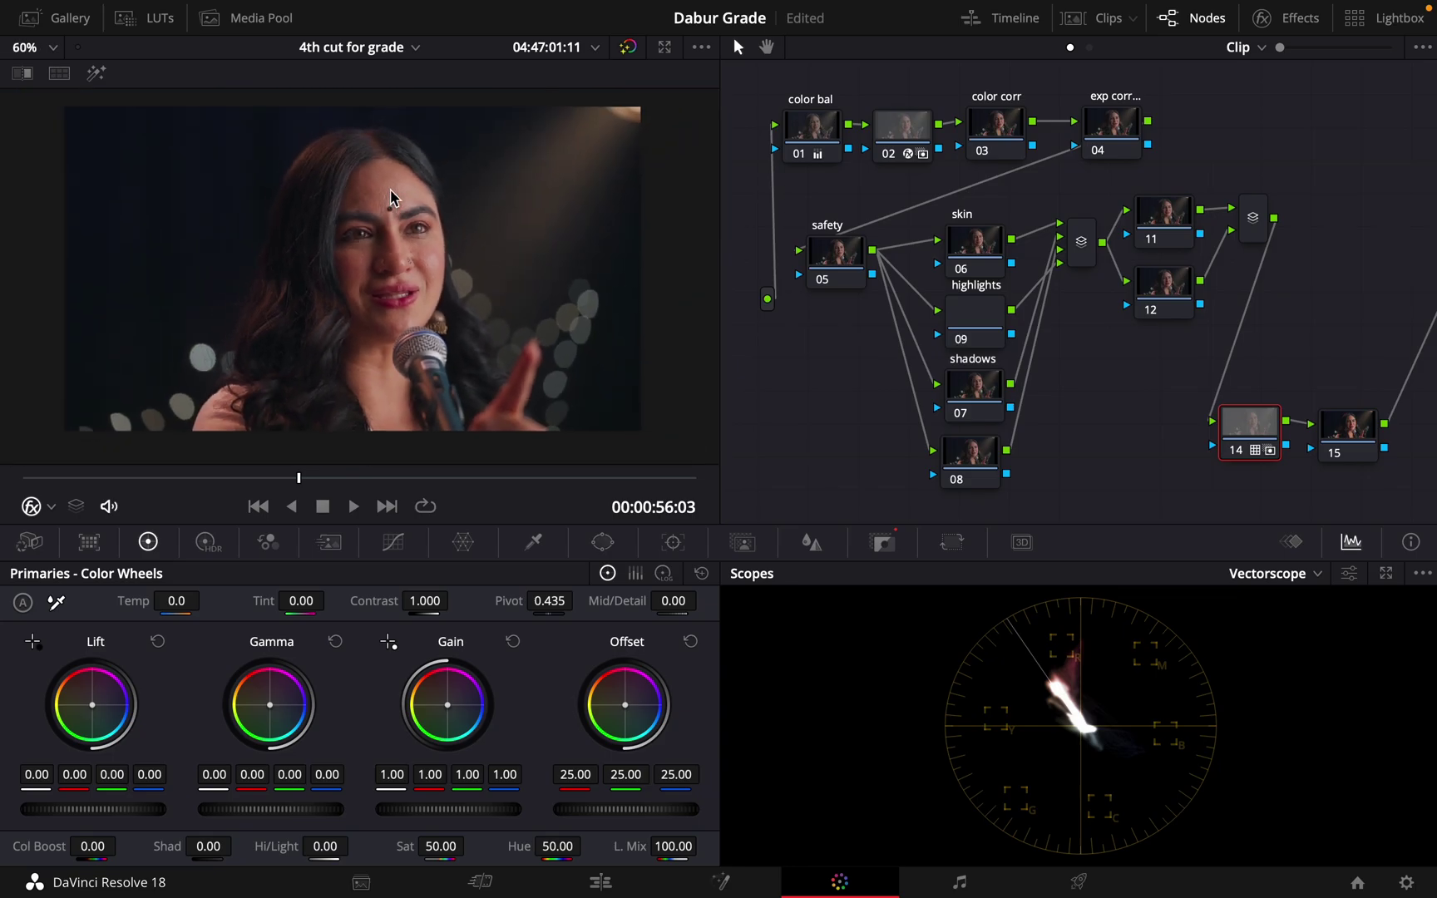
scroll(379, 267, up, 2)
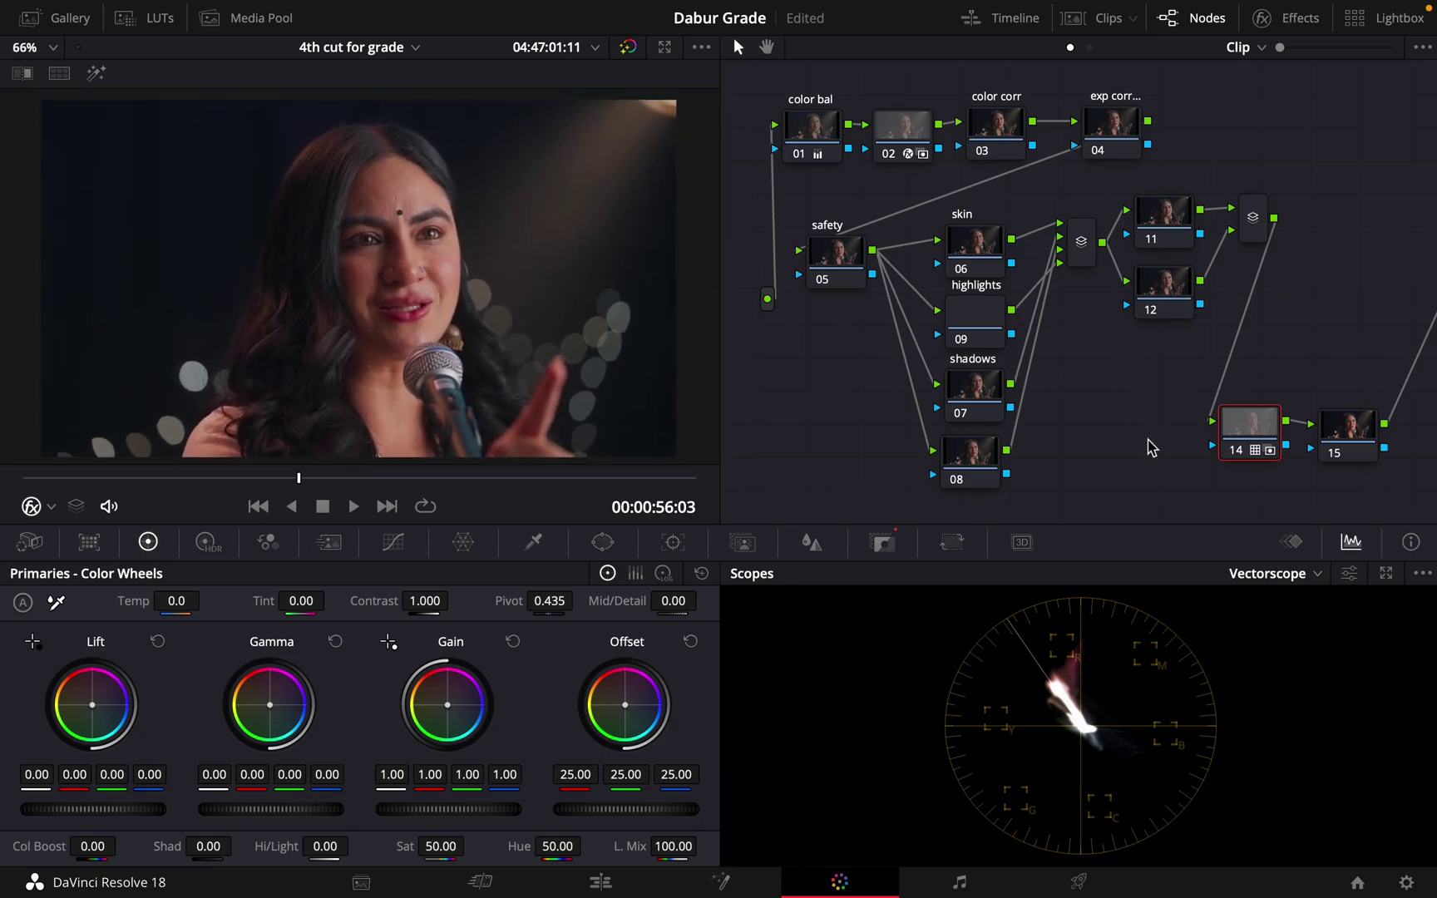
click(967, 464)
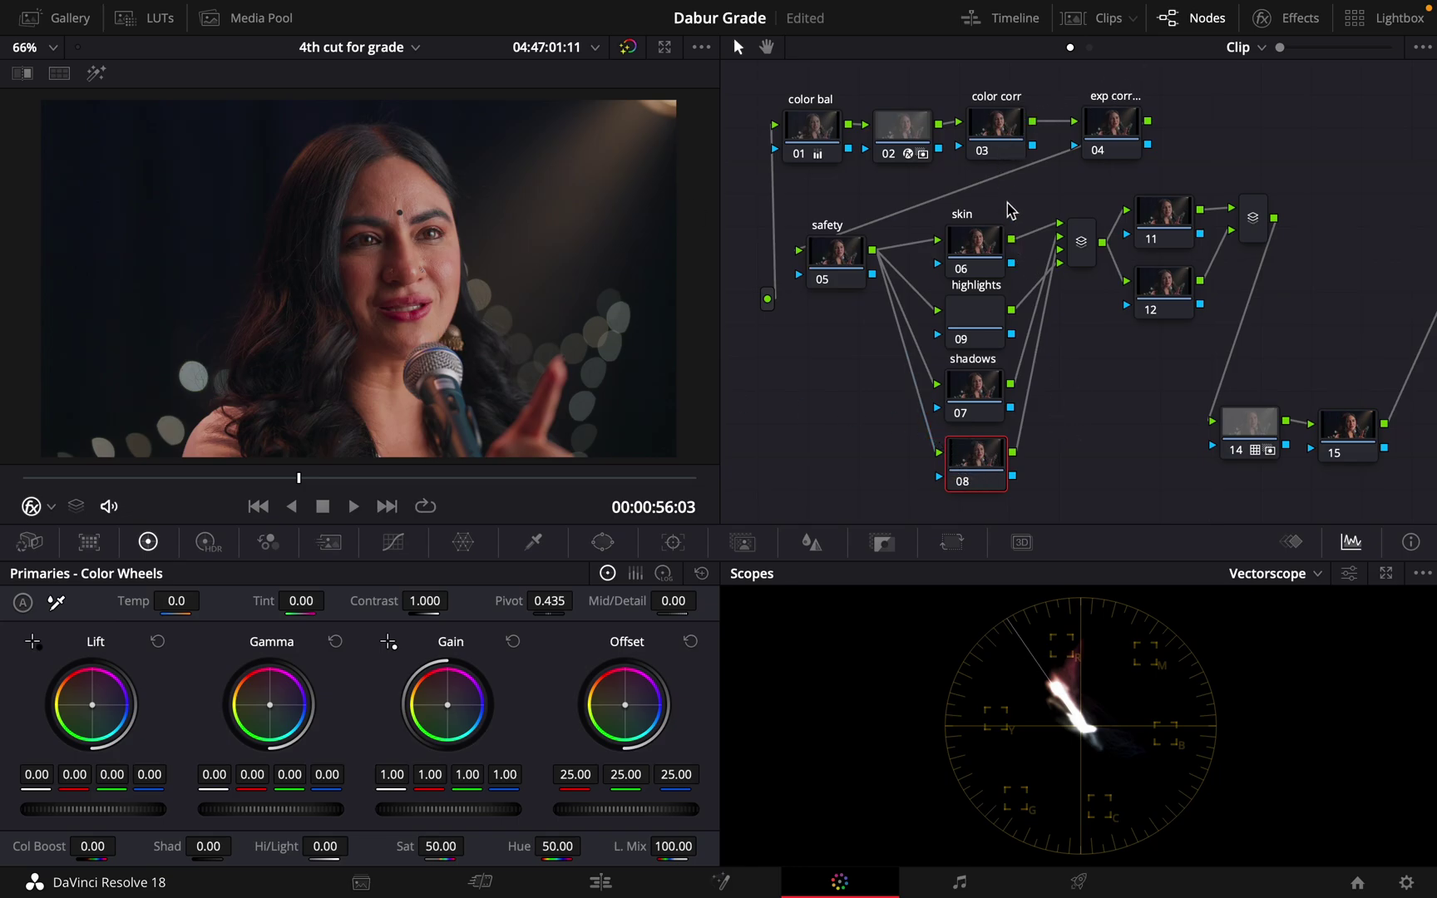
Set the red channel of the Red Output to 0.97 in the RGB Mixer on the color corr node.
click(1010, 143)
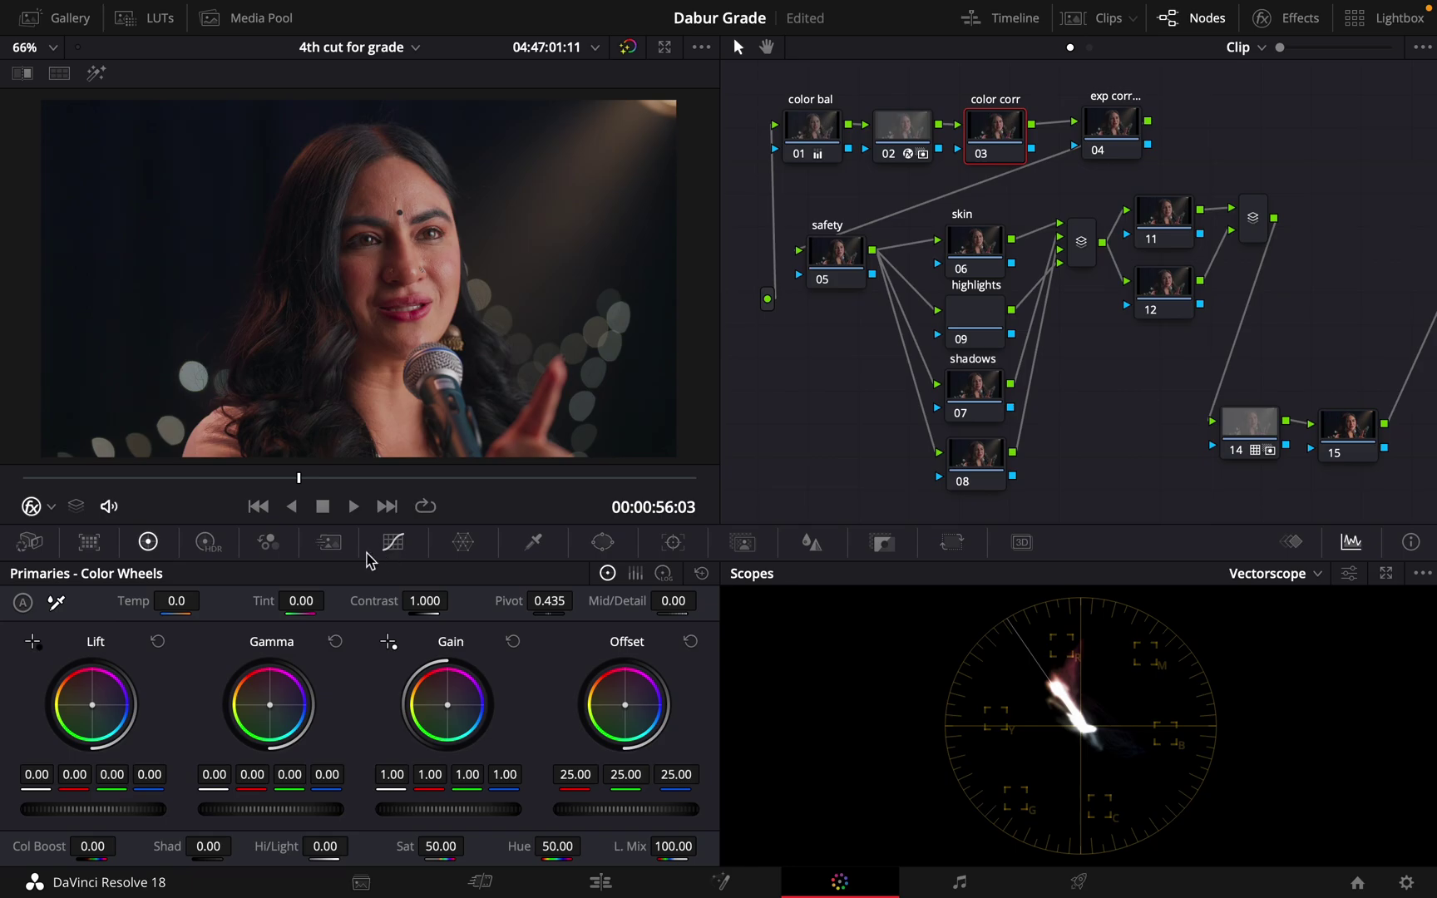
click(265, 547)
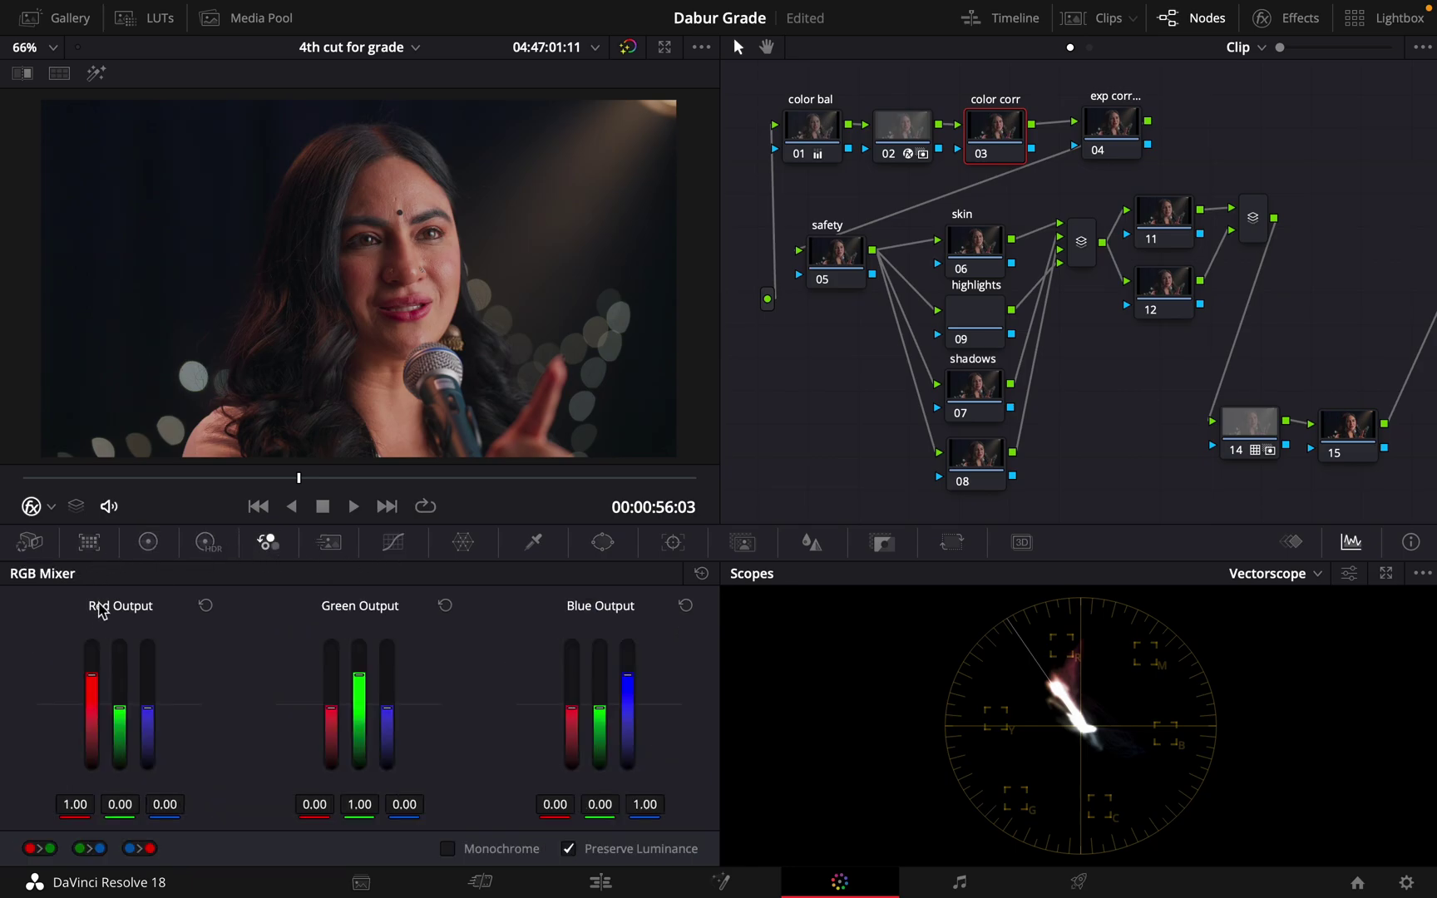
mouse_move(93, 687)
mouse_down()
mouse_move(93, 676)
mouse_move(93, 687)
mouse_up()
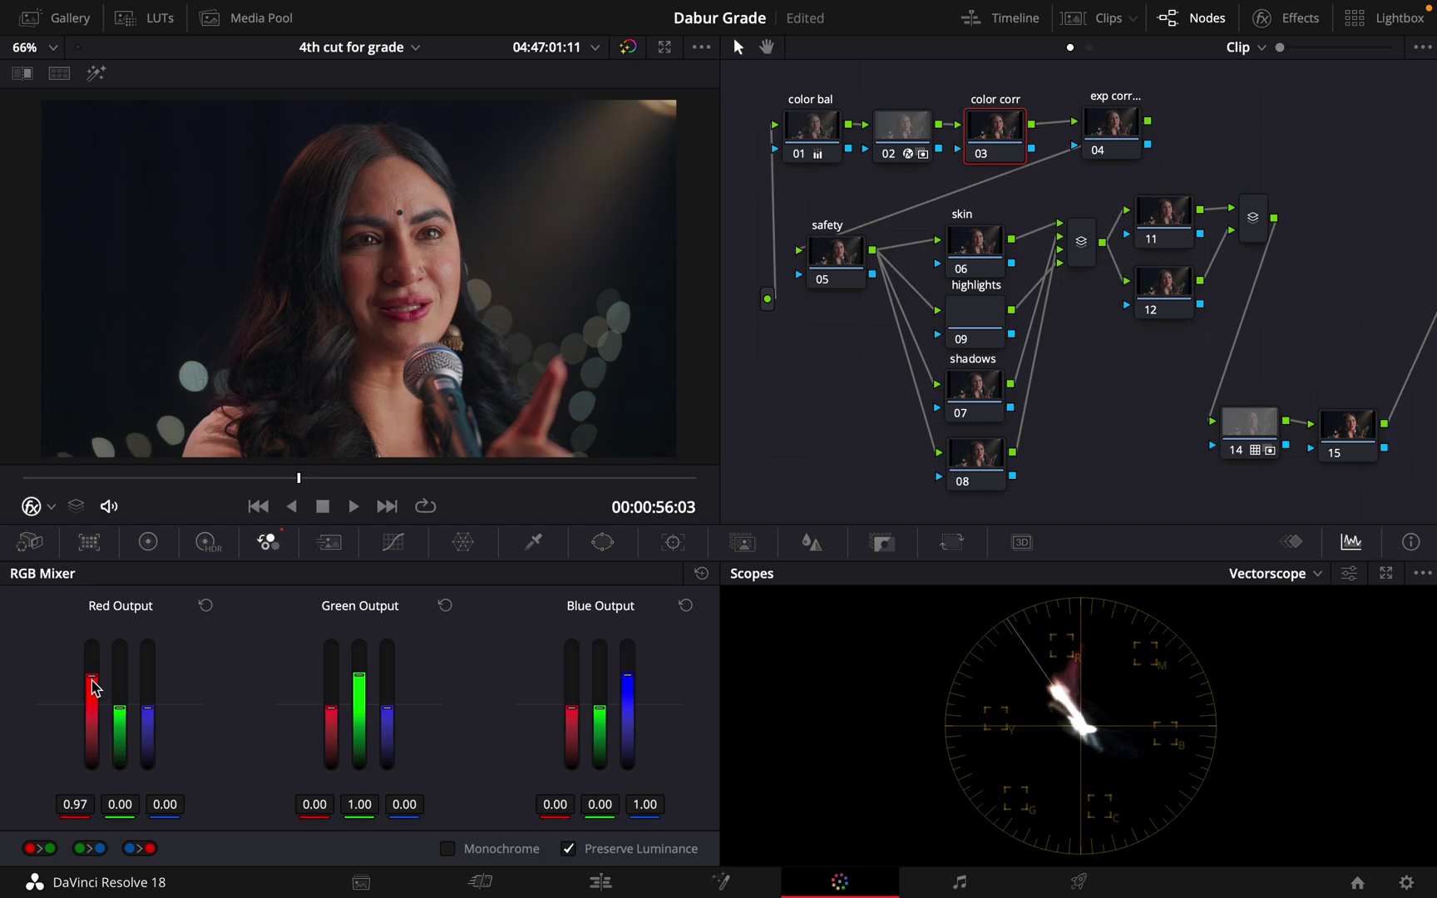
On node 03's Hue Vs Sat curve, sample the lip color and place anchor points isolating the magenta-to-red range.
click(392, 542)
click(449, 573)
click(477, 573)
scroll(421, 344, up, 5)
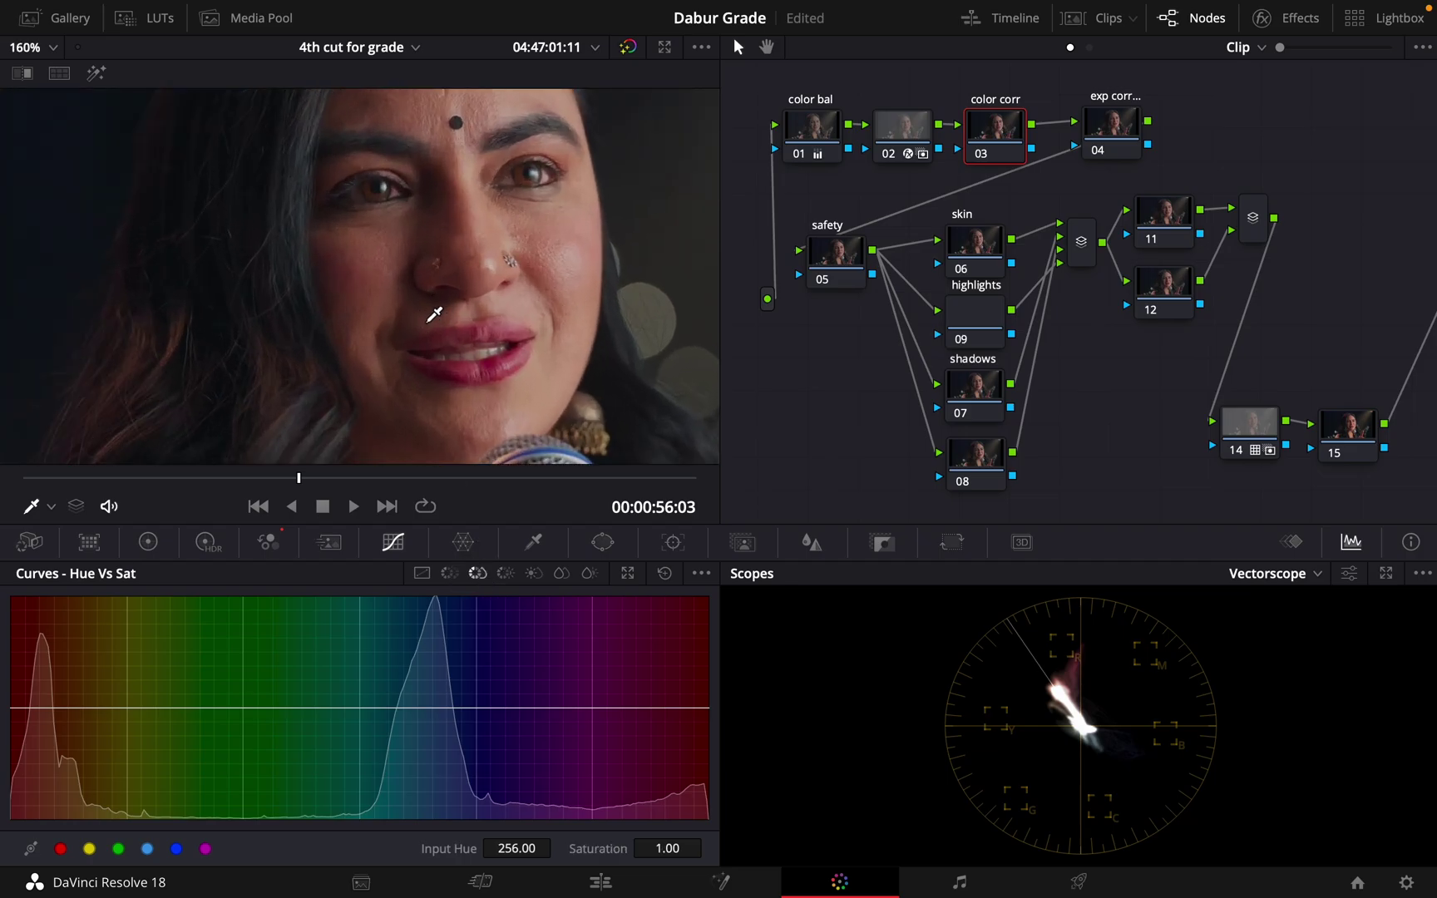
scroll(474, 241, up, 5)
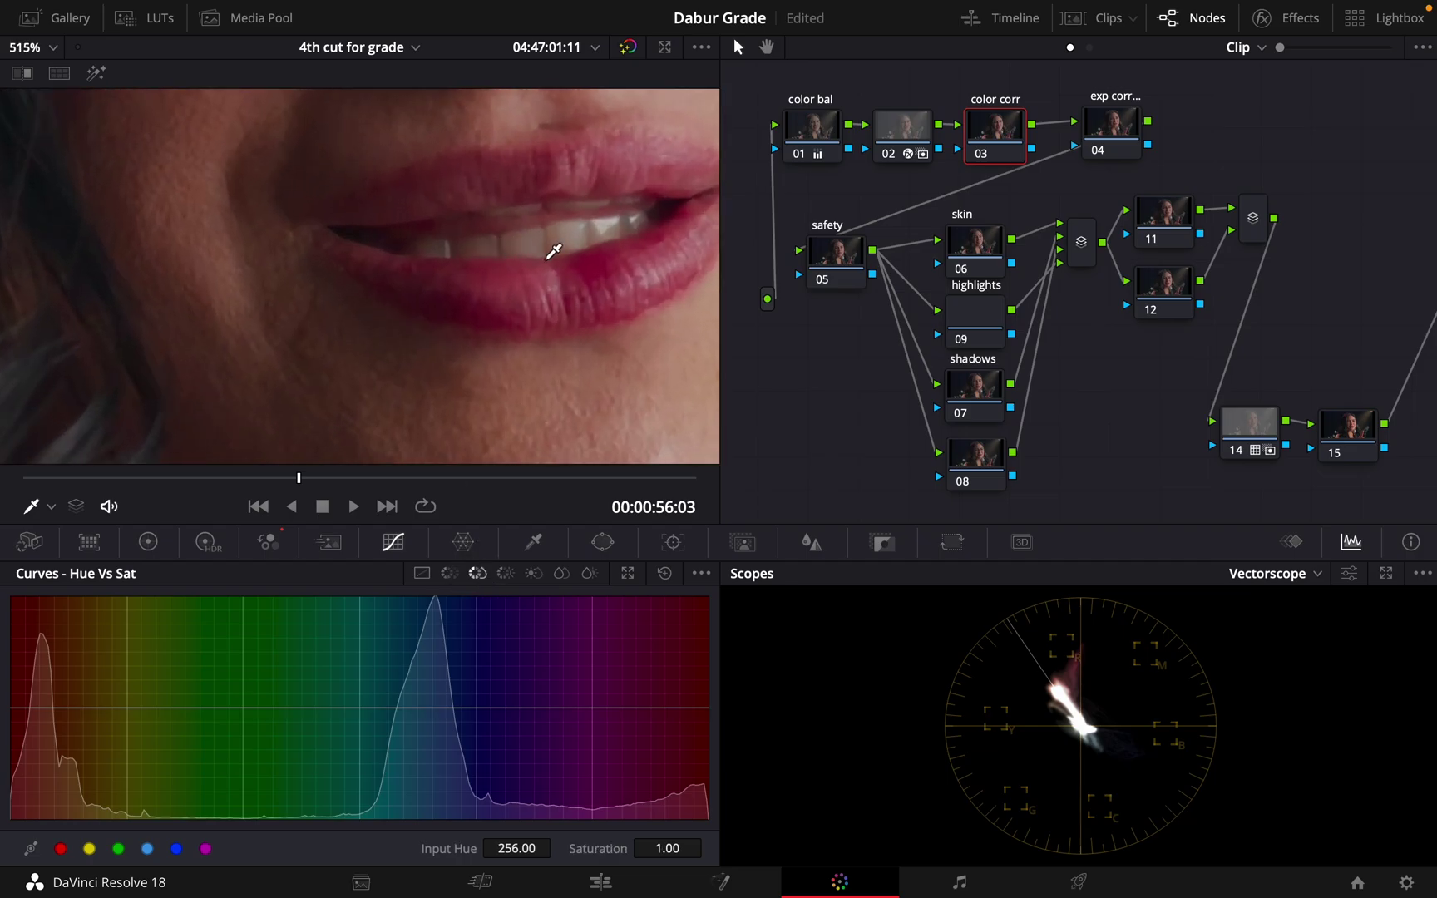
click(595, 257)
drag(651, 707, 594, 707)
drag(706, 707, 56, 707)
Adjust the lip-color point on the Hue Vs Sat curve to input hue 244.19 and saturation 0.87.
drag(679, 708, 674, 611)
scroll(499, 341, down, 10)
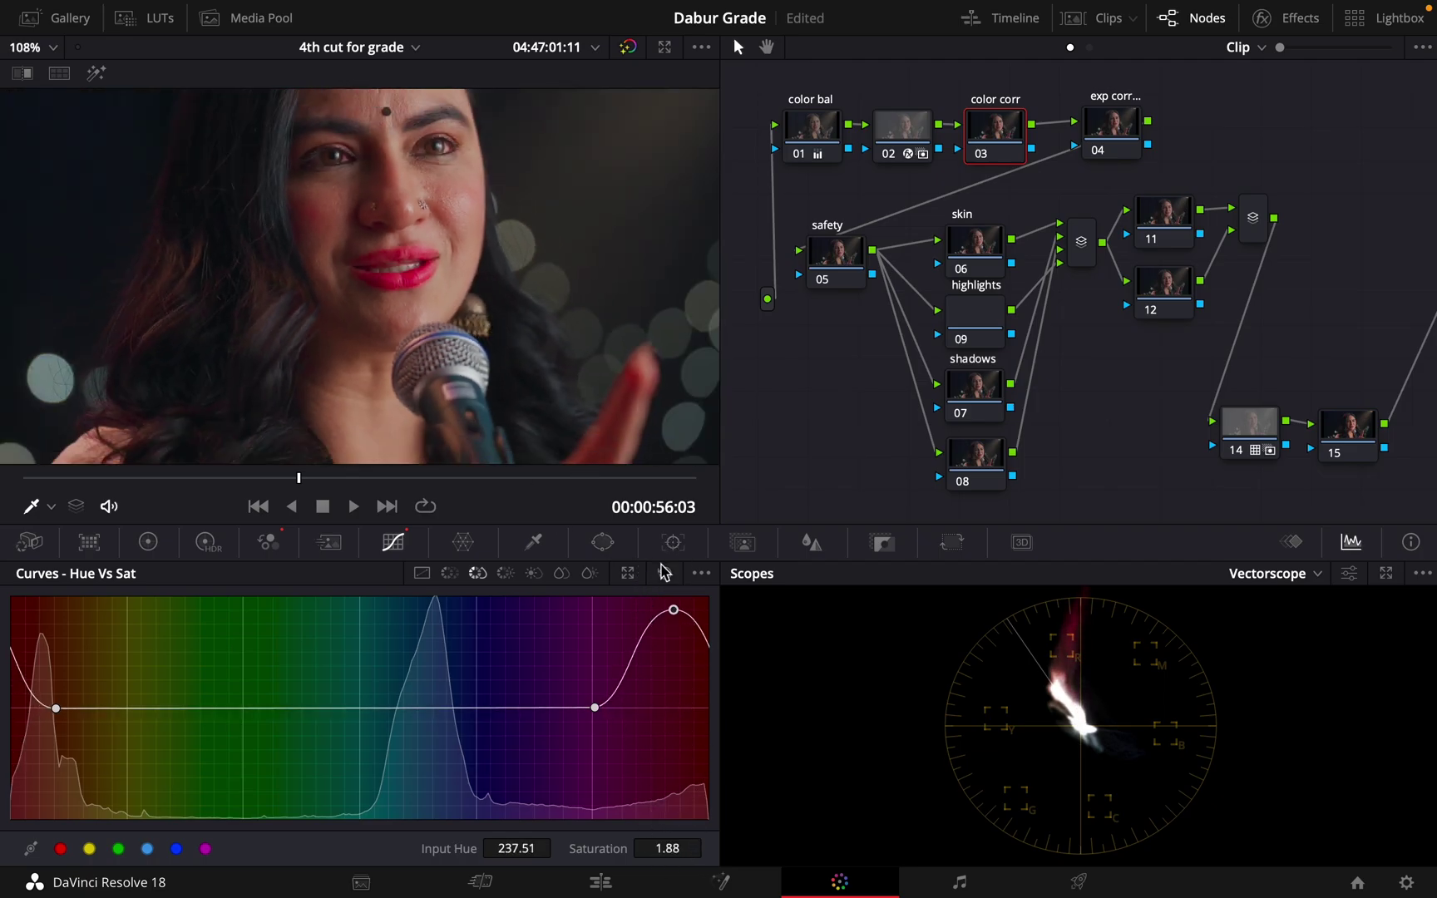
drag(677, 617, 684, 728)
scroll(490, 274, down, 5)
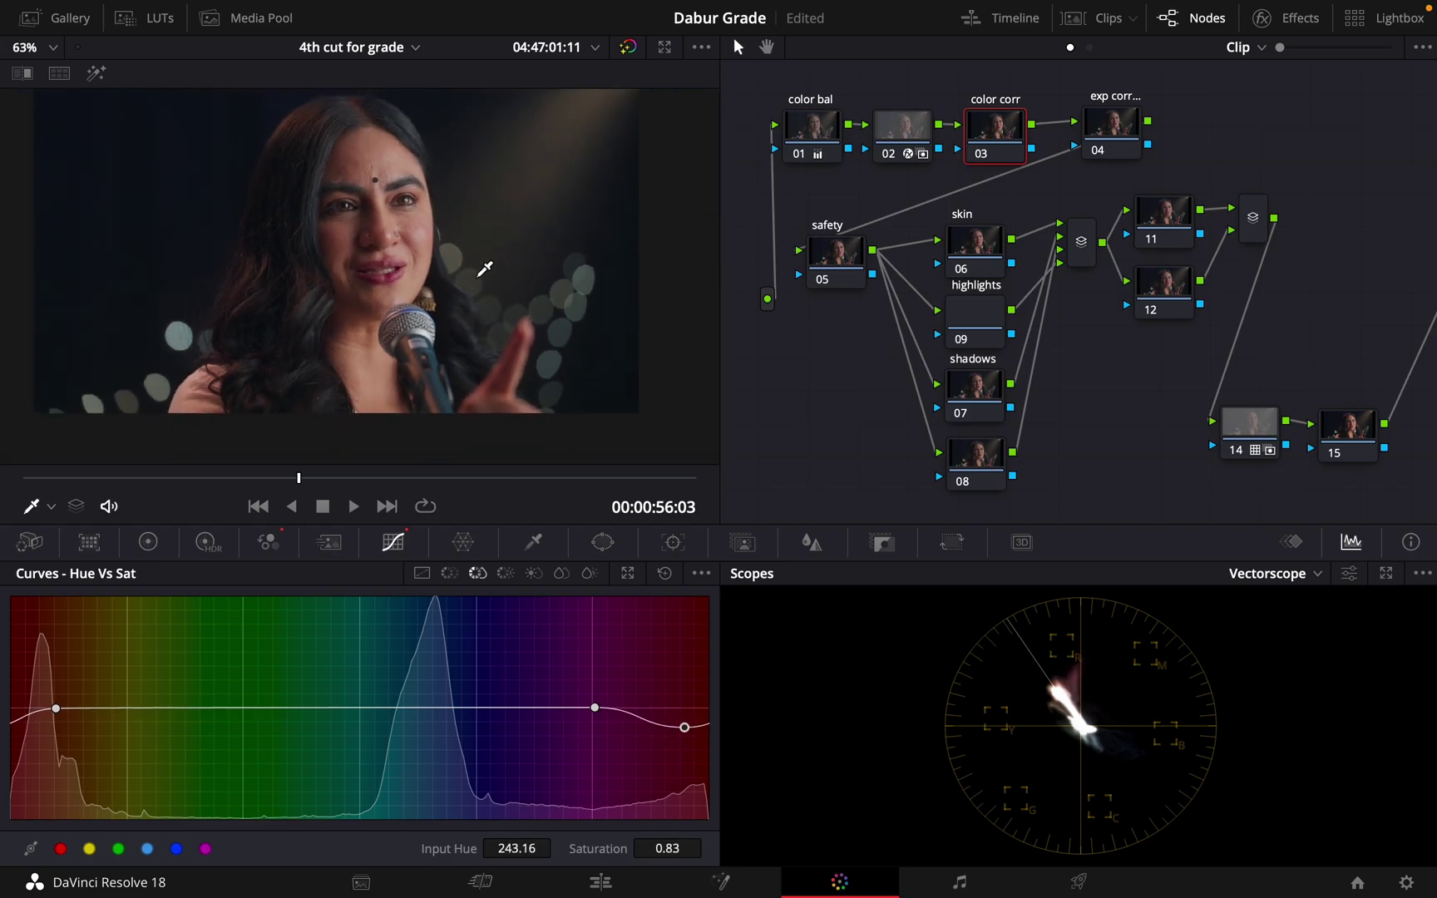
drag(434, 223, 459, 272)
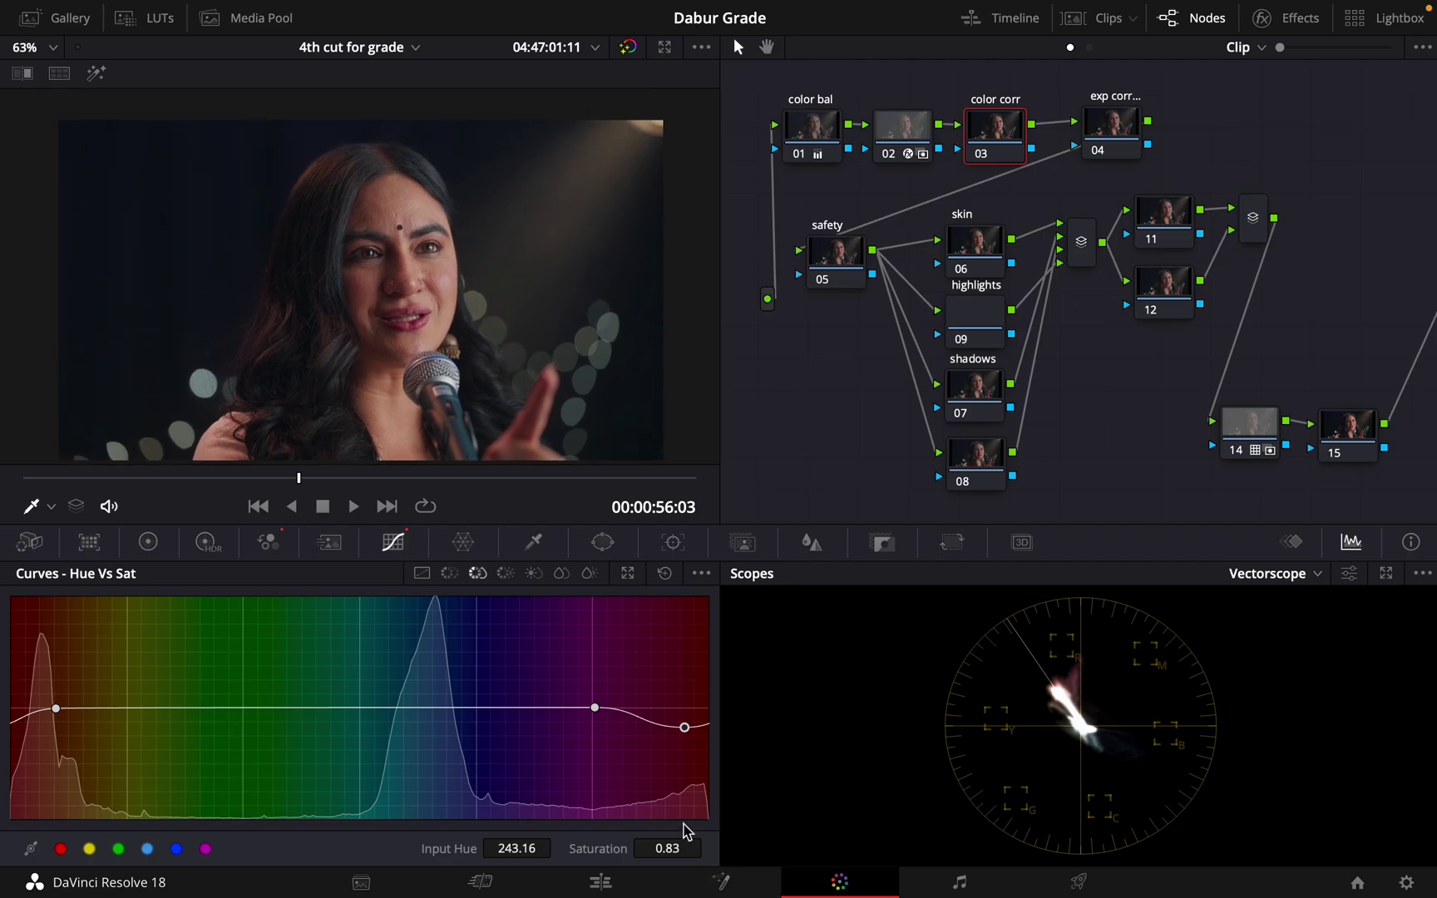
click(684, 729)
drag(685, 729, 687, 721)
Scrub the clip to 00:00:57:05 and examine the woman's lips and skin at several magnifications.
scroll(358, 374, down, 1)
click(193, 480)
drag(193, 481, 518, 481)
scroll(487, 343, up, 1)
scroll(523, 269, up, 1)
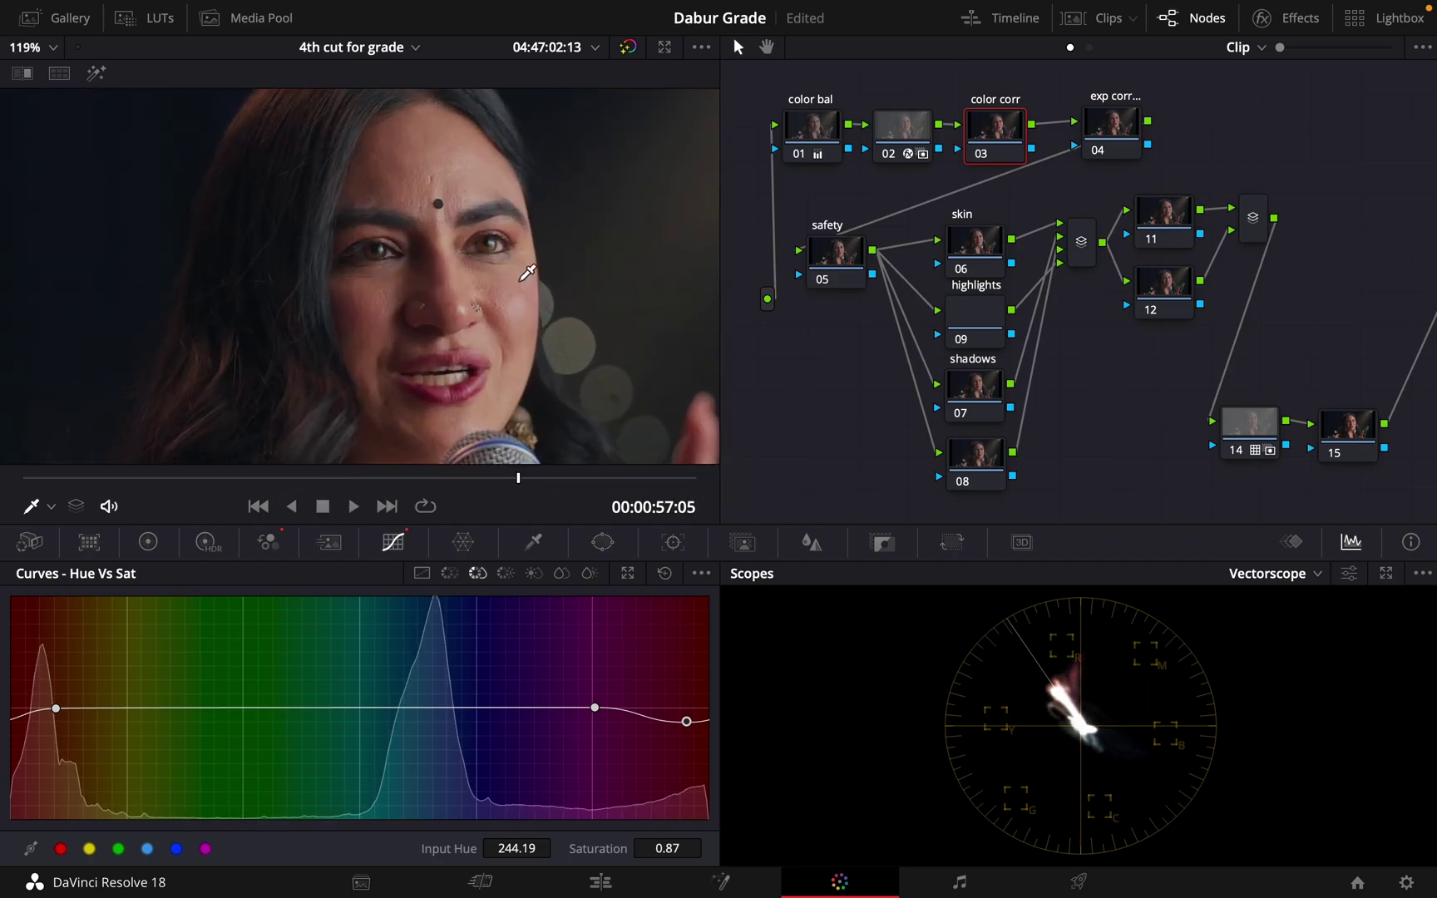
scroll(466, 304, down, 3)
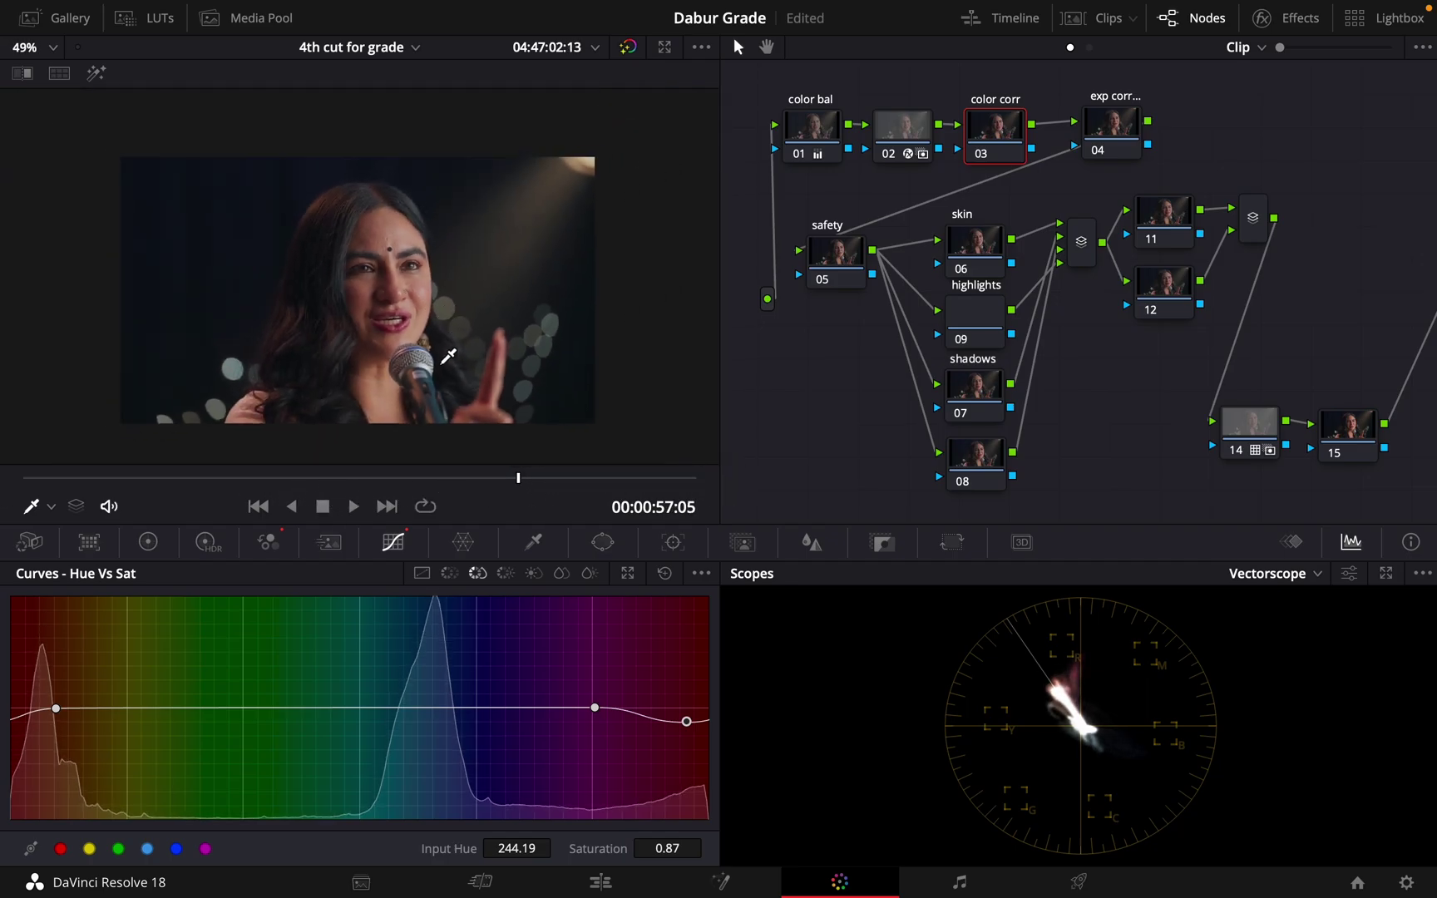
scroll(439, 271, up, 1)
drag(460, 260, 457, 309)
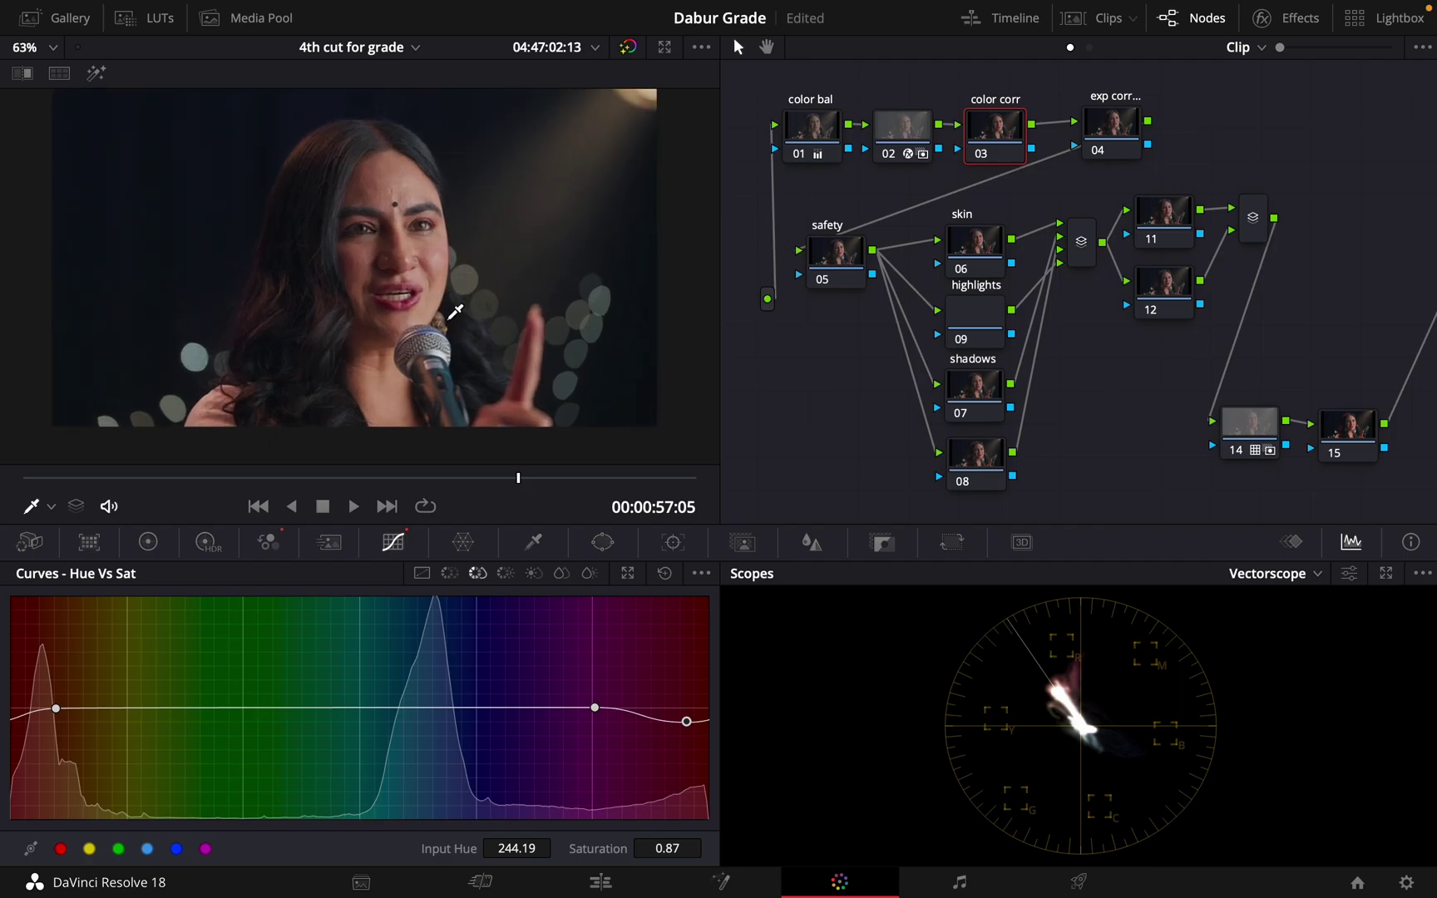
Set node 03's Color Boost to 9.00 in the primaries and check the result on the face and the whole frame.
click(148, 542)
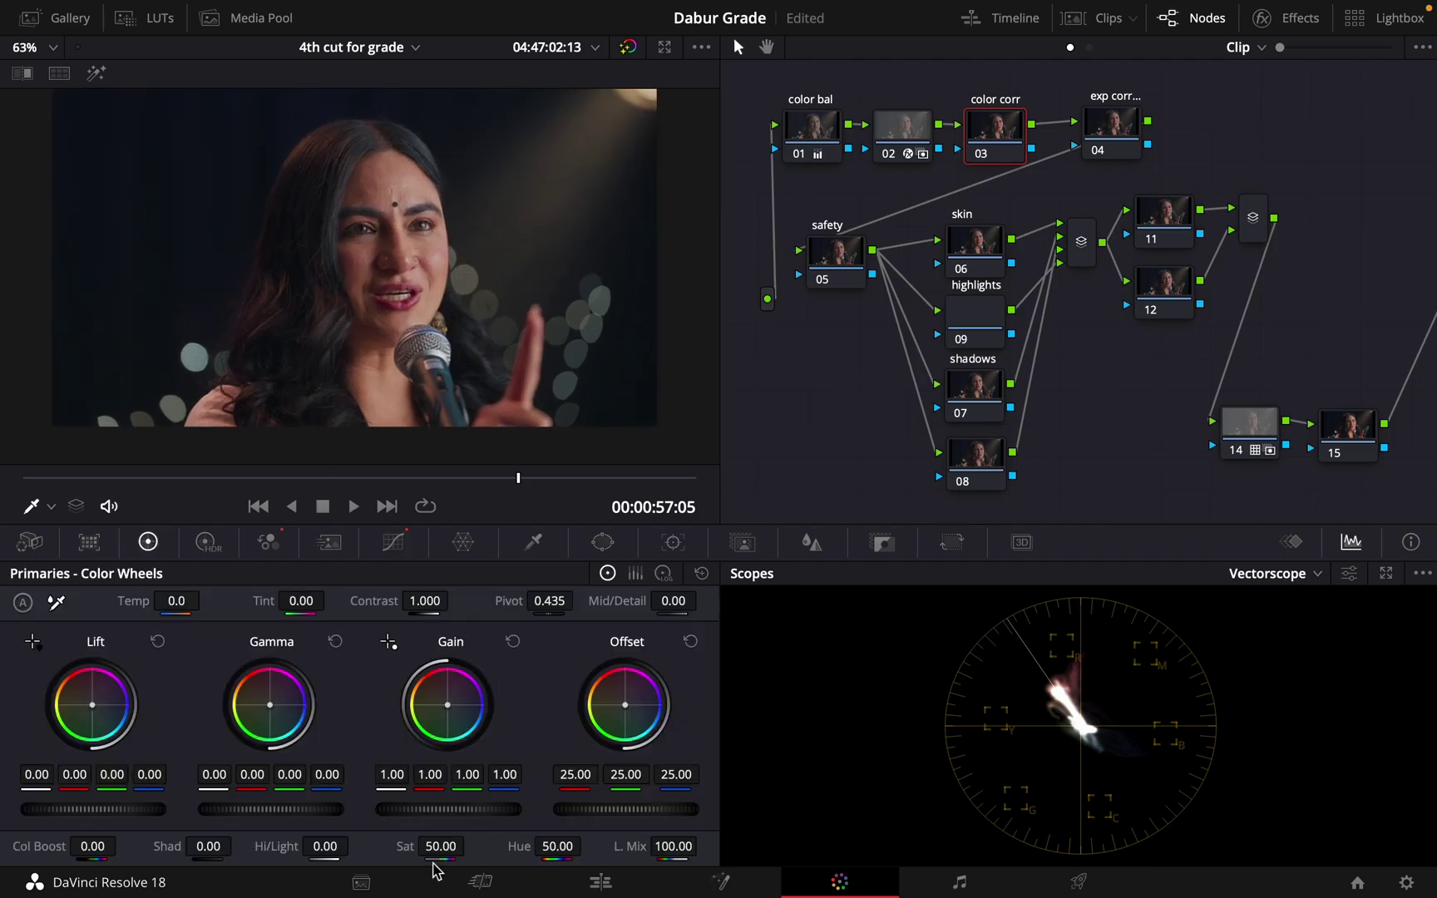
mouse_move(23, 848)
mouse_down()
mouse_move(49, 848)
mouse_move(24, 848)
mouse_up()
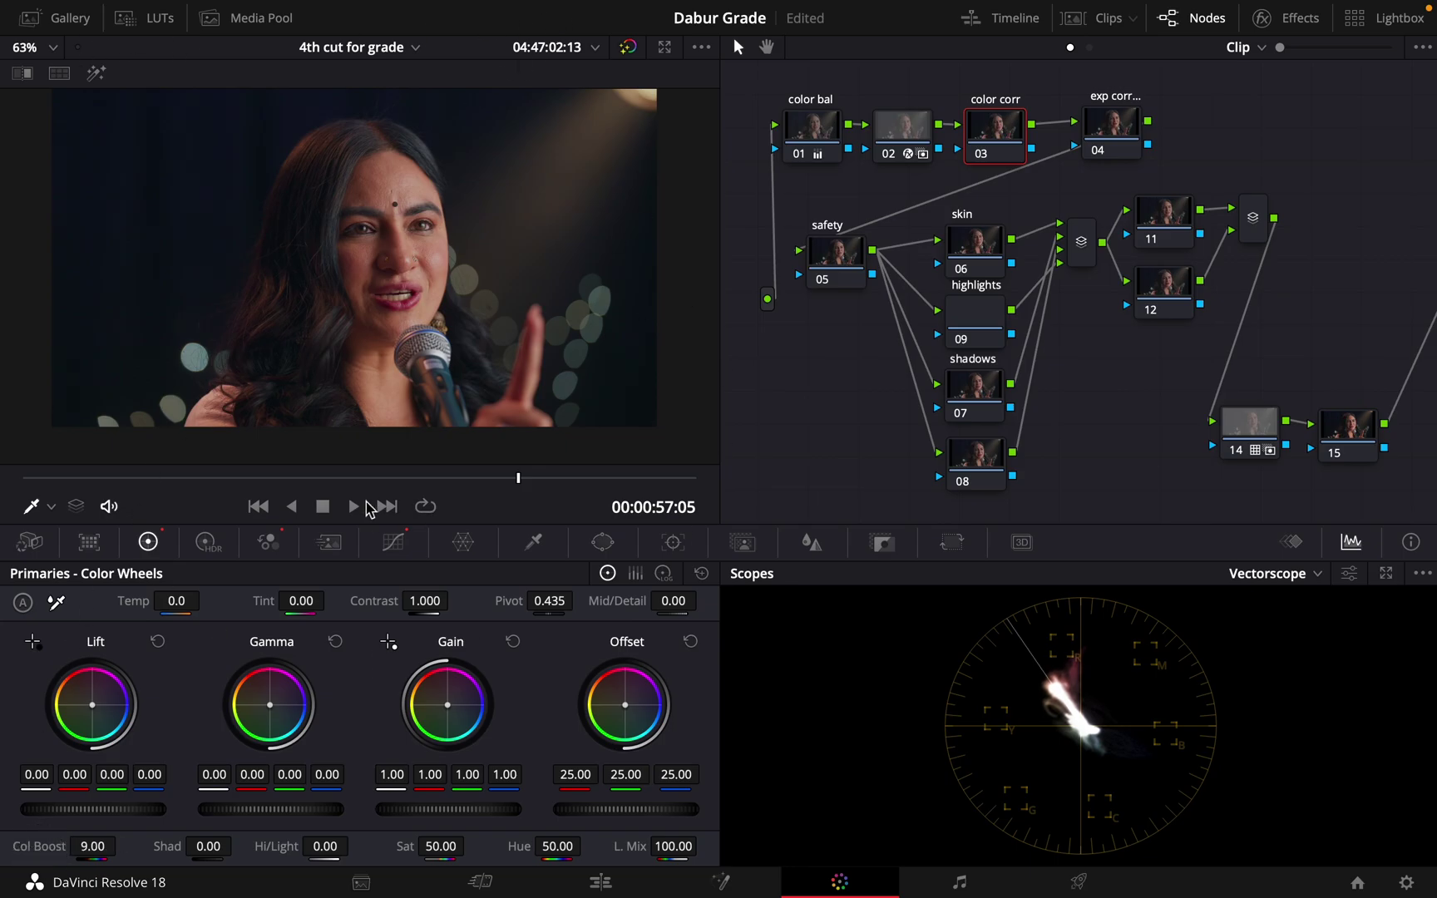
drag(414, 265, 418, 290)
scroll(418, 289, up, 5)
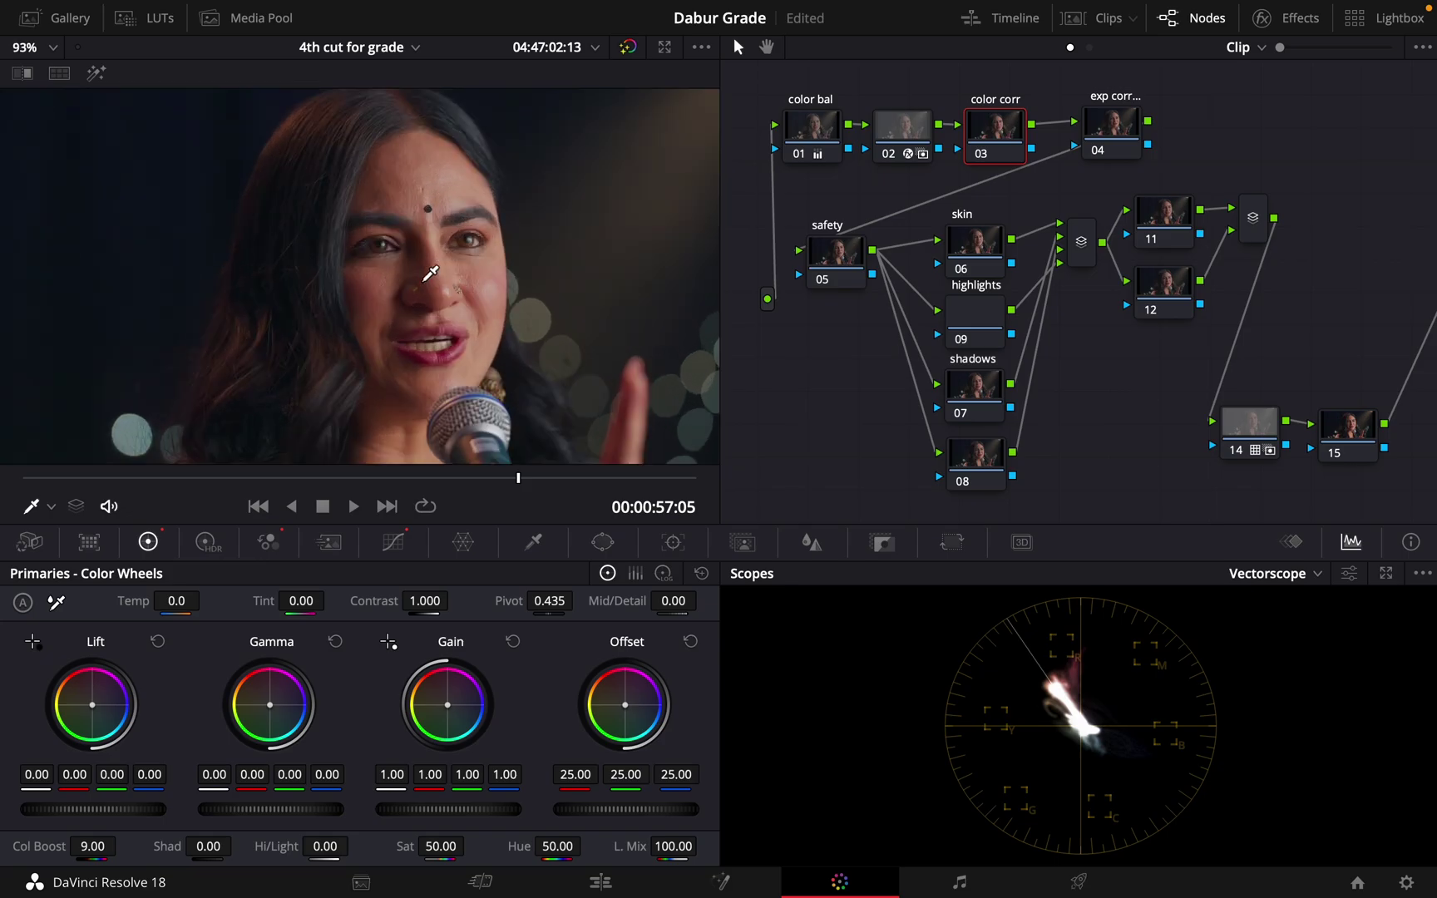
scroll(418, 288, down, 6)
scroll(418, 288, up, 1)
click(497, 480)
mouse_move(497, 480)
mouse_down()
mouse_move(593, 481)
mouse_move(475, 481)
mouse_move(517, 480)
mouse_up()
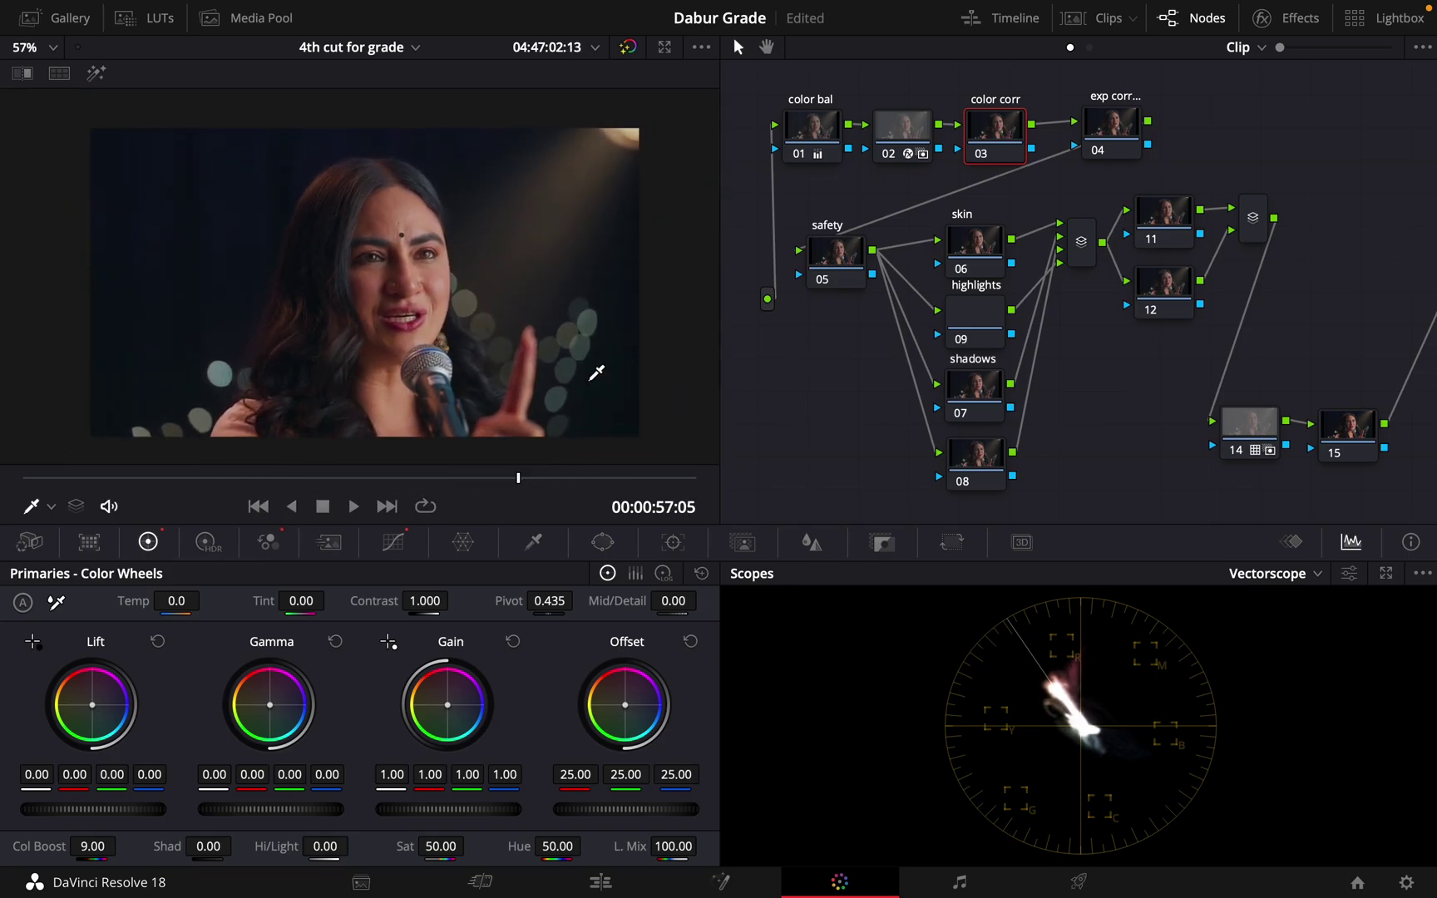
Select the exposure correction node 04 and move it closer to node 03.
click(1114, 124)
drag(1114, 125, 1095, 128)
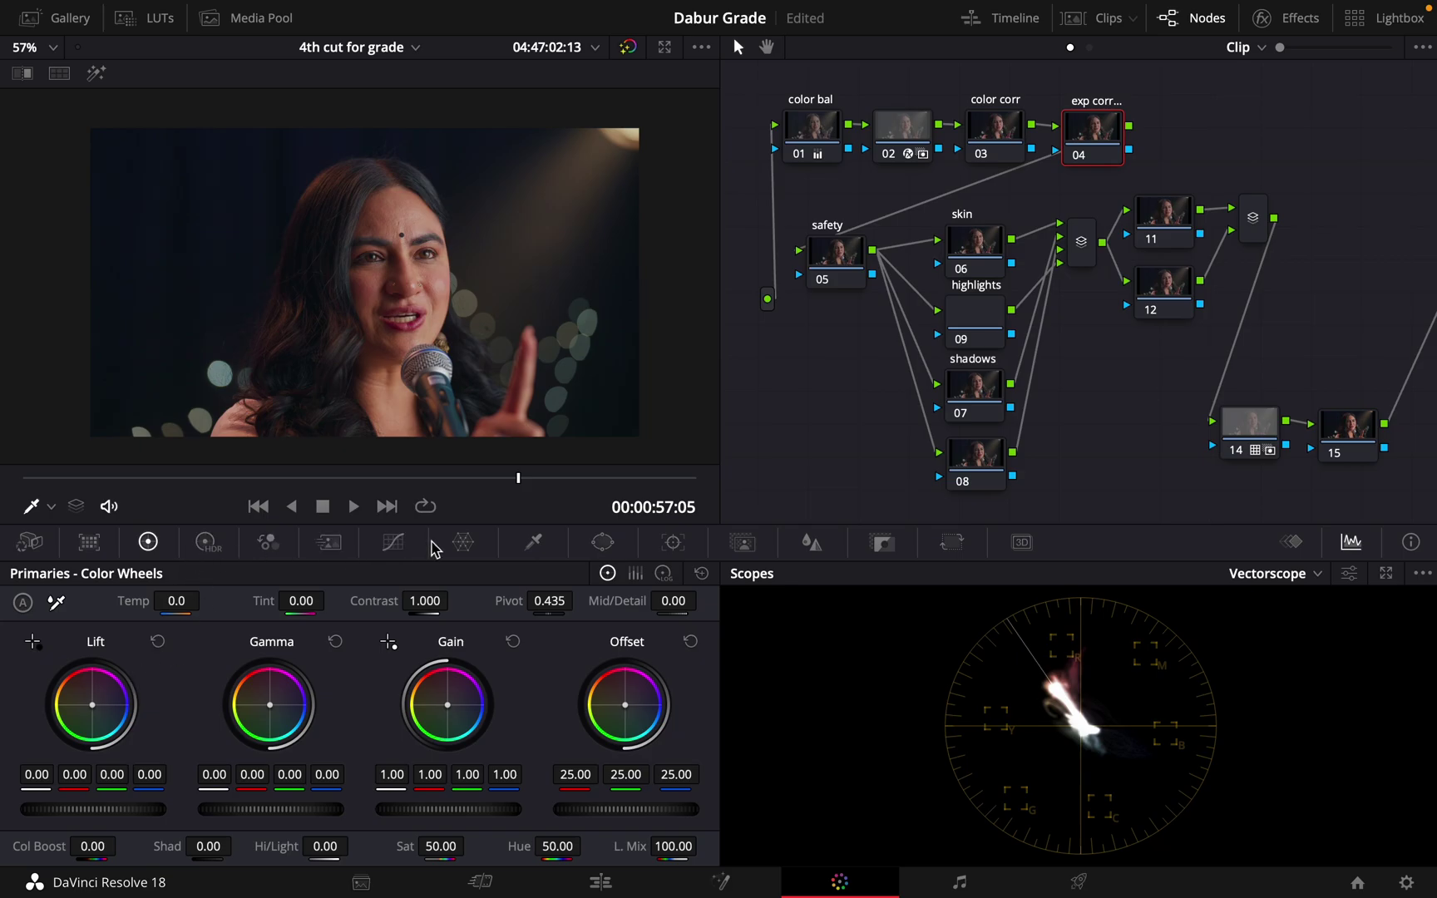
Try to deepen the shadows of node 04 with three points on the lower part of its Custom curve, and reset the curve.
click(398, 542)
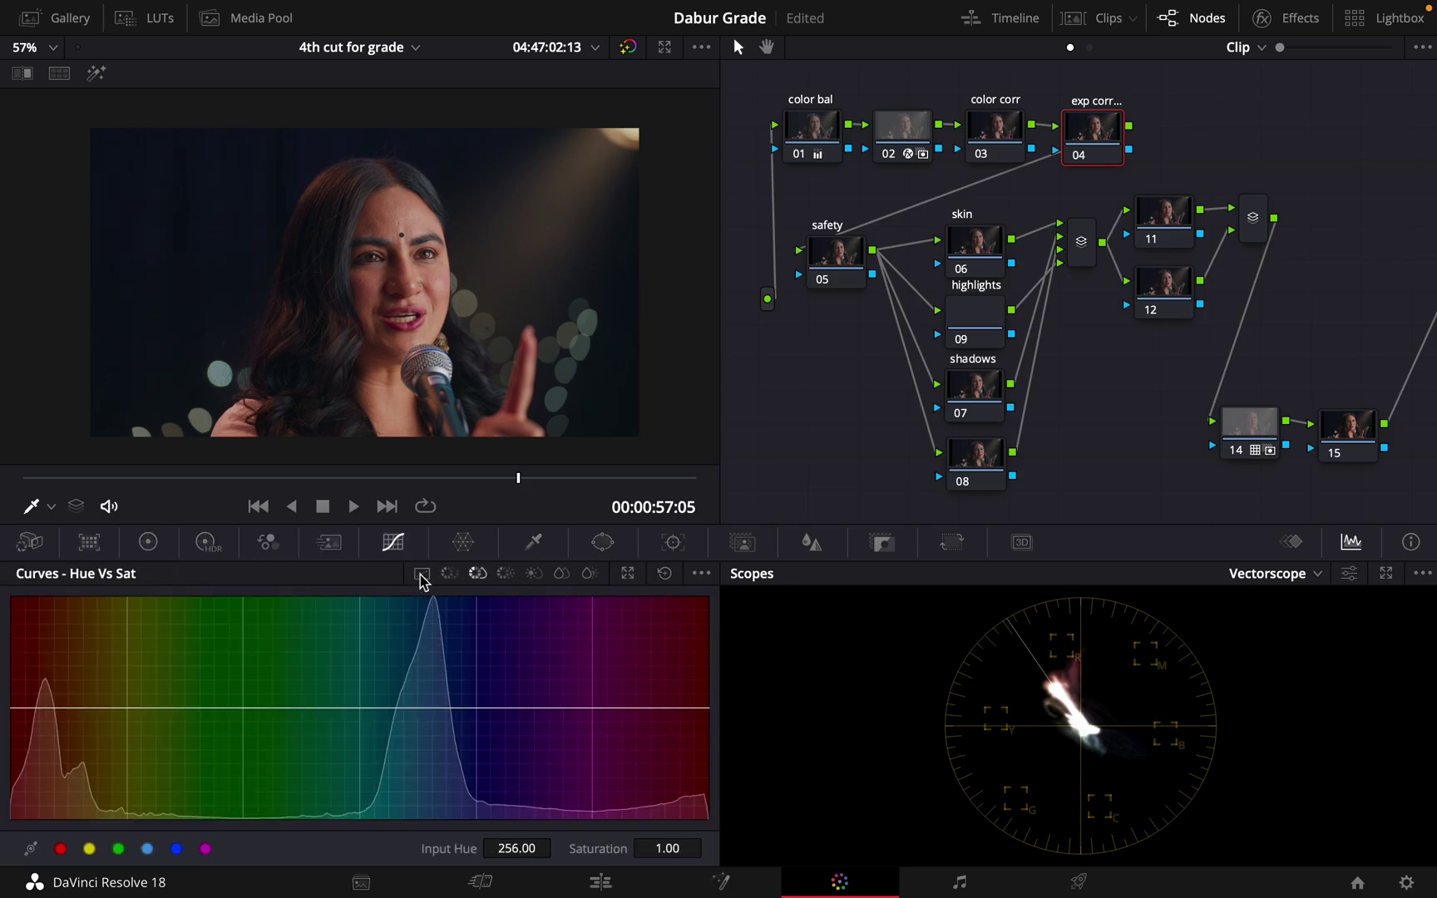
click(421, 574)
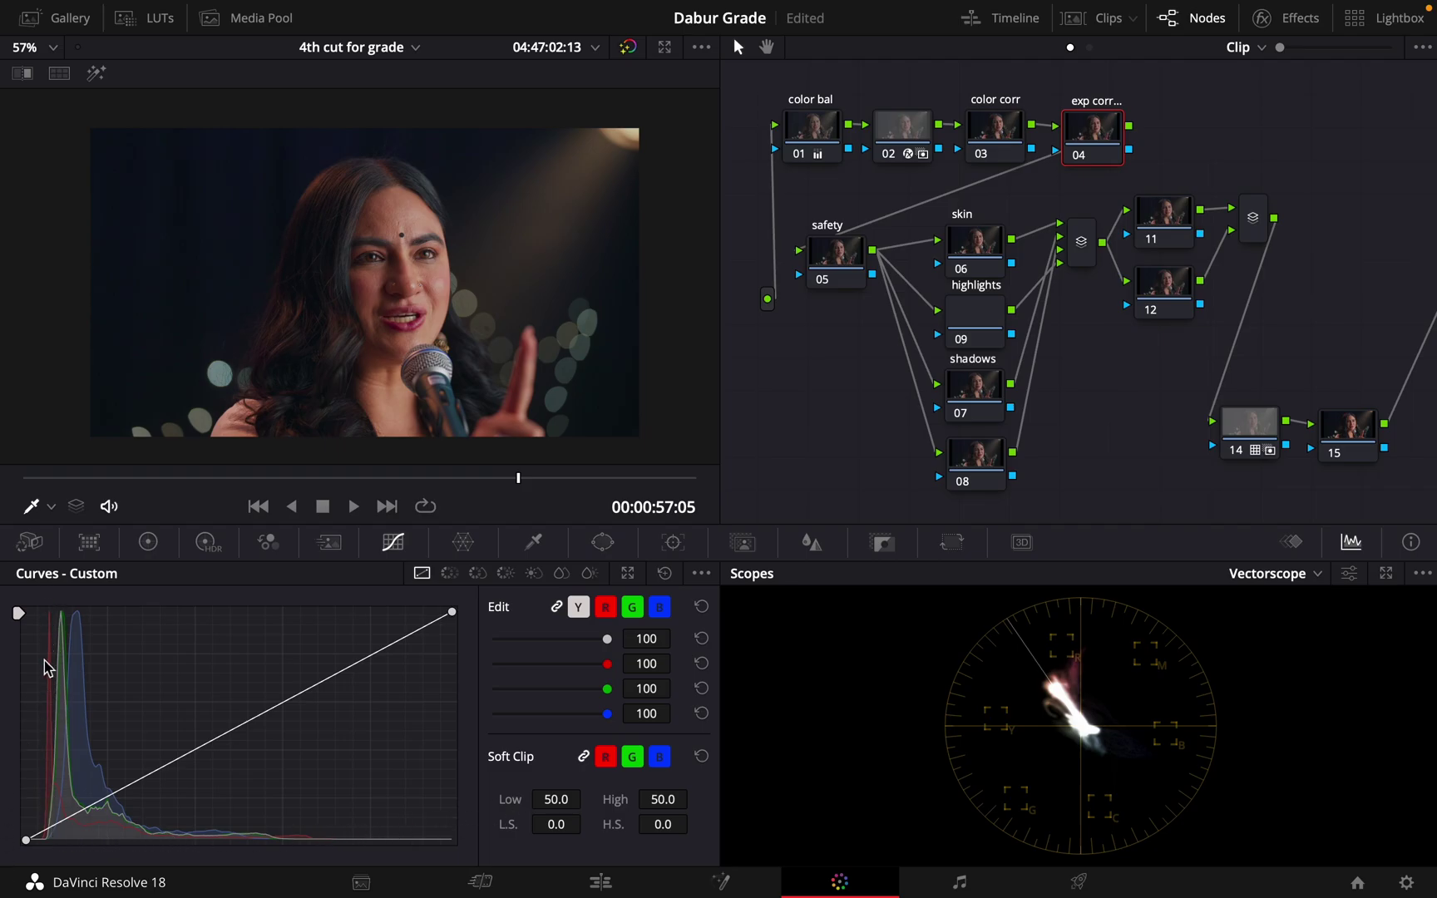
click(48, 828)
drag(48, 829, 99, 810)
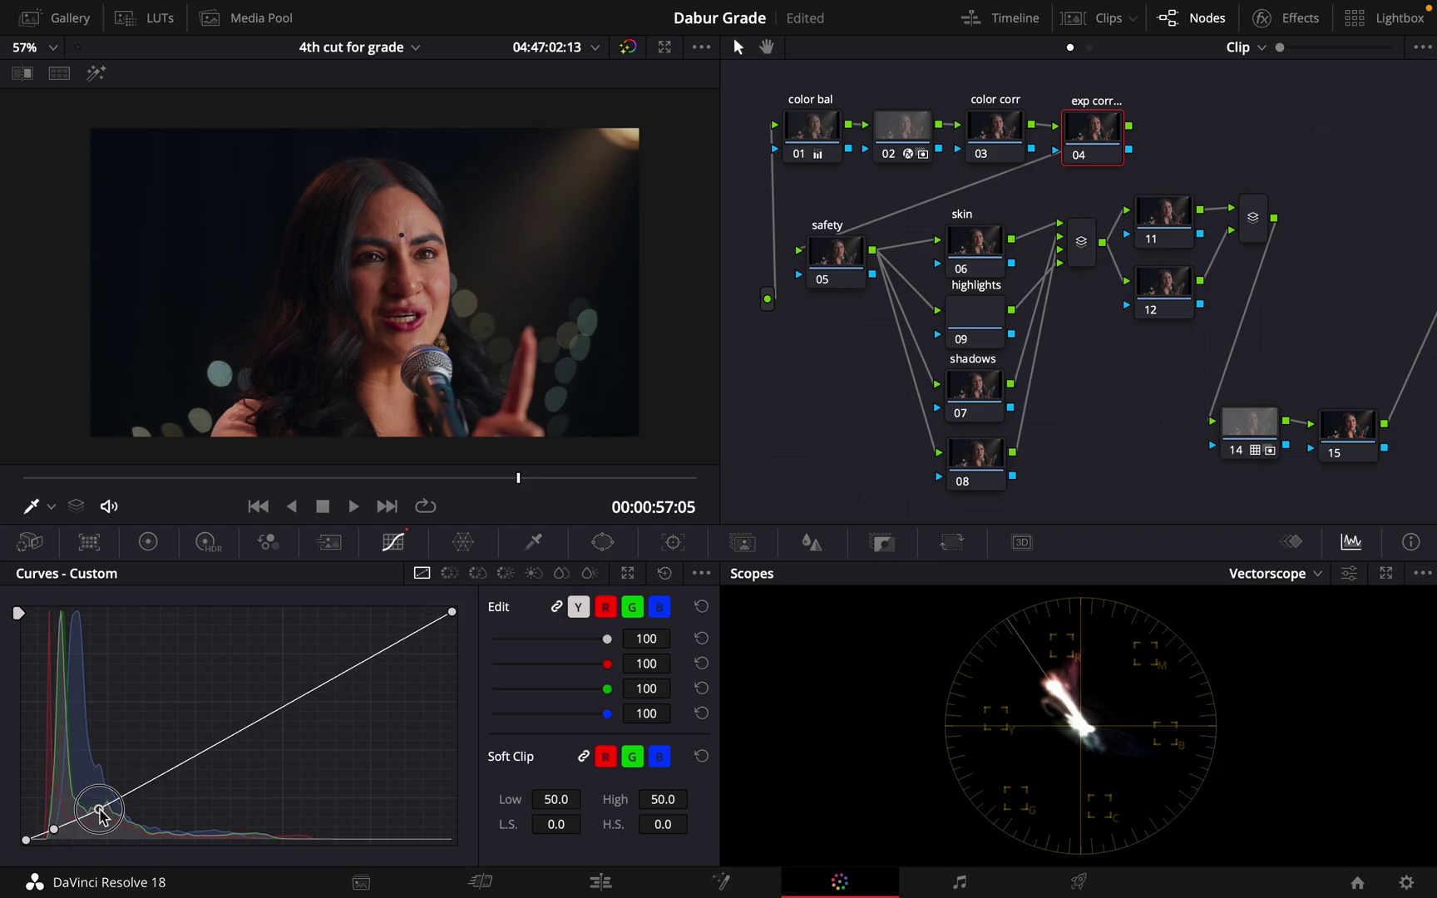
drag(99, 809, 159, 776)
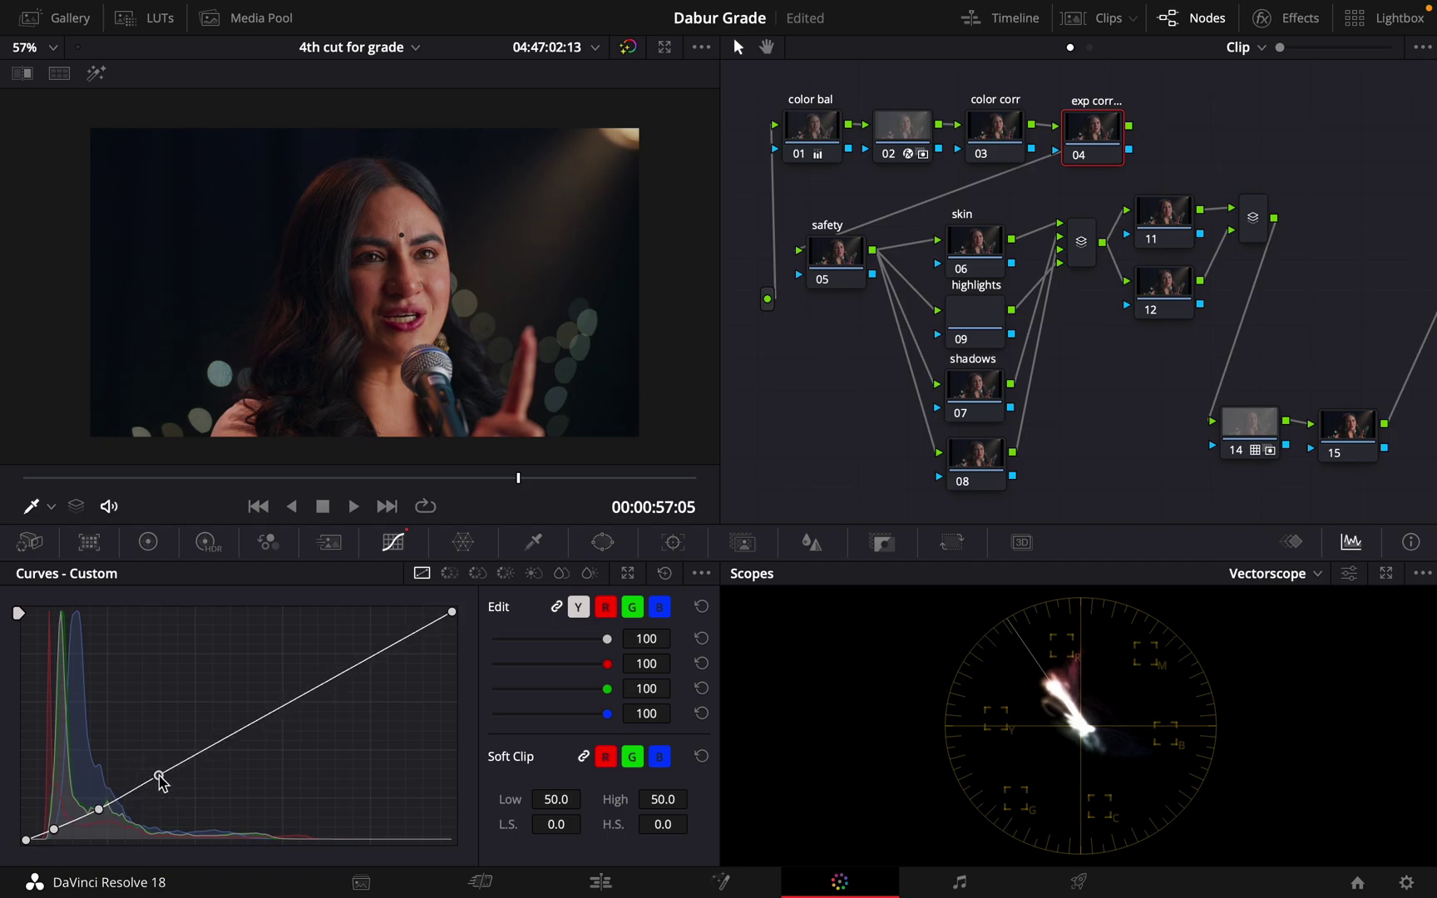
click(664, 573)
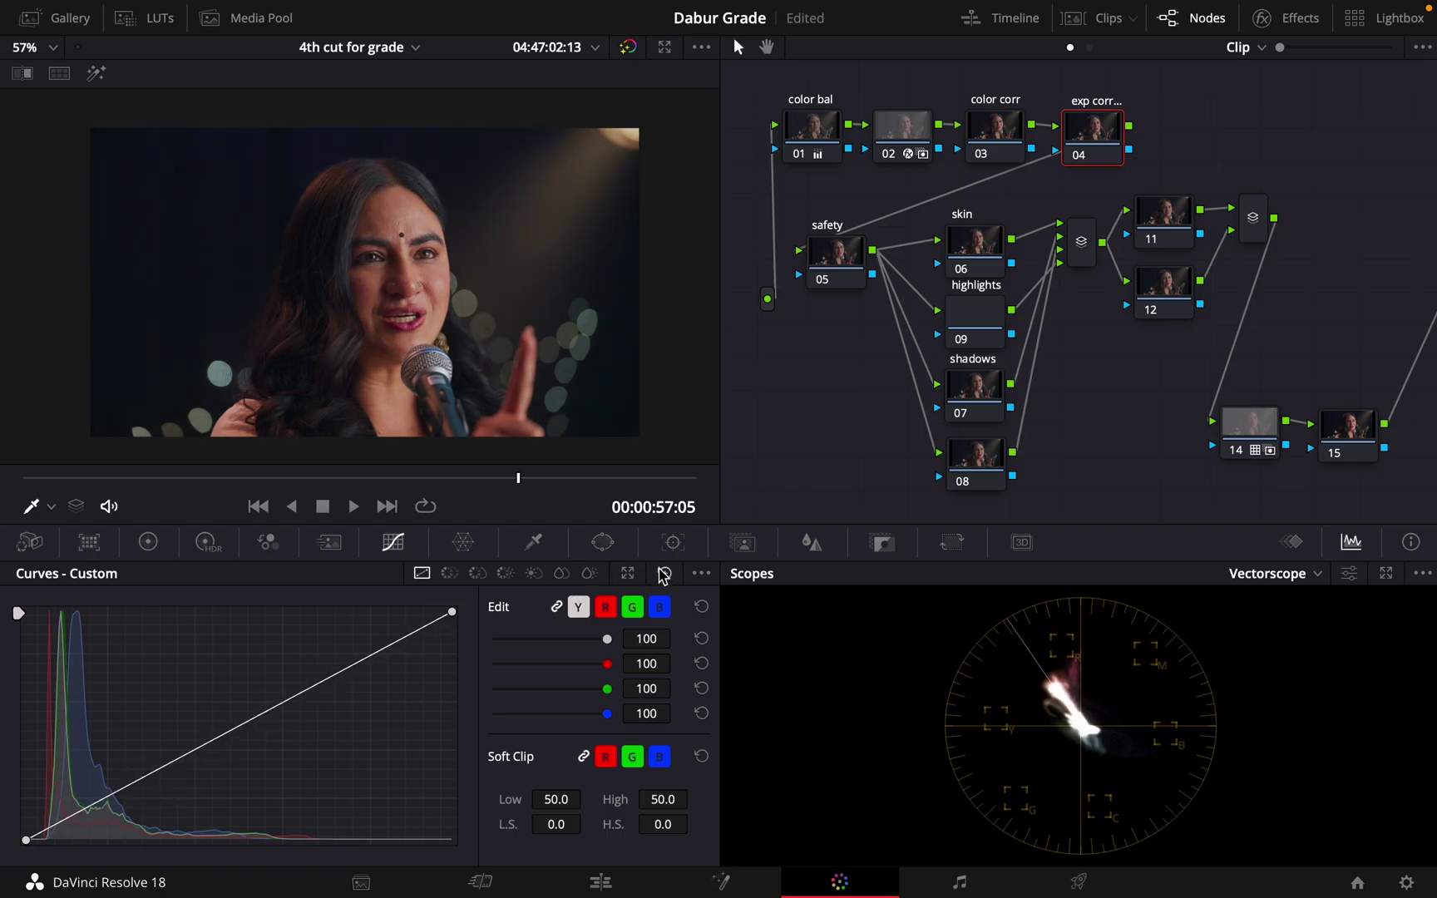
Try to pull the shadows down with a single Custom curve point, inspect the face up close, and reset the curve.
drag(113, 794, 74, 829)
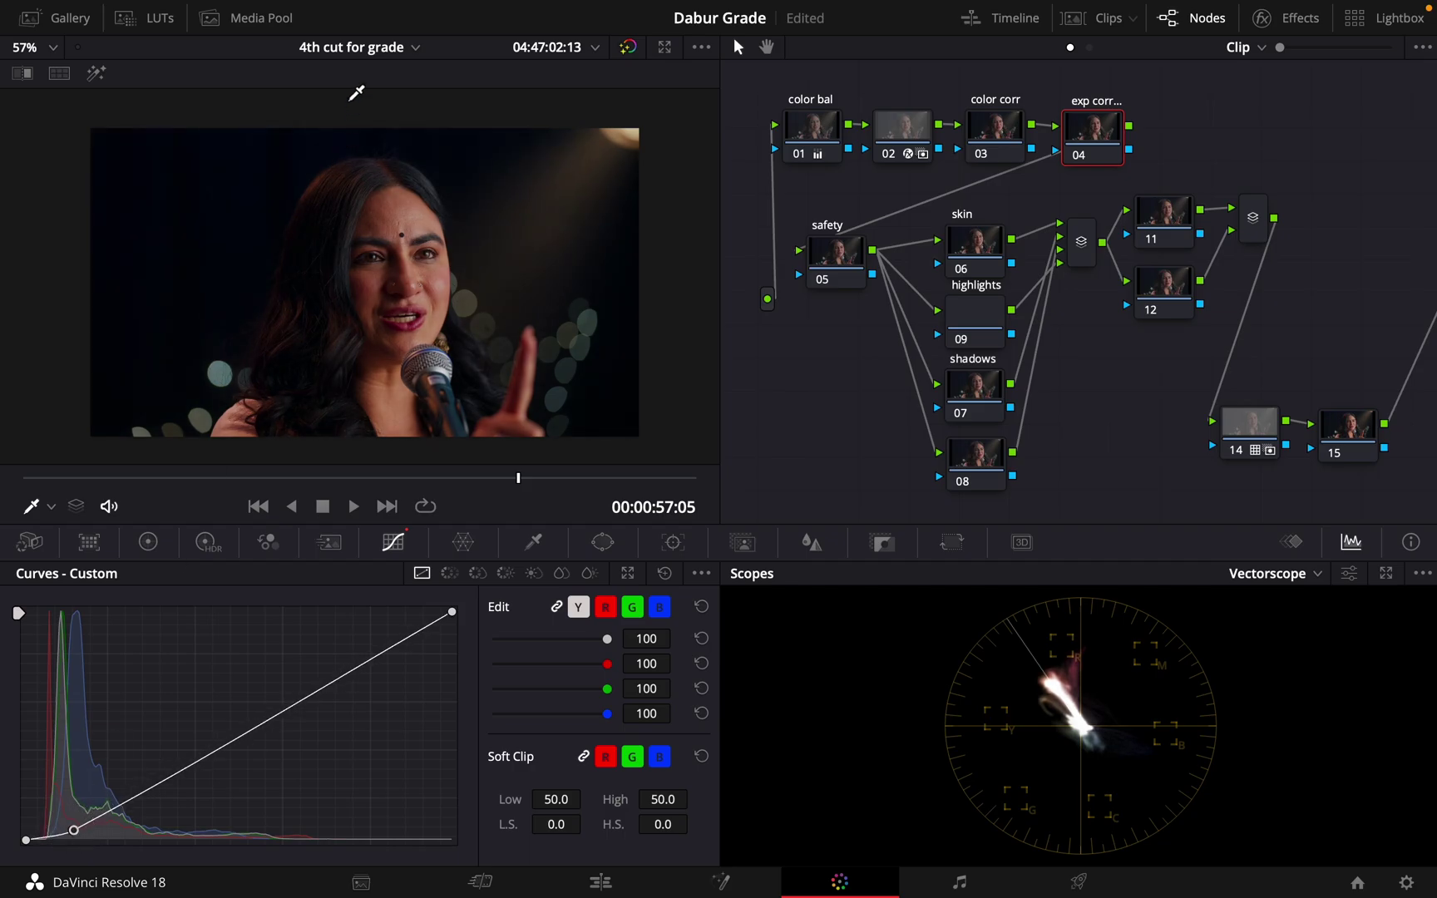
scroll(325, 219, up, 5)
drag(305, 244, 453, 246)
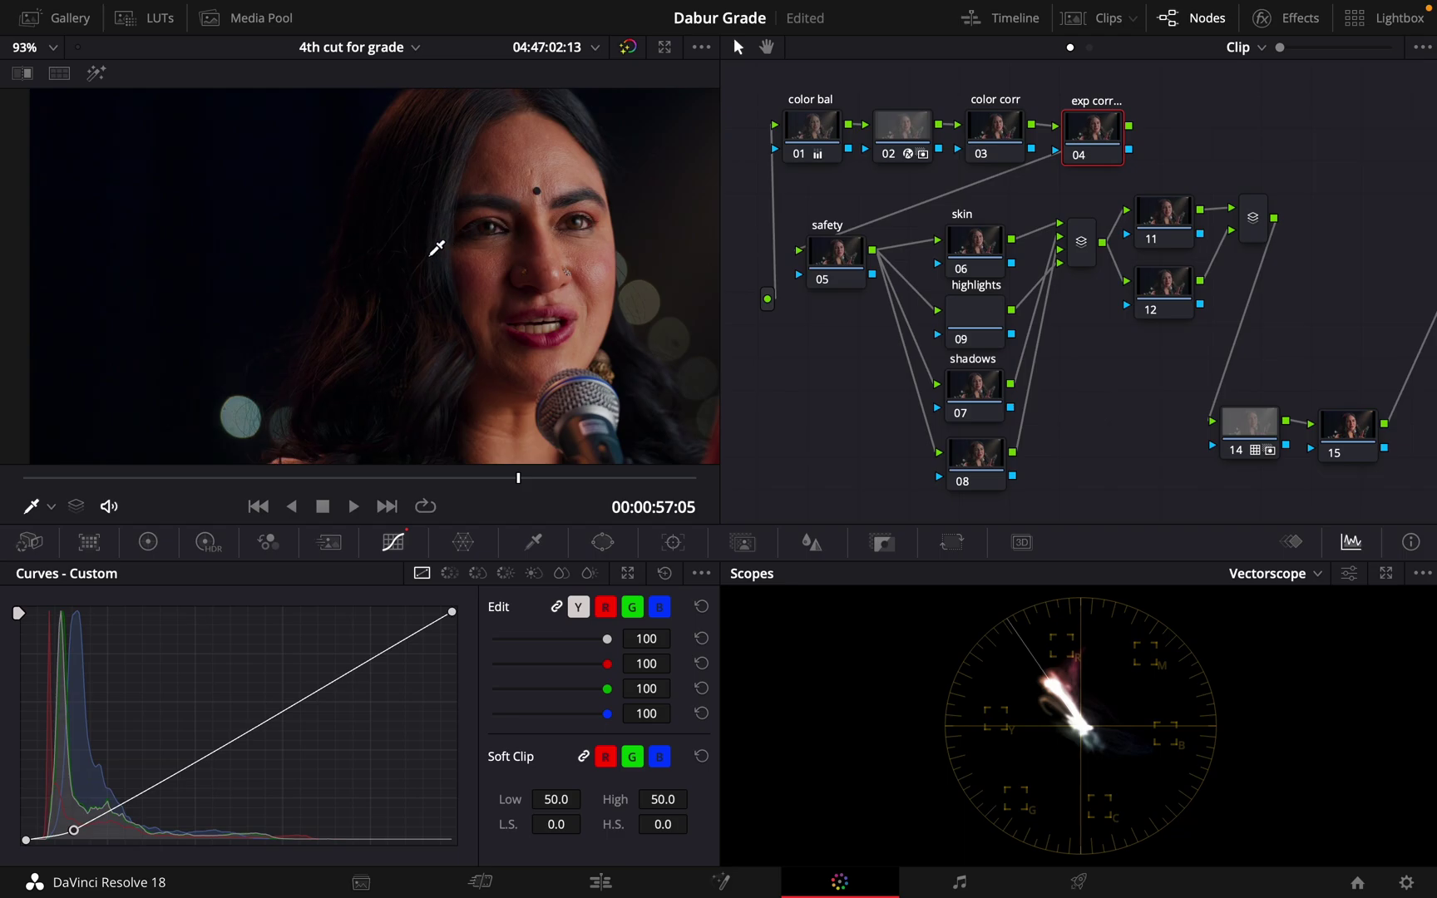
scroll(436, 247, up, 2)
scroll(437, 248, down, 6)
scroll(463, 244, down, 1)
click(665, 573)
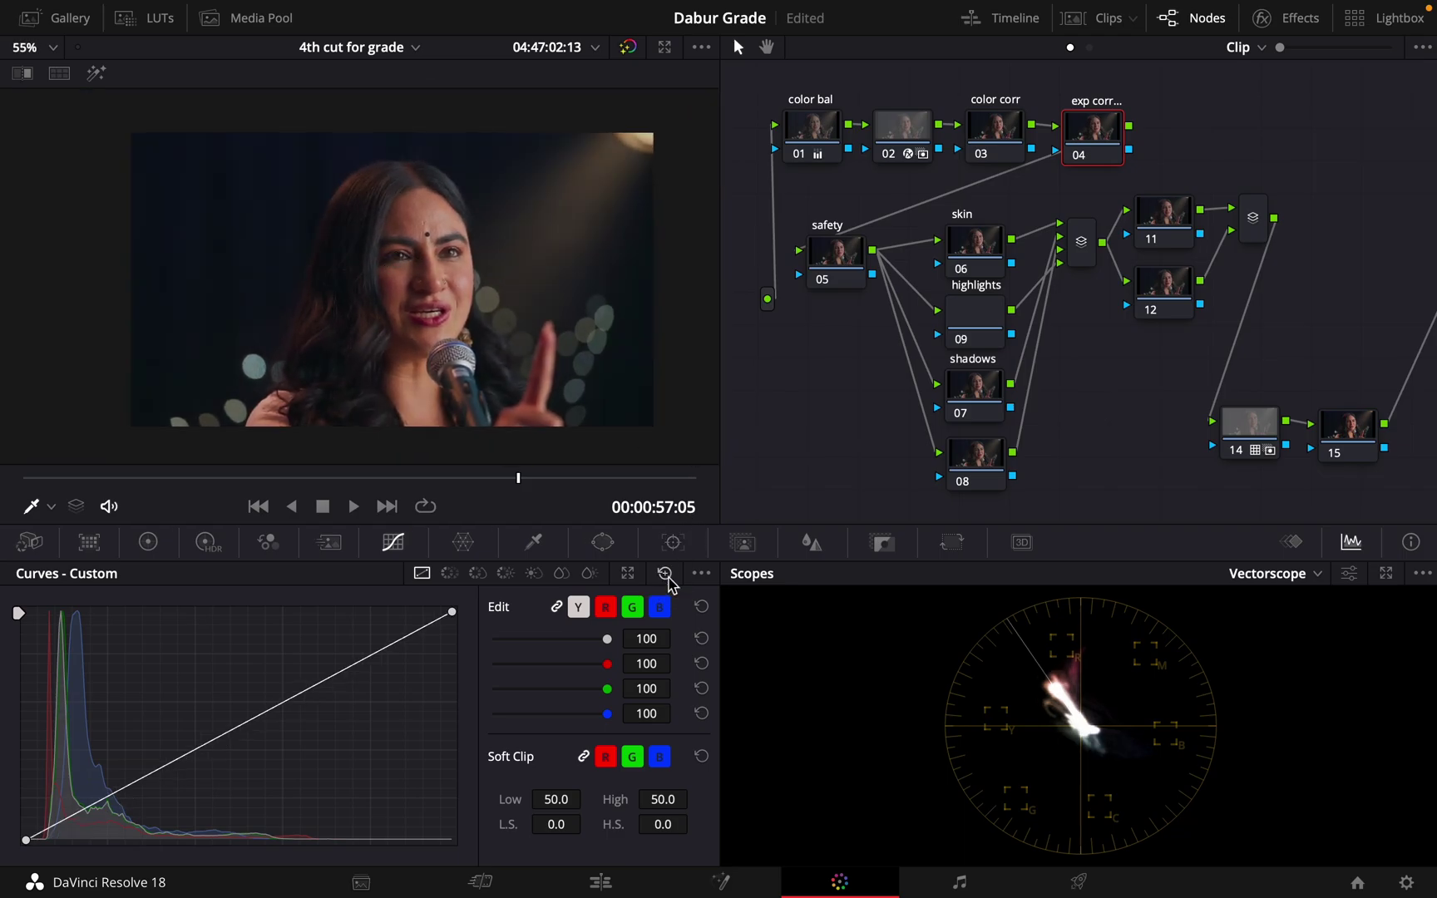
Select nodes 14 and 15 and shift them slightly in the node graph.
mouse_move(703, 4)
drag(1399, 485, 1336, 487)
drag(1265, 441, 1284, 459)
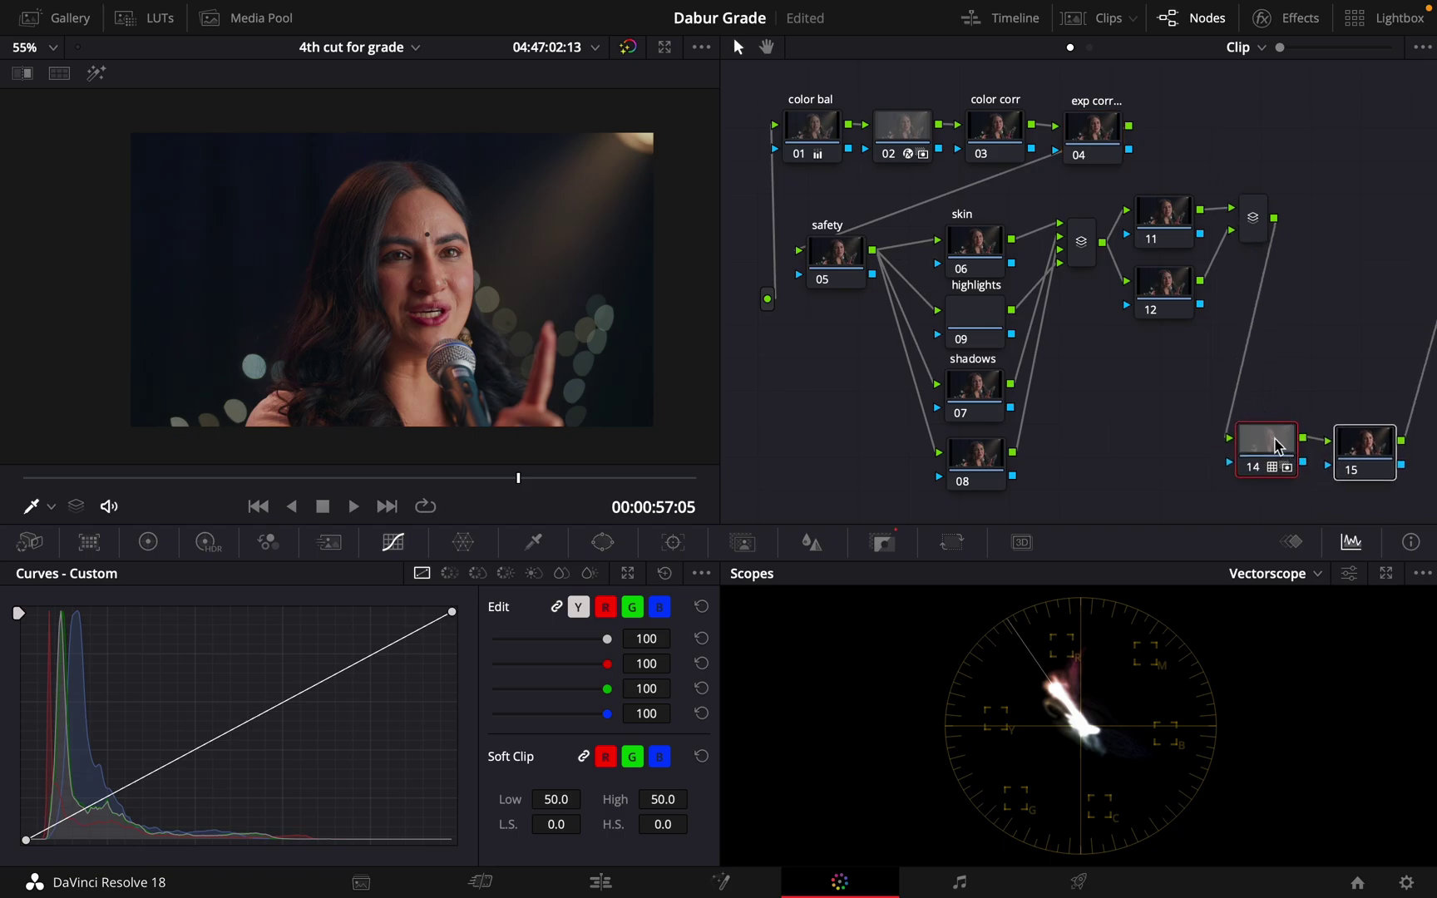
Morph the parallel mixer after nodes 11 and 12 into a layer mixer and set its composite mode to Multiply.
drag(1256, 218, 1259, 260)
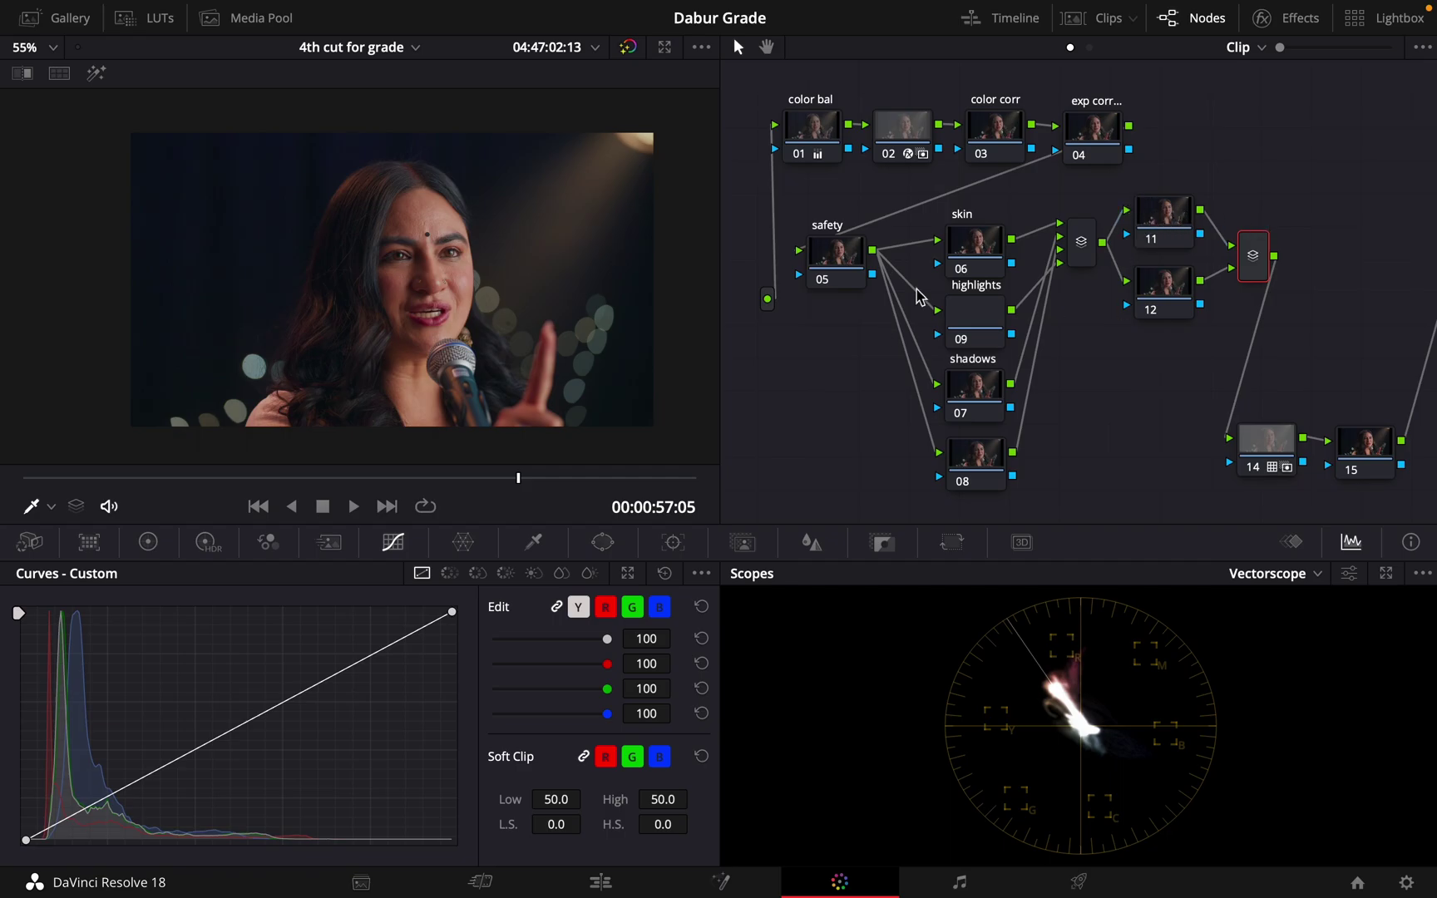
right_click(1254, 258)
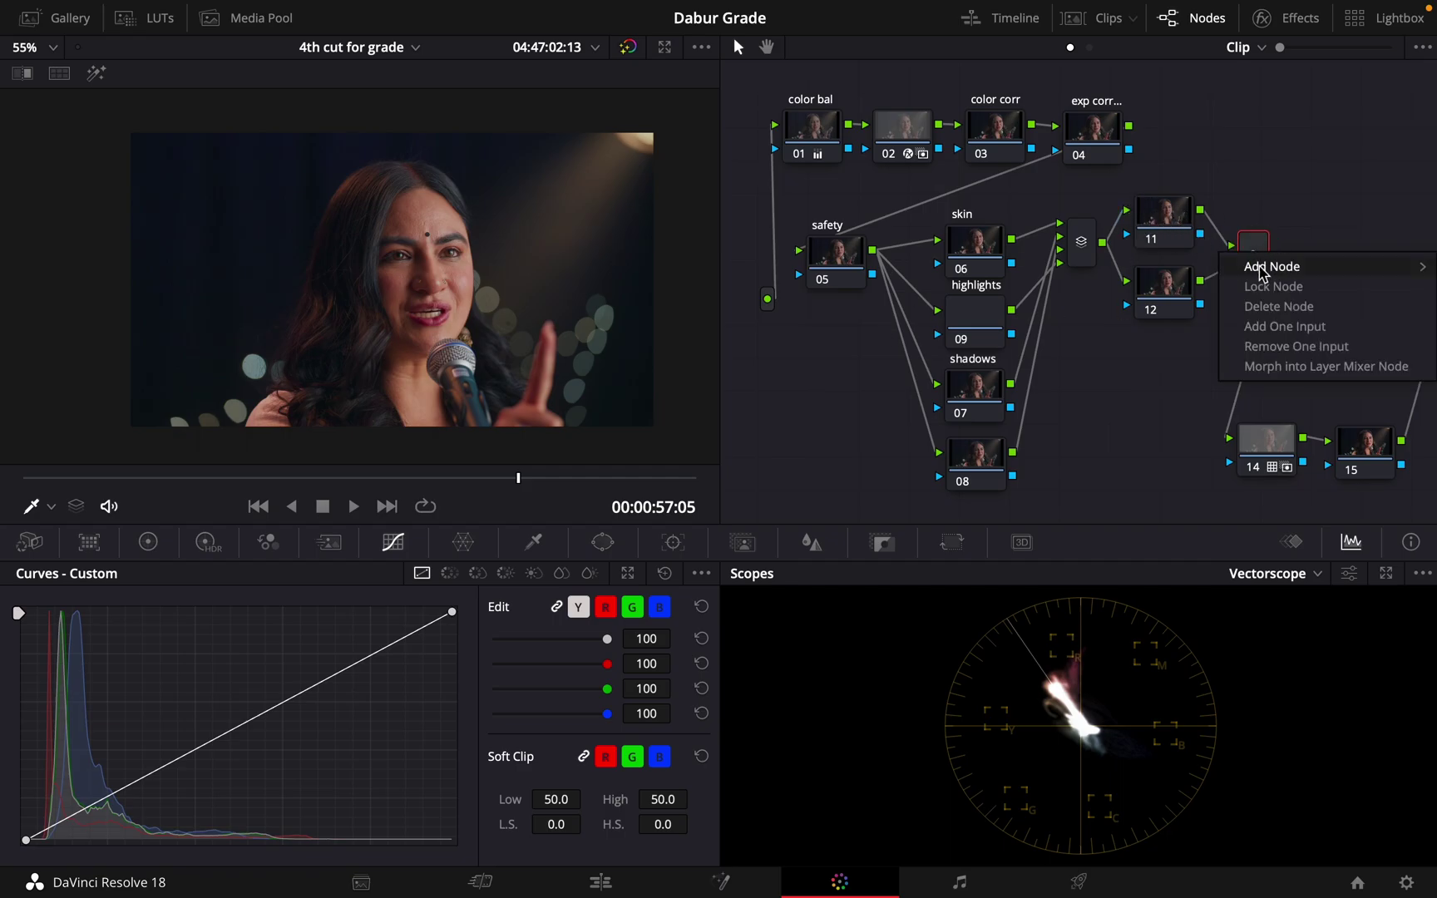
click(1281, 368)
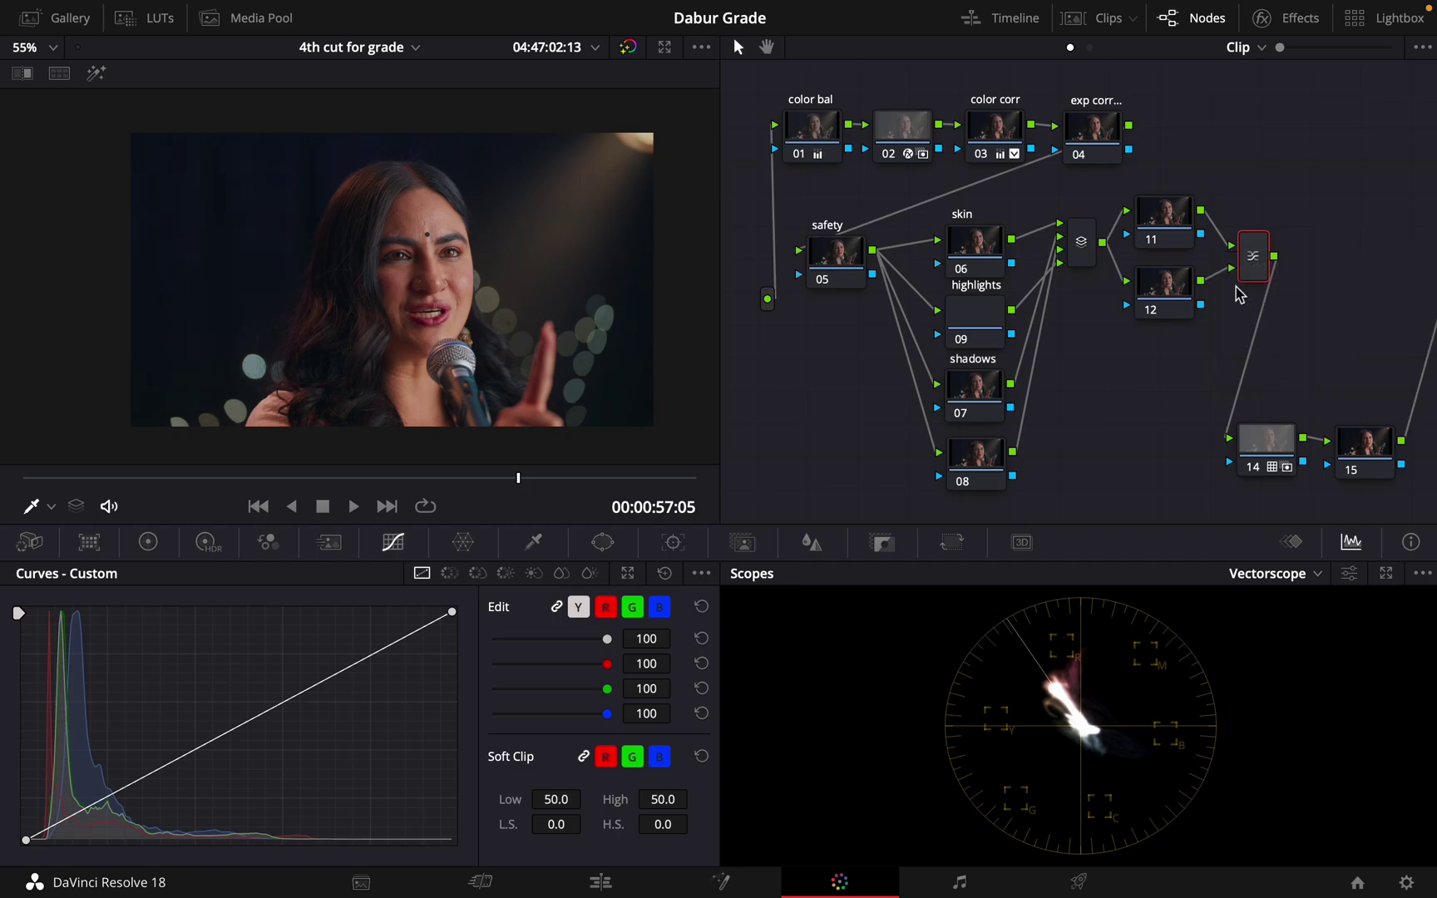
right_click(1255, 262)
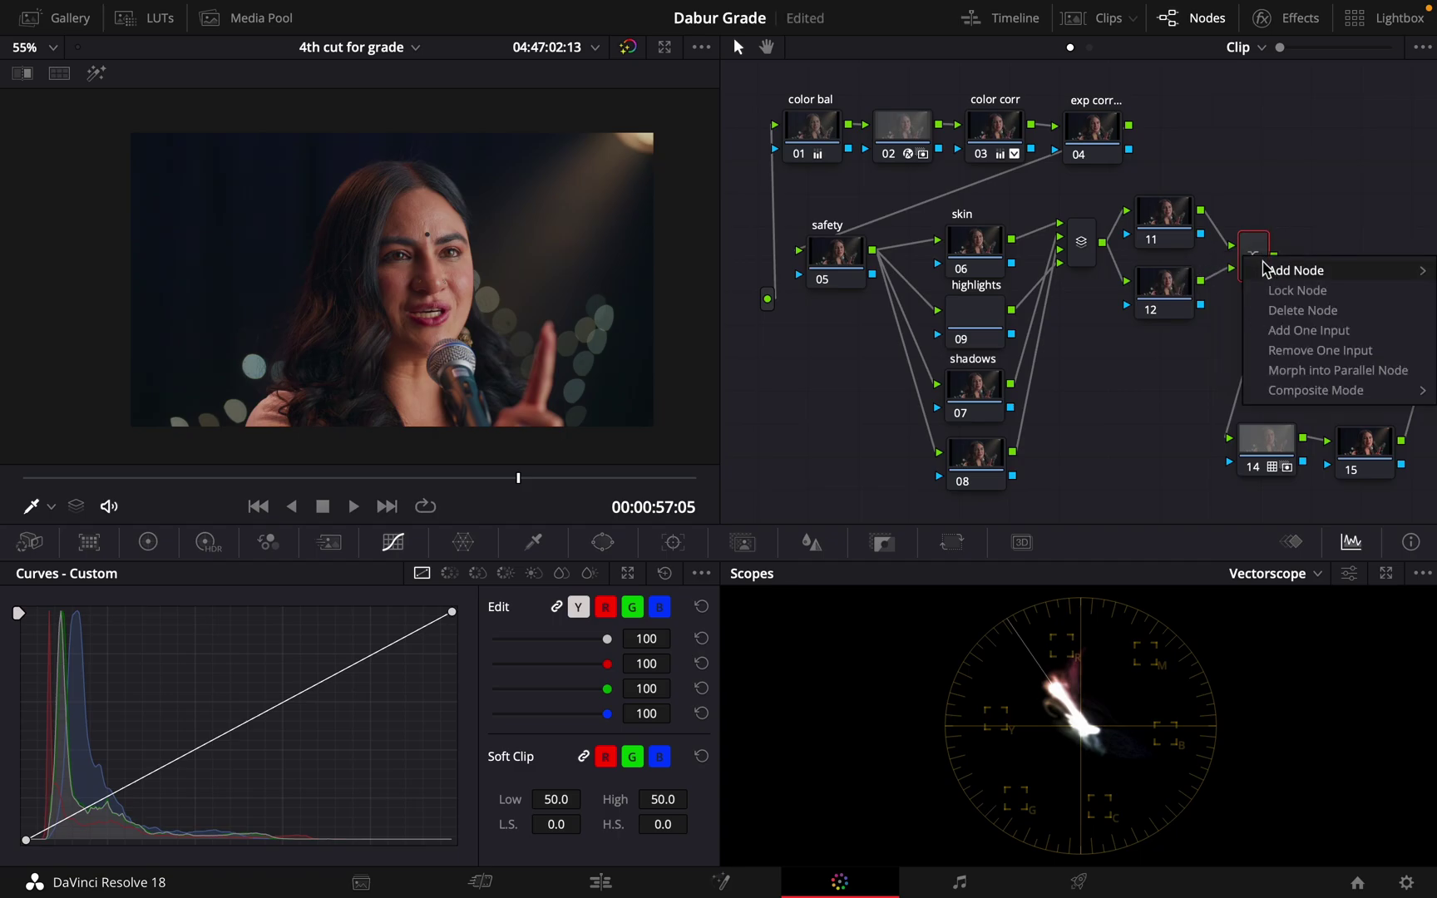
mouse_move(1300, 391)
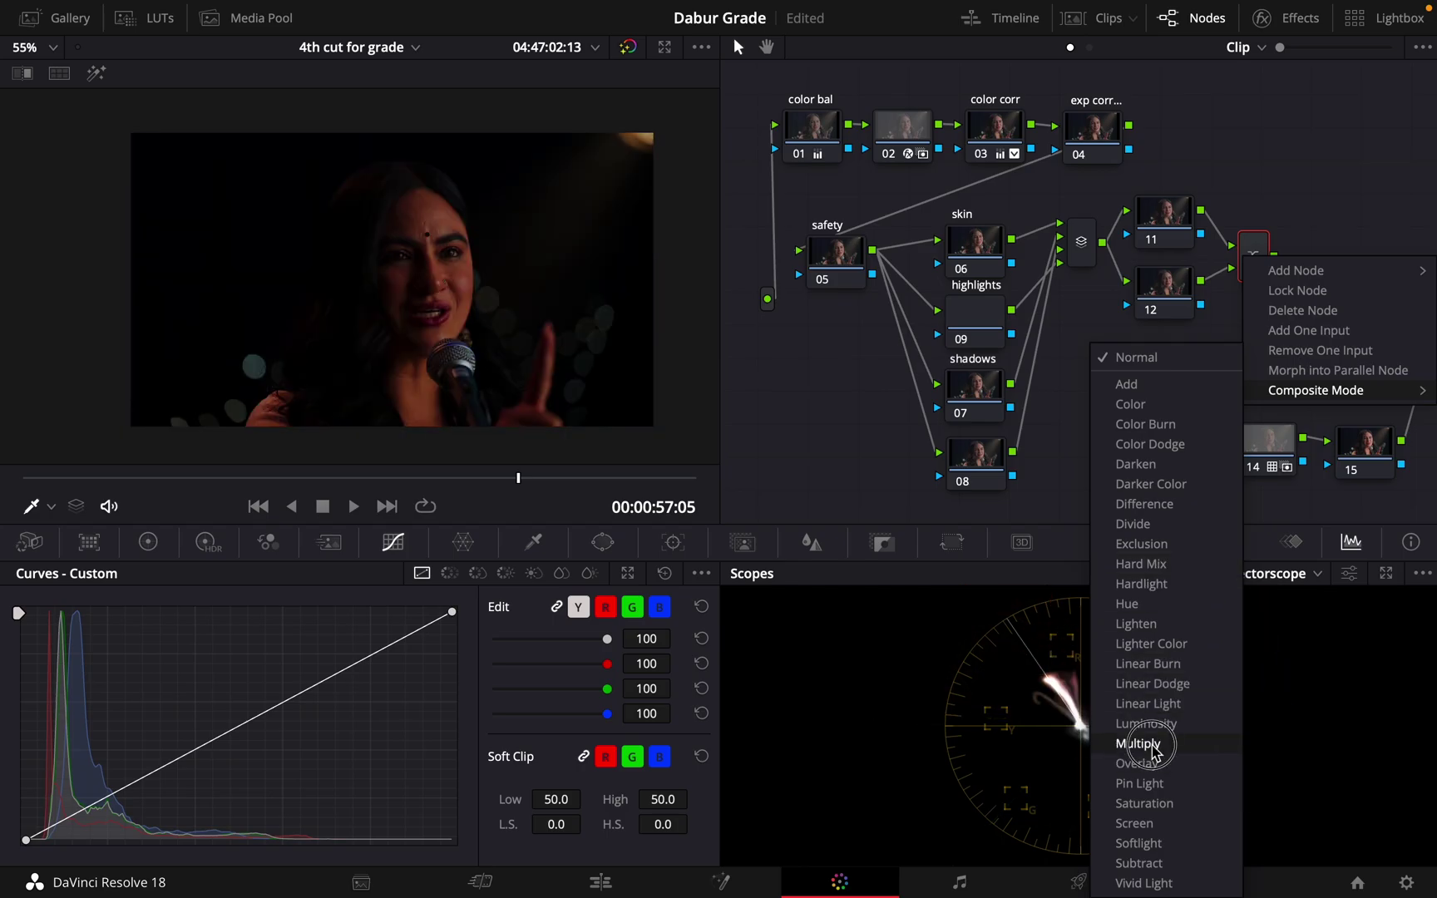
click(1146, 743)
Raise the black point of node 12's Custom curve to the maximum so the curve is flat.
click(1162, 295)
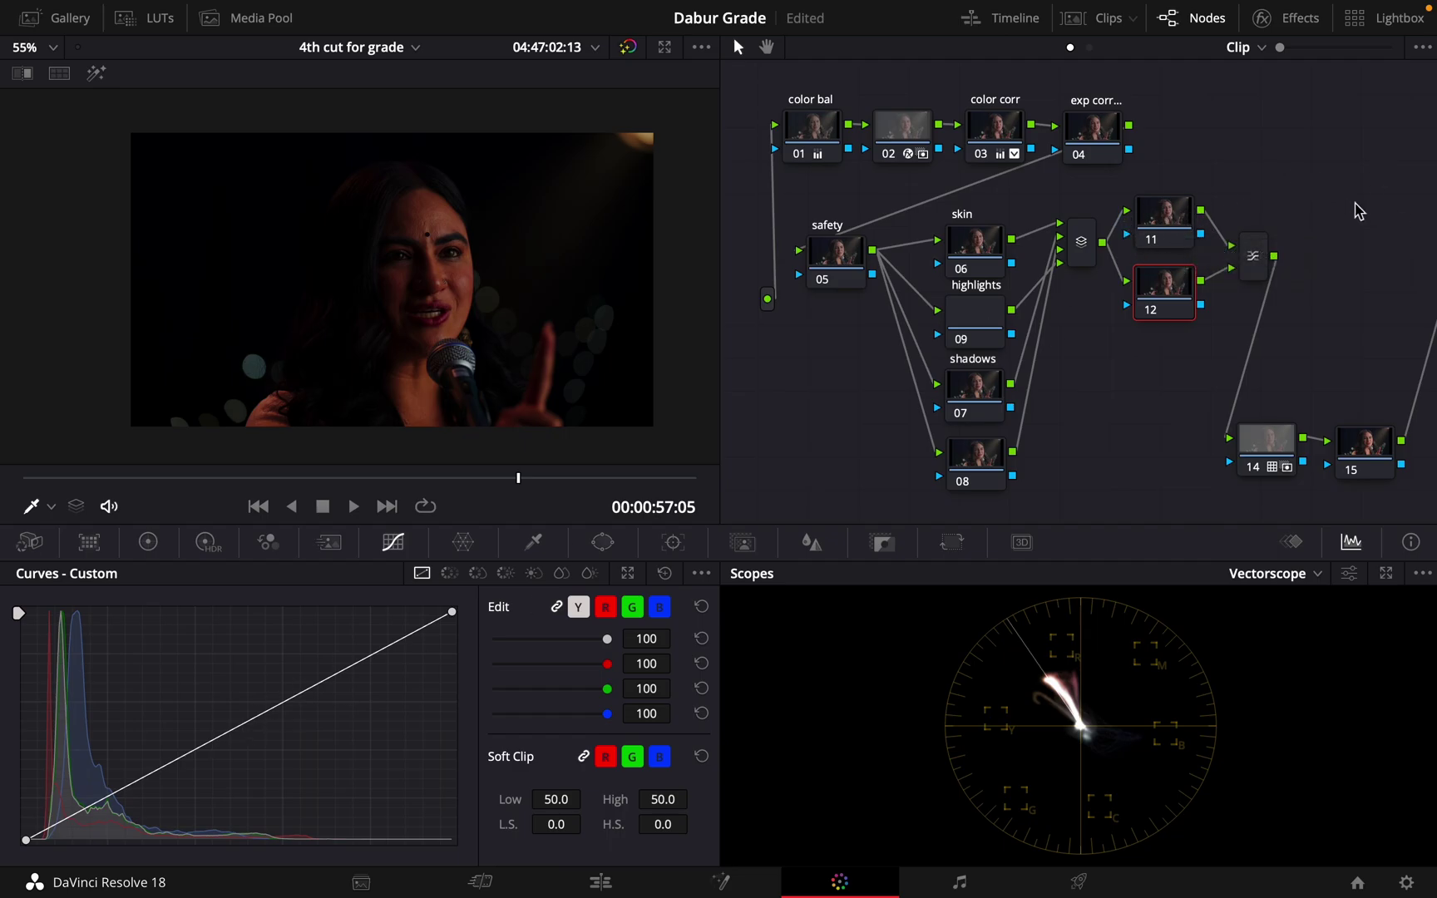
mouse_move(1161, 279)
mouse_down()
mouse_move(1159, 240)
mouse_move(1158, 282)
mouse_up()
drag(25, 842, 5, 524)
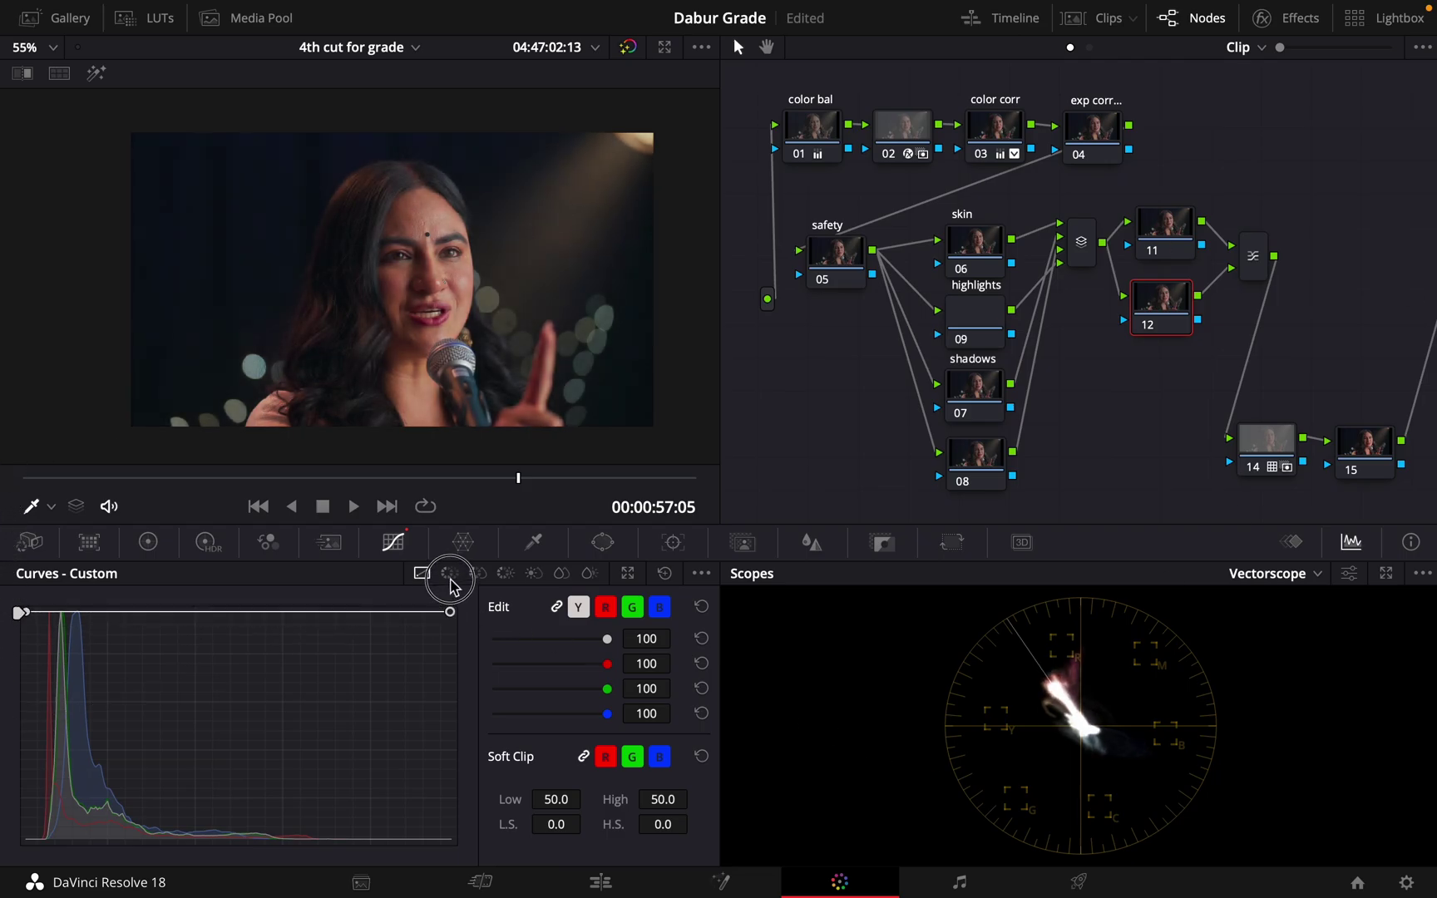
Switch between nodes 11 and 12 to compare their Custom curves, and try lowering the black point of node 12's flat curve.
click(1155, 242)
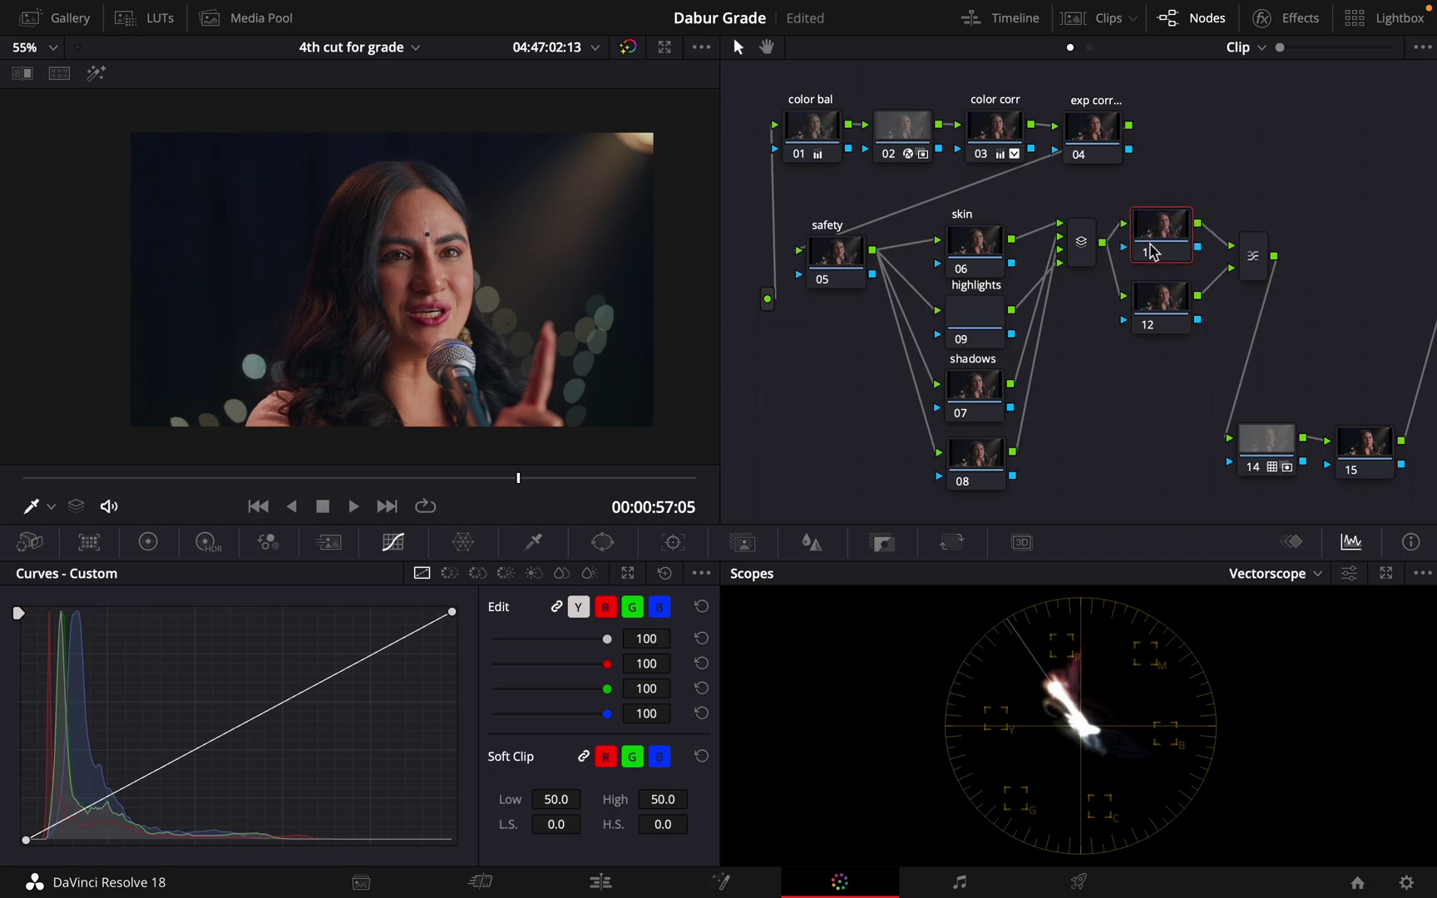
click(1165, 311)
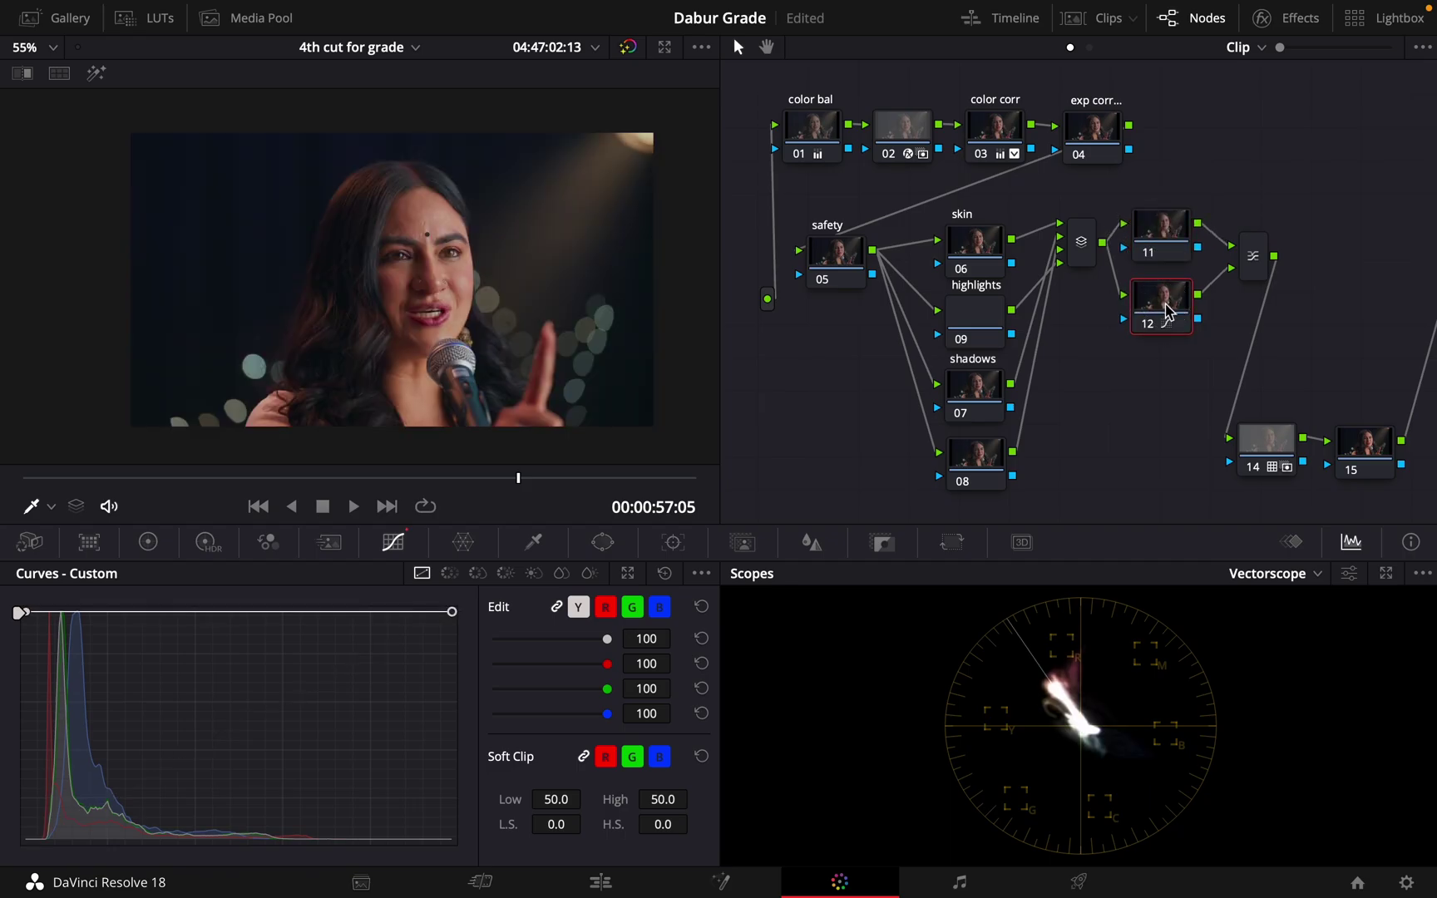
click(27, 613)
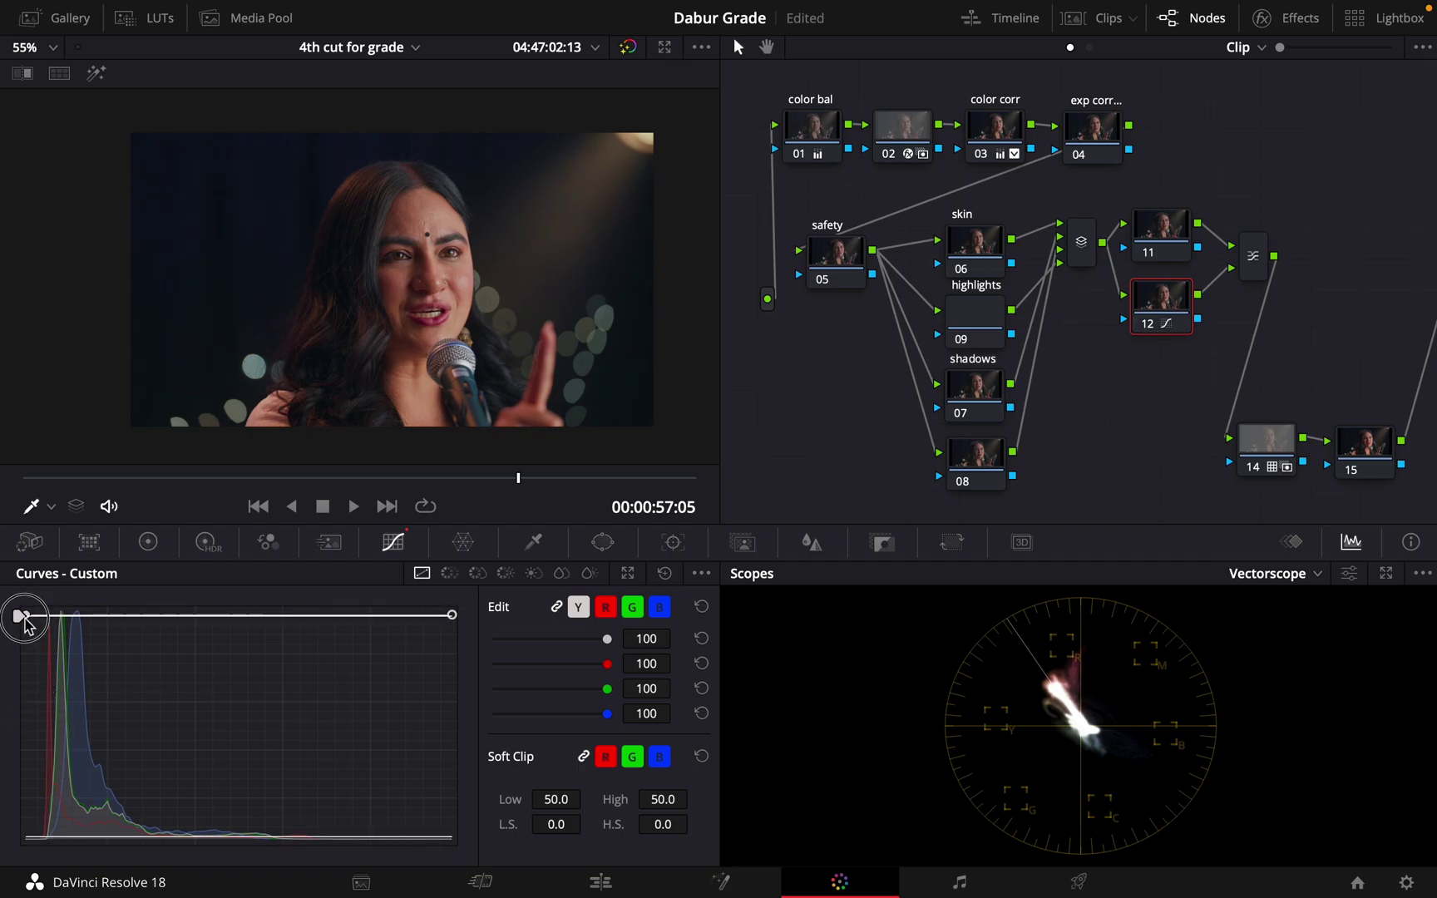
click(1169, 244)
click(1154, 302)
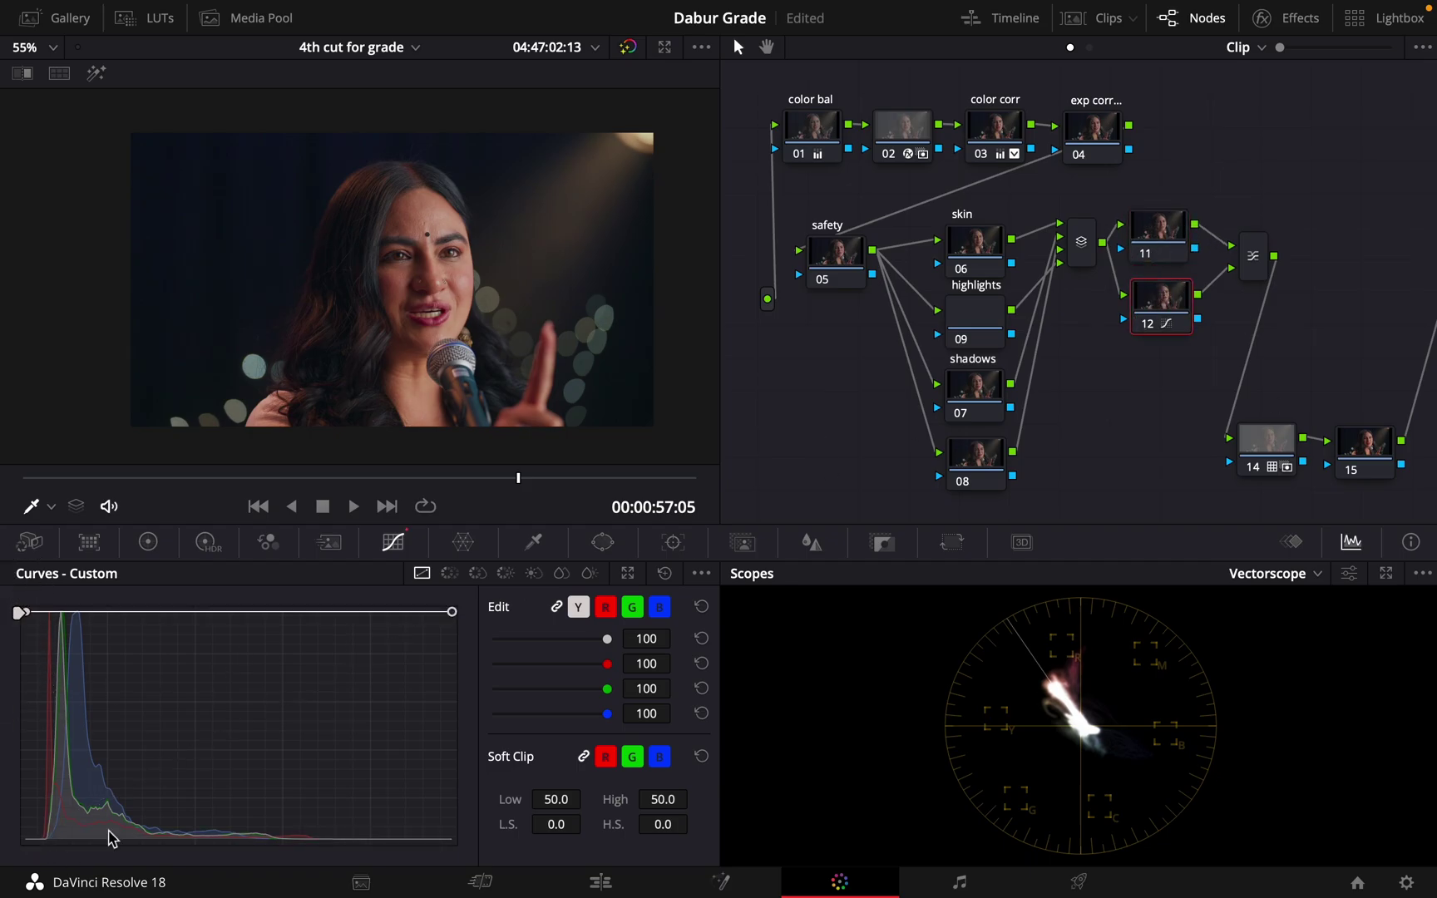
drag(28, 615, 34, 669)
click(471, 601)
Reset node 12's Custom curve and reshape it with the black point raised about halfway and a high control point in the shadows.
click(661, 574)
drag(27, 841, 94, 660)
click(1146, 325)
click(1146, 325)
click(1146, 324)
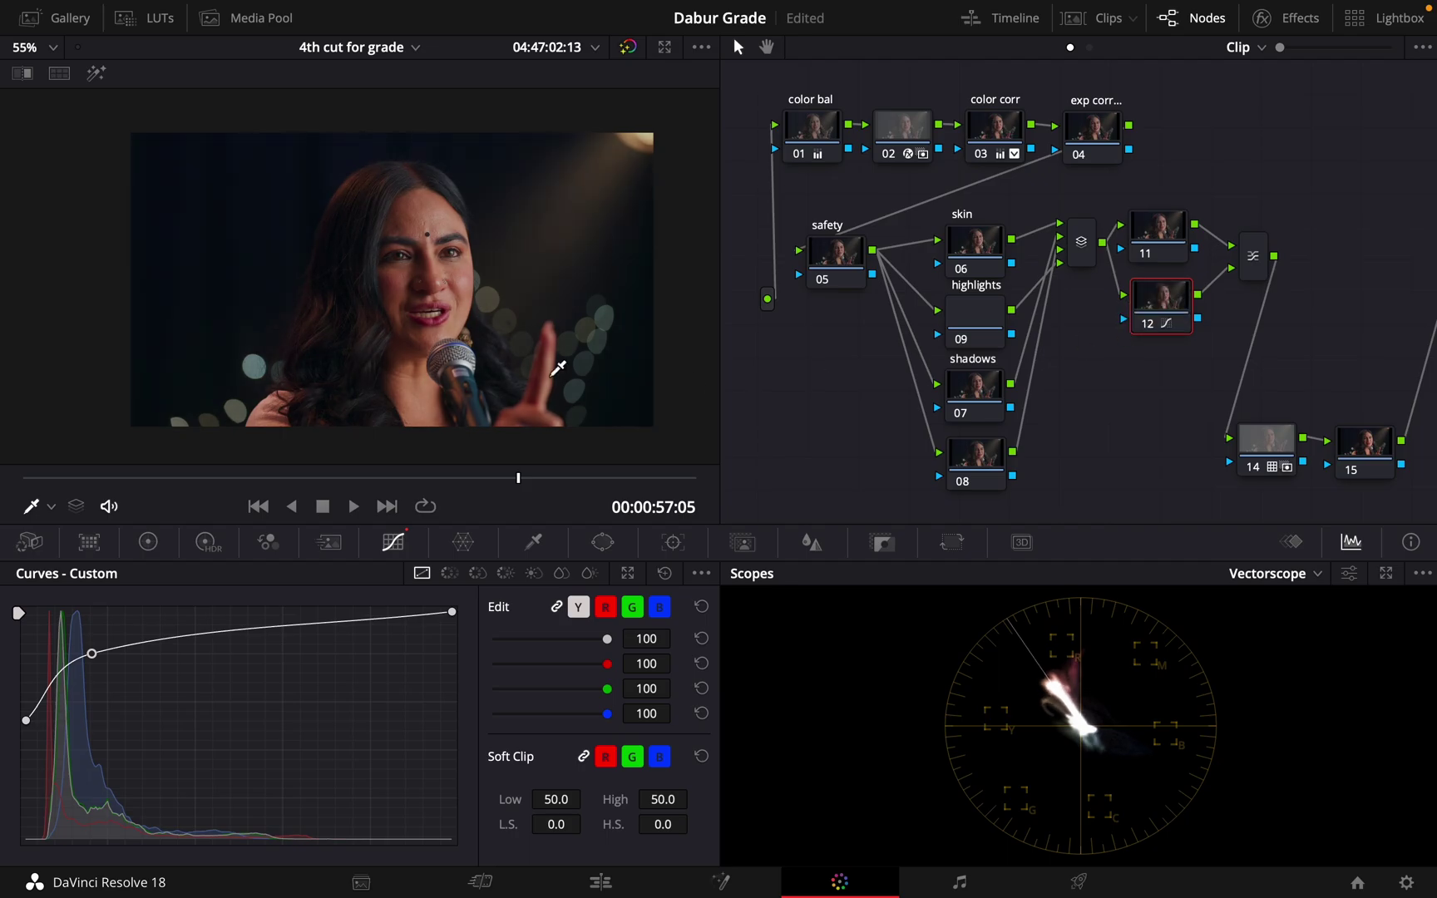
Examine the face up close and in the full frame, and switch node 12 off and on to compare its effect.
scroll(439, 298, up, 3)
drag(352, 308, 404, 428)
scroll(404, 428, down, 4)
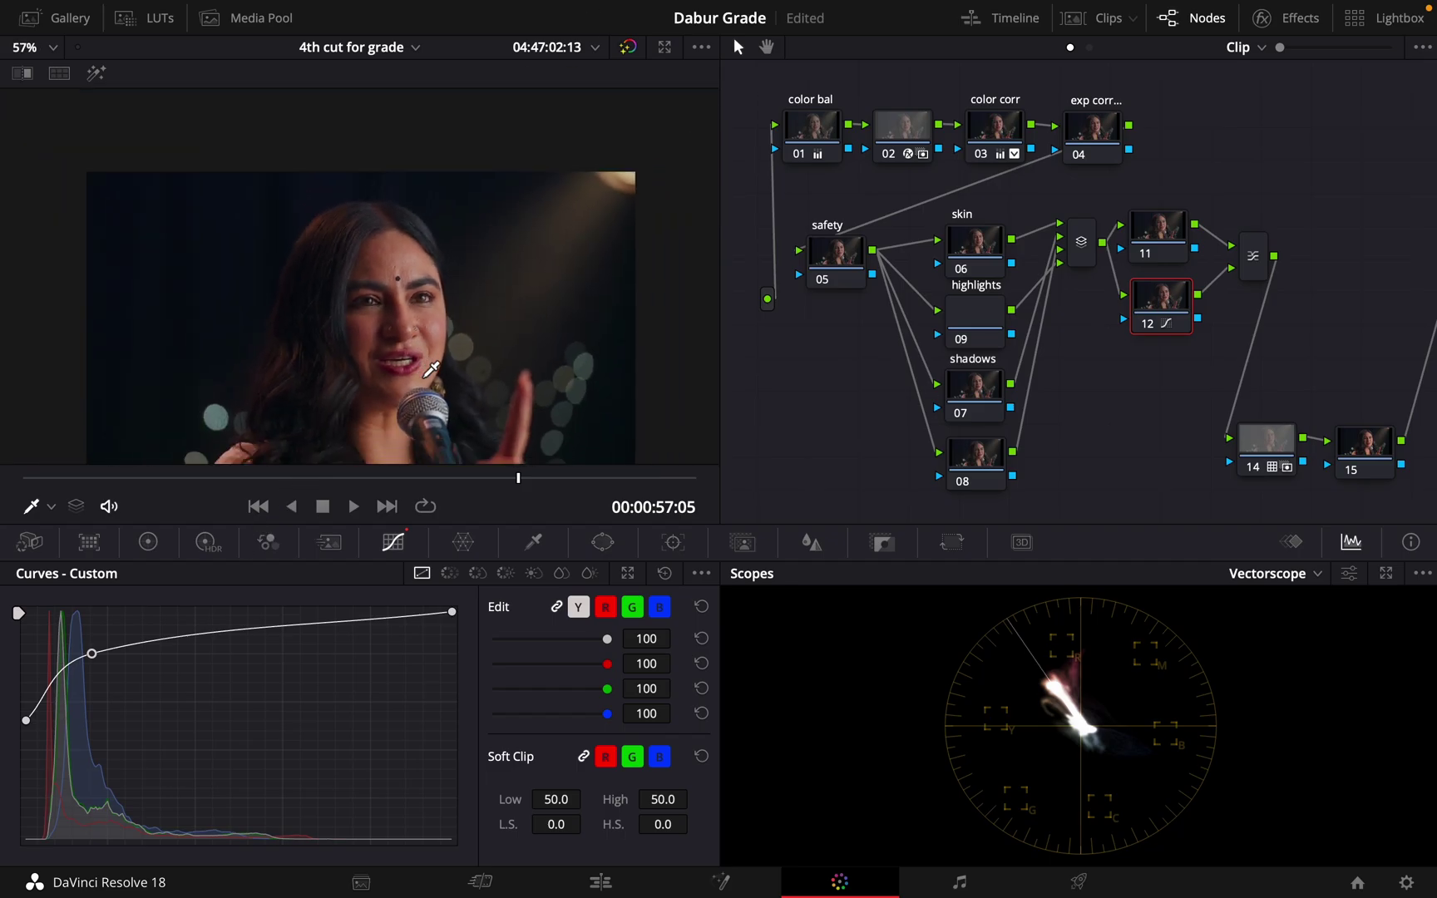
drag(476, 310, 480, 303)
click(1153, 327)
click(1153, 329)
click(1152, 330)
click(1151, 330)
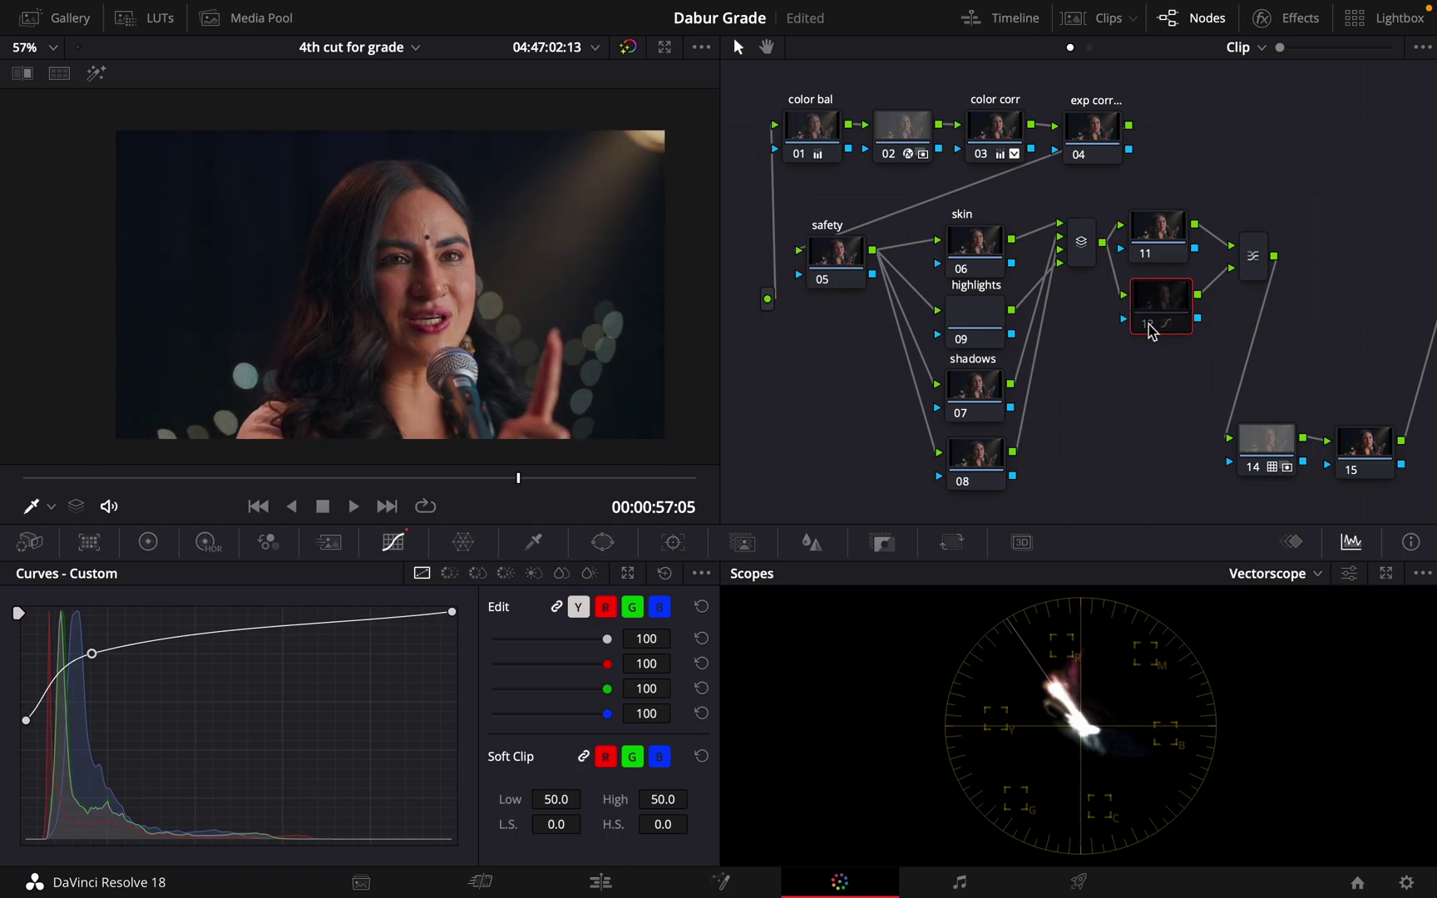
Set node 12's saturation to 7.80 in the primaries.
click(145, 540)
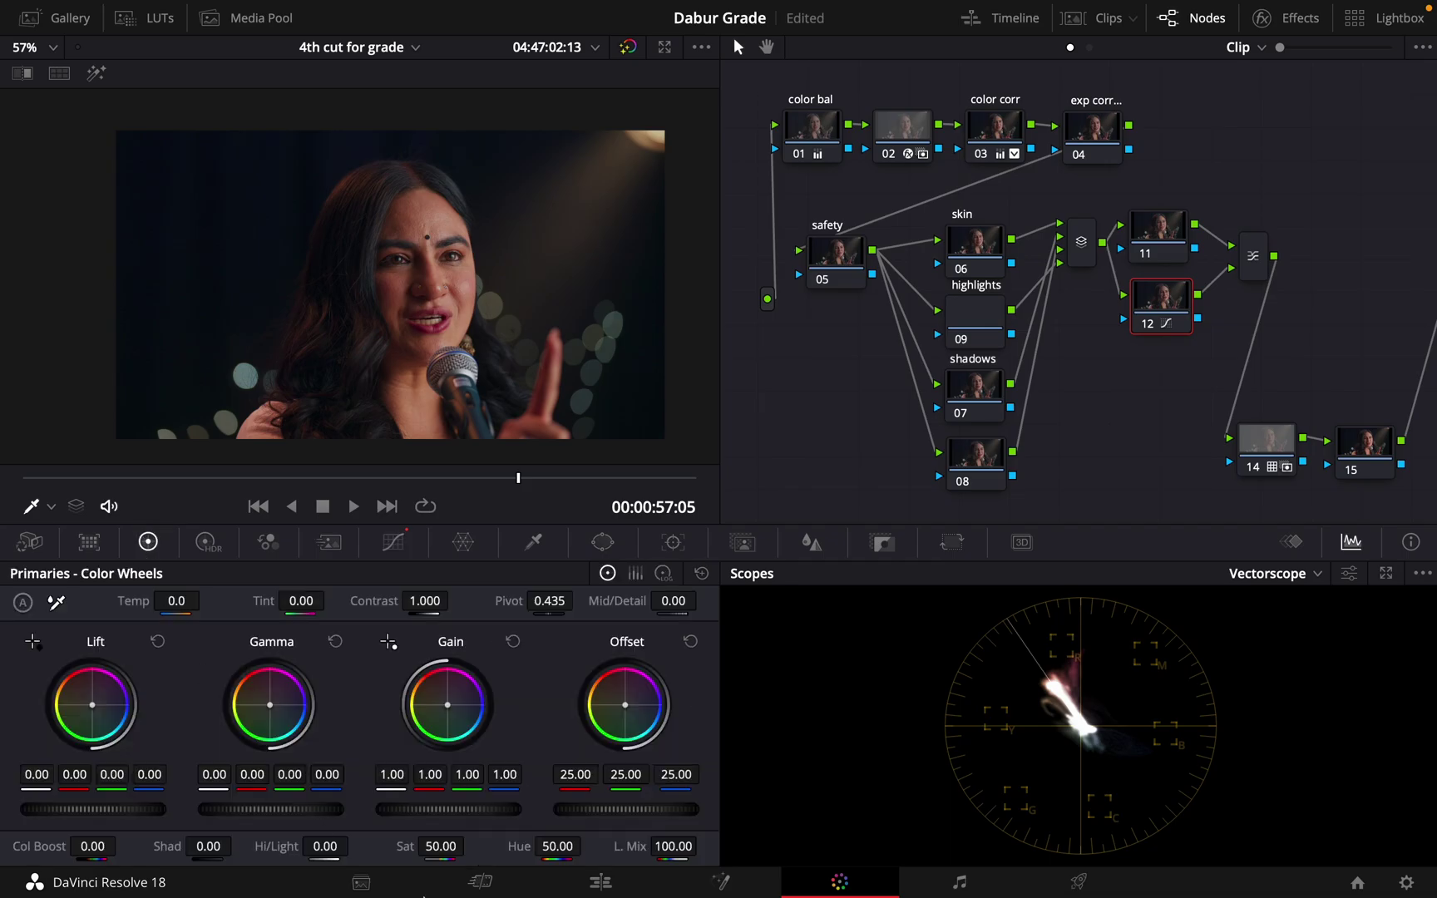
mouse_move(680, 451)
mouse_down()
mouse_move(81, 458)
mouse_move(719, 446)
mouse_move(558, 455)
mouse_move(598, 455)
mouse_up()
scroll(399, 428, up, 1)
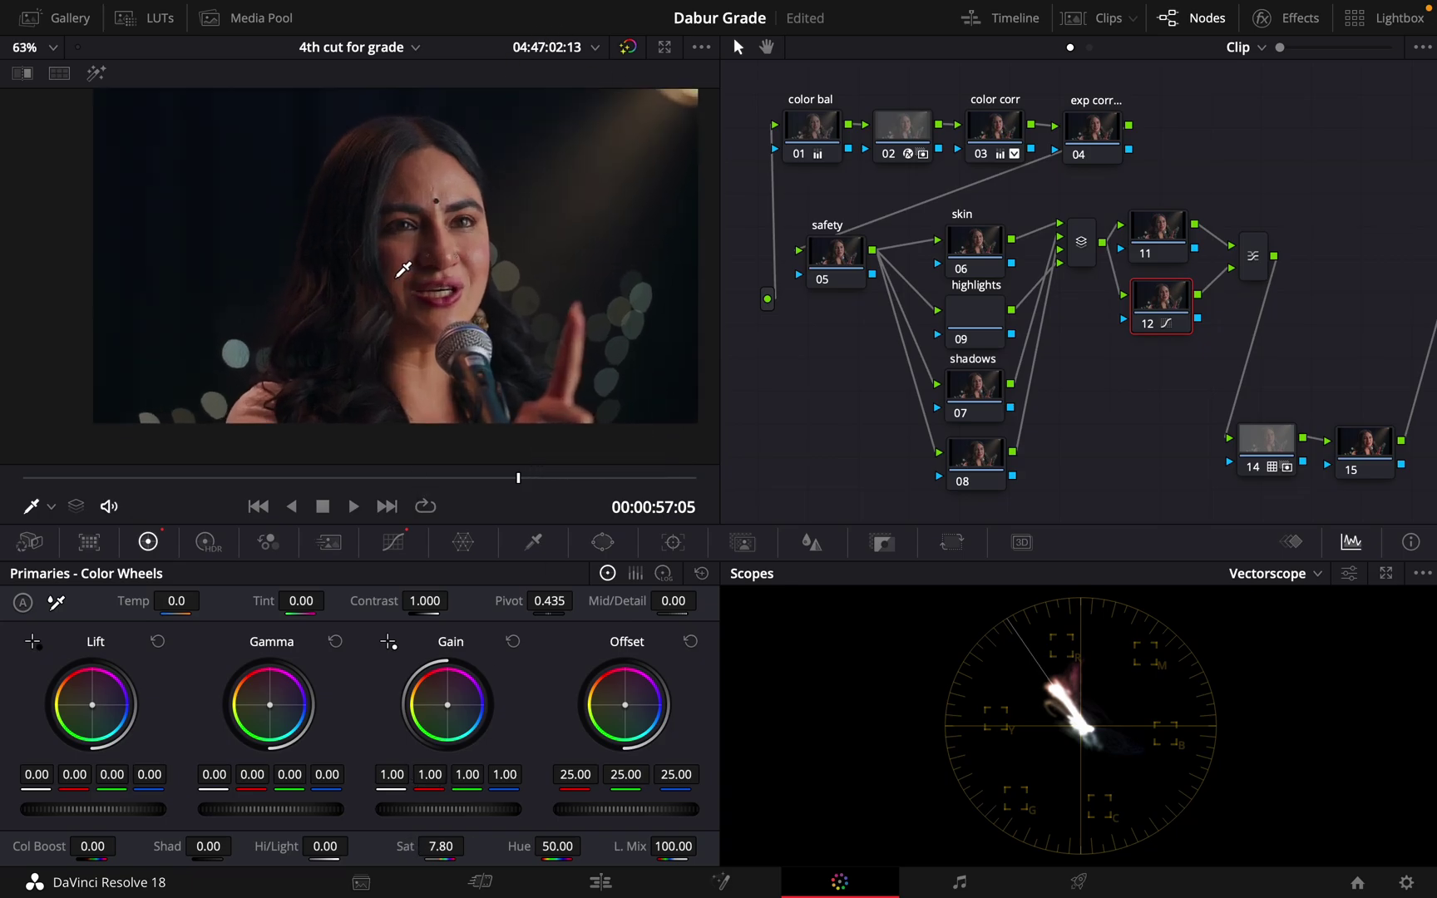
Try to tint node 12 toward teal with Offset values -51.72, 36.72 and 106.31, and reset the Offset.
mouse_move(624, 704)
mouse_down()
mouse_move(731, 706)
mouse_move(811, 206)
mouse_move(717, 465)
mouse_up()
scroll(417, 183, down, 1)
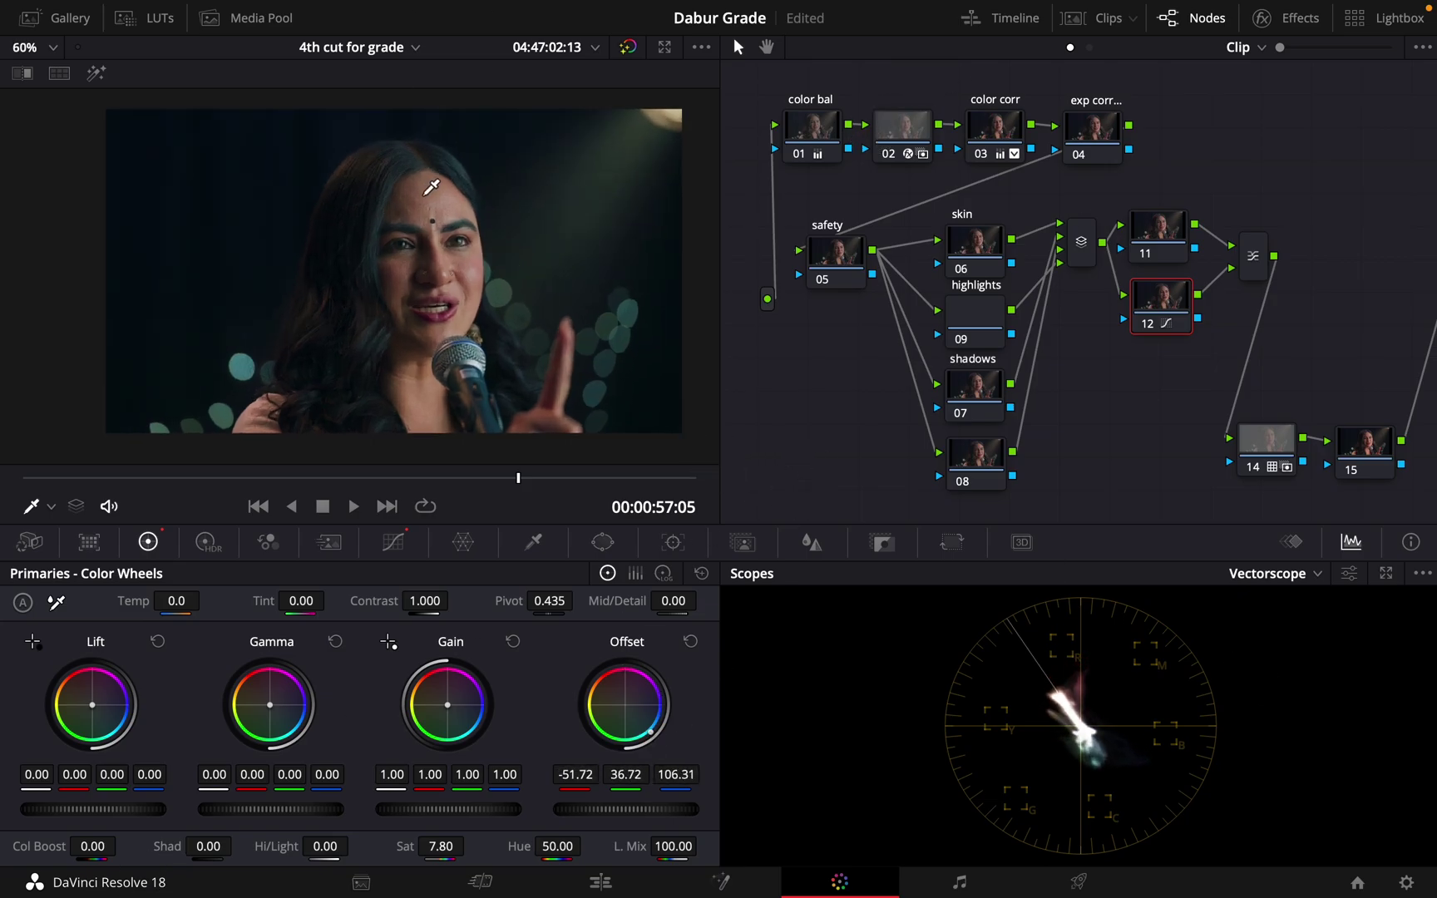
click(690, 641)
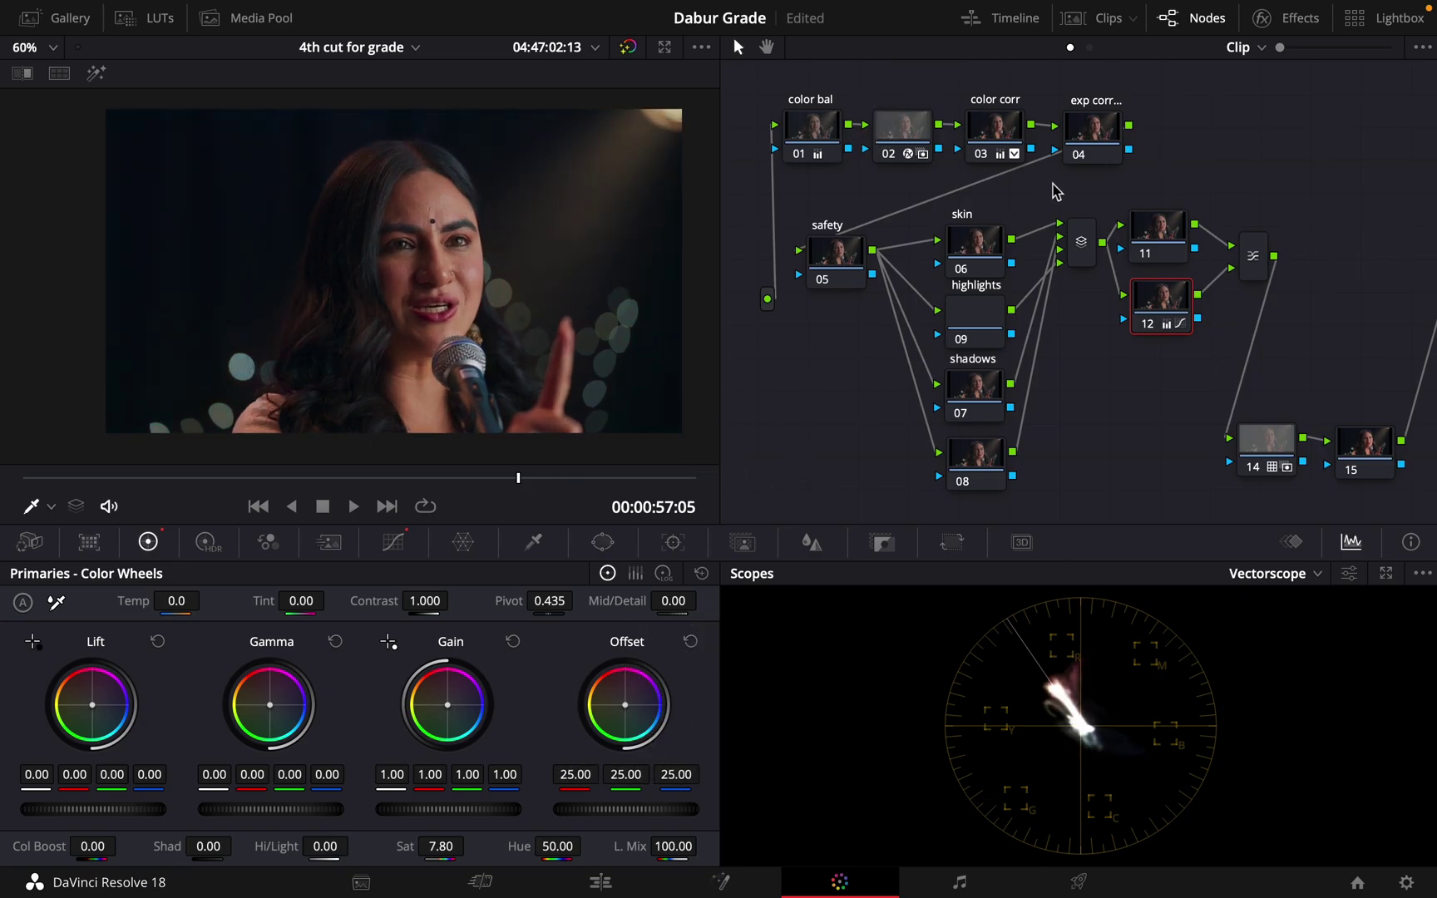
Rearrange nodes 11 and 12 between the two mixer nodes.
drag(1181, 297, 1173, 306)
drag(1158, 246, 1152, 247)
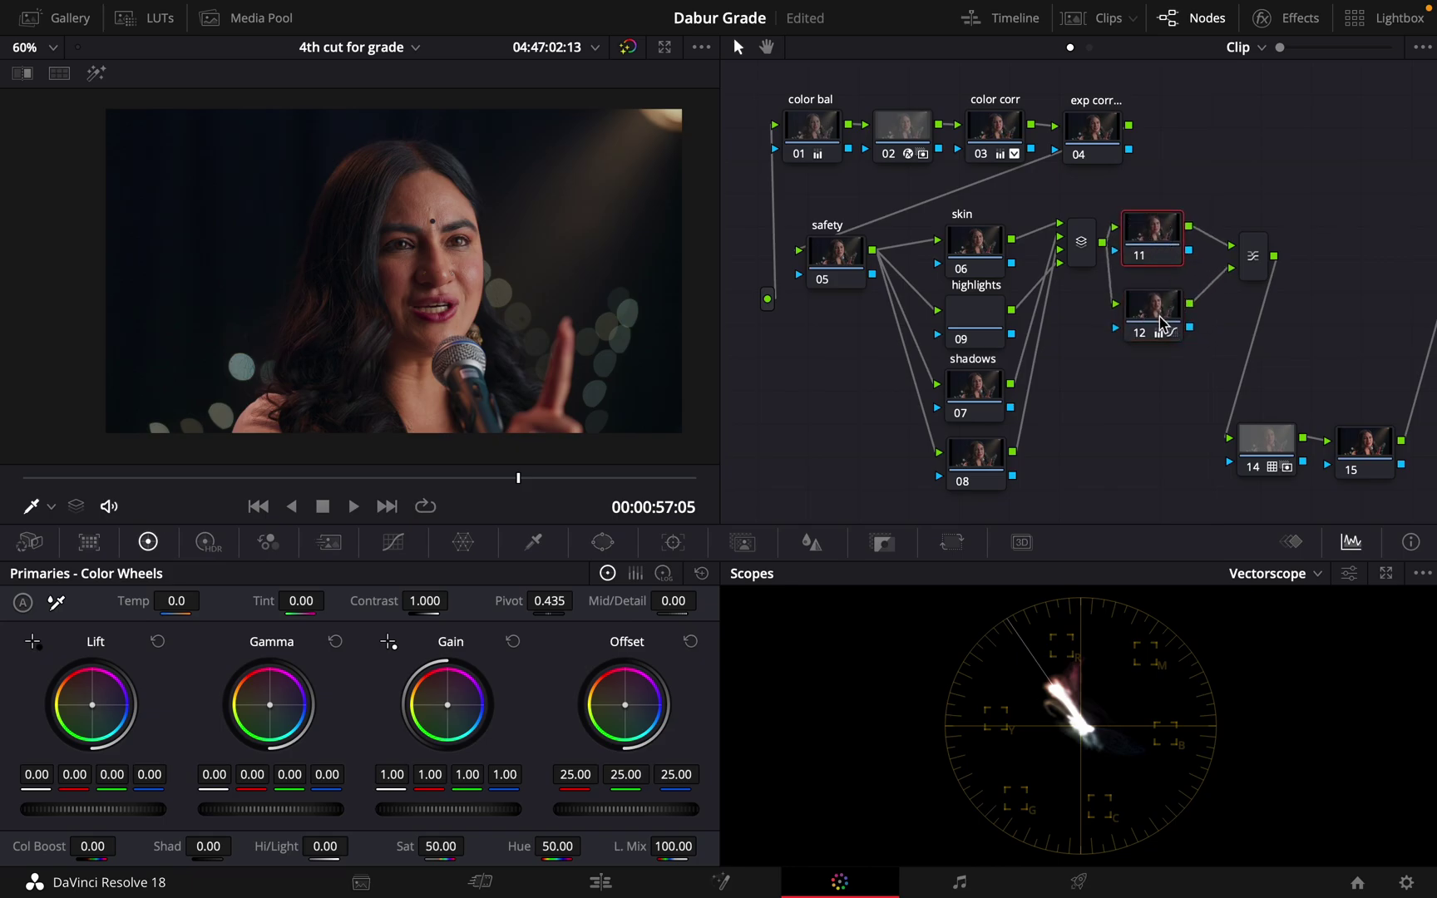
drag(1144, 311, 1149, 312)
drag(1148, 243, 1157, 251)
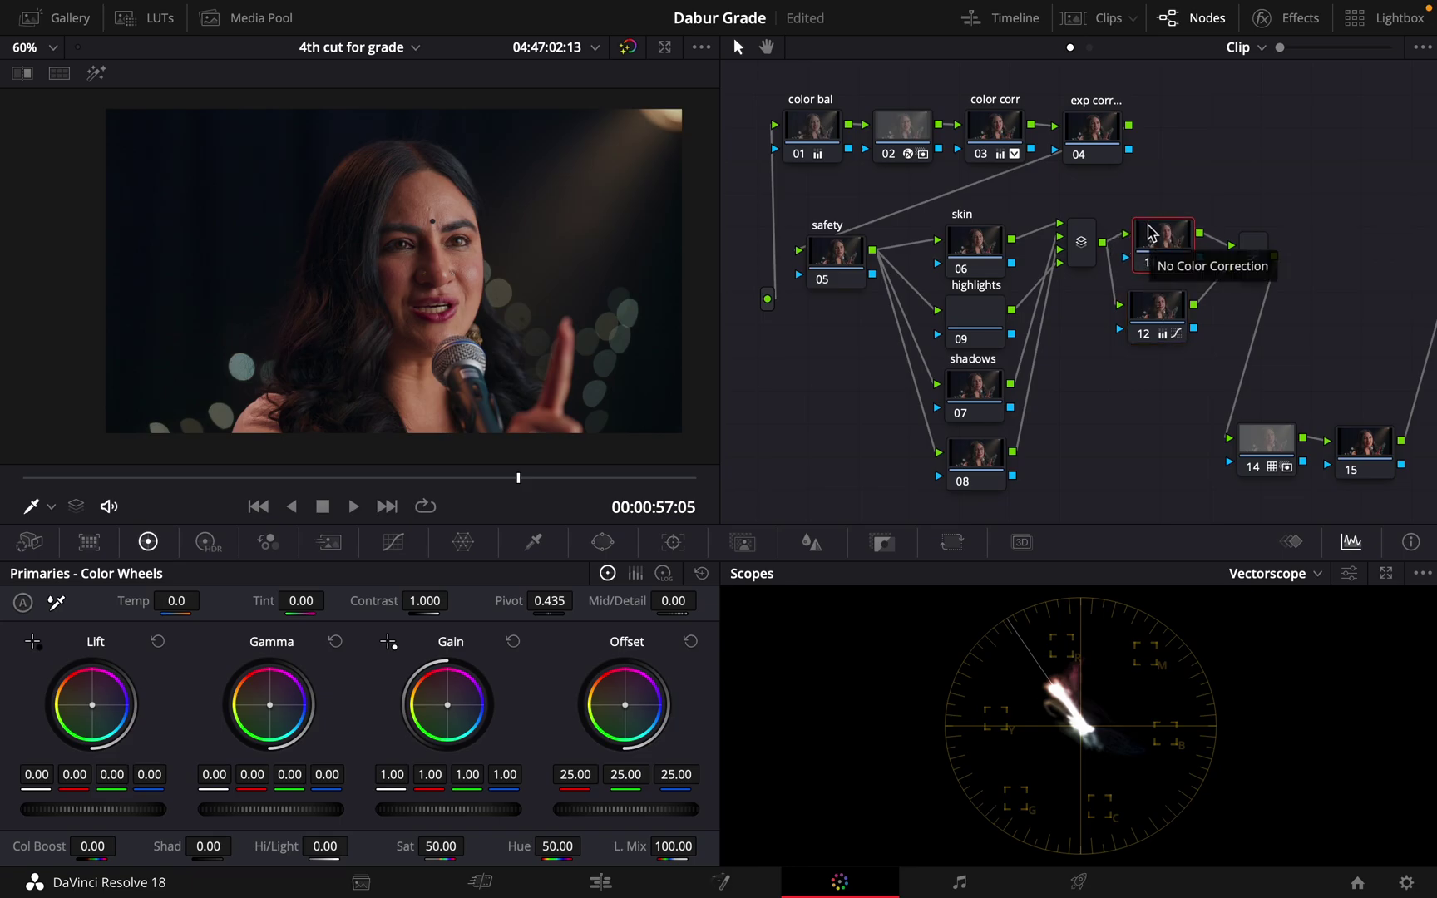
Disable and re-enable node 12 to compare the image with and without the Multiply layer adjustments.
click(1149, 341)
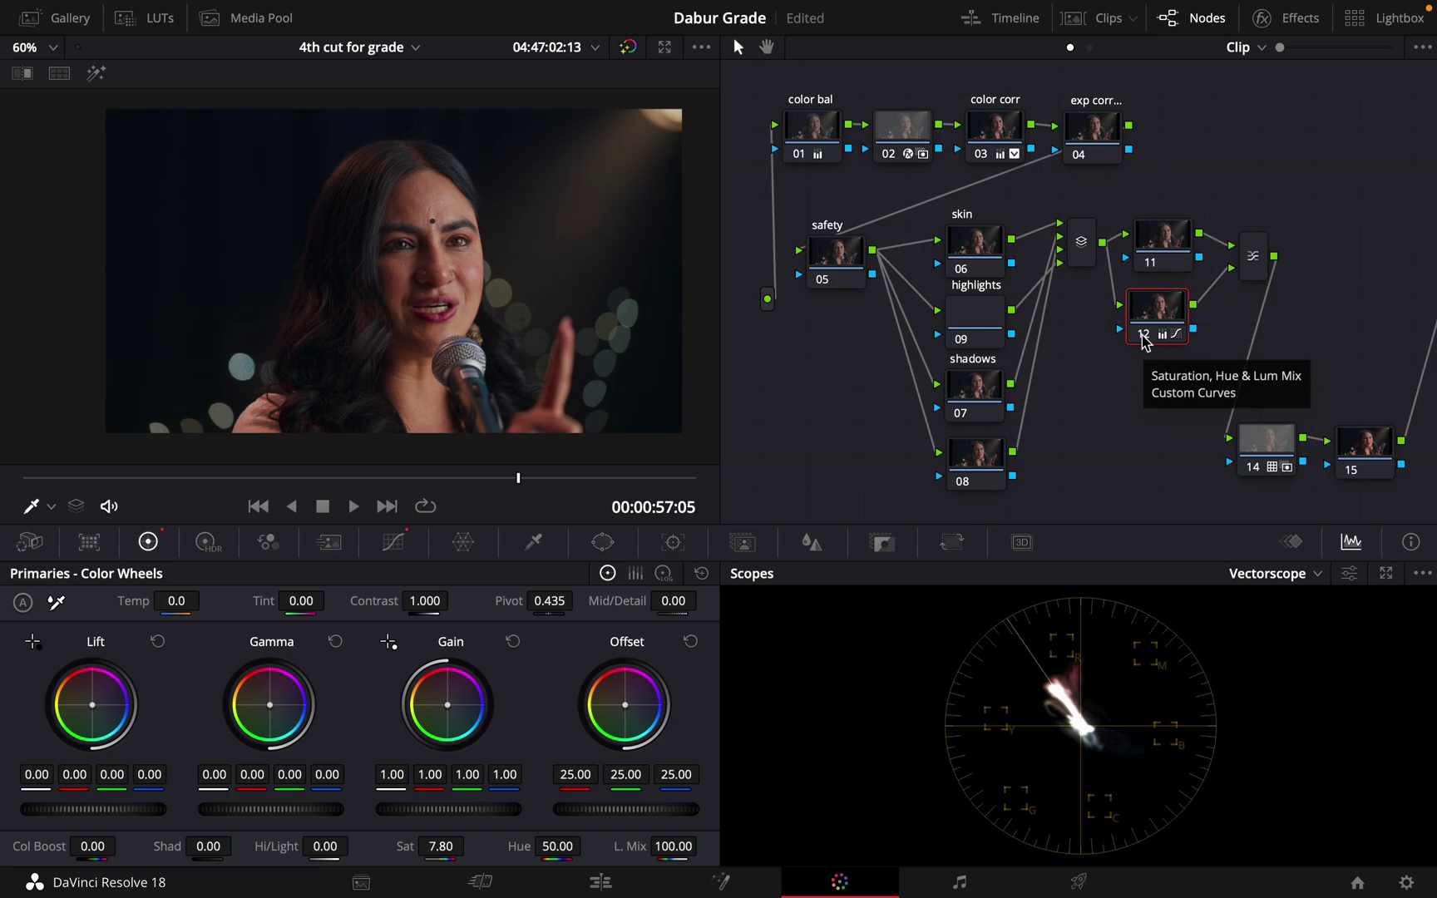
key(ctrl+d)
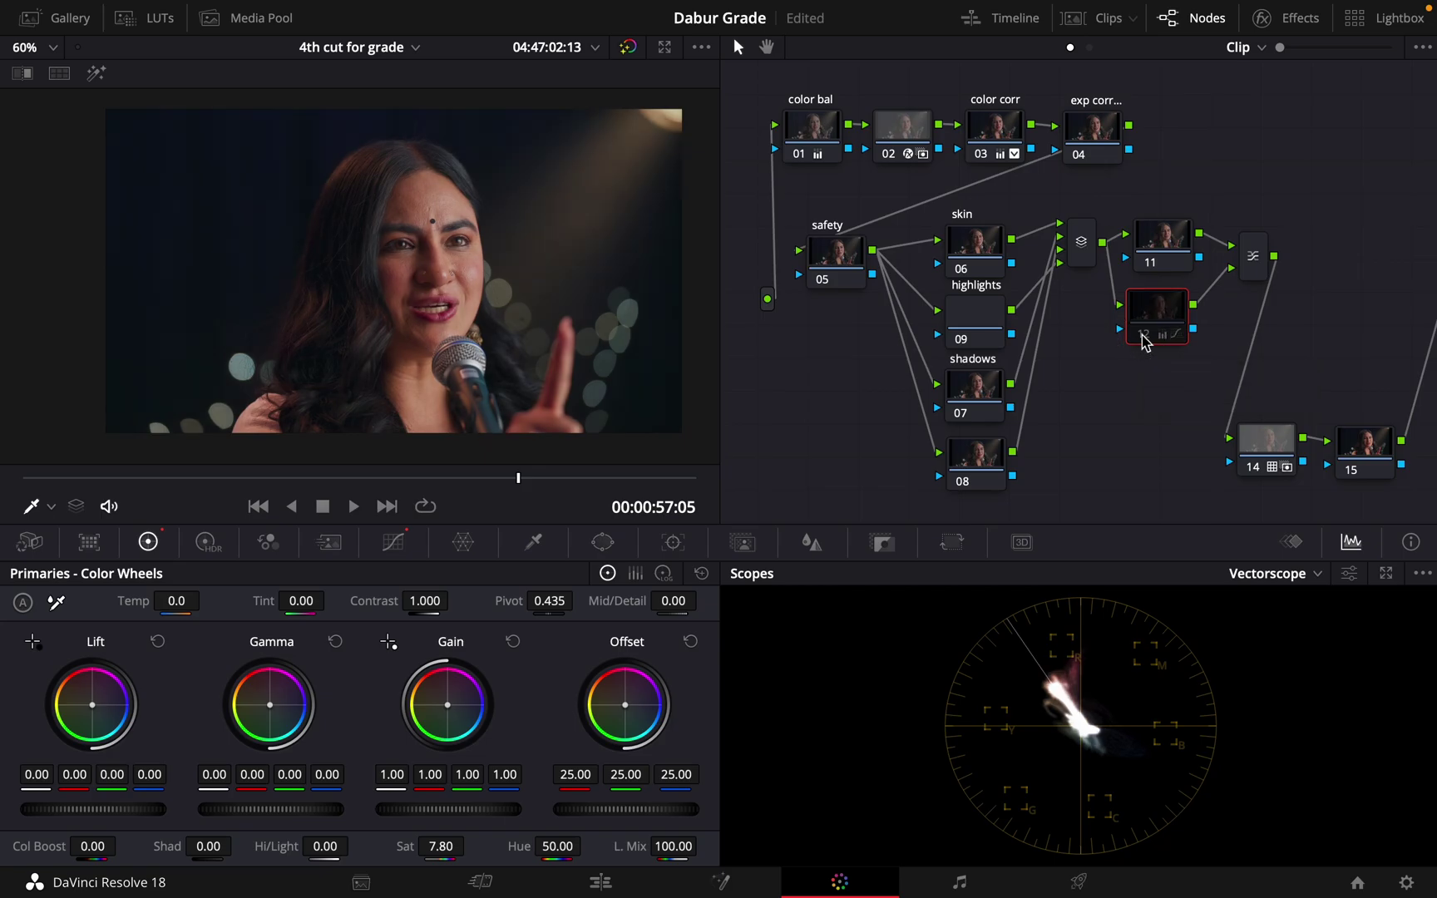
key(ctrl+d)
Line up node 12 beneath node 11 and keep node 12 selected.
drag(1163, 247, 1156, 247)
drag(1164, 302, 1163, 293)
click(1145, 324)
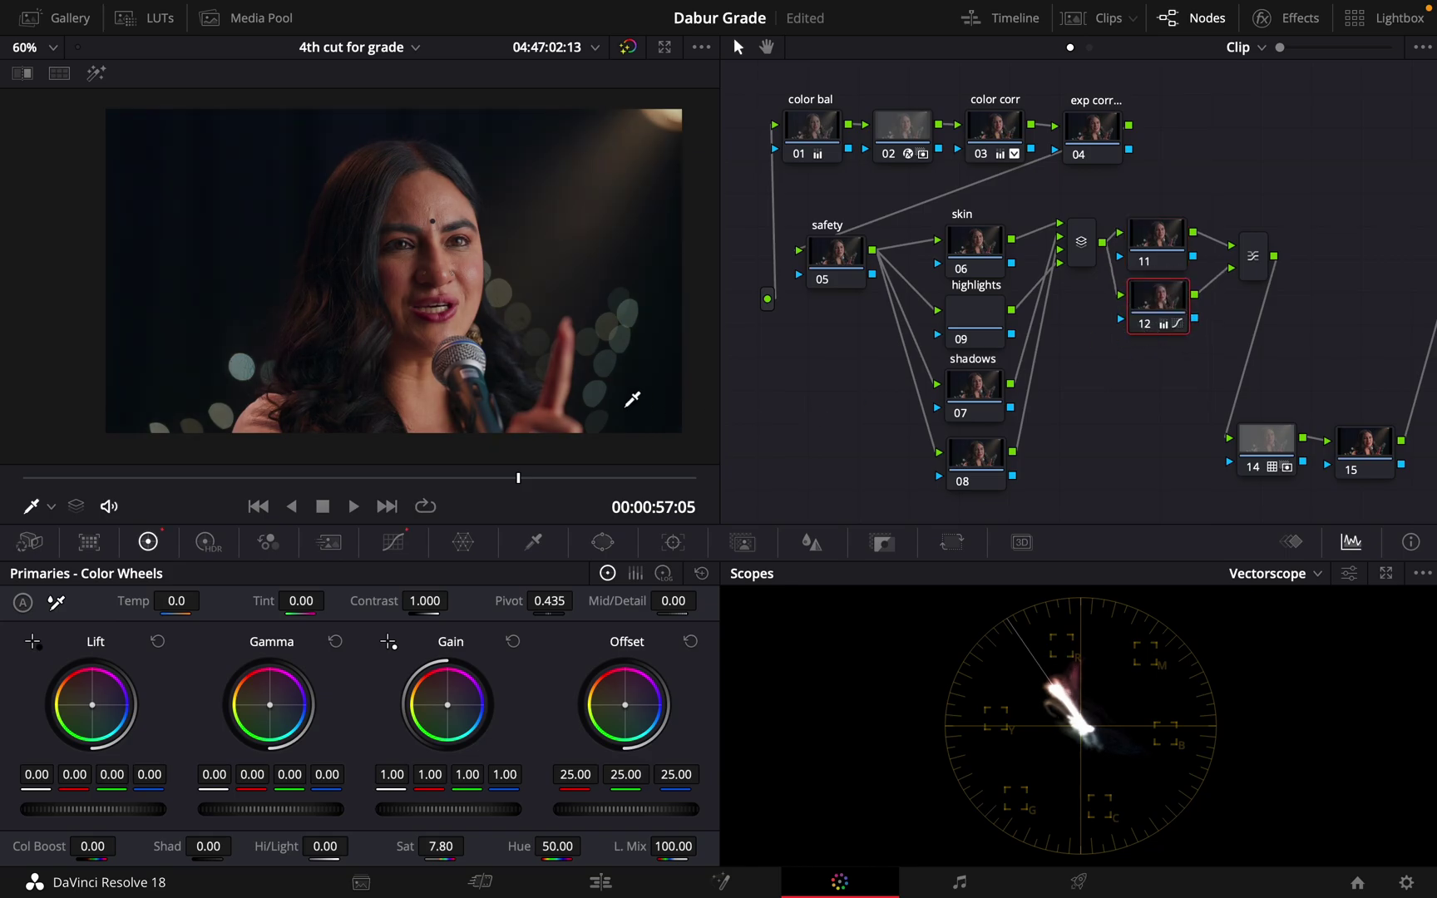
Review node 12's Custom curve and its effect on the face and the whole frame.
scroll(532, 299, up, 3)
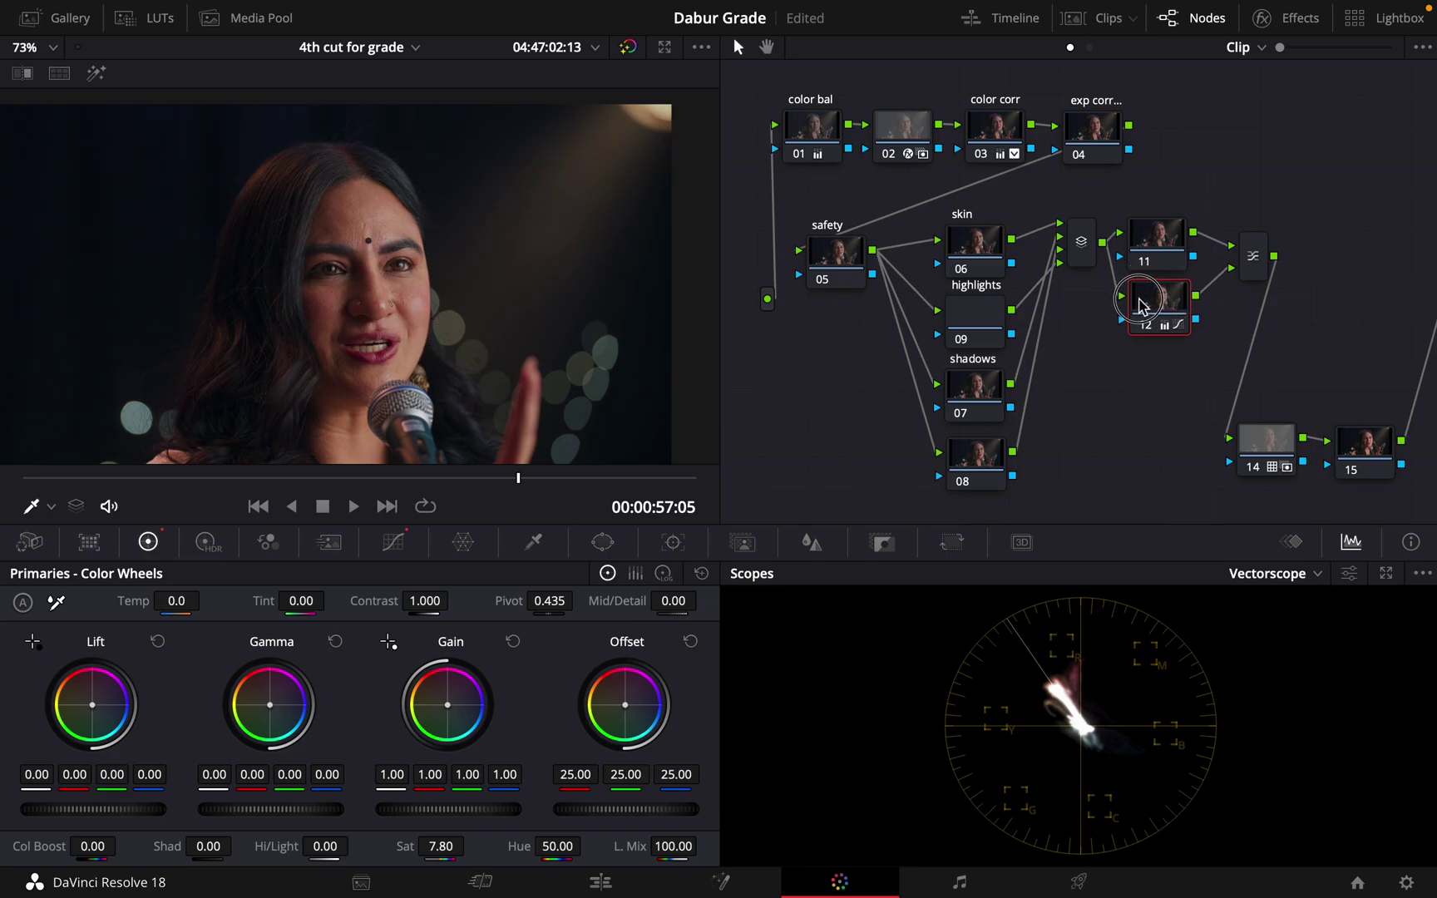
click(402, 548)
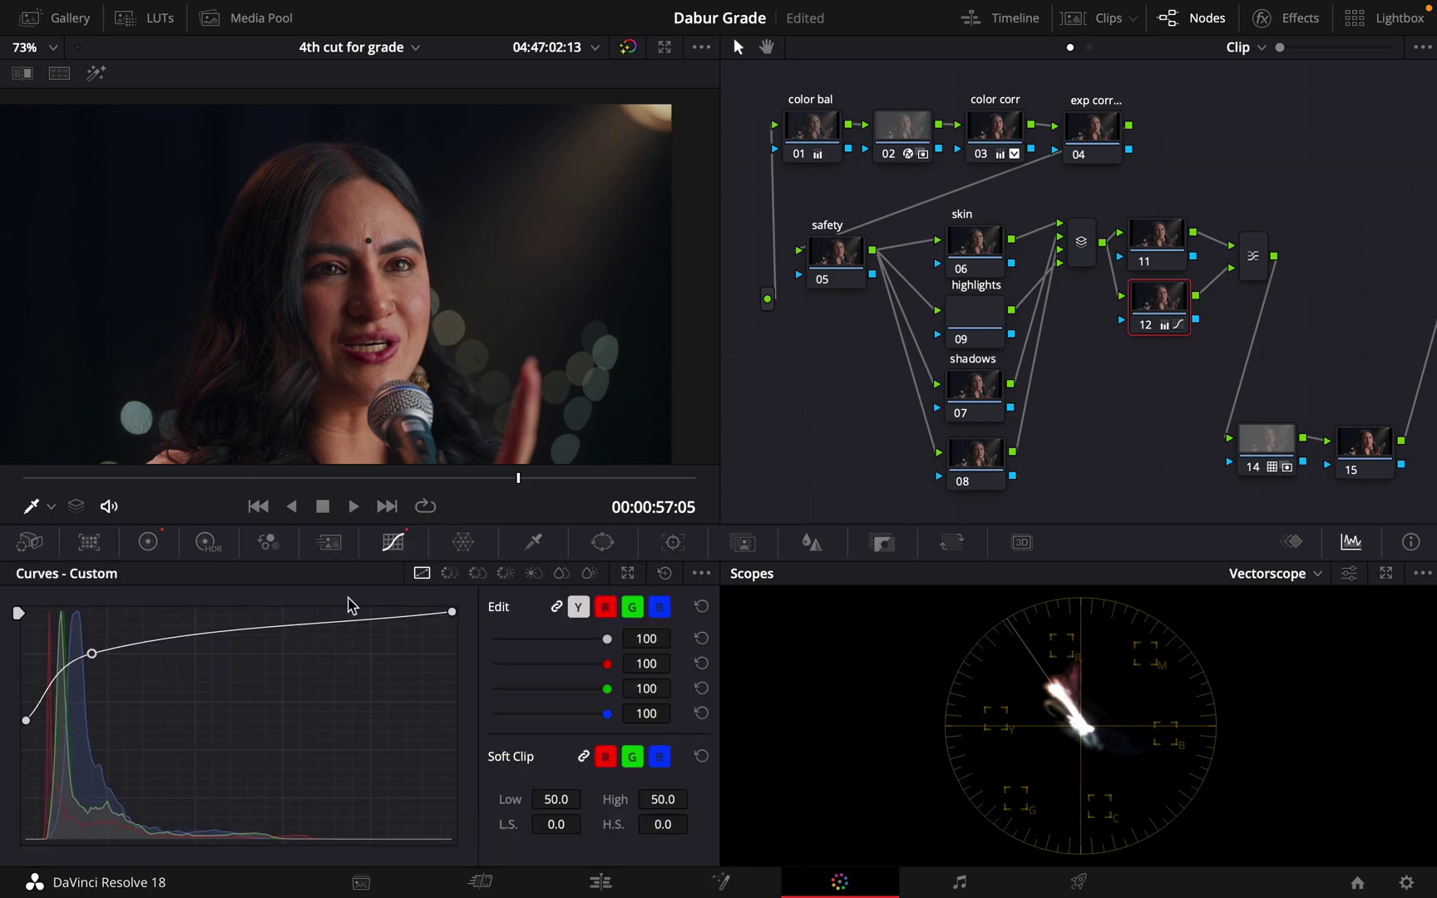
scroll(394, 296, down, 3)
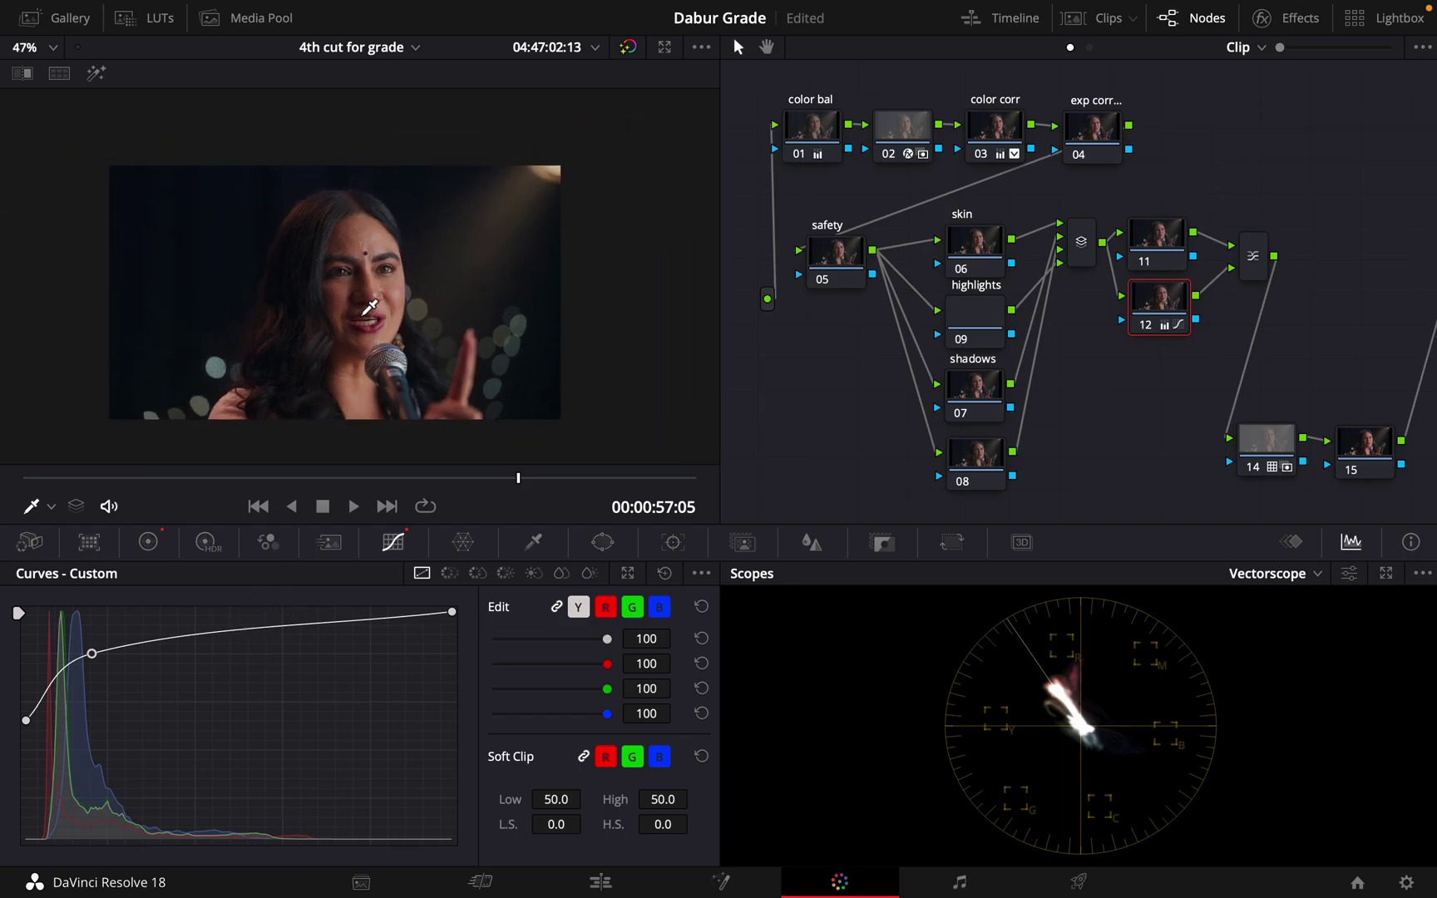
Soften node 12 with a linked blur radius of 0.68 across red, green and blue.
scroll(393, 296, up, 2)
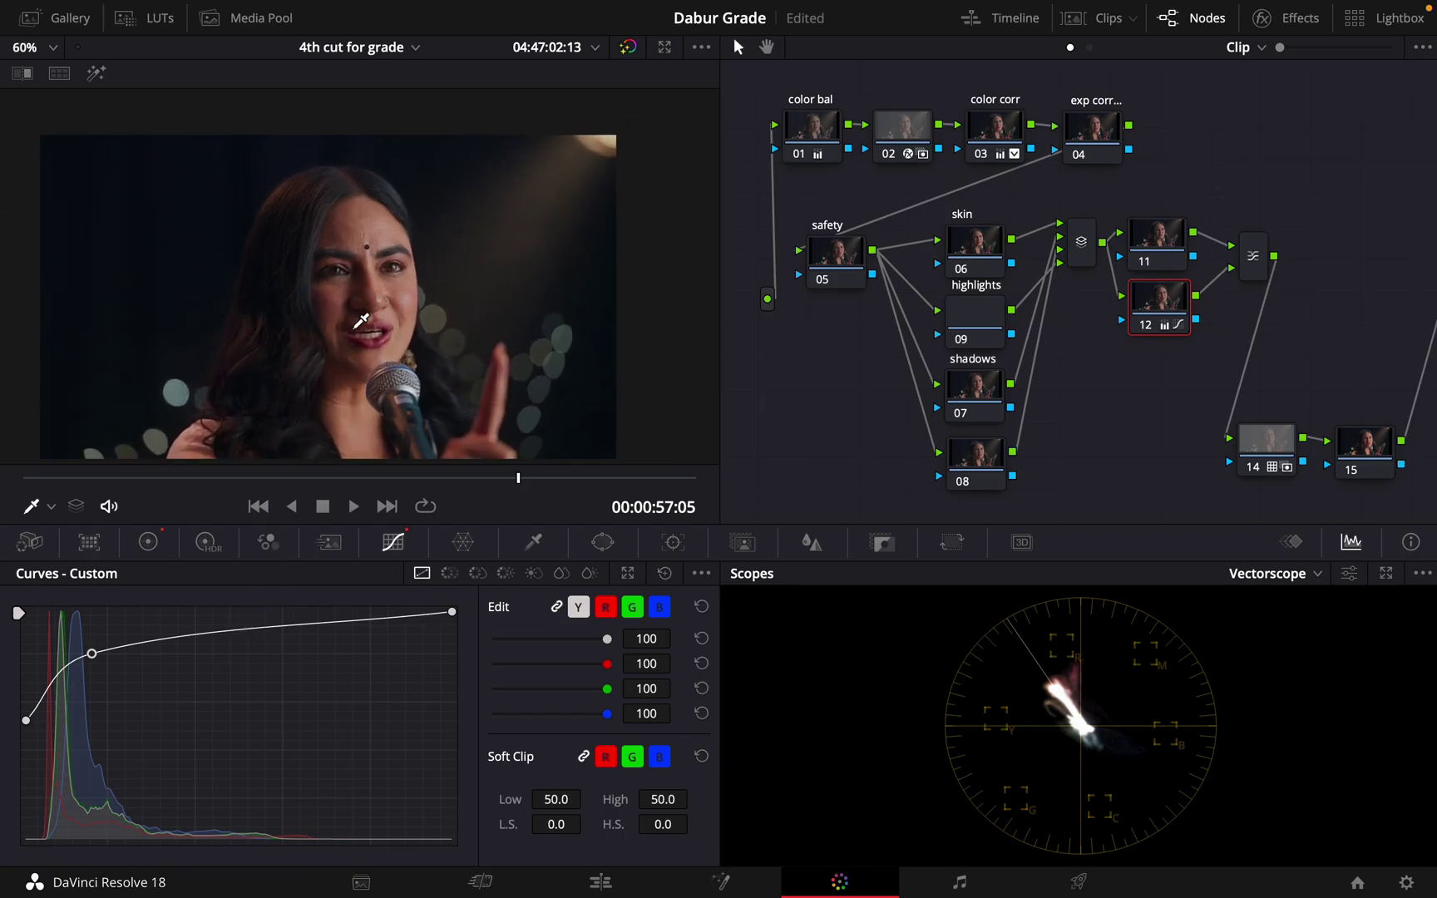
click(813, 540)
drag(64, 711, 97, 456)
scroll(97, 456, down, 1)
scroll(282, 304, up, 4)
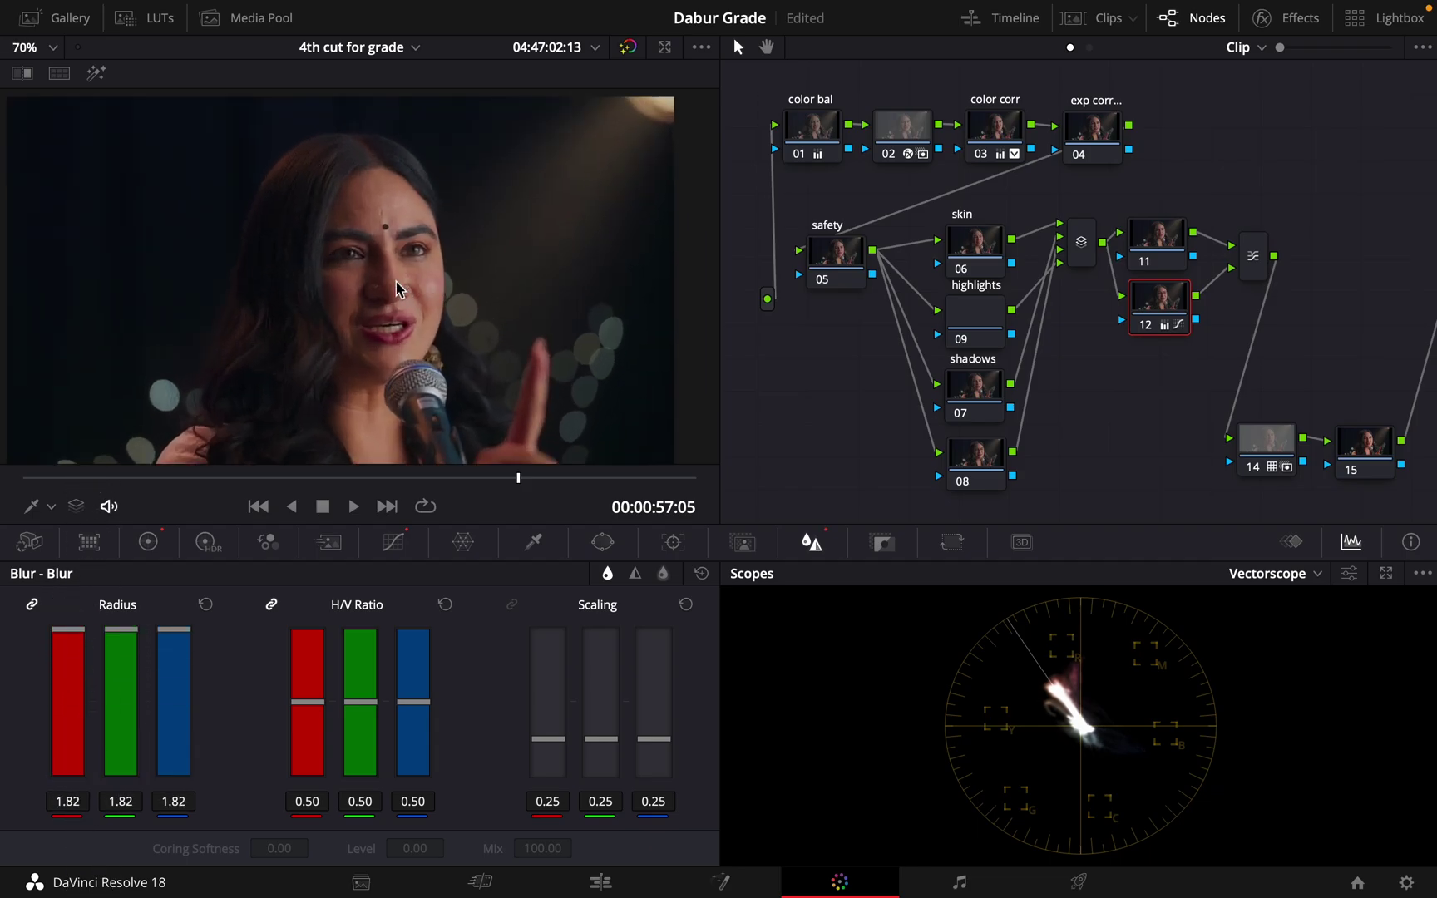
mouse_move(73, 656)
mouse_down()
mouse_move(67, 695)
mouse_move(77, 611)
mouse_move(83, 759)
mouse_move(64, 596)
mouse_move(64, 724)
mouse_move(48, 478)
mouse_move(38, 663)
mouse_move(50, 665)
mouse_up()
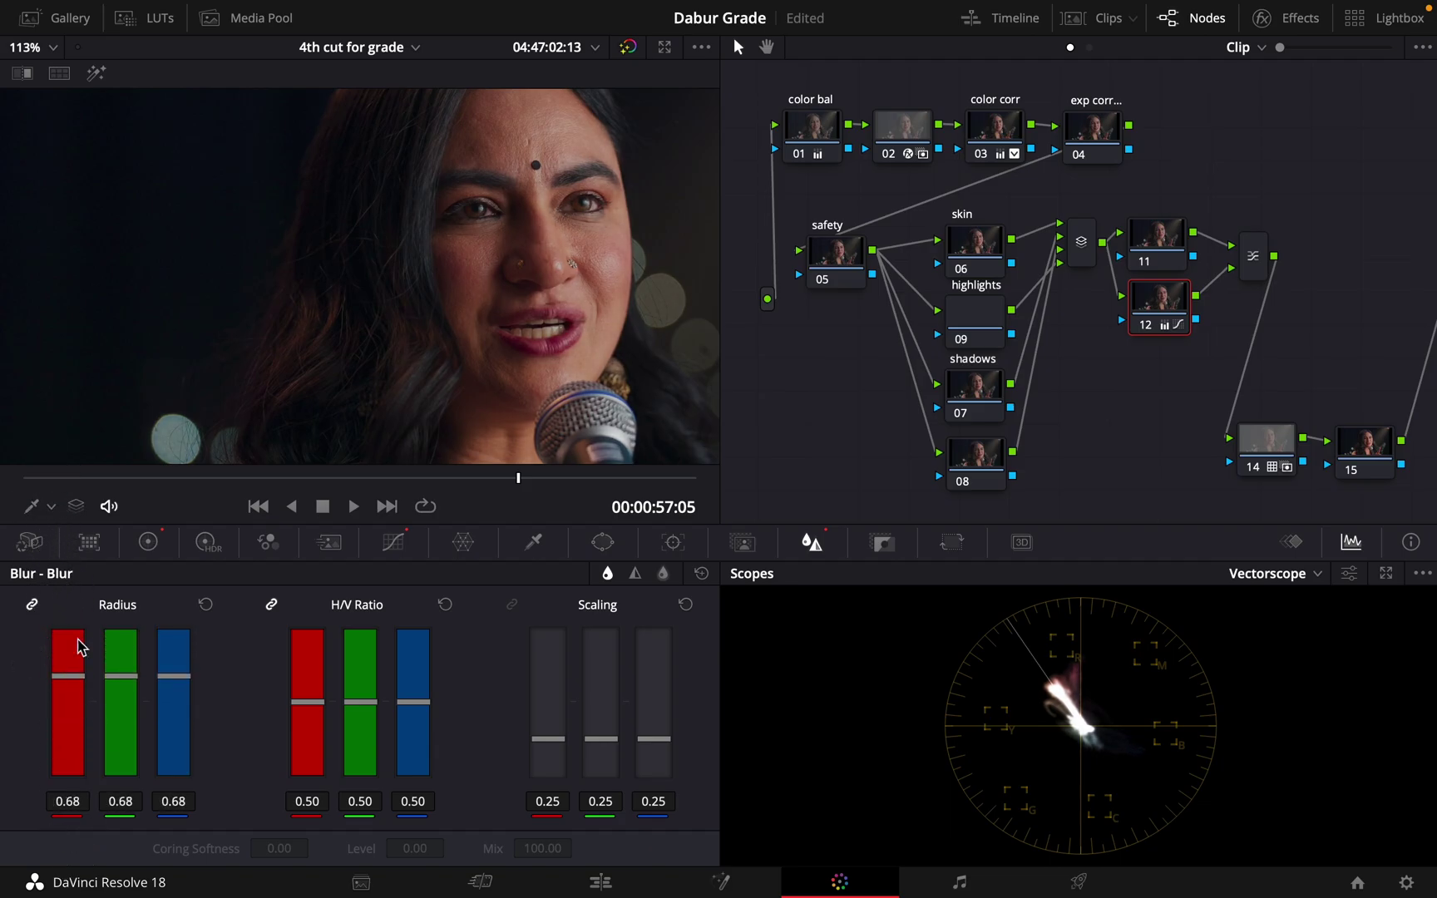
scroll(530, 247, down, 2)
scroll(515, 277, down, 2)
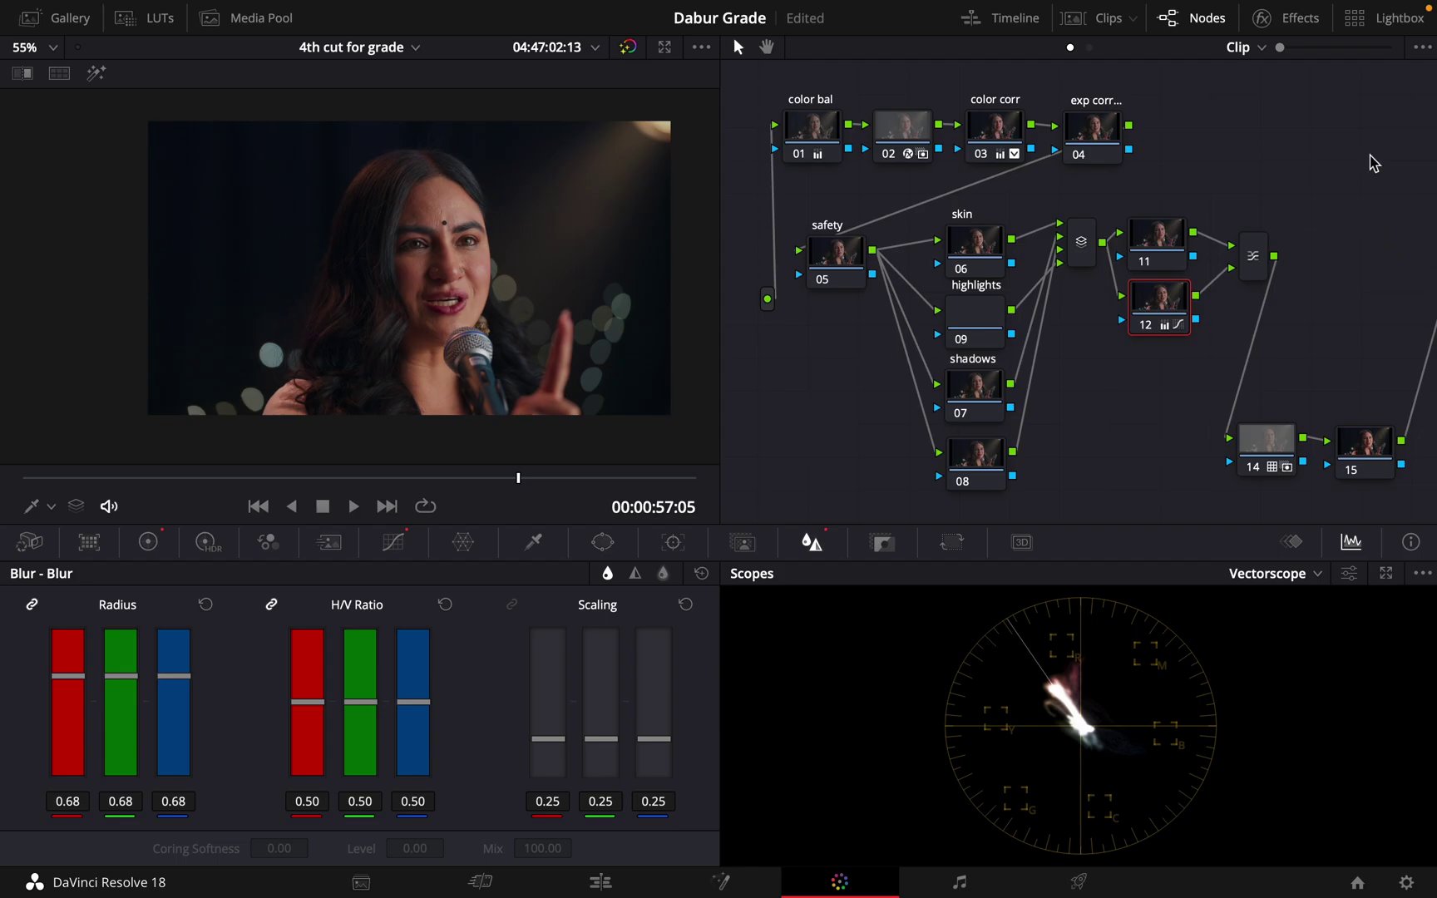
Lower the black point and the shadow control point on node 12's Custom curve to deepen the Multiply contrast.
click(393, 542)
drag(27, 721, 25, 760)
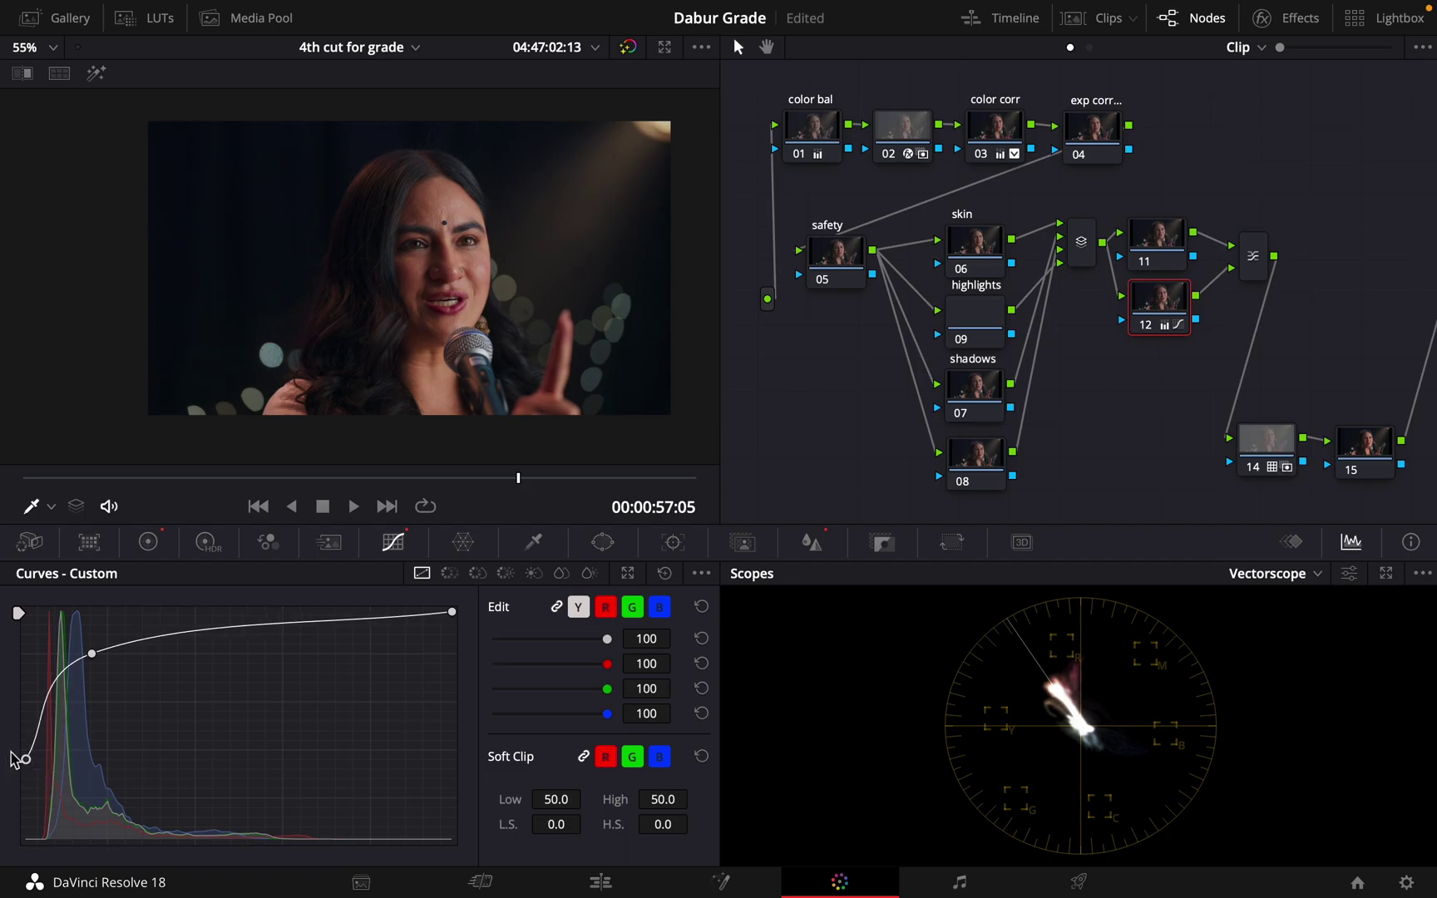
mouse_move(91, 653)
mouse_down()
mouse_move(88, 689)
mouse_move(90, 671)
mouse_up()
Turn node 12 off and on to compare its effect on the close-up face and the whole frame.
scroll(437, 277, up, 4)
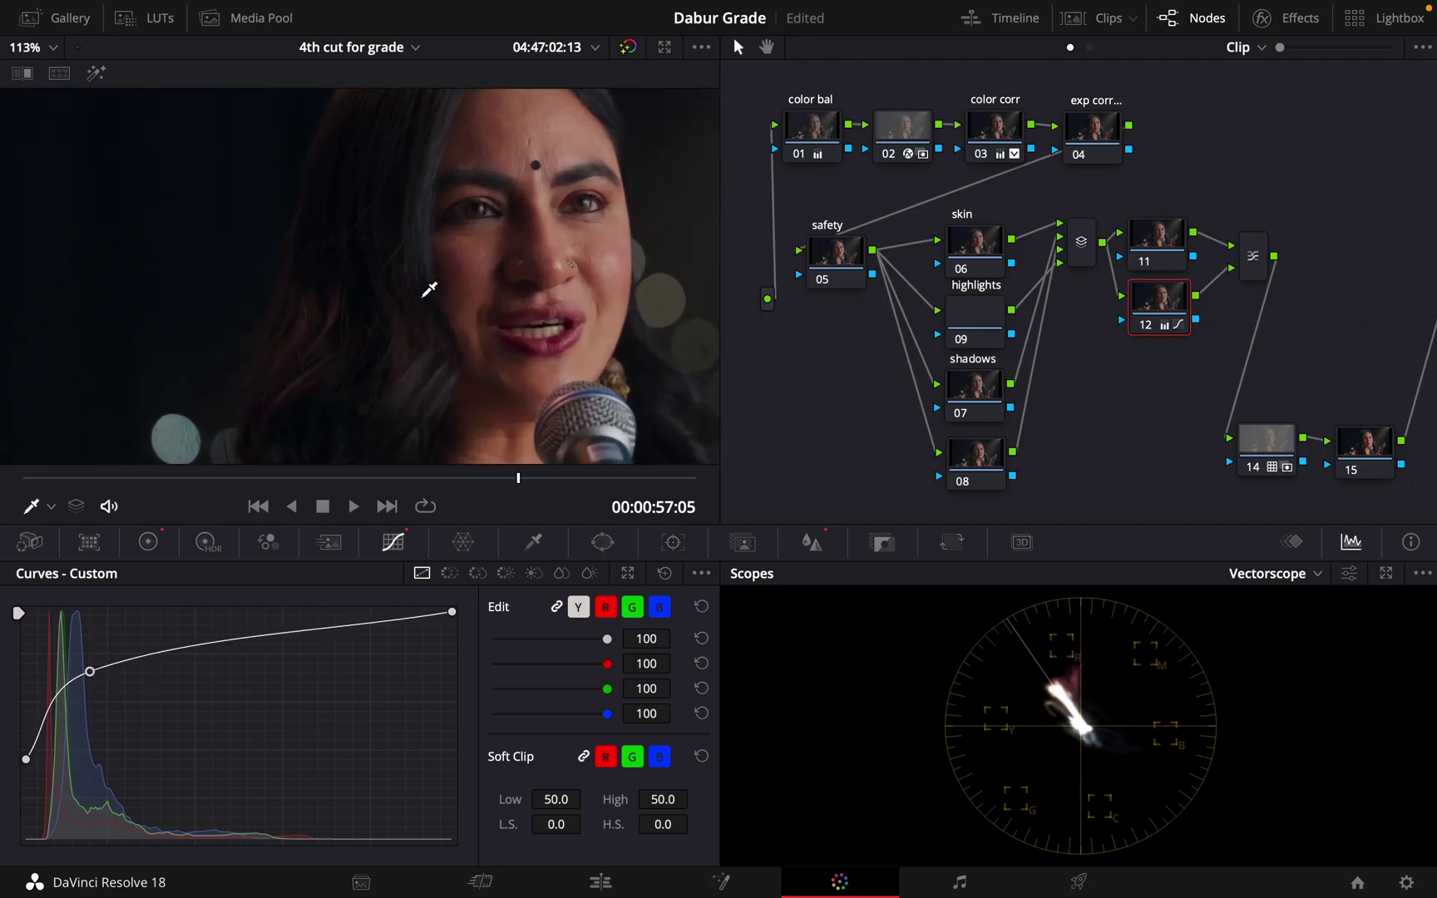
scroll(432, 283, up, 2)
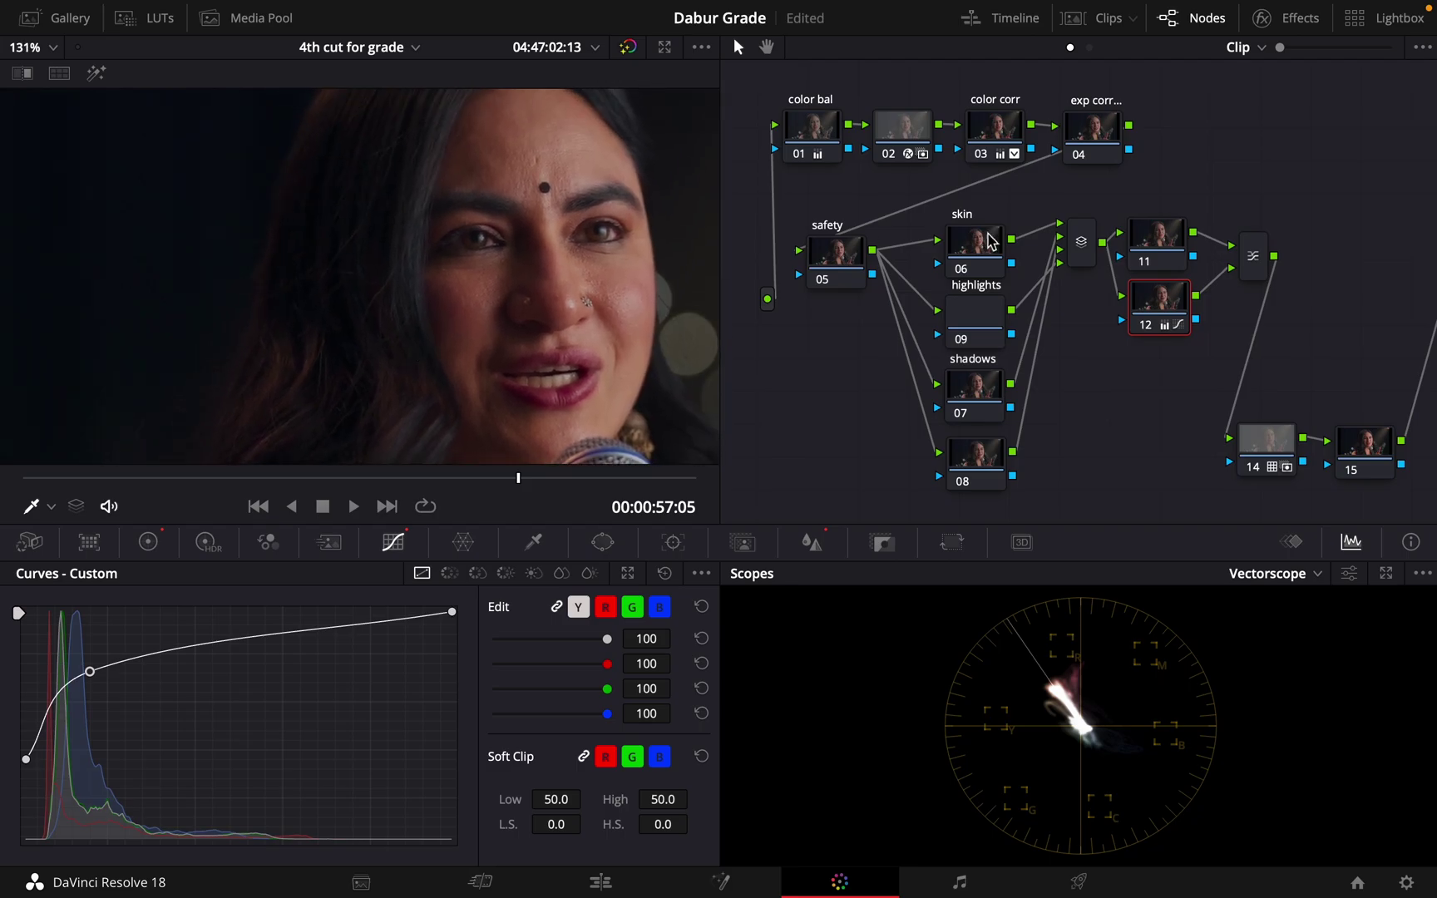
click(1146, 326)
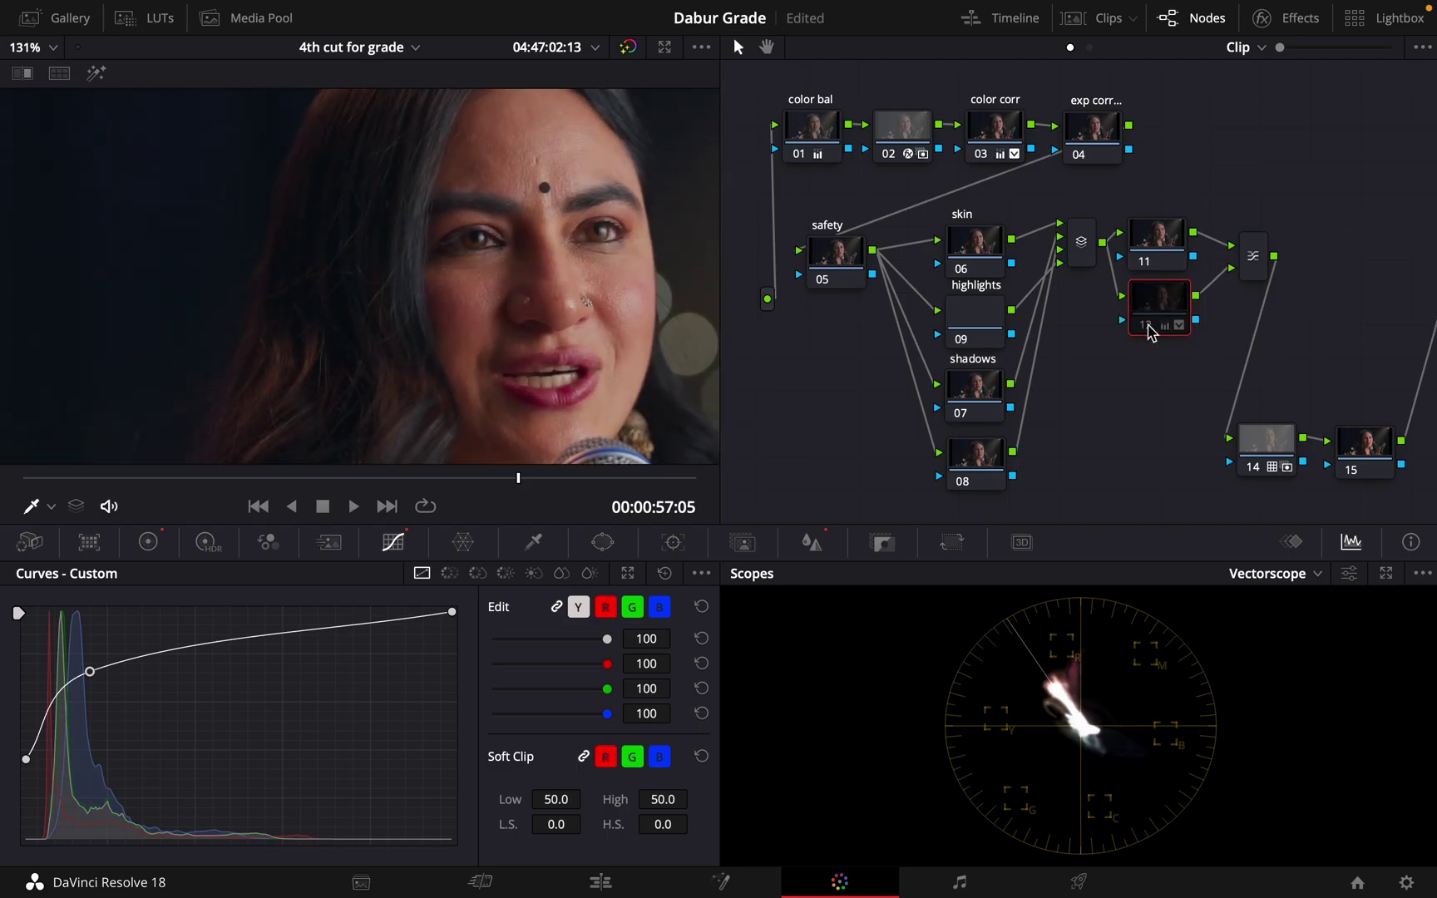
click(1147, 326)
click(1147, 326)
click(1148, 327)
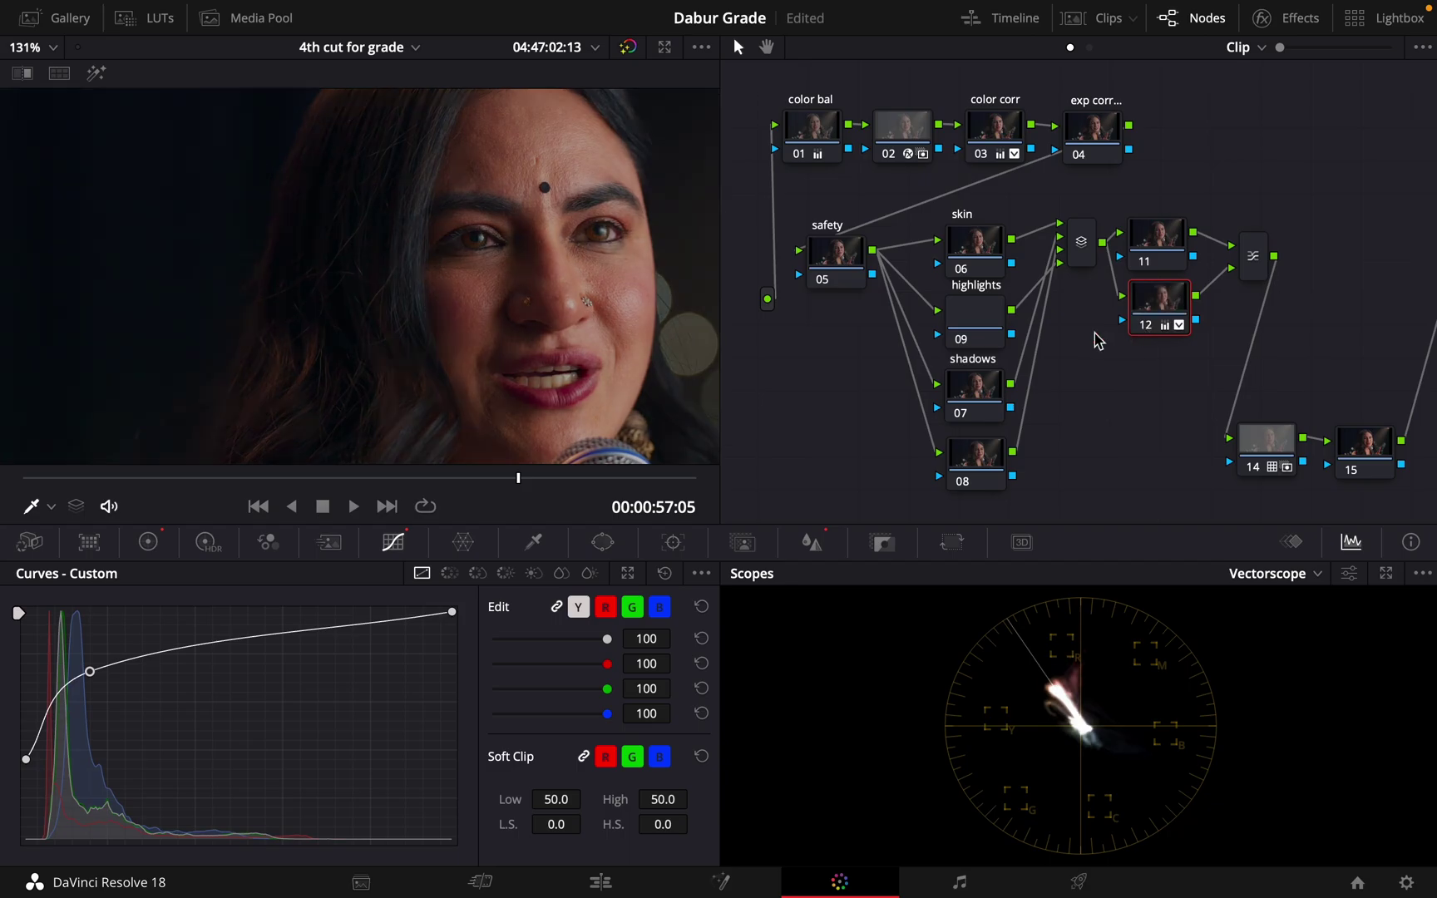
scroll(441, 295, down, 2)
scroll(441, 293, down, 2)
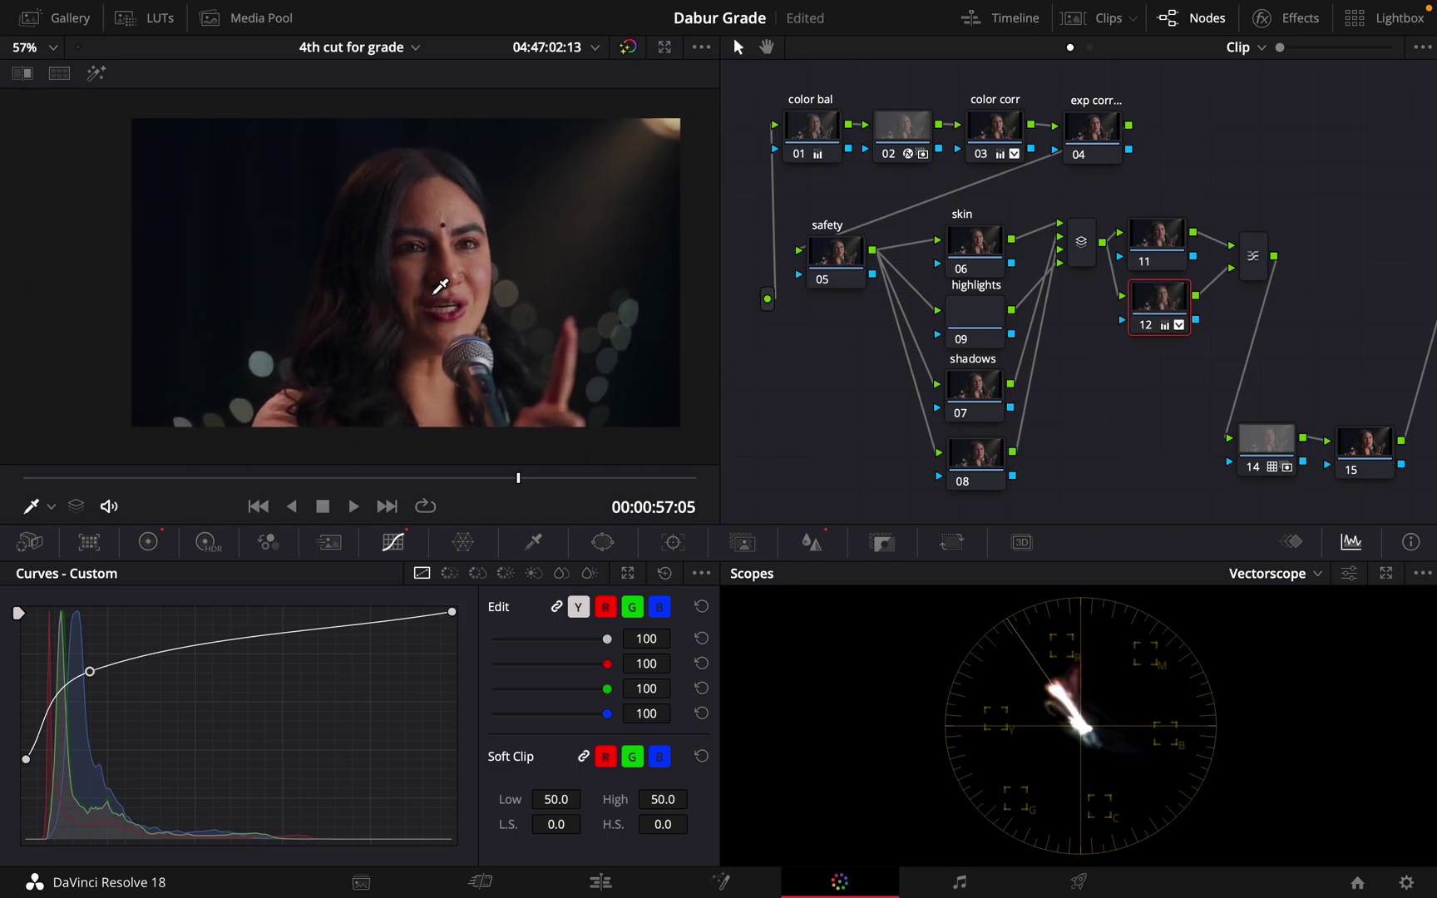
click(1145, 327)
click(1139, 332)
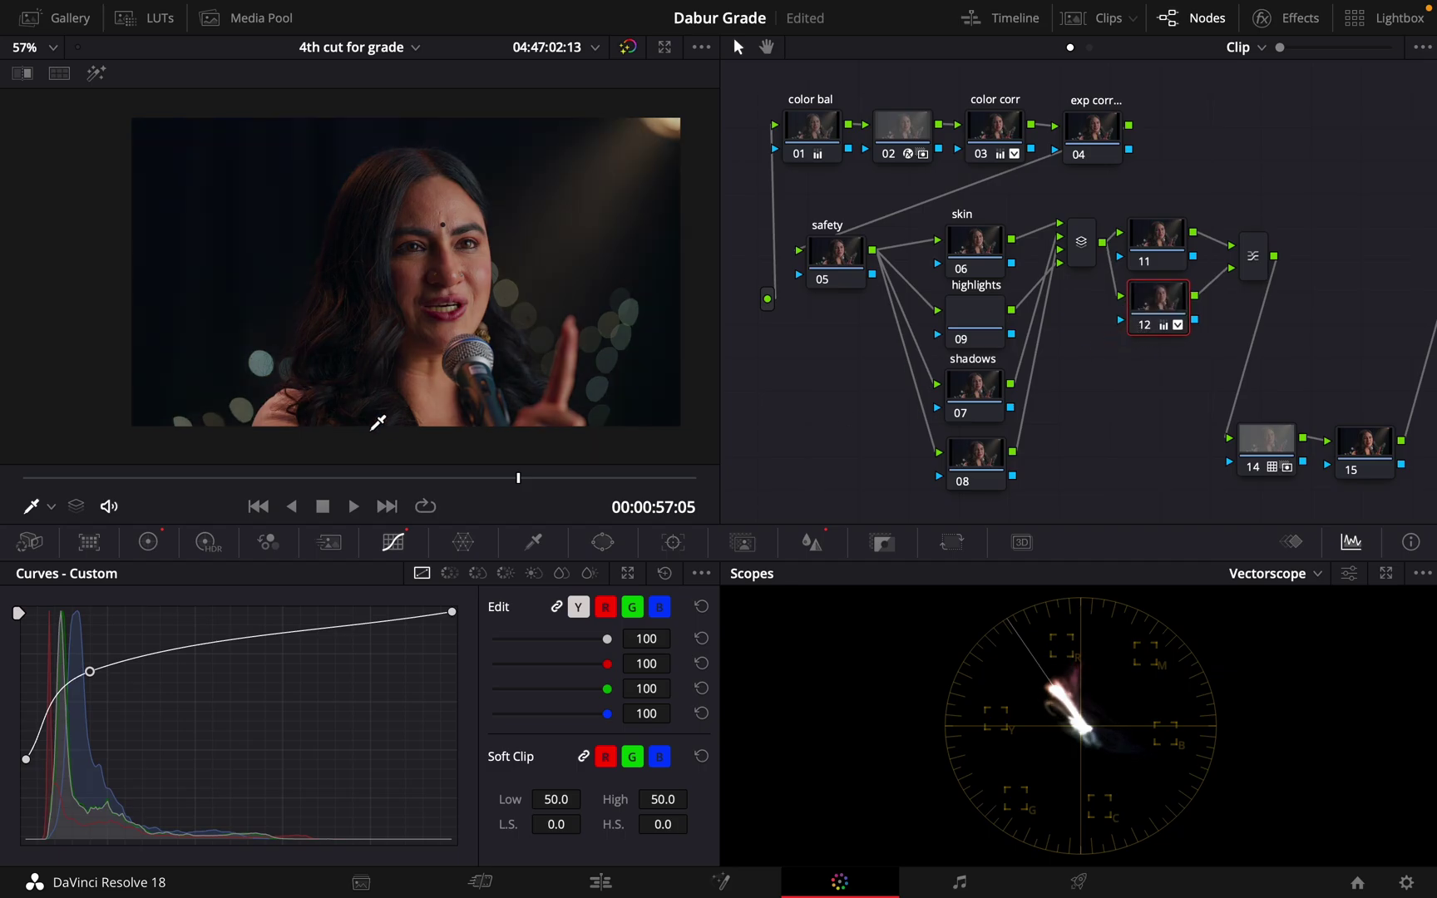
Check LUT node 14 with and without its effect, and set its Key Output gain to 0.317.
click(1149, 253)
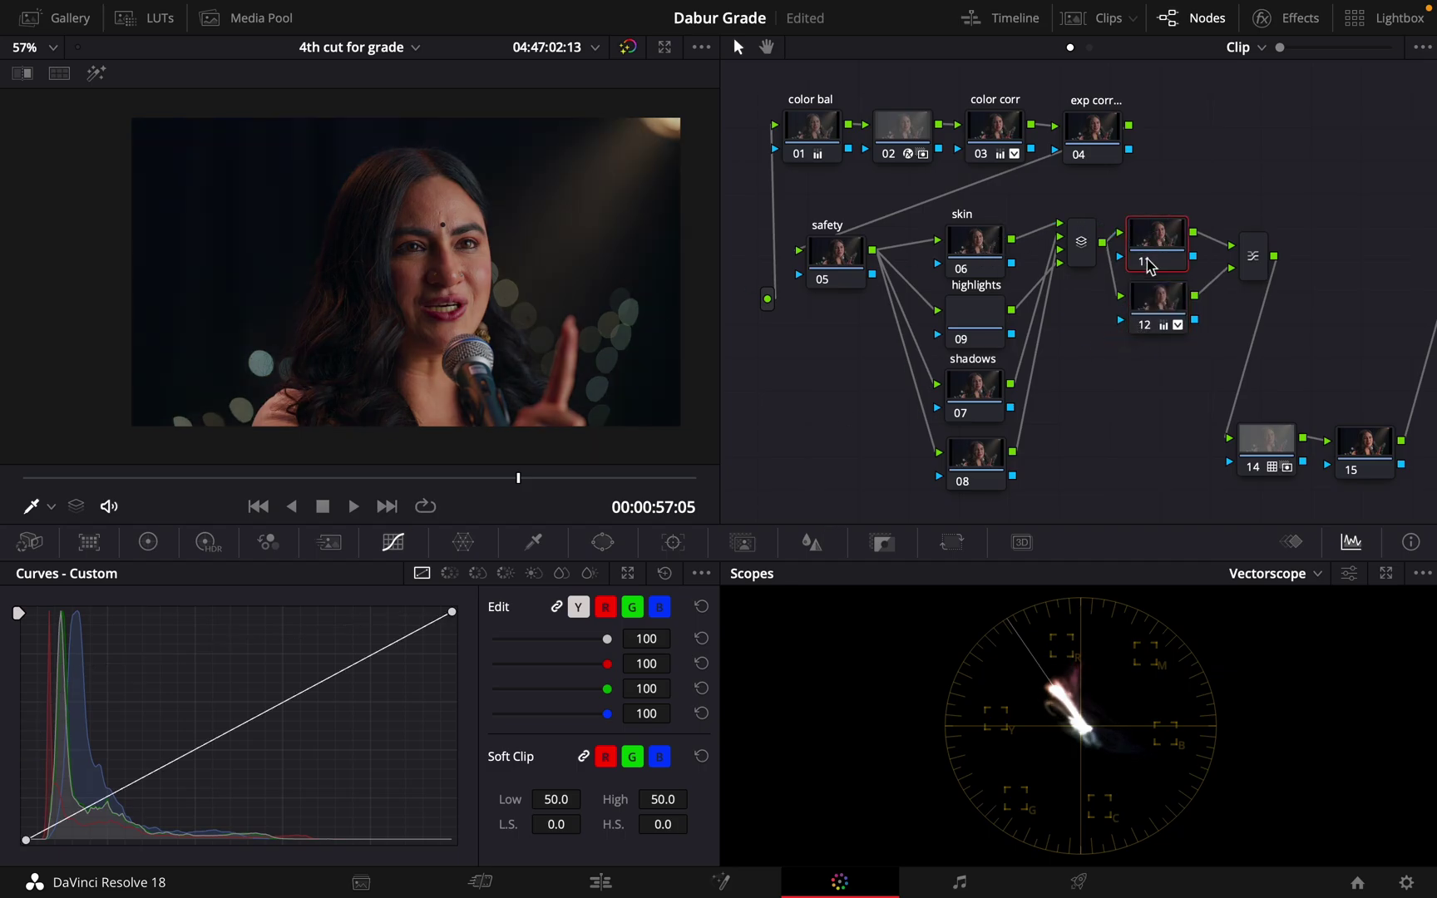
click(1257, 473)
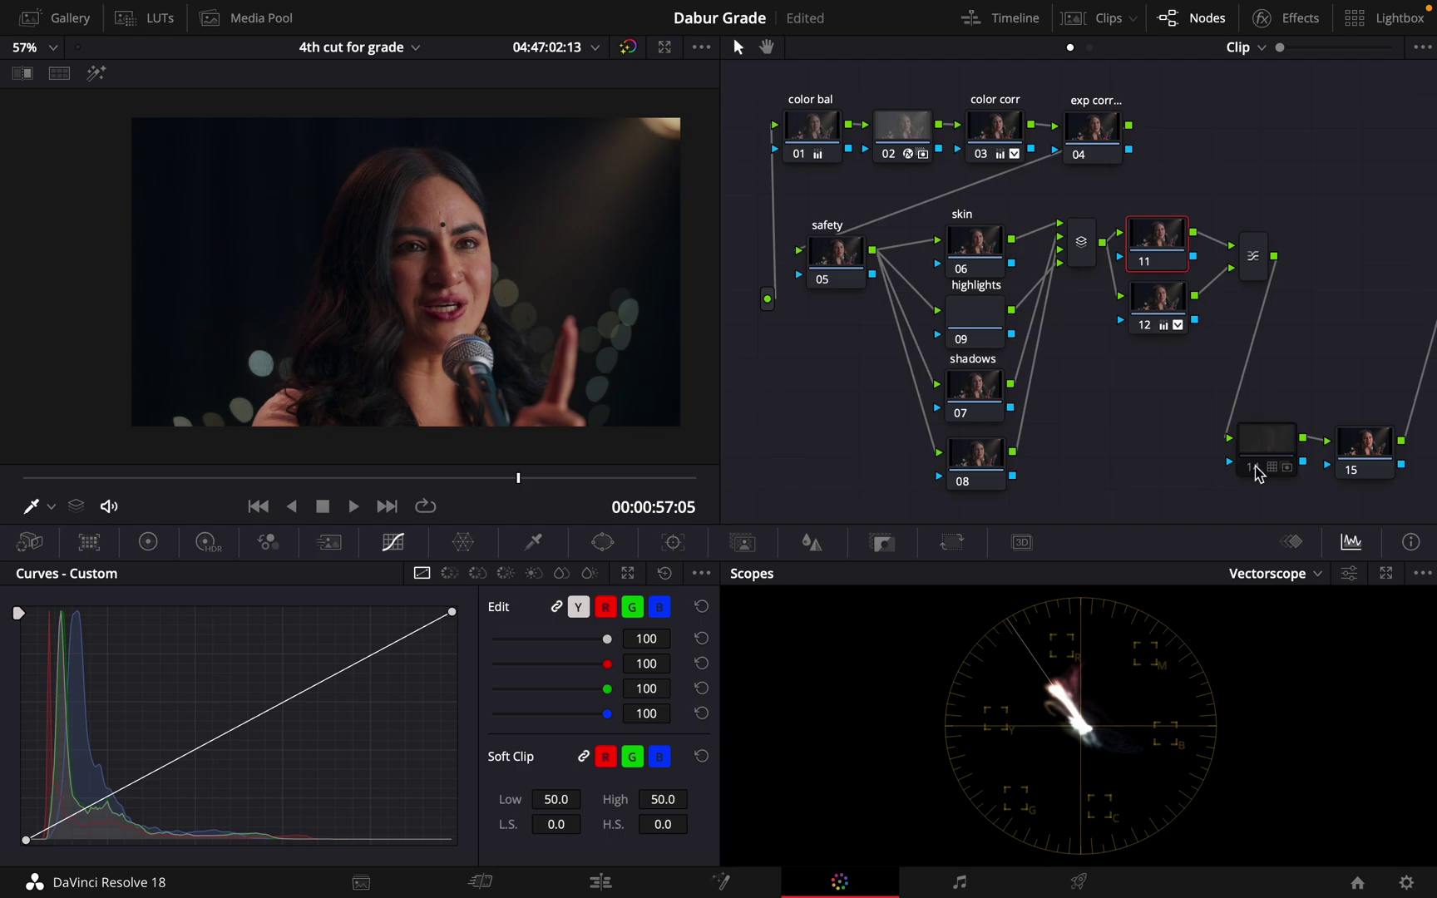
click(1257, 472)
click(1253, 435)
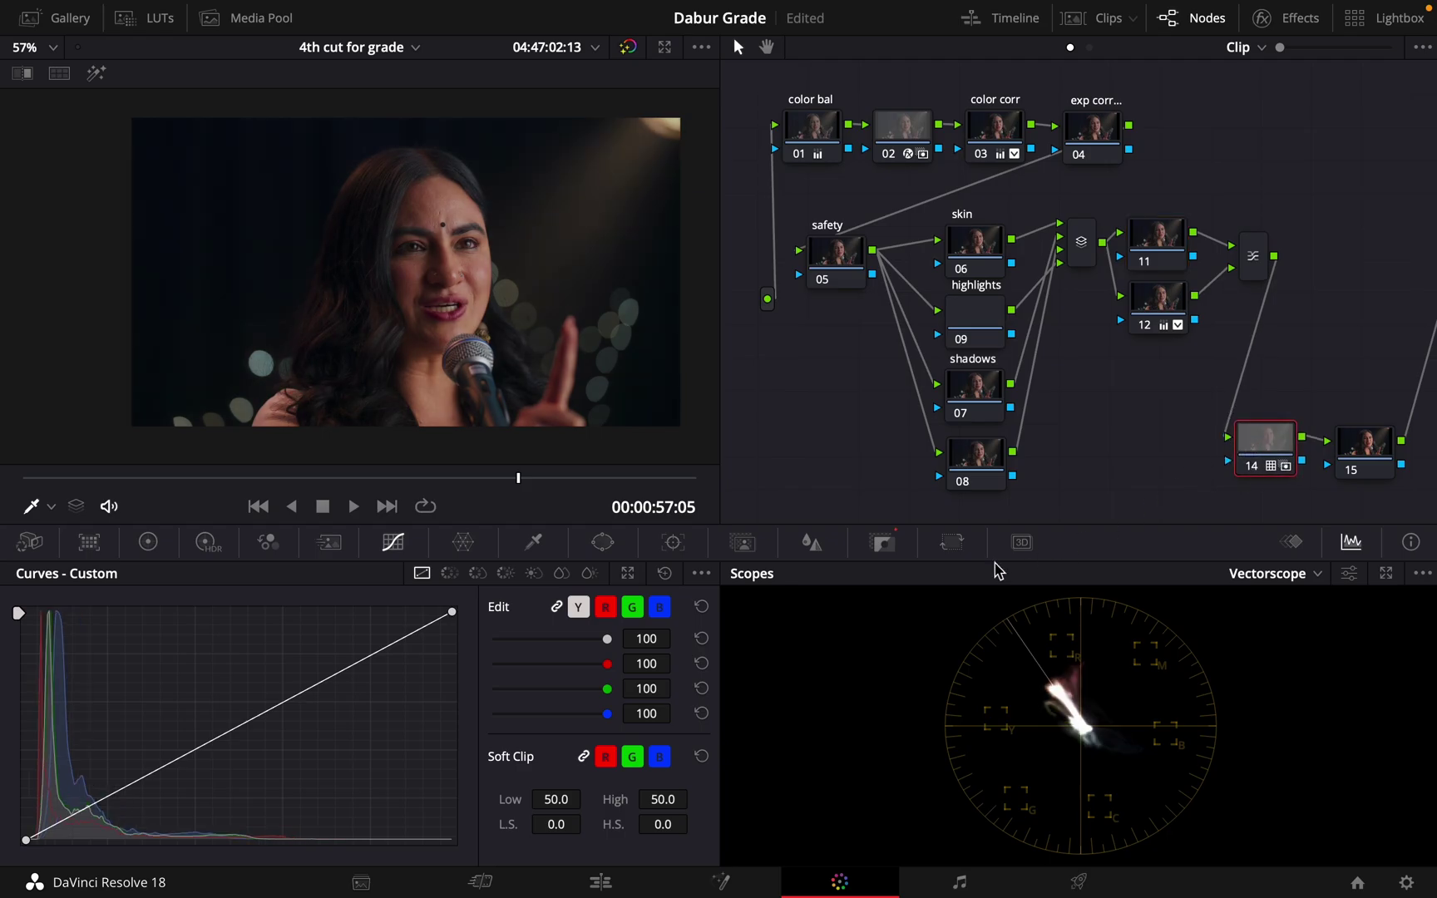
click(884, 542)
drag(491, 730, 531, 730)
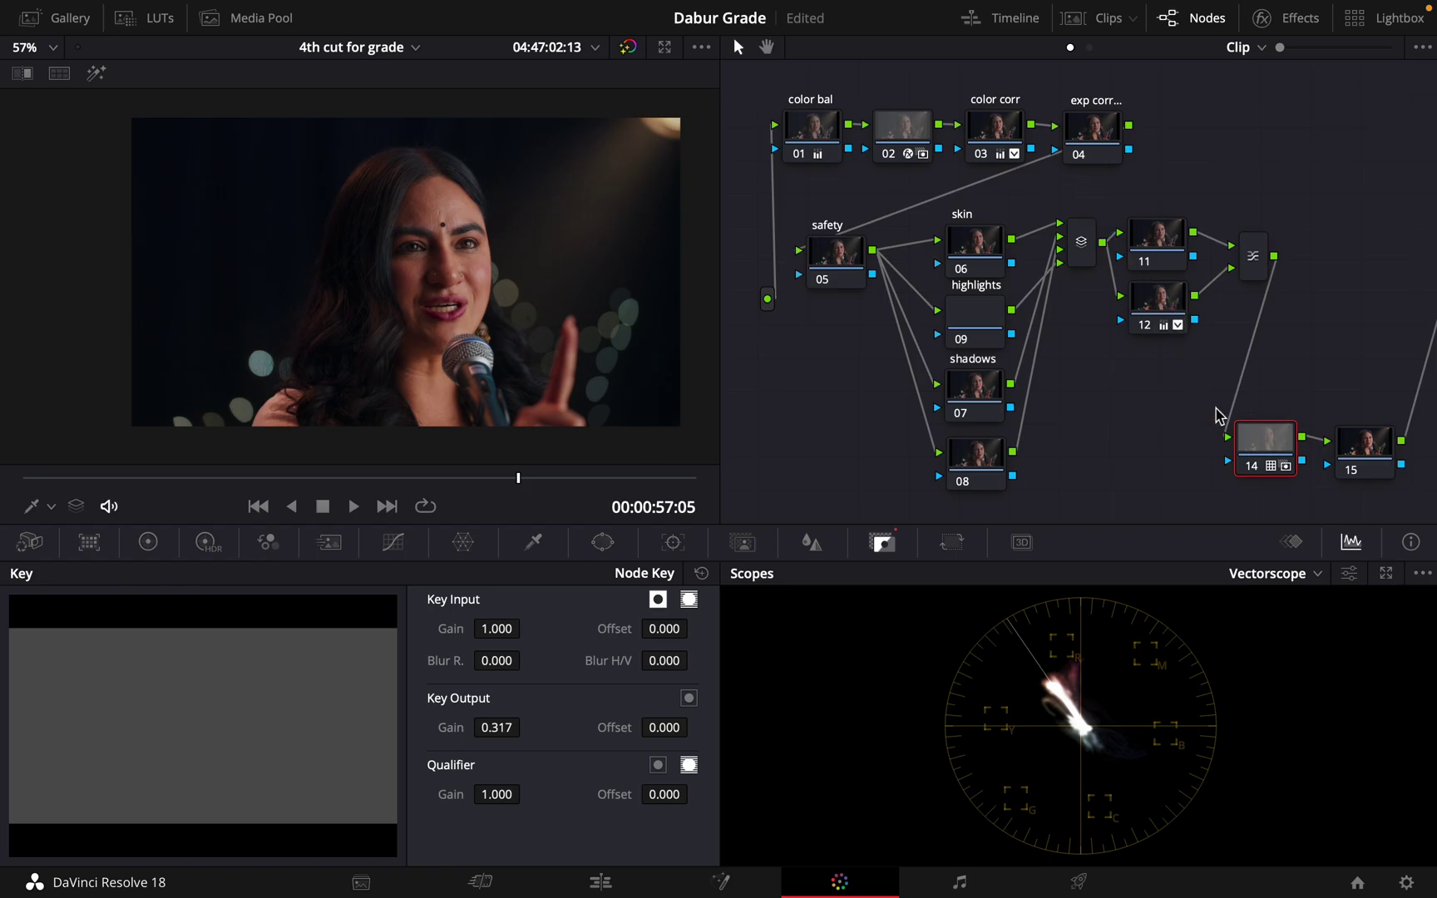
On the skin node, turn on the highlight view and sample the forehead skin with the HSL Qualifier.
click(1158, 301)
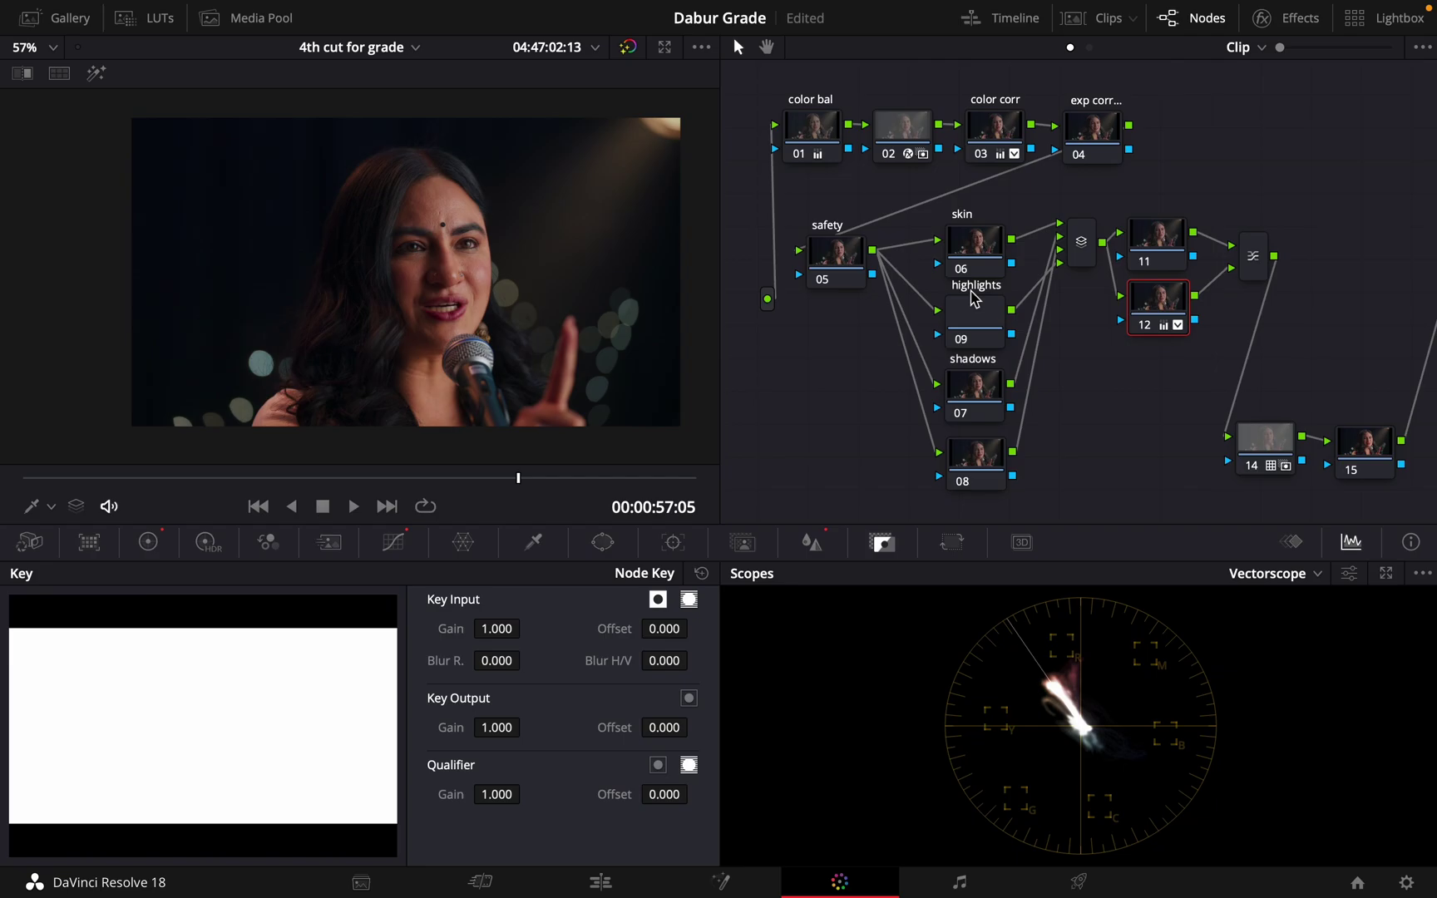
drag(983, 257, 984, 248)
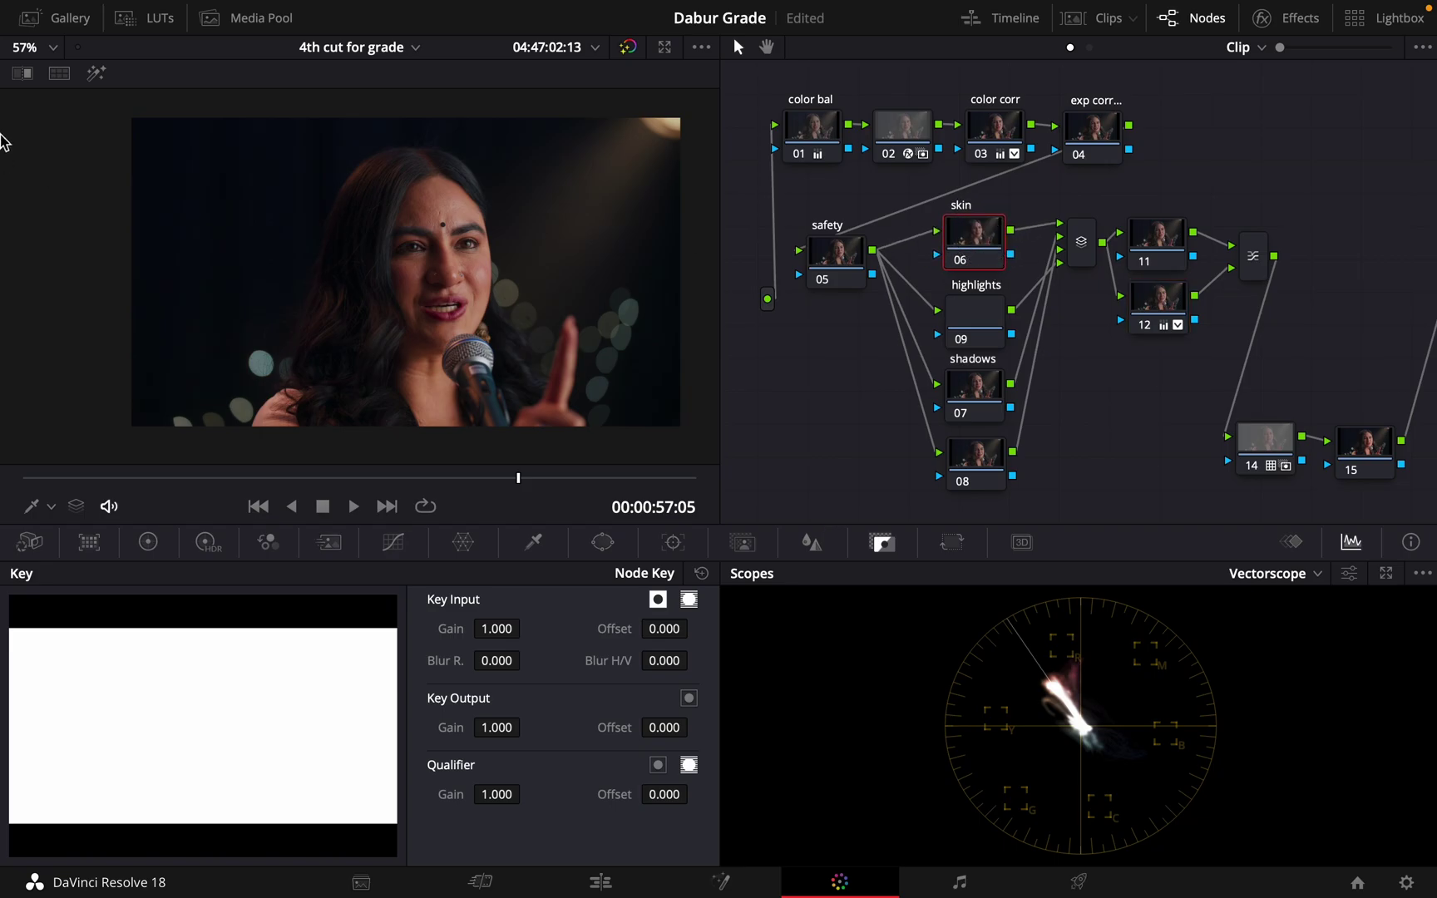
click(97, 73)
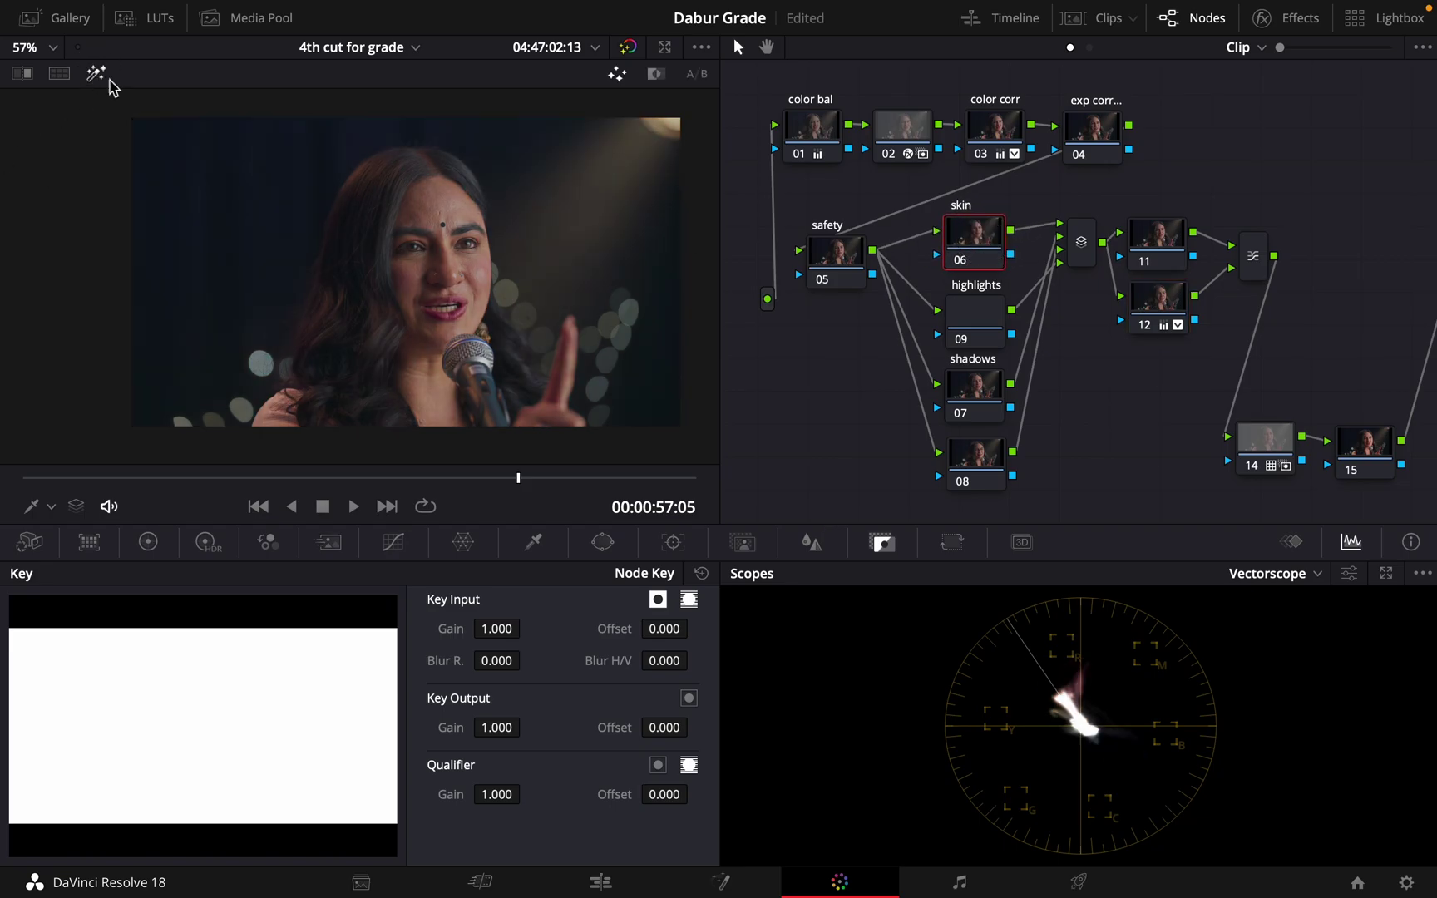
click(533, 542)
scroll(476, 284, up, 5)
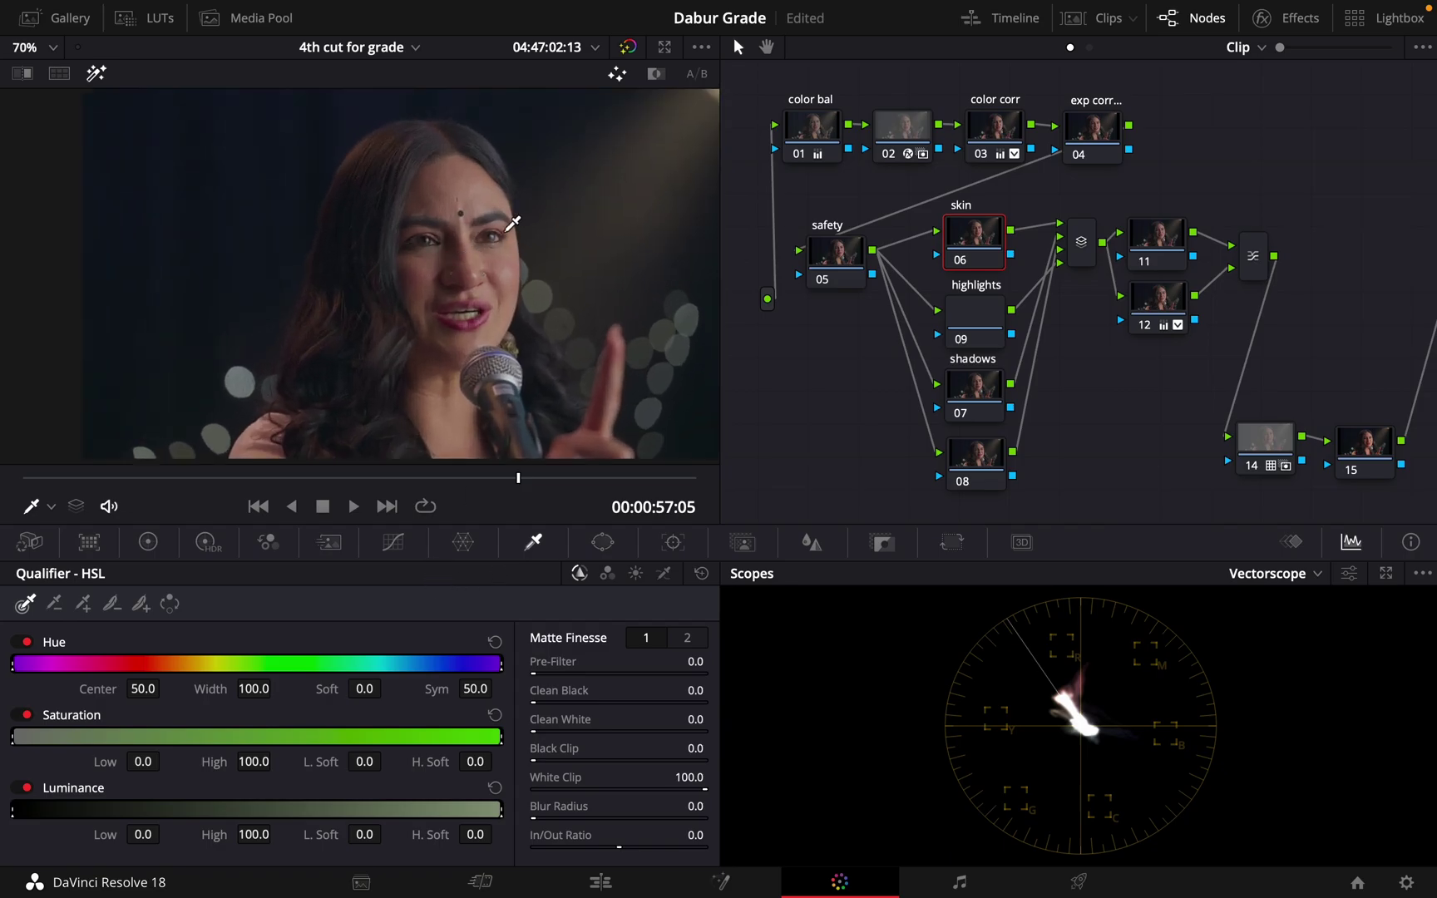
scroll(369, 281, up, 6)
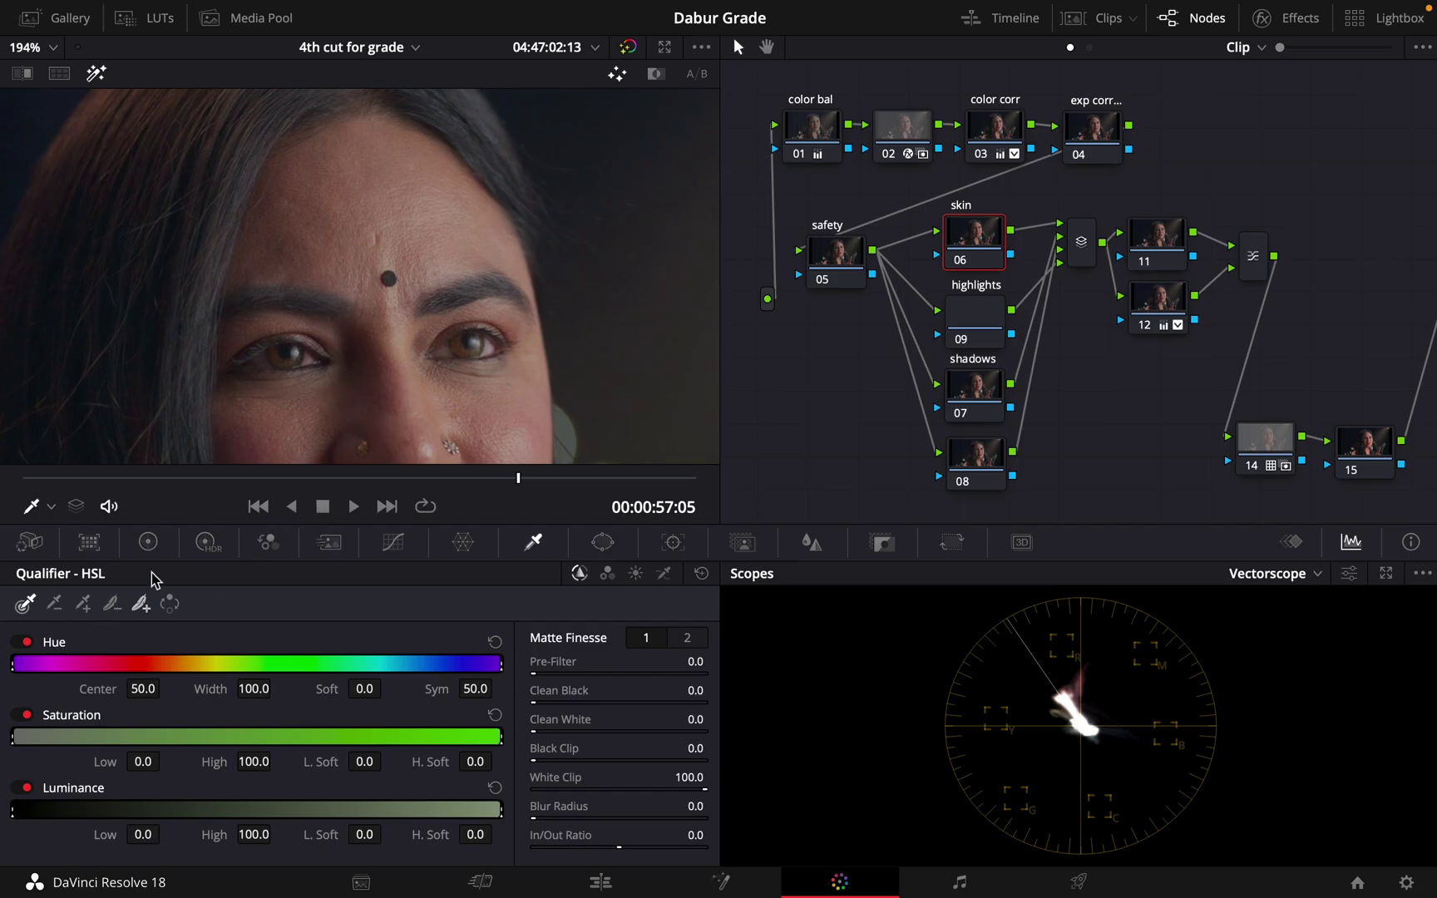
click(334, 169)
scroll(332, 170, down, 3)
scroll(332, 170, down, 2)
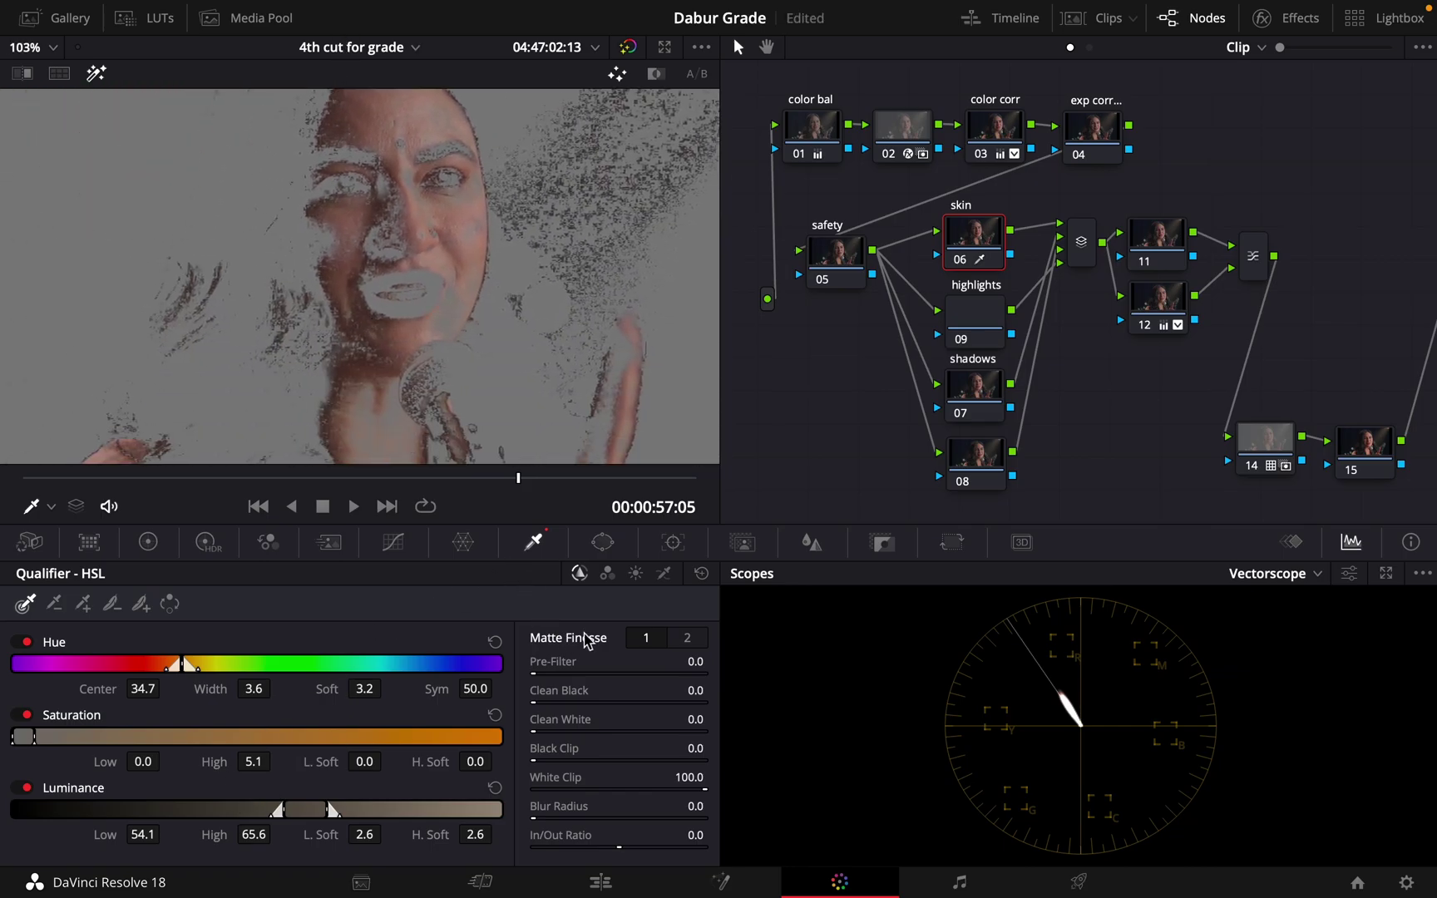
Add the cheeks and neck to the skin node's HSL key.
click(83, 603)
drag(346, 249, 333, 241)
mouse_move(465, 219)
mouse_down()
mouse_move(450, 318)
mouse_move(476, 196)
mouse_up()
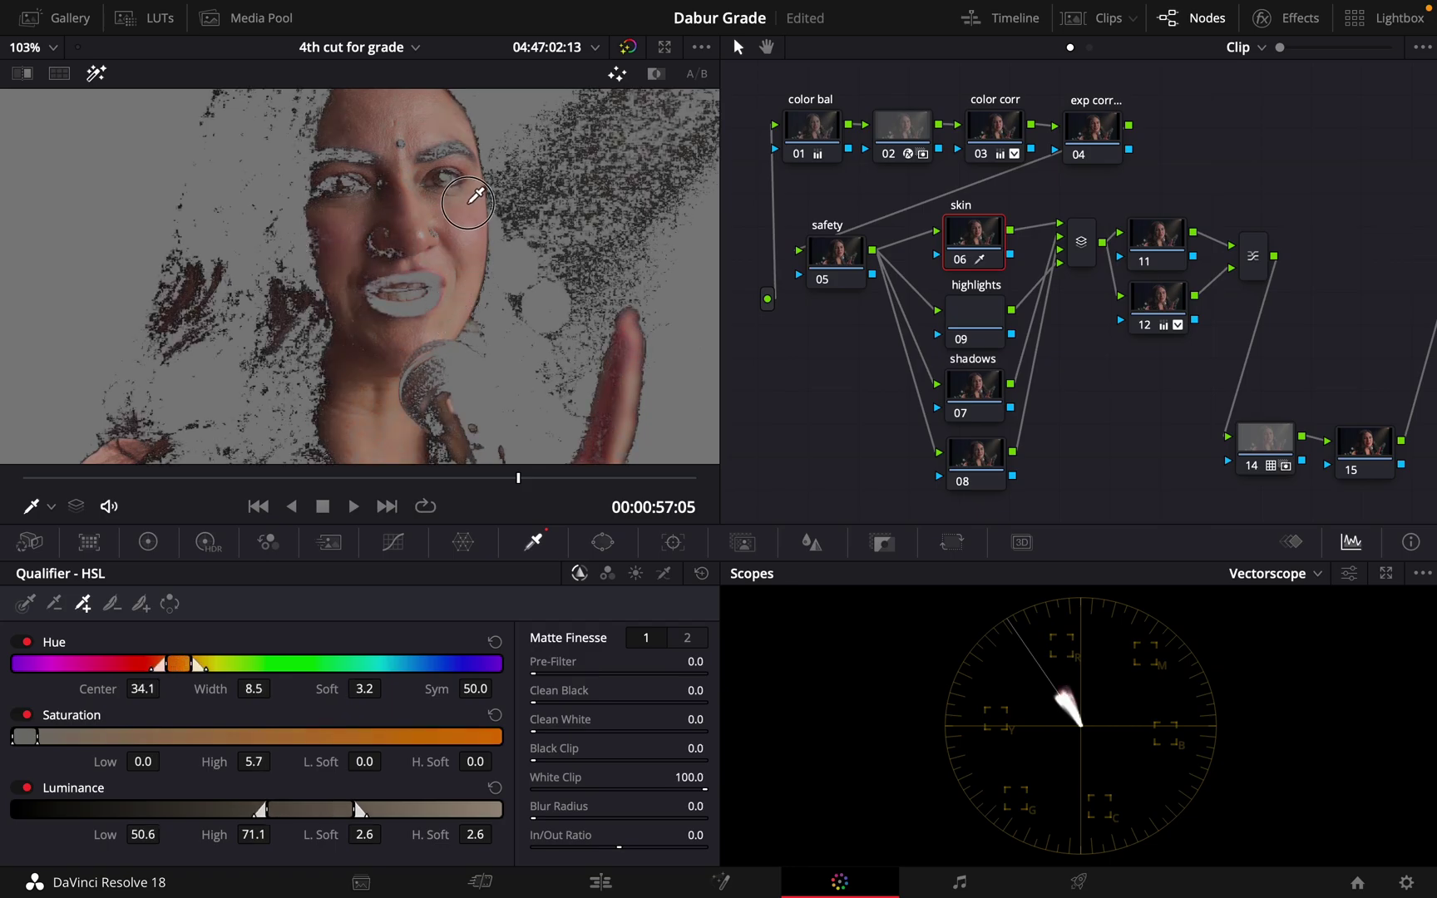
scroll(449, 267, down, 3)
scroll(511, 317, down, 2)
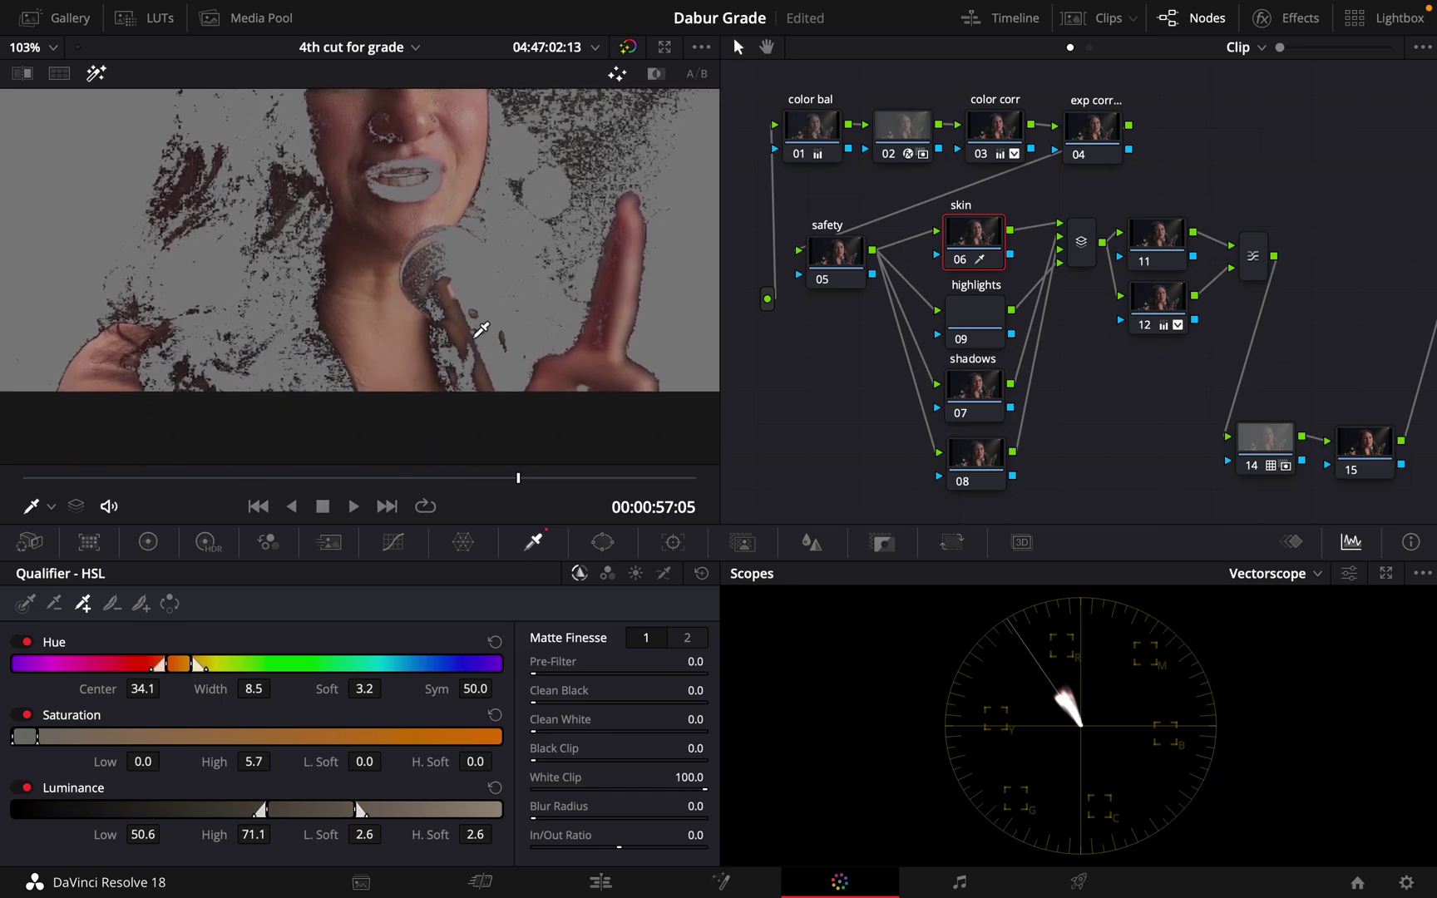
drag(391, 347, 185, 383)
scroll(541, 324, up, 5)
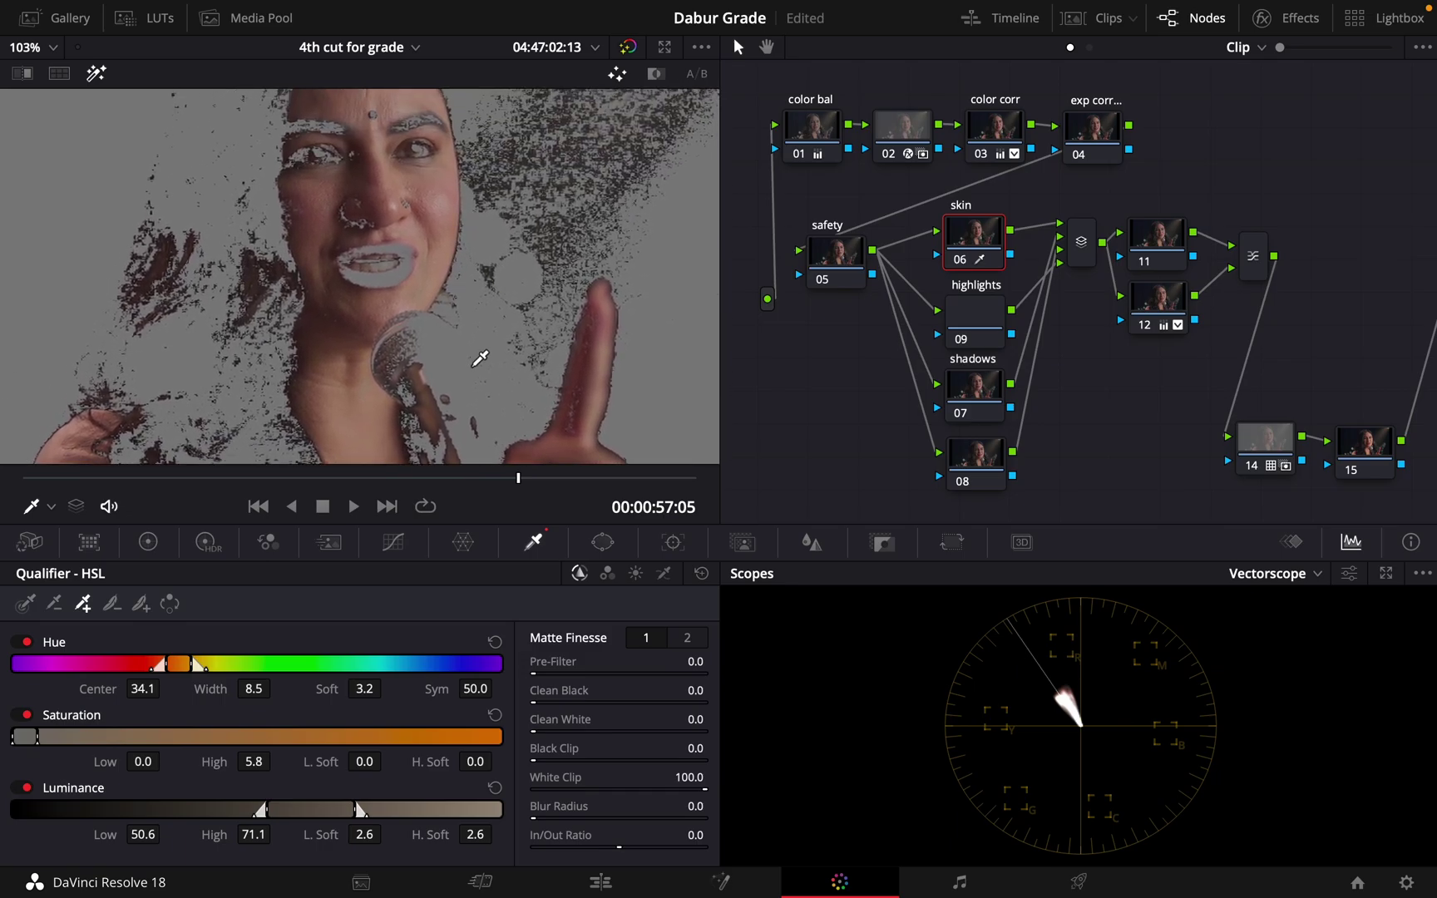
scroll(482, 366, up, 2)
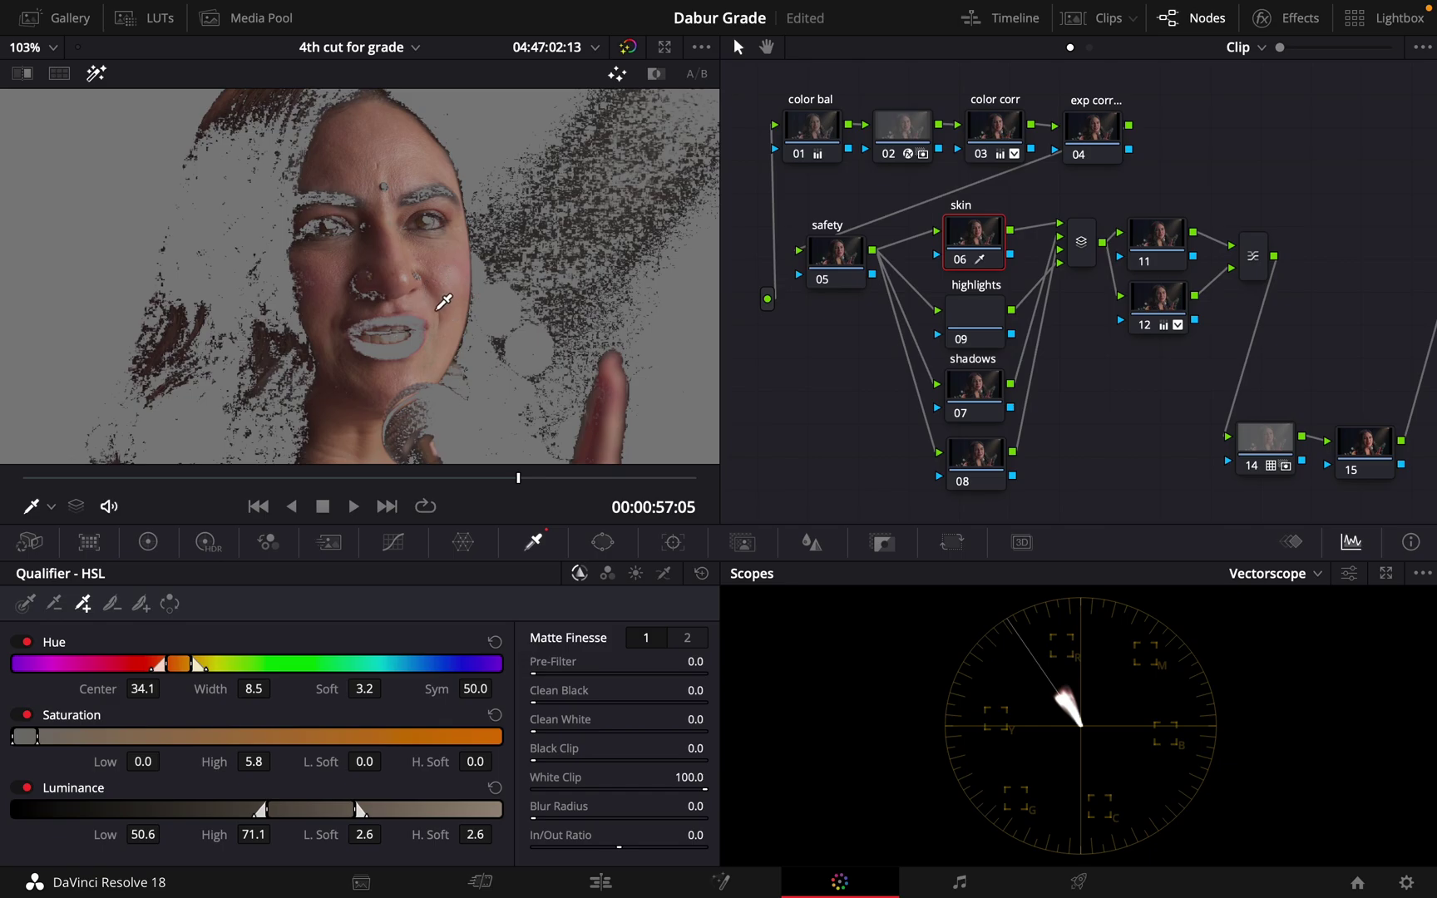
Set the skin key's Hue softness to 6.0, Saturation low softness to 2.5 and Saturation low to 1.8.
scroll(449, 285, down, 3)
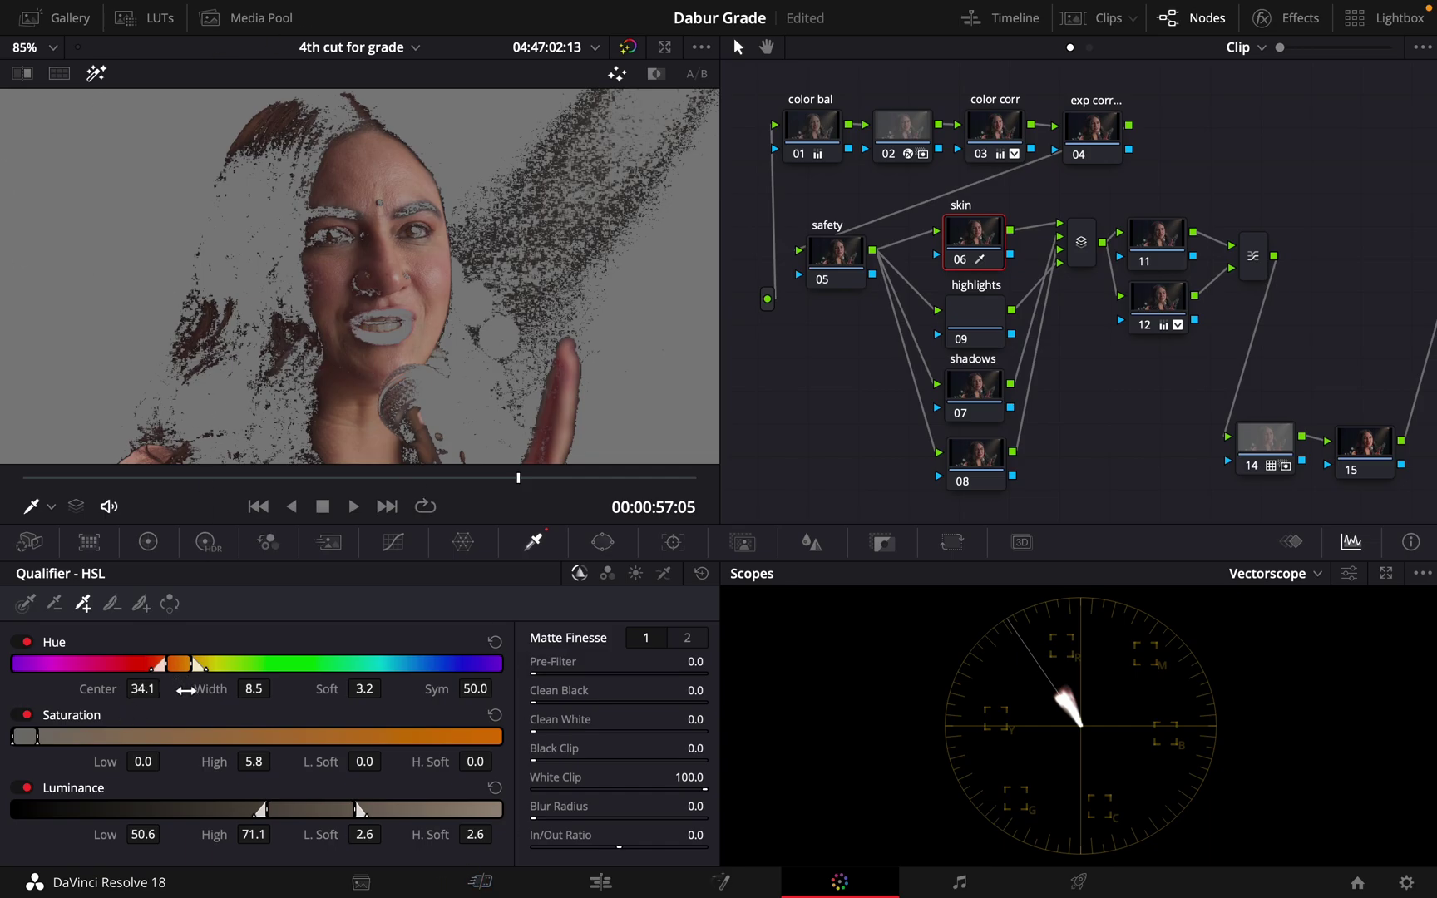
mouse_move(309, 692)
mouse_down()
mouse_move(359, 693)
mouse_move(318, 690)
mouse_up()
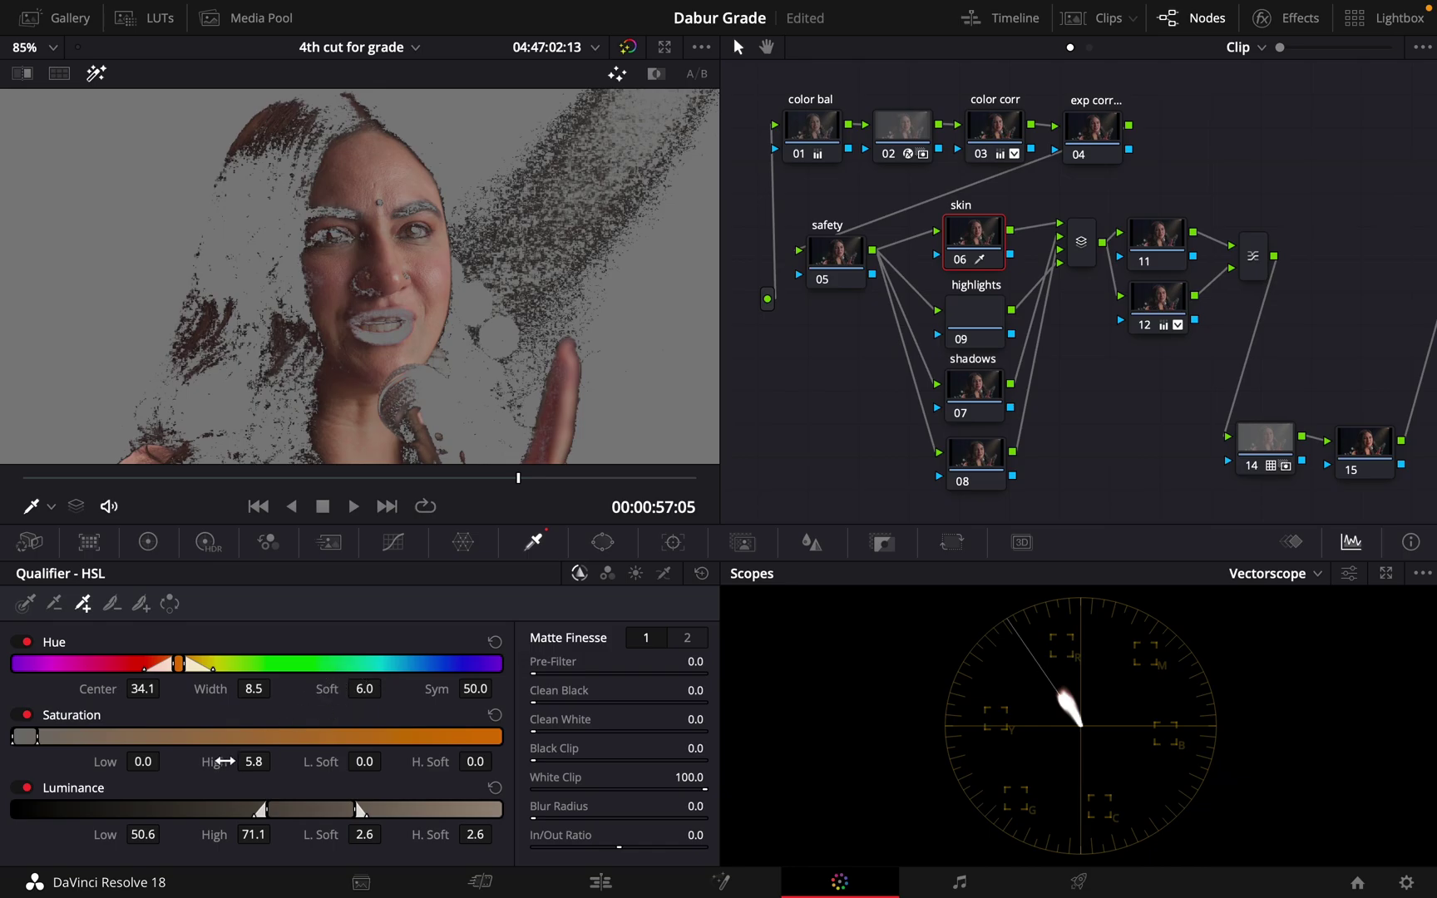
mouse_move(323, 765)
mouse_down()
mouse_move(354, 765)
mouse_move(324, 773)
mouse_up()
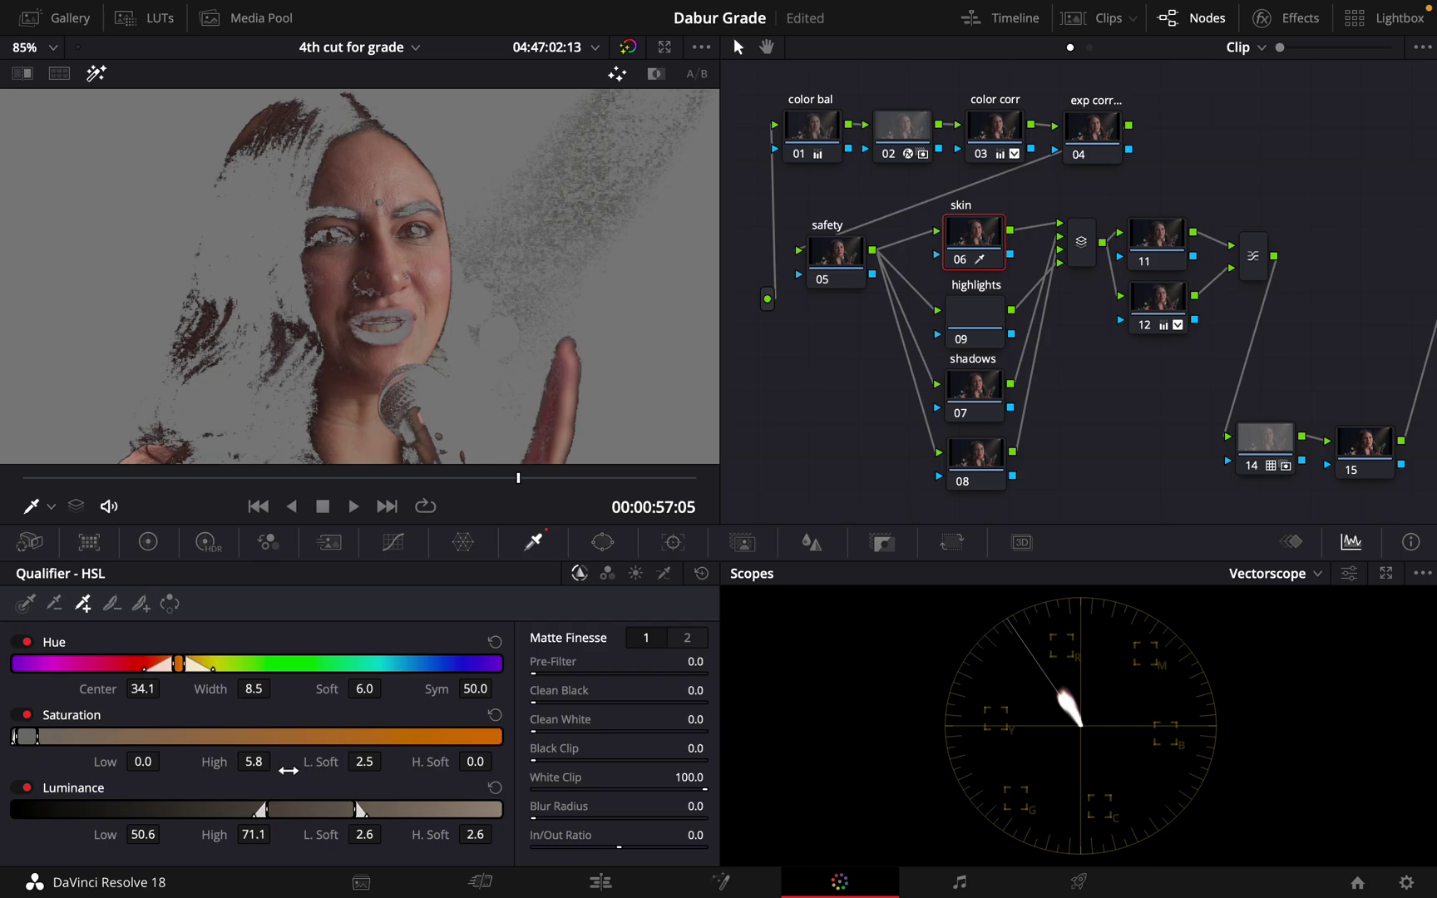
drag(98, 759, 114, 763)
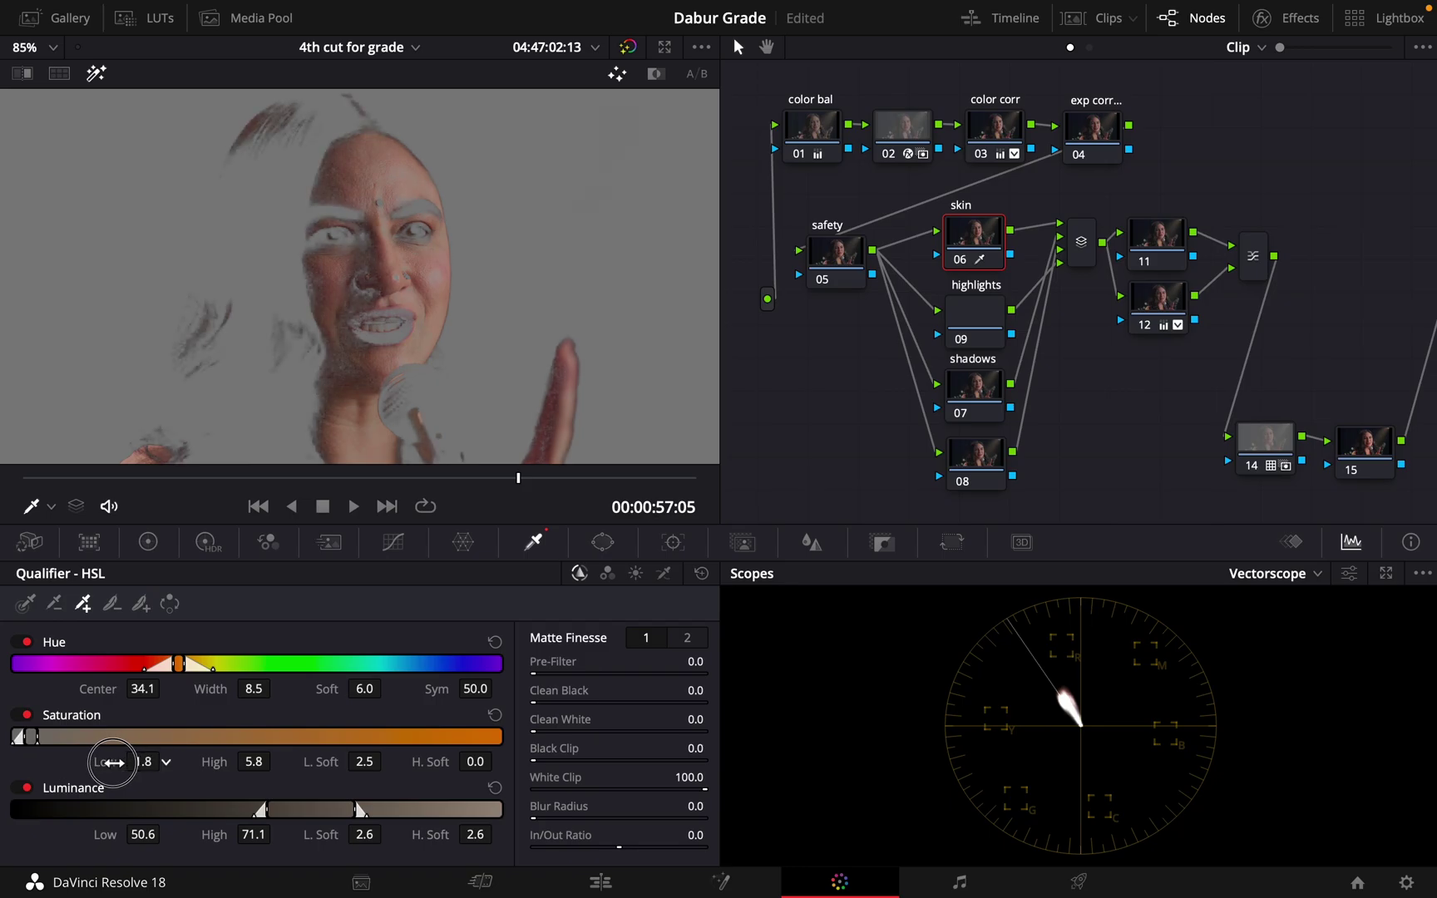
Set the skin key's Luminance range to 52.6–76.0 with softness 7.7 low and 7.9 high, and its Saturation range to 1.6–16.4.
drag(272, 813, 221, 811)
drag(351, 812, 382, 812)
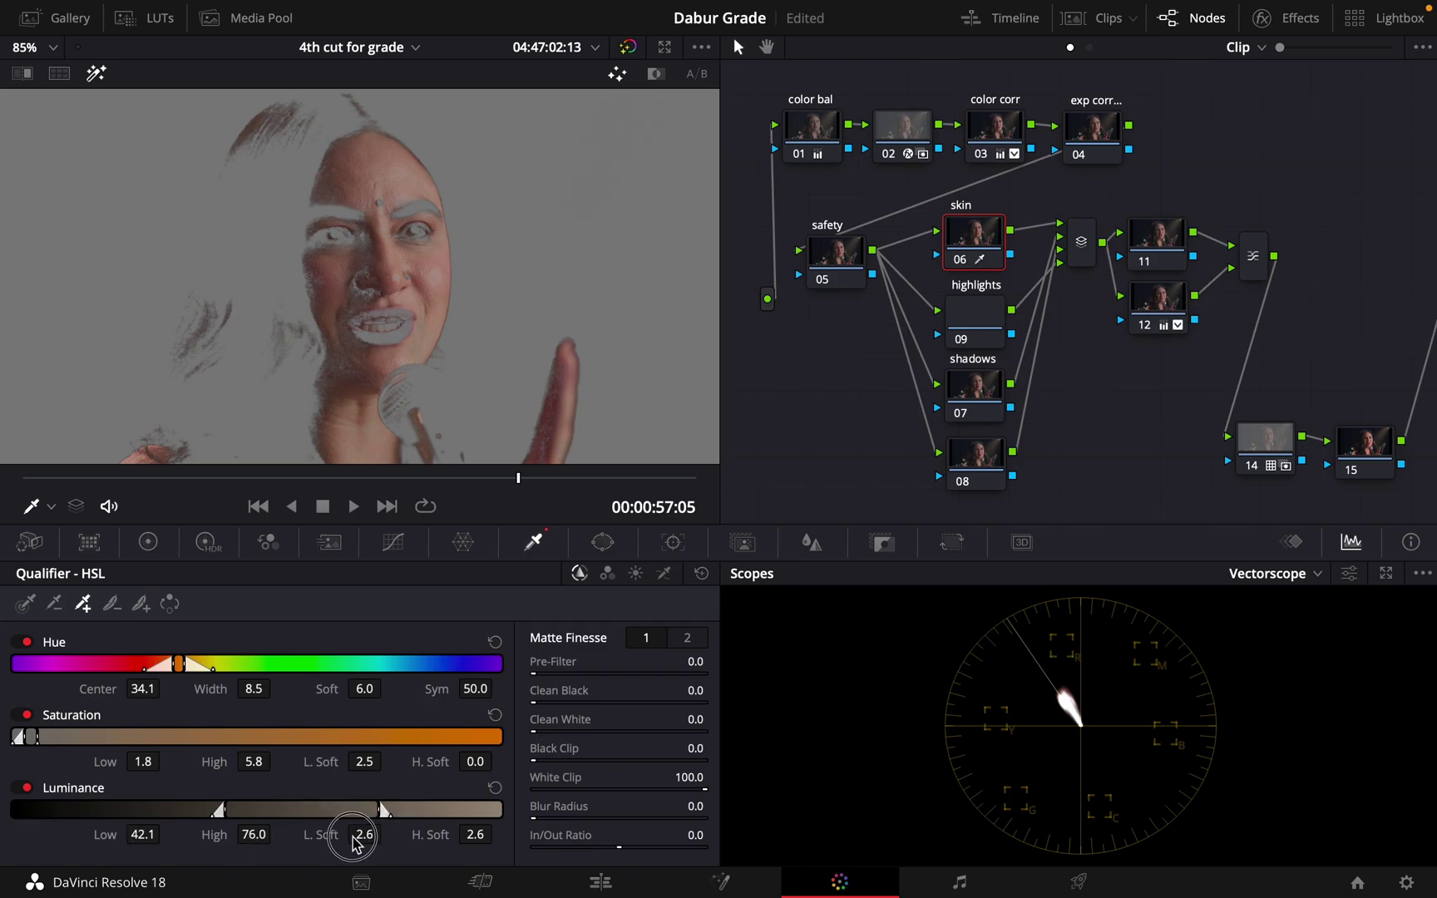
drag(356, 838, 474, 834)
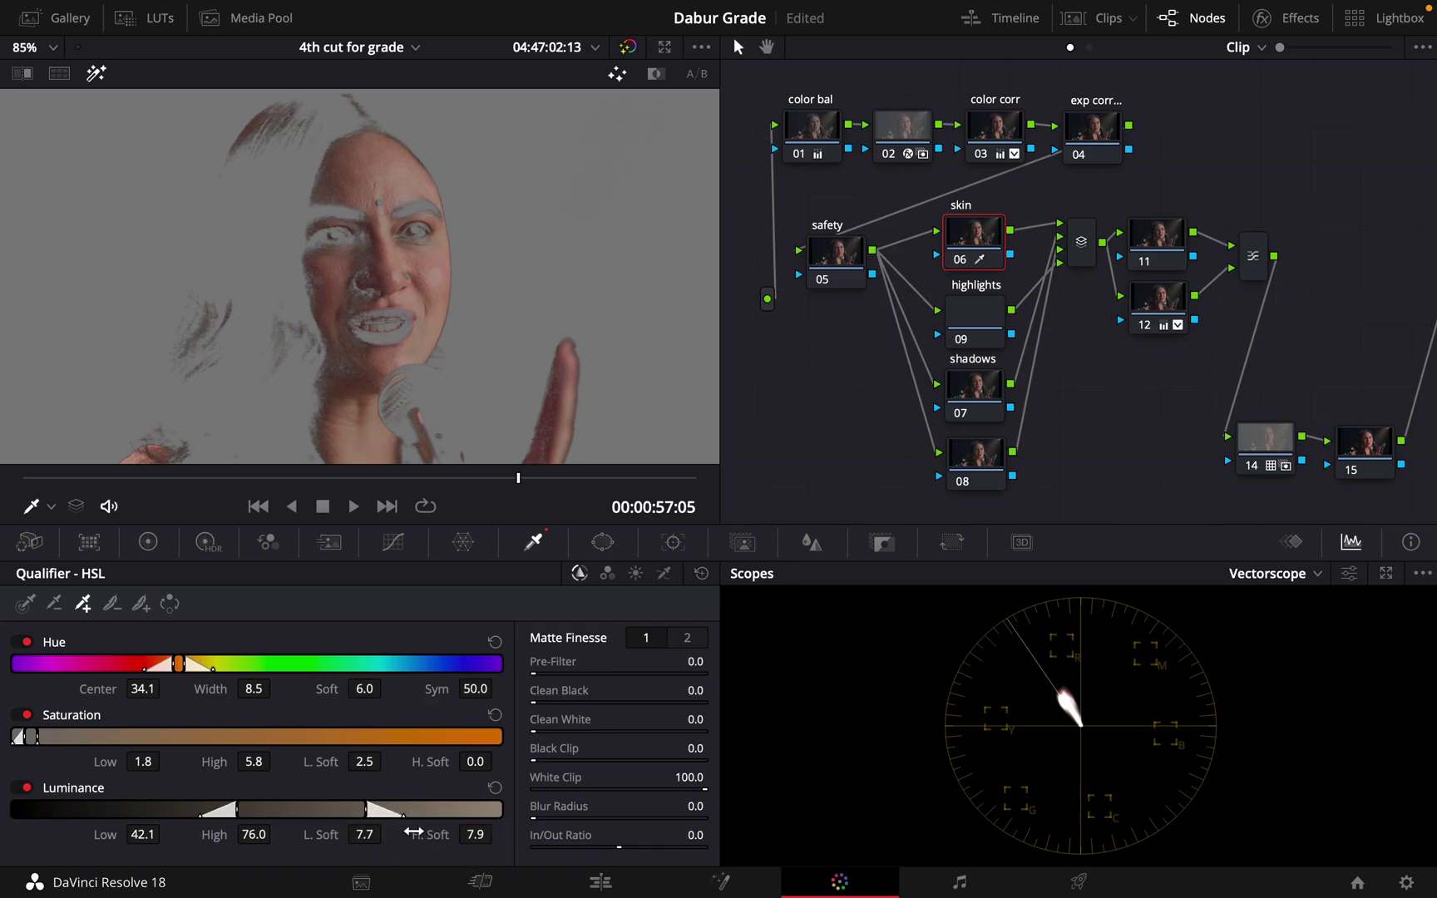
drag(89, 764, 104, 762)
drag(210, 762, 291, 818)
Refine the skin matte with Pre-Filter 27.2, Blur Radius 17.3, Post-Filter 20.8 and Denoise 18.4.
scroll(455, 243, down, 2)
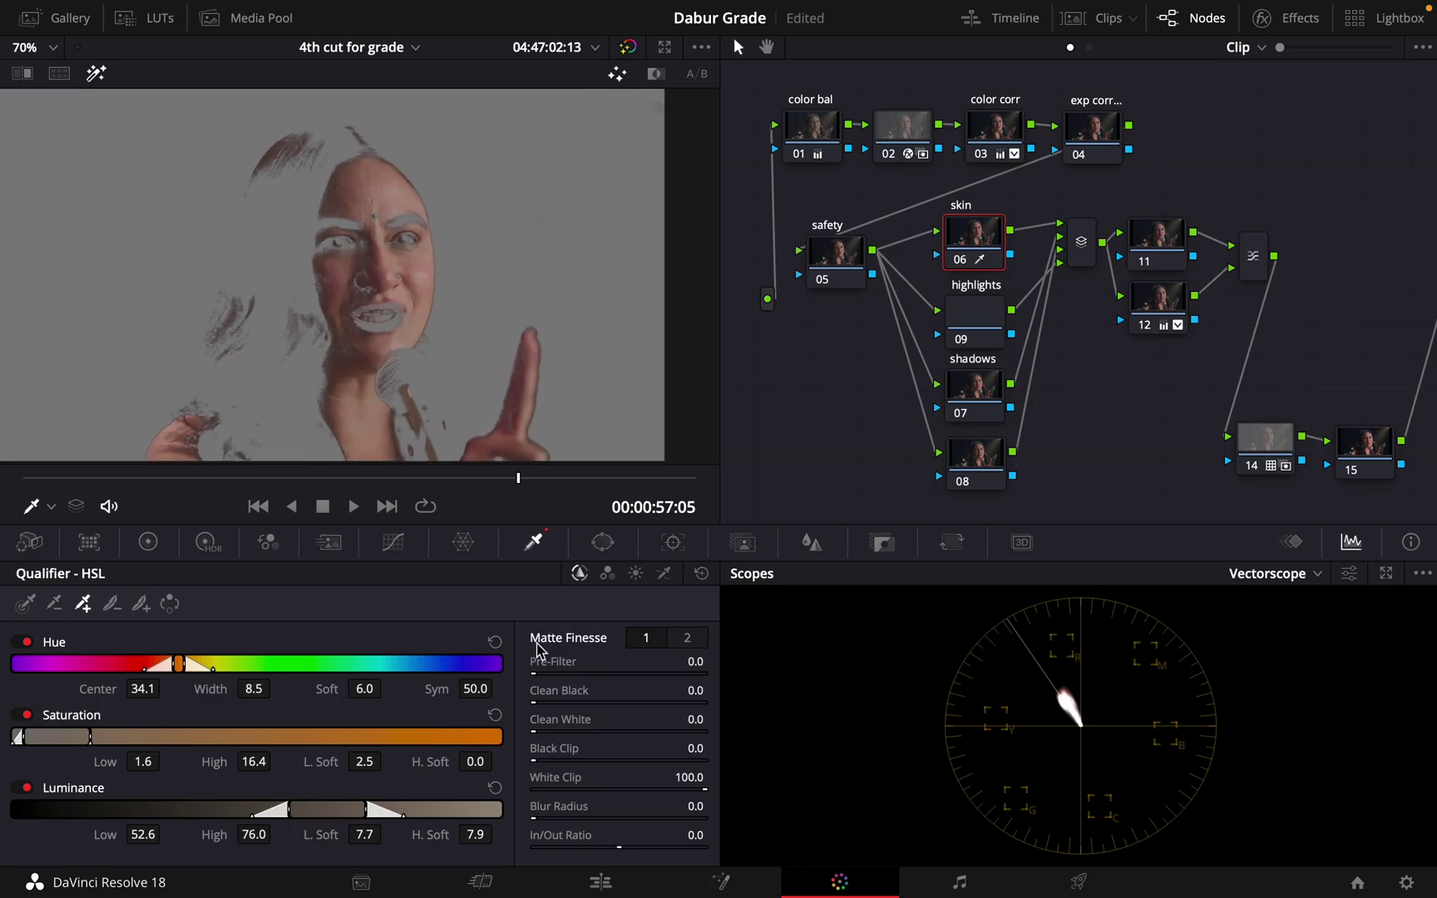
mouse_move(544, 662)
mouse_down()
mouse_move(740, 658)
mouse_move(417, 669)
mouse_move(748, 654)
mouse_move(547, 659)
mouse_up()
mouse_move(544, 811)
mouse_down()
mouse_move(700, 801)
mouse_move(548, 807)
mouse_up()
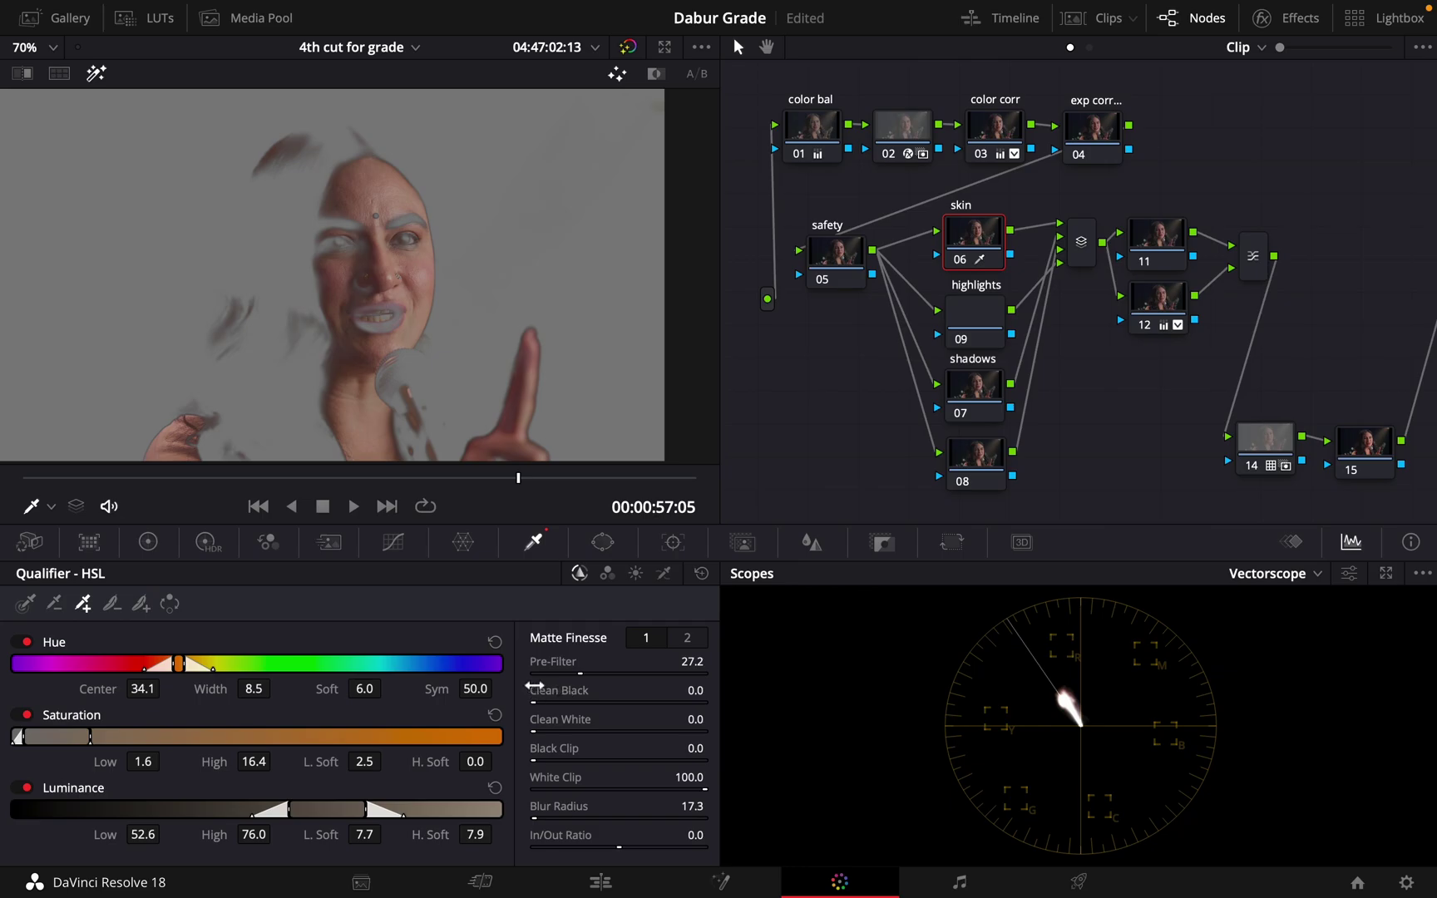
click(688, 638)
drag(587, 843, 780, 837)
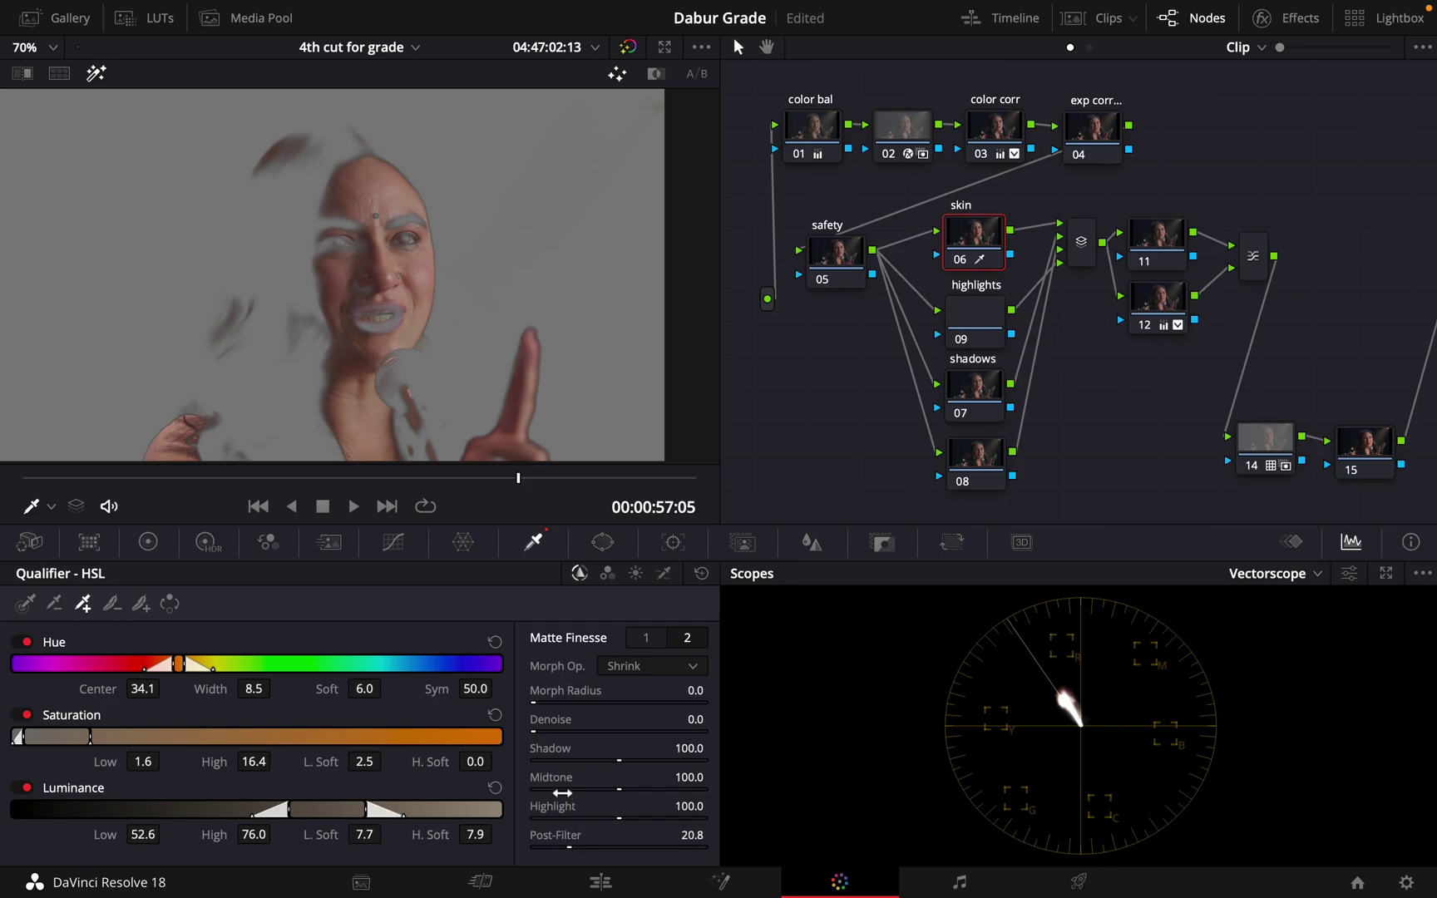
drag(580, 730, 746, 725)
Play back and scrub the clip to check the highlighted skin matte in motion, and examine it closely around the forehead and eyes.
drag(27, 484, 340, 484)
key(space)
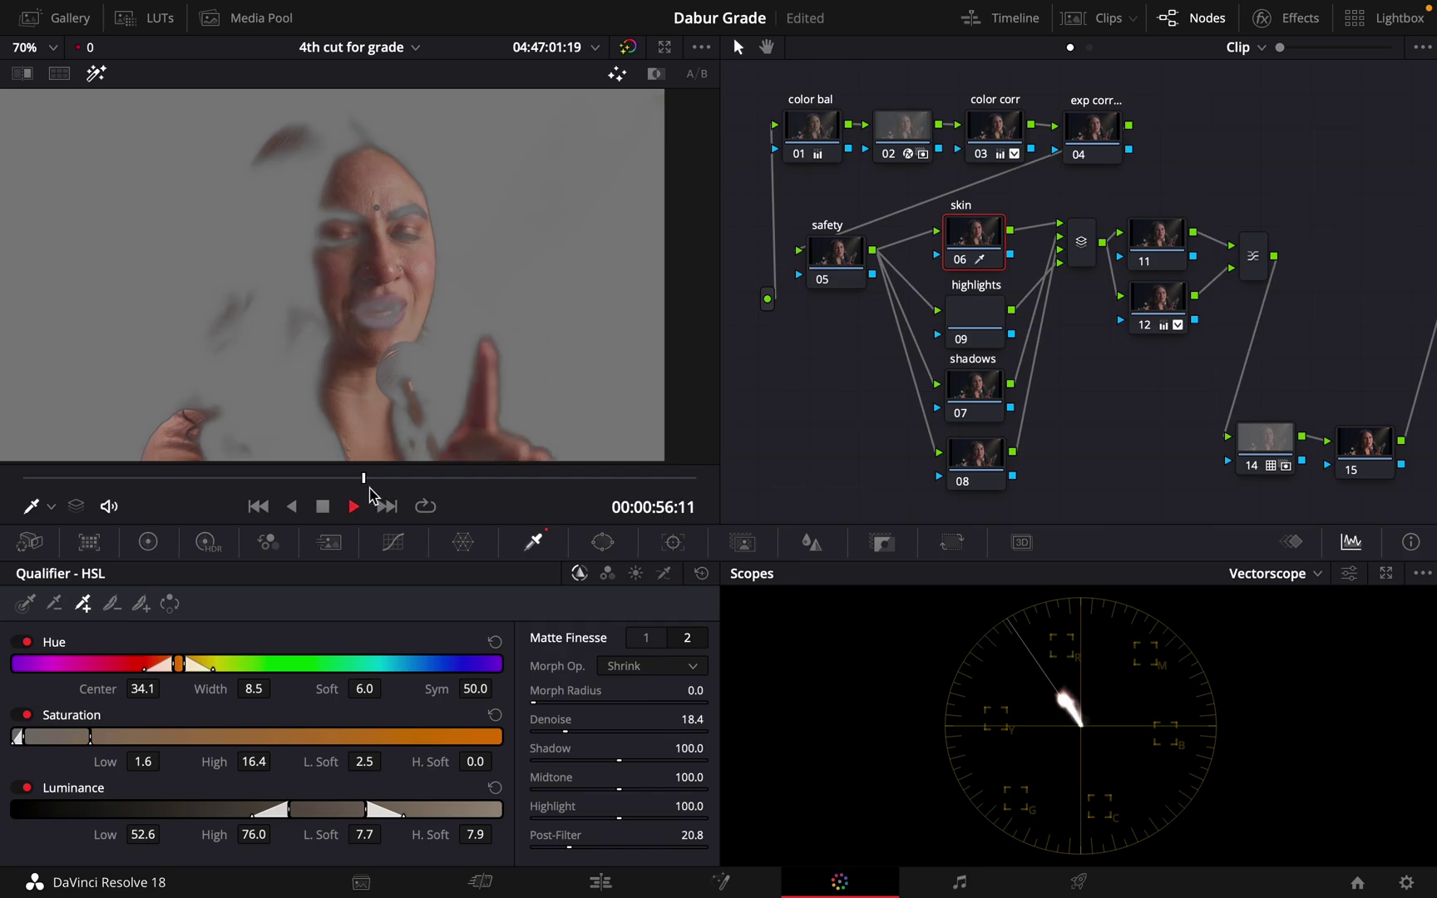
key(space)
key(space)
key(space)
drag(433, 477, 485, 479)
scroll(476, 303, up, 6)
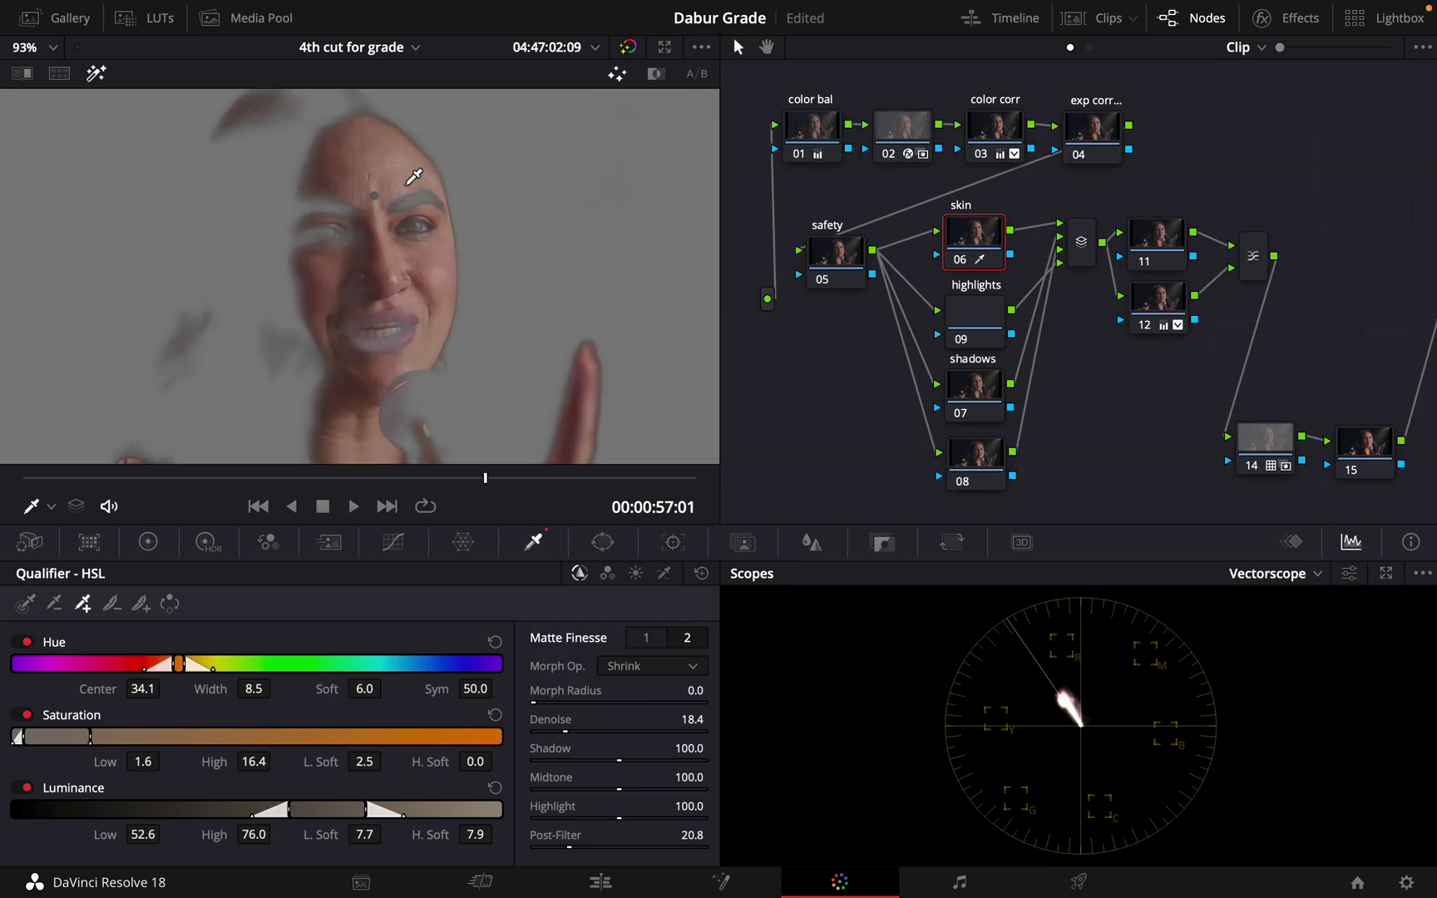
scroll(419, 305, up, 5)
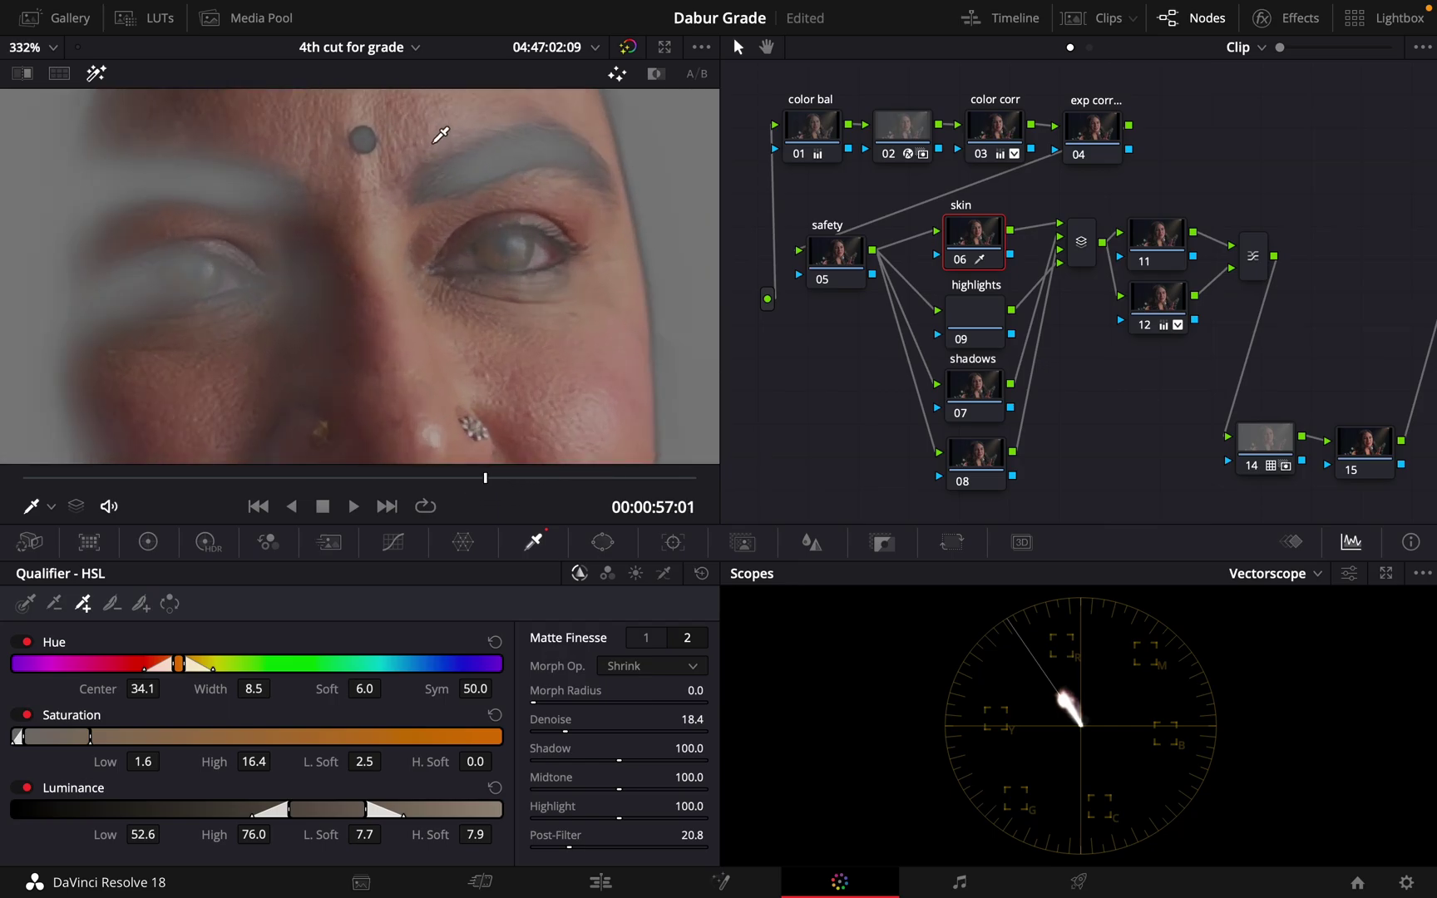
scroll(439, 226, down, 2)
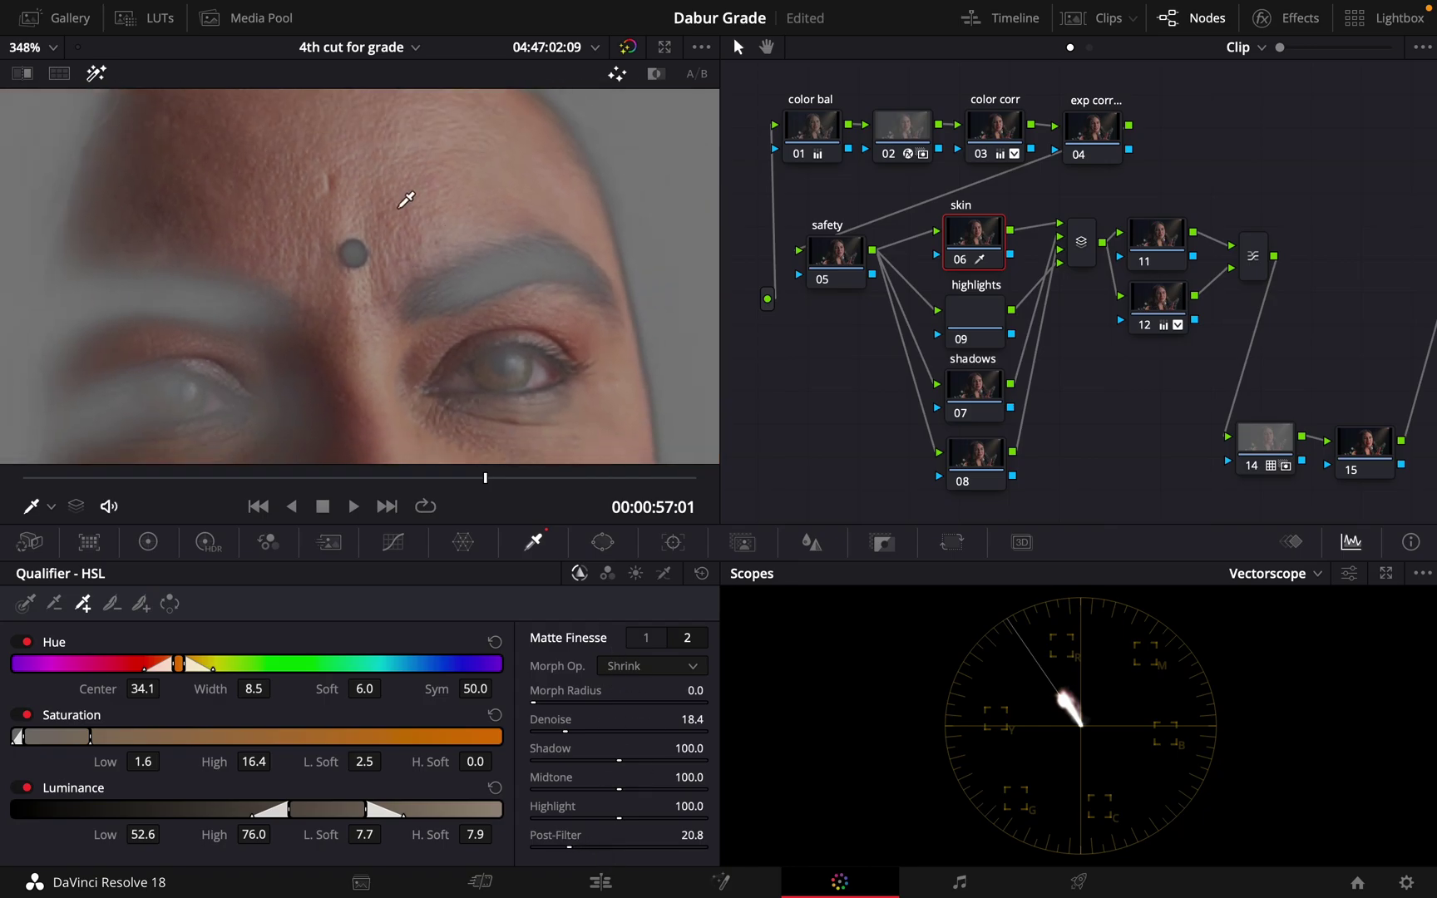
Tighten the skin key's Matte Finesse with Post-Filter 19.4, Black Clip 21.8 and Clean Black 12.7.
drag(571, 827, 556, 828)
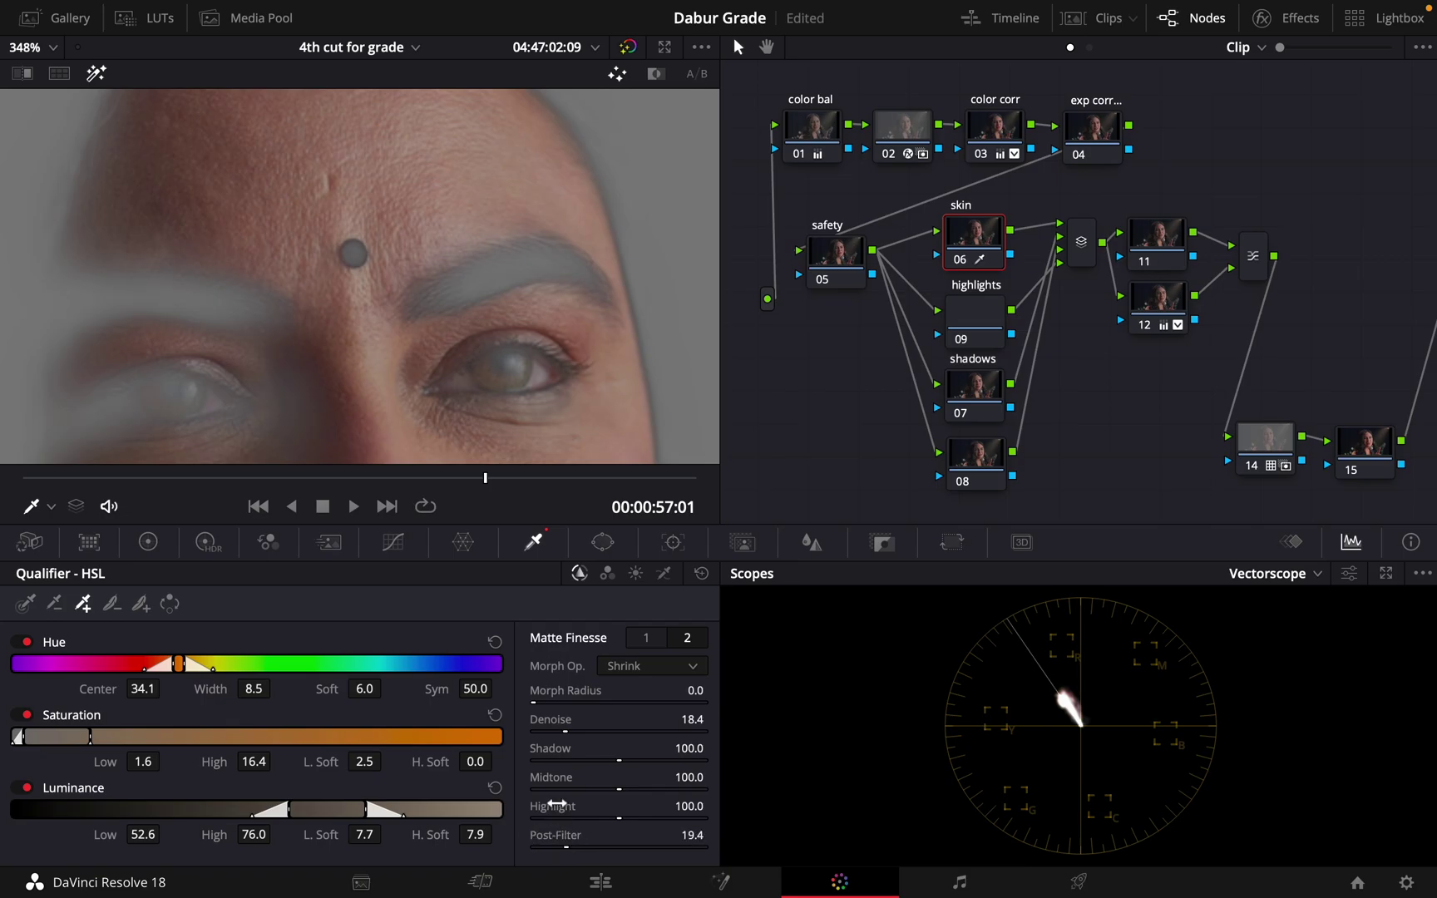
click(645, 637)
drag(555, 747, 773, 751)
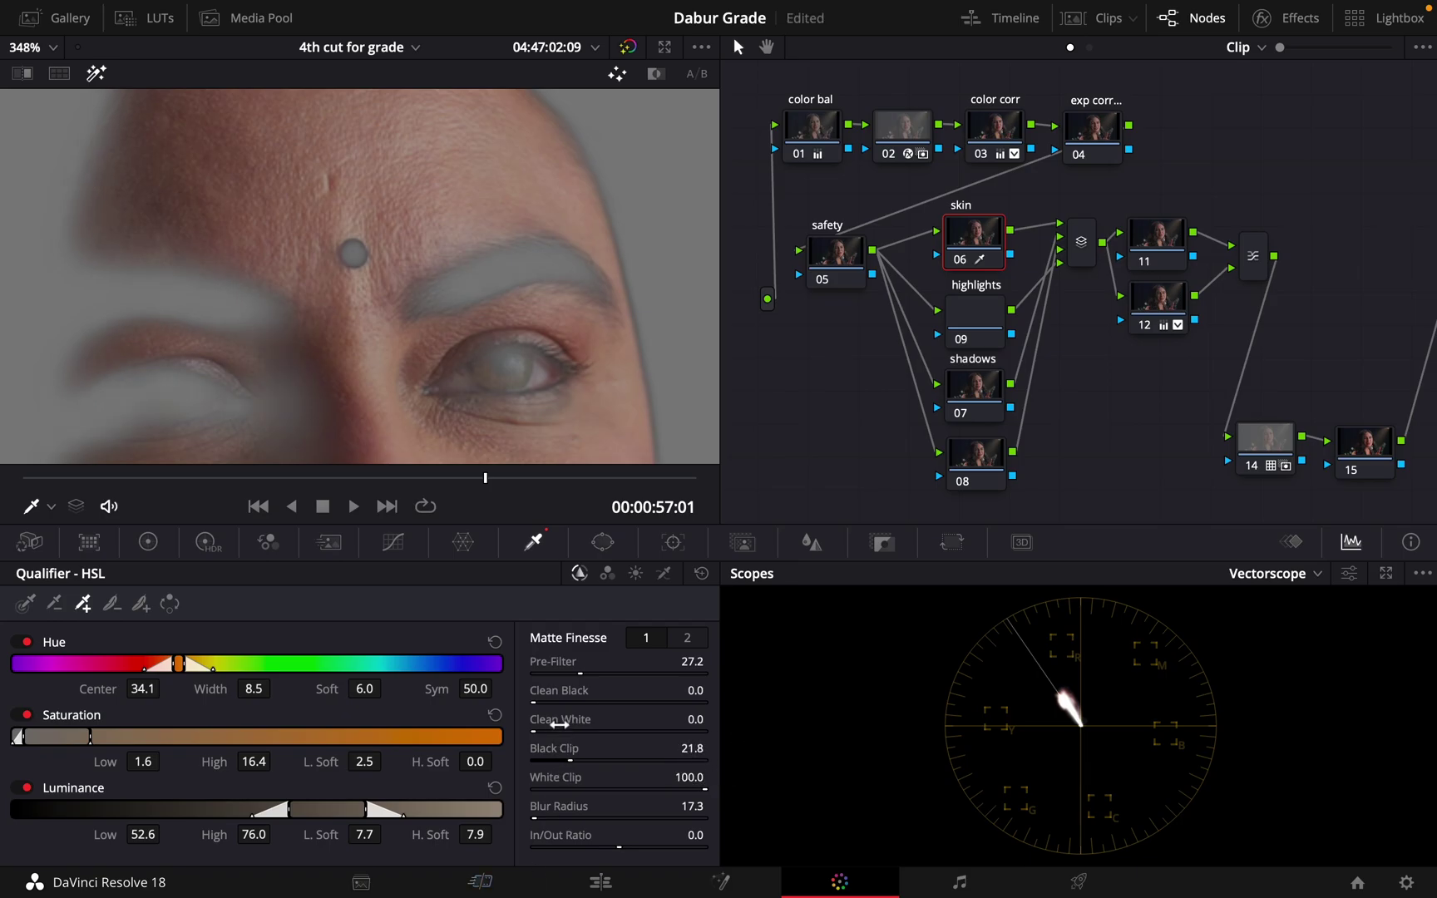
drag(559, 697, 682, 688)
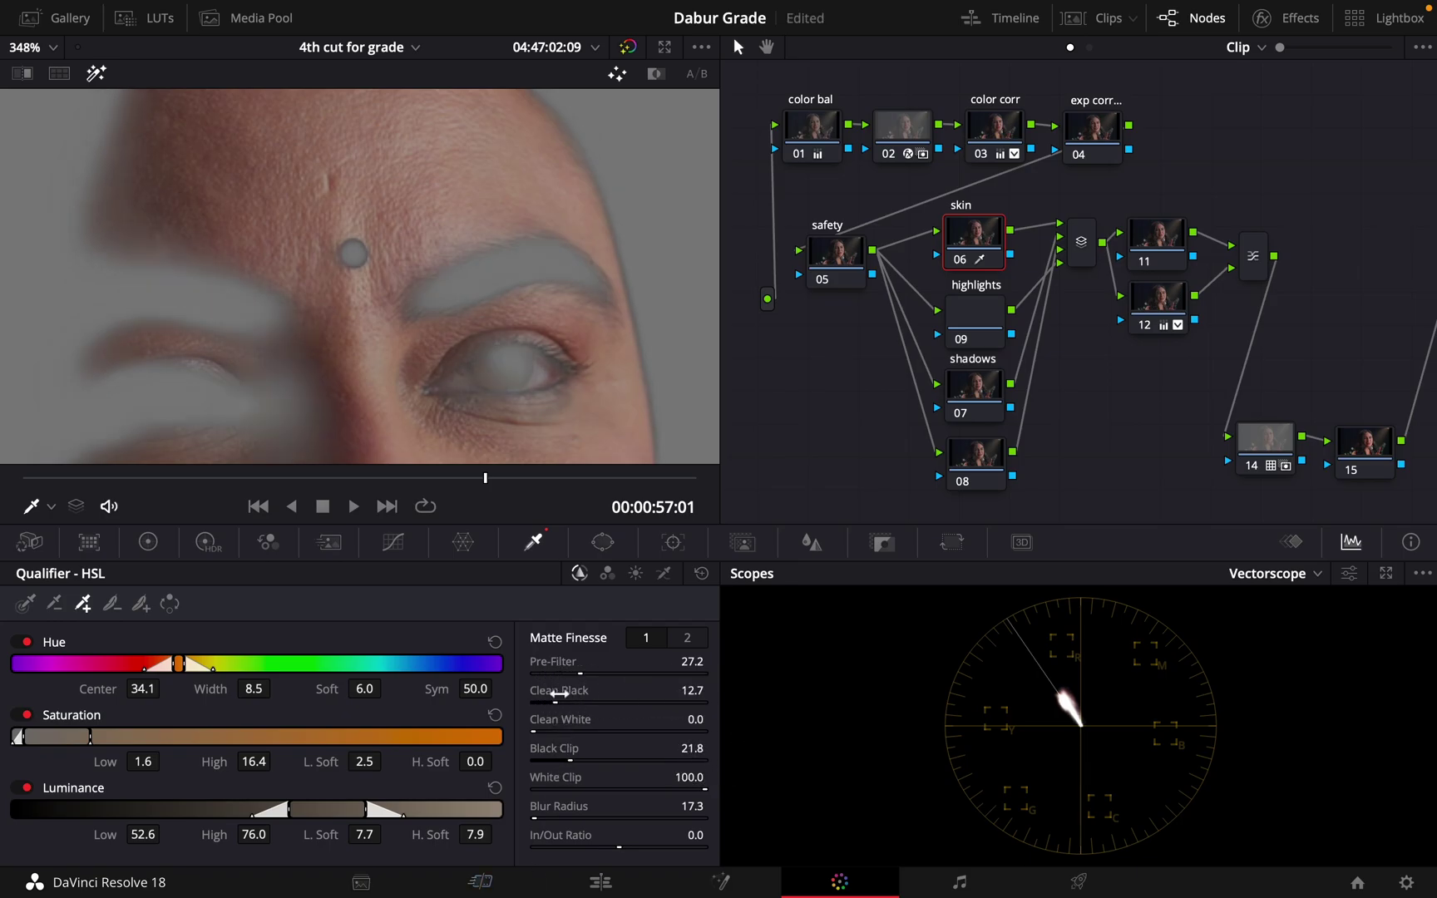
Inspect the skin matte's edges on the whole face, then closely around the eyes, mouth and neck.
scroll(542, 319, down, 6)
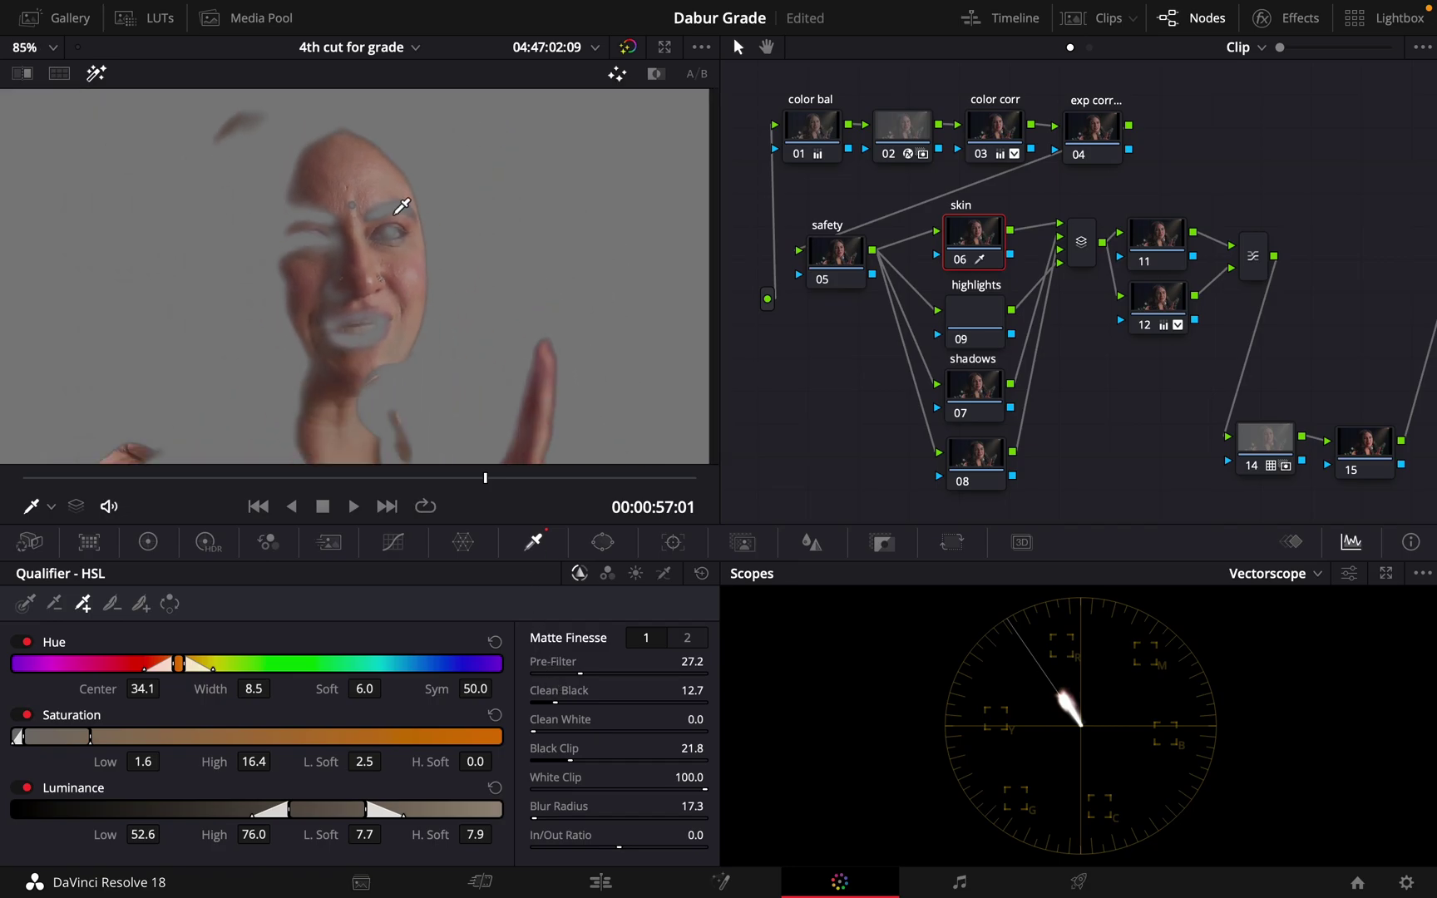
scroll(475, 161, up, 2)
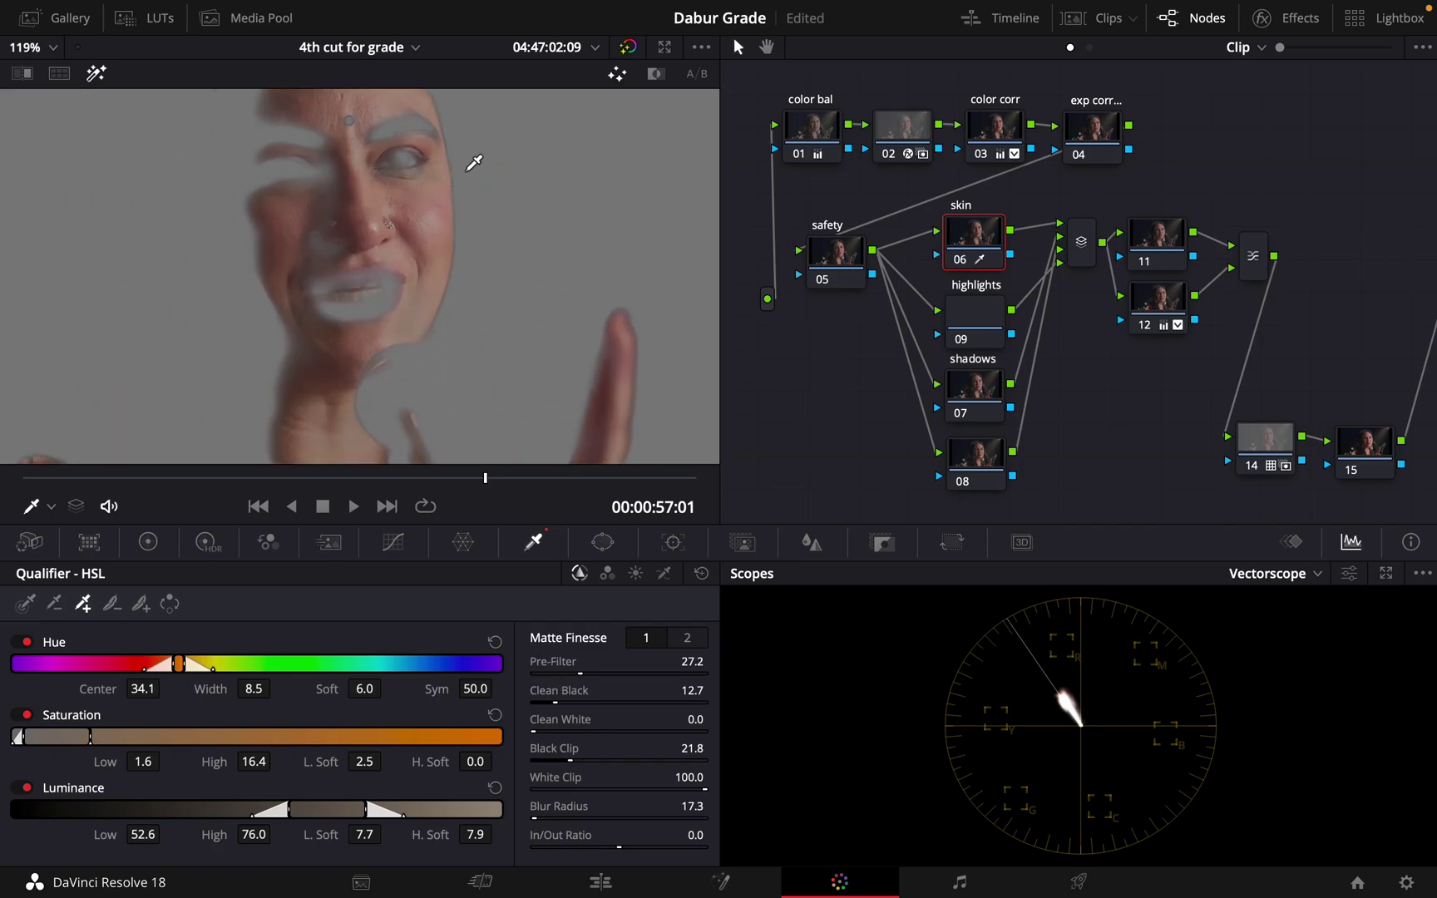
scroll(368, 163, up, 3)
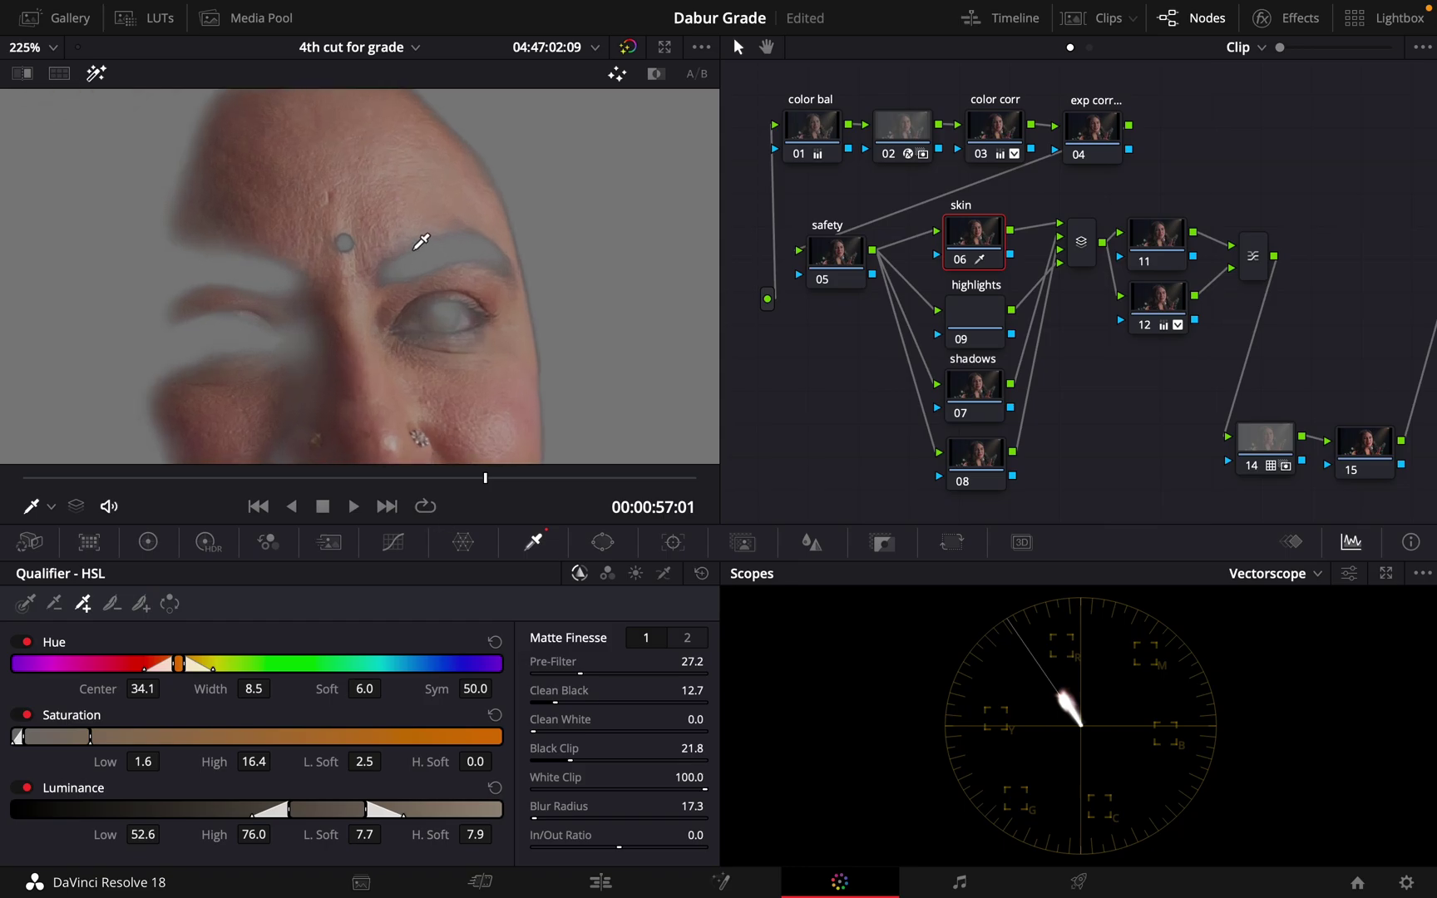
scroll(549, 280, down, 5)
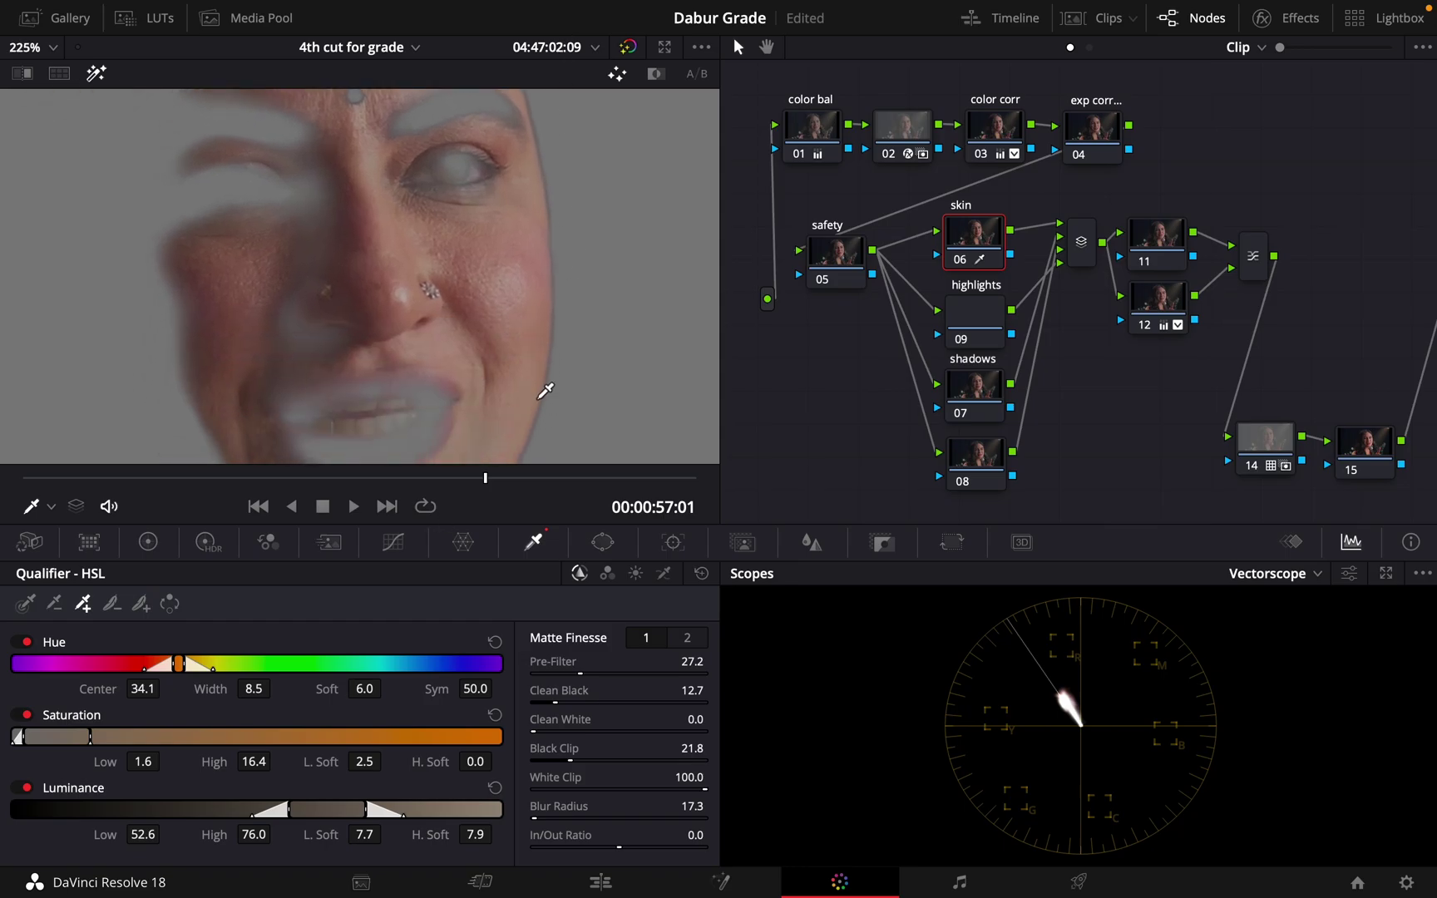
scroll(487, 375, down, 5)
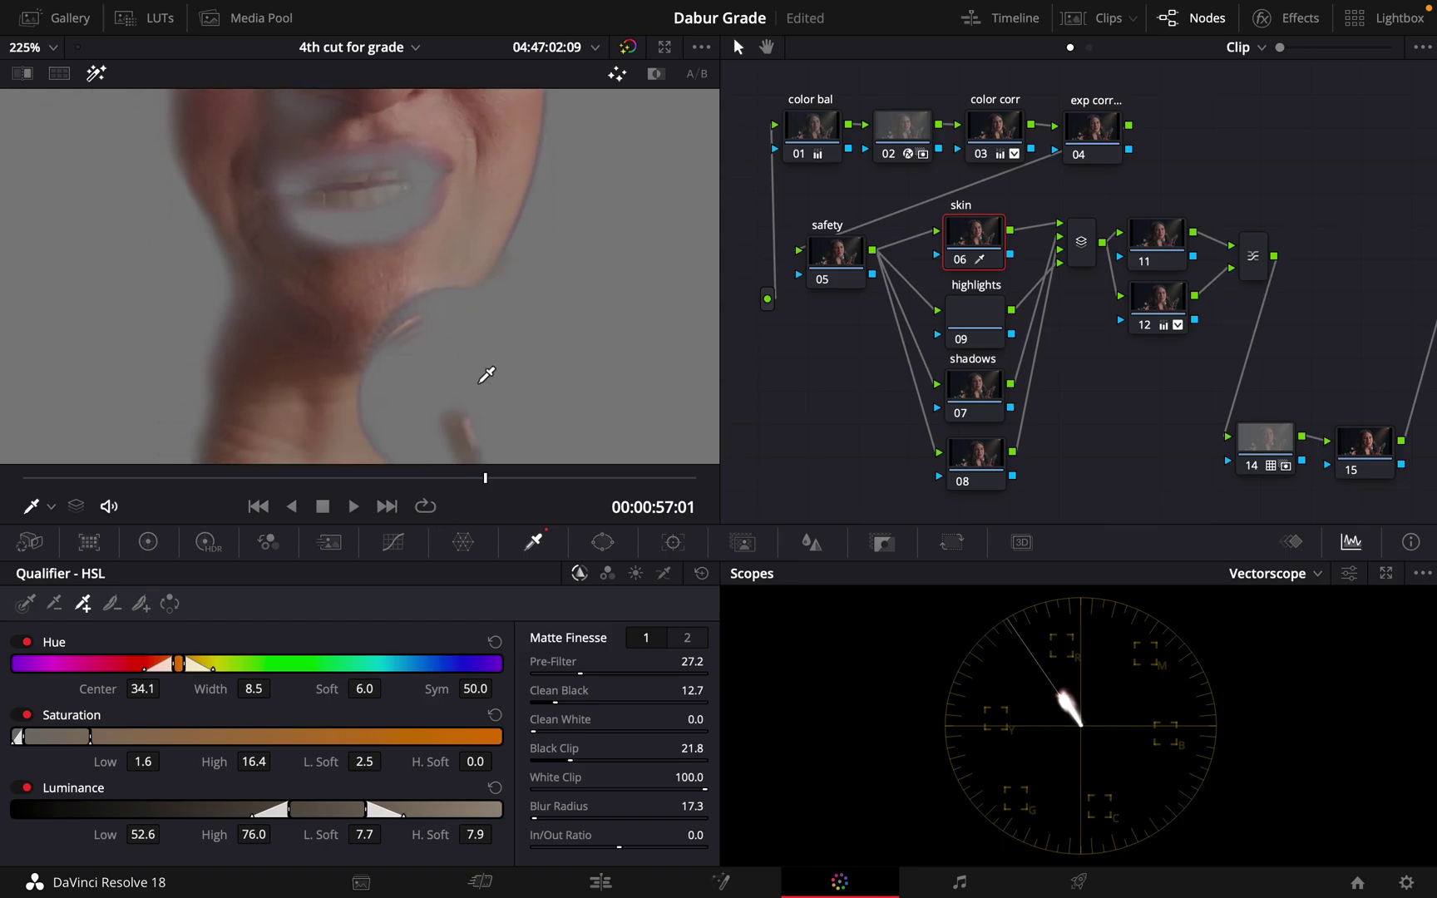
scroll(472, 371, up, 10)
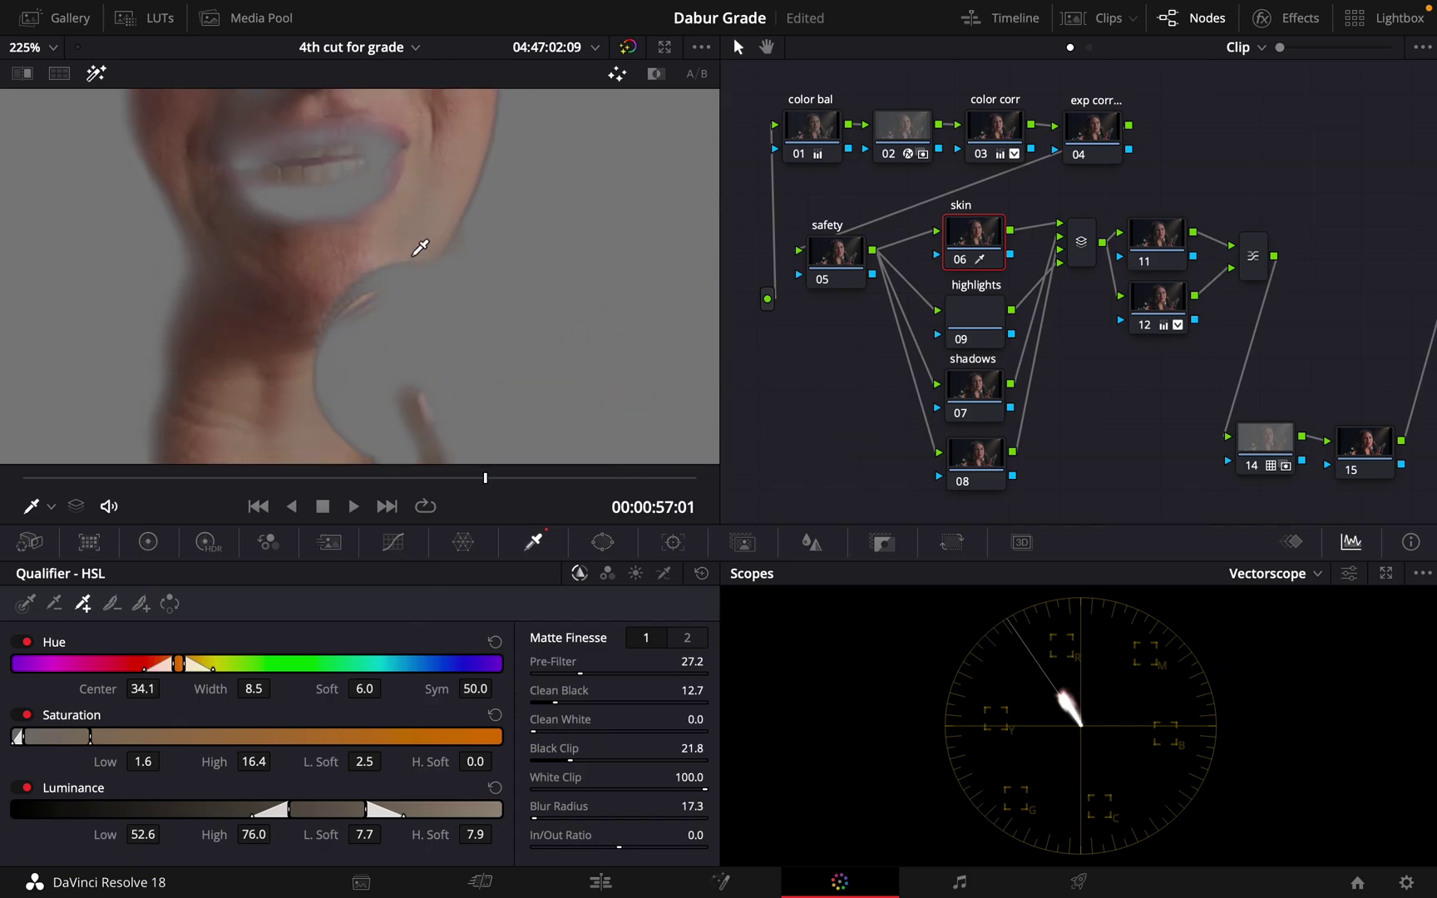
scroll(397, 271, up, 4)
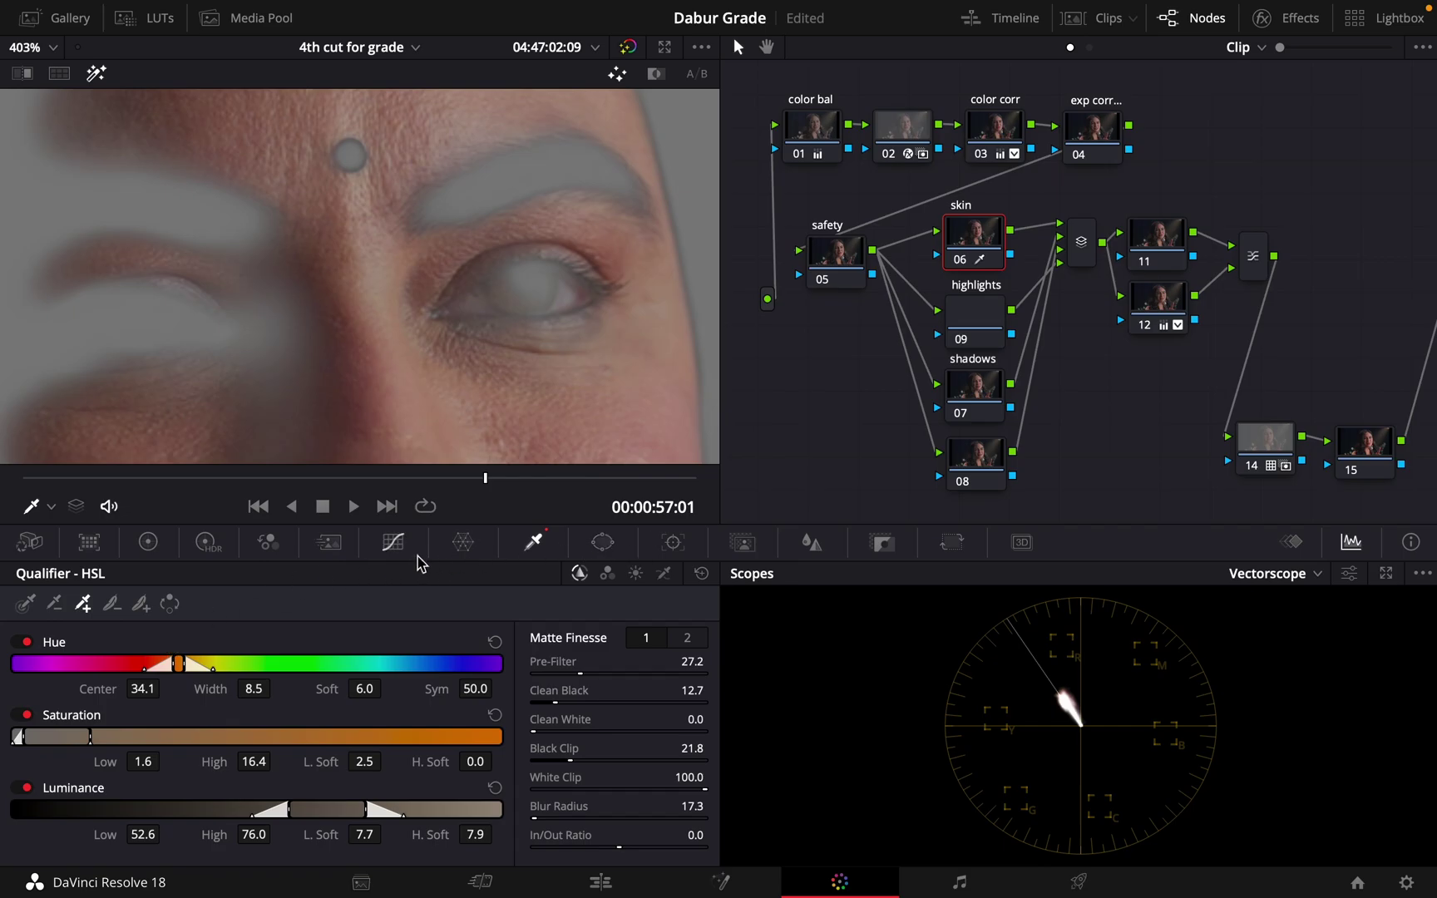
Try Spatial NR on the skin node in Better mode with Medium radius and both thresholds at 100.0, previewing it without the matte highlight.
click(329, 545)
click(362, 629)
click(371, 675)
click(390, 652)
click(370, 699)
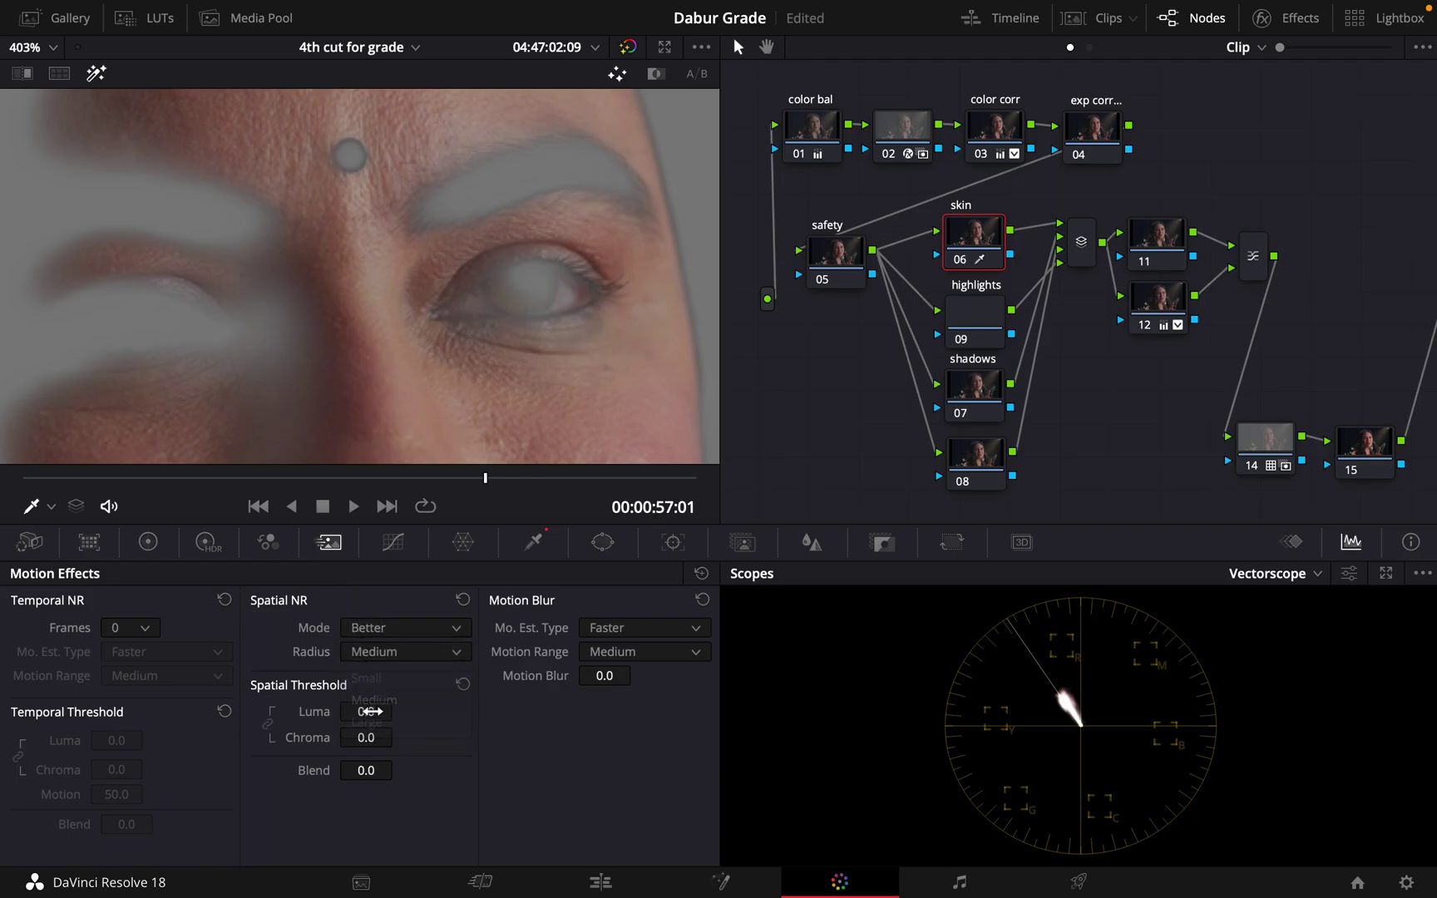
drag(367, 714, 753, 701)
scroll(453, 225, down, 5)
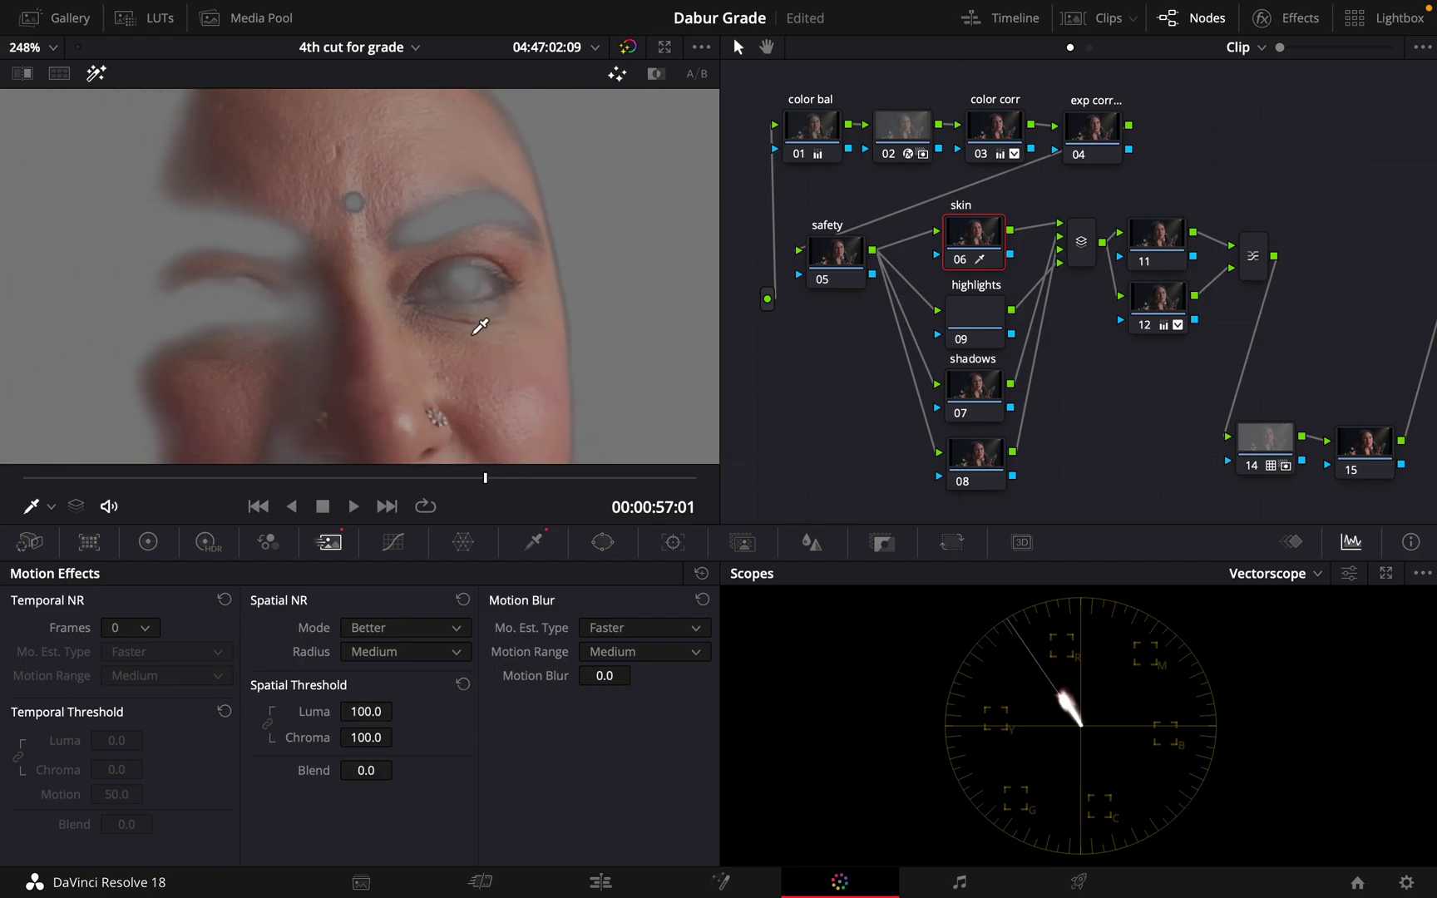
drag(475, 331, 565, 121)
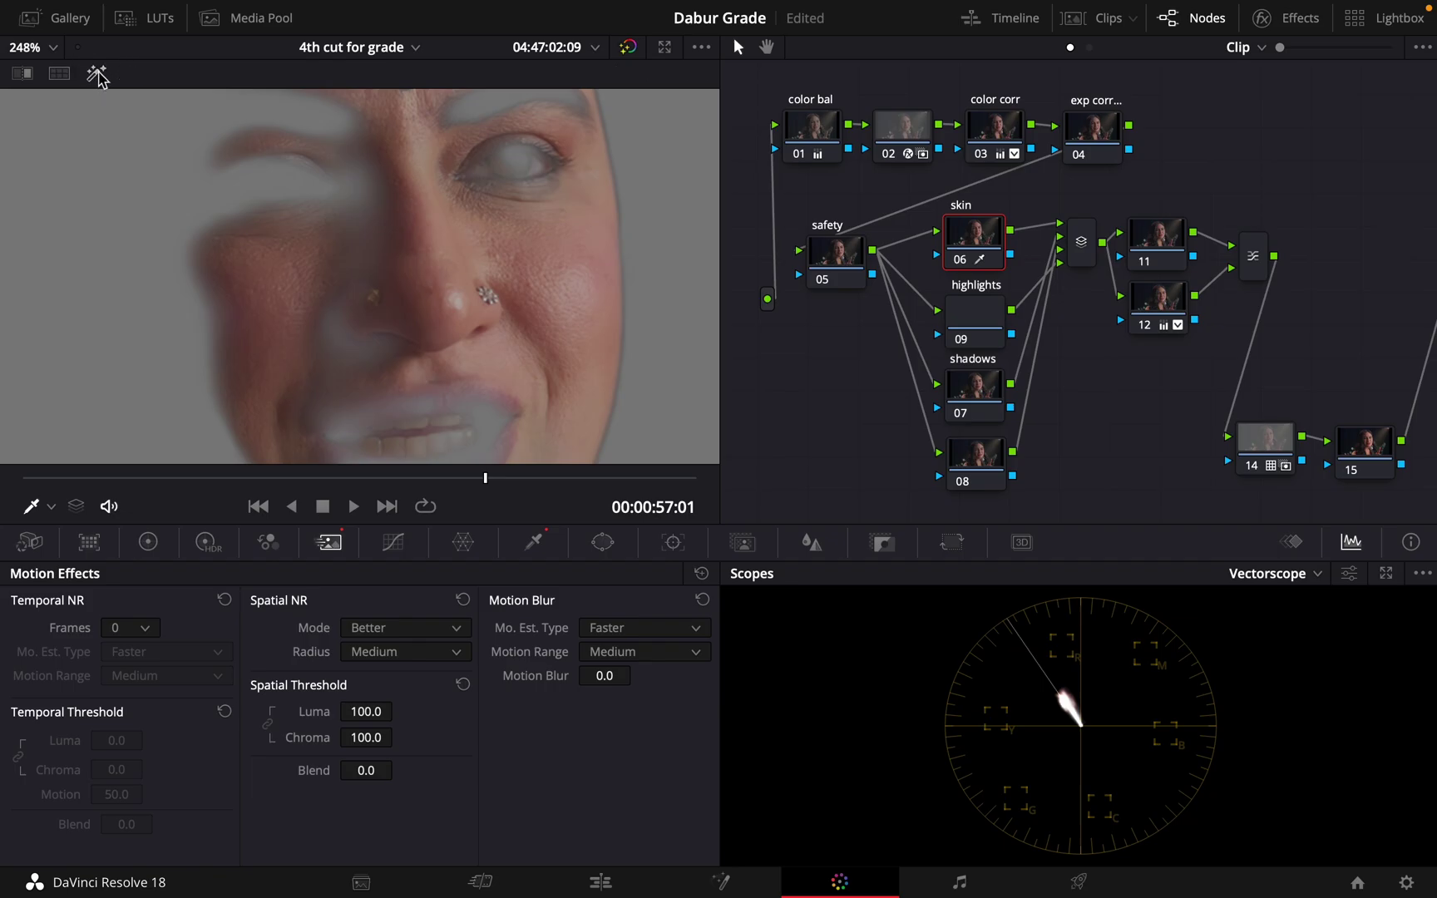
click(97, 72)
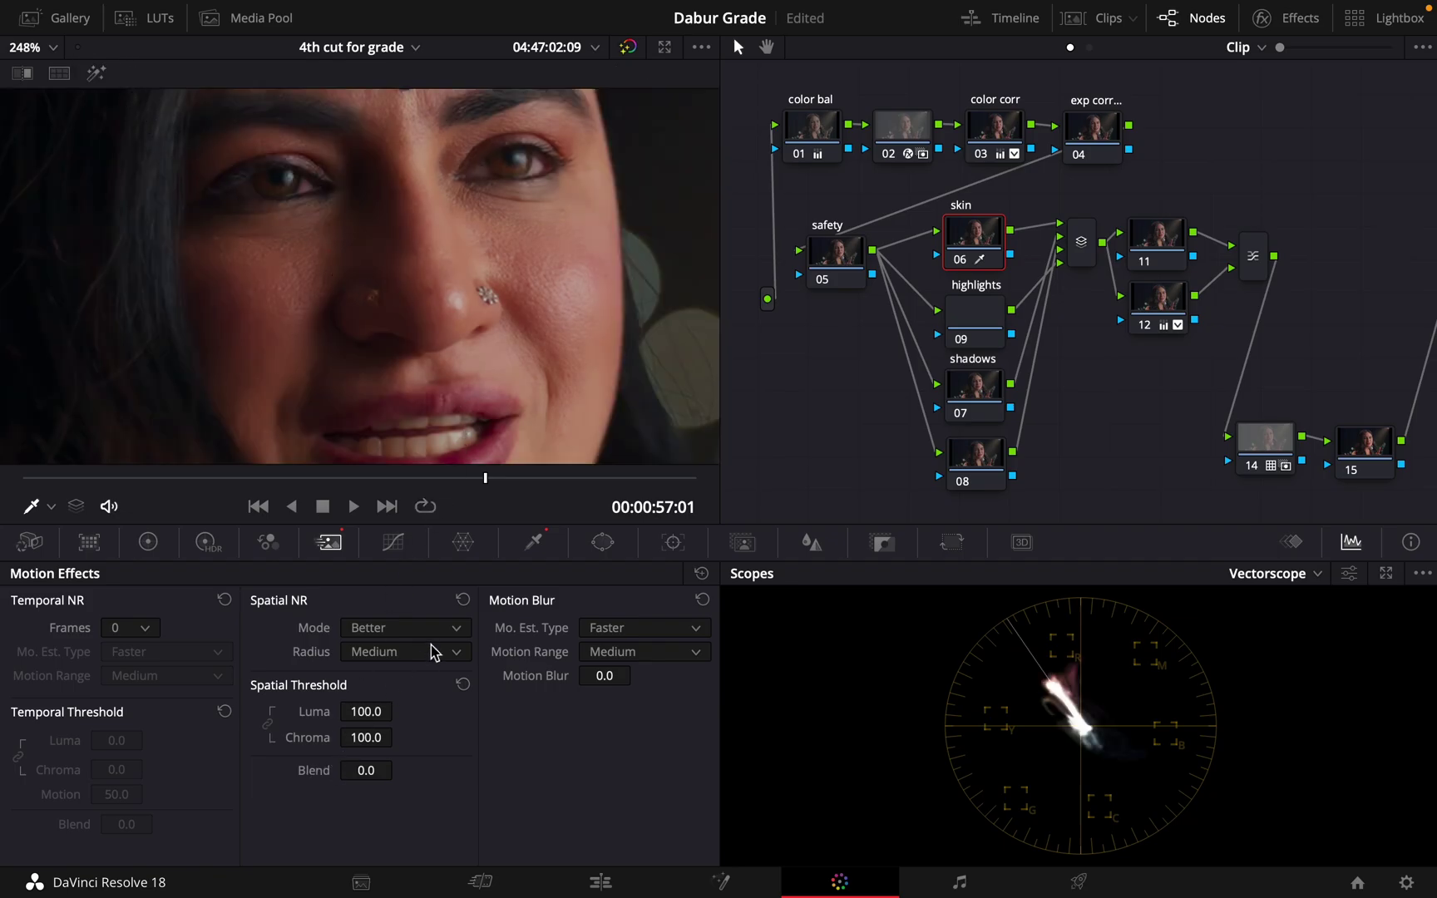
Reset the Spatial NR thresholds, focus on the forehead skin and try Luma and Chroma at 94.6.
click(462, 683)
scroll(495, 297, up, 2)
scroll(496, 298, down, 3)
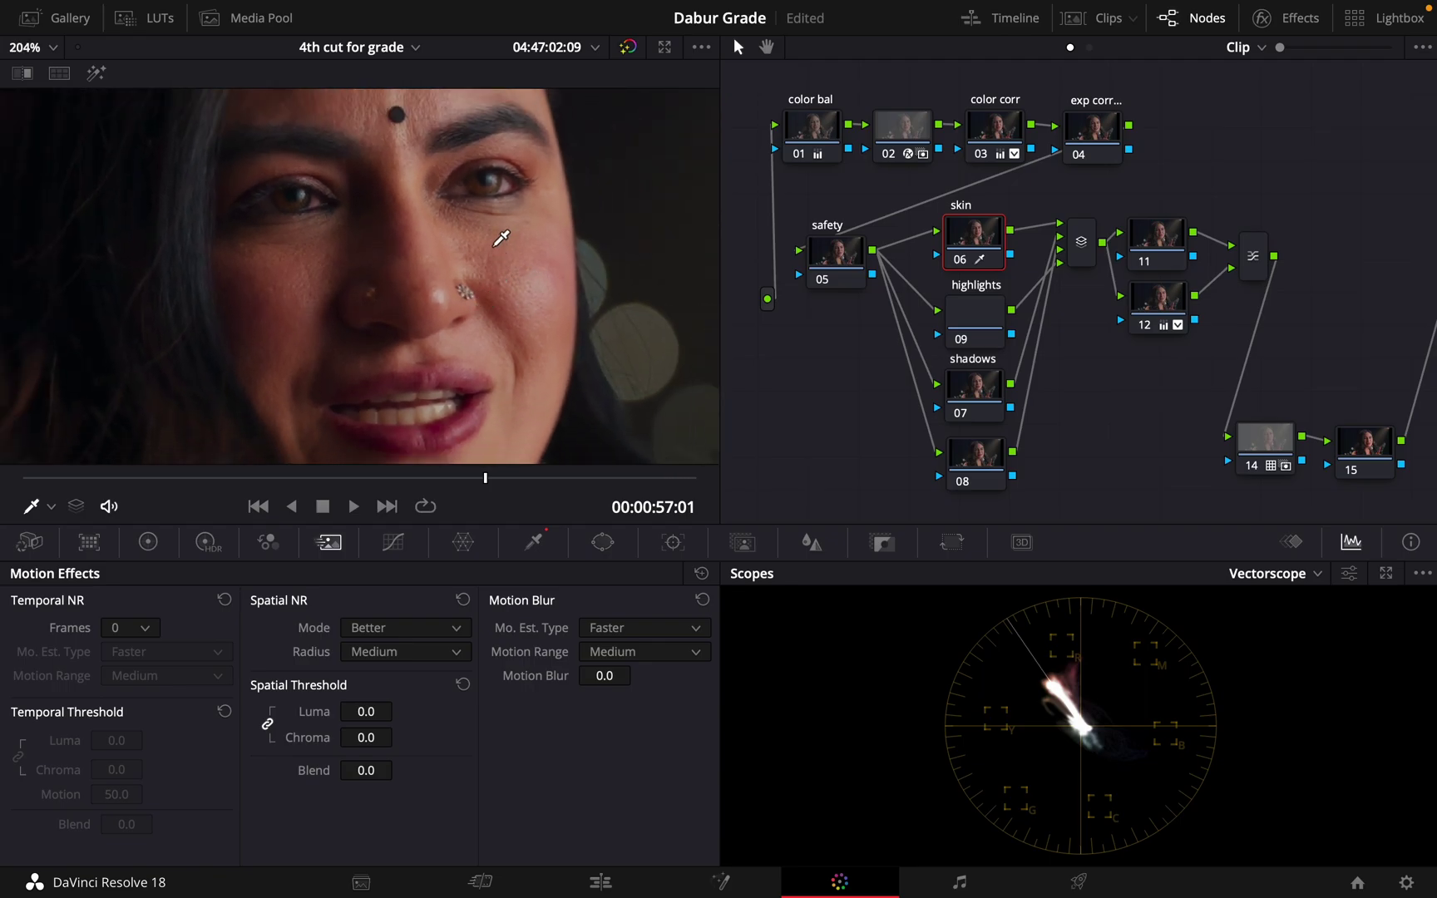
scroll(411, 138, up, 4)
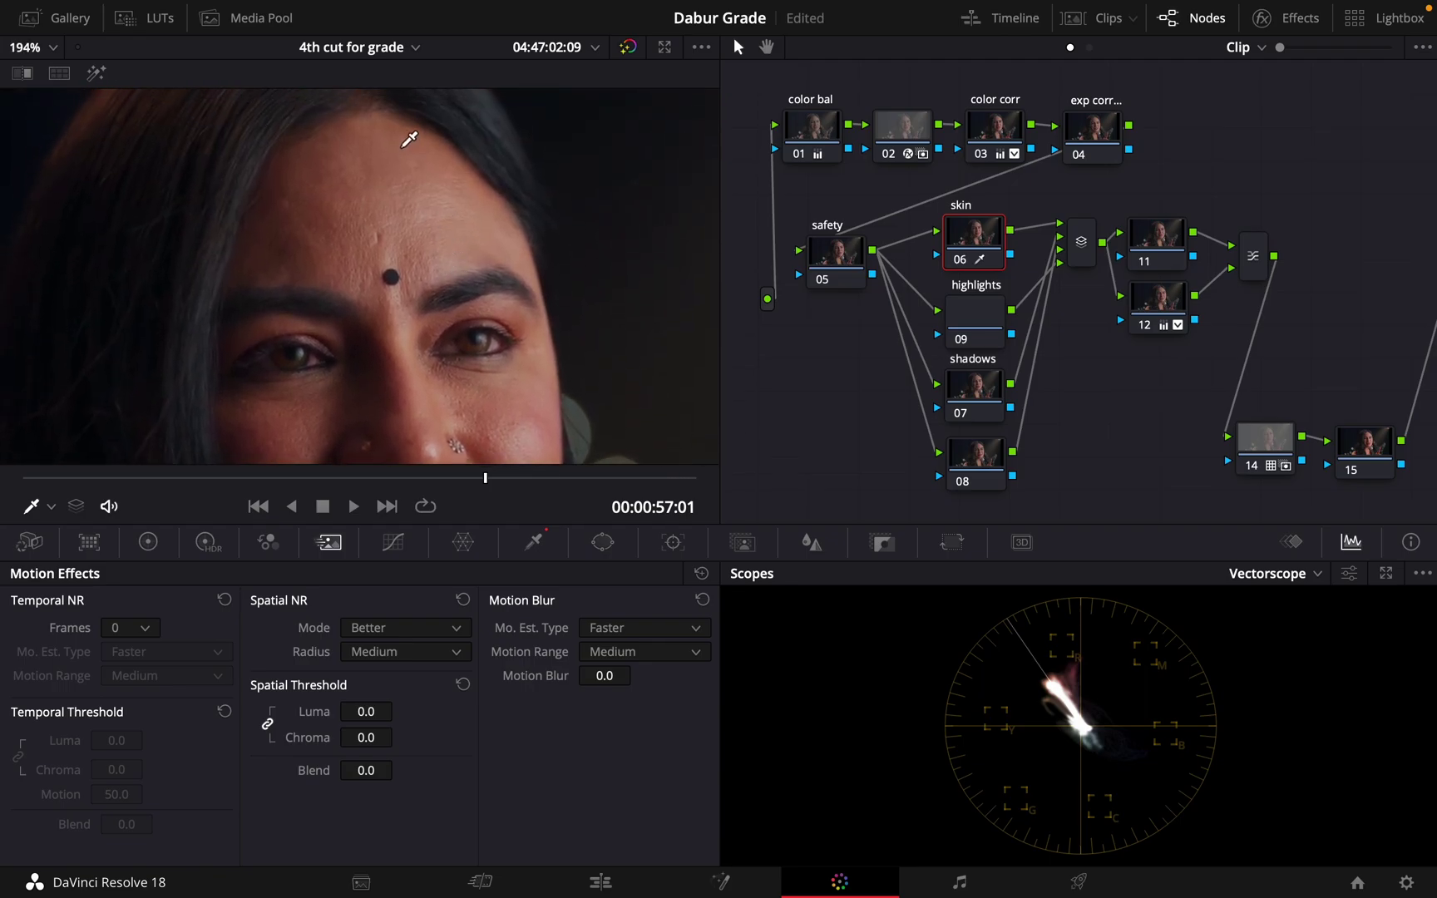
drag(406, 192, 422, 406)
drag(386, 221, 462, 122)
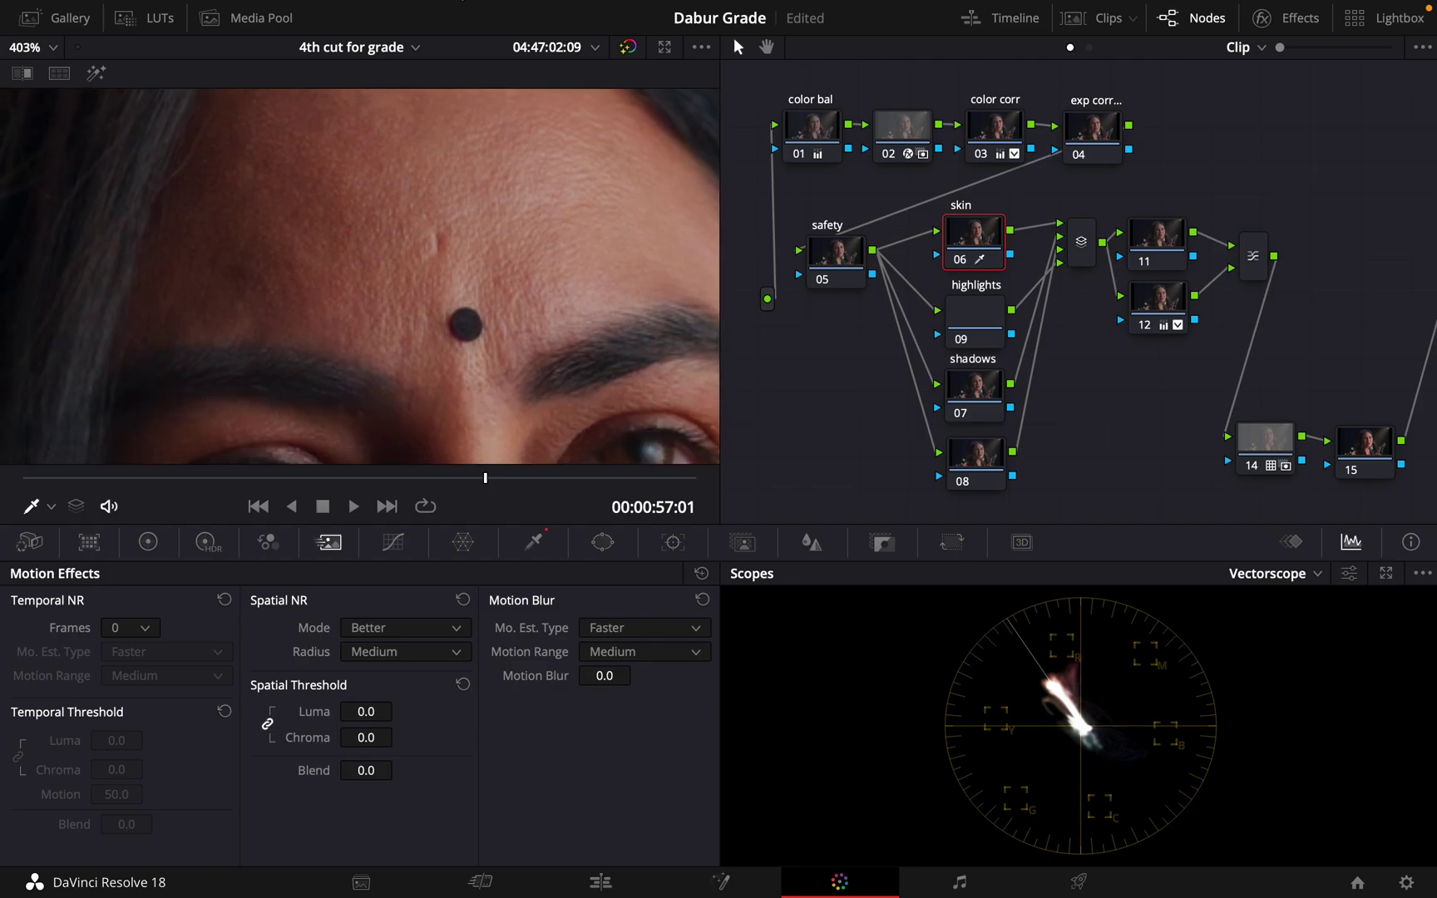
drag(442, 390, 469, 241)
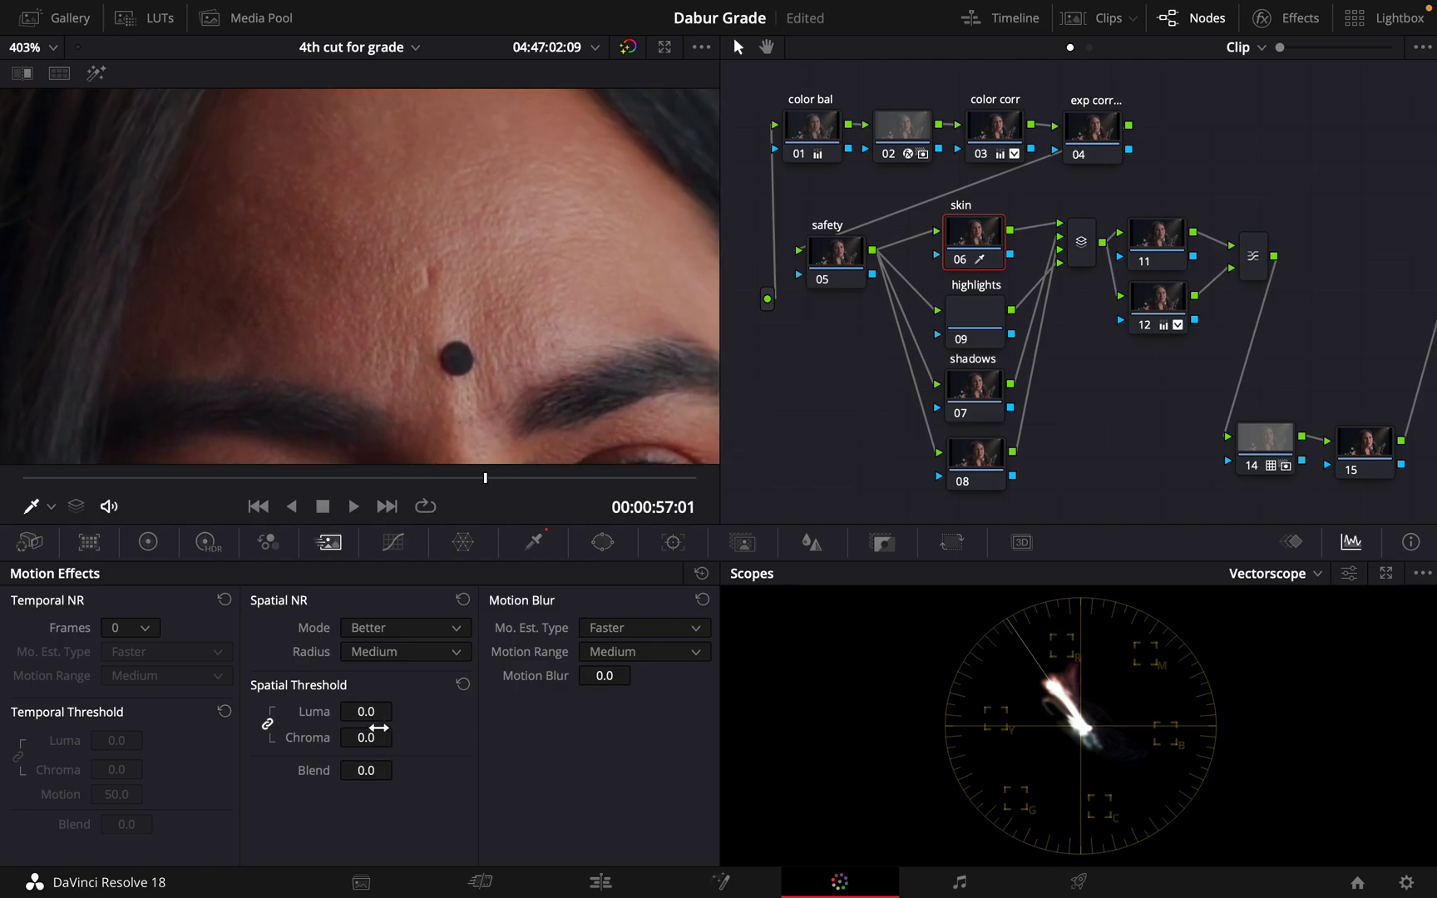
drag(369, 712, 944, 455)
scroll(465, 315, down, 6)
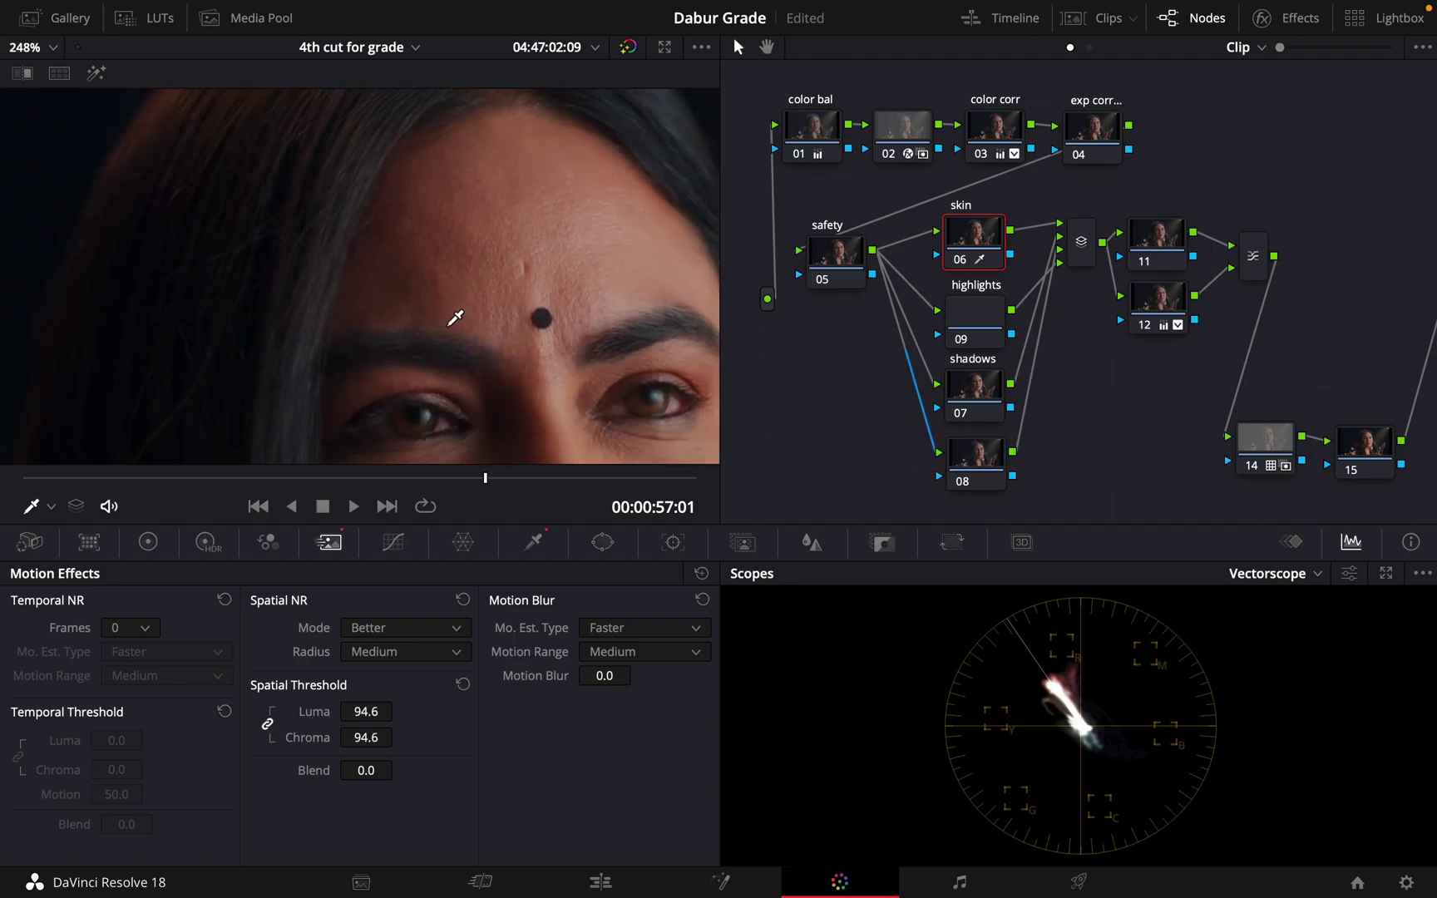
scroll(510, 102, down, 5)
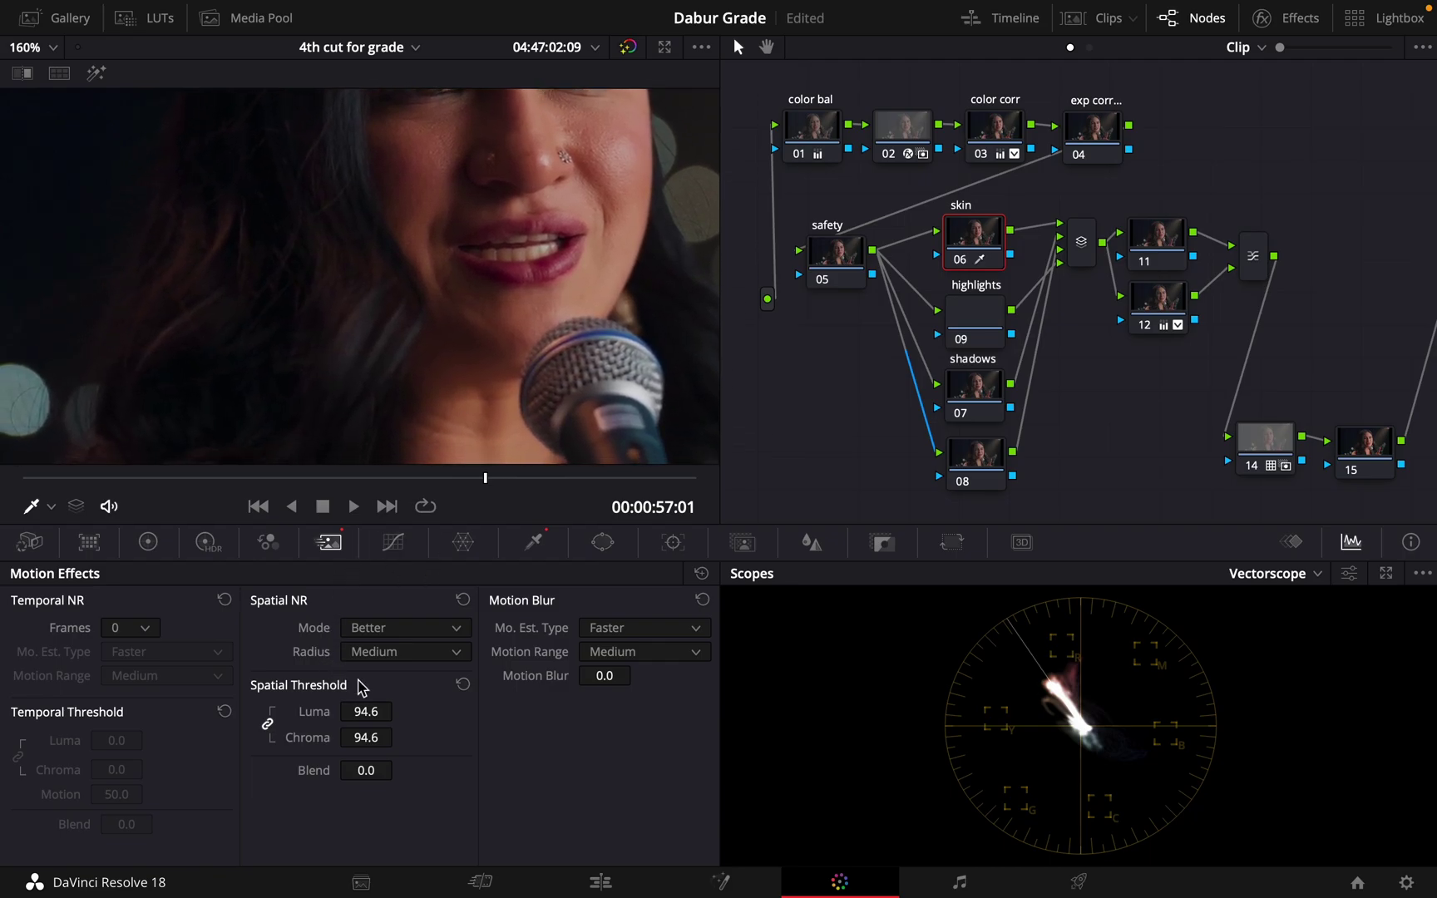
Reset the Spatial NR thresholds and highlight the skin node's matte close up on the nose and cheek.
click(462, 686)
scroll(529, 289, up, 3)
drag(566, 232, 408, 368)
click(970, 329)
click(964, 237)
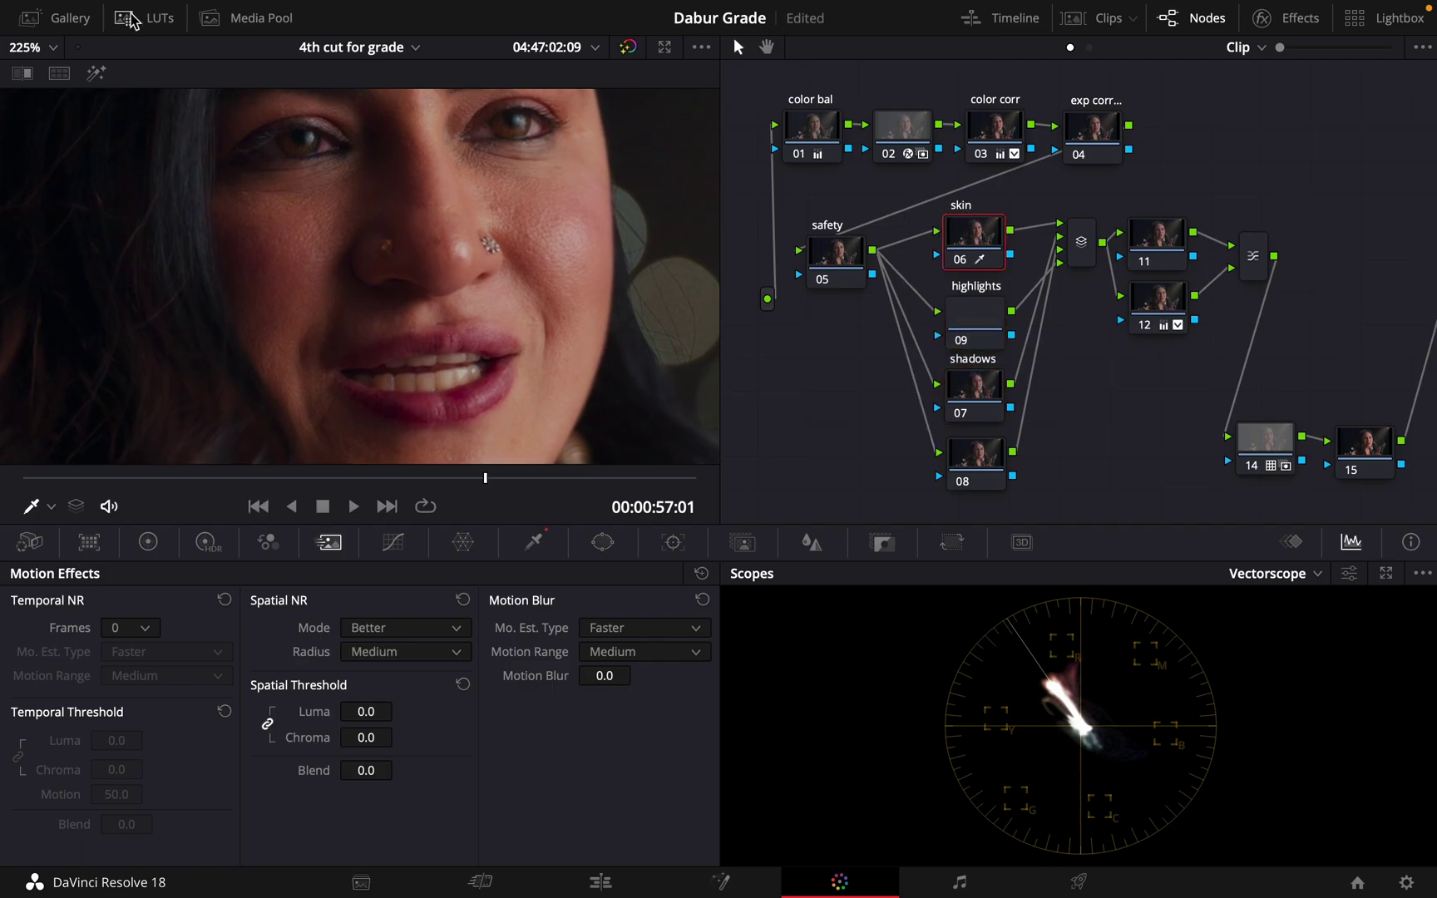
click(97, 72)
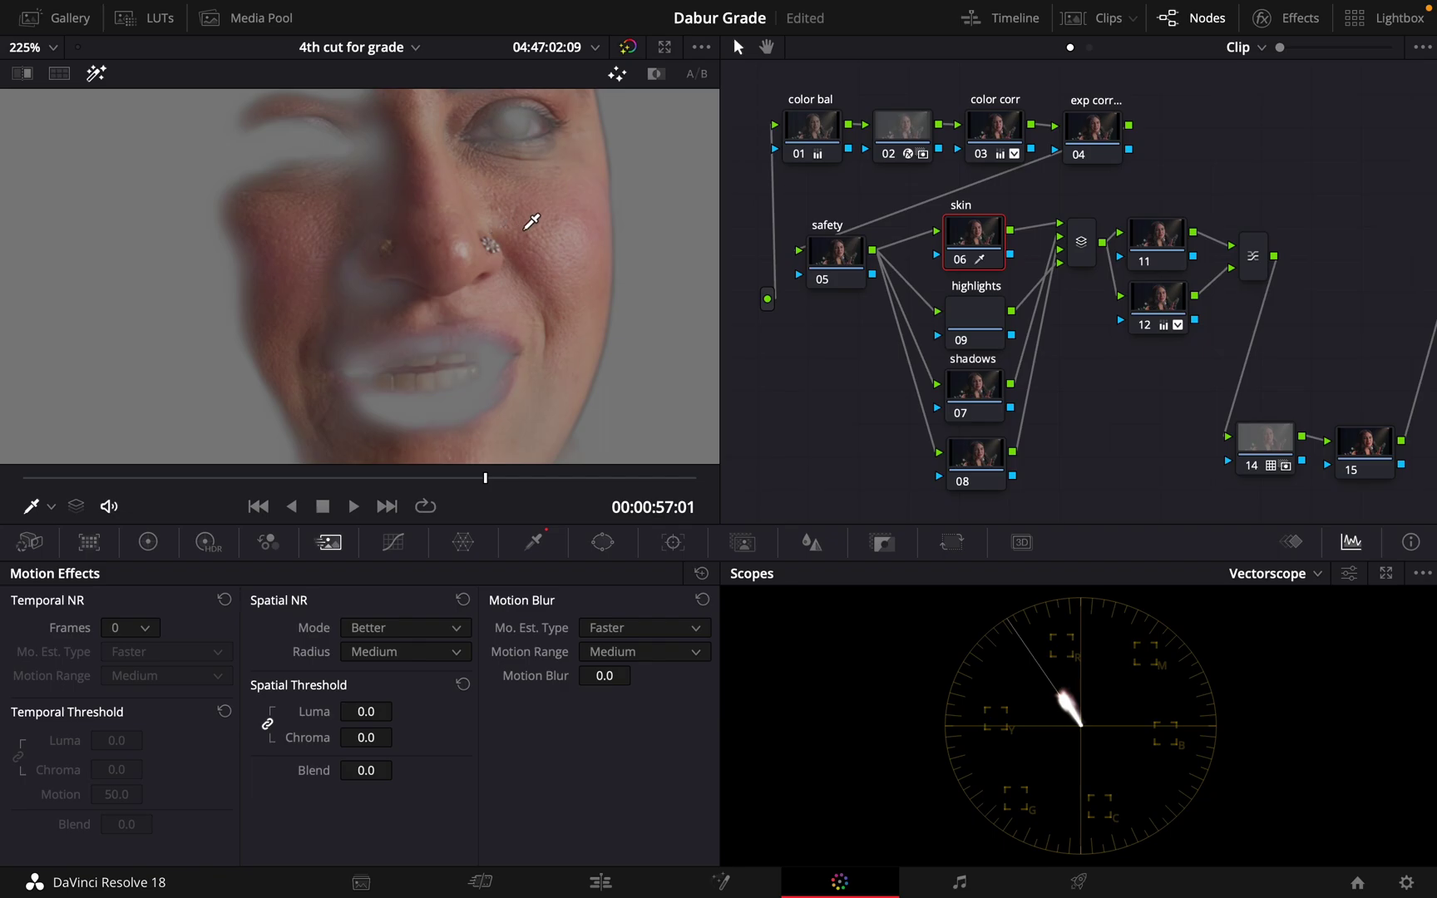
drag(529, 221, 325, 394)
scroll(401, 321, up, 4)
drag(431, 350, 406, 289)
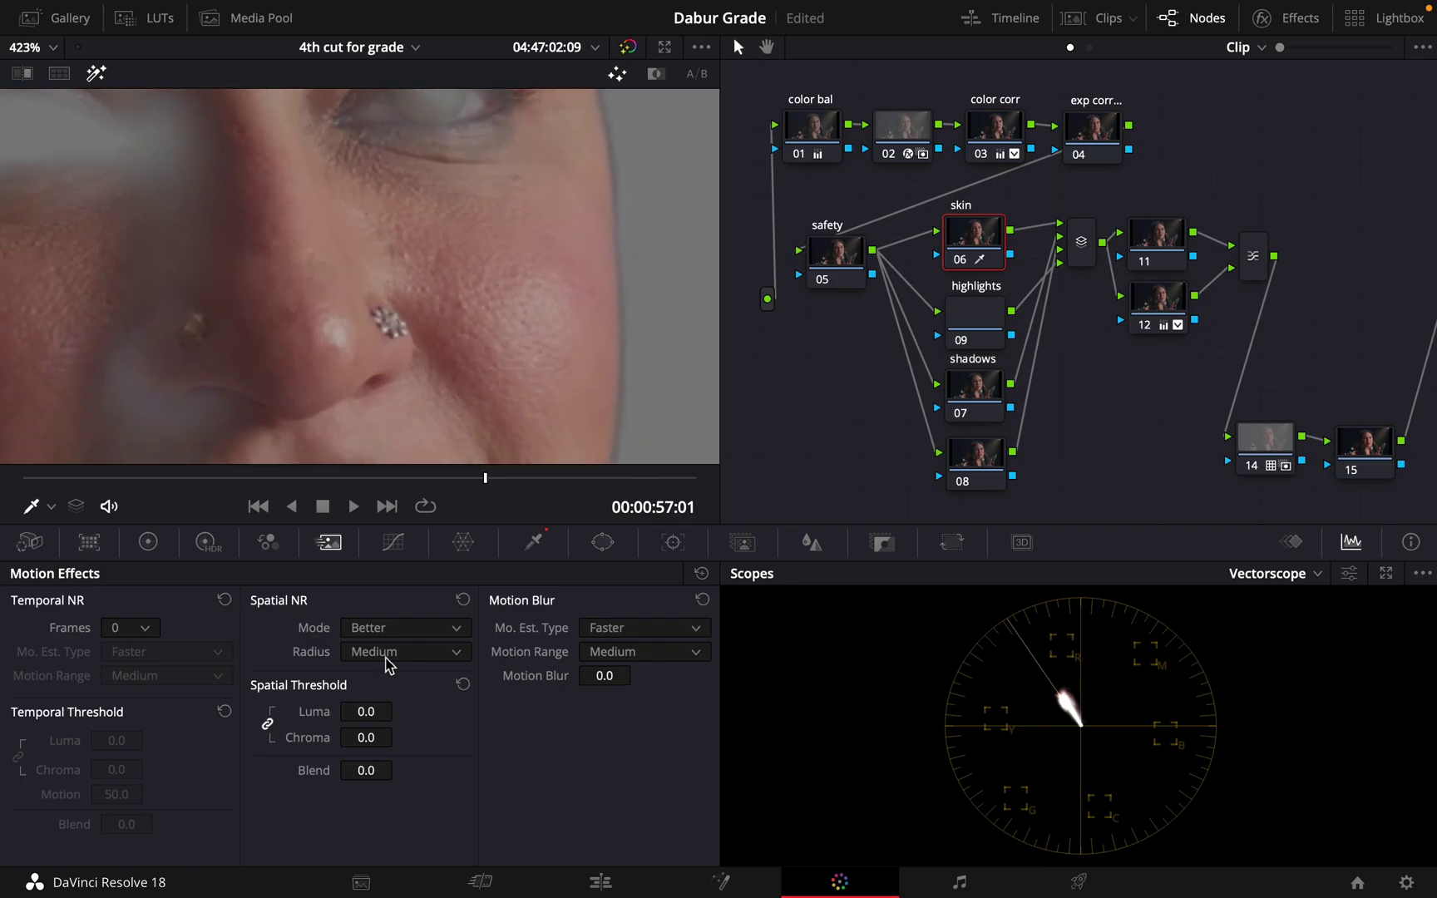
Try Spatial NR in Faster mode with Luma and Chroma thresholds at 99.4 on the highlighted skin.
click(392, 628)
click(389, 661)
drag(366, 713, 1181, 689)
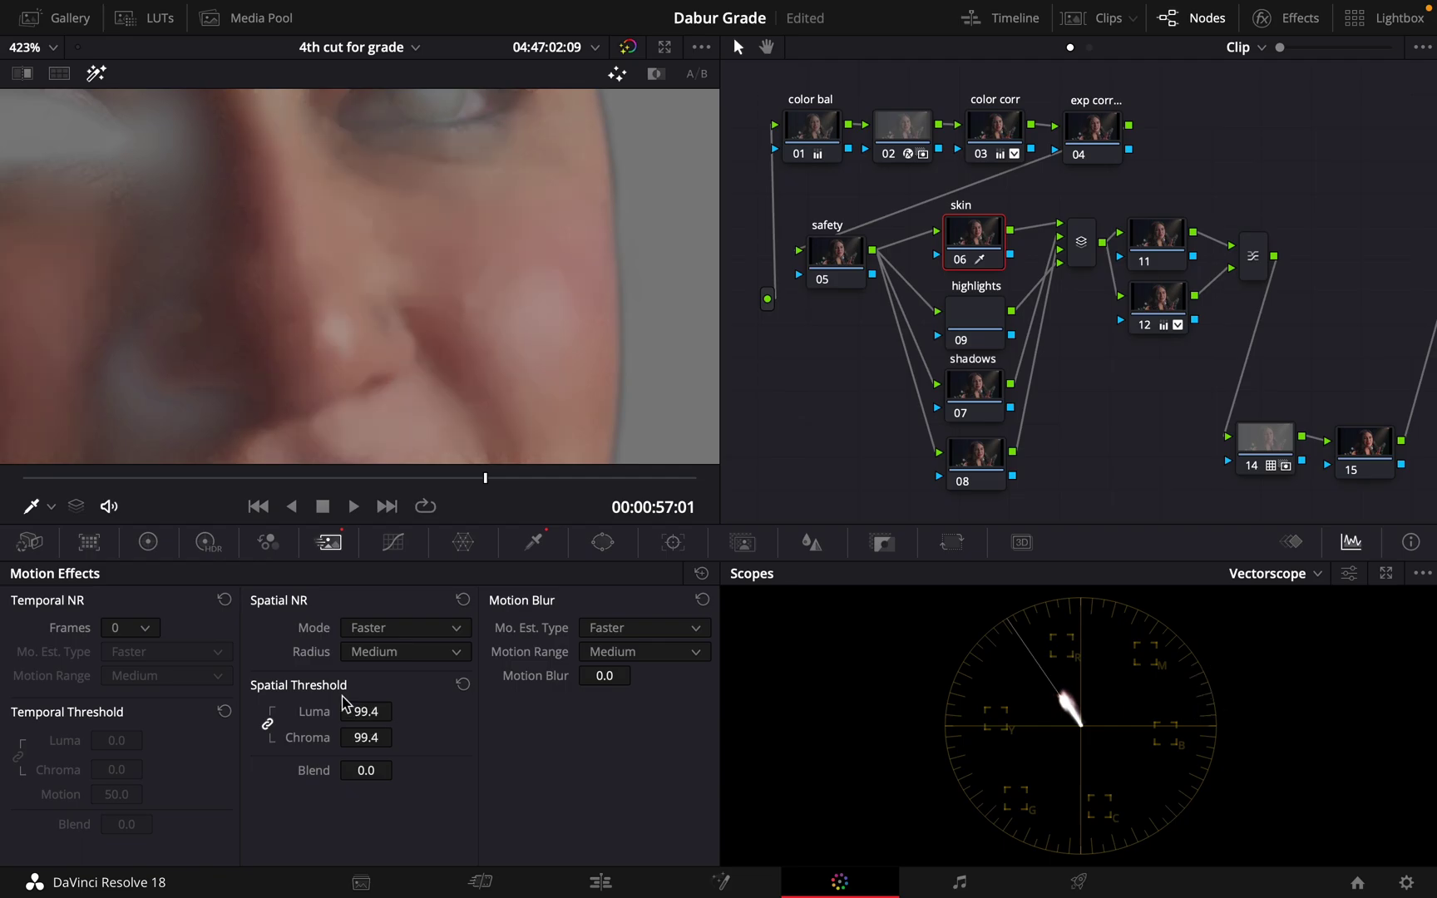
scroll(452, 289, down, 1)
scroll(451, 290, down, 3)
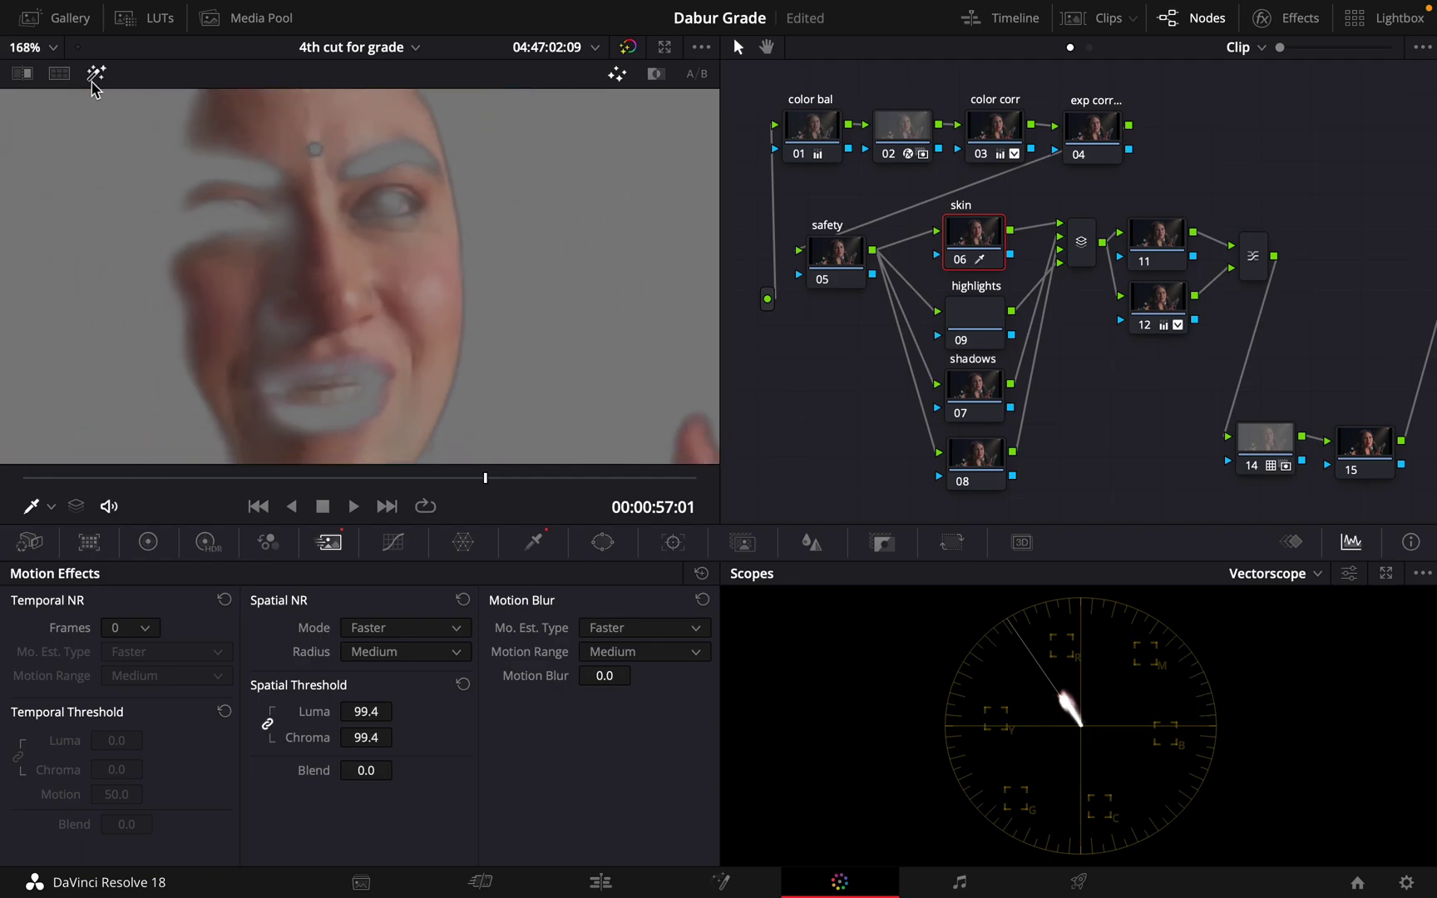
Turn off the matte highlight and set the skin node's Spatial NR to Better mode, Large radius, Luma and Chroma thresholds 100.0.
click(95, 73)
scroll(231, 311, up, 2)
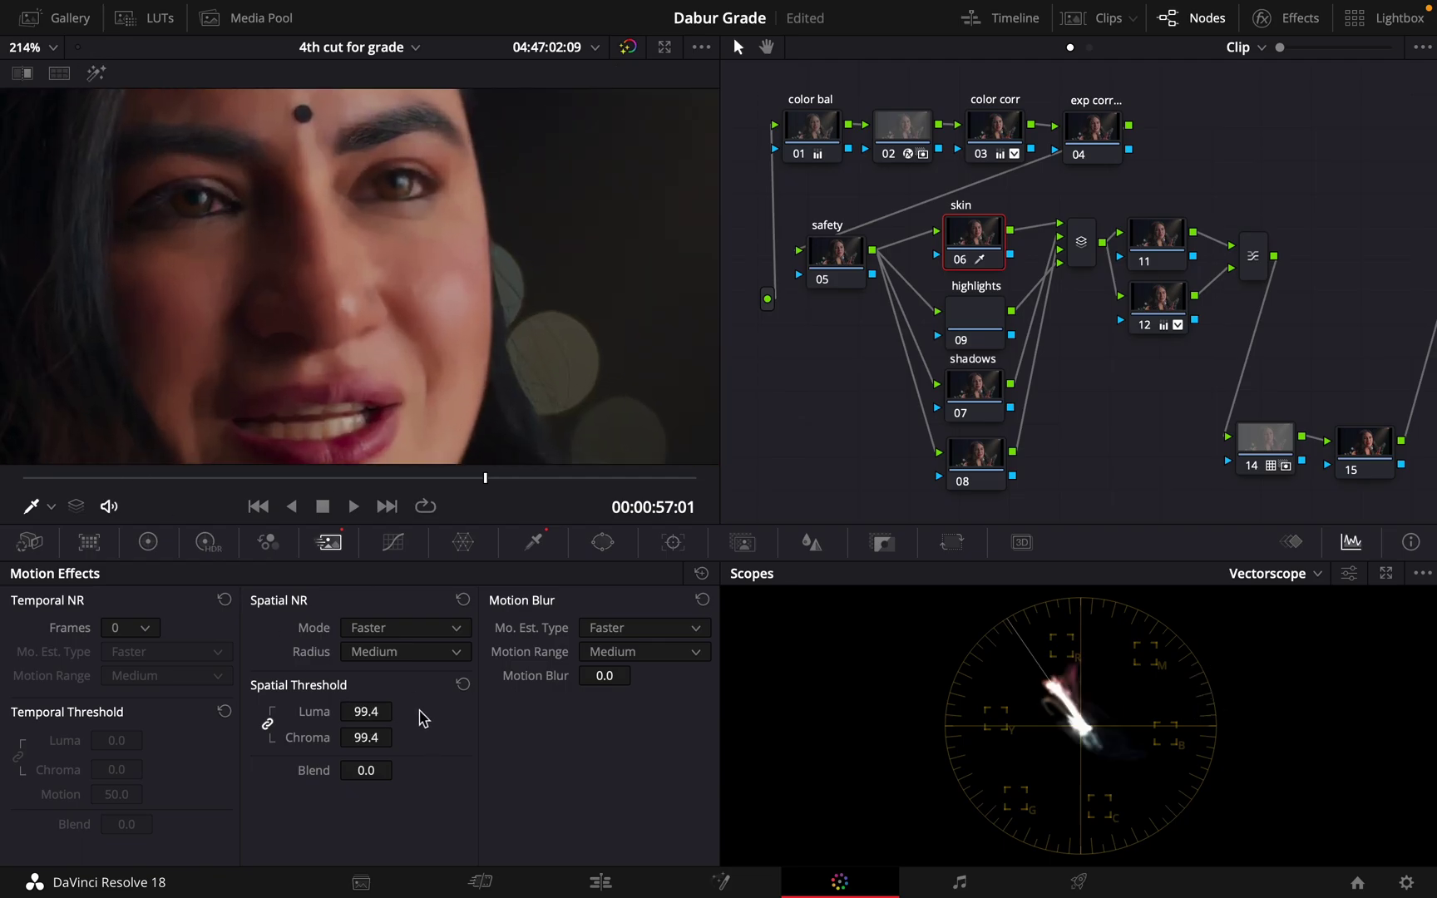
click(396, 628)
click(397, 678)
click(403, 652)
click(371, 723)
drag(372, 710, 717, 448)
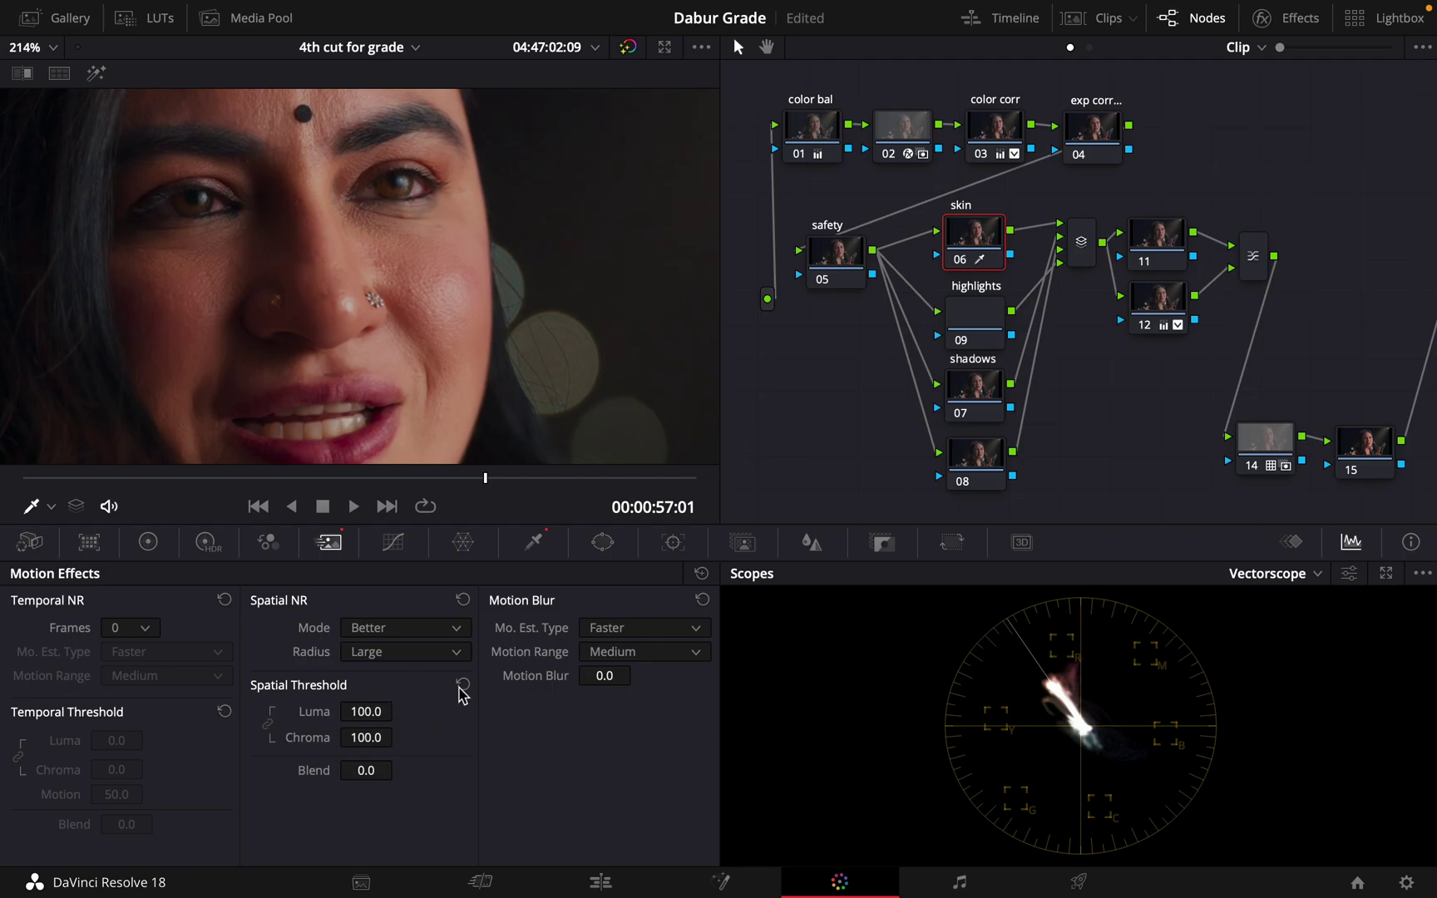
Compare the face with the skin node disabled and enabled, examining the smoothing on the cheeks and forehead up close.
scroll(349, 301, down, 1)
scroll(366, 291, up, 4)
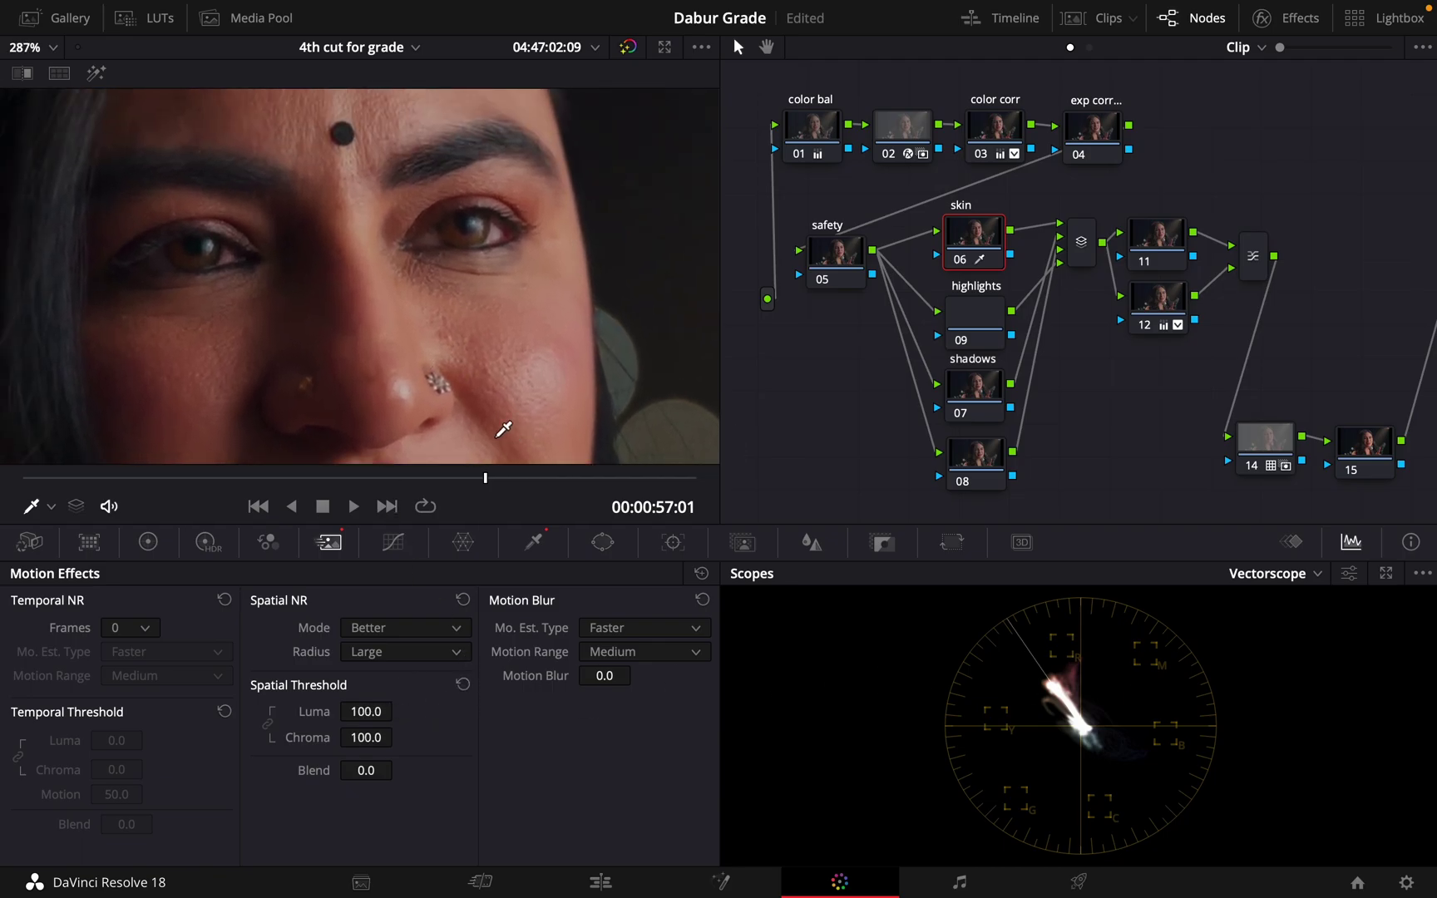
click(960, 264)
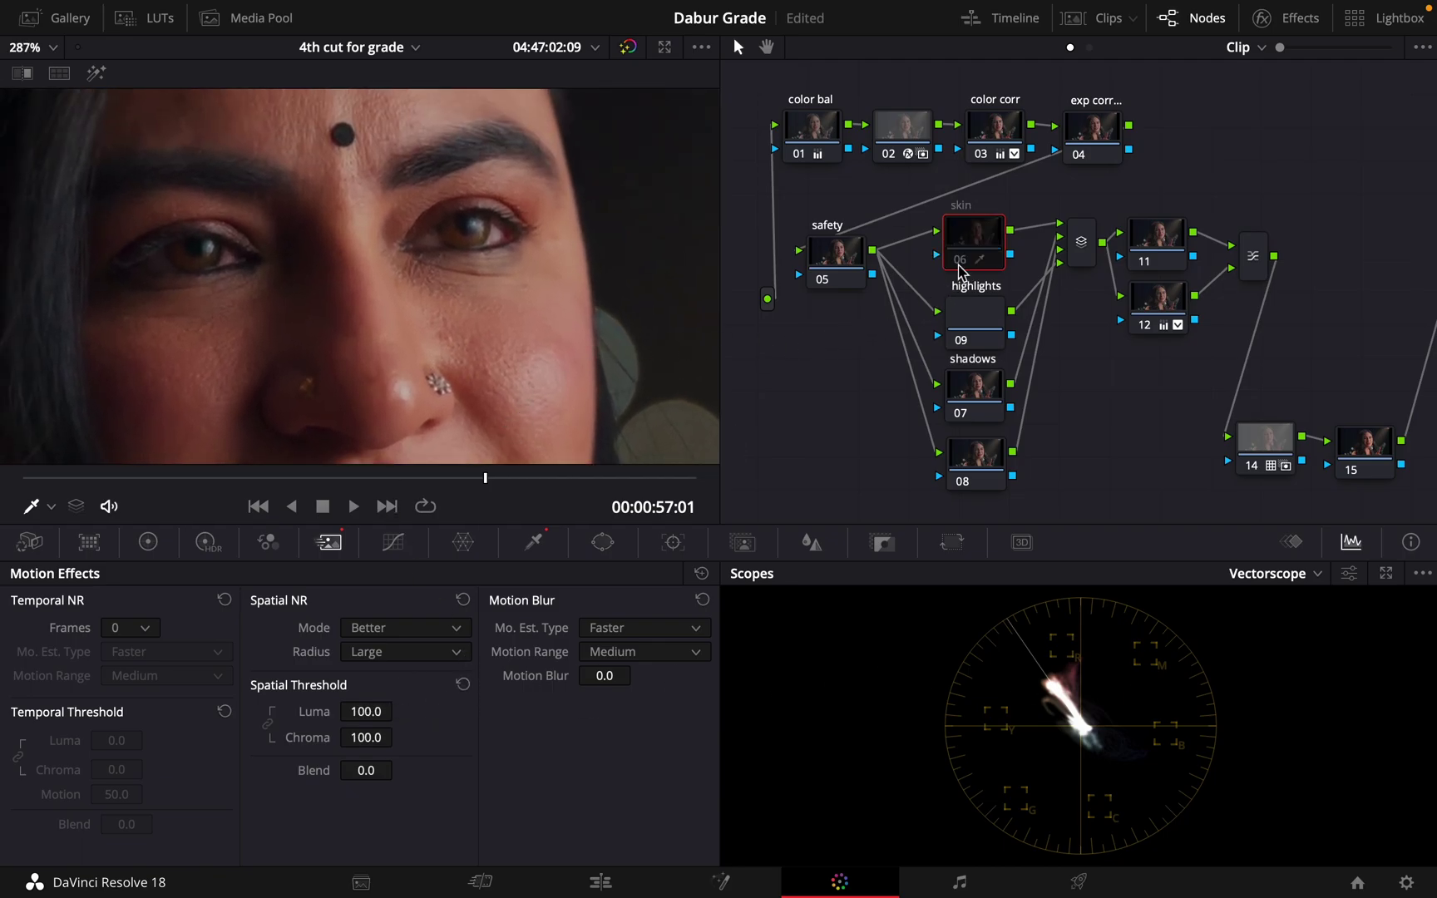
click(960, 265)
click(959, 264)
click(960, 265)
click(959, 264)
click(959, 265)
scroll(541, 316, down, 2)
drag(484, 255, 475, 487)
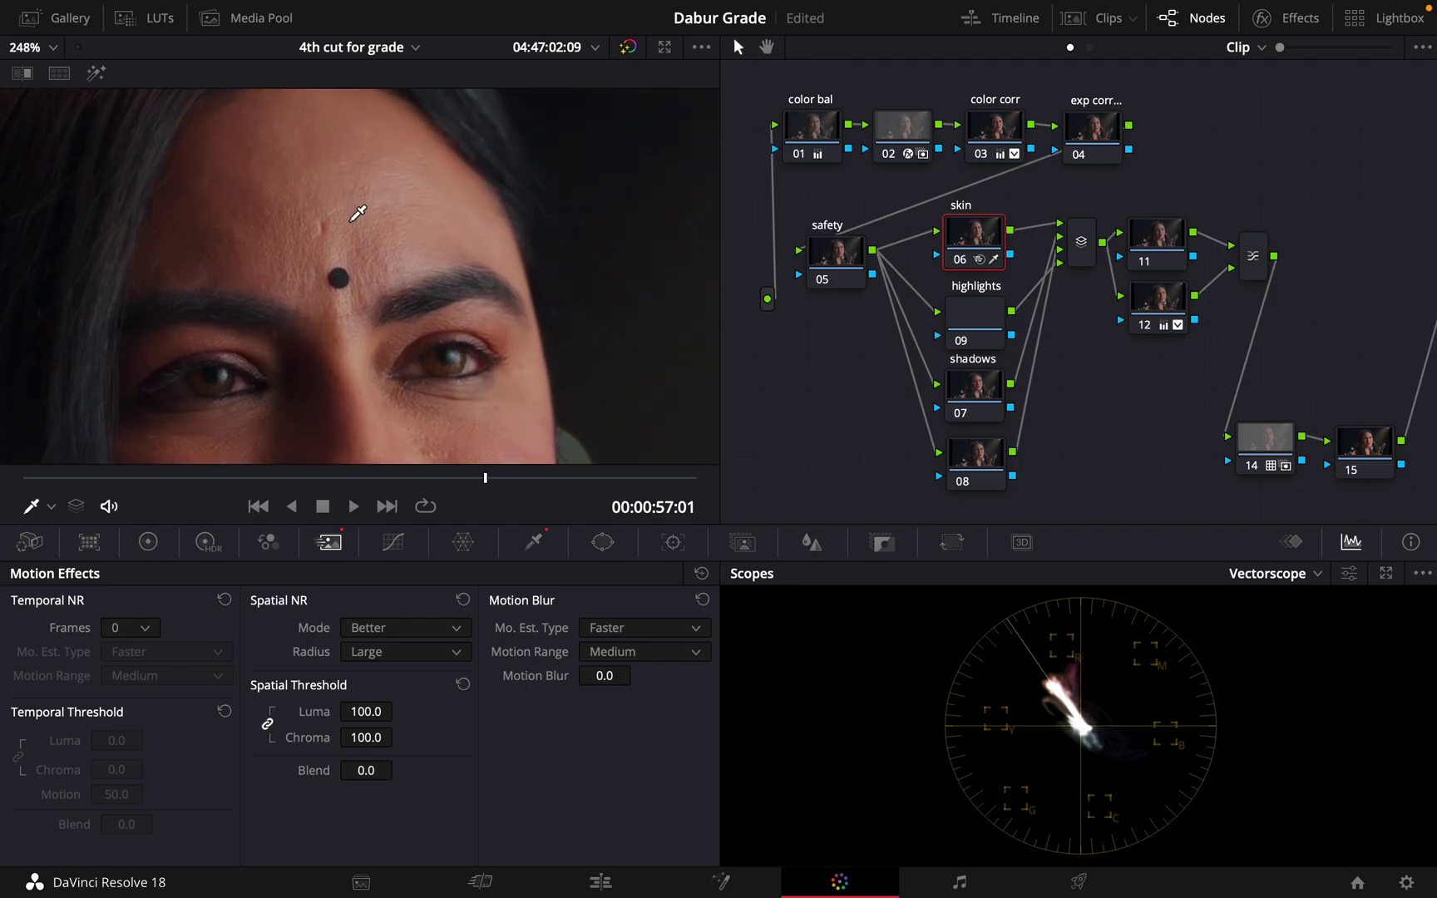
scroll(358, 213, up, 3)
drag(394, 315, 427, 413)
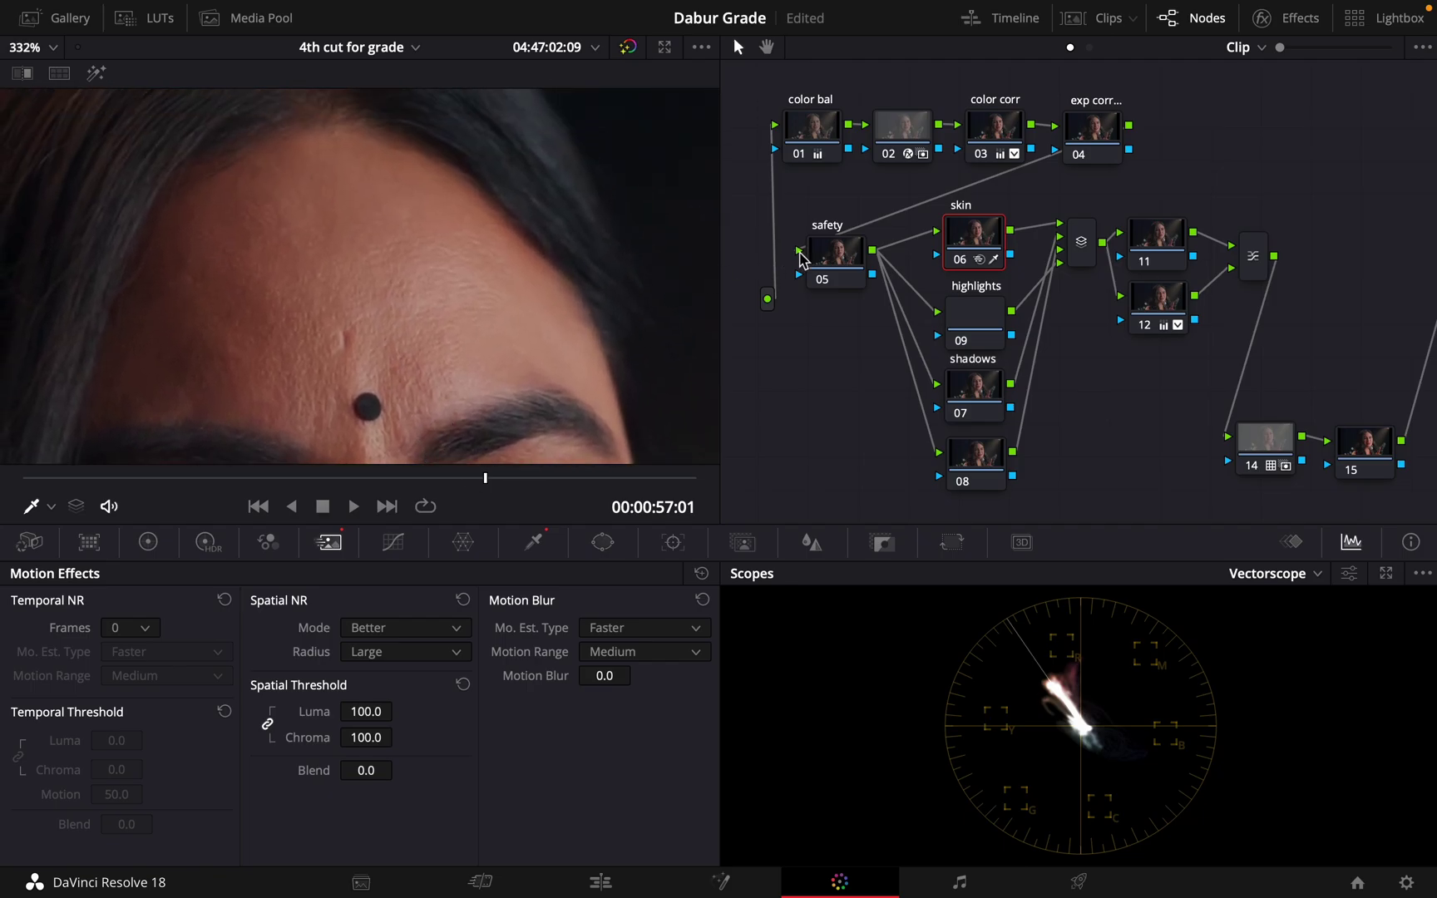
Compare the face without and with the skin node's correction, and lower its Spatial NR Luma and Chroma thresholds to 18.8.
click(960, 264)
click(960, 264)
drag(368, 705, 661, 446)
scroll(489, 300, down, 4)
scroll(489, 320, down, 2)
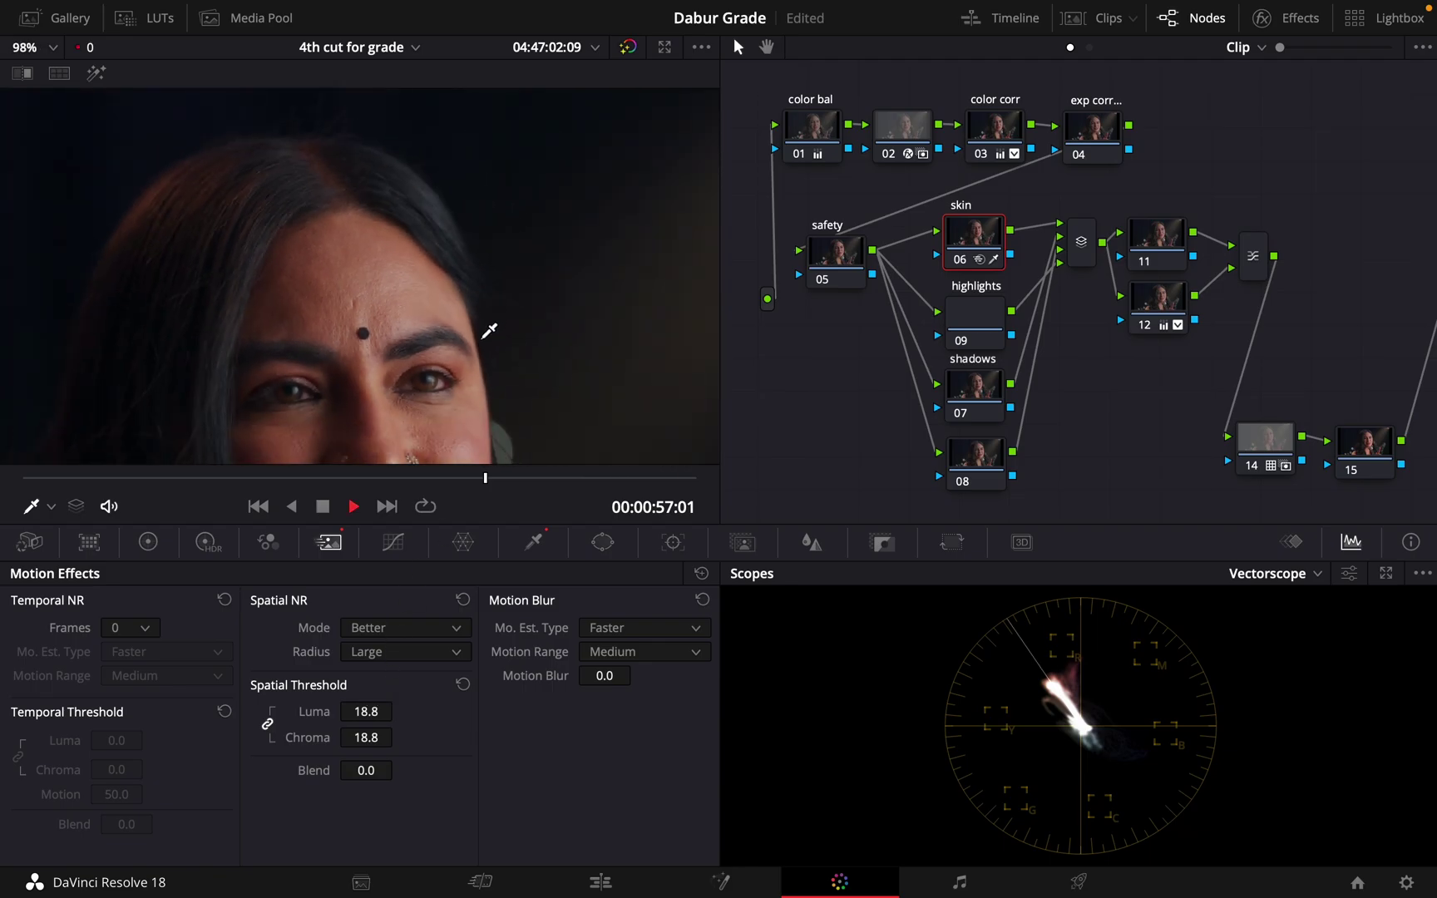
Play the clip forward and examine the smoothed skin on the whole face, then close up around the nose and cheeks.
drag(524, 362, 573, 238)
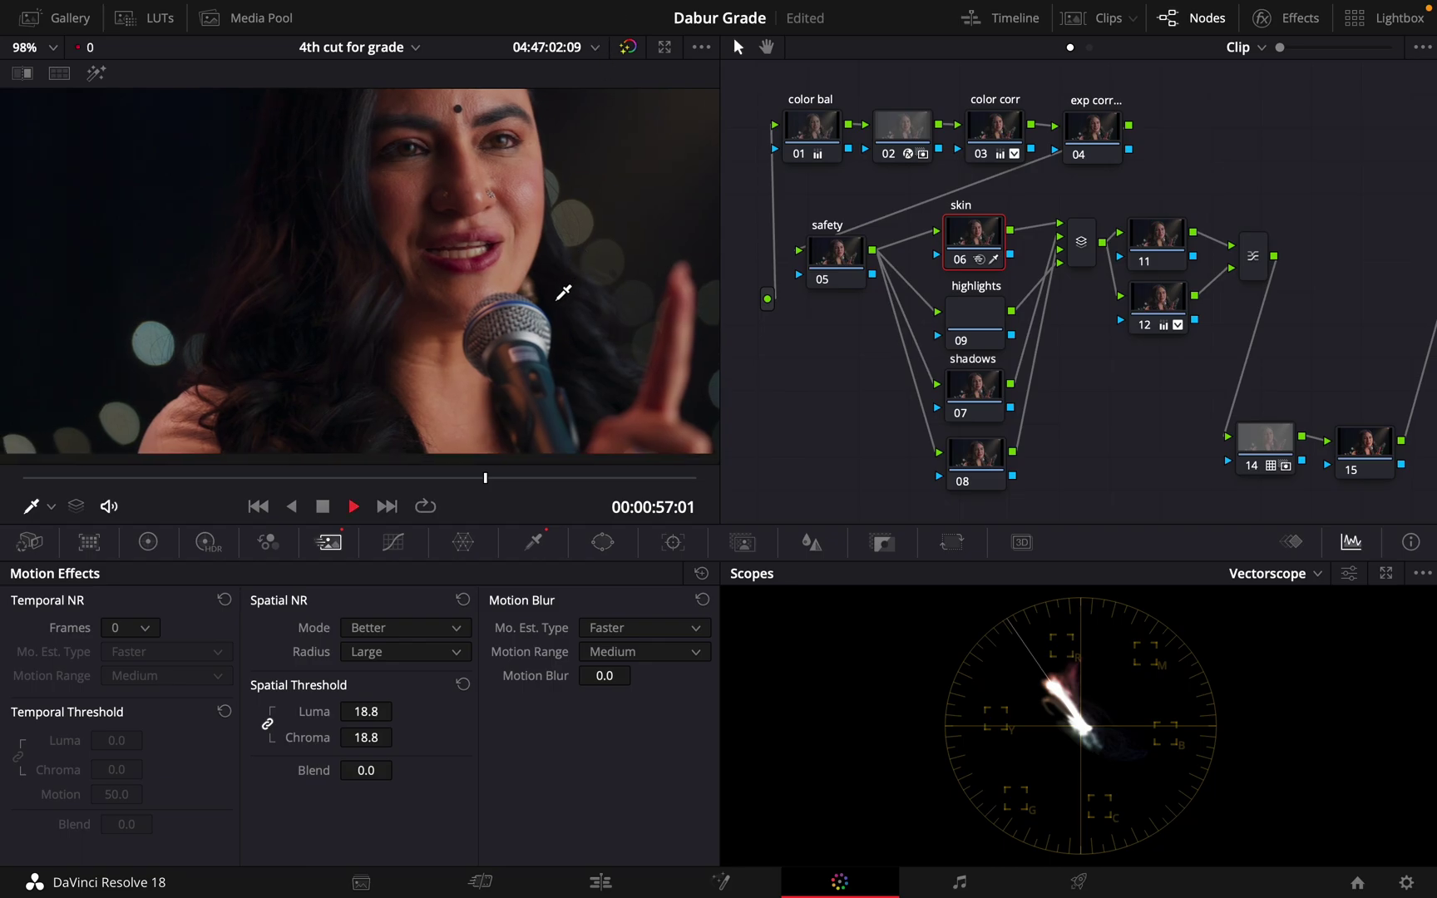
key(space)
scroll(532, 374, down, 4)
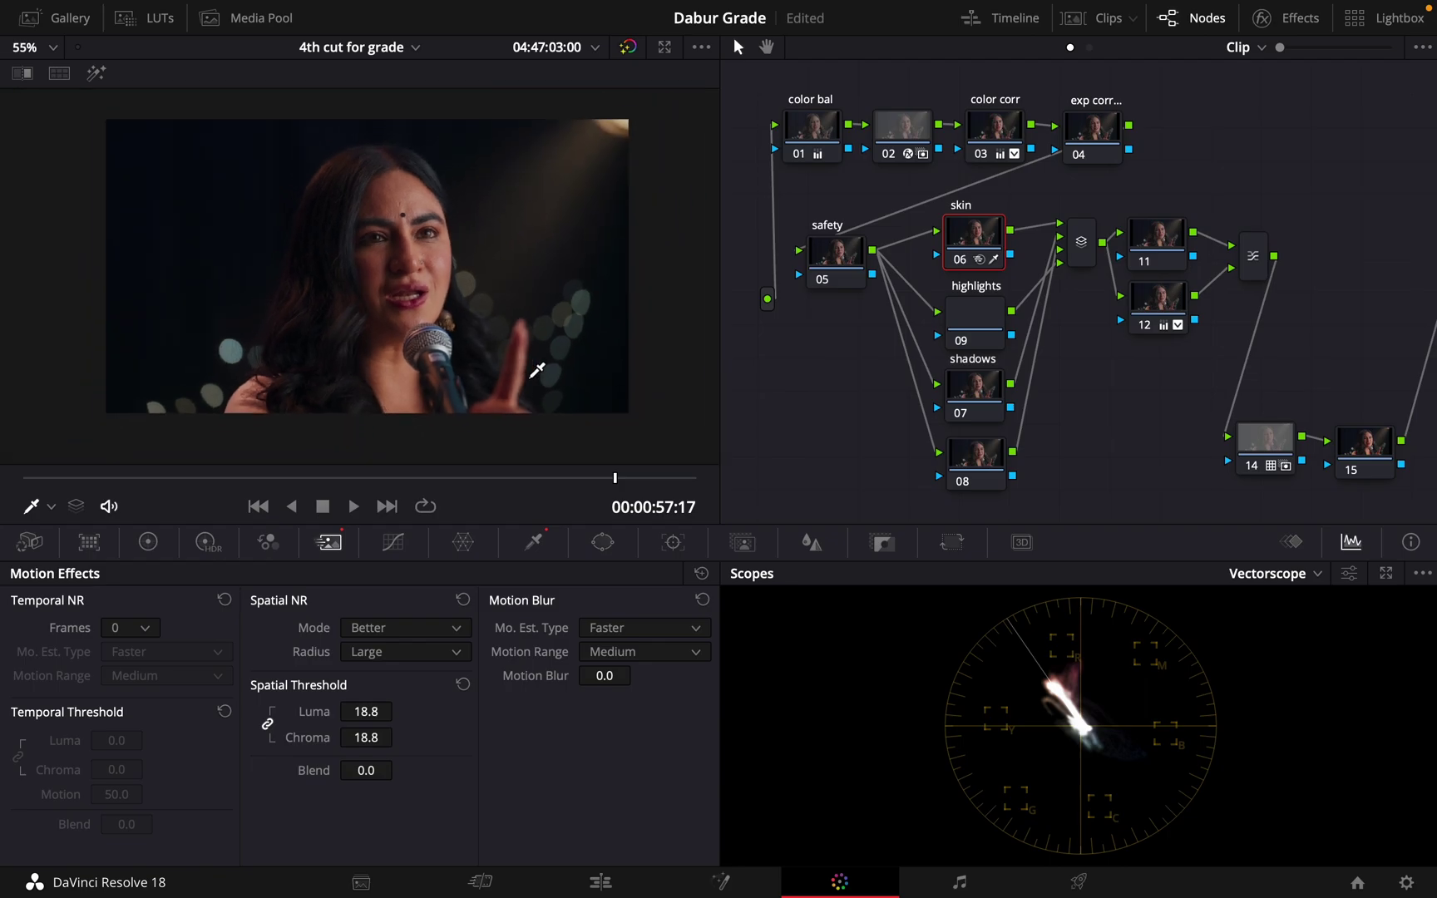
scroll(486, 381, up, 2)
scroll(493, 212, up, 2)
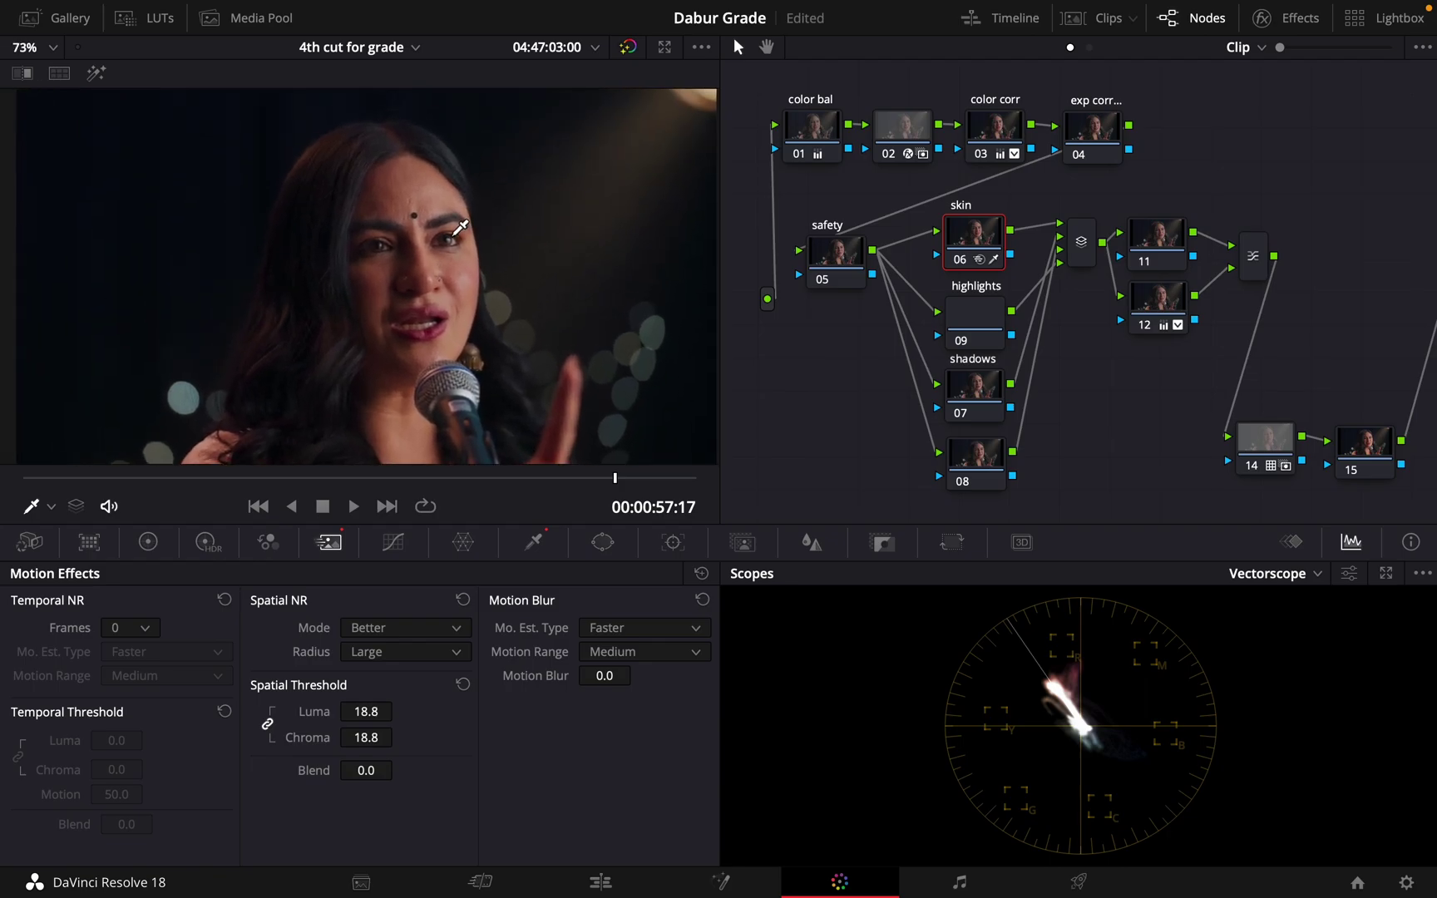
scroll(457, 218, up, 4)
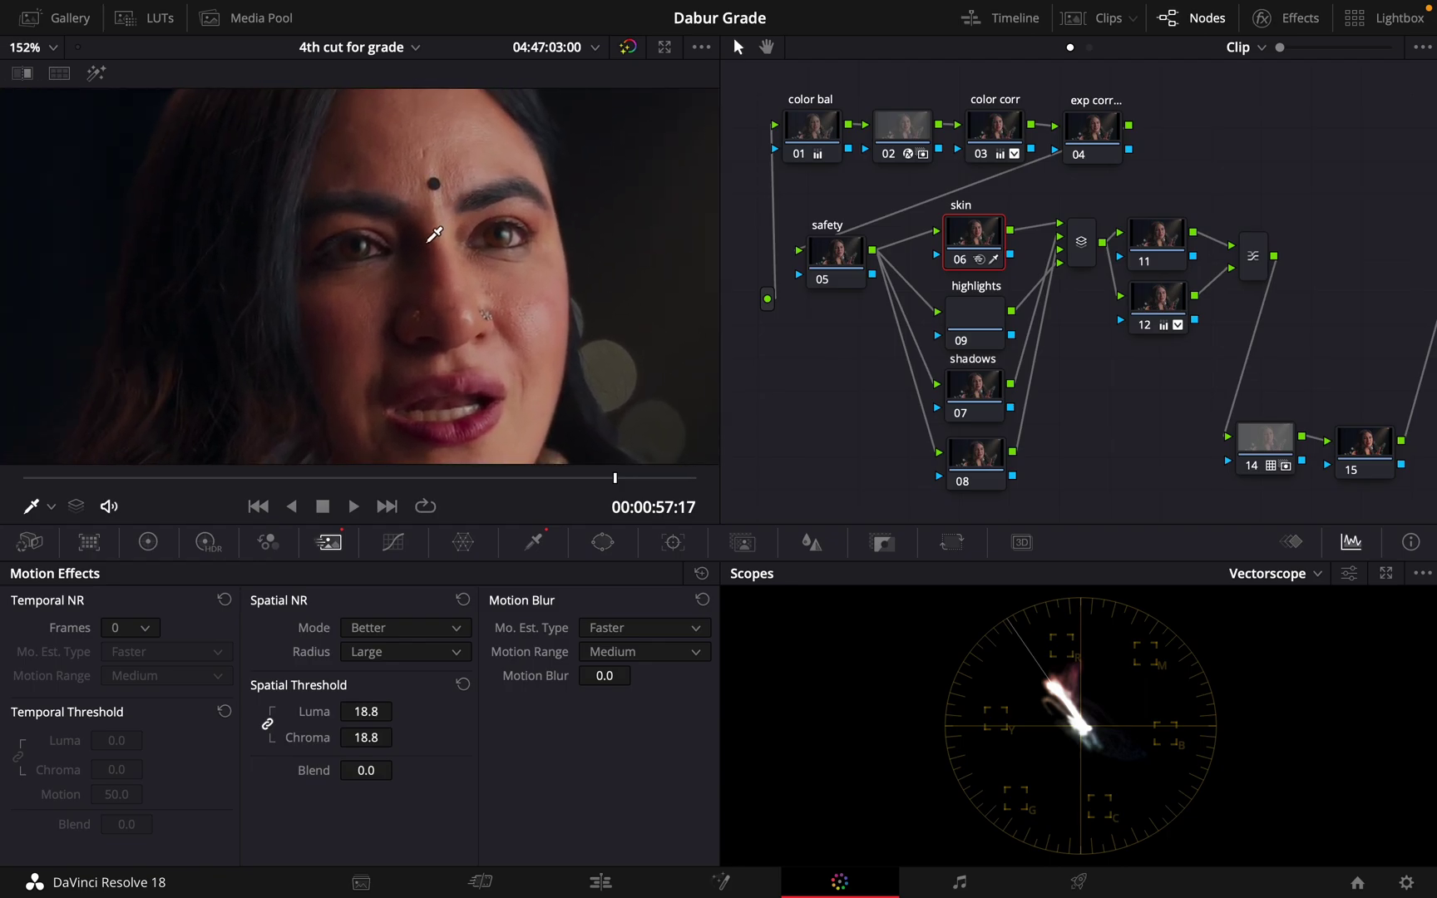
scroll(437, 226, up, 3)
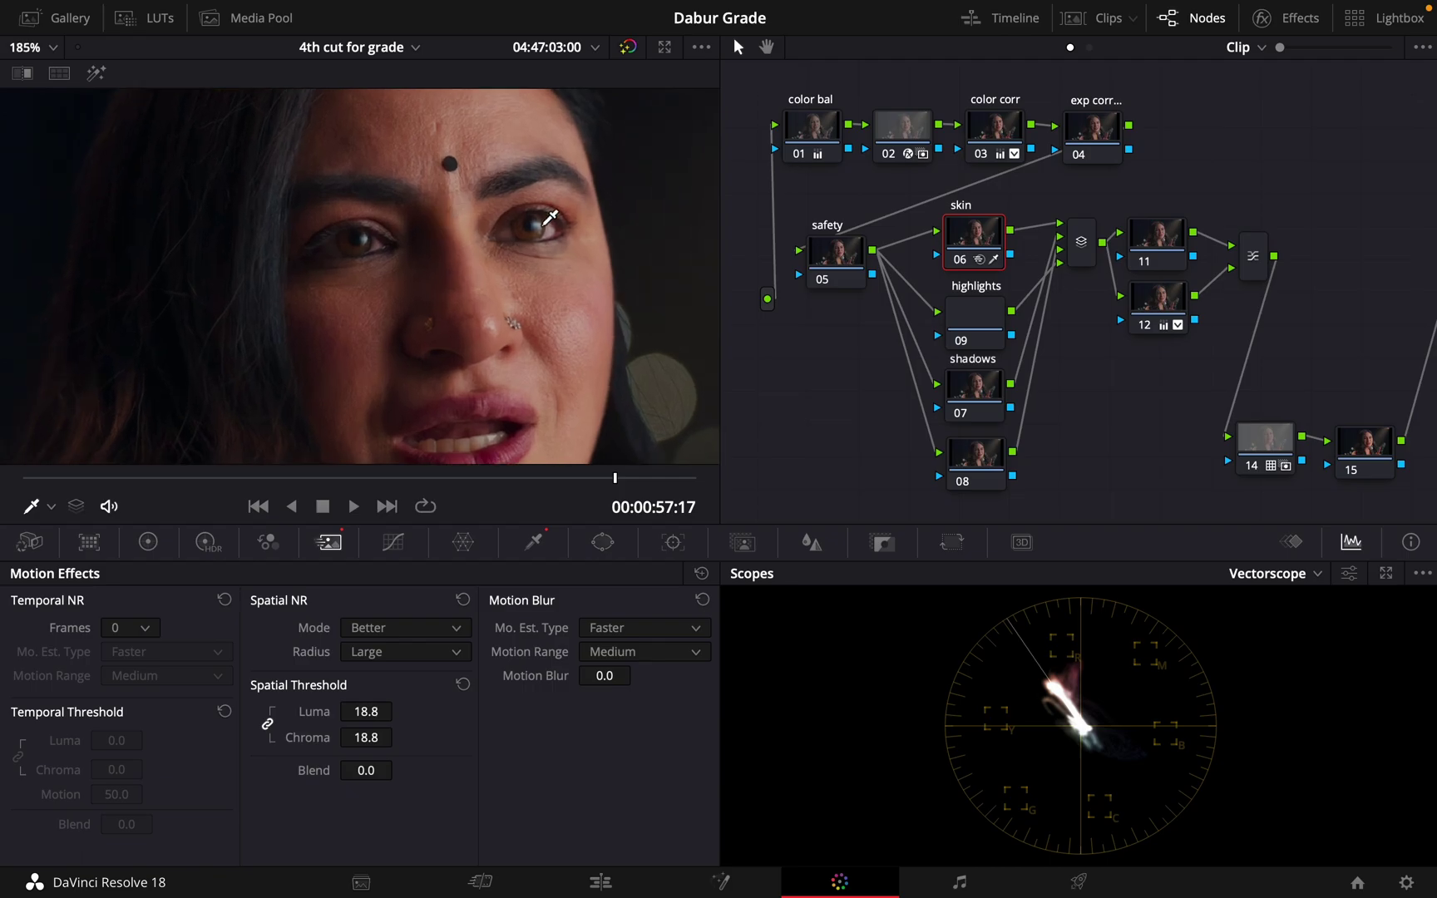
scroll(515, 291, up, 2)
drag(520, 359, 450, 125)
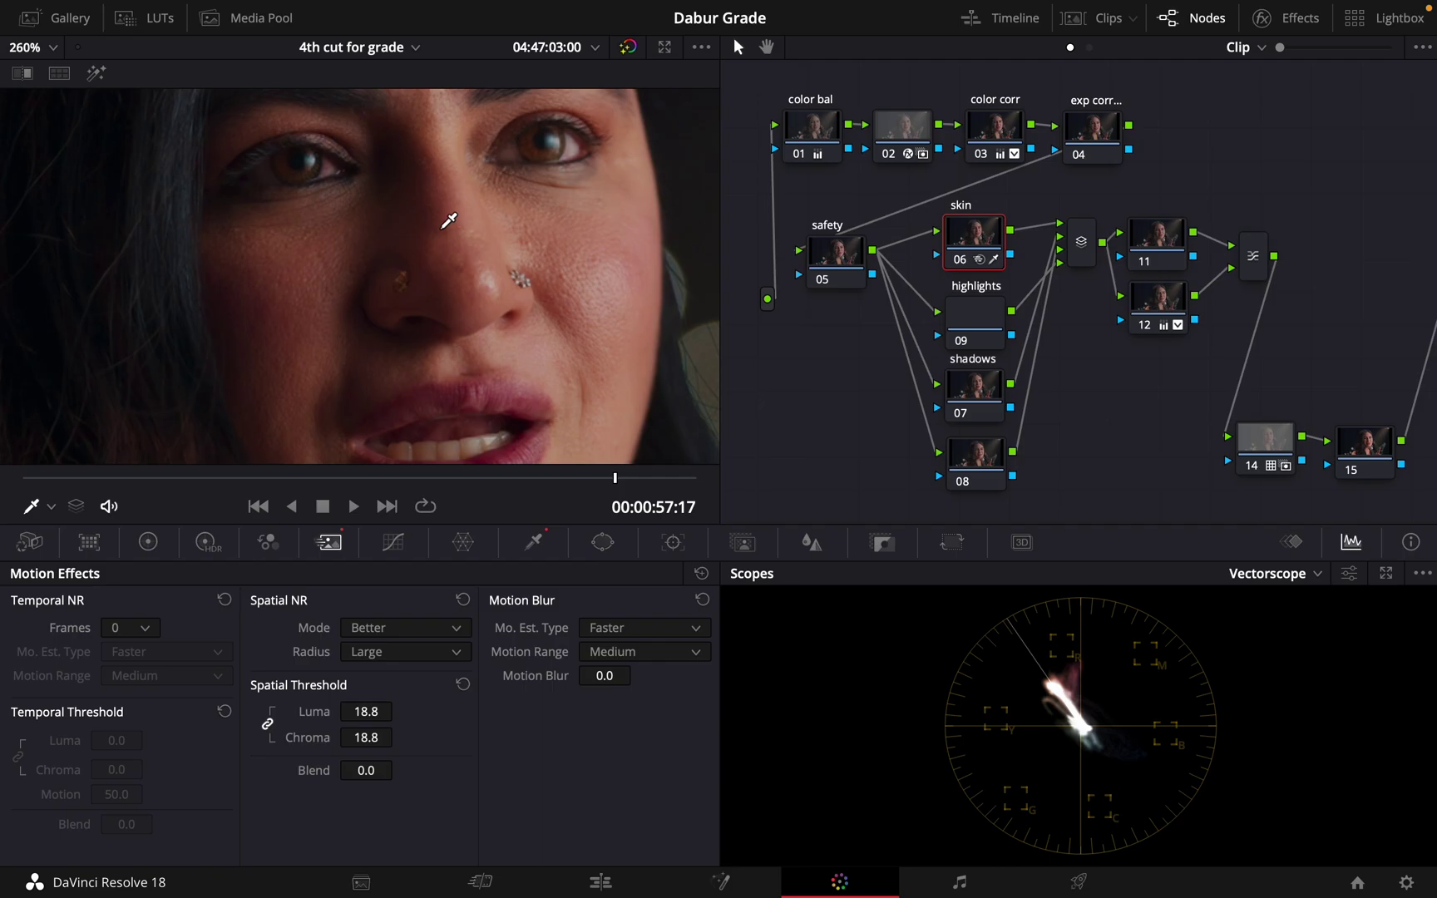
Raise the skin node's master Lift to 0.01 in the primary color wheels.
click(393, 542)
click(146, 549)
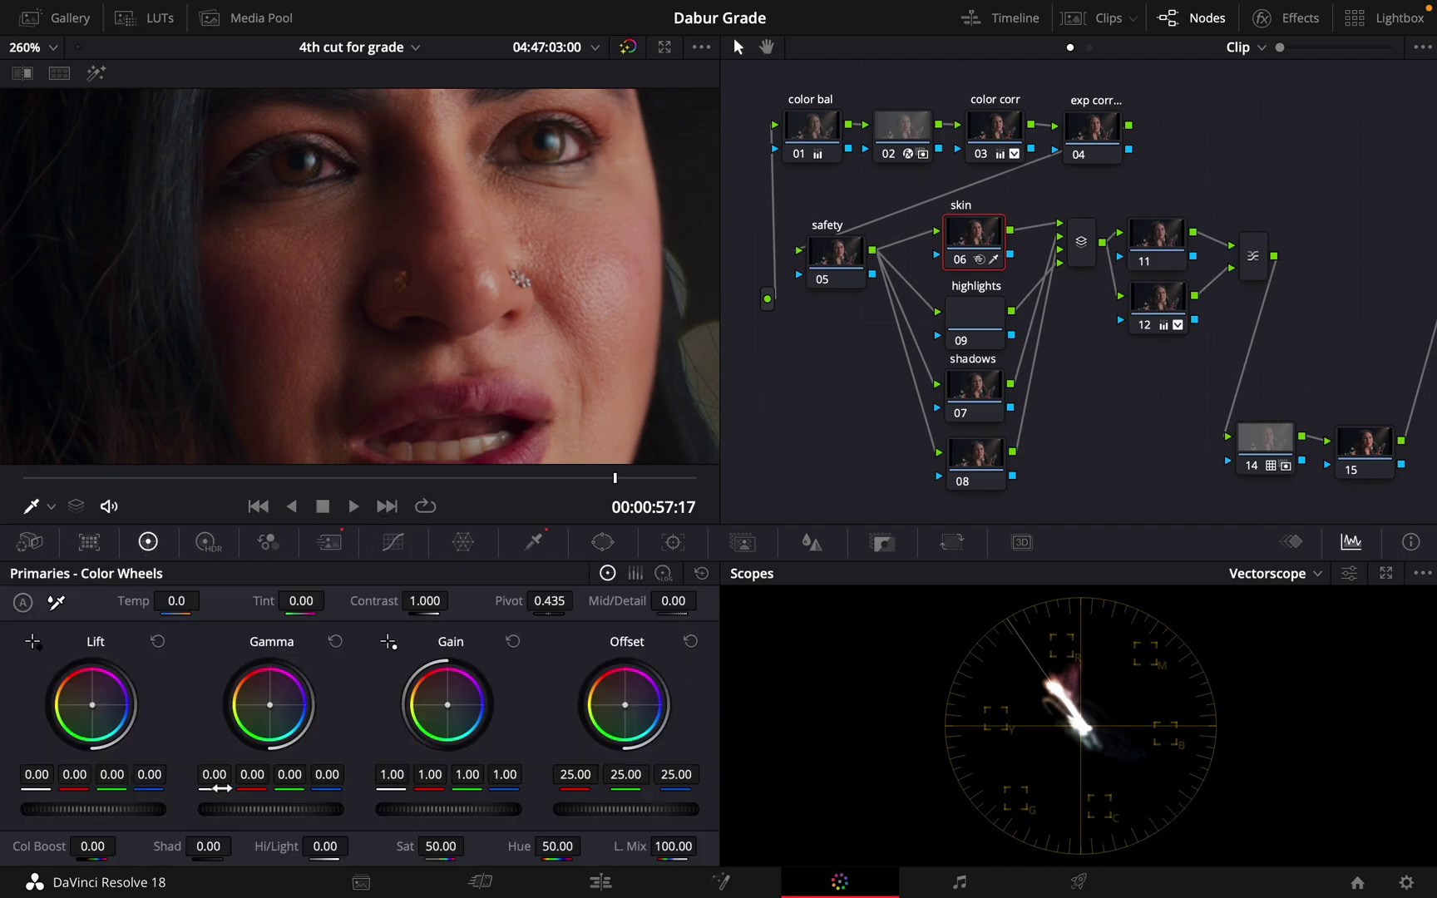
scroll(109, 810, up, 1)
scroll(112, 819, up, 1)
scroll(112, 819, down, 1)
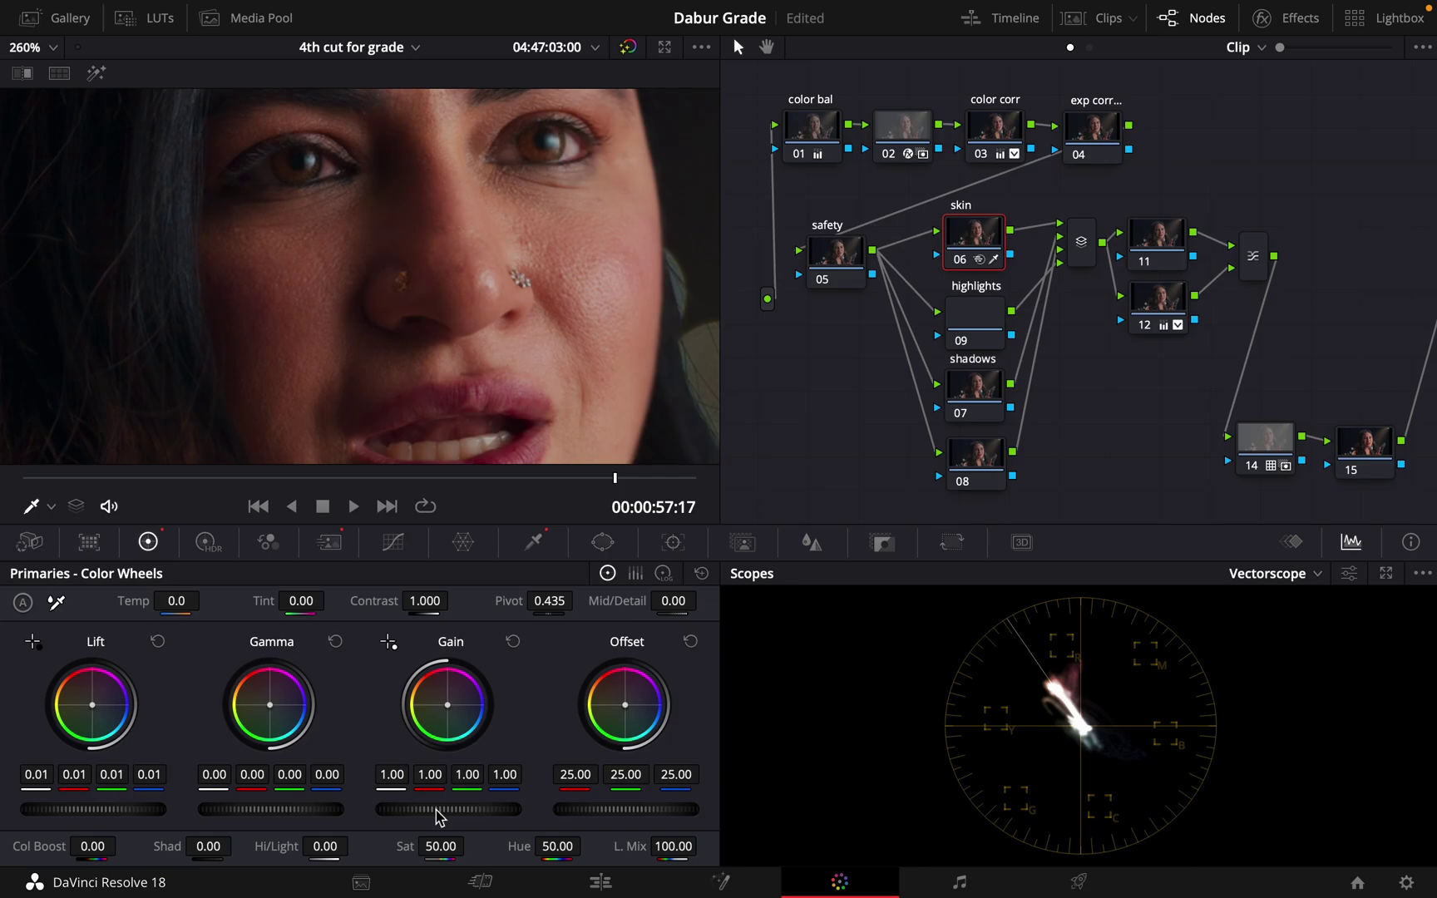
Warm the skin node's Gain color balance to red 1.04, green 0.99 and blue 0.97, resetting Gain between attempts.
drag(448, 708, 443, 703)
scroll(509, 234, down, 6)
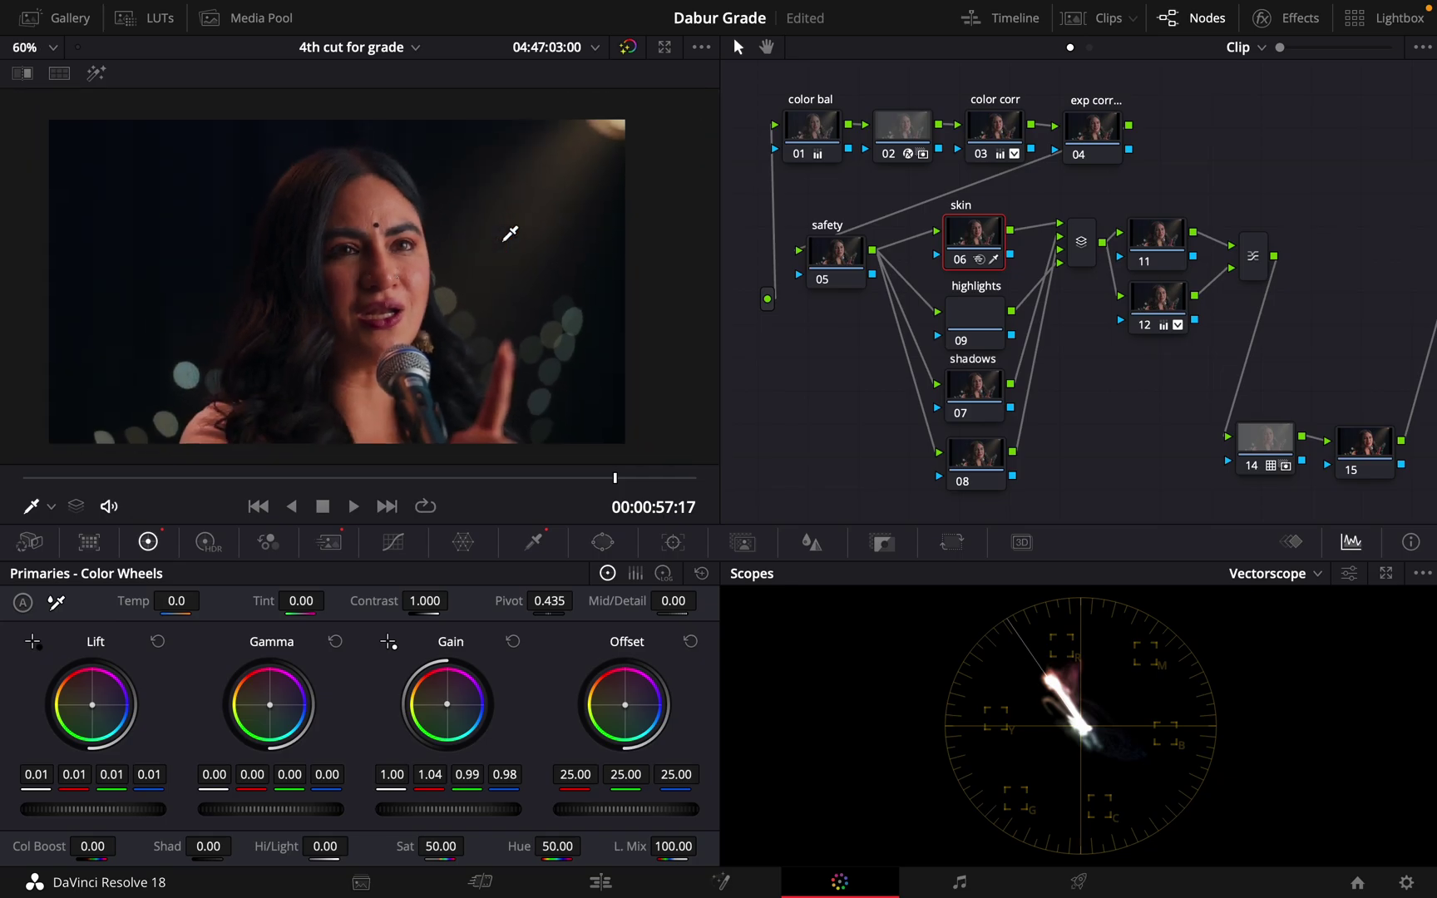
scroll(510, 234, up, 1)
click(513, 641)
drag(447, 704, 442, 695)
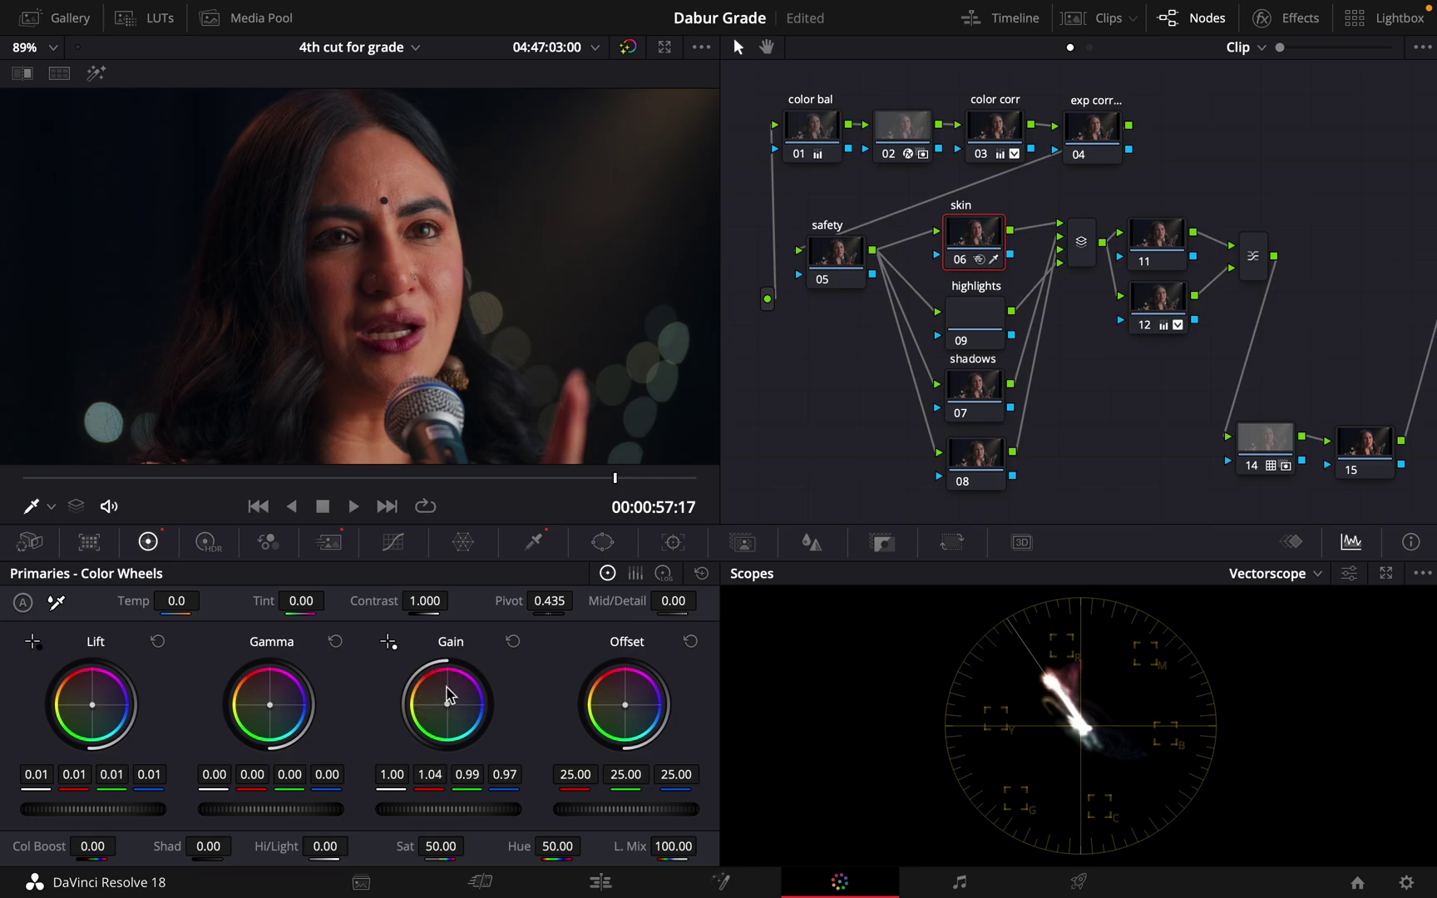
scroll(513, 289, down, 3)
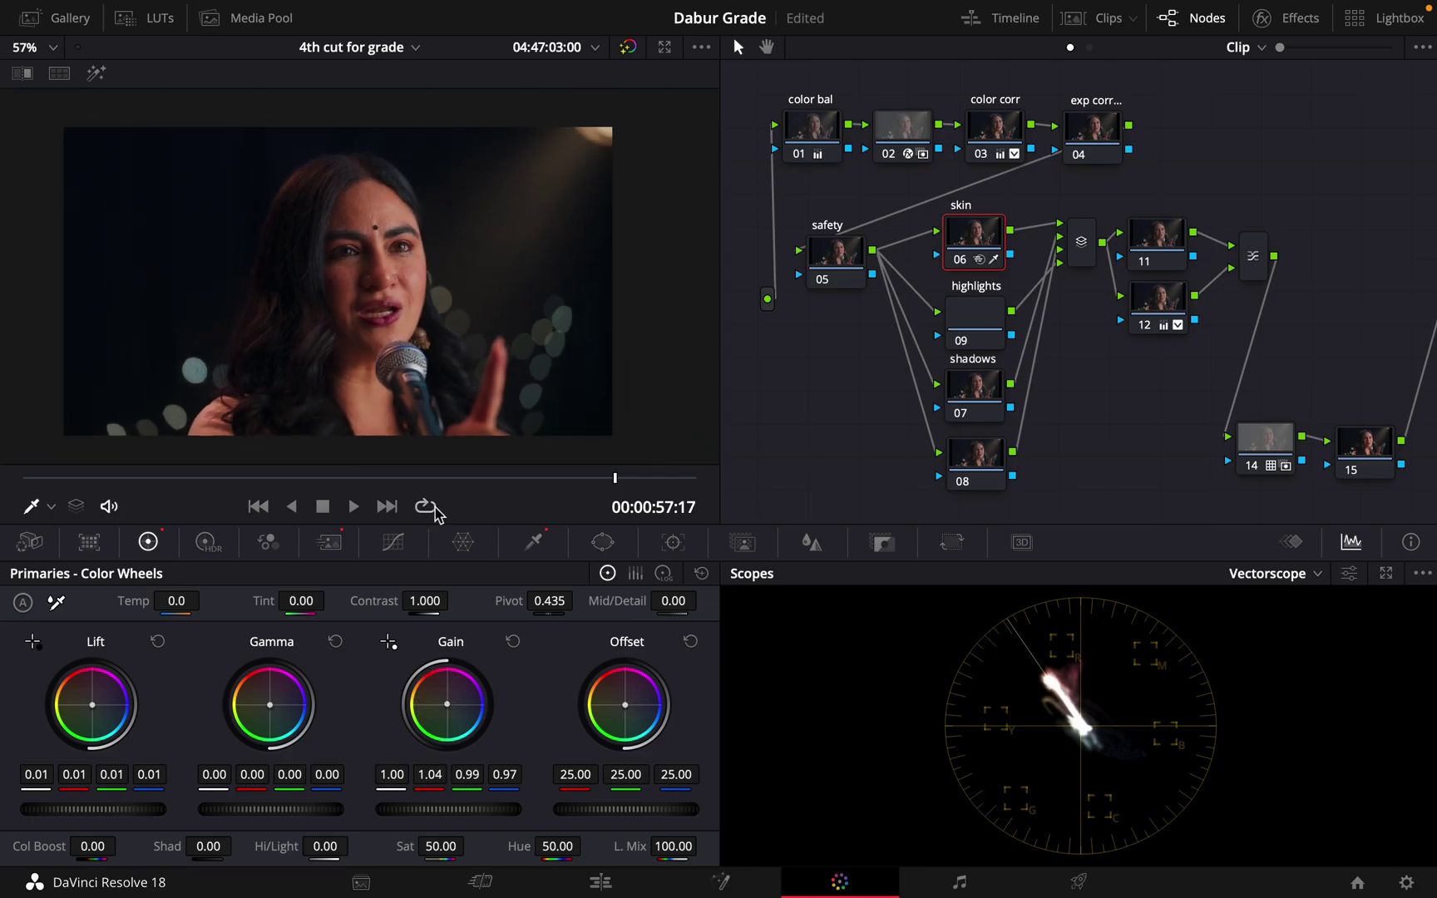
Compare the full frame with the skin node disabled and enabled to judge the warmer skin tone.
click(960, 260)
click(961, 260)
click(960, 261)
click(960, 261)
Soften the skin node's texture by setting Mid/Detail to -13.50 and check the effect across the face up close.
scroll(490, 297, up, 8)
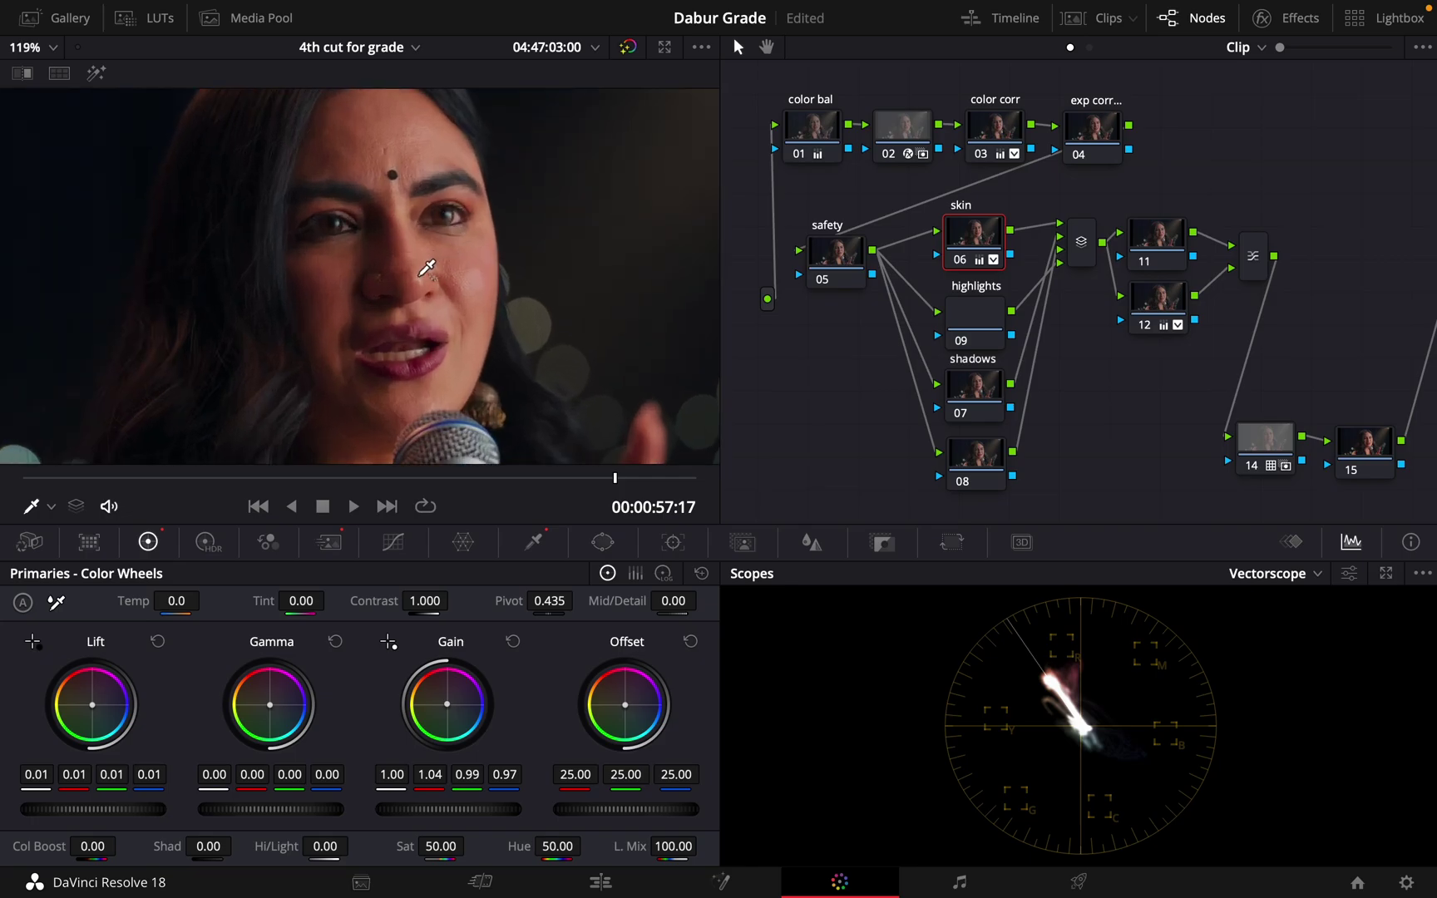
drag(629, 621, 891, 445)
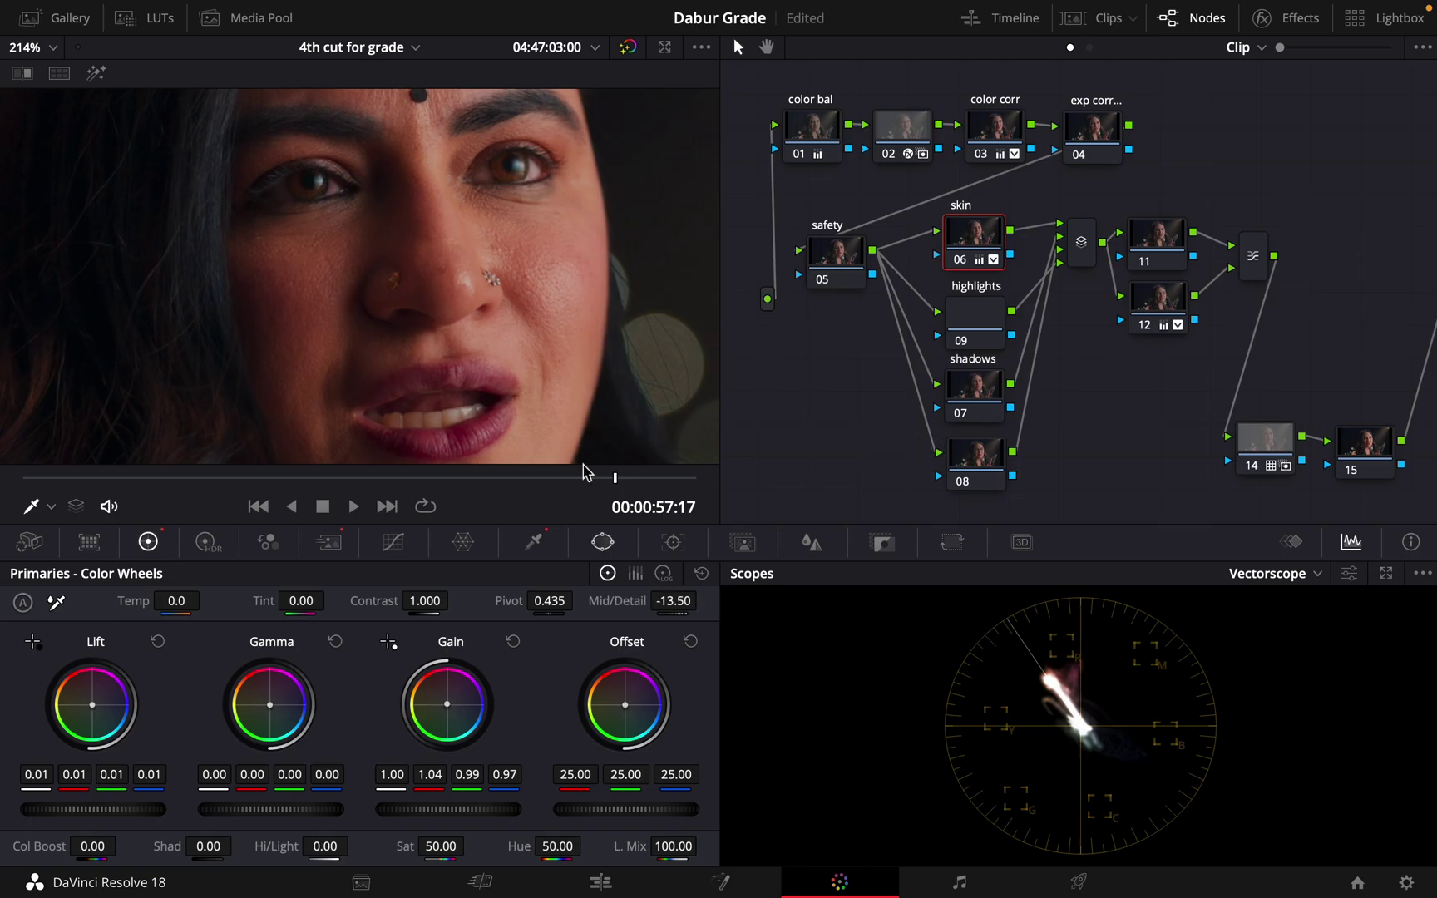
scroll(482, 283, down, 5)
drag(413, 404, 489, 50)
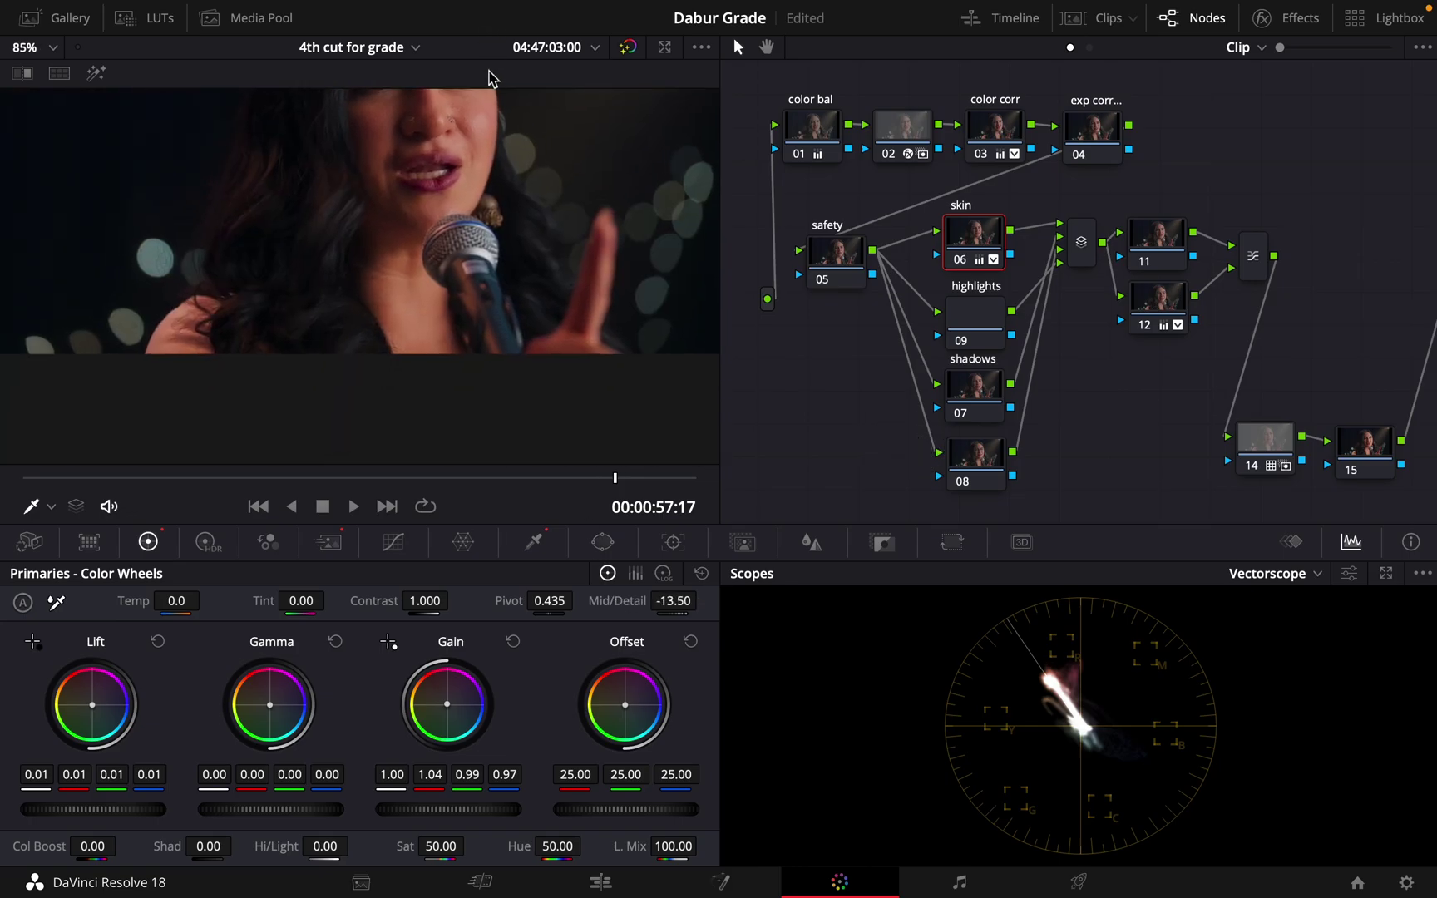
scroll(488, 177, up, 5)
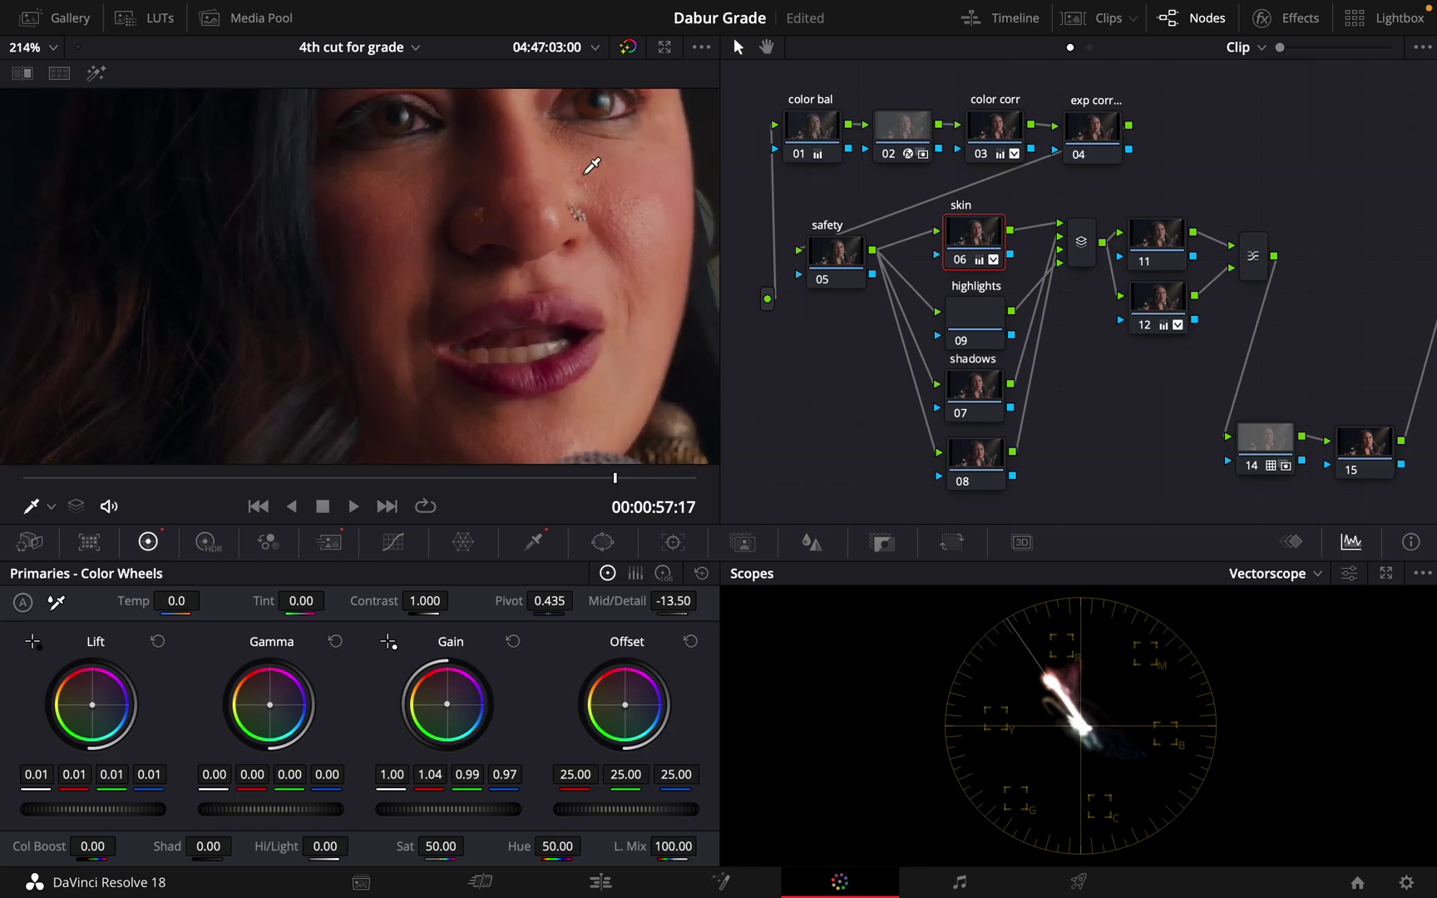
scroll(434, 277, up, 2)
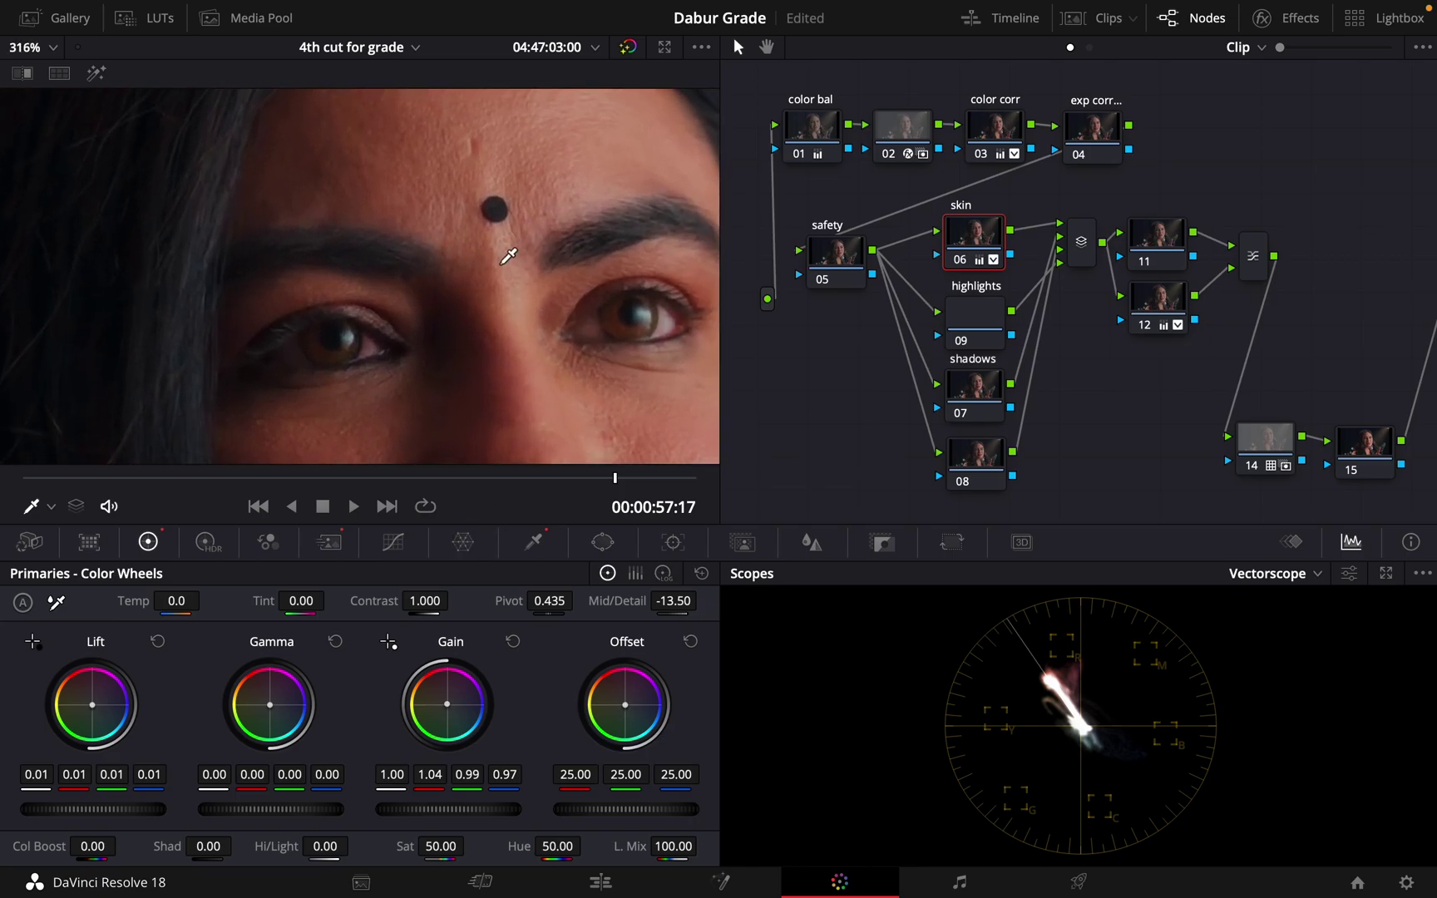
Review the softened skin at several moments of the clip, first on the forehead up close and then in the full frame.
drag(484, 249, 482, 326)
drag(585, 169, 529, 292)
key(space)
key(space)
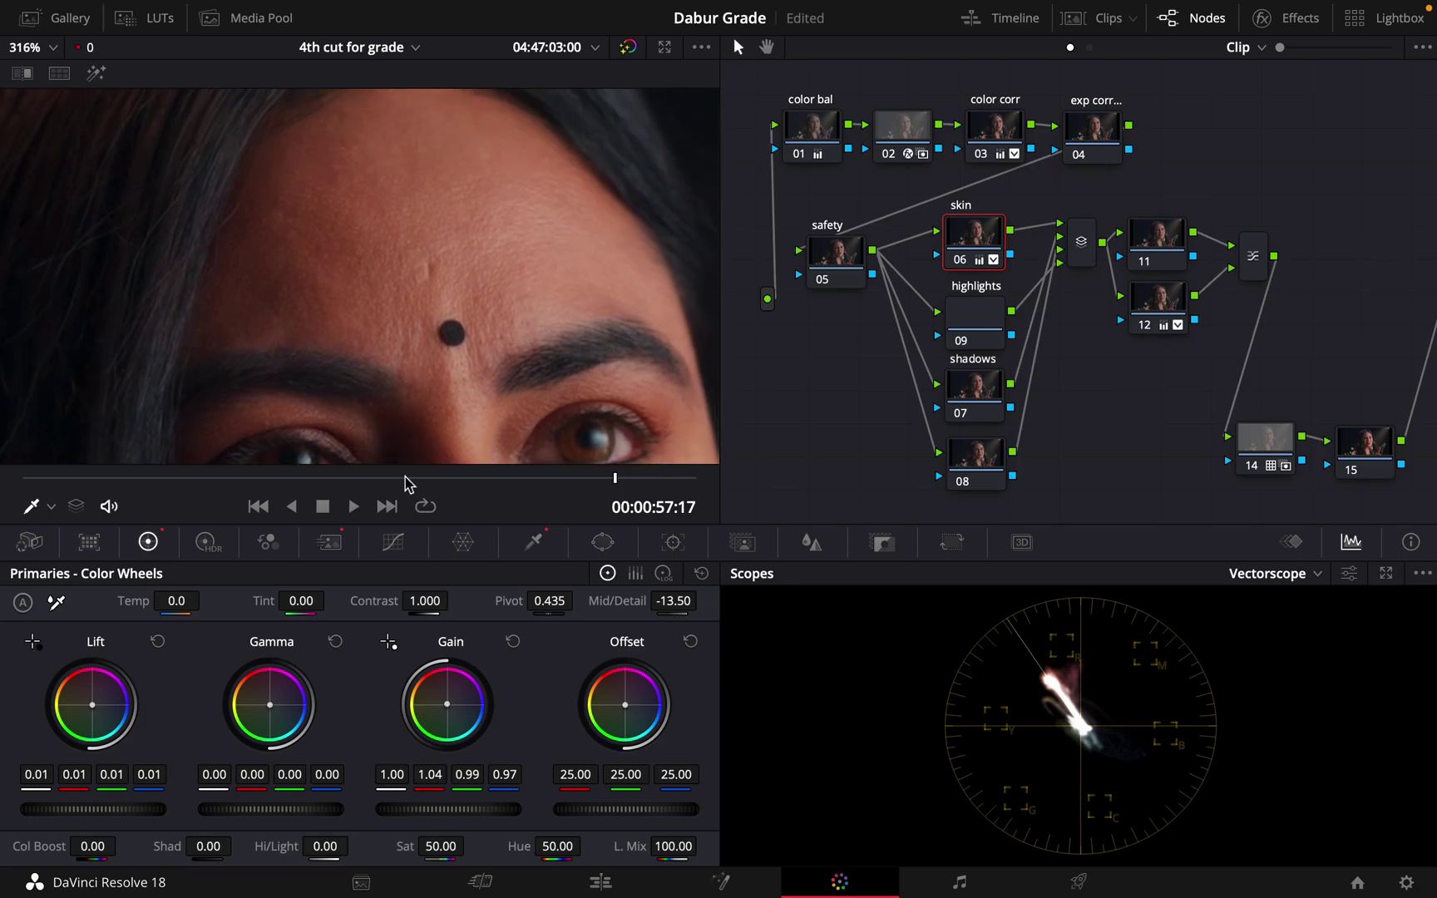
click(404, 479)
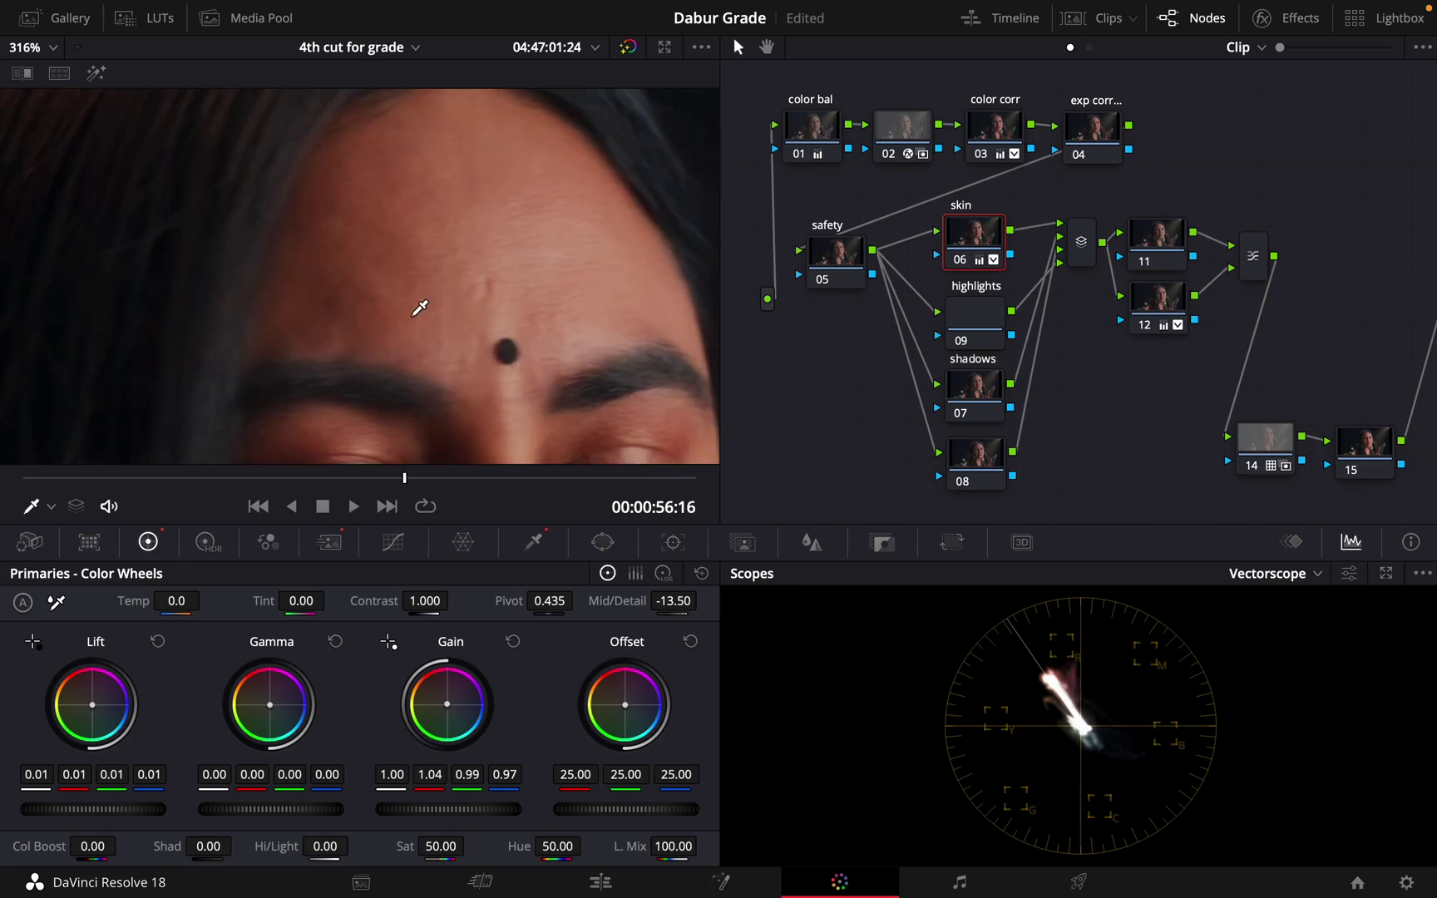
scroll(424, 314, down, 5)
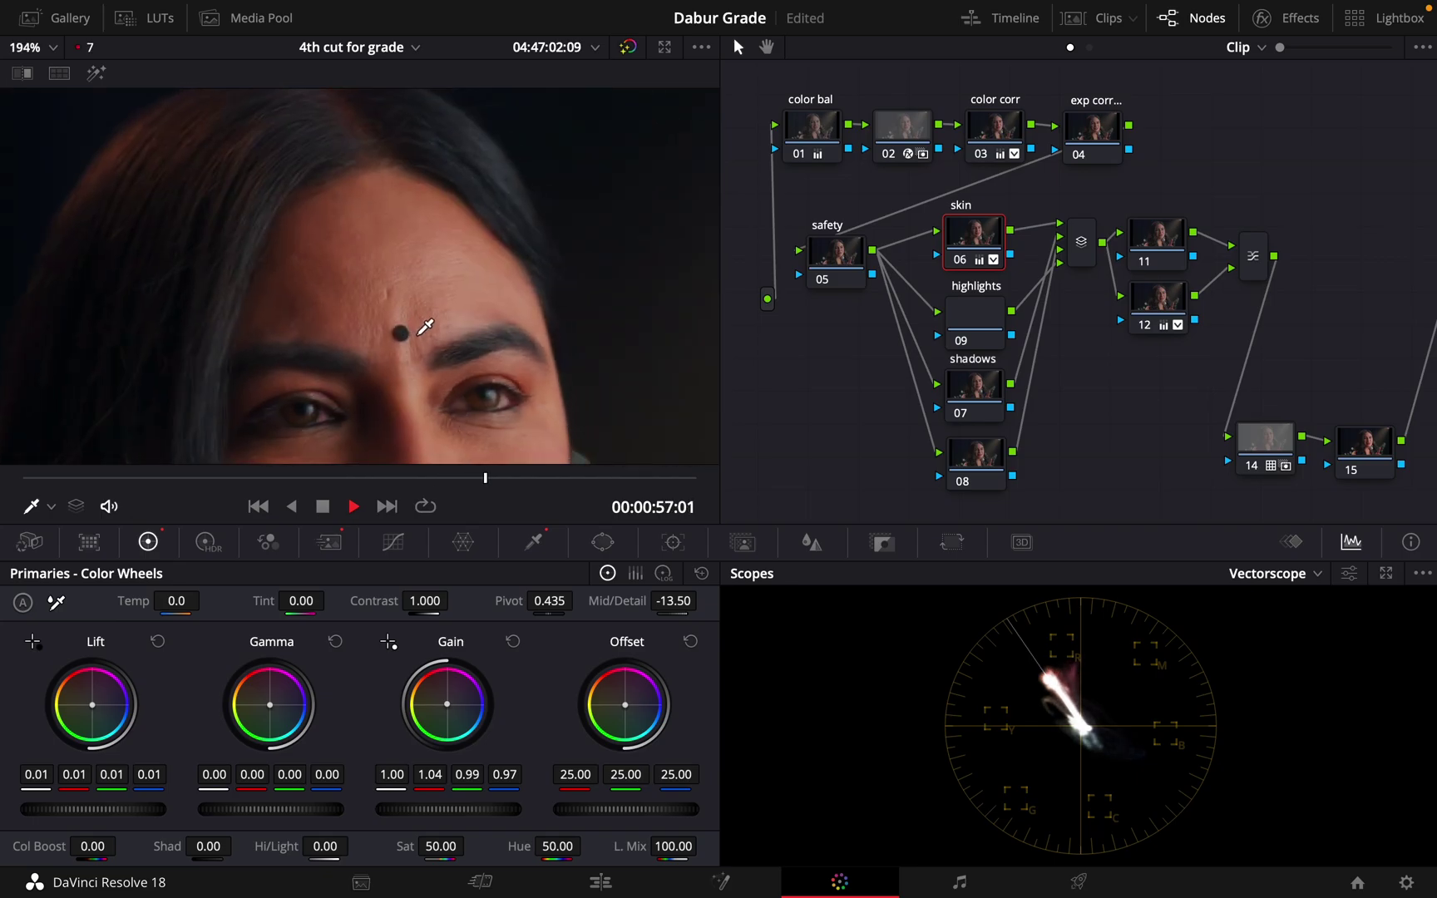
scroll(452, 334, down, 6)
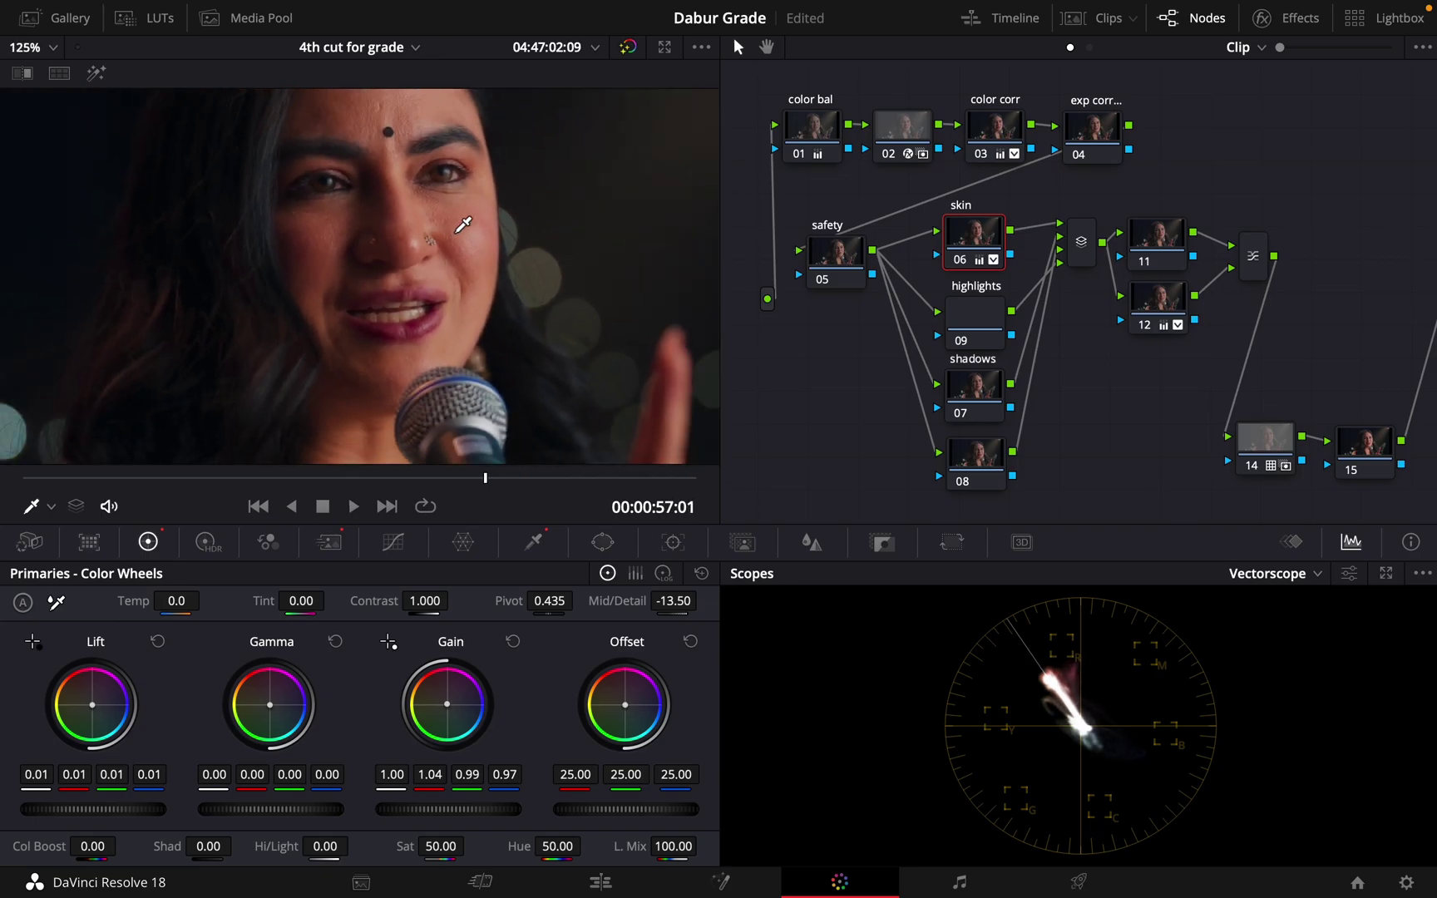
scroll(466, 221, down, 2)
scroll(468, 218, up, 3)
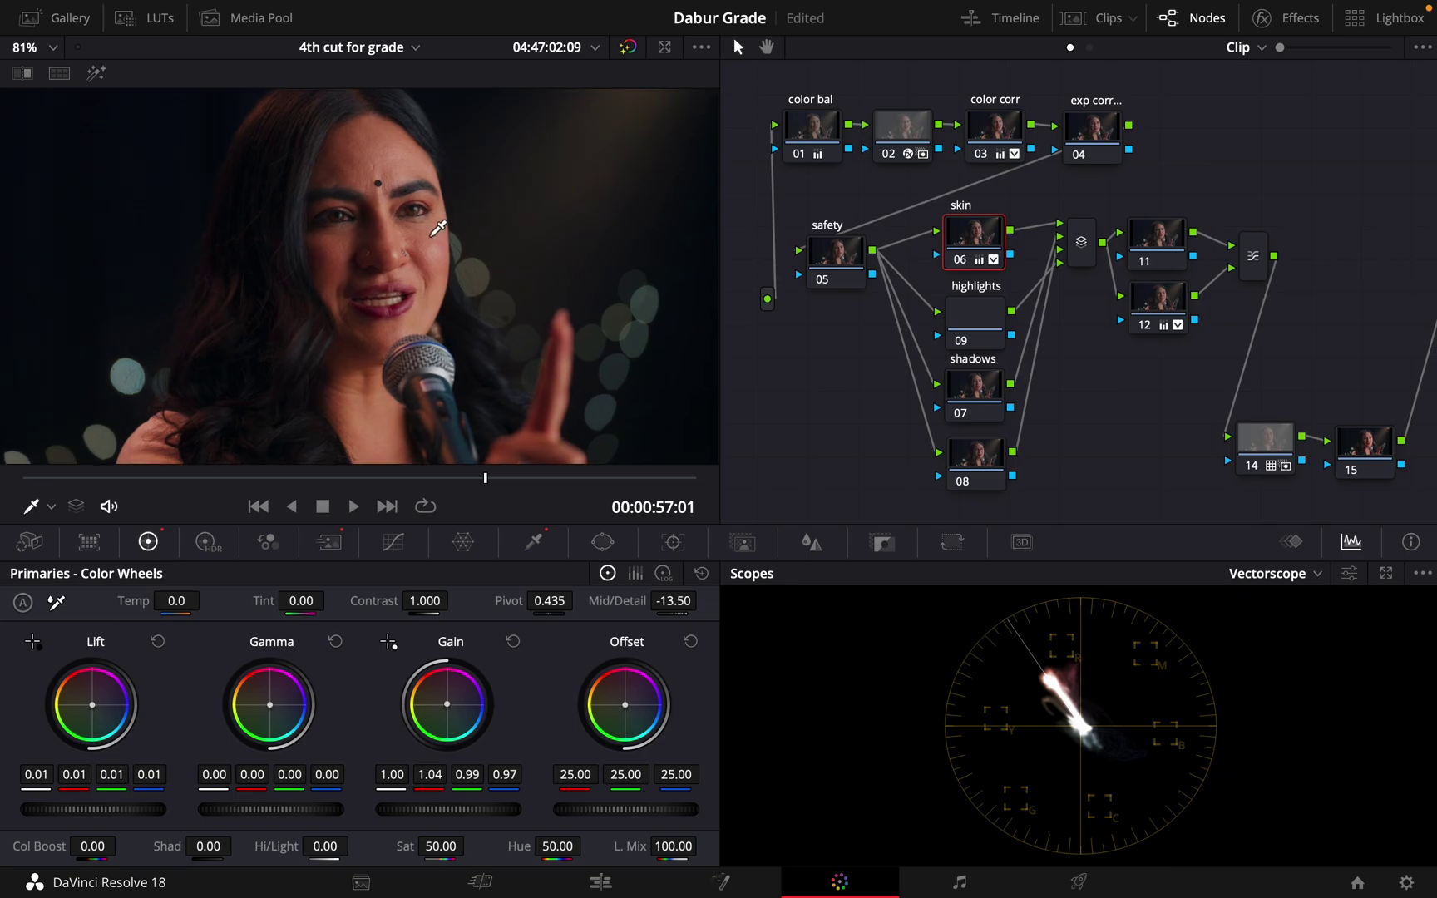
scroll(434, 237, down, 2)
scroll(398, 261, down, 3)
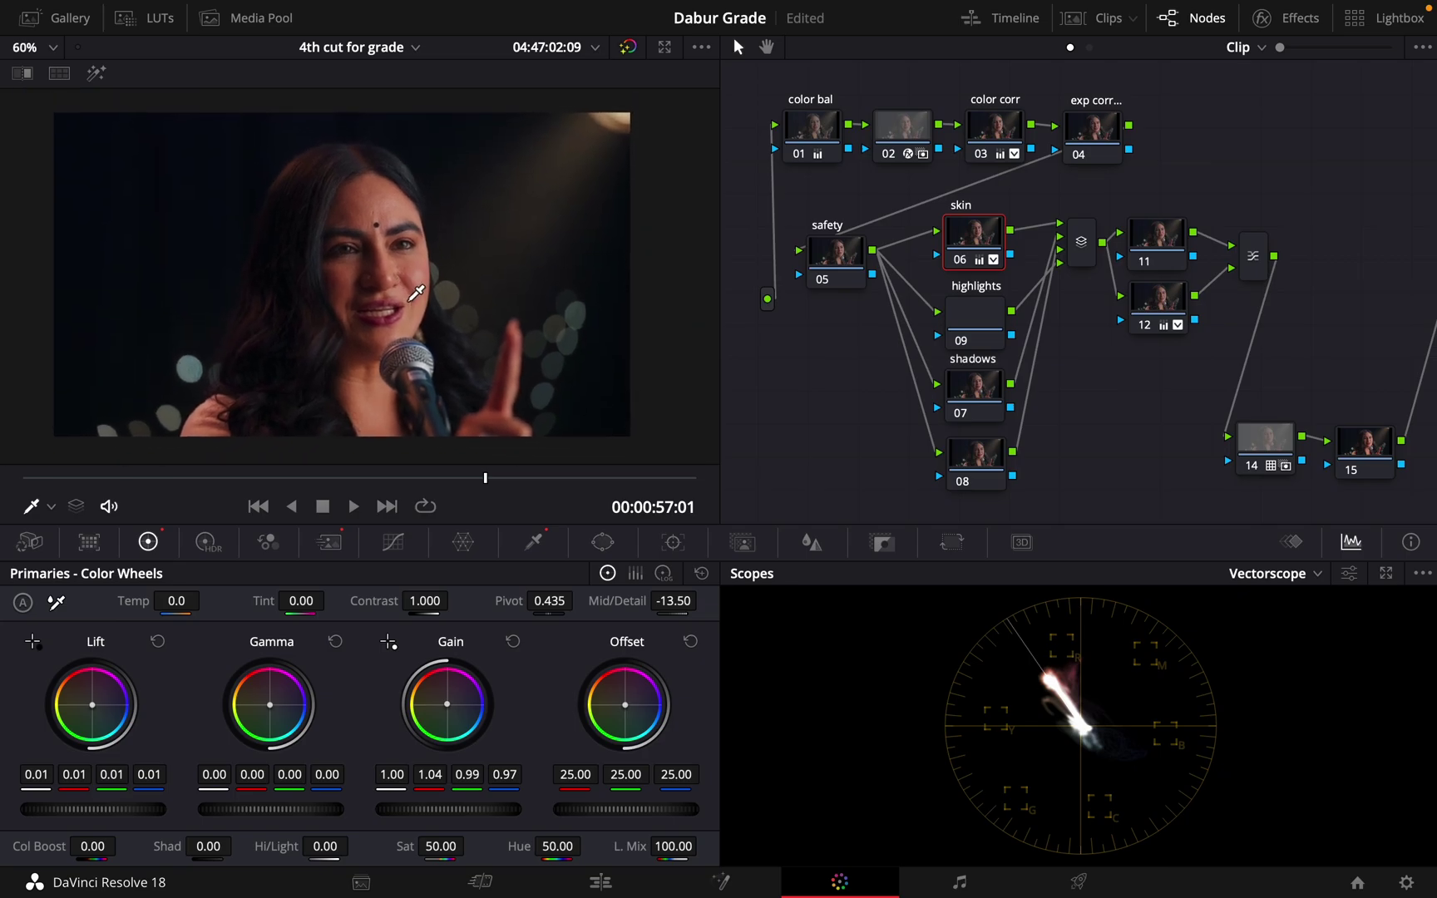
drag(449, 478, 609, 514)
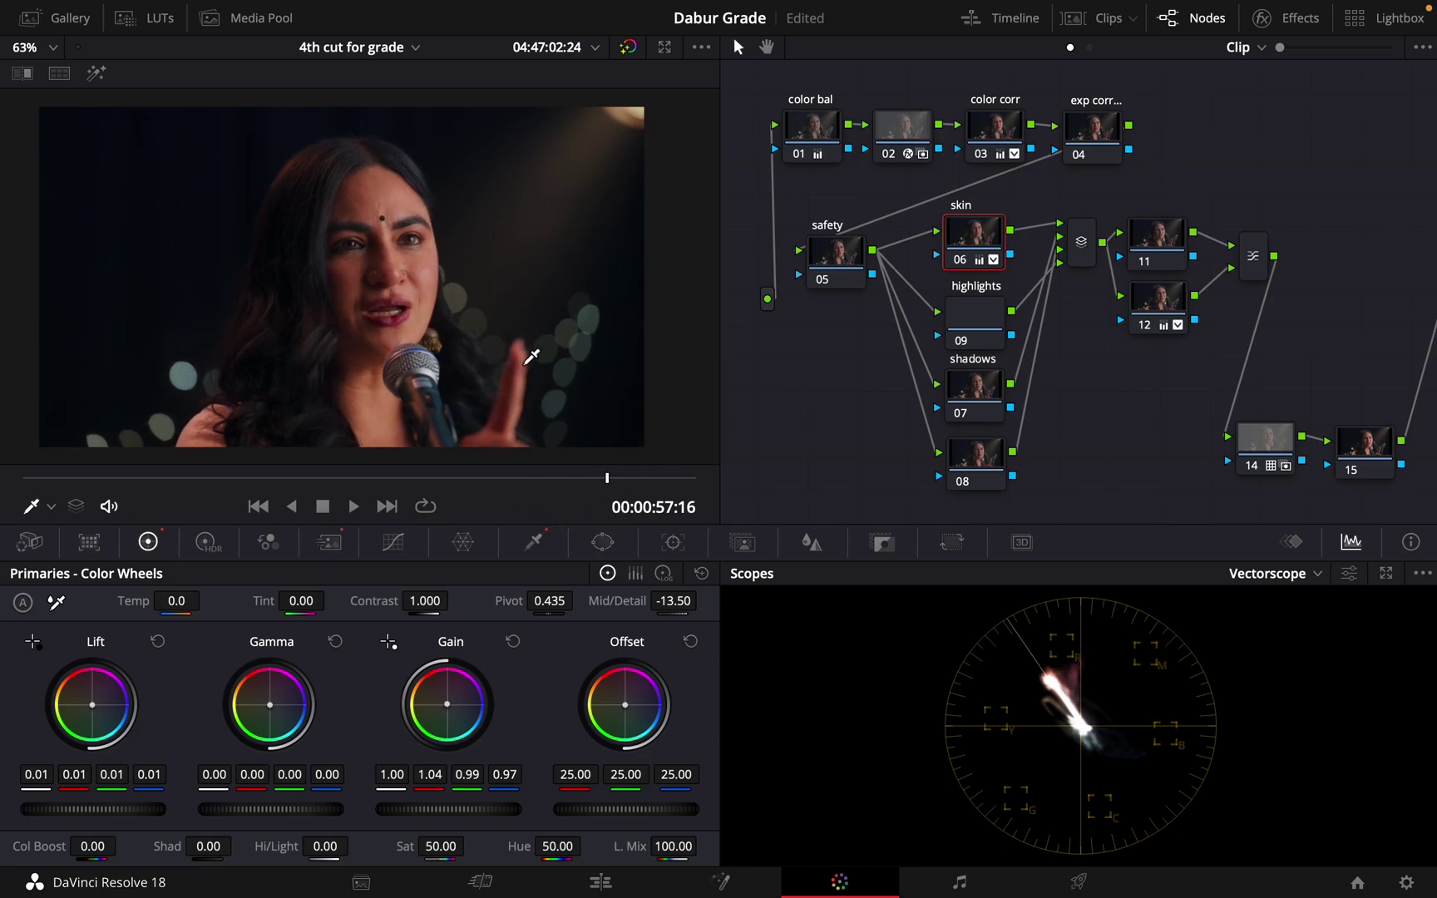
Reduce the creative LUT's strength by setting node 14's Key Output Gain to 0.195.
click(1269, 441)
click(882, 542)
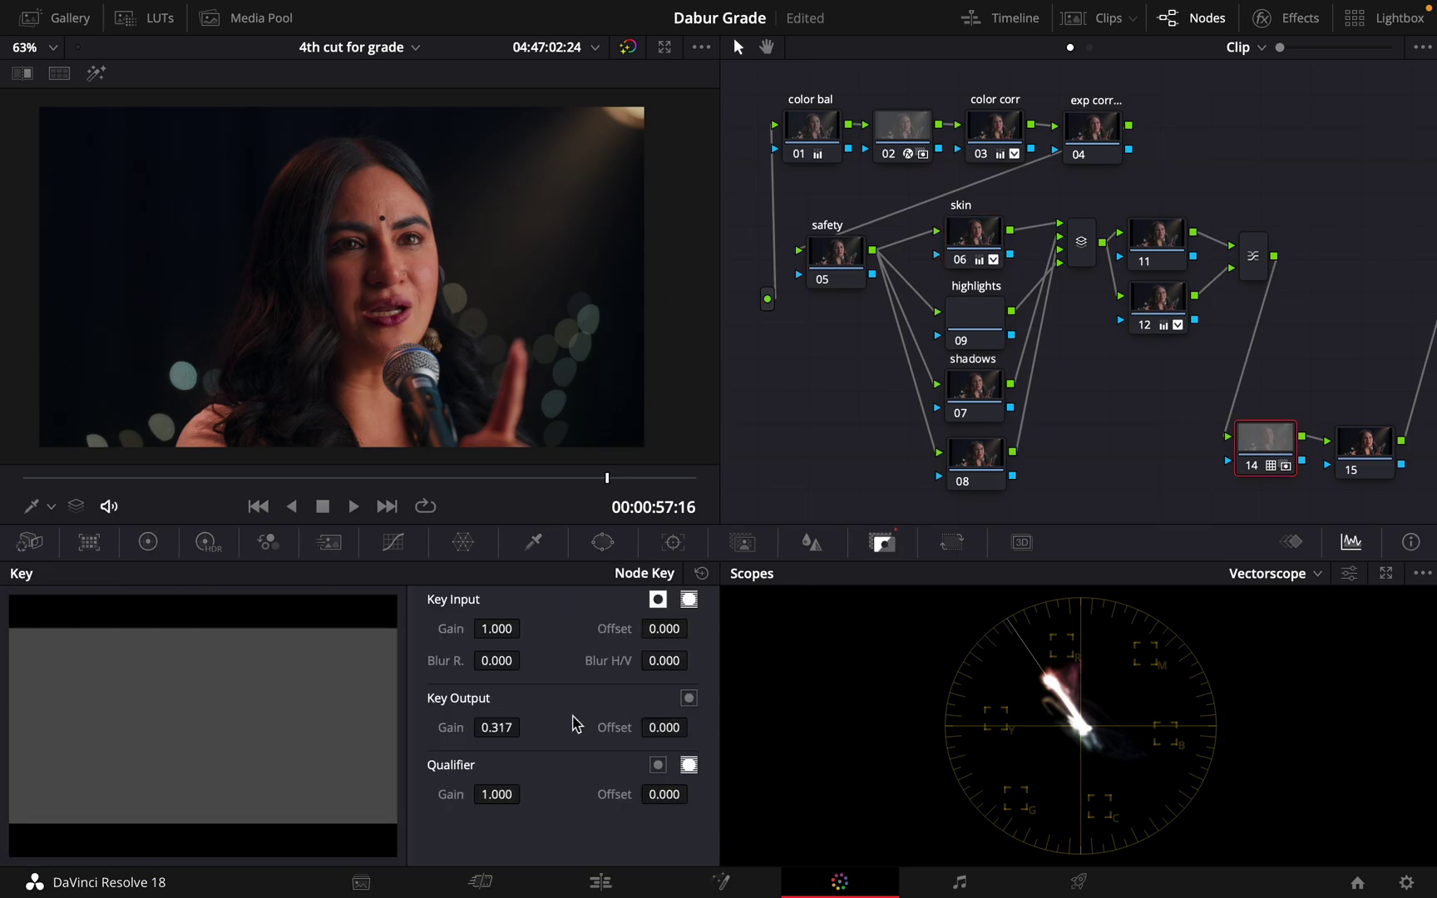
drag(482, 734, 334, 738)
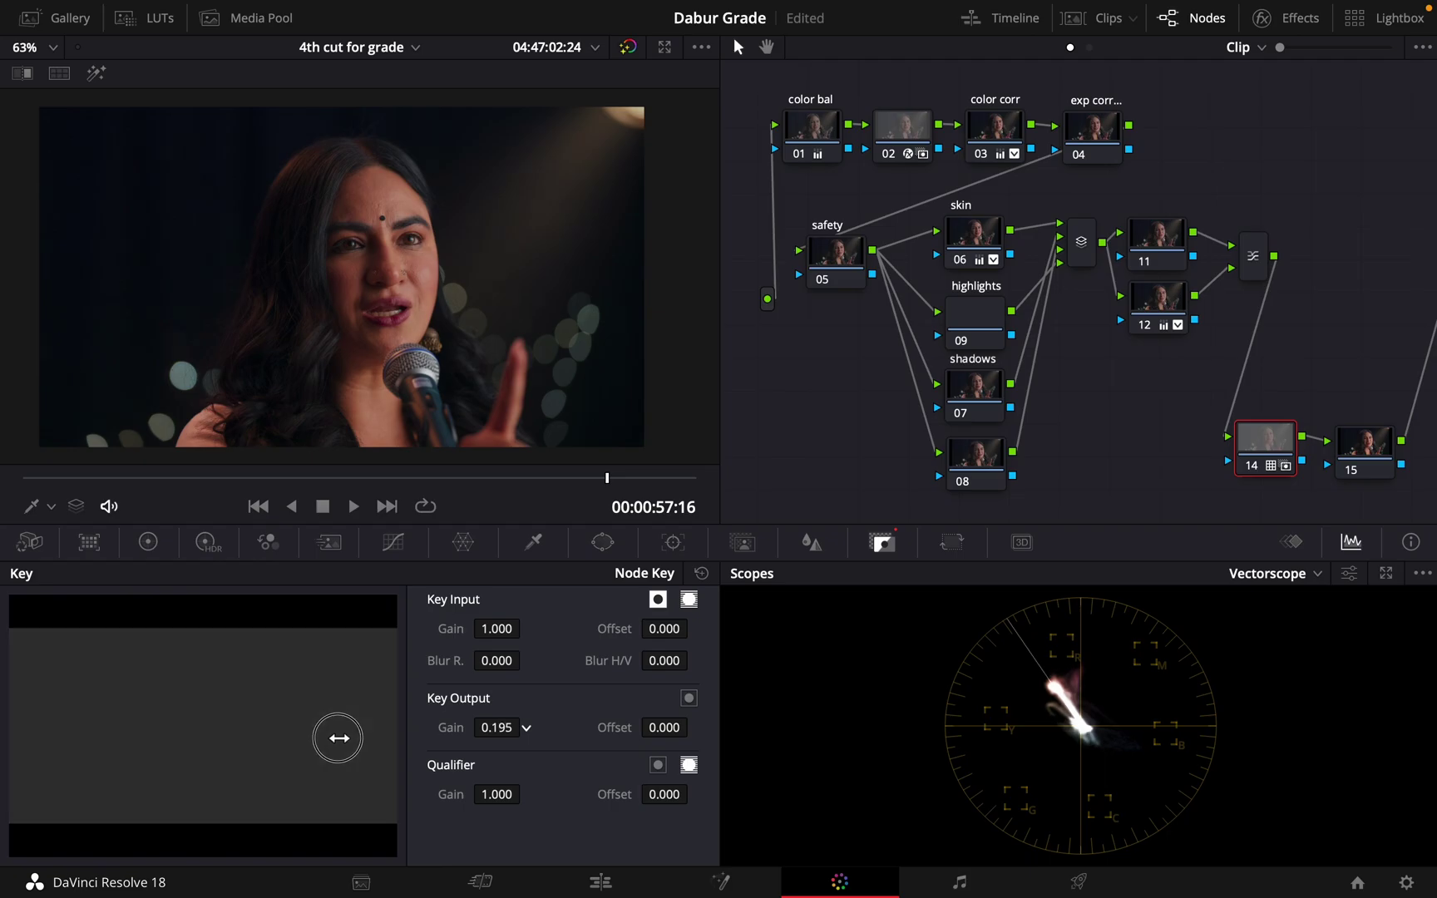
scroll(363, 301, down, 2)
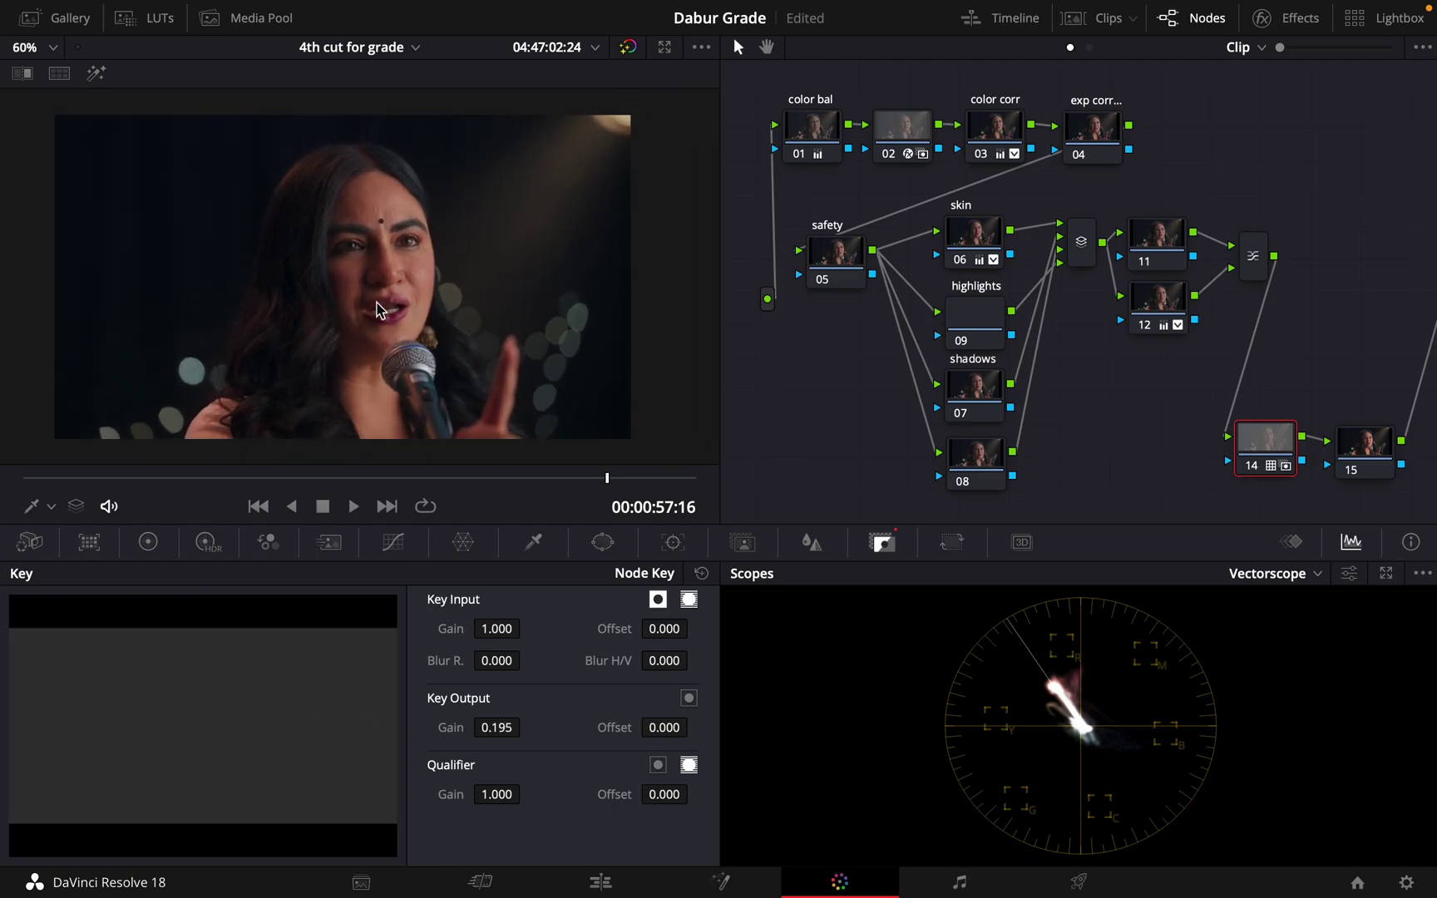
Compare the frame with the skin node disabled and enabled, and examine the eyes and forehead up close.
click(970, 263)
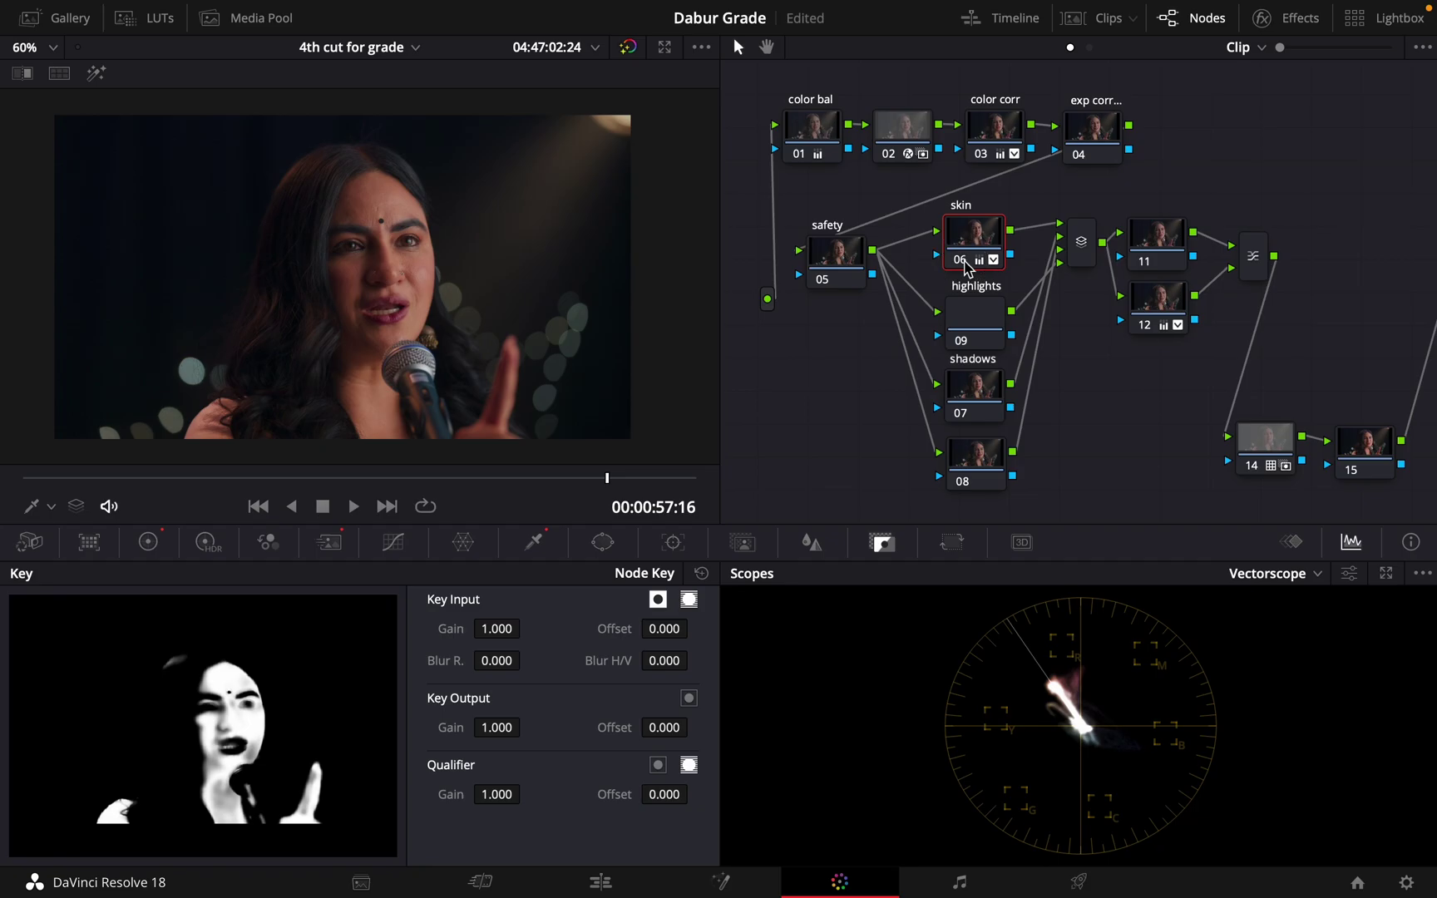
key(ctrl+d)
key(ctrl+d)
key(ctrl+d)
key(ctrl+d)
scroll(455, 266, up, 3)
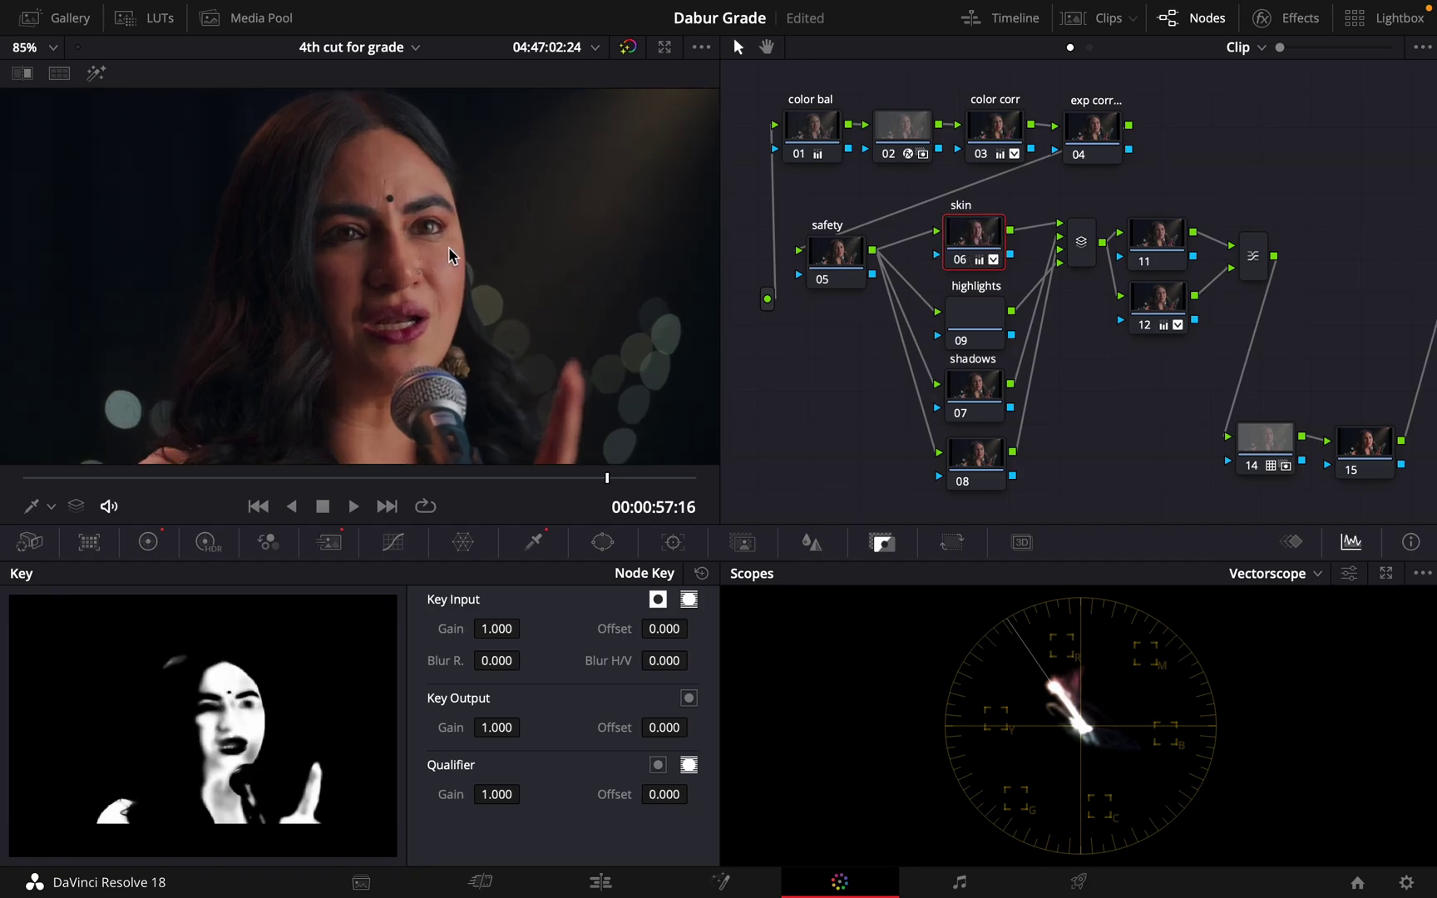
scroll(449, 255, up, 3)
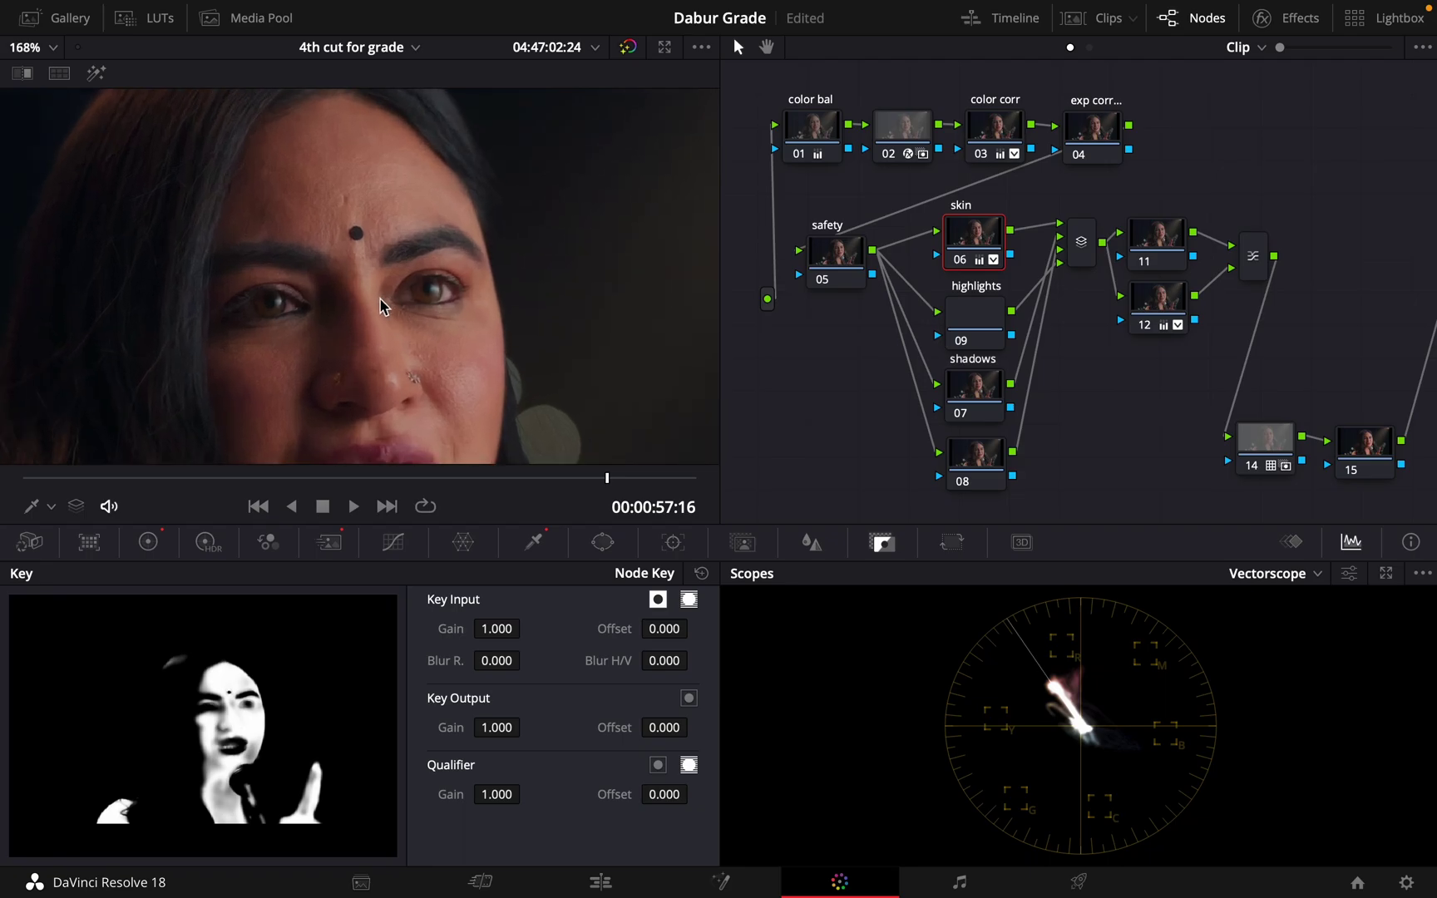
scroll(348, 308, up, 2)
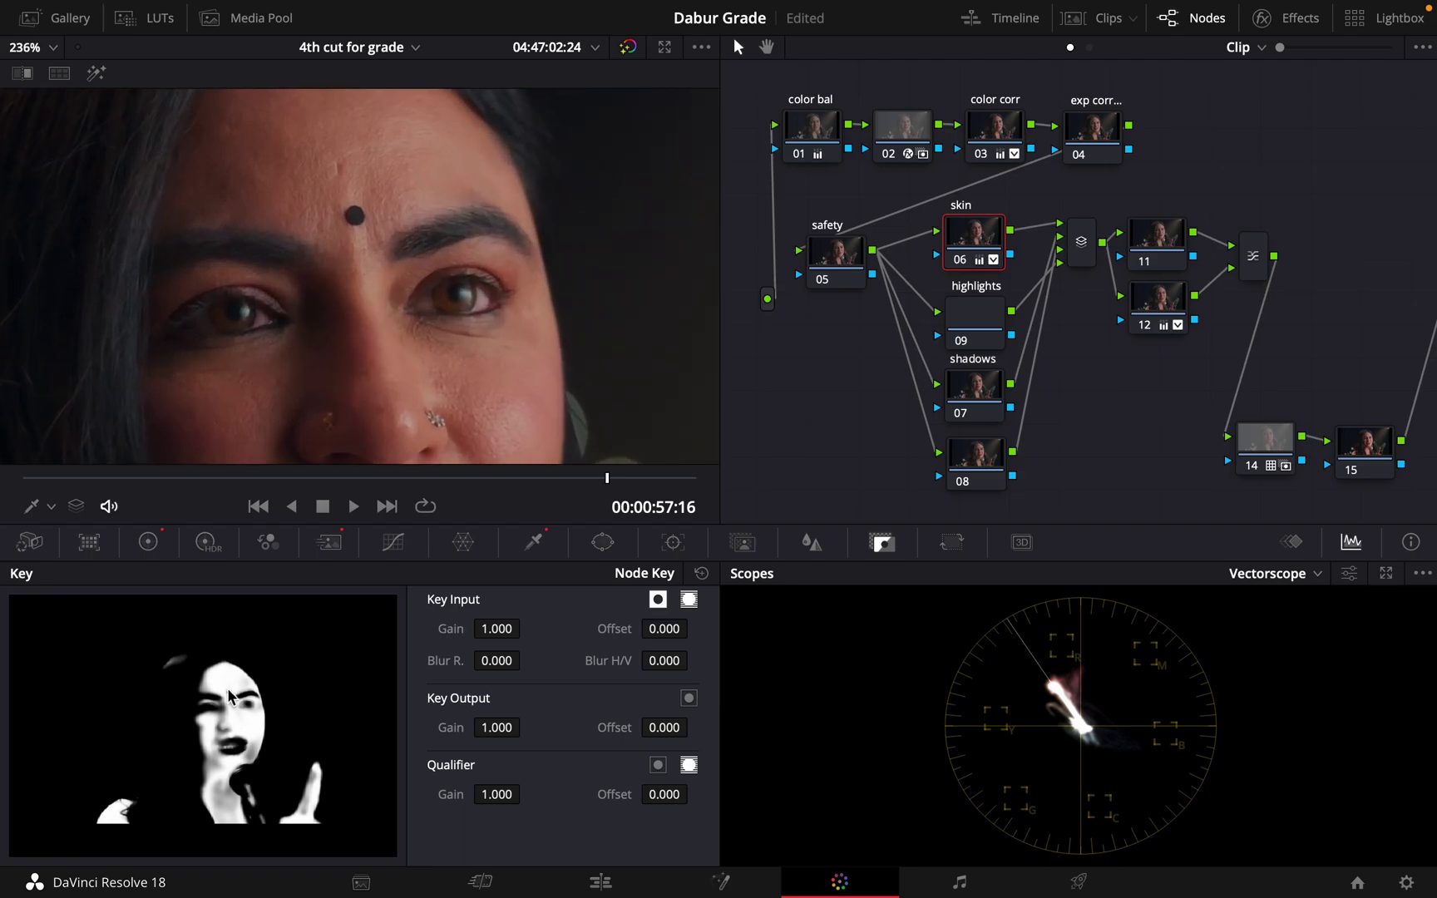
Add a slight blur to the skin node with a linked Radius of 0.53 and check the nose and mouth area.
click(148, 542)
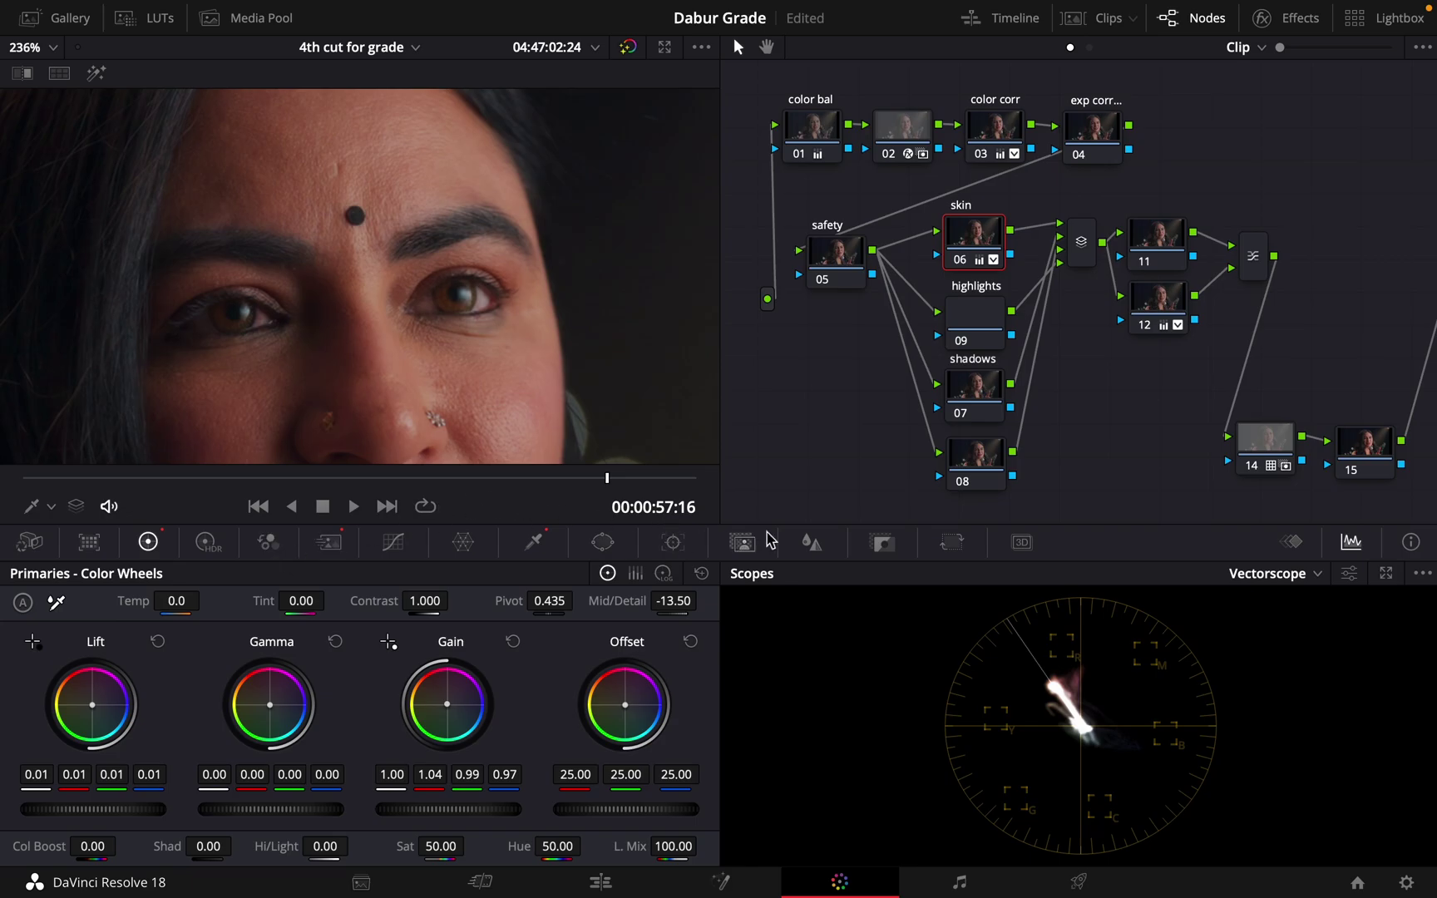
click(805, 544)
drag(171, 716, 173, 711)
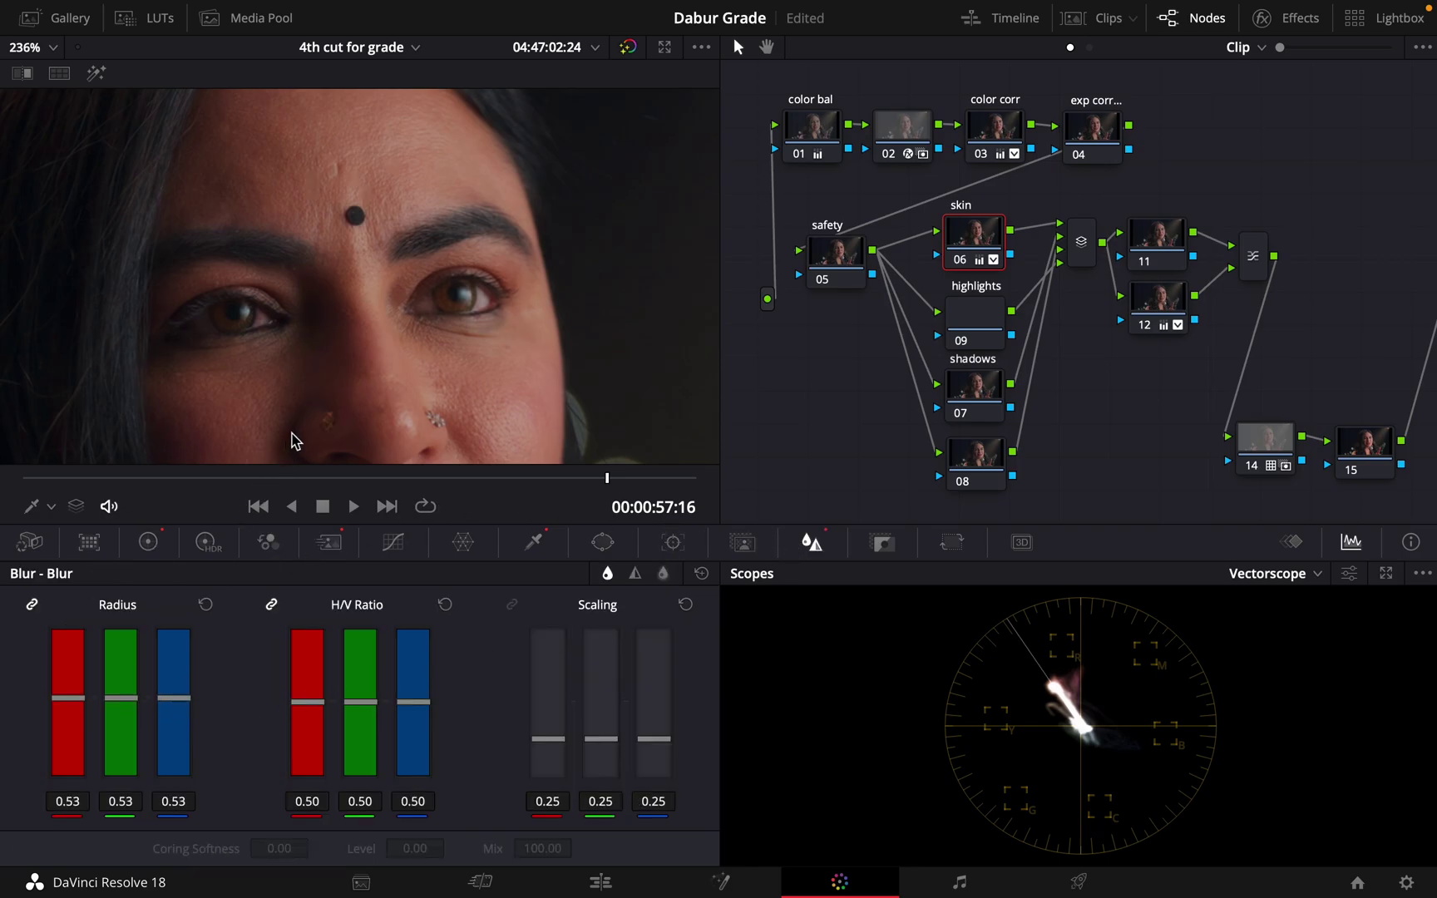
scroll(290, 443, down, 3)
scroll(399, 246, up, 2)
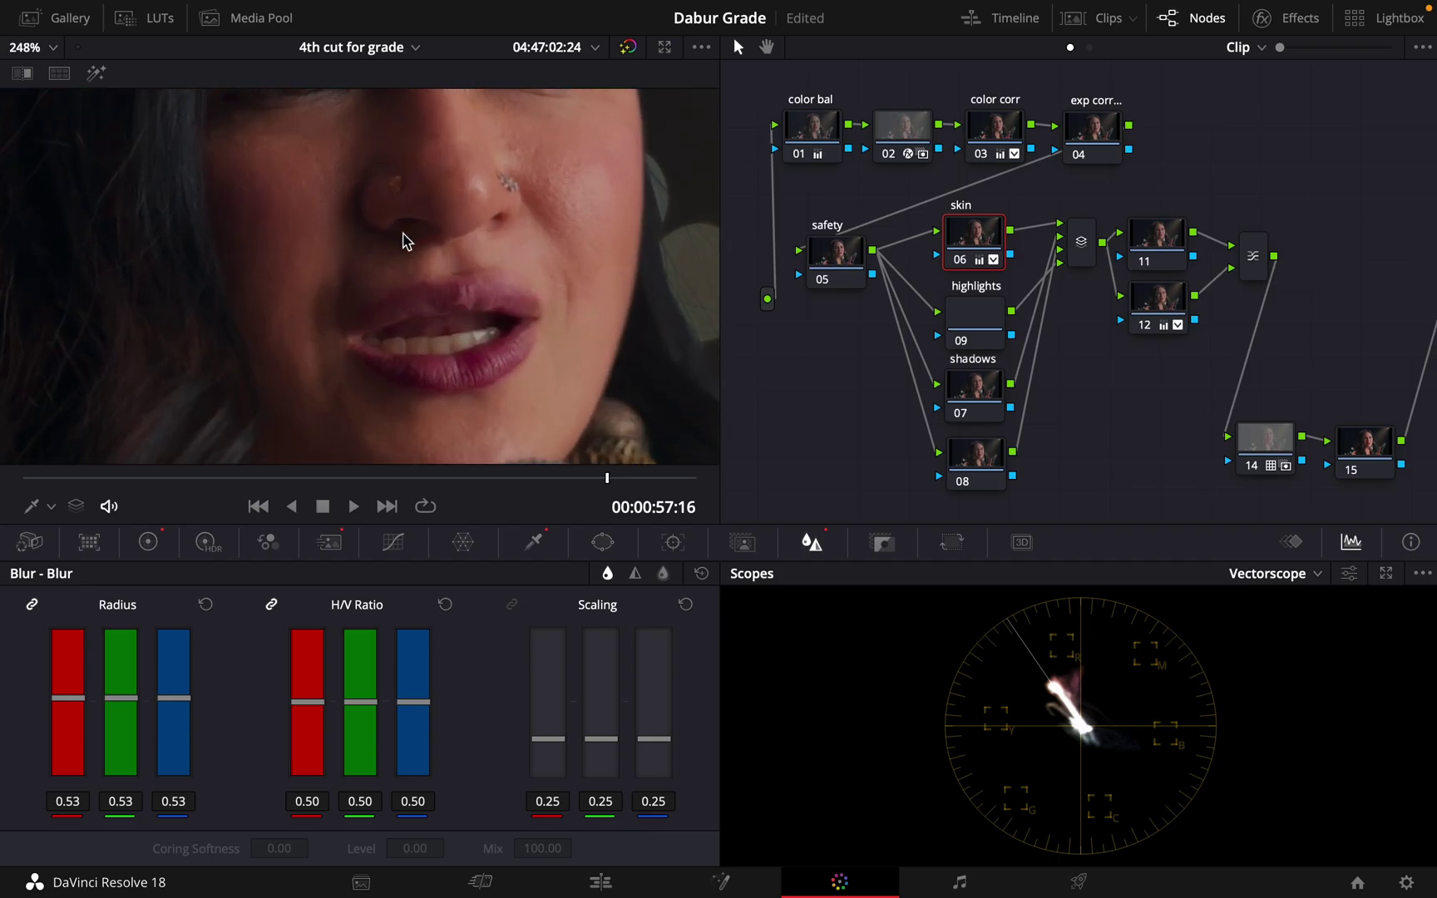
Reset the skin node's blur radius and set it to 0.52 on all three channels while checking the face up close.
scroll(403, 243, down, 8)
scroll(405, 242, up, 6)
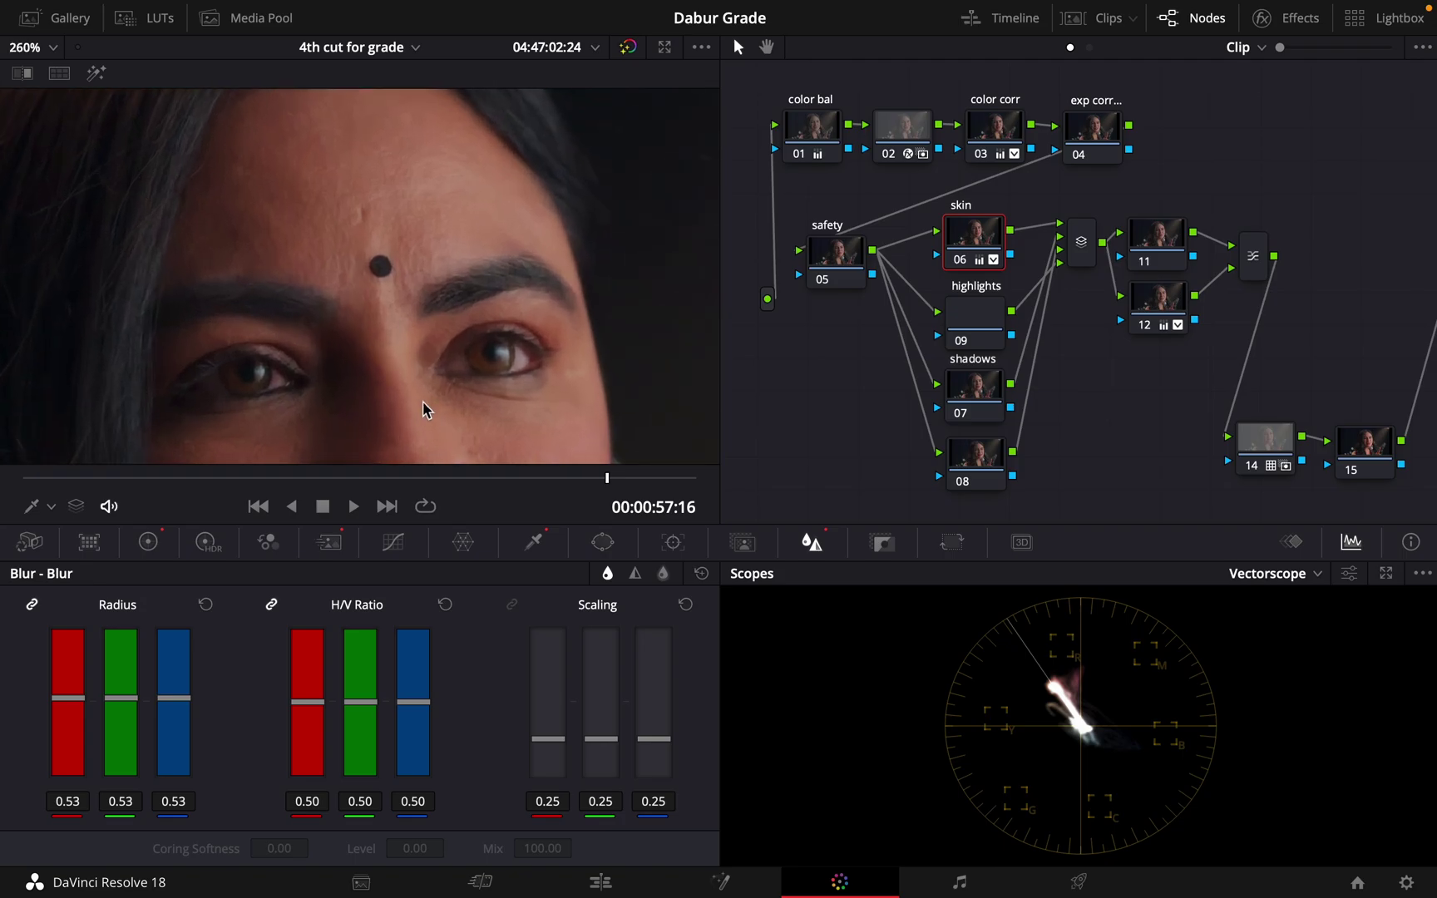
drag(424, 416, 399, 282)
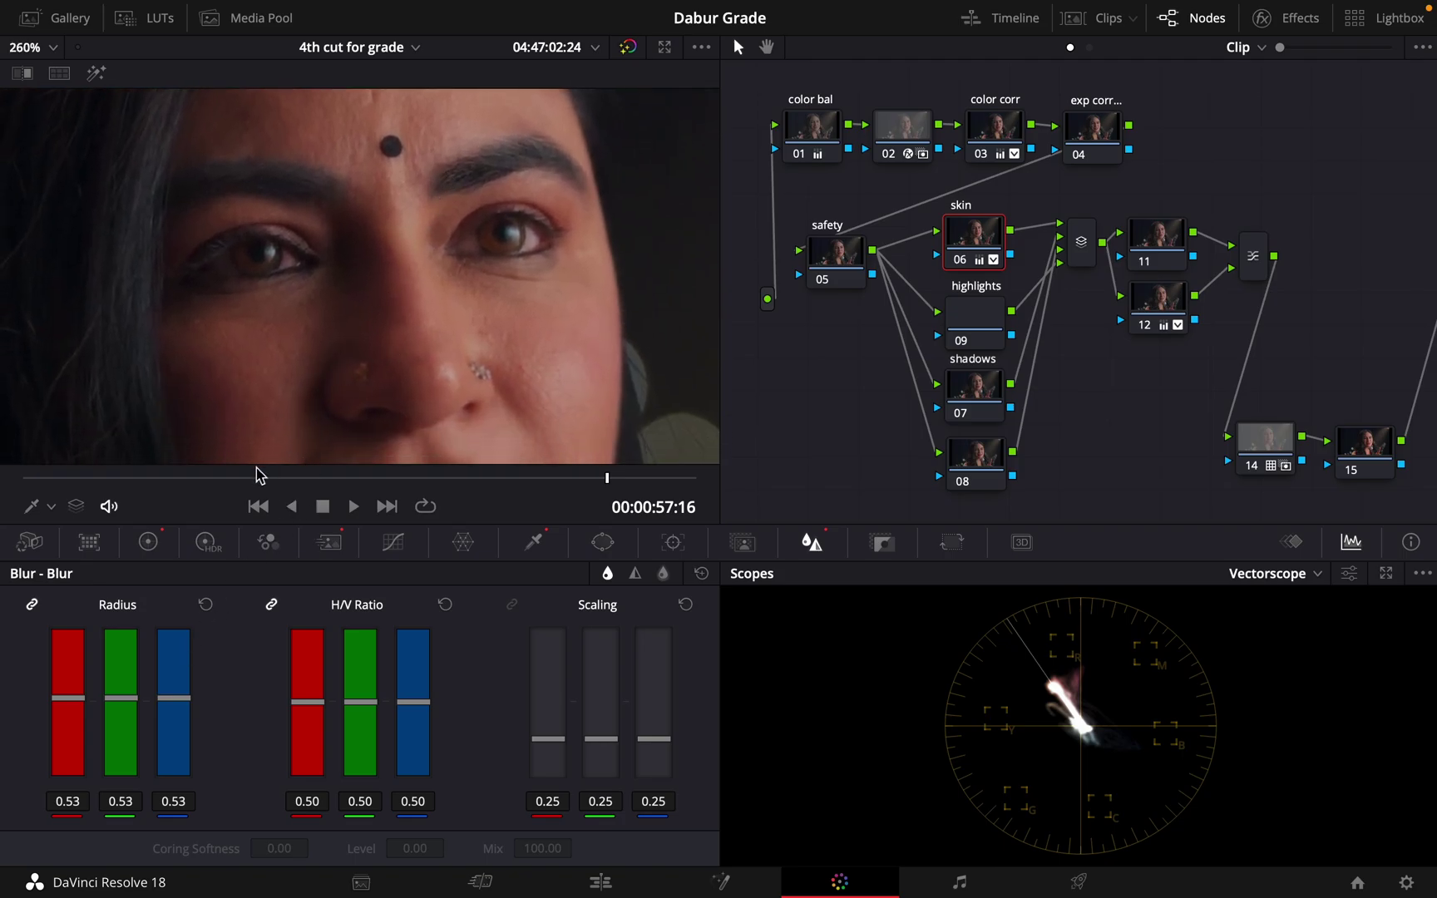
click(206, 605)
drag(173, 703, 173, 699)
scroll(442, 302, down, 3)
scroll(441, 302, down, 5)
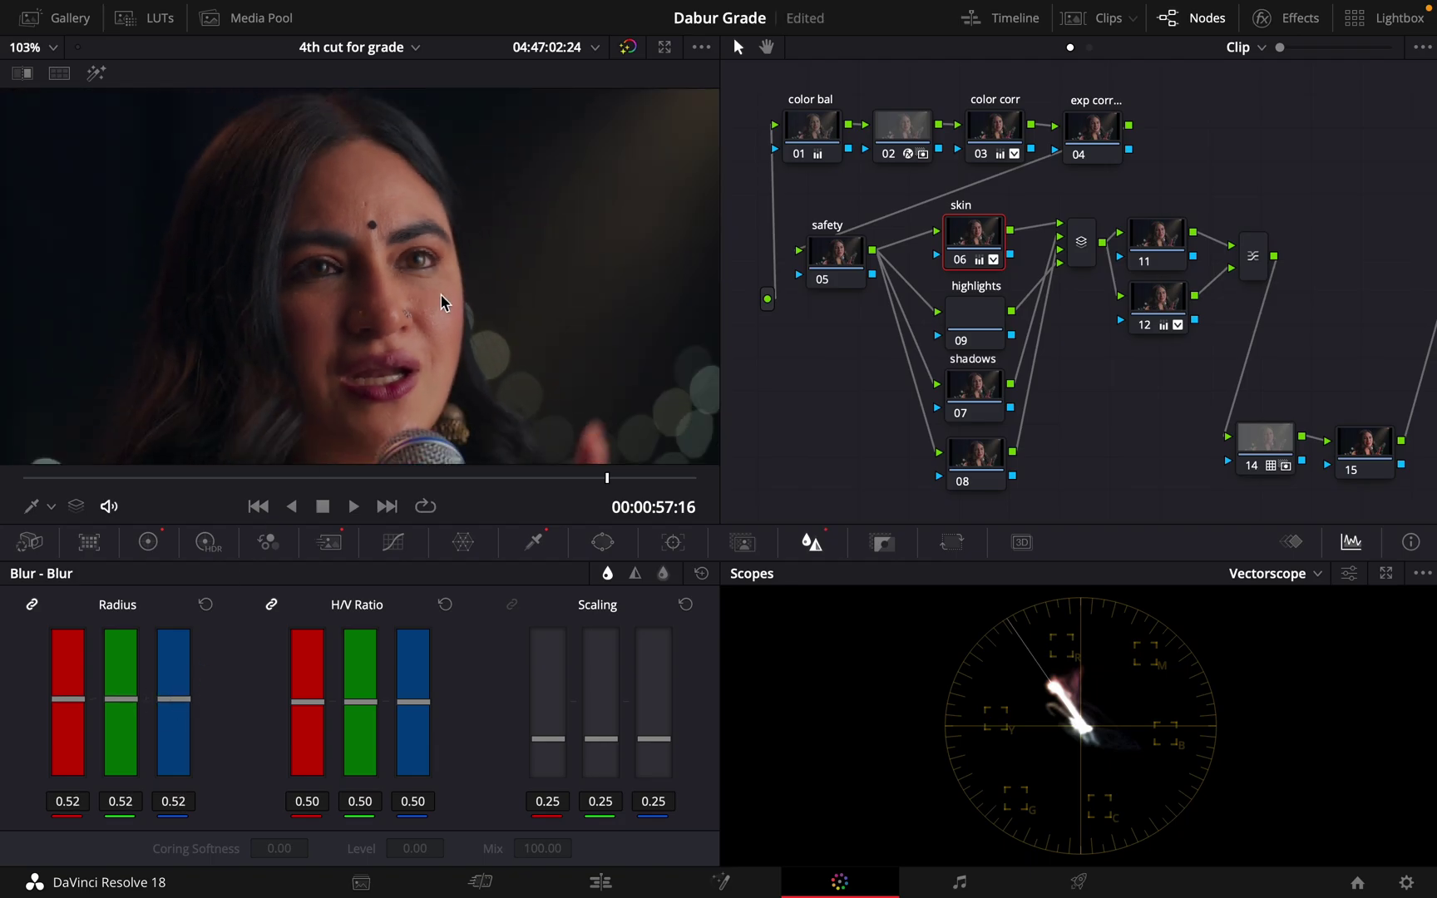
Examine the skin softening on the singer's face at an earlier frame and while scrubbing through the clip.
click(517, 479)
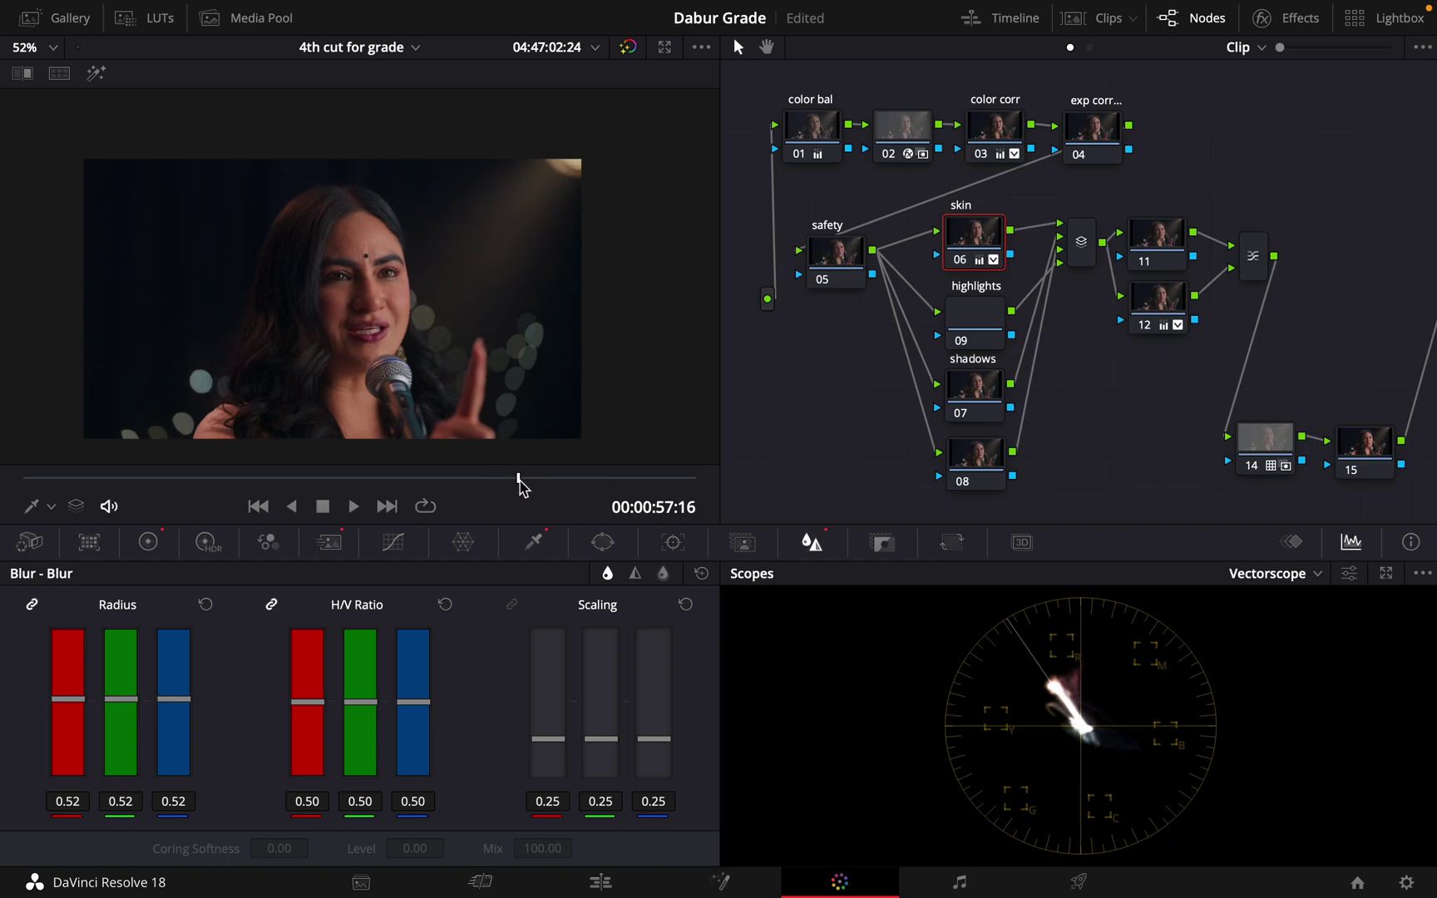
key(Left)
key(Left)
key(Left)
key(Left)
key(Left)
key(Left)
key(Left)
key(Left)
key(Left)
key(Left)
key(Left)
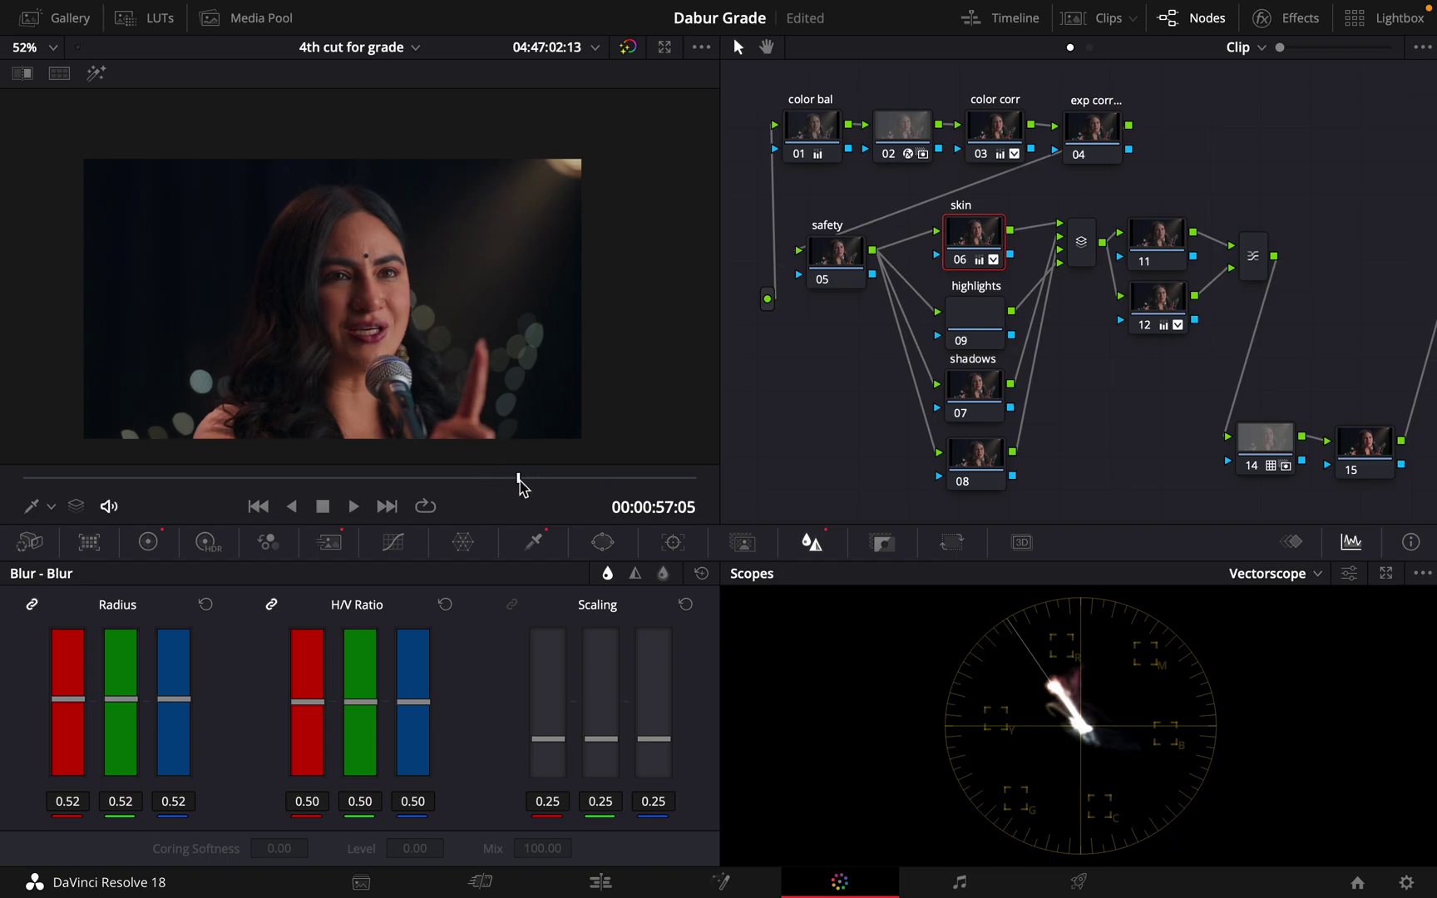
scroll(372, 291, up, 6)
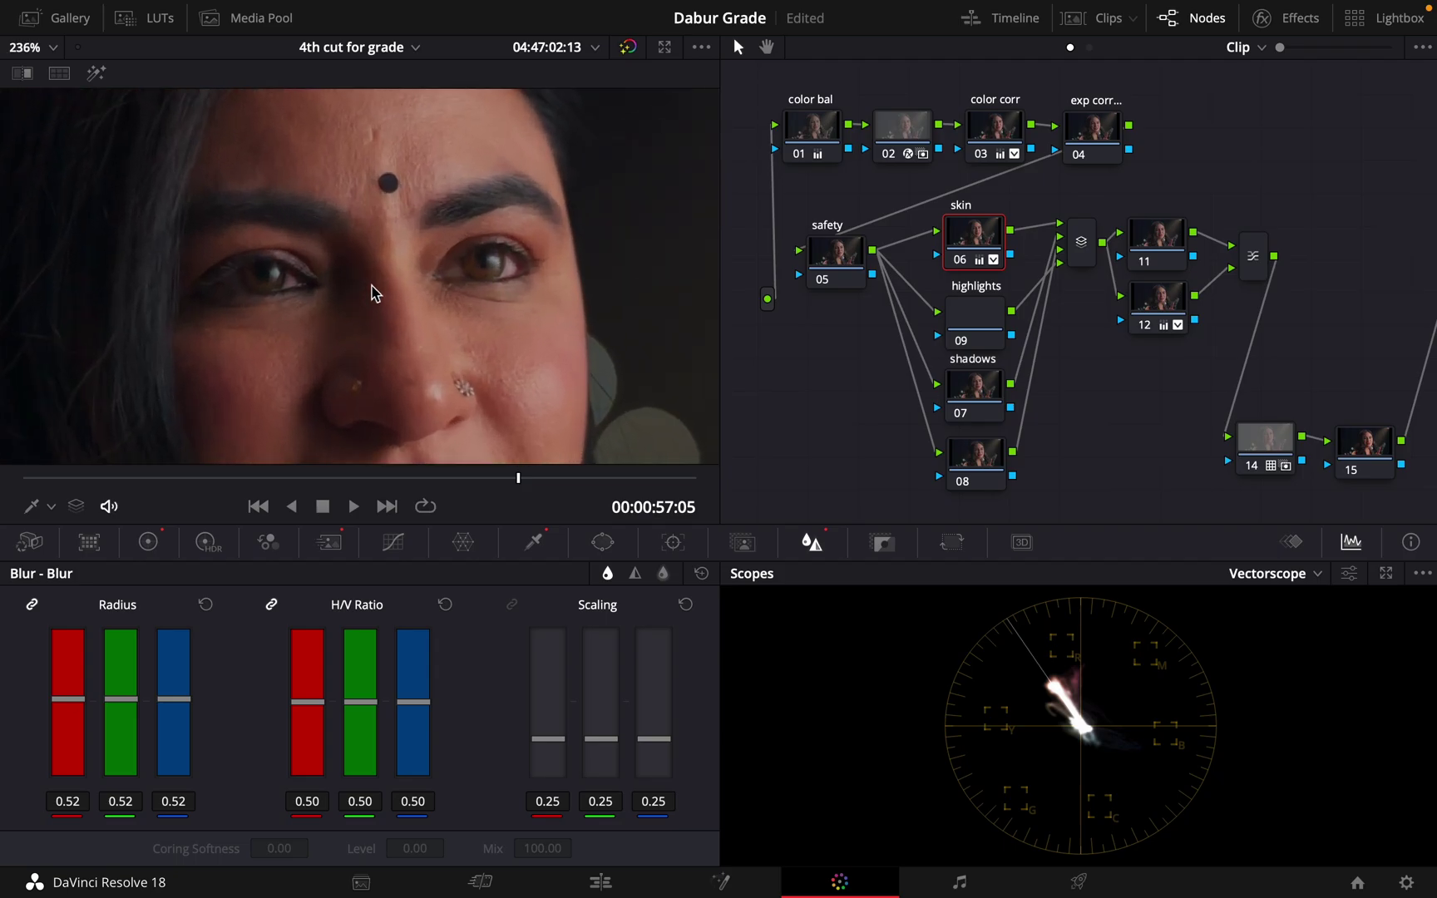
scroll(371, 292, up, 3)
scroll(372, 293, down, 6)
scroll(372, 293, down, 3)
scroll(366, 316, up, 1)
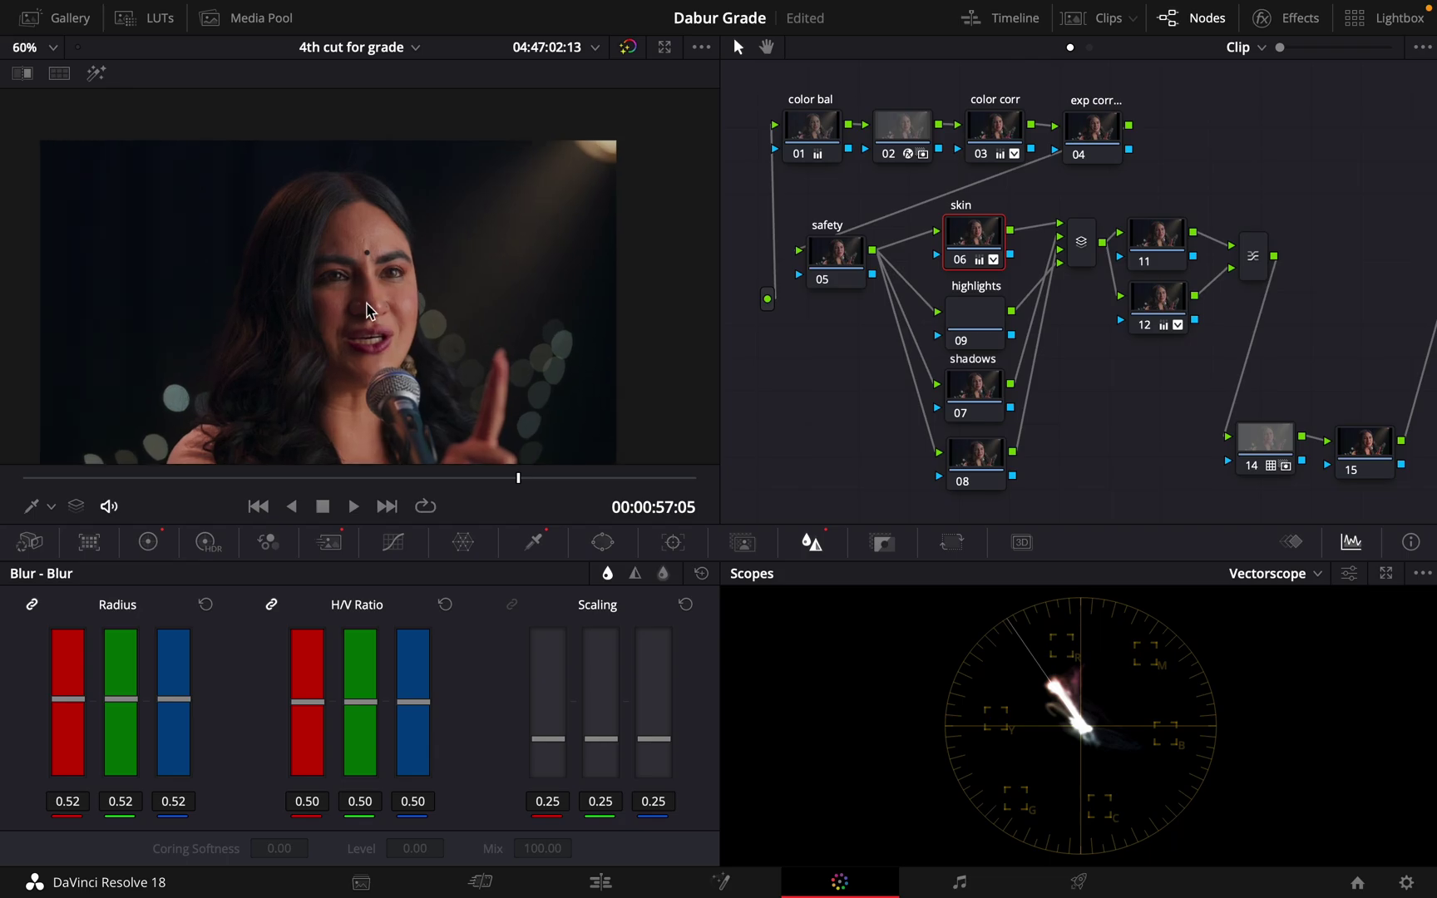
drag(364, 321, 382, 291)
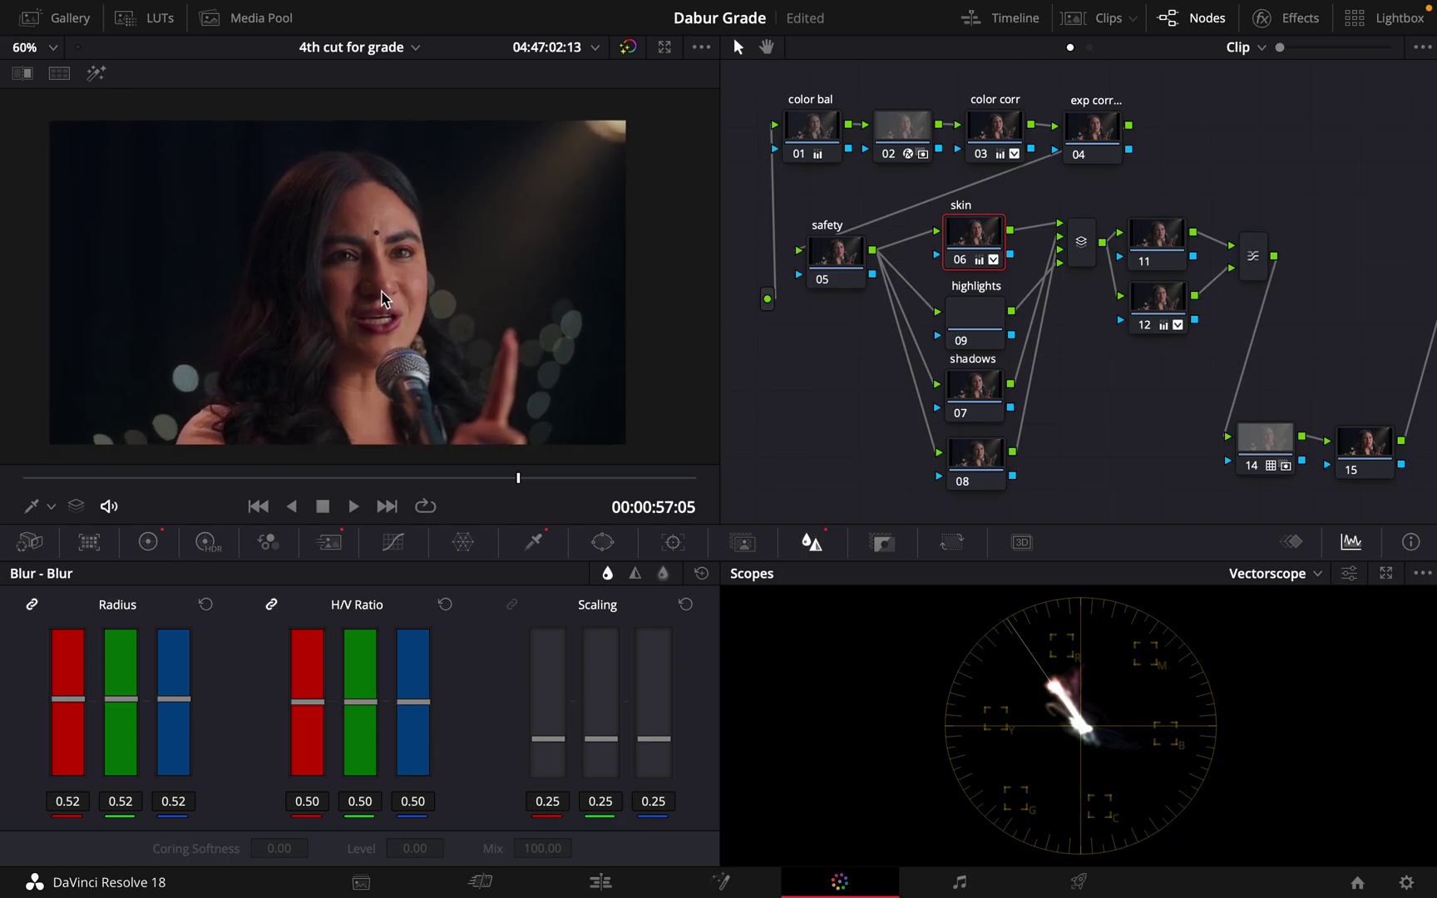
drag(49, 482, 568, 481)
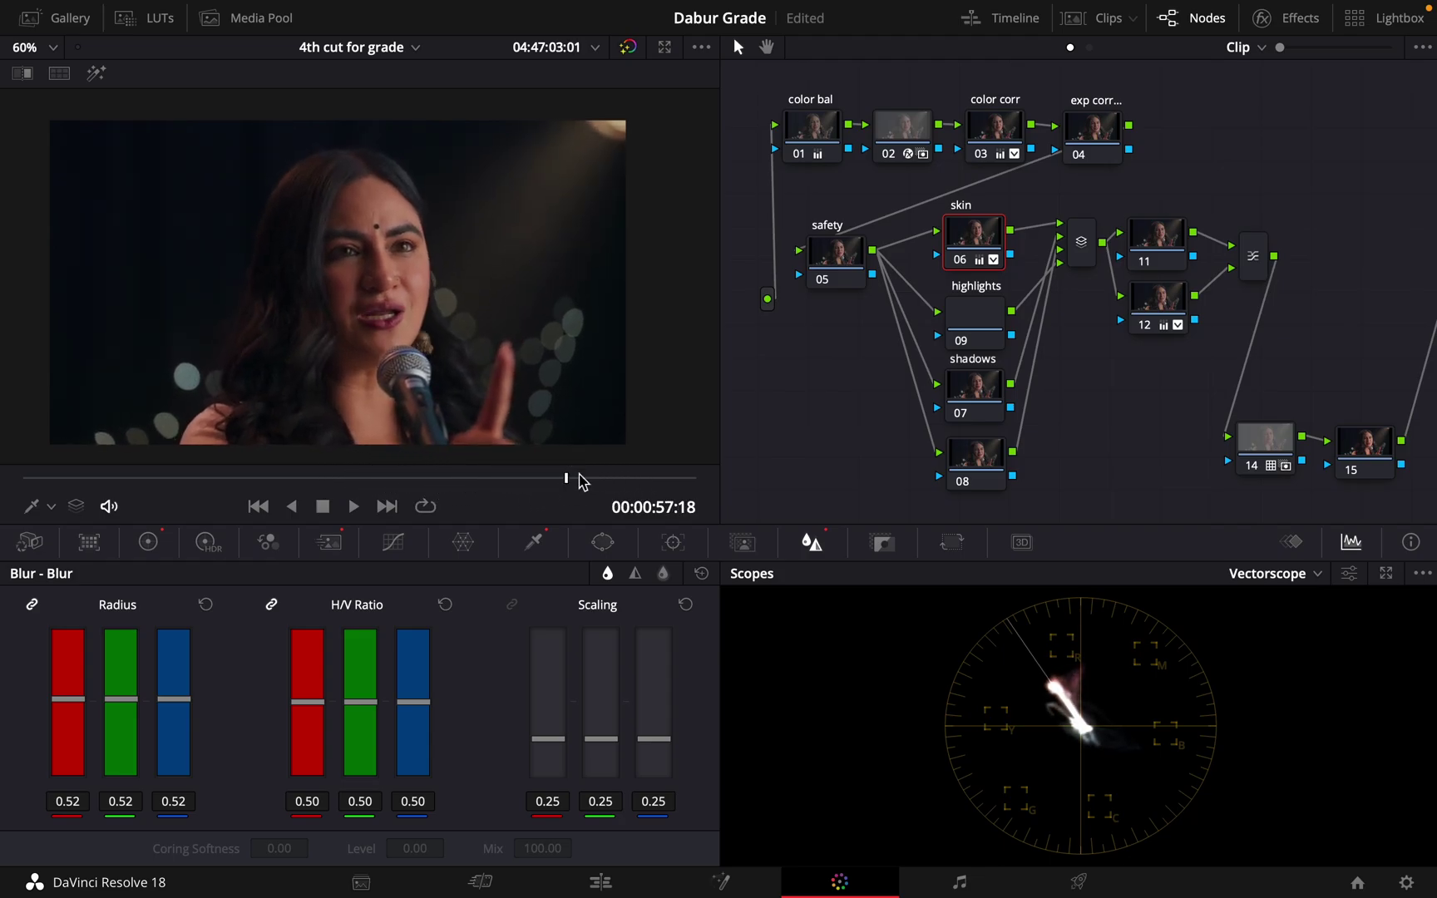
Add a gradient window to the highlights node, running from the upper-right light towards the face, rotated about 54 with softness about 10.7.
click(981, 316)
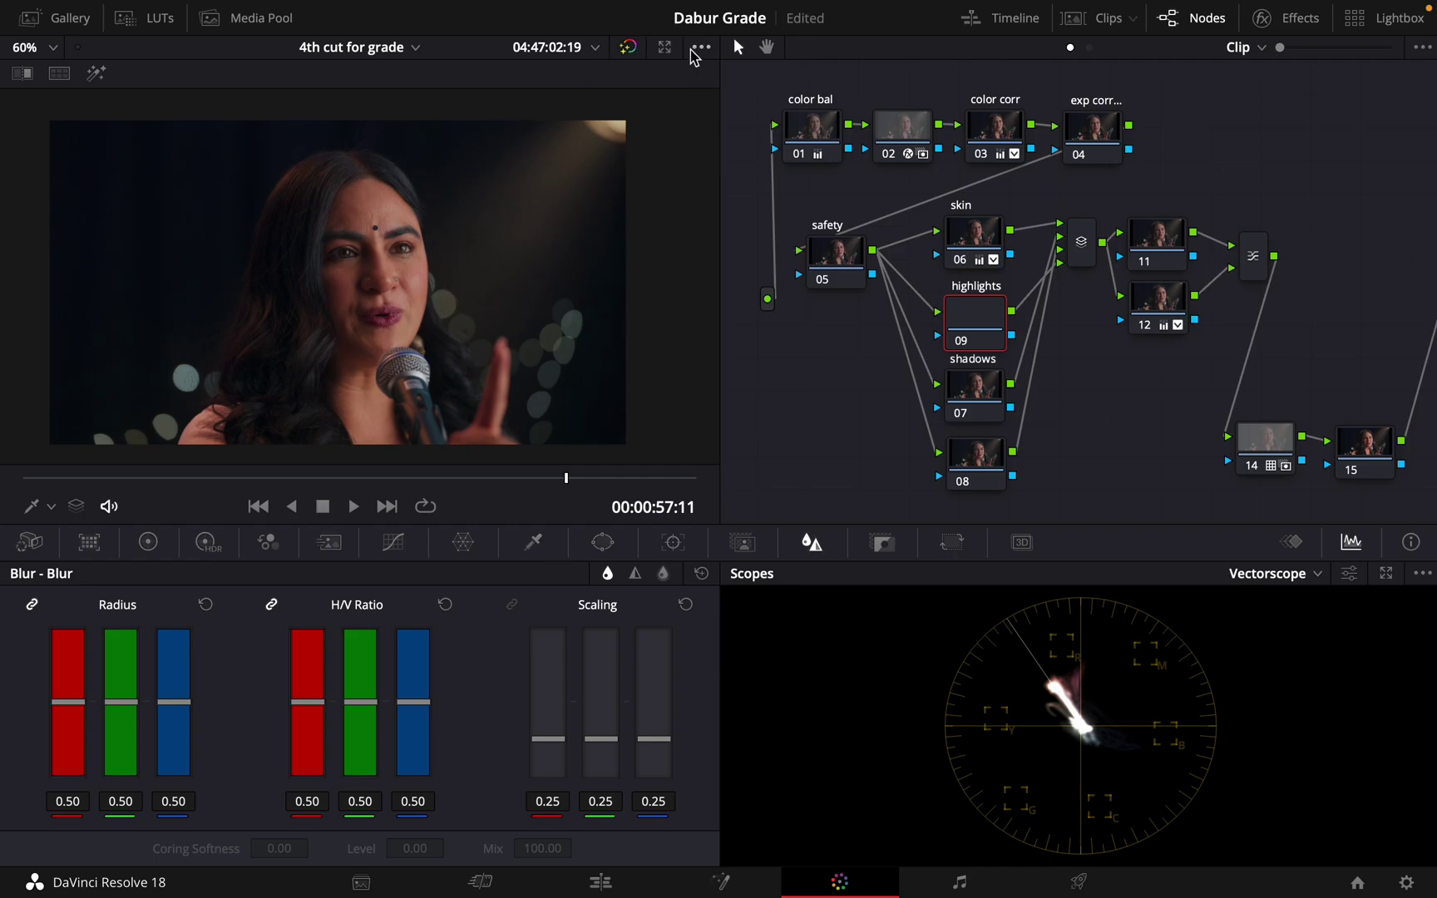
click(599, 542)
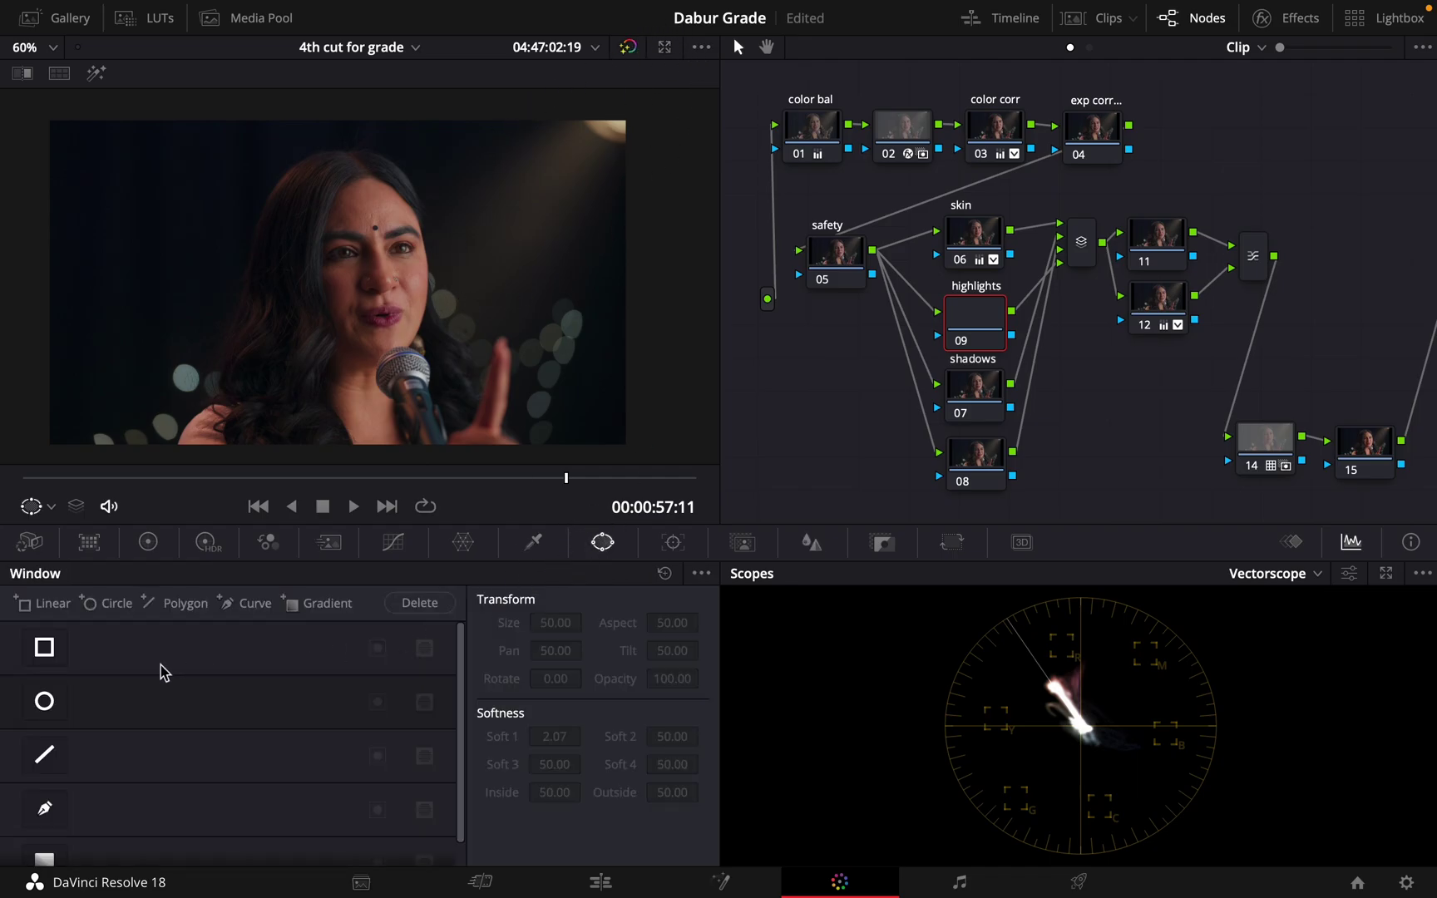
click(291, 605)
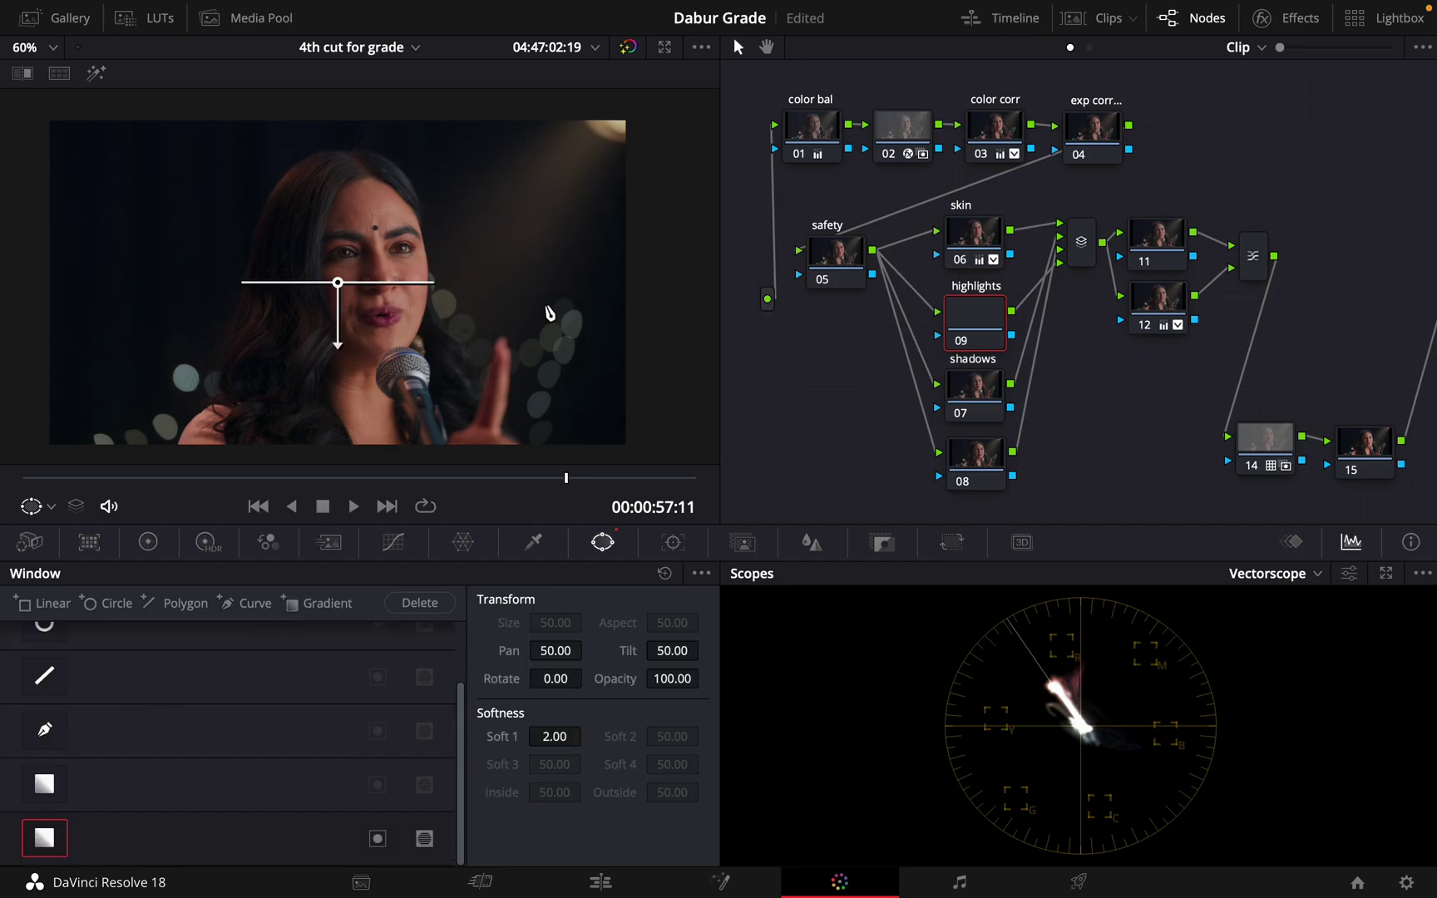
drag(341, 289, 648, 100)
drag(490, 241, 387, 289)
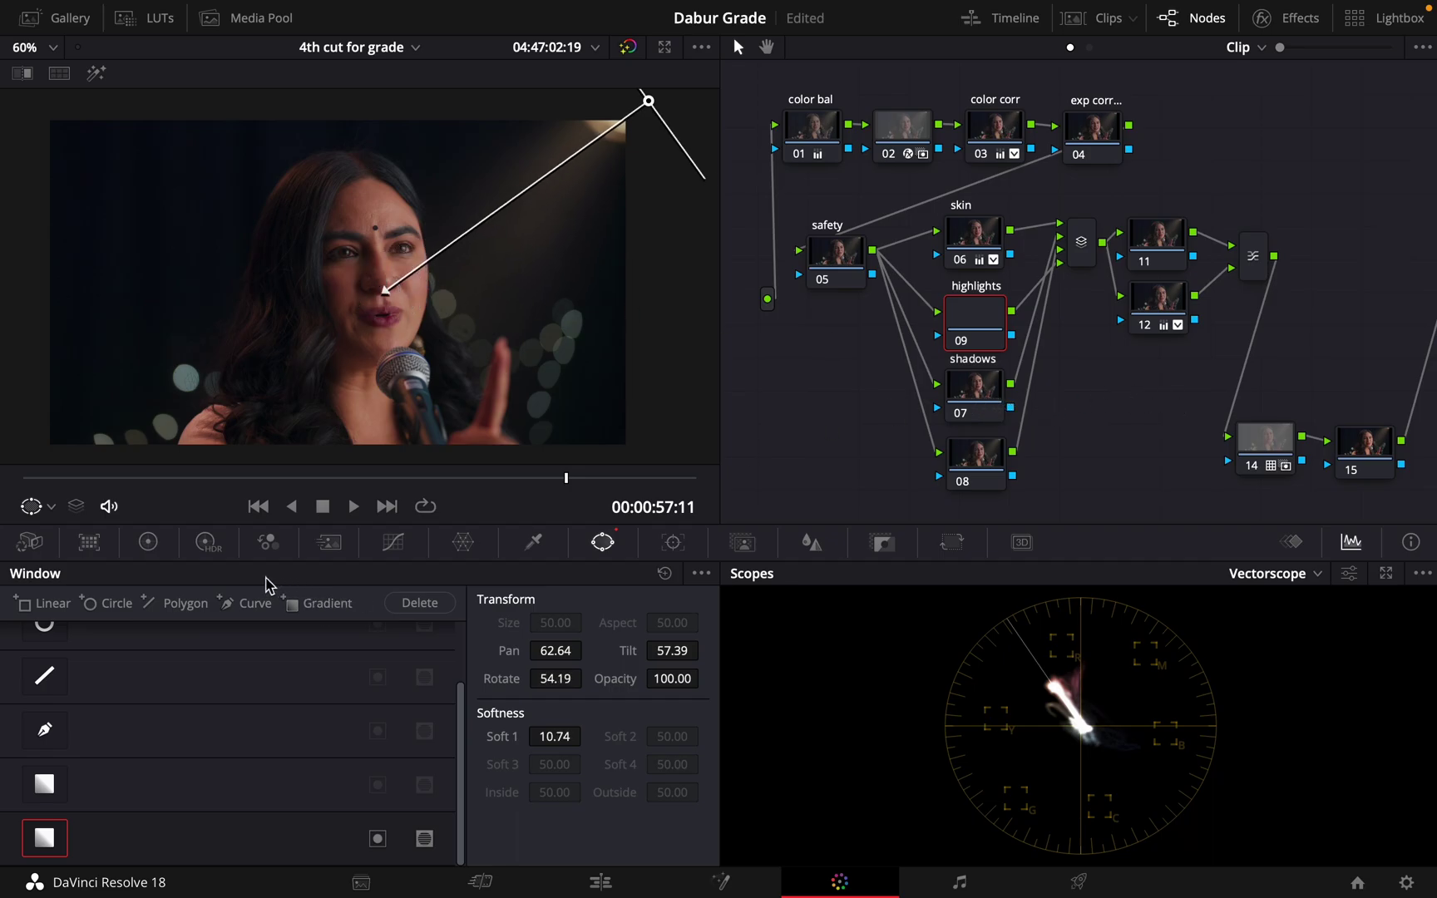
Raise the upper midtones of the highlights node's custom curve and lift the blue channel's curve slightly above the others.
click(393, 541)
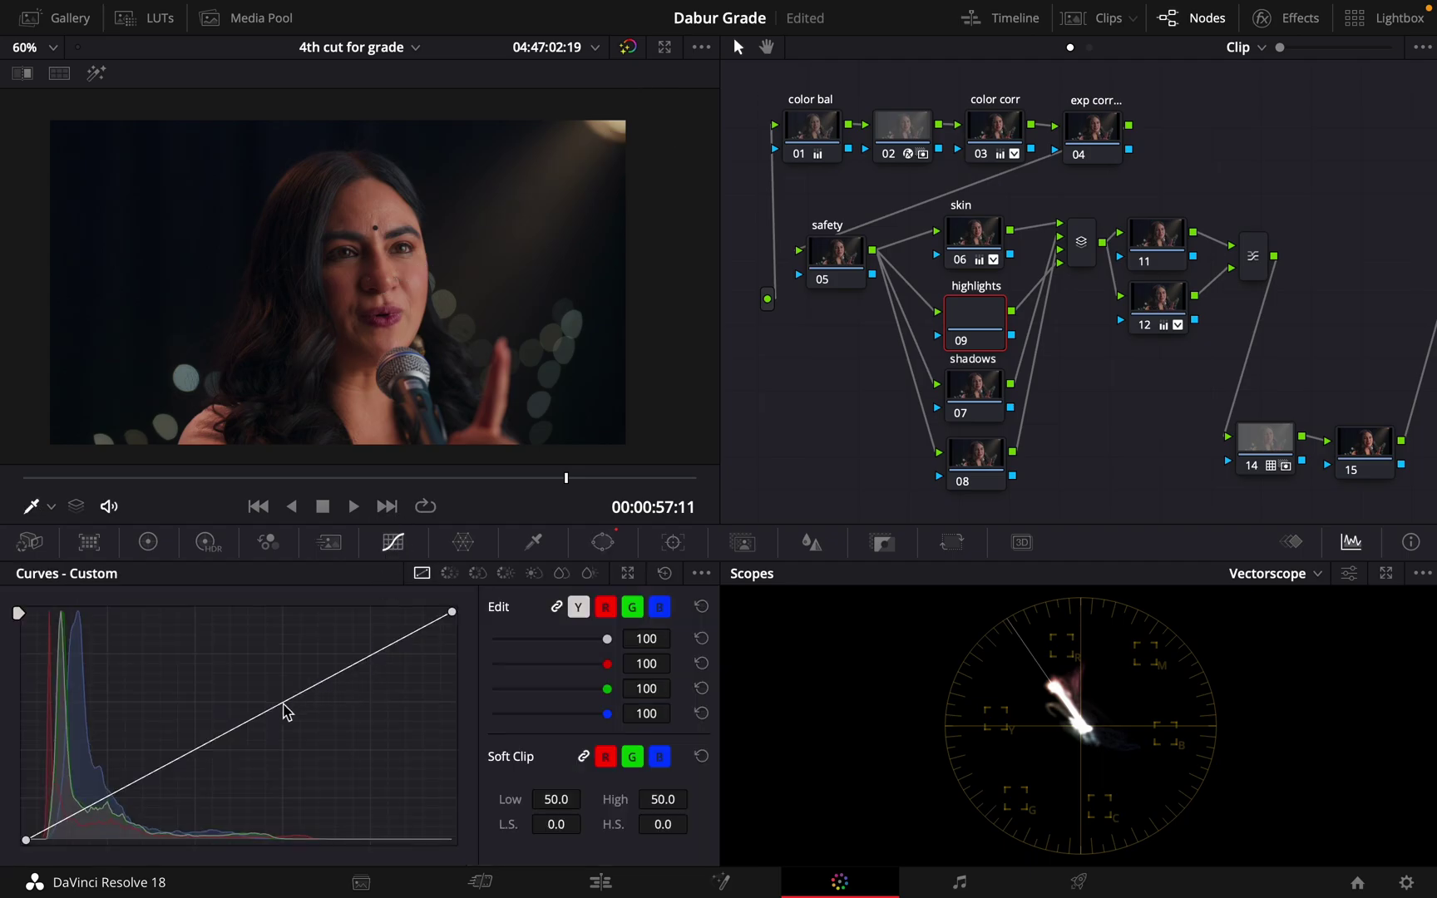
drag(184, 754, 267, 673)
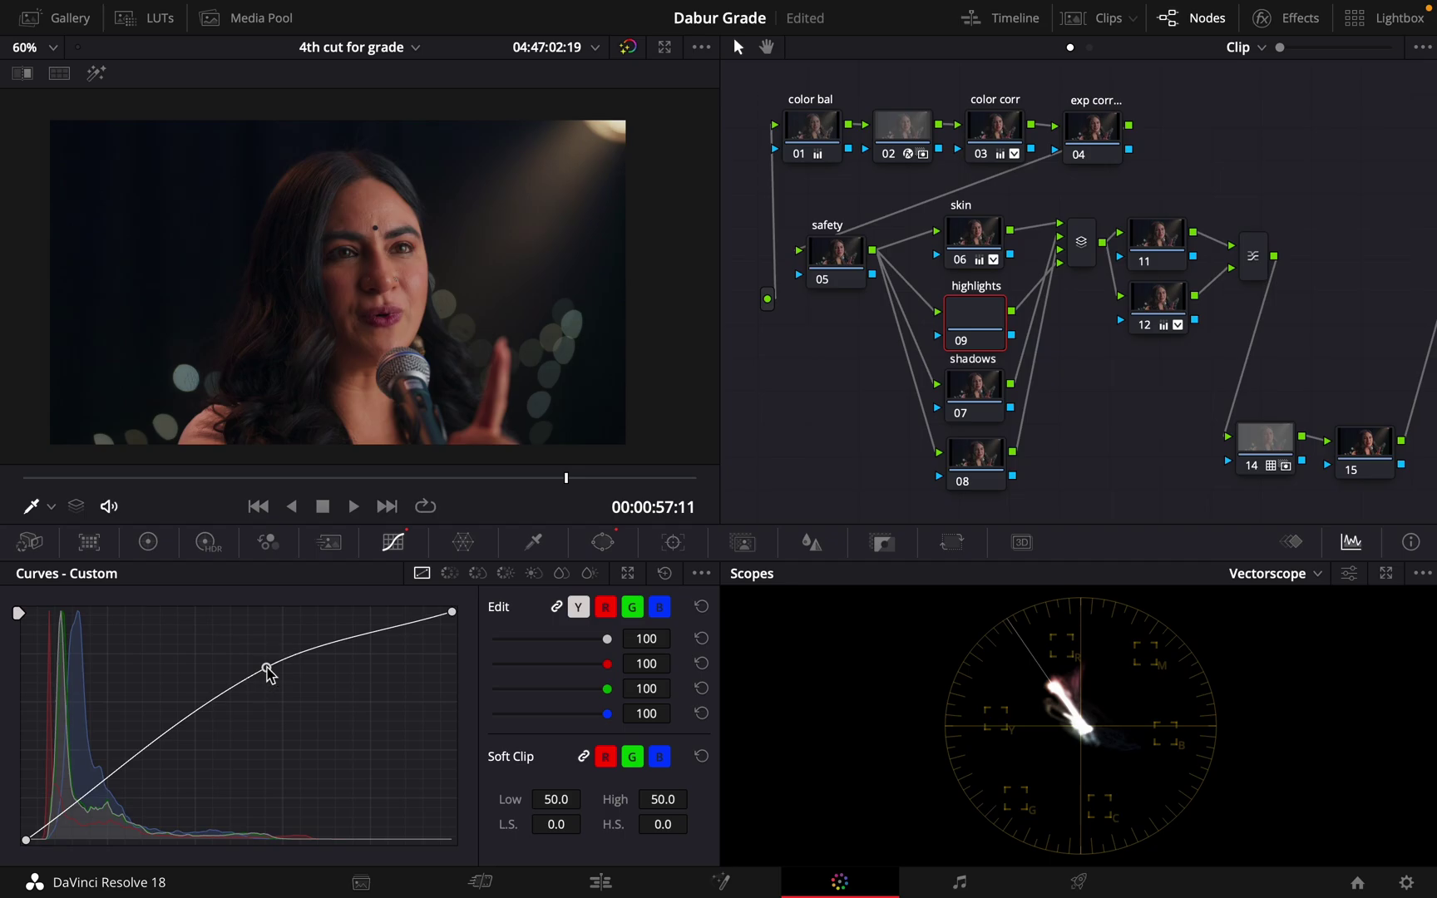
click(659, 608)
mouse_move(267, 670)
mouse_down()
mouse_move(251, 642)
mouse_move(268, 663)
mouse_up()
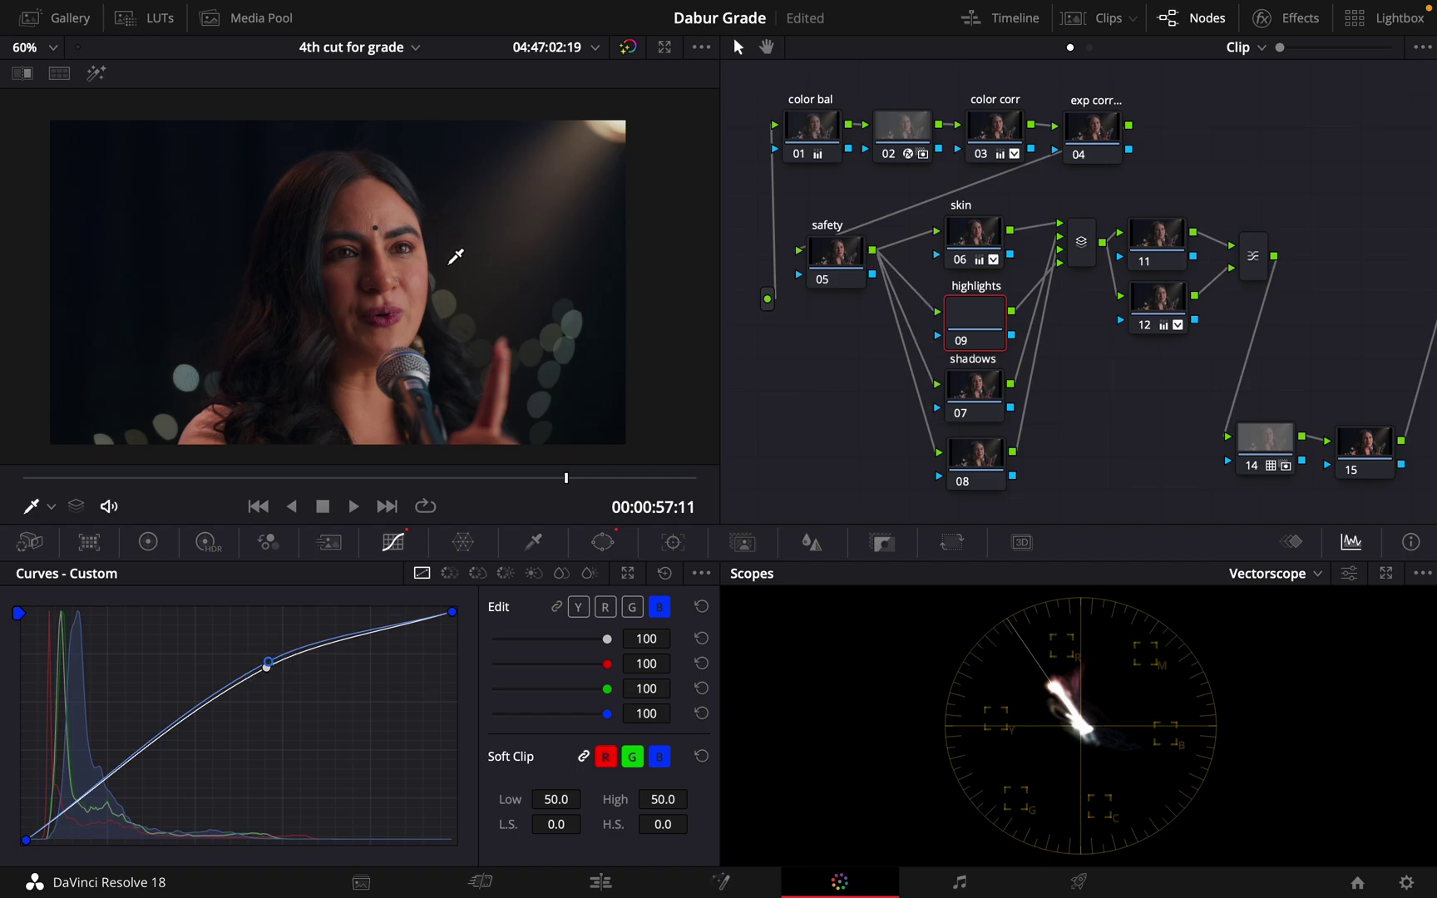
Add a gradient window to the shadows node, running horizontally from the frame's left edge to the face with softness about 11.6.
click(985, 392)
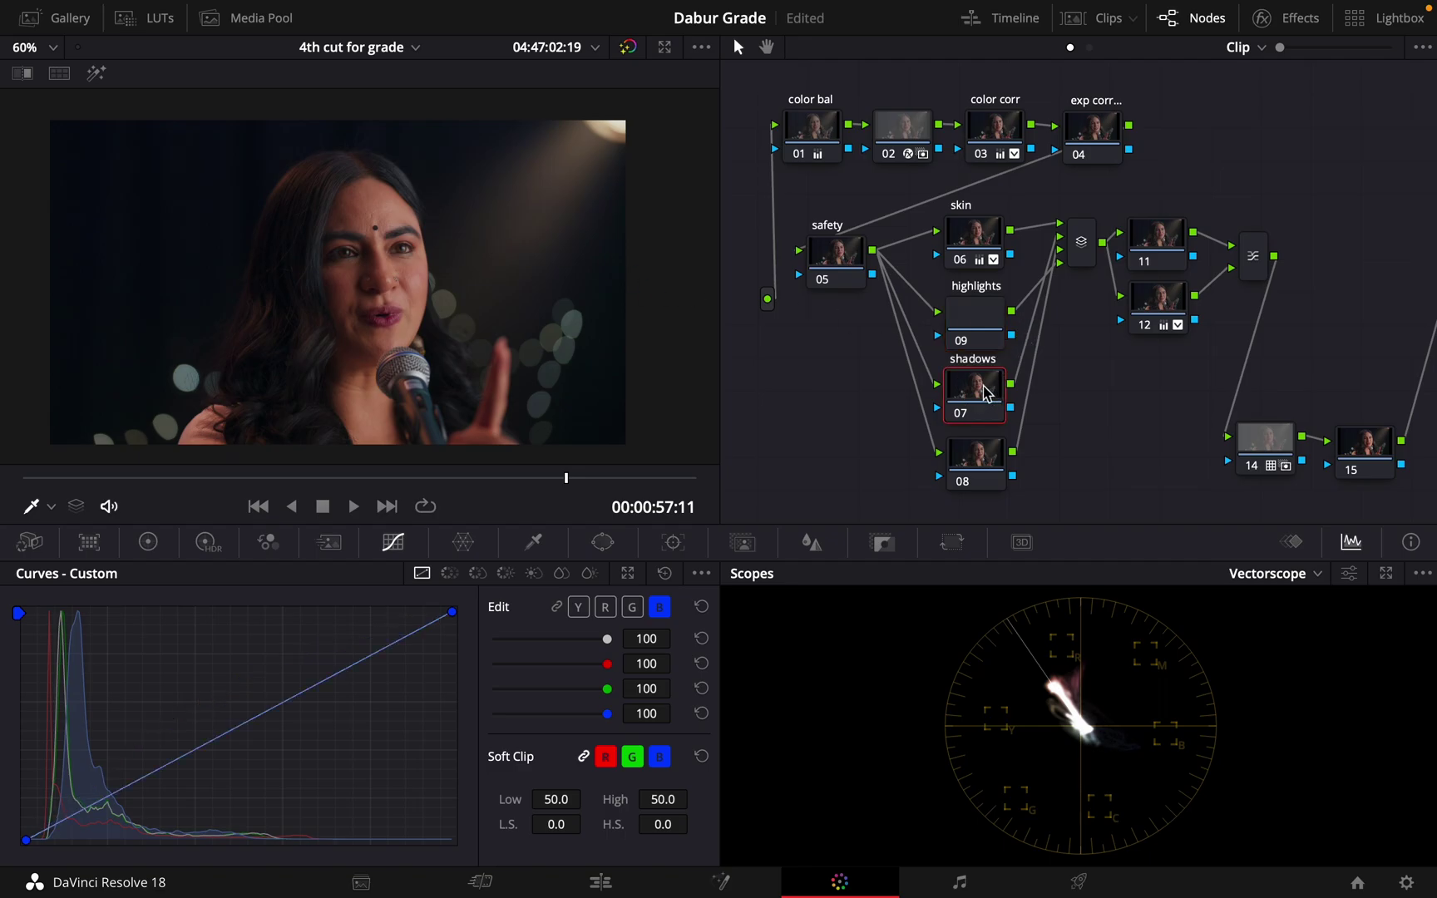
scroll(435, 299, down, 3)
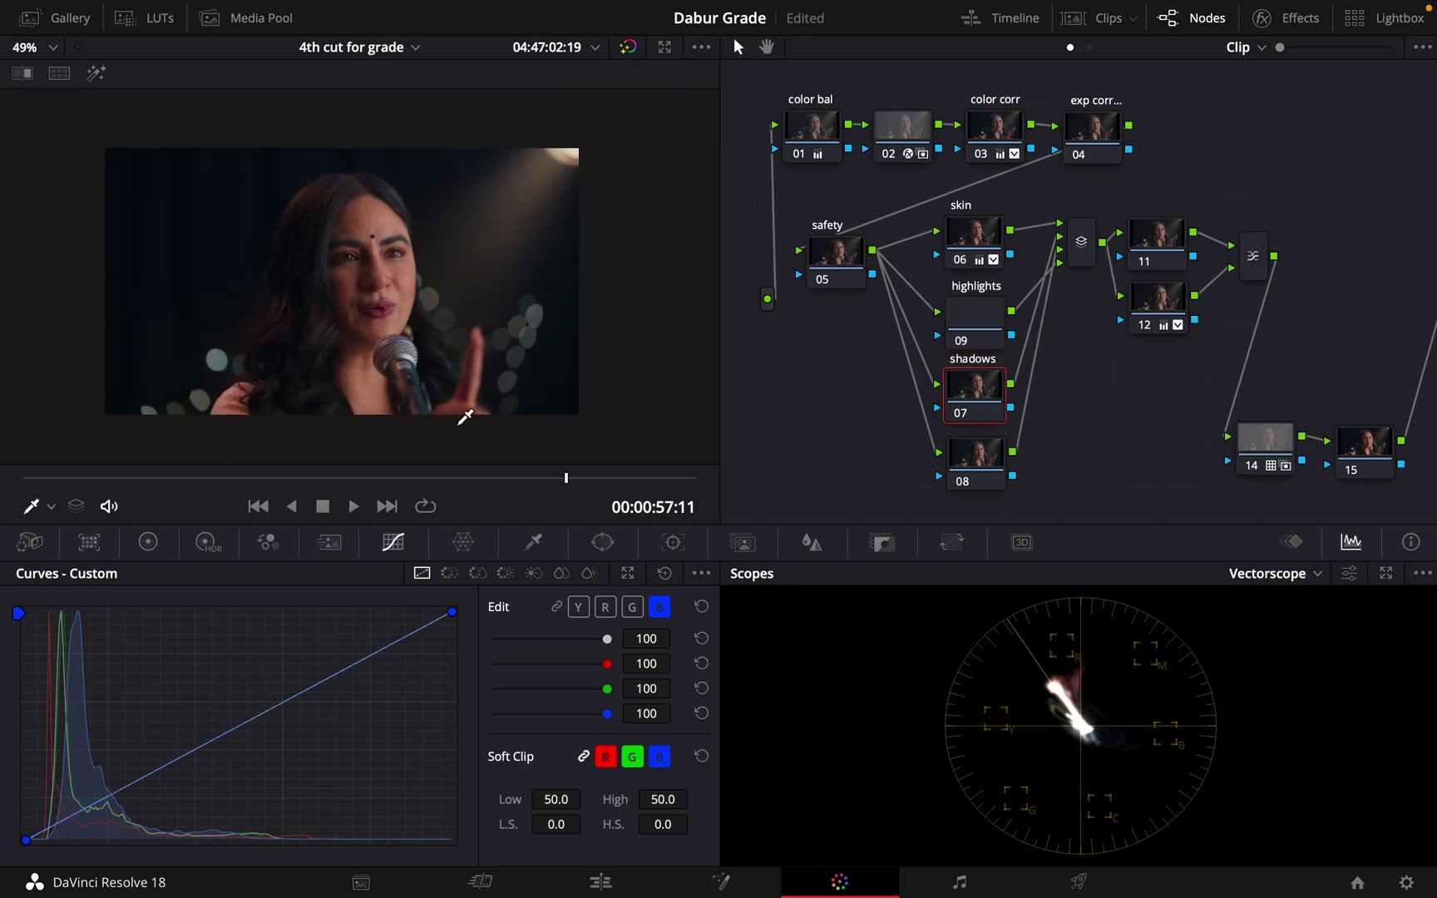
click(602, 542)
scroll(286, 202, down, 3)
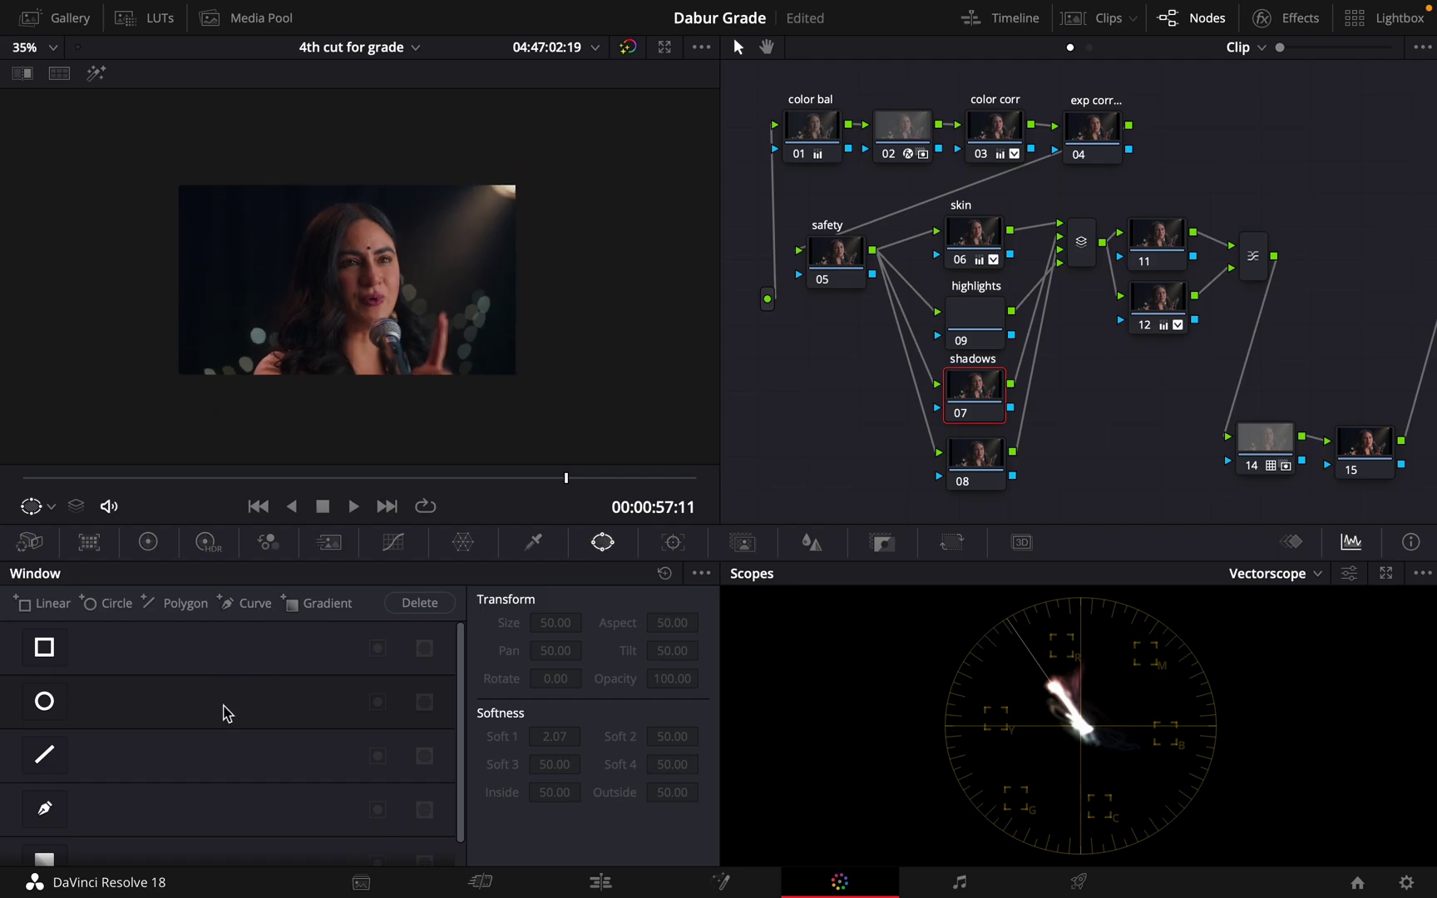
click(301, 602)
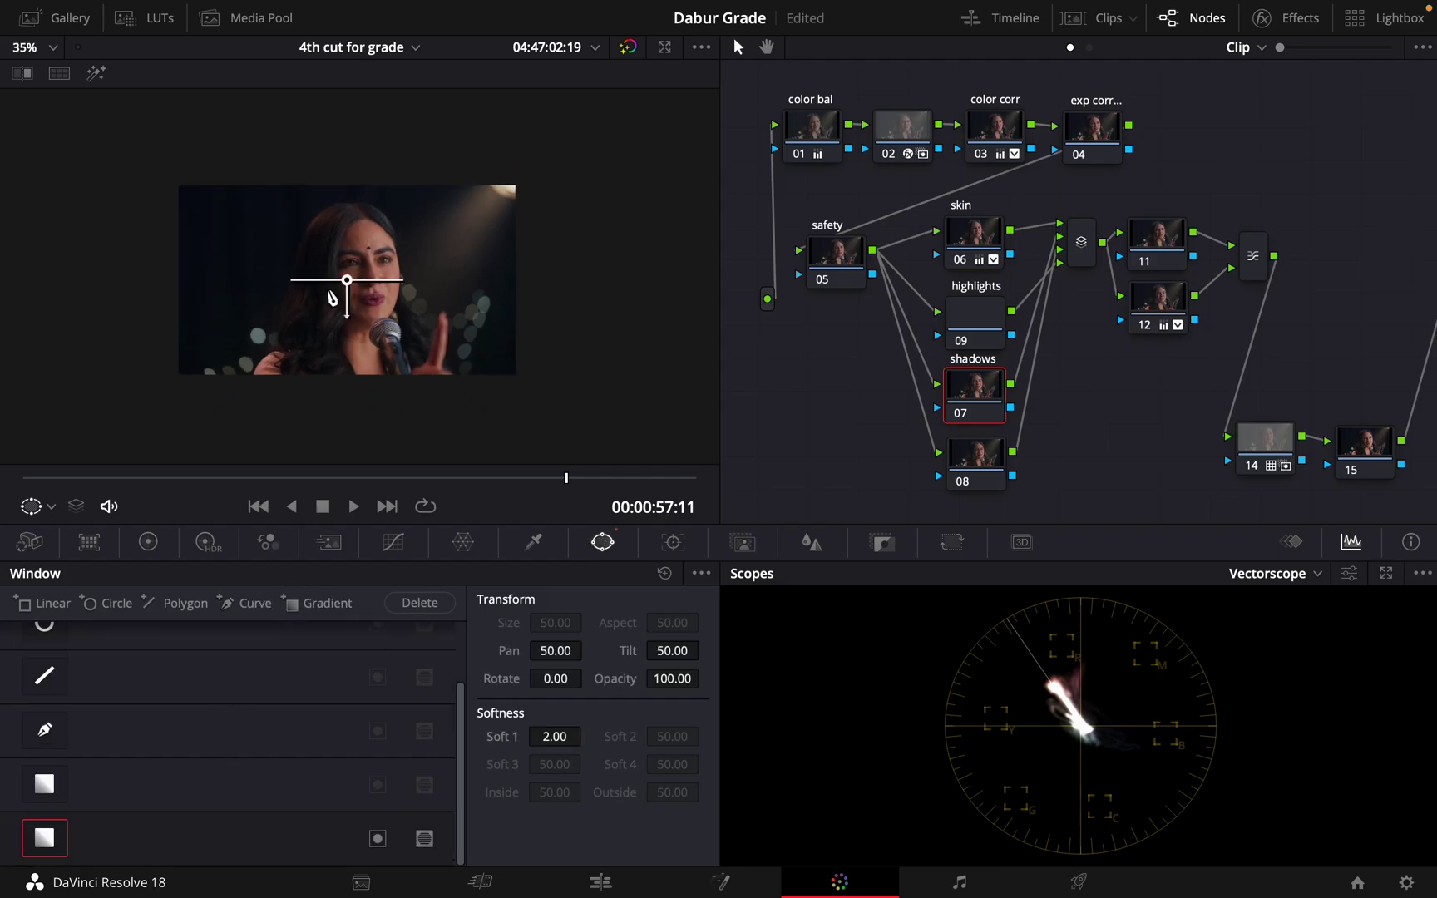
mouse_move(359, 286)
mouse_down()
mouse_move(128, 291)
mouse_move(163, 310)
mouse_move(352, 281)
mouse_up()
Add a second gradient window to the shadows node from the frame's lower-right corner, rotated about 120 with softness about 10.3.
click(318, 603)
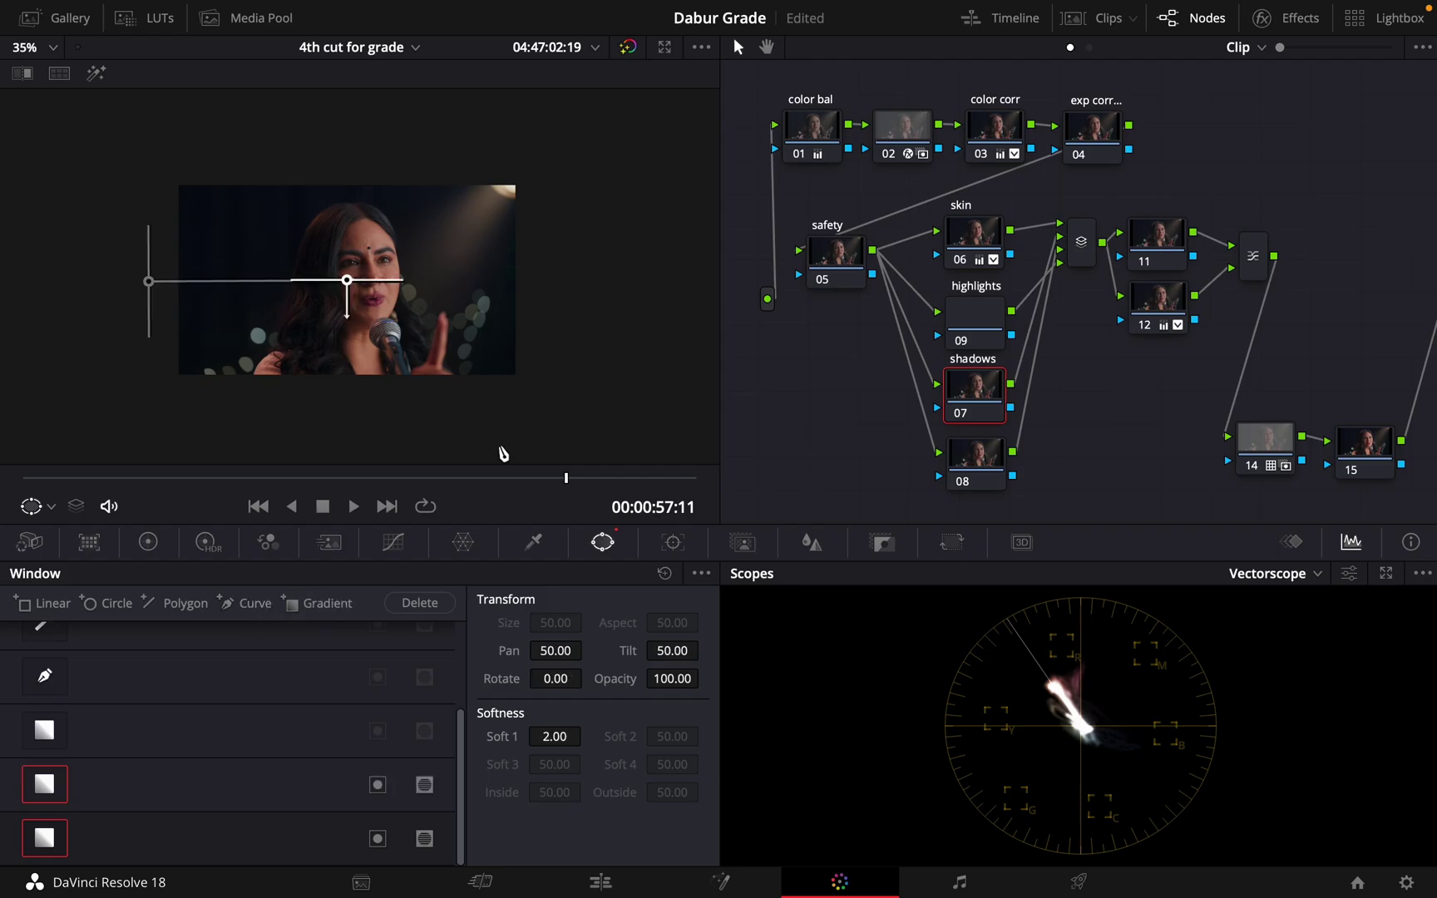
drag(351, 285, 421, 282)
scroll(416, 282, up, 6)
drag(407, 345, 436, 340)
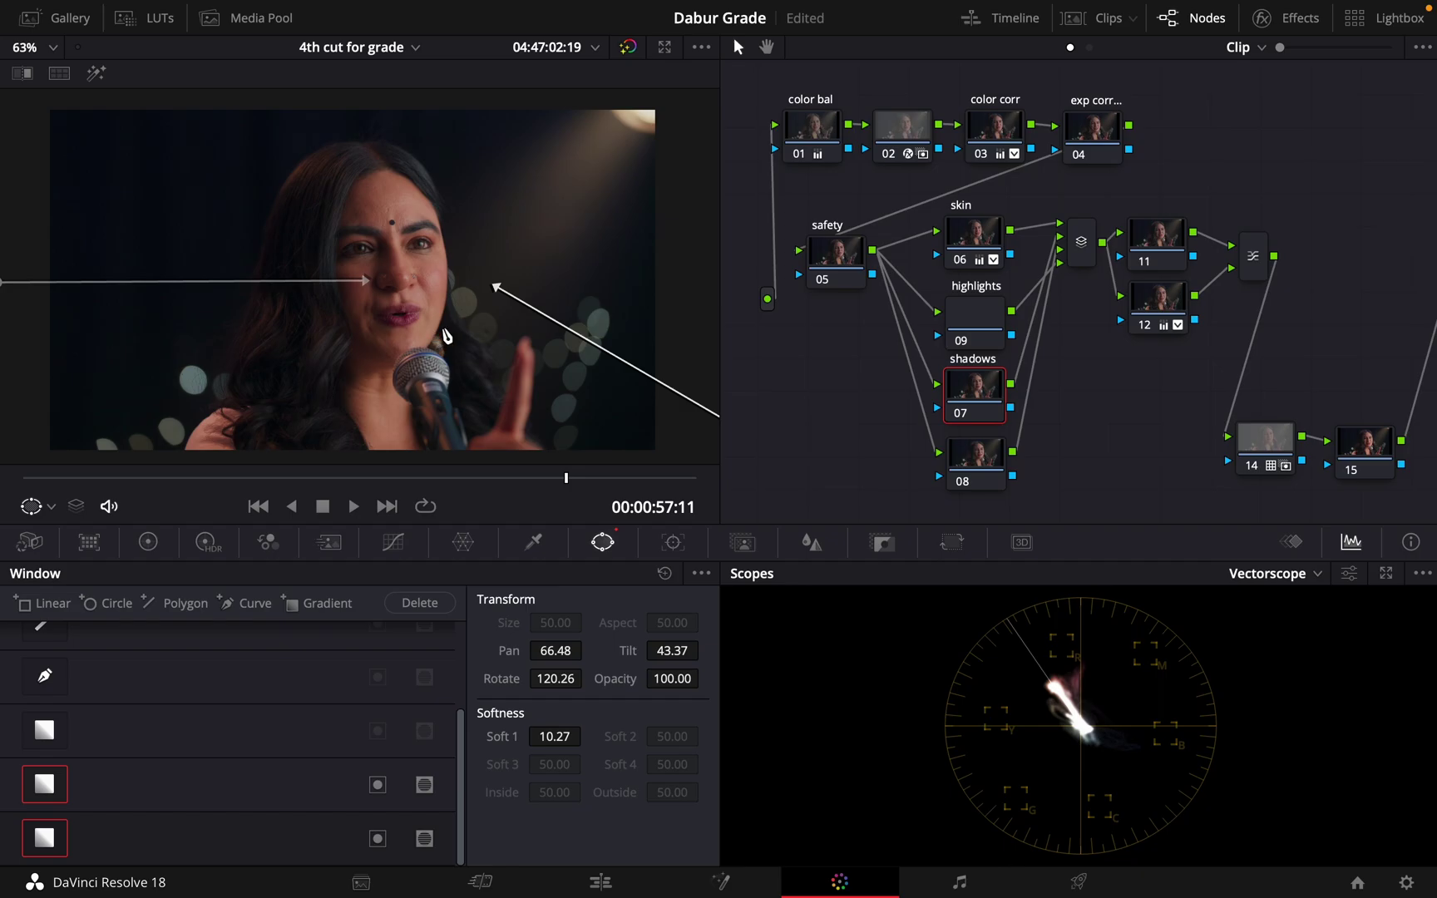
Link the shadows node's curve channels, test the gradients with an extreme boost, and pull the curve's midtones slightly down.
click(392, 543)
click(557, 606)
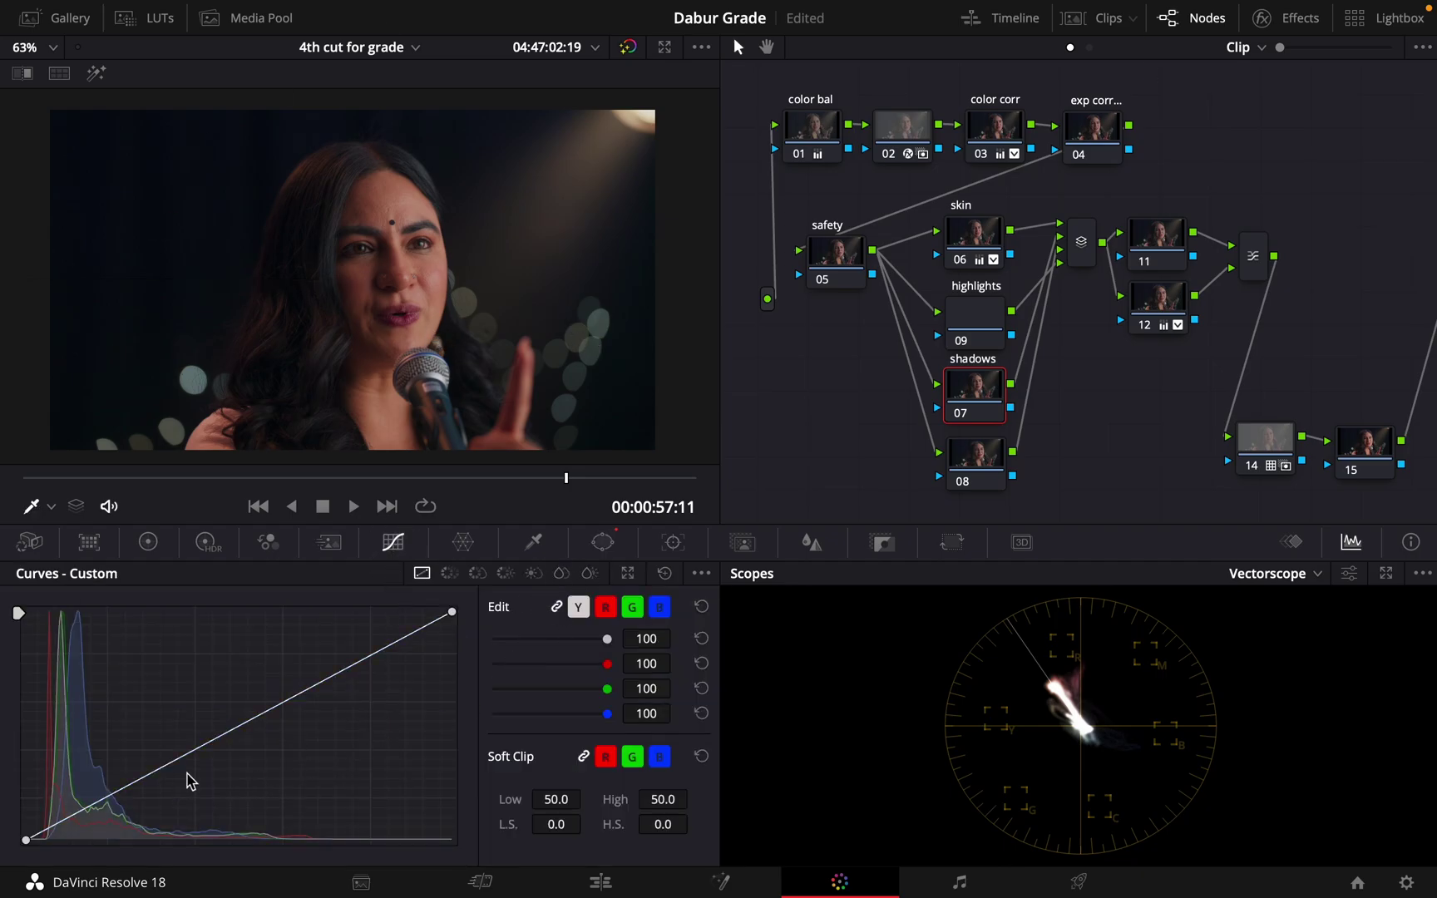
drag(245, 724, 32, 539)
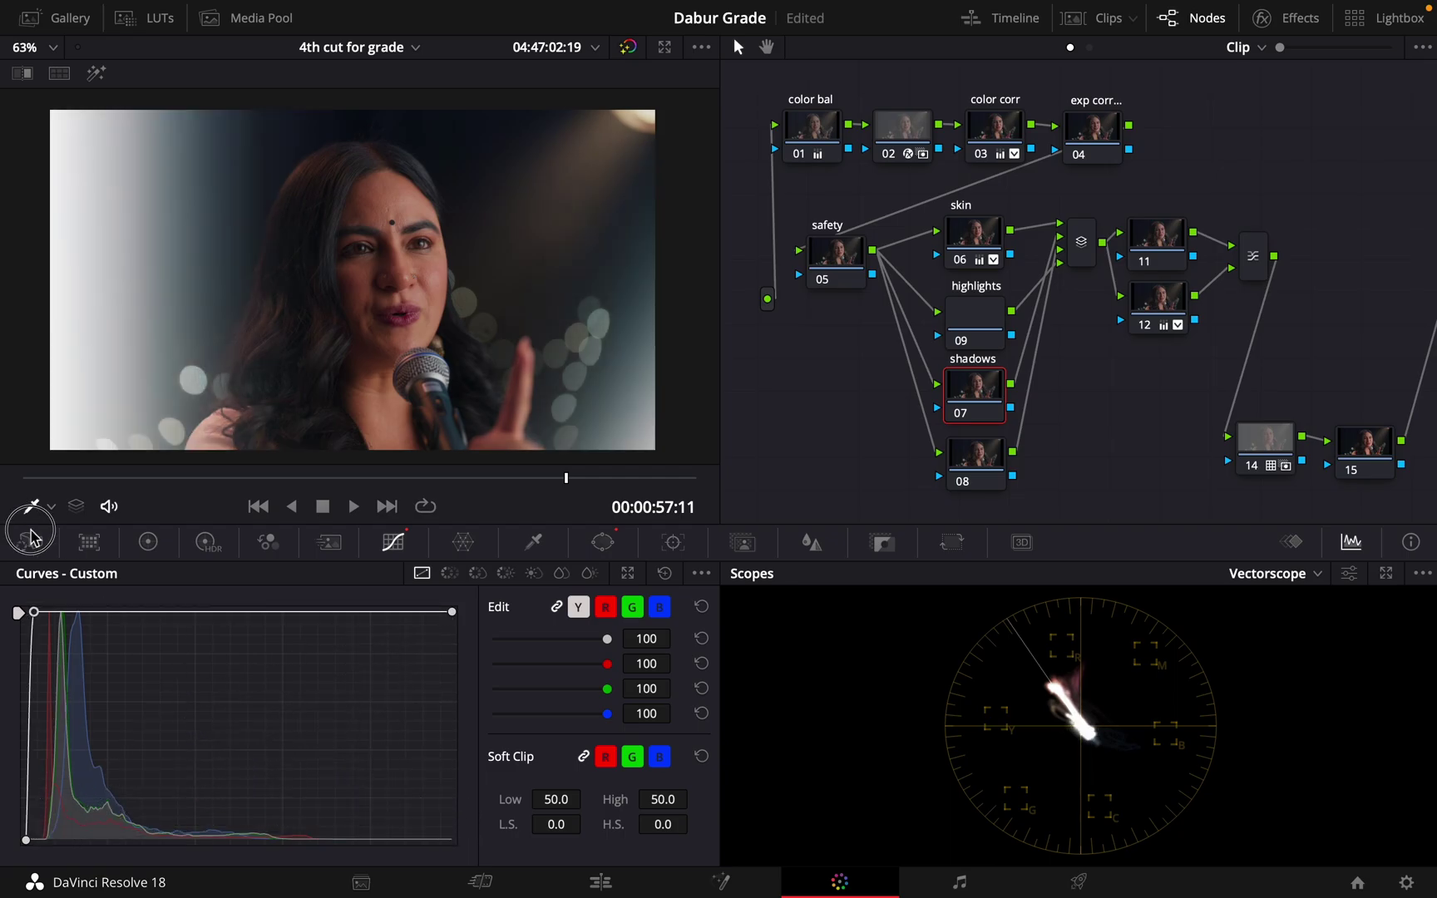
mouse_move(31, 539)
mouse_down()
mouse_move(160, 596)
mouse_move(11, 553)
mouse_up()
mouse_move(289, 702)
mouse_down()
mouse_move(292, 737)
mouse_move(279, 722)
mouse_move(304, 743)
mouse_move(285, 730)
mouse_up()
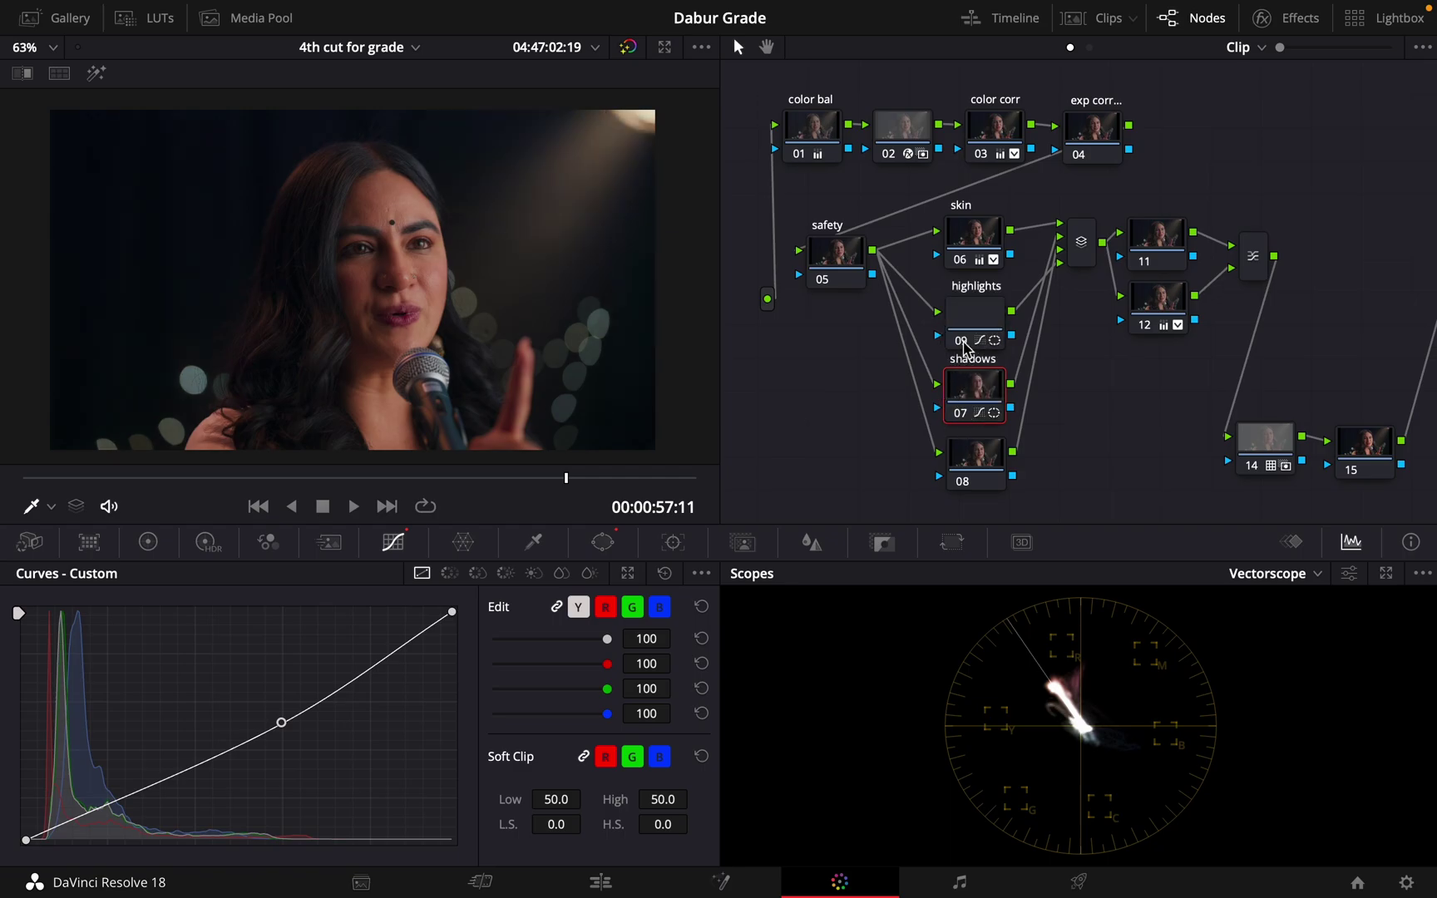
Add a circle window to the highlights node as a tall ellipse over the face, aspect about 22 and softness about 14.4.
scroll(438, 243, down, 2)
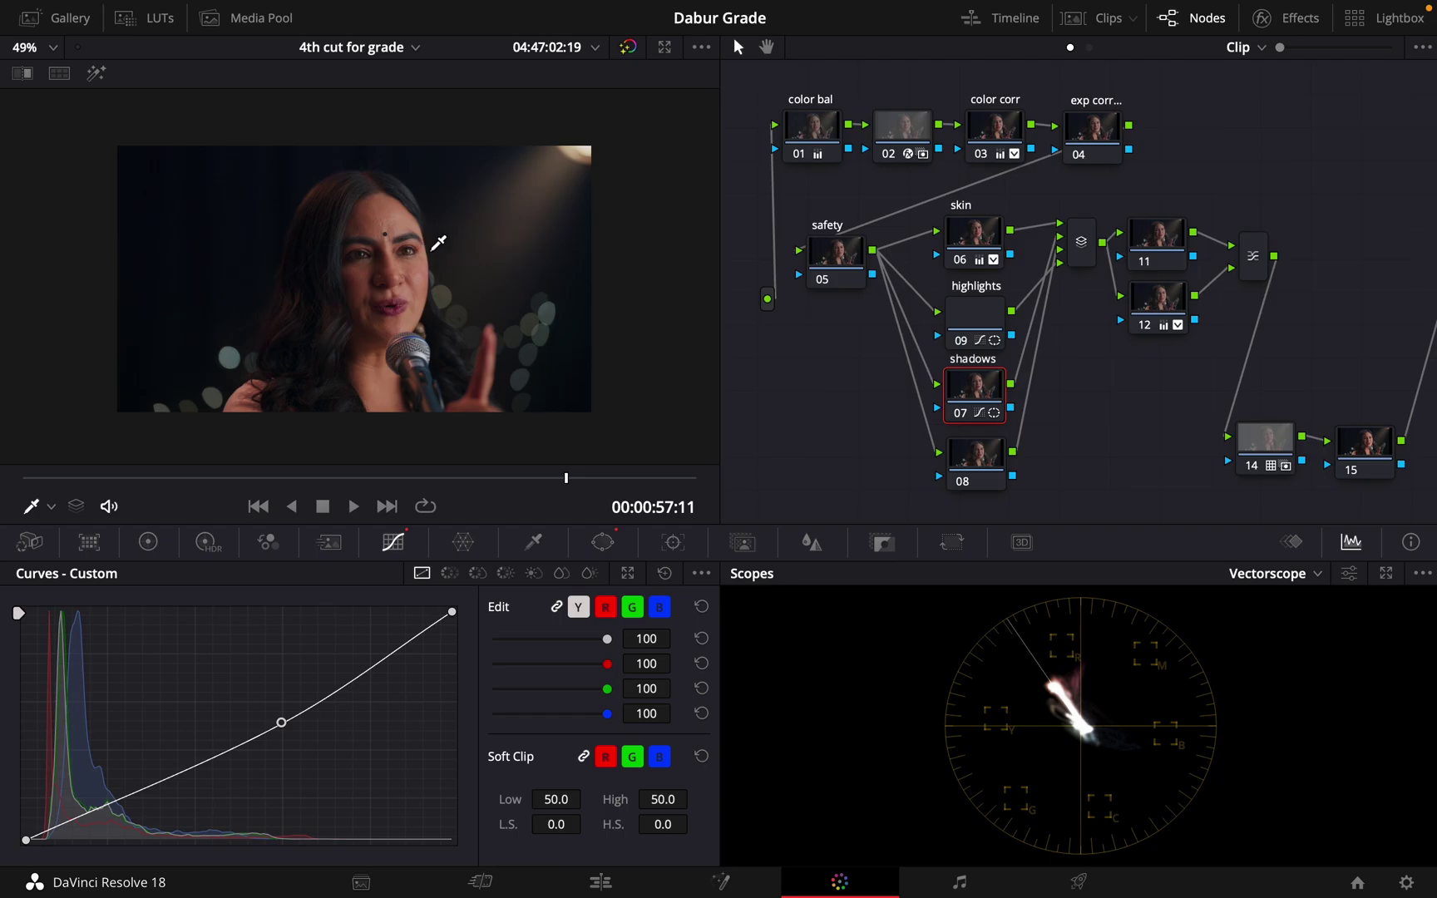
click(983, 322)
click(605, 544)
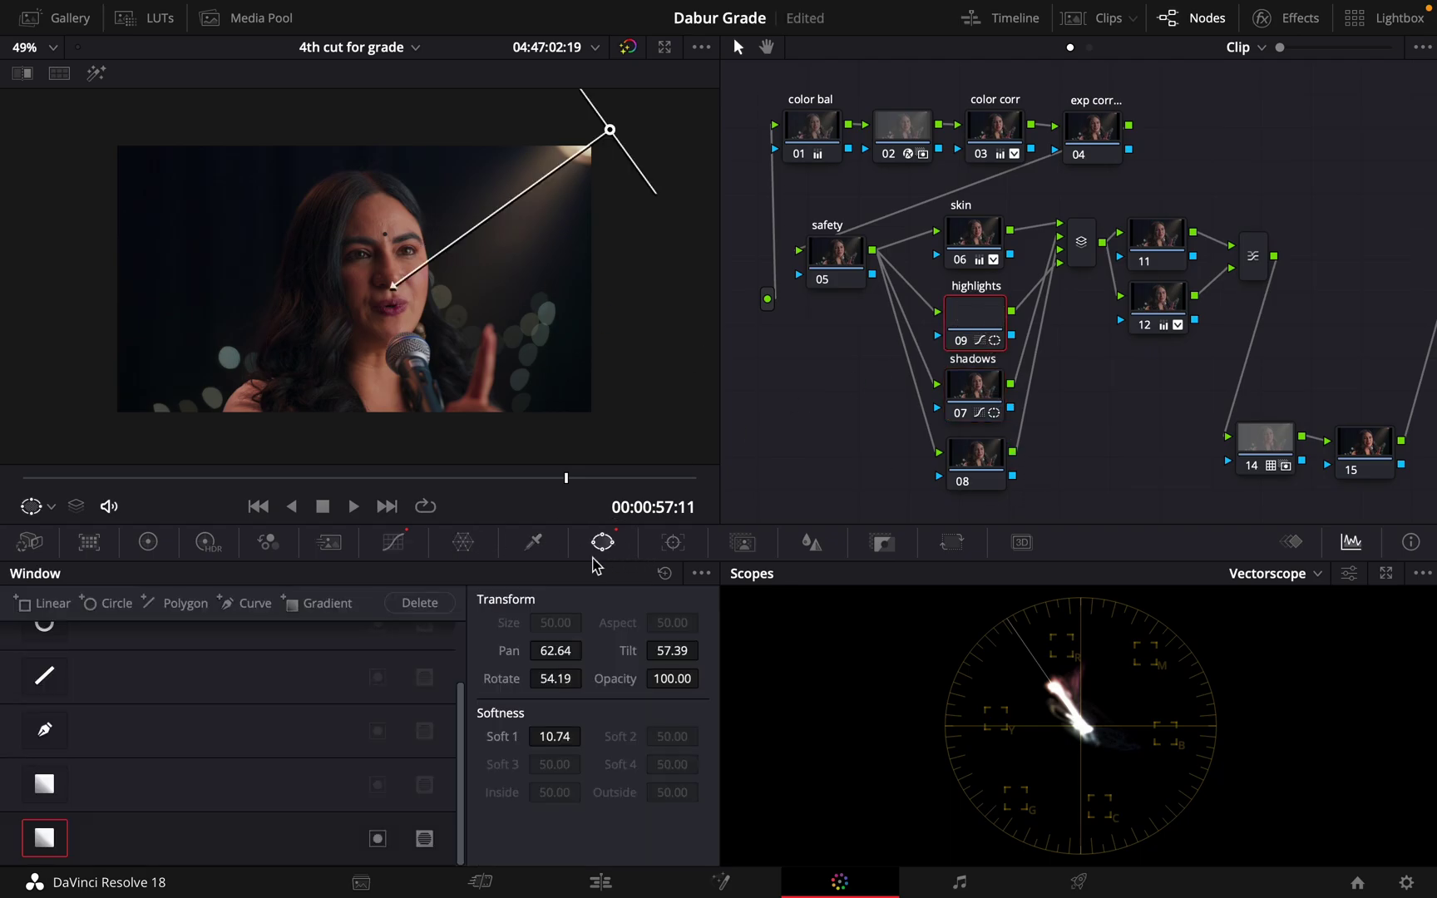
click(111, 604)
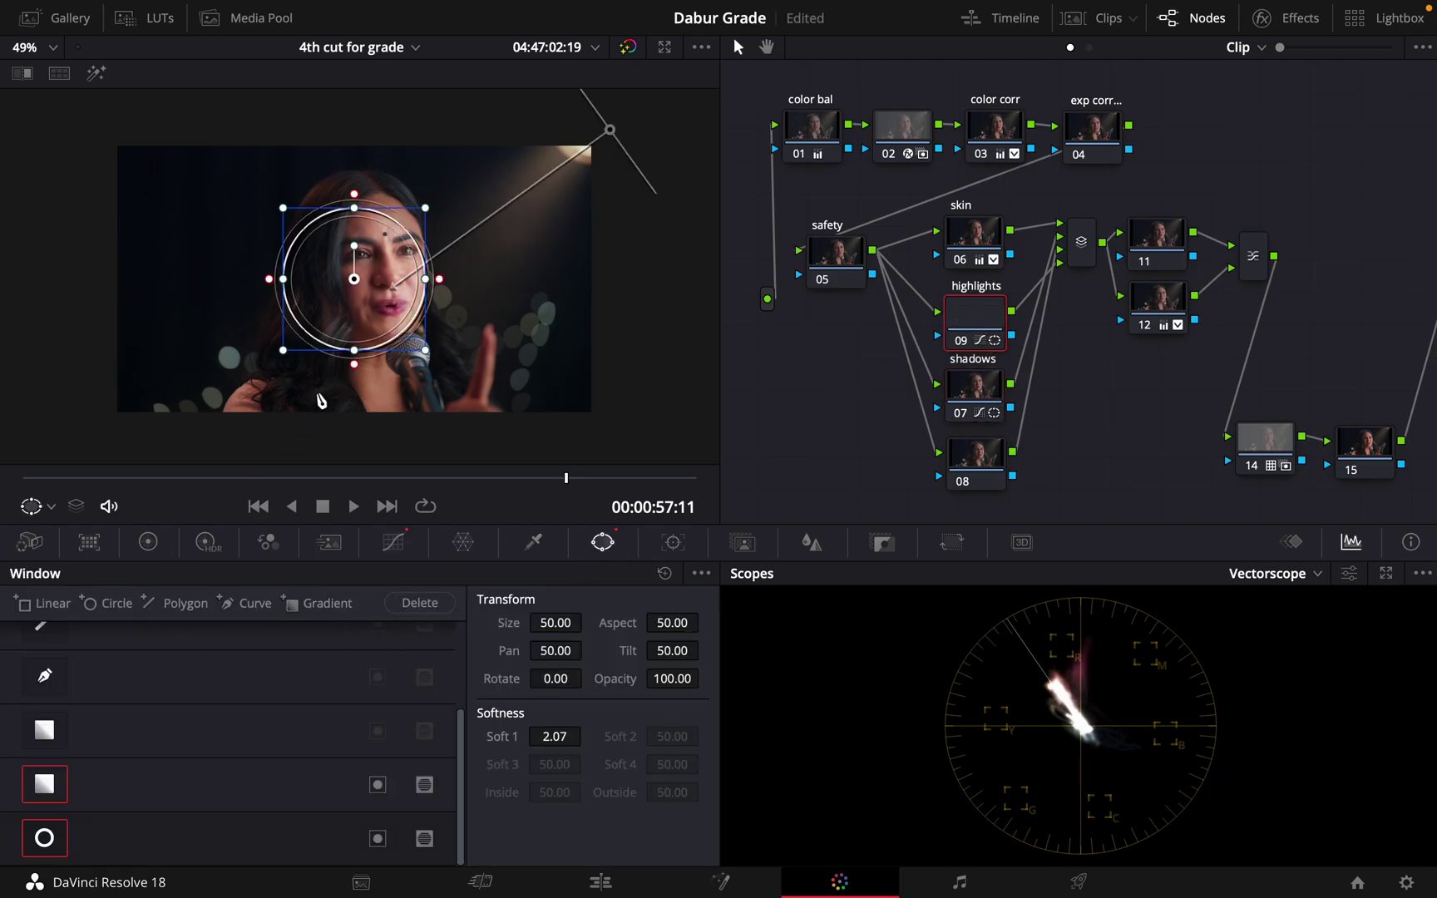
drag(358, 312, 505, 322)
drag(457, 169, 427, 169)
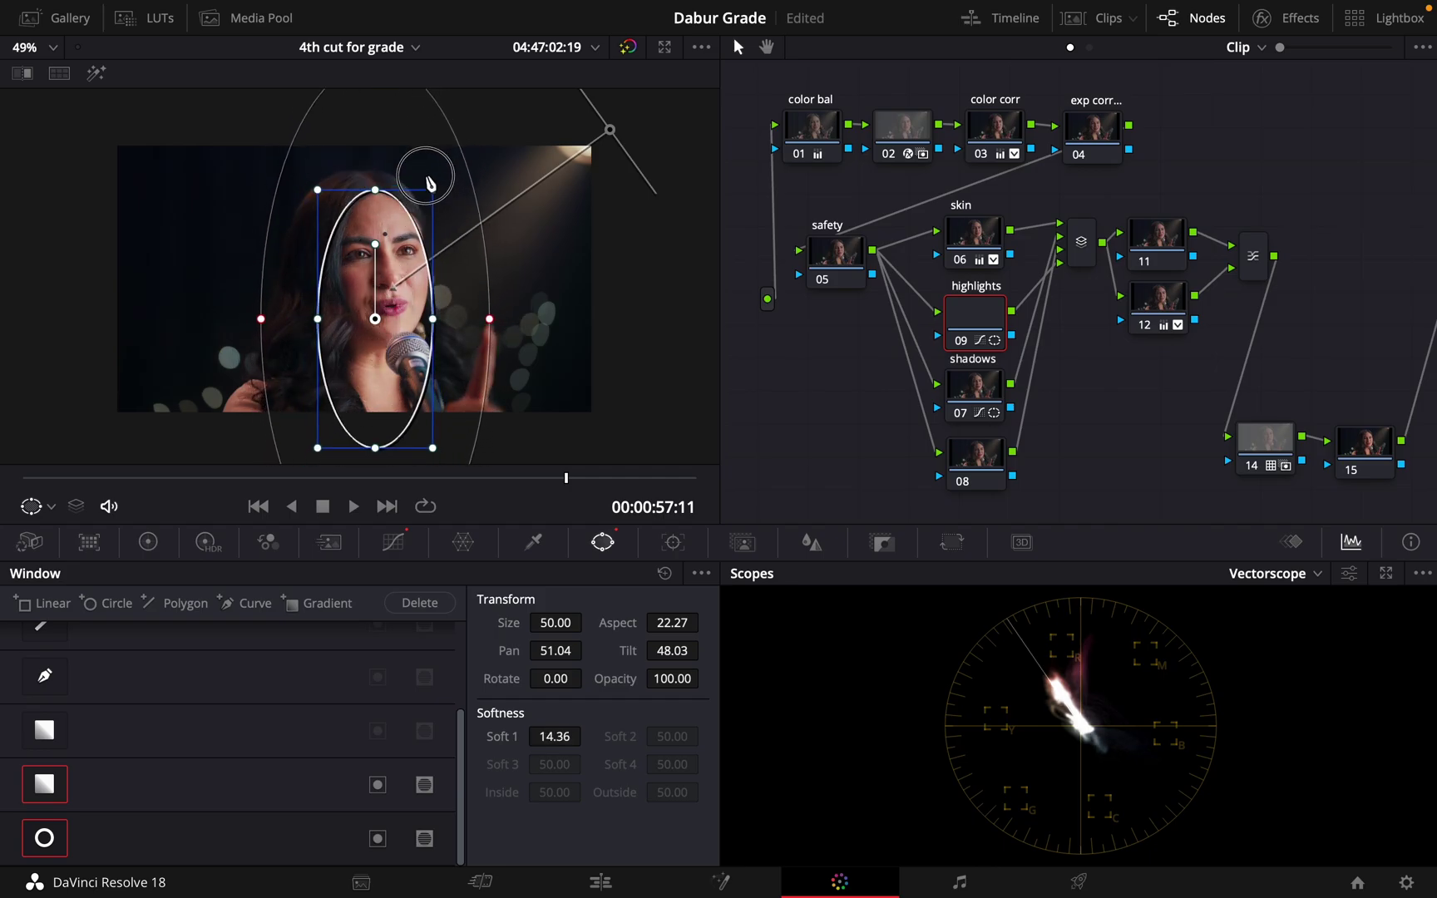
drag(417, 233, 423, 223)
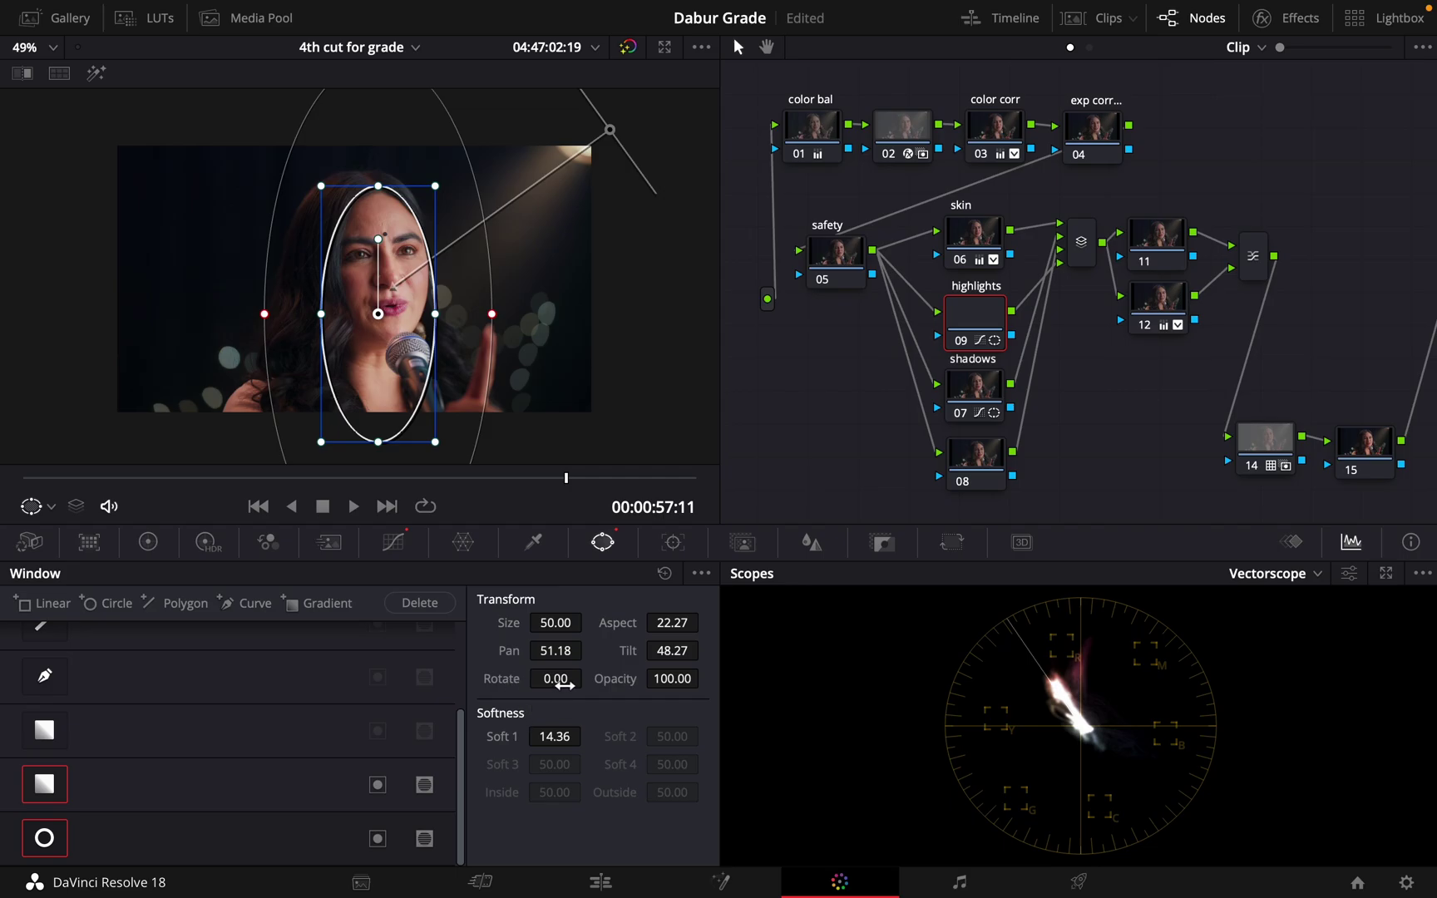
Try an opacity of 0 for the face's circle window.
click(616, 681)
drag(616, 681, 671, 671)
click(685, 679)
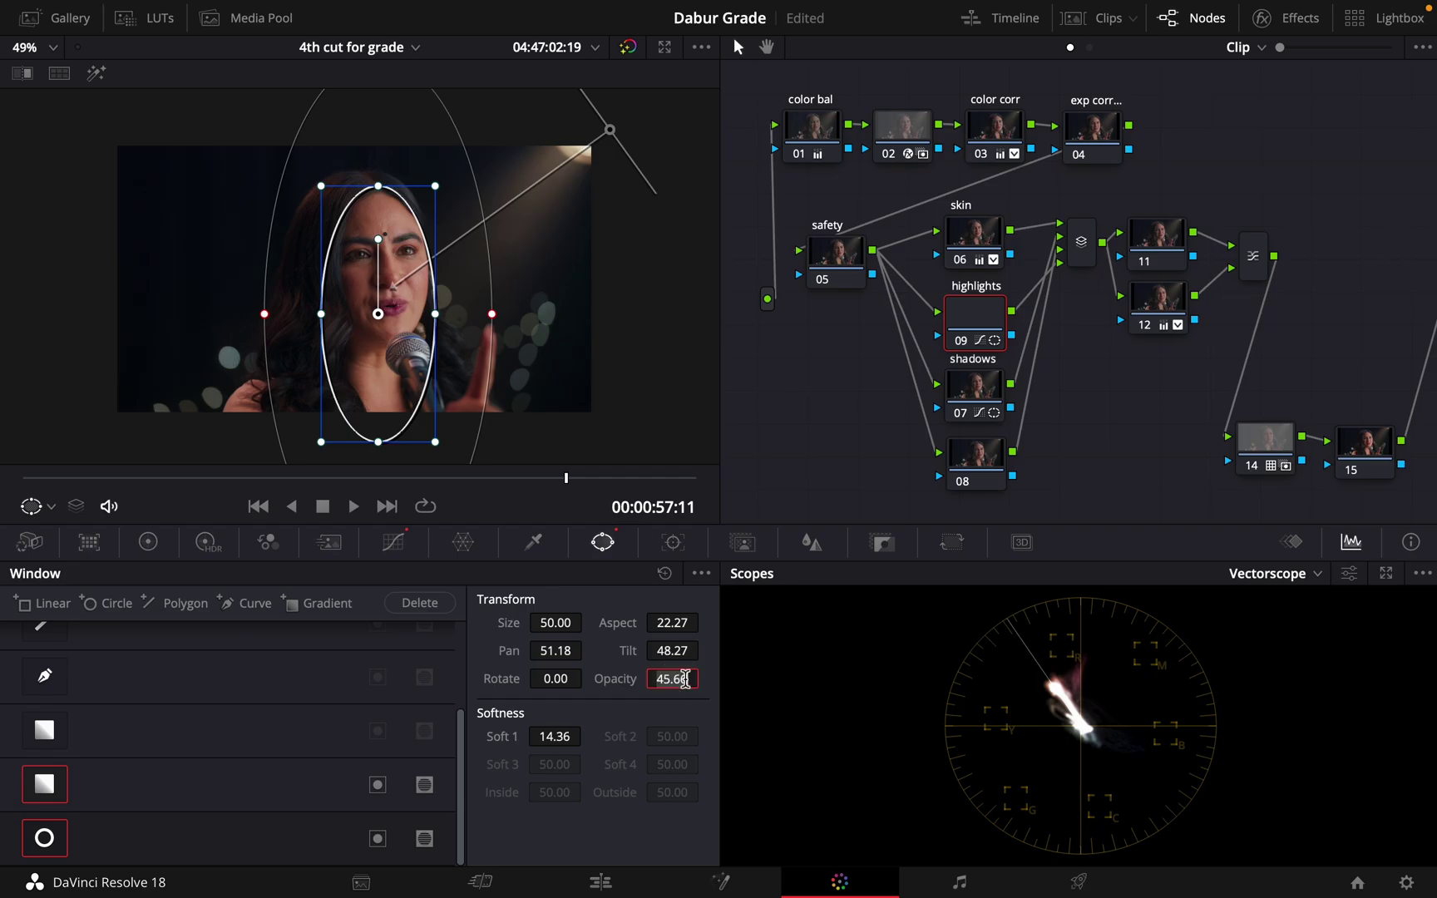
text(0)
key(Return)
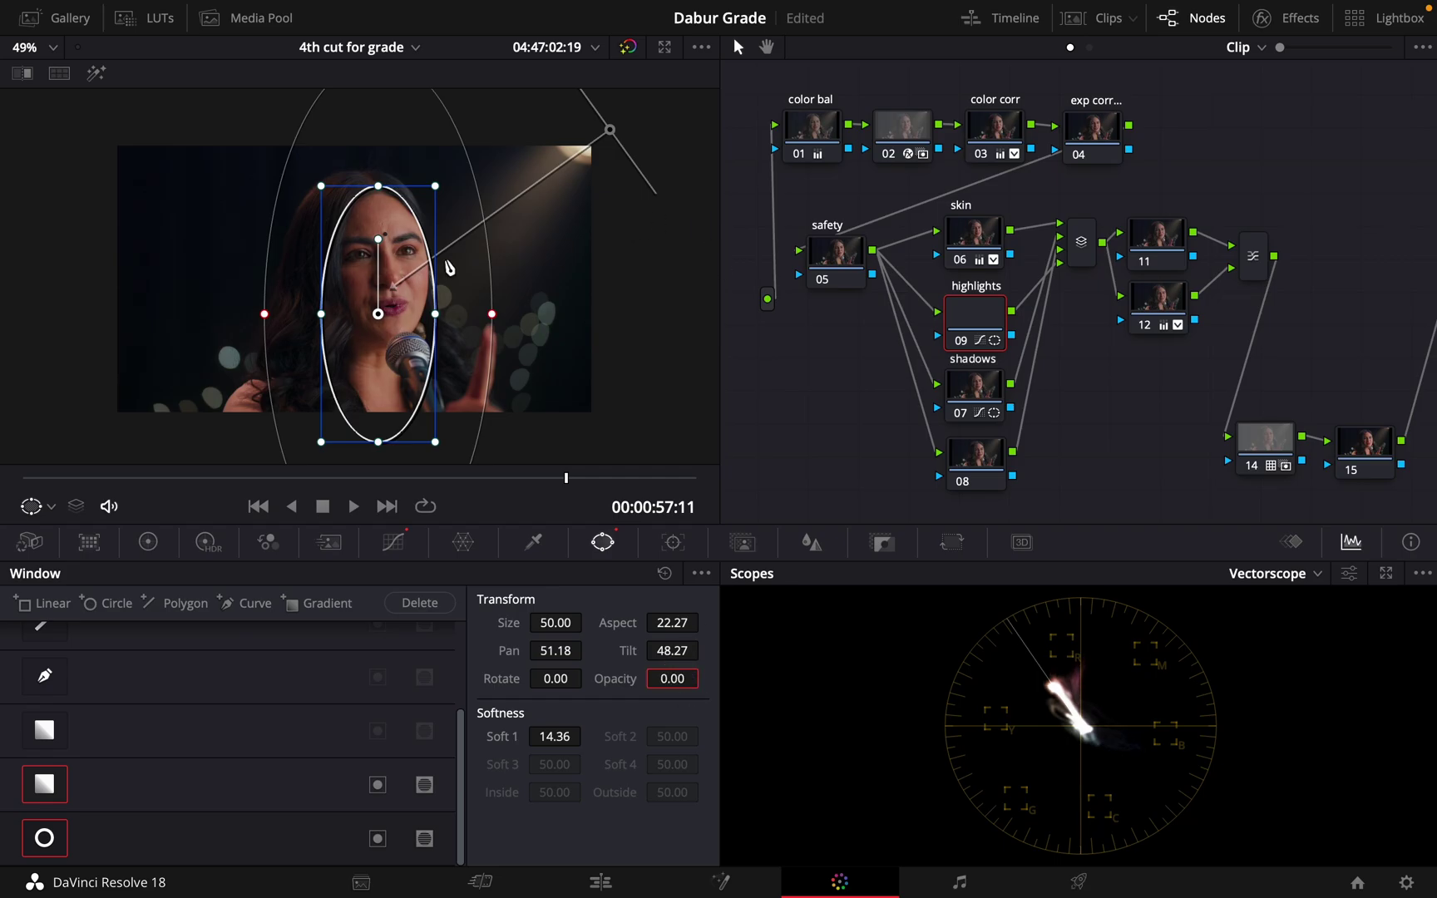
Raise the opacity of the face's circle window to about 31.
scroll(494, 264, up, 4)
scroll(551, 381, down, 2)
scroll(552, 381, down, 1)
drag(665, 678, 487, 310)
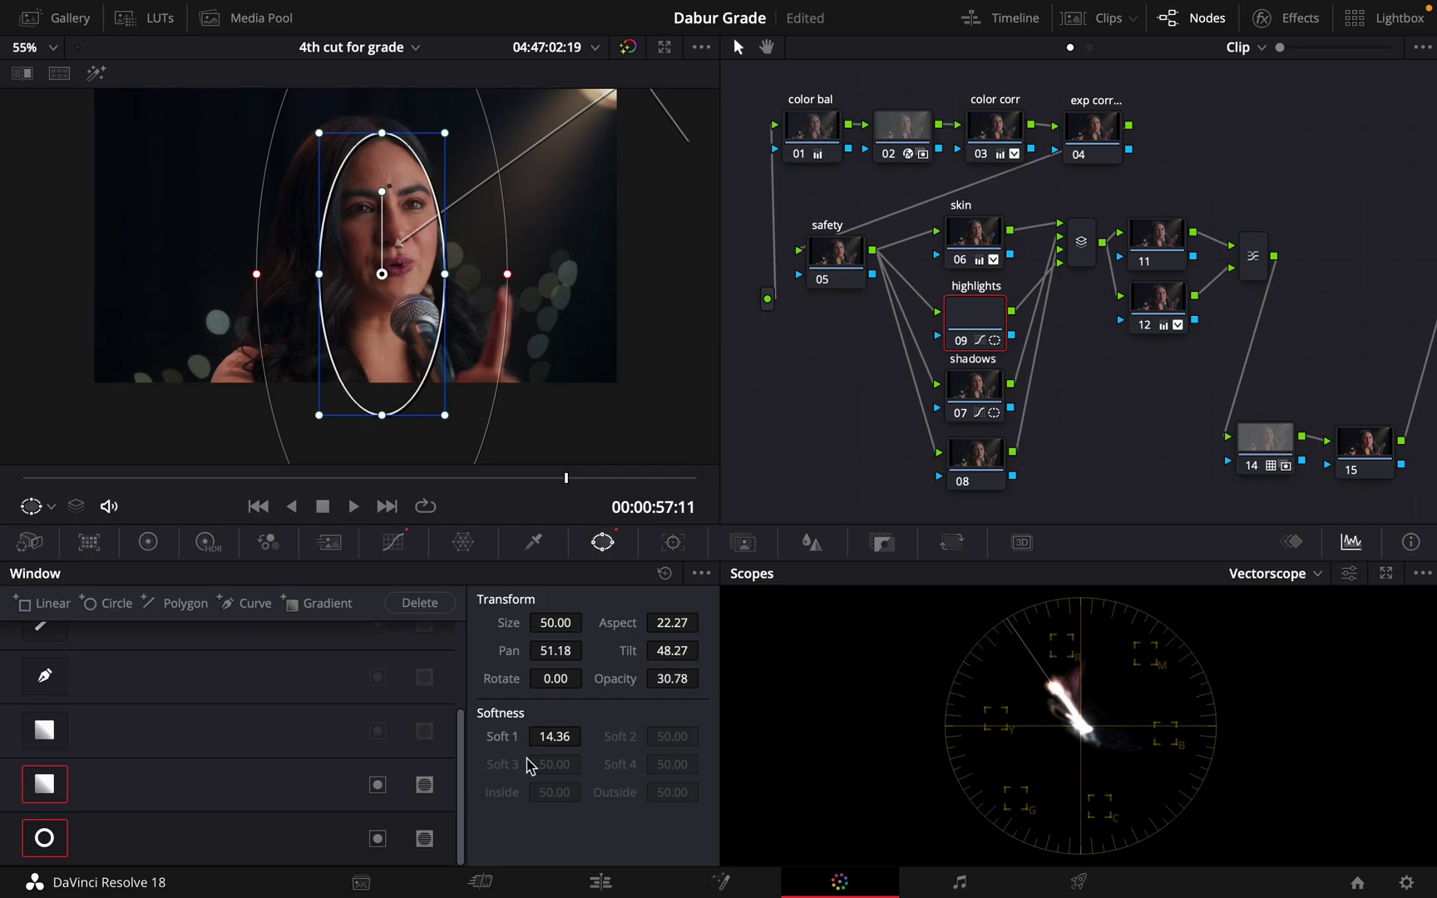
mouse_move(681, 680)
mouse_down()
mouse_move(981, 667)
mouse_move(687, 678)
mouse_up()
Compare the shot with the face's circle window off and on, and review the windows of the shadows and highlights nodes.
click(57, 847)
click(54, 848)
click(52, 849)
click(50, 852)
click(975, 405)
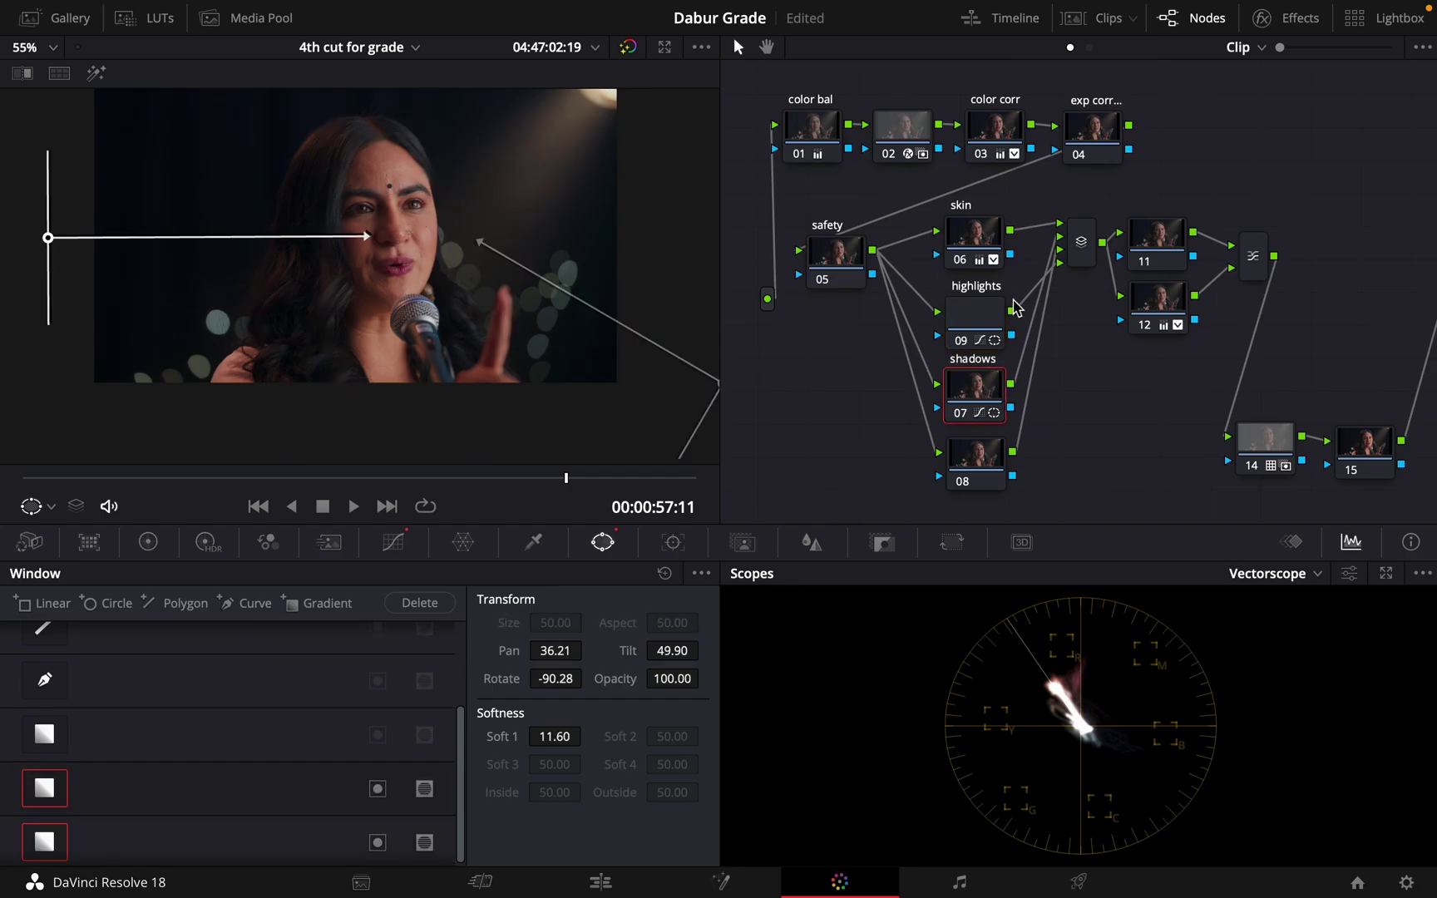
click(966, 326)
scroll(440, 283, down, 3)
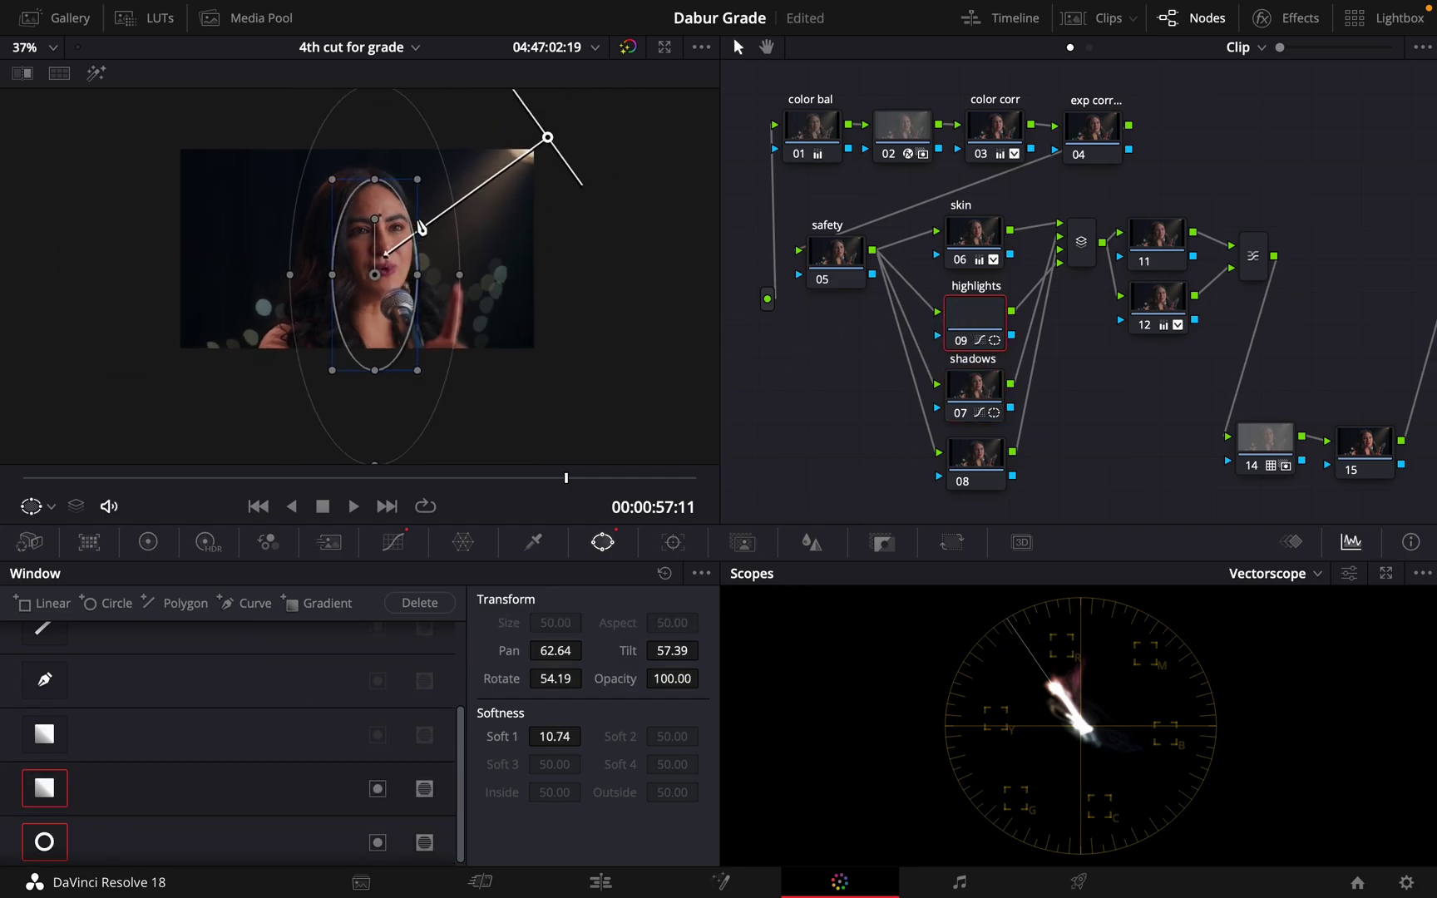
Raise the opacity of the face's circle window on the highlights node to about 49.
scroll(424, 227, up, 3)
drag(498, 204, 562, 283)
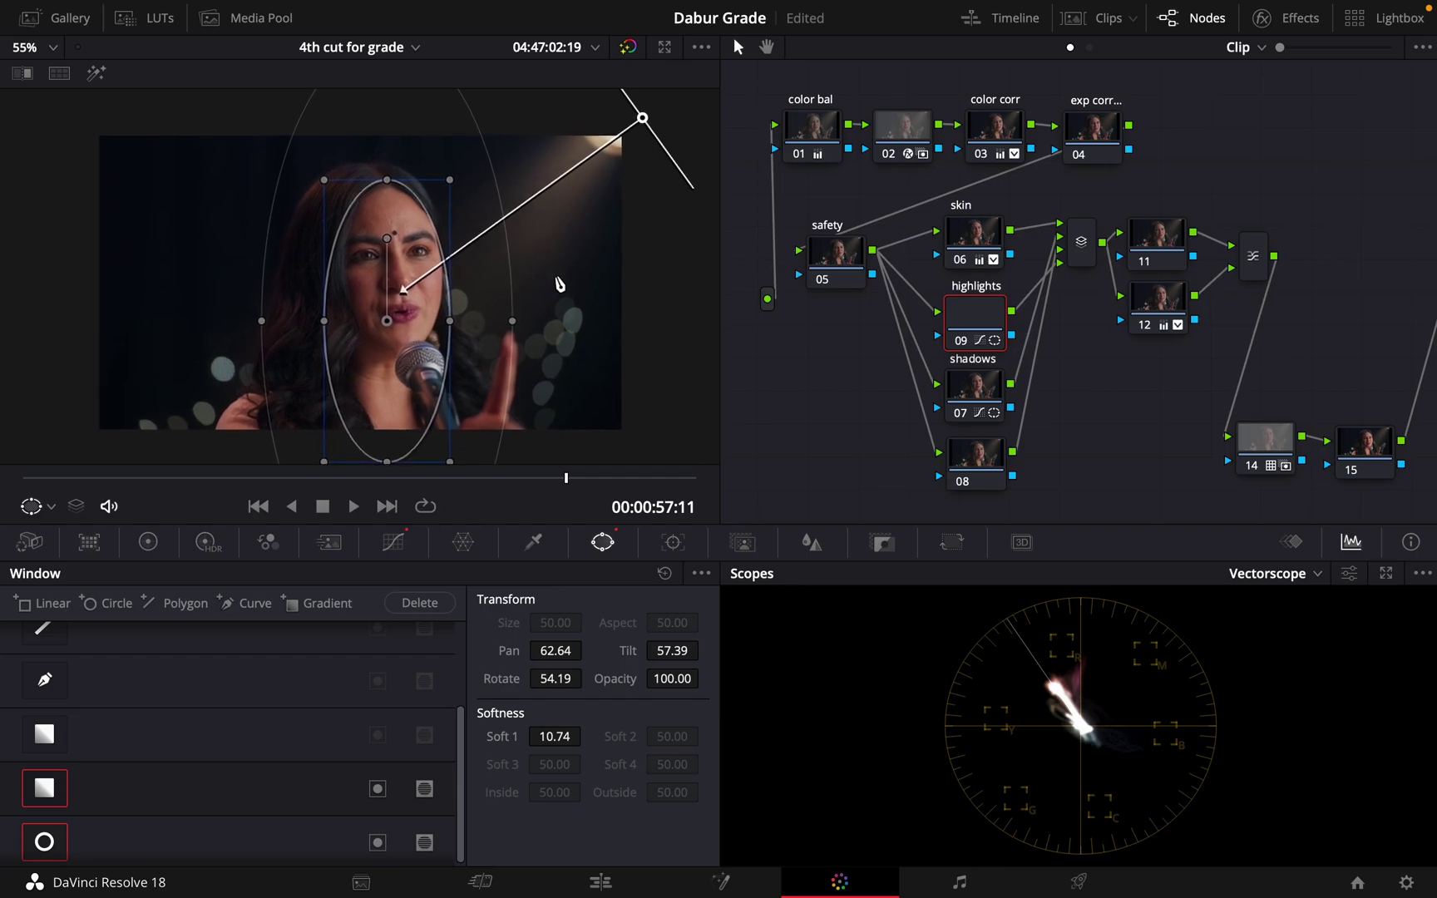
scroll(503, 287, up, 1)
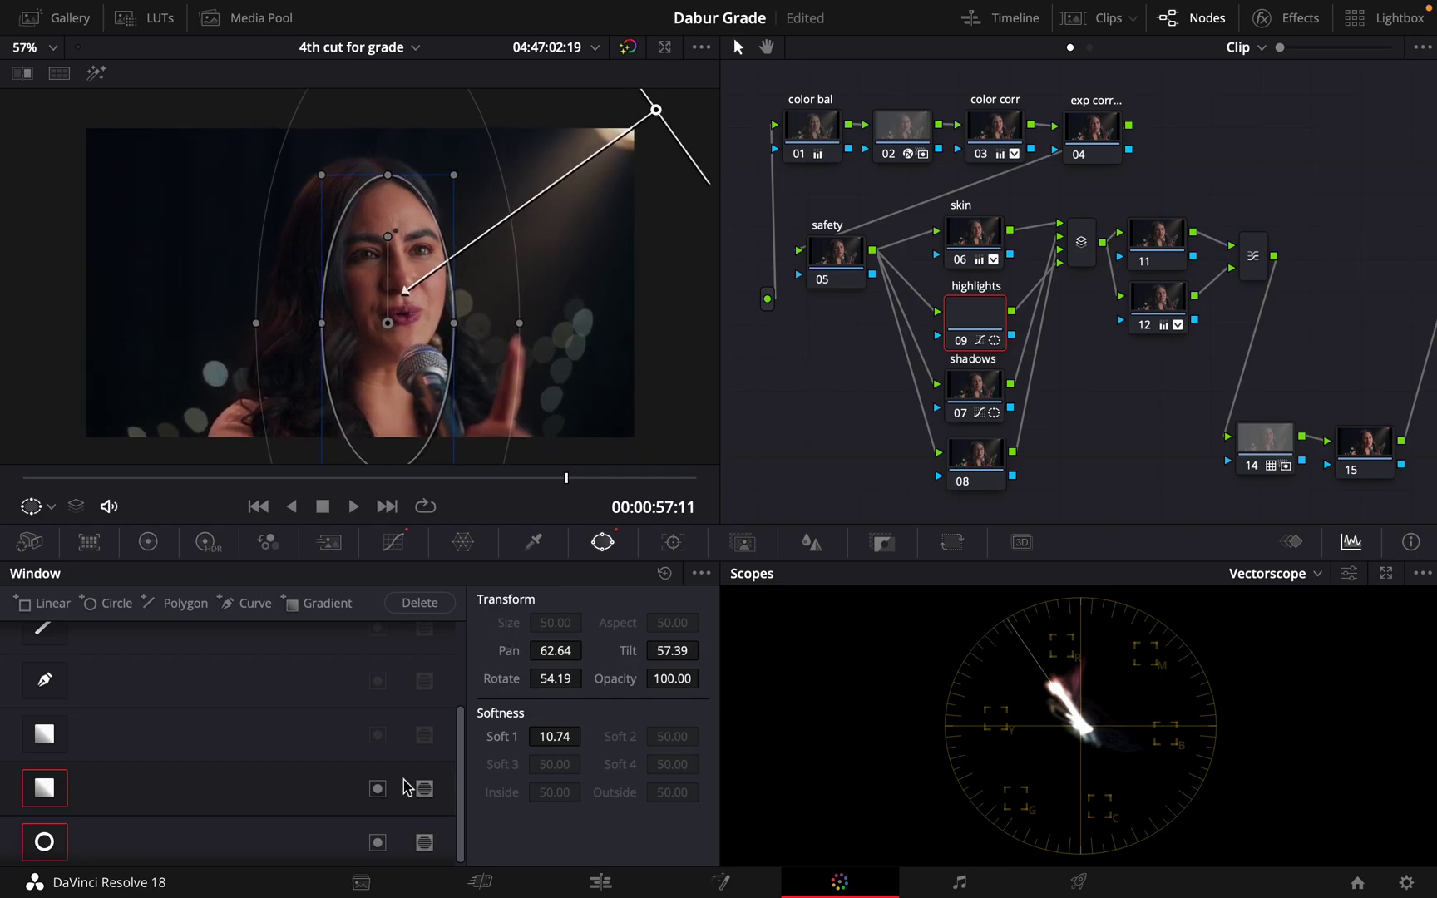
click(140, 834)
click(143, 801)
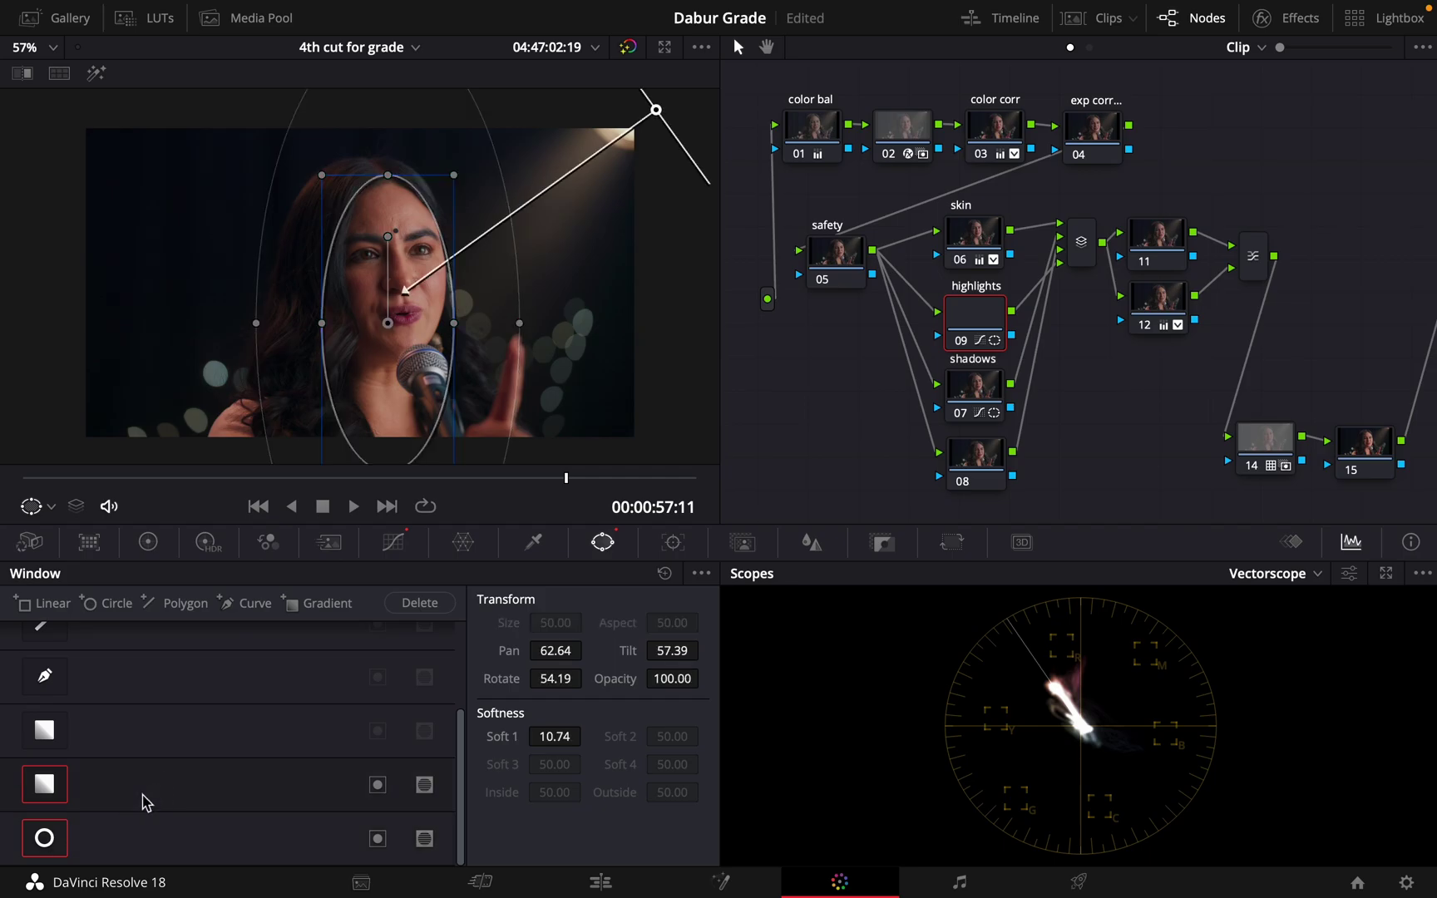
click(134, 833)
click(148, 811)
click(138, 843)
drag(625, 685, 497, 680)
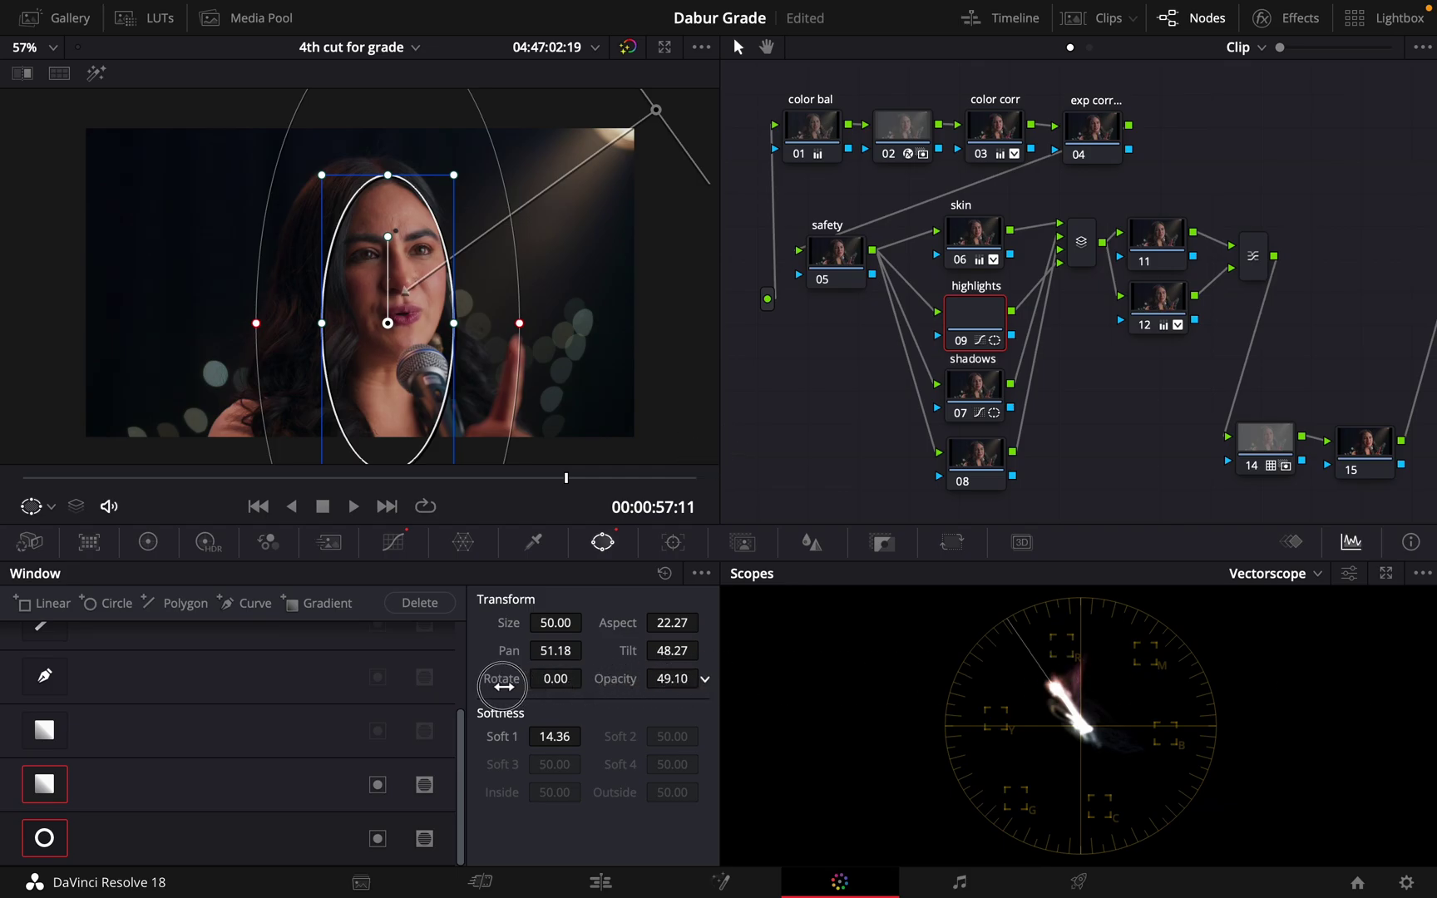
Widen the soft edge of the face's circle window to a softness of about 20.
scroll(355, 361, down, 2)
scroll(355, 362, down, 1)
drag(474, 311, 512, 316)
drag(426, 412, 454, 446)
drag(491, 325, 511, 322)
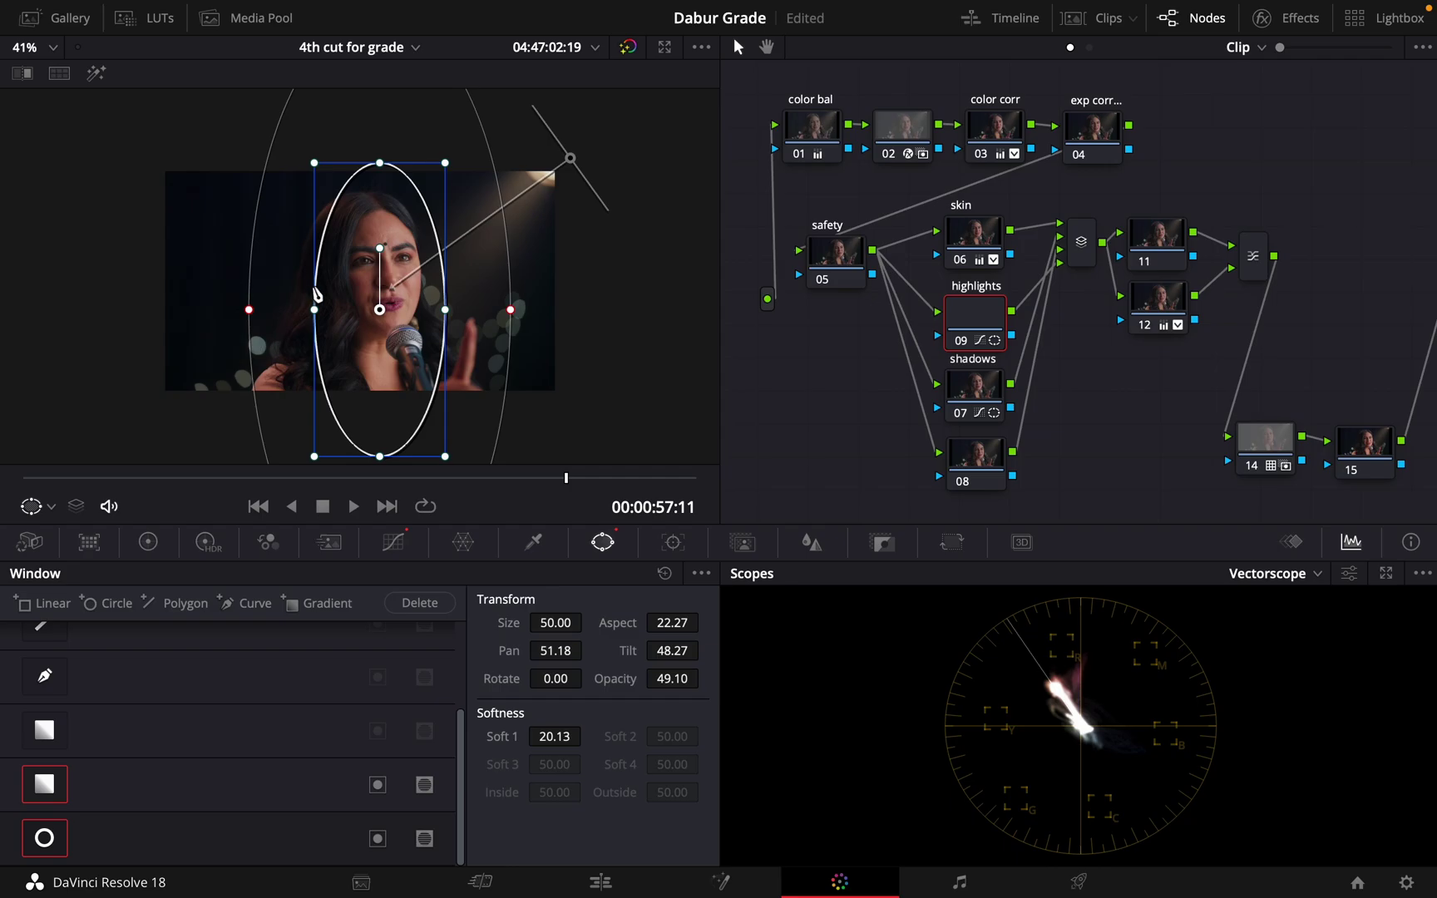
Select node 08, compare the shot with the grade bypassed and enabled, and check the earlier frame at 00:00:56:11.
scroll(334, 285, up, 3)
click(994, 444)
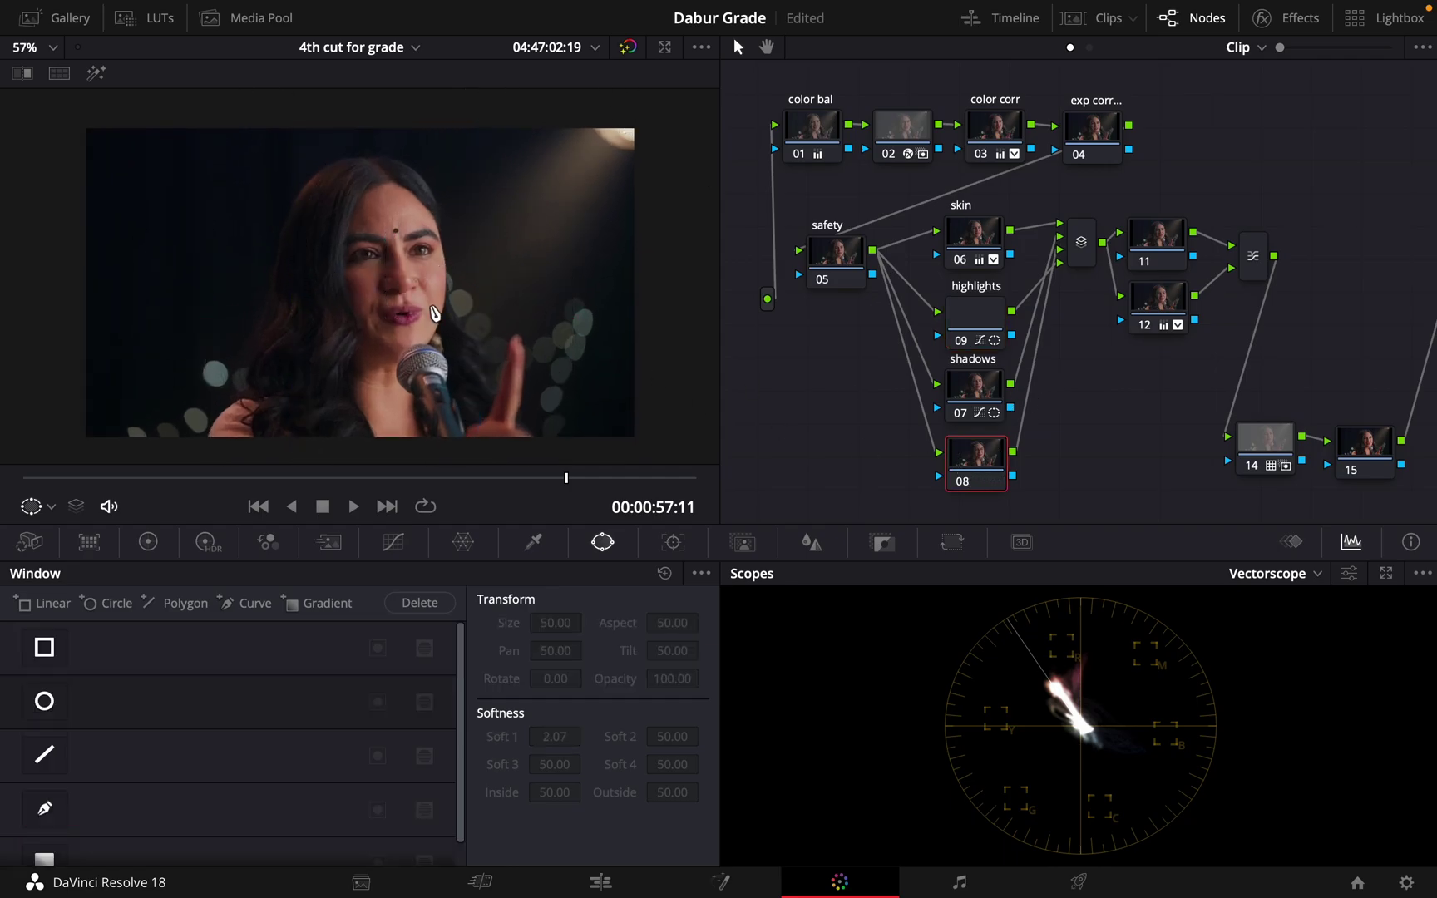
click(629, 52)
click(629, 55)
drag(50, 478, 364, 468)
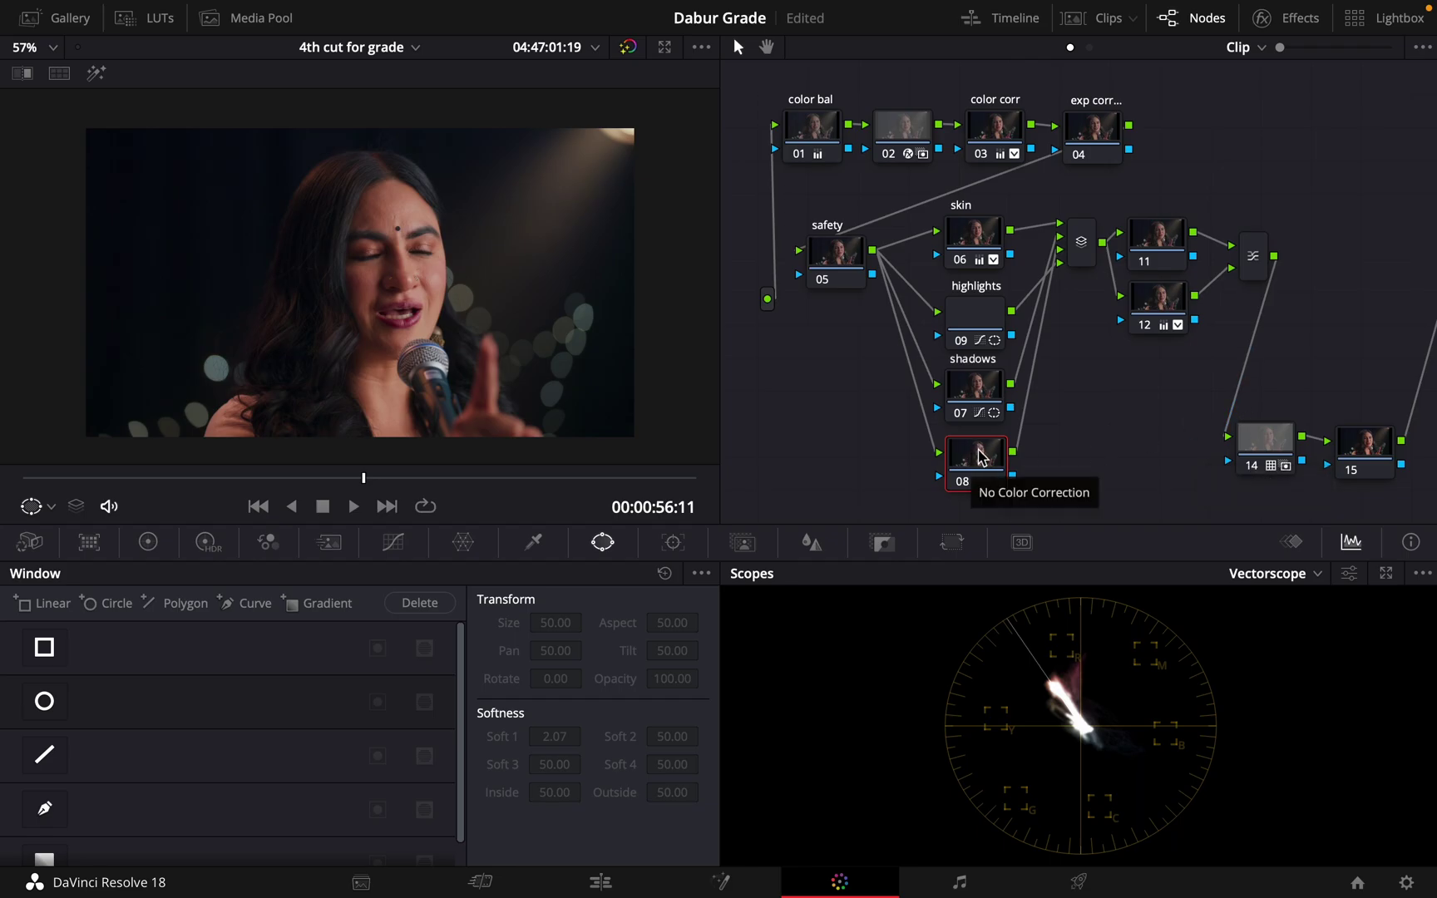
Search the effects library for "flare" and try the Lens Flare effect on node 08.
click(1270, 15)
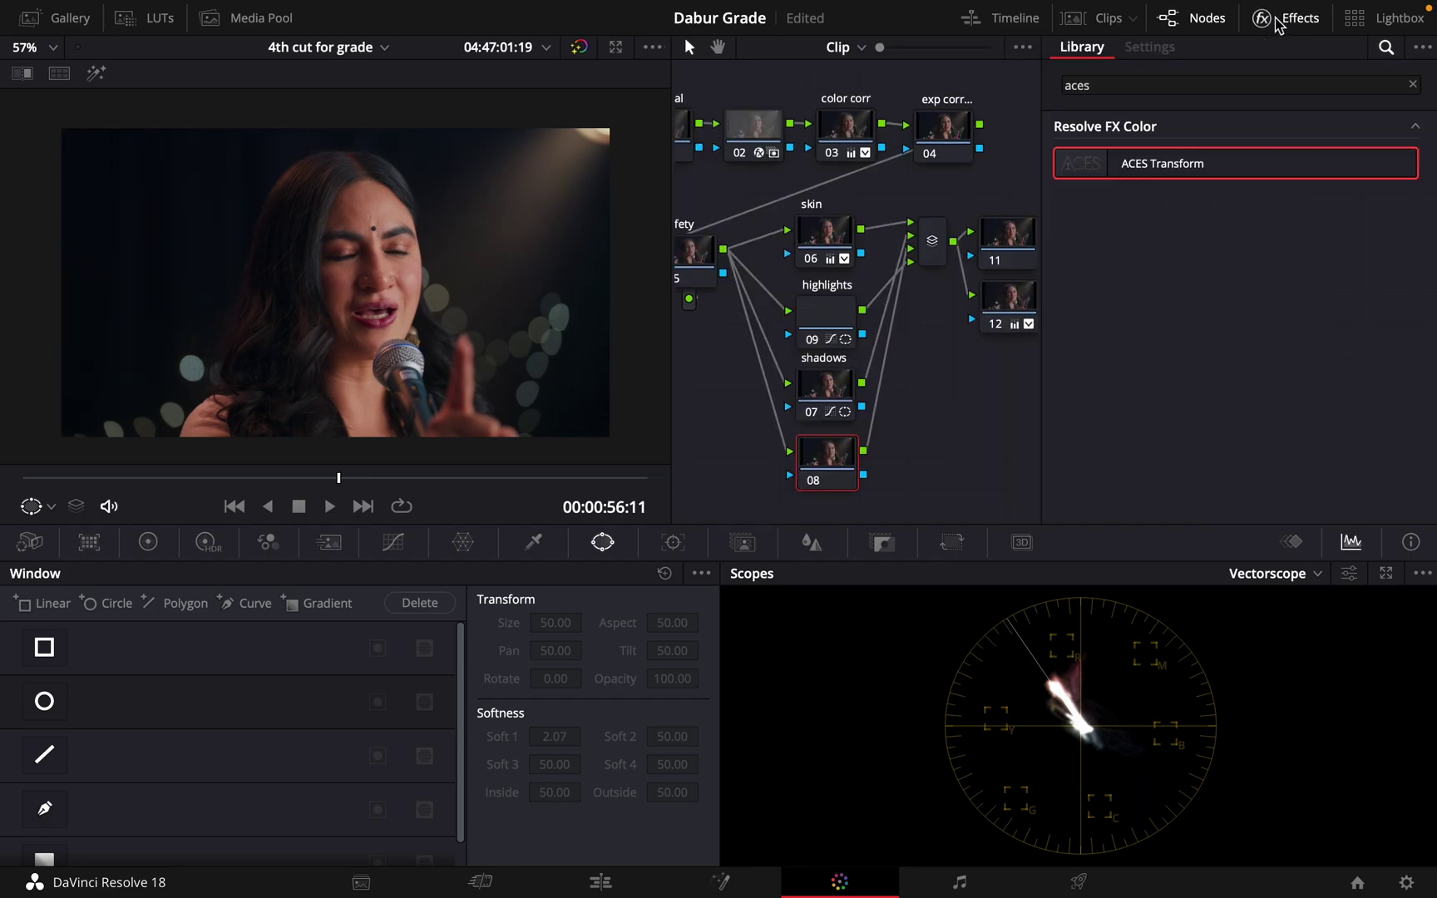
click(1412, 84)
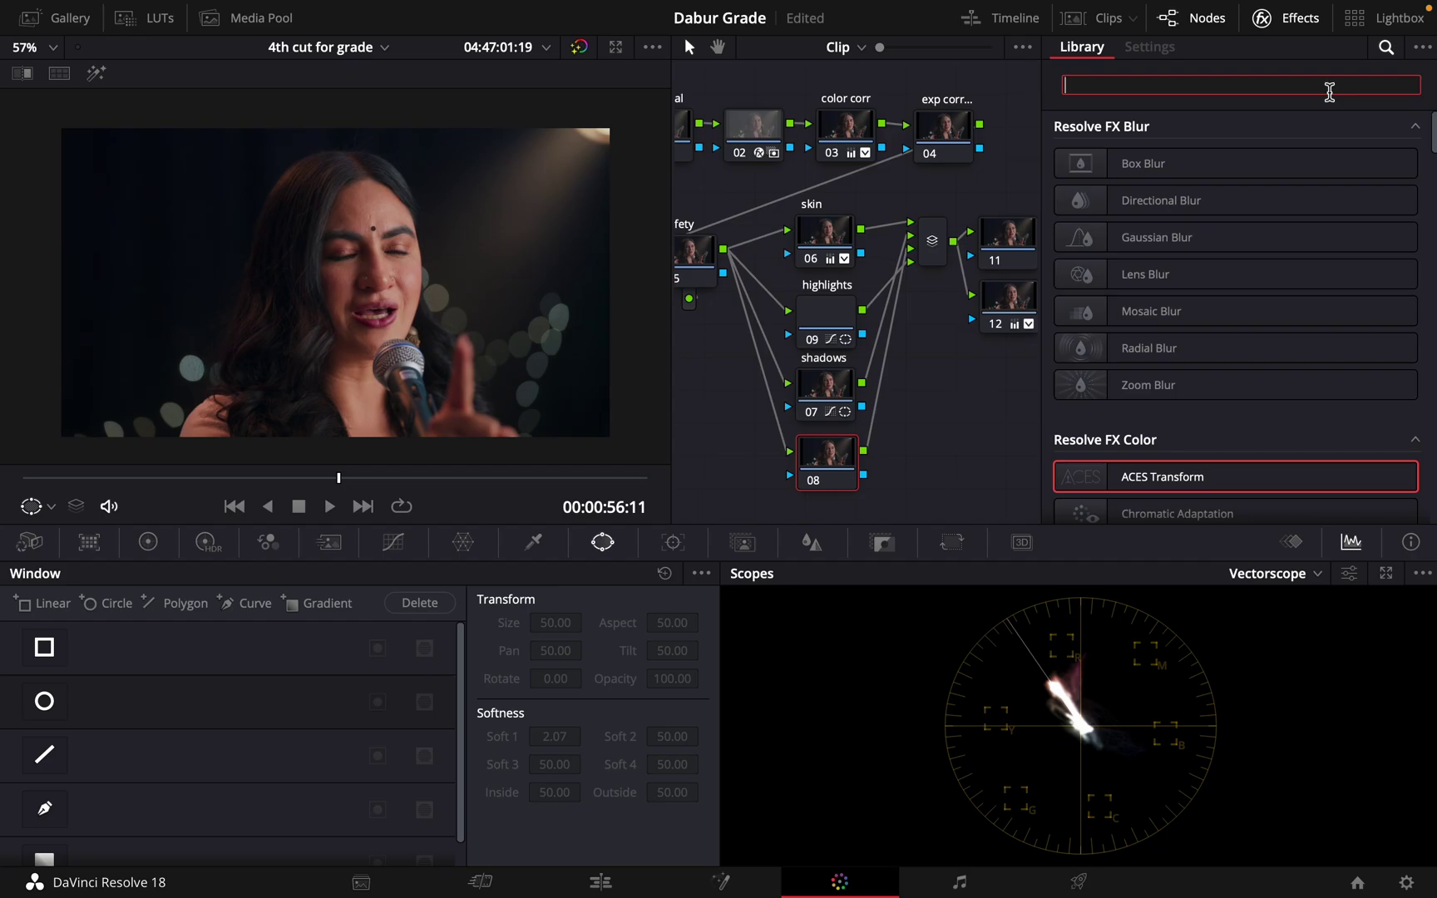
text(flare)
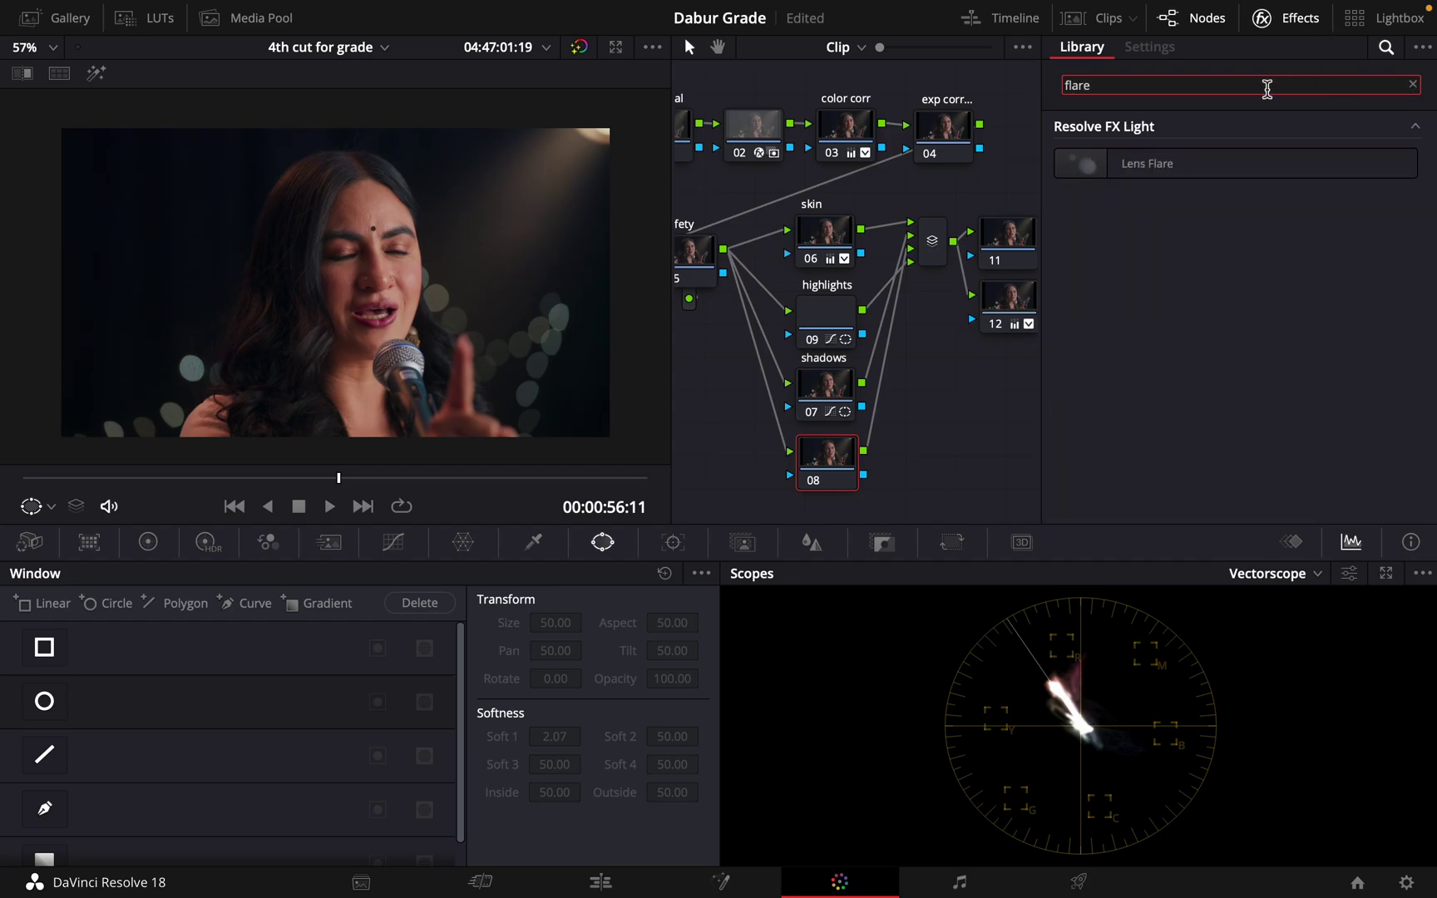
drag(1154, 171, 855, 459)
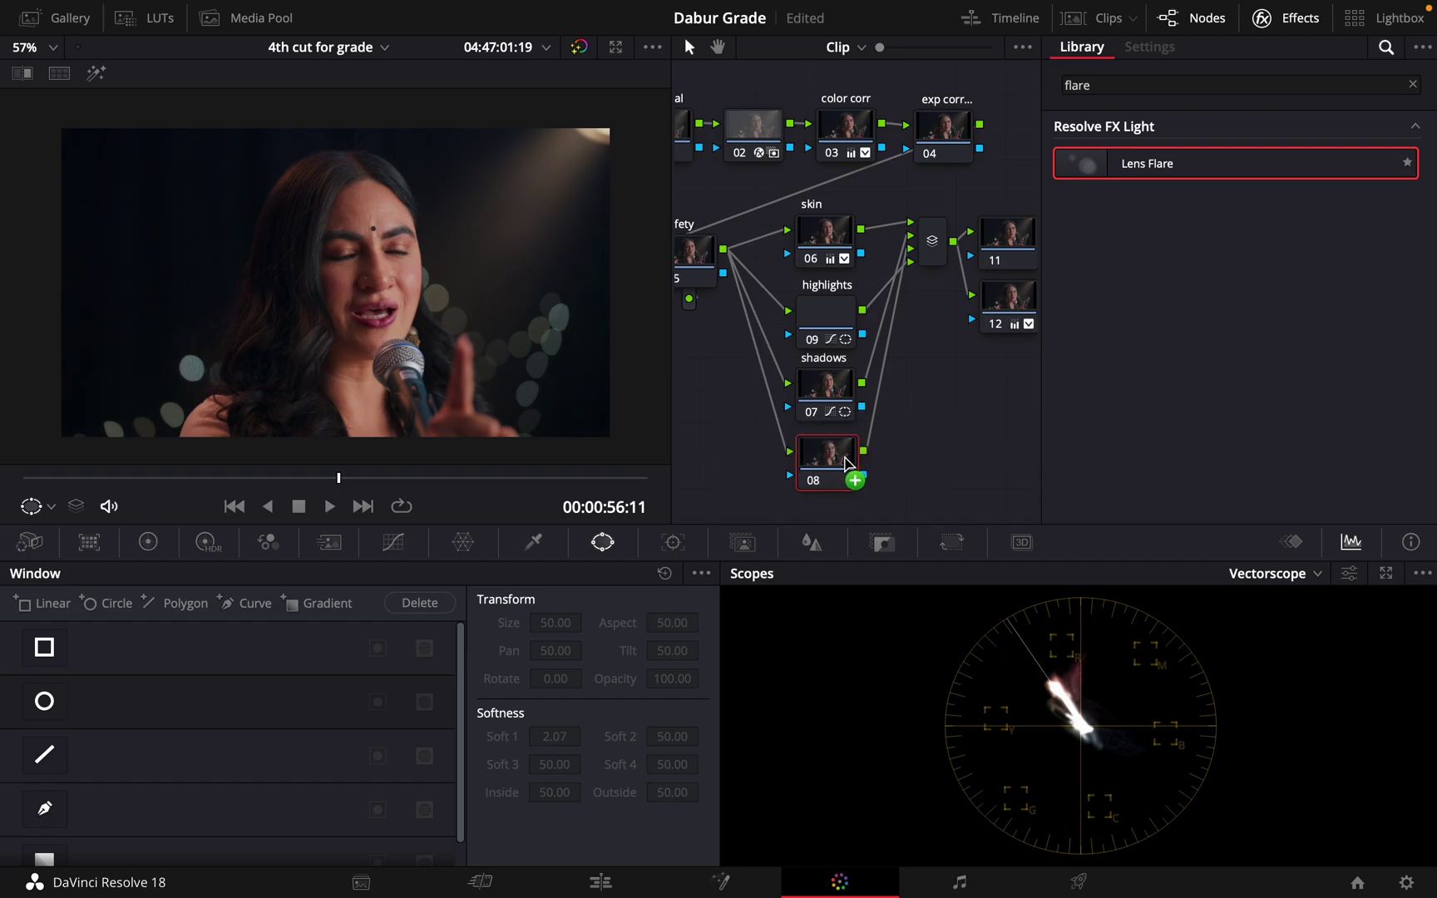
right_click(813, 470)
click(824, 460)
Clear the effects search and try the Lens Reflections effect from Resolve FX Light on node 08.
click(1096, 88)
key(BackSpace)
scroll(1280, 399, down, 10)
scroll(1277, 399, down, 8)
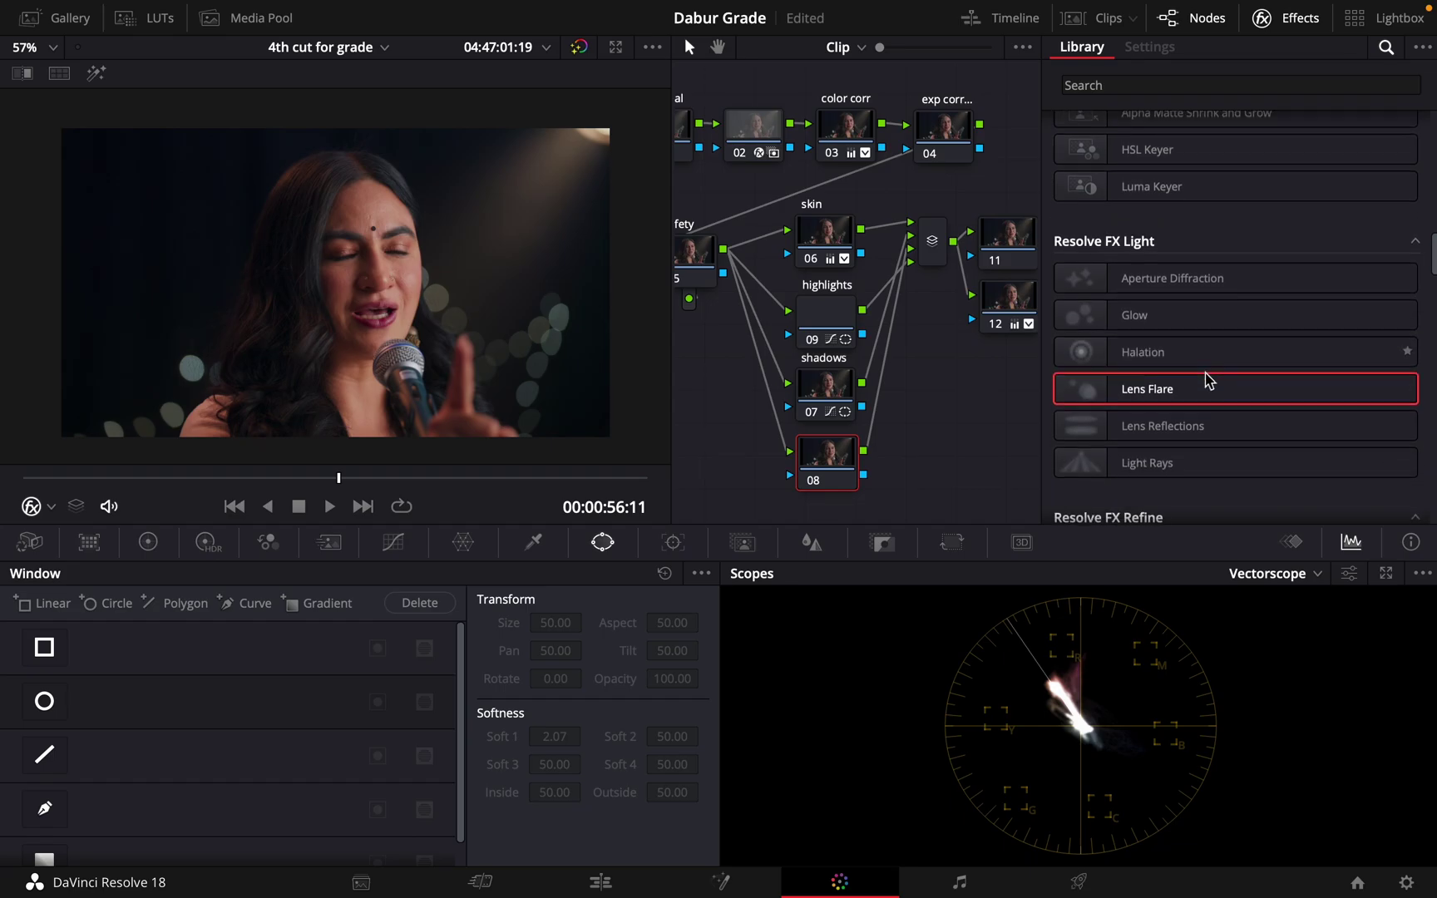
scroll(1208, 380, down, 1)
drag(1087, 402, 826, 480)
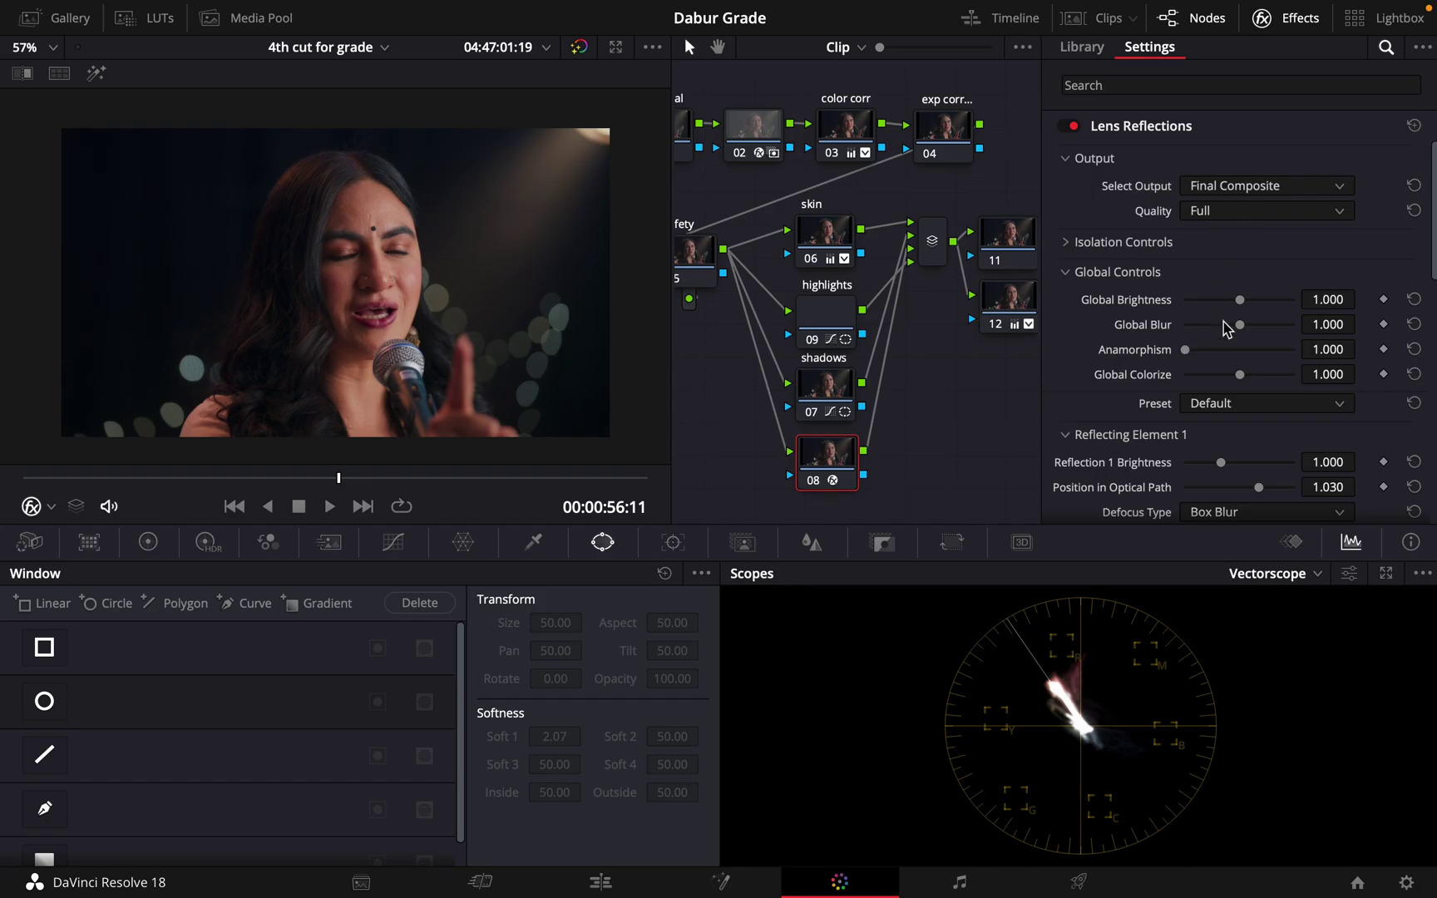
Try a Global Brightness of about 1.43 and Global Blur of about 1.25, checking the isolated source and reflections alone.
mouse_move(1236, 313)
mouse_down()
mouse_move(1297, 306)
mouse_move(1248, 328)
mouse_up()
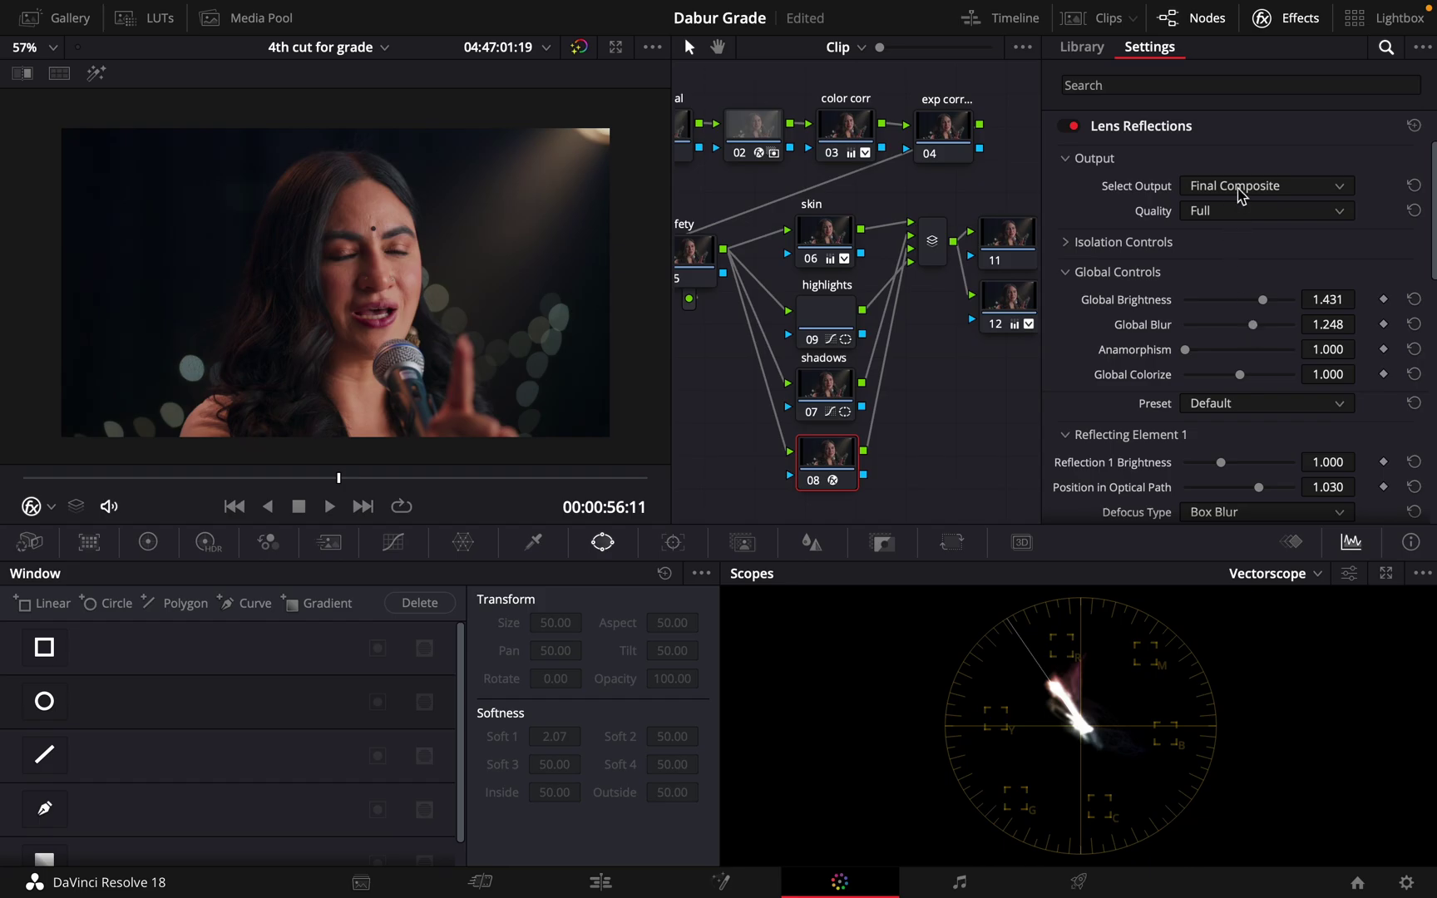
click(1228, 187)
click(1232, 212)
click(1236, 187)
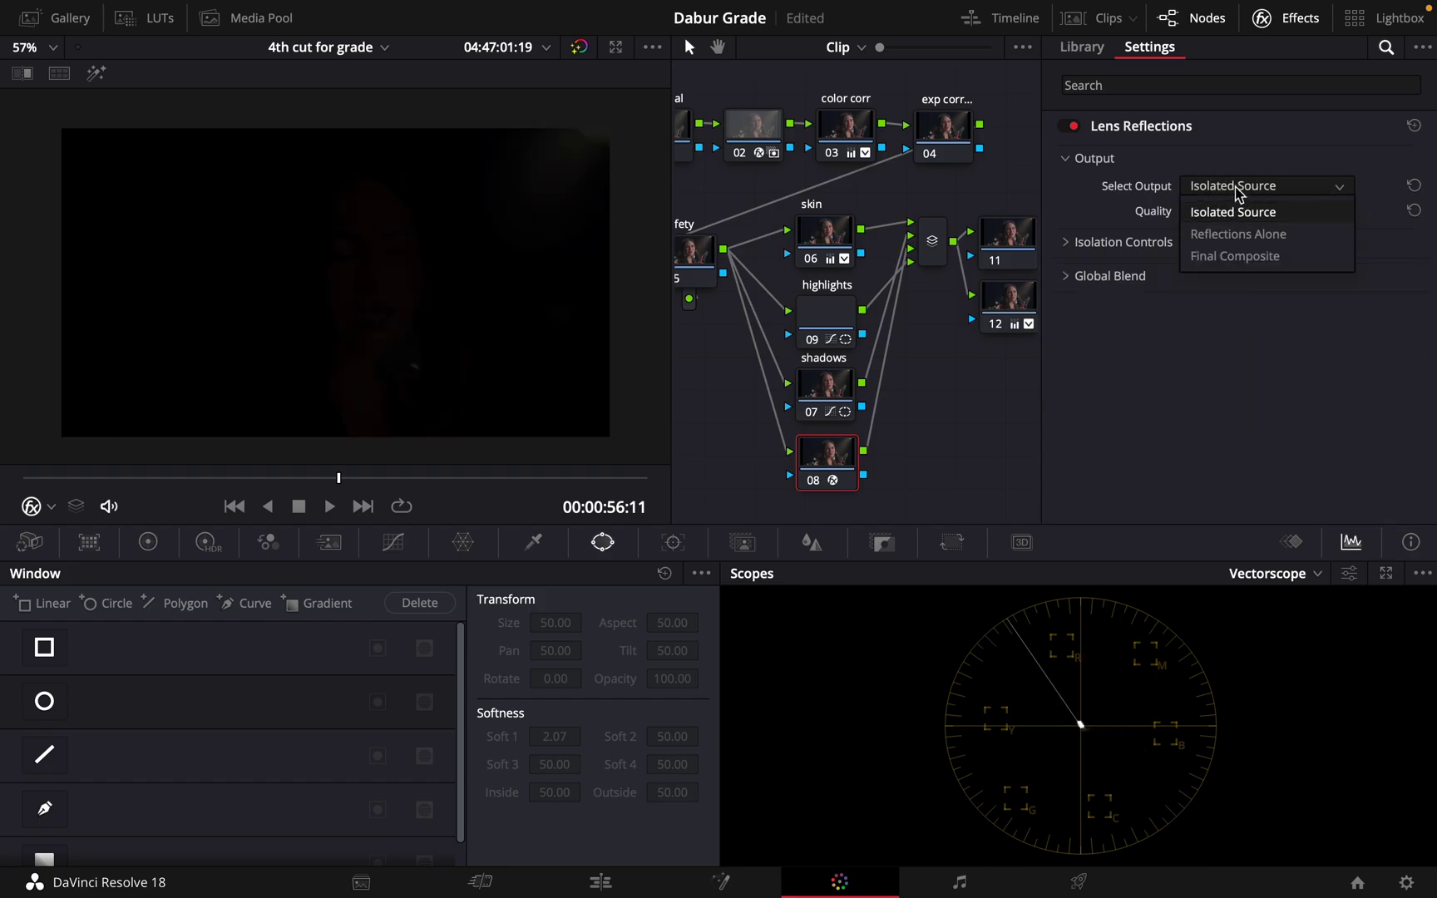
click(1235, 234)
click(1231, 187)
click(1234, 256)
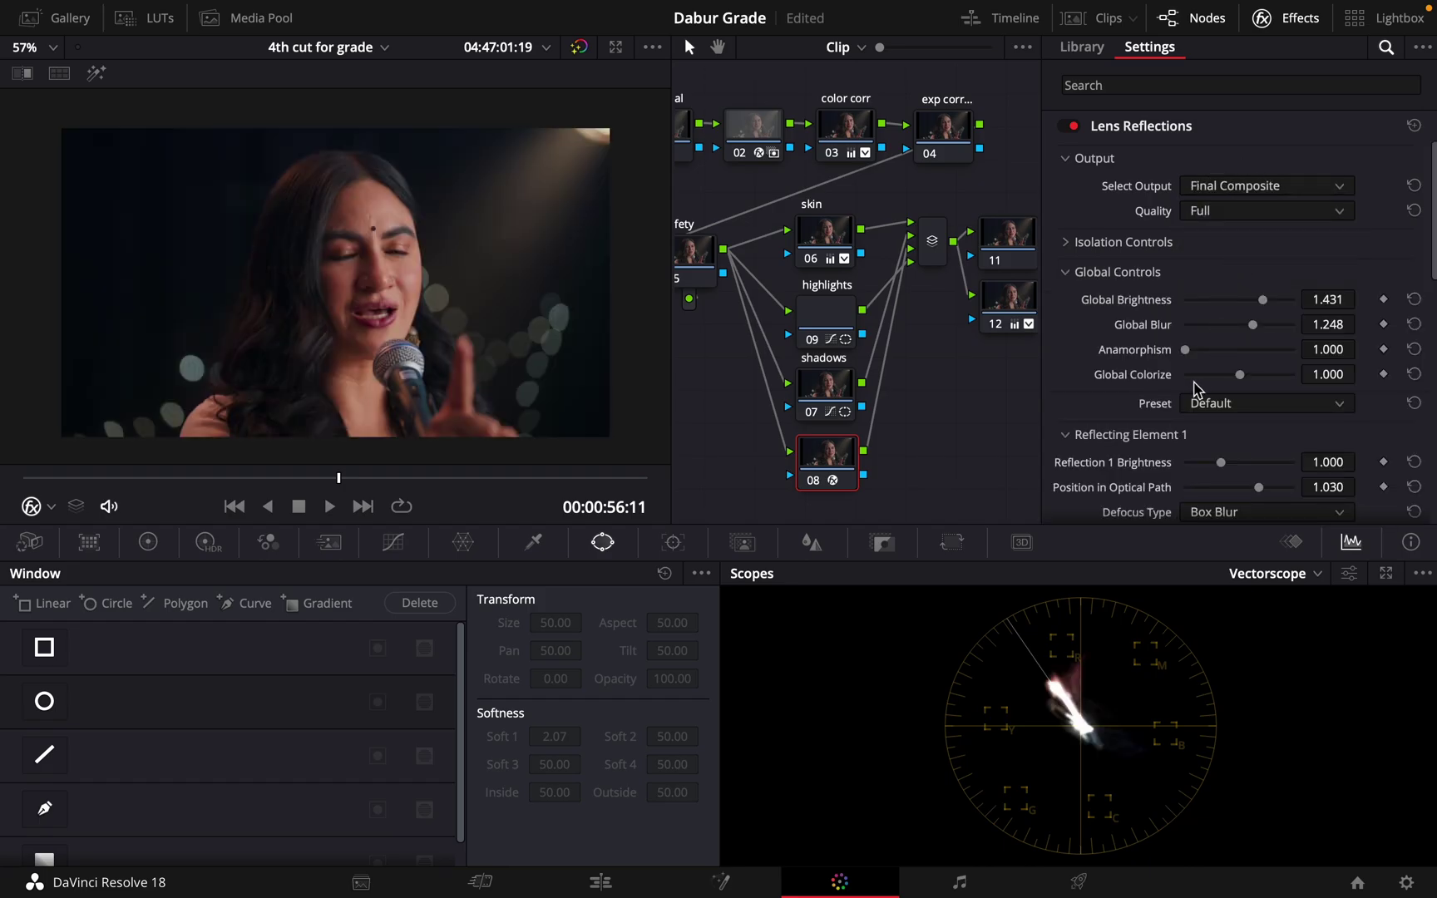
Try a Global Brightness of 2 and a Reflection 2 Brightness of about 2.5, playing the clip to check.
scroll(1146, 356, down, 10)
scroll(1146, 347, up, 10)
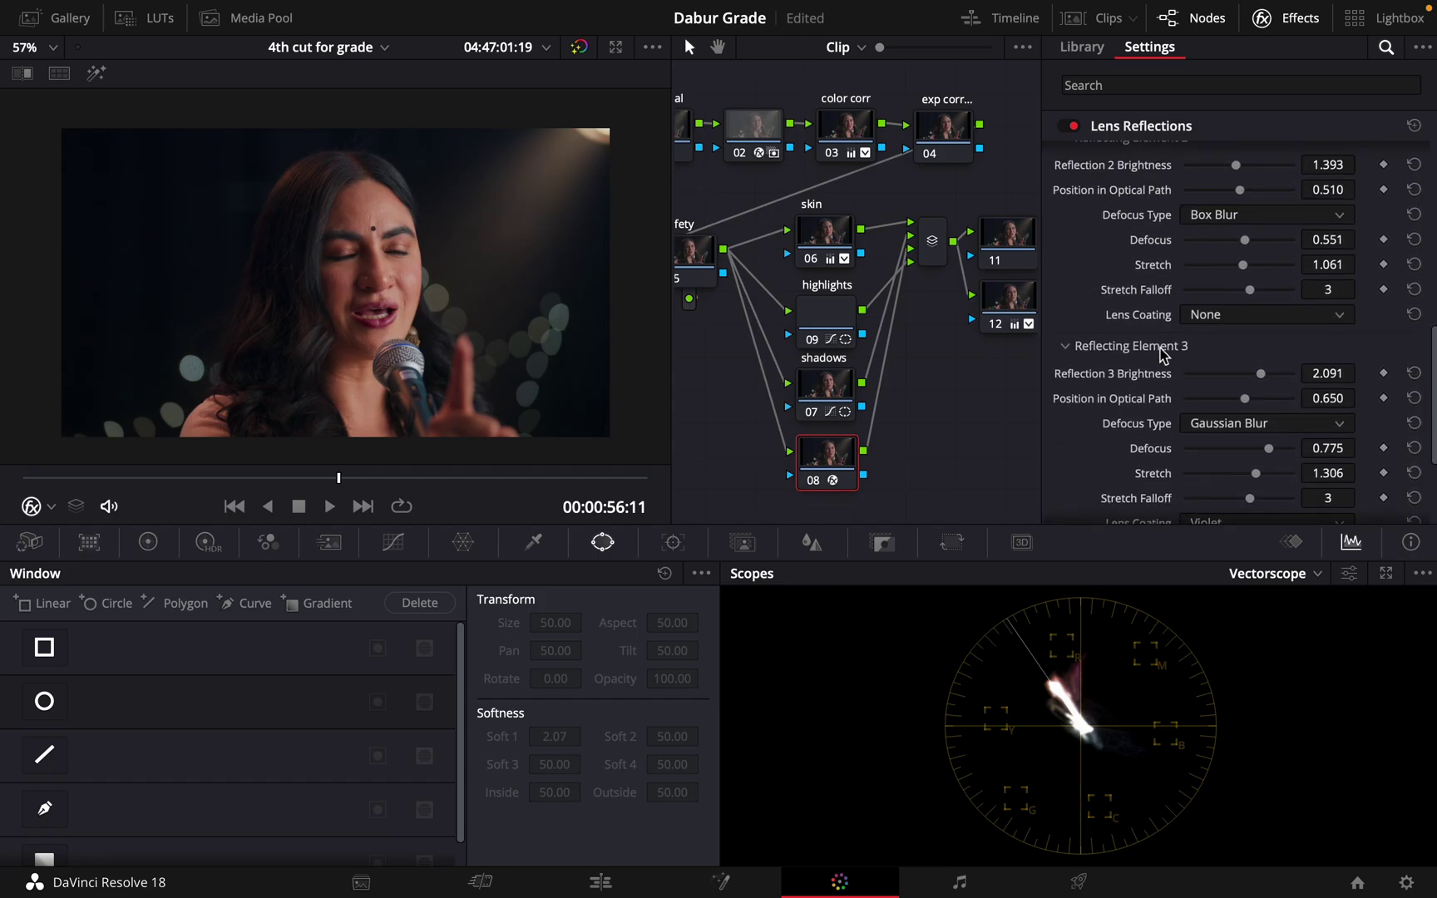
drag(1219, 305, 1359, 345)
scroll(1118, 445, down, 6)
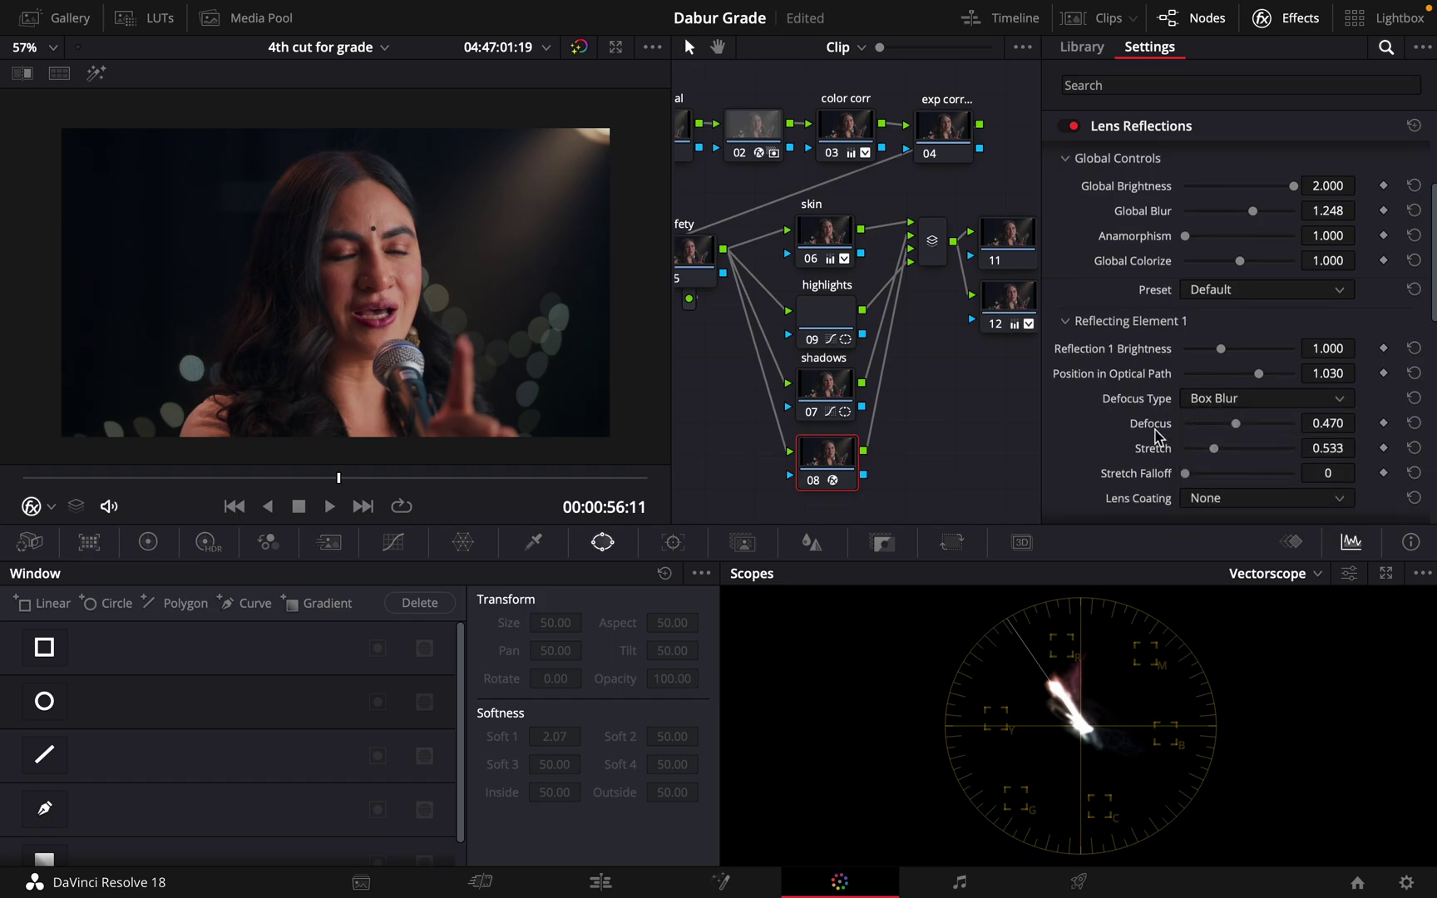
drag(1227, 353, 1275, 350)
key(space)
click(301, 504)
Remove the Lens Reflections effect from node 08 and nudge the node slightly in the graph.
scroll(935, 366, right, 6)
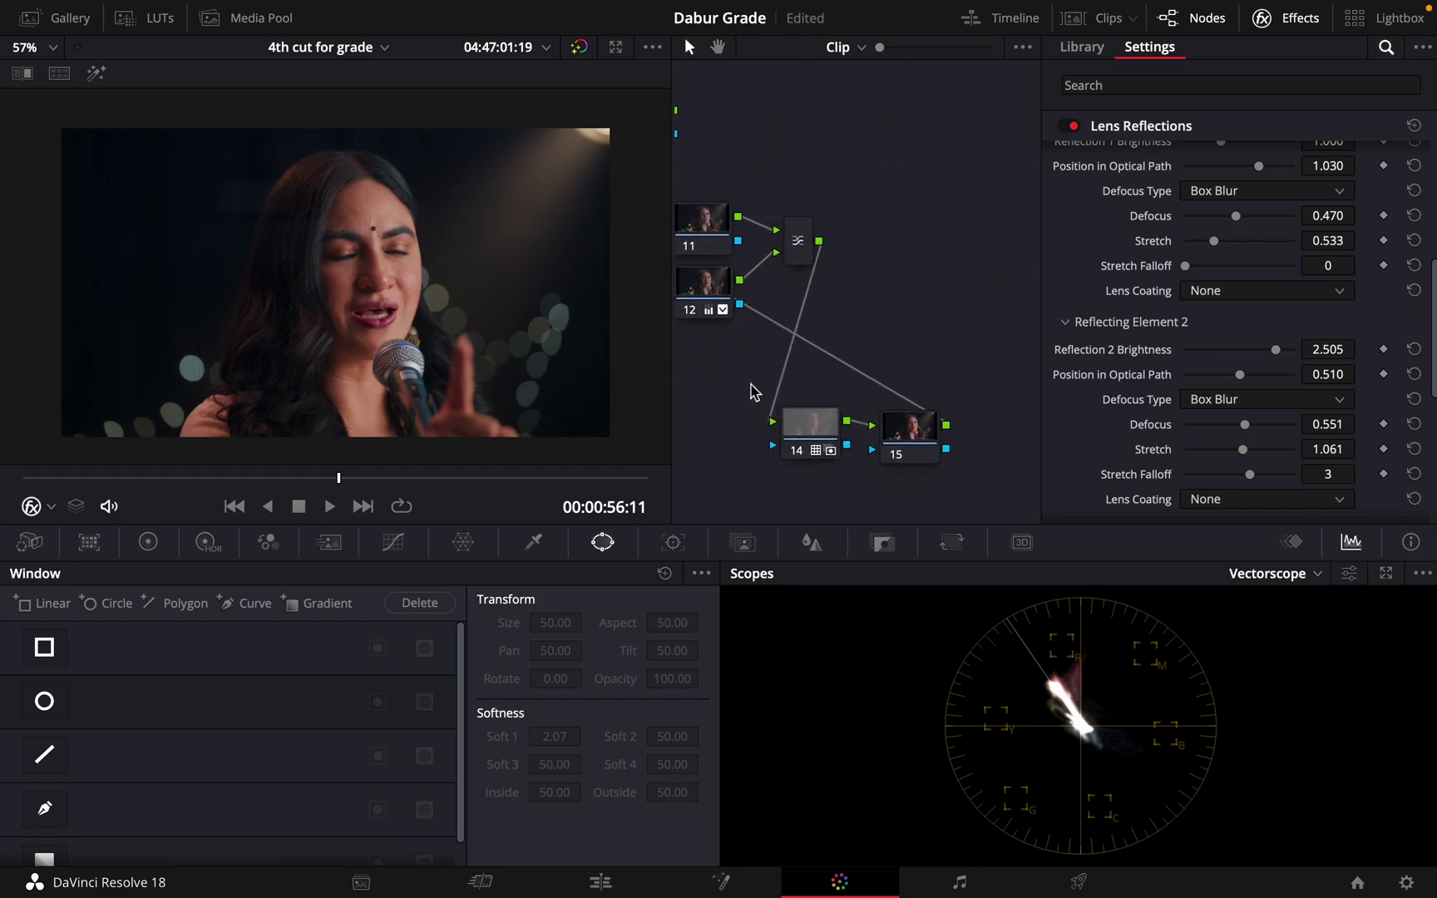
drag(776, 390, 1125, 377)
right_click(874, 422)
click(898, 435)
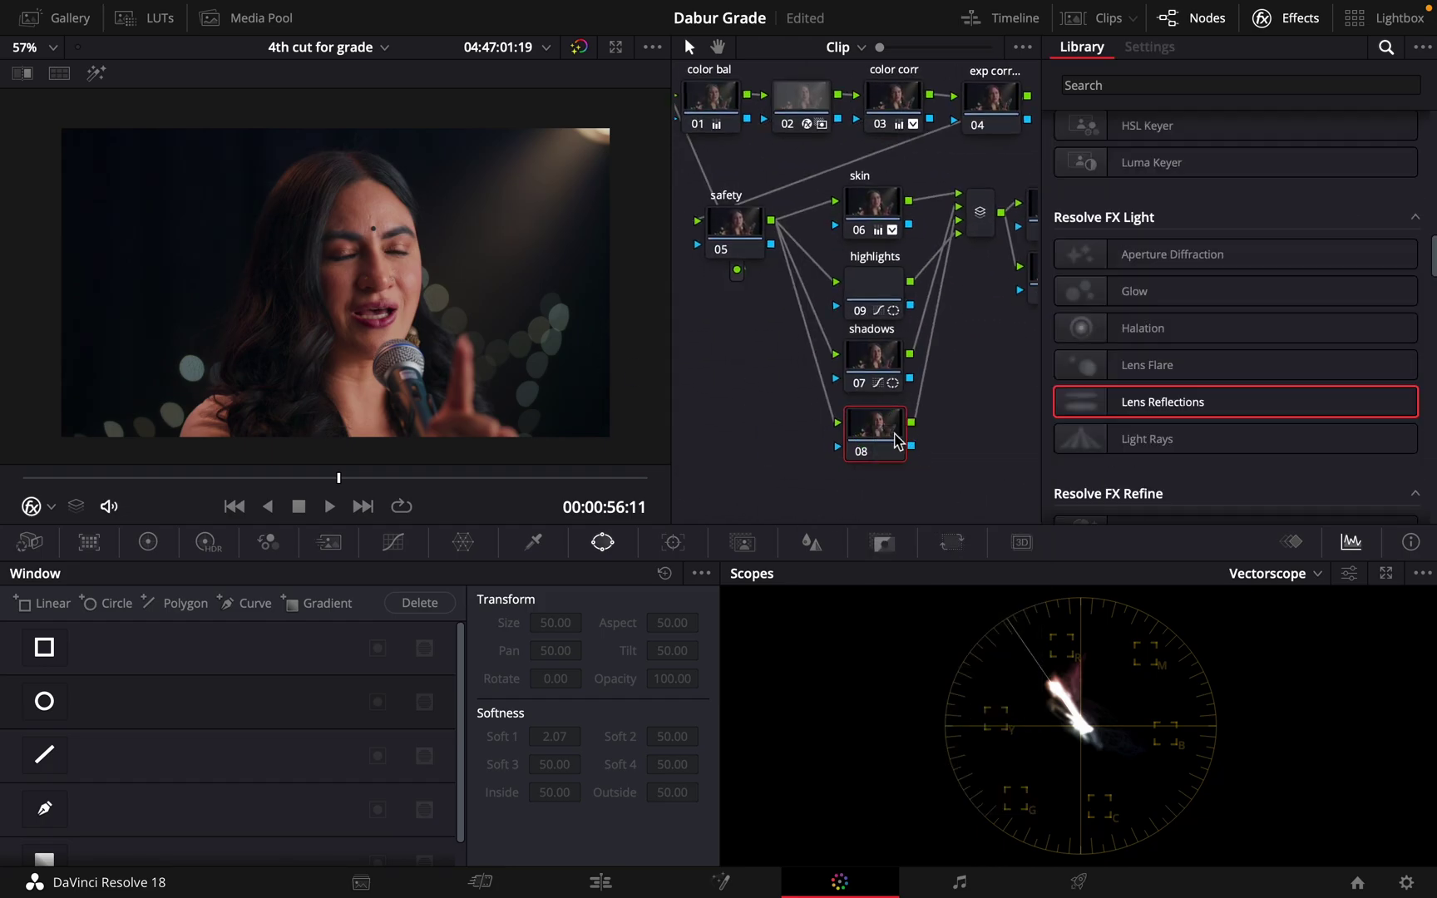
drag(897, 434, 888, 443)
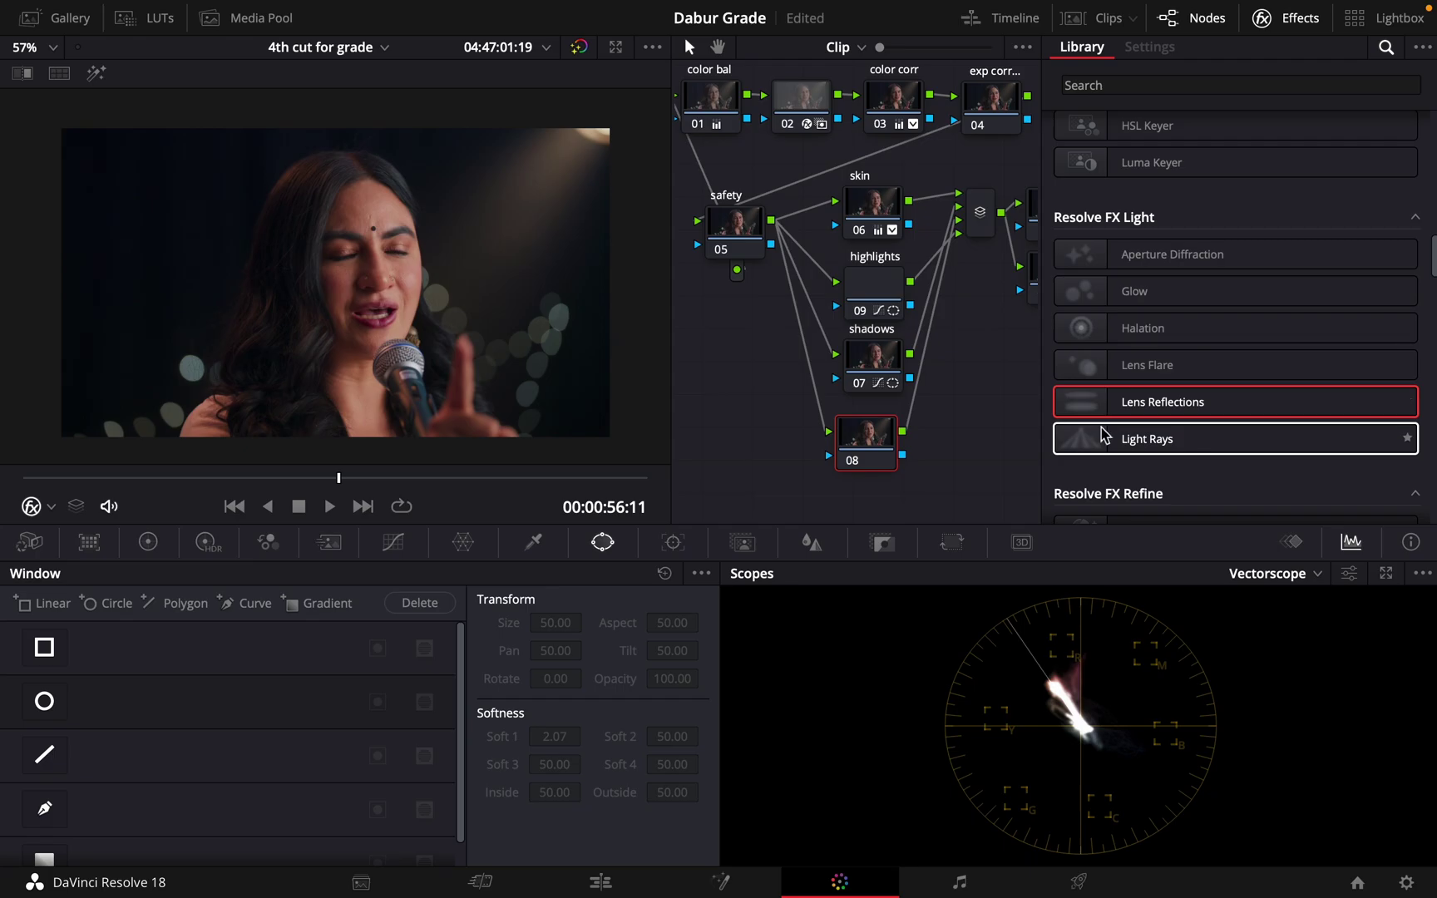
Reapply Lens Reflections to node 08 and try different brightness settings for its reflecting elements.
drag(1090, 406, 867, 441)
scroll(1194, 368, down, 4)
drag(1235, 324, 1270, 325)
scroll(1147, 469, down, 5)
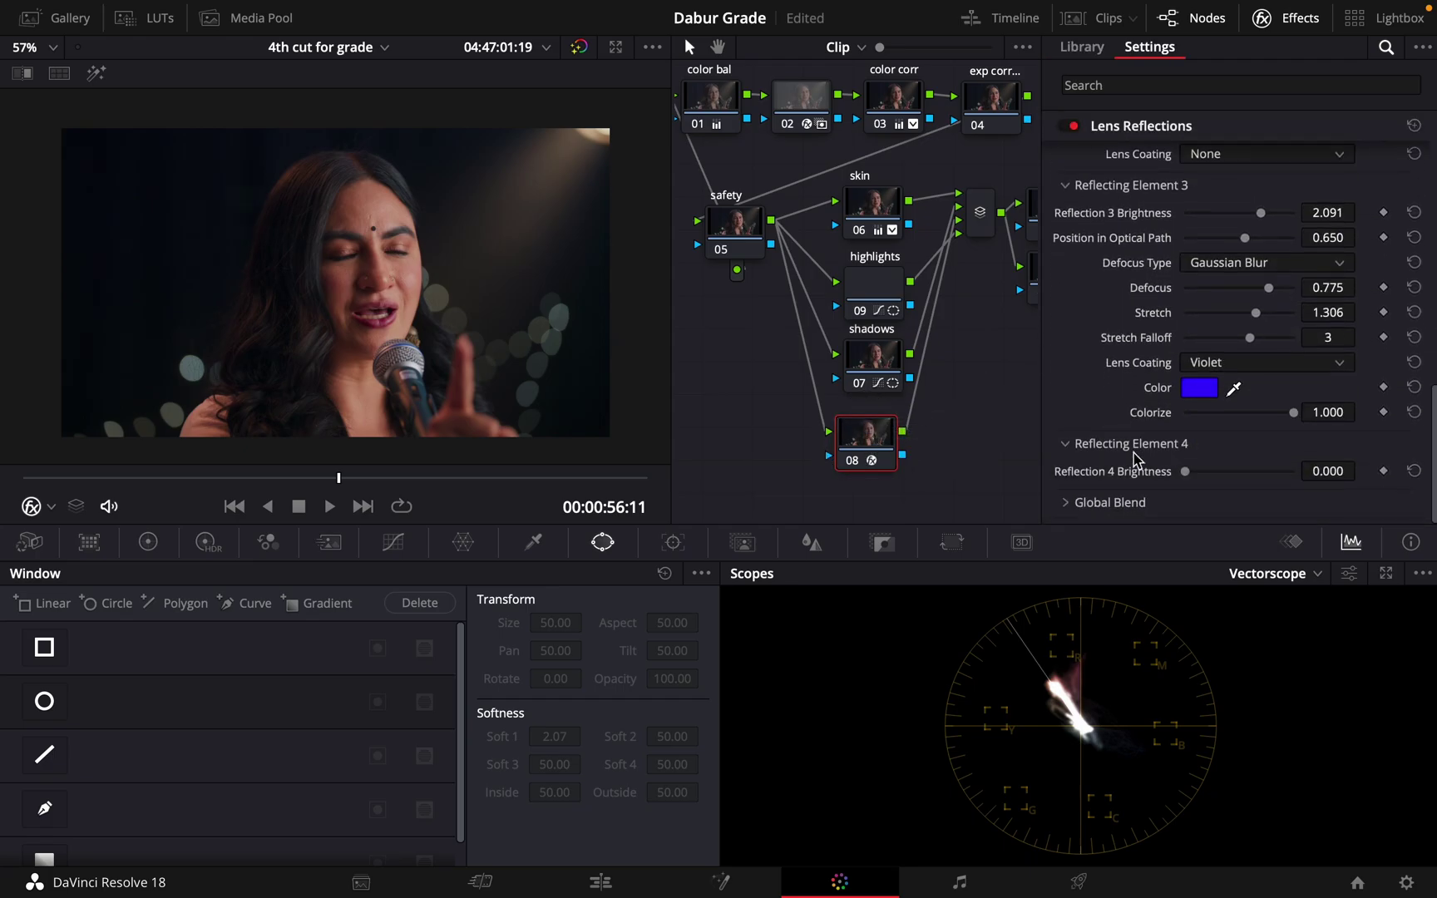
drag(1228, 475, 1100, 472)
drag(1217, 220, 1264, 224)
scroll(1212, 260, up, 5)
scroll(1215, 266, up, 5)
Compare the Isolated Source, Reflections Alone and Final Composite outputs of Lens Reflections.
click(1233, 186)
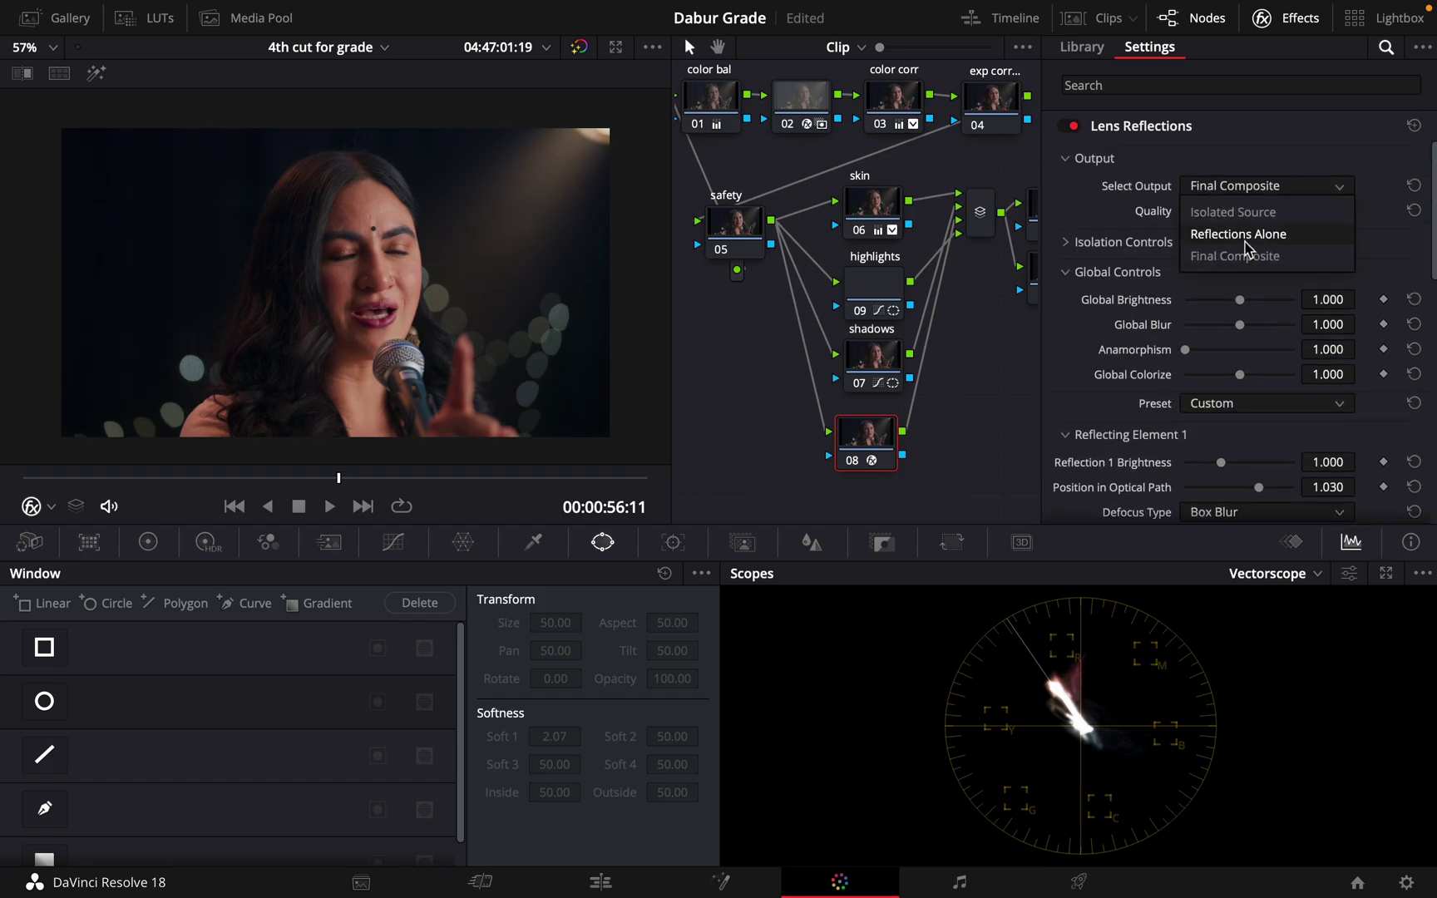
click(1238, 233)
click(1232, 210)
click(1235, 260)
click(1235, 210)
click(1229, 281)
click(1235, 211)
click(1214, 236)
click(1239, 186)
click(1235, 256)
click(1239, 185)
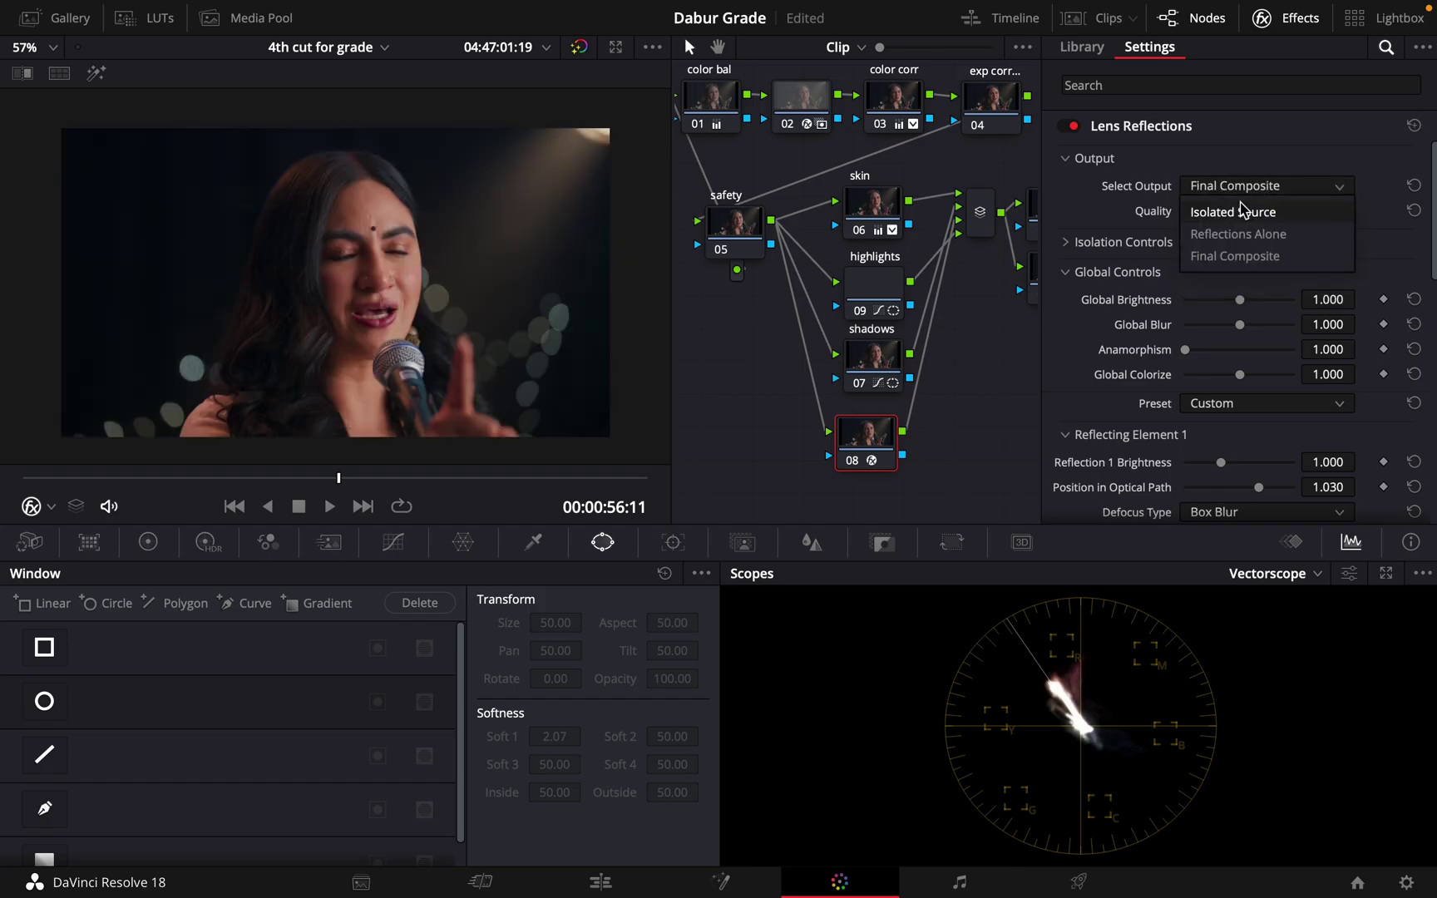
click(1235, 211)
click(1238, 185)
click(1238, 234)
click(1236, 190)
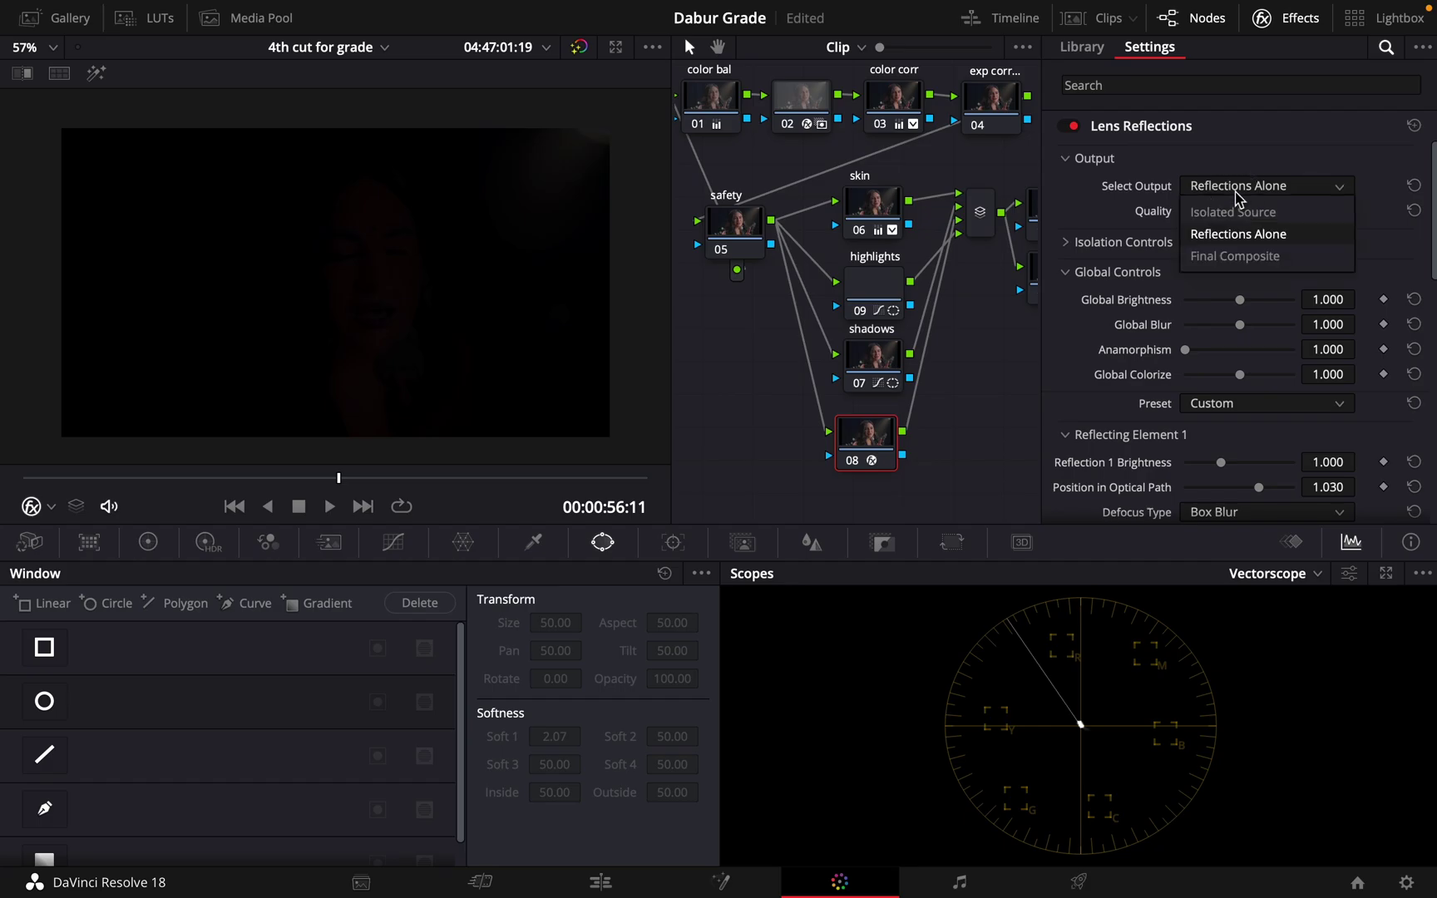
click(1233, 236)
Try the maximum Global Brightness, check the isolated source, and reset Lens Reflections to its defaults.
drag(1239, 300, 1294, 301)
click(1239, 187)
click(1233, 211)
click(1245, 191)
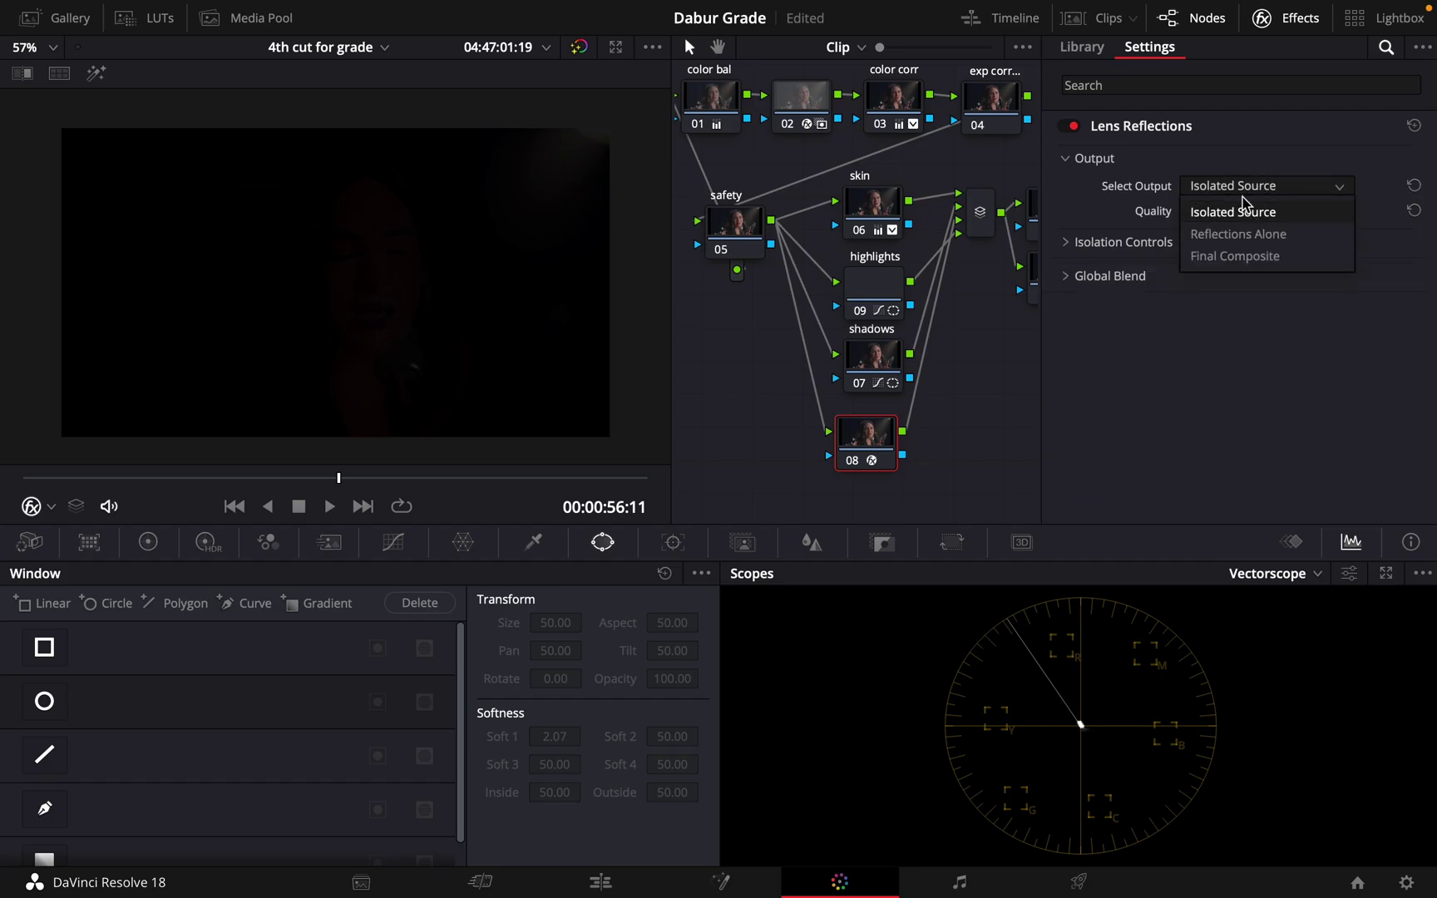
click(1235, 256)
click(1413, 126)
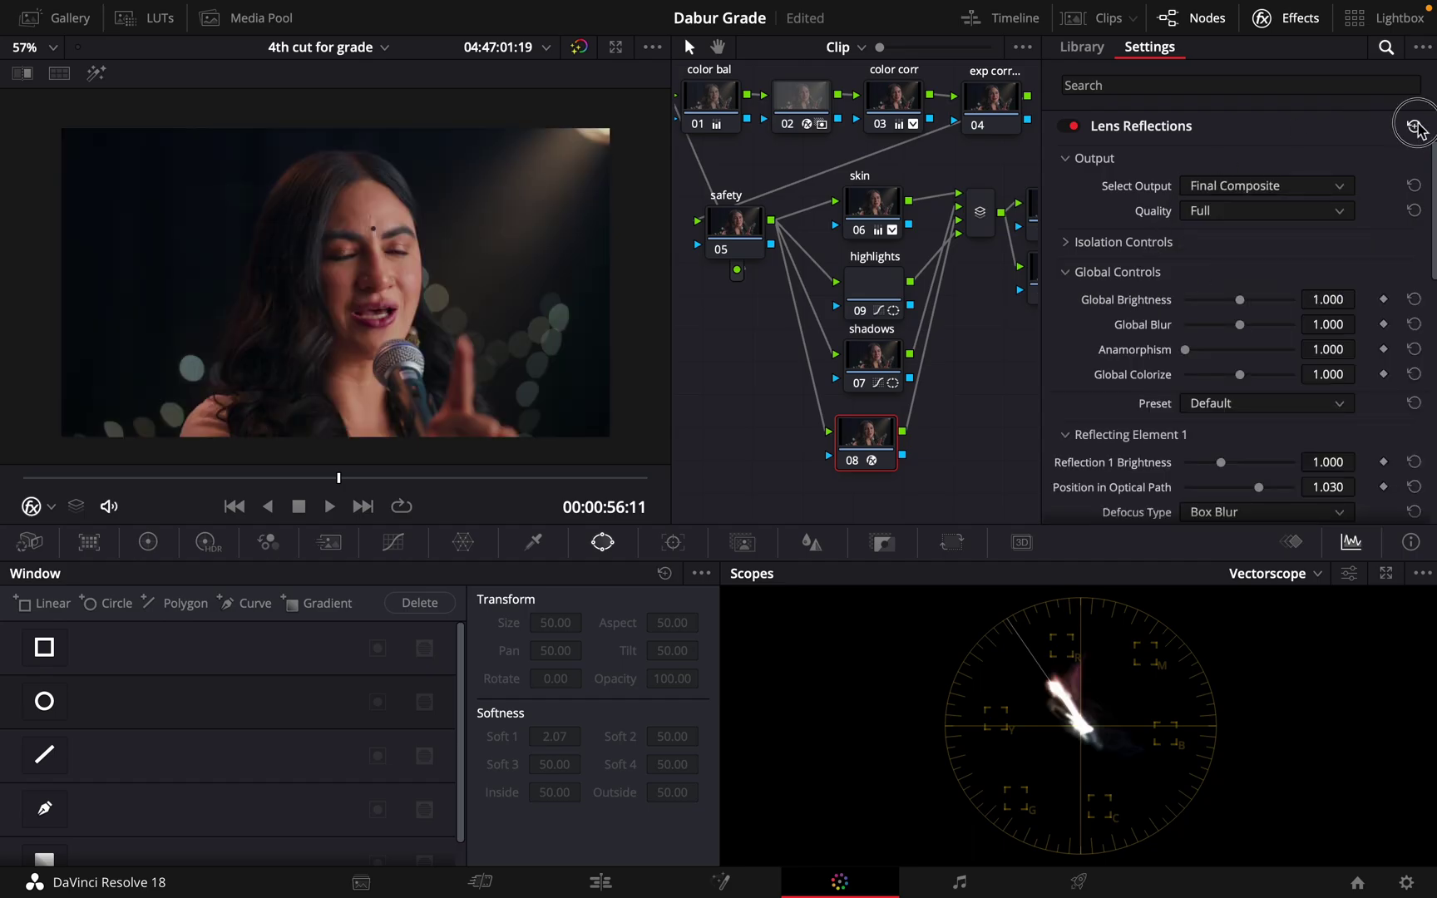
Replace the Lens Reflections effect on node 08 with Light Rays.
scroll(1127, 403, down, 8)
scroll(1113, 419, up, 8)
right_click(851, 438)
click(906, 536)
drag(1115, 438, 864, 440)
Output the source regions of Light Rays and try a Source Threshold of about 0.87.
click(1228, 158)
click(1233, 181)
click(1230, 158)
click(1231, 185)
click(1231, 158)
click(1231, 183)
drag(1228, 207, 1278, 215)
click(1200, 152)
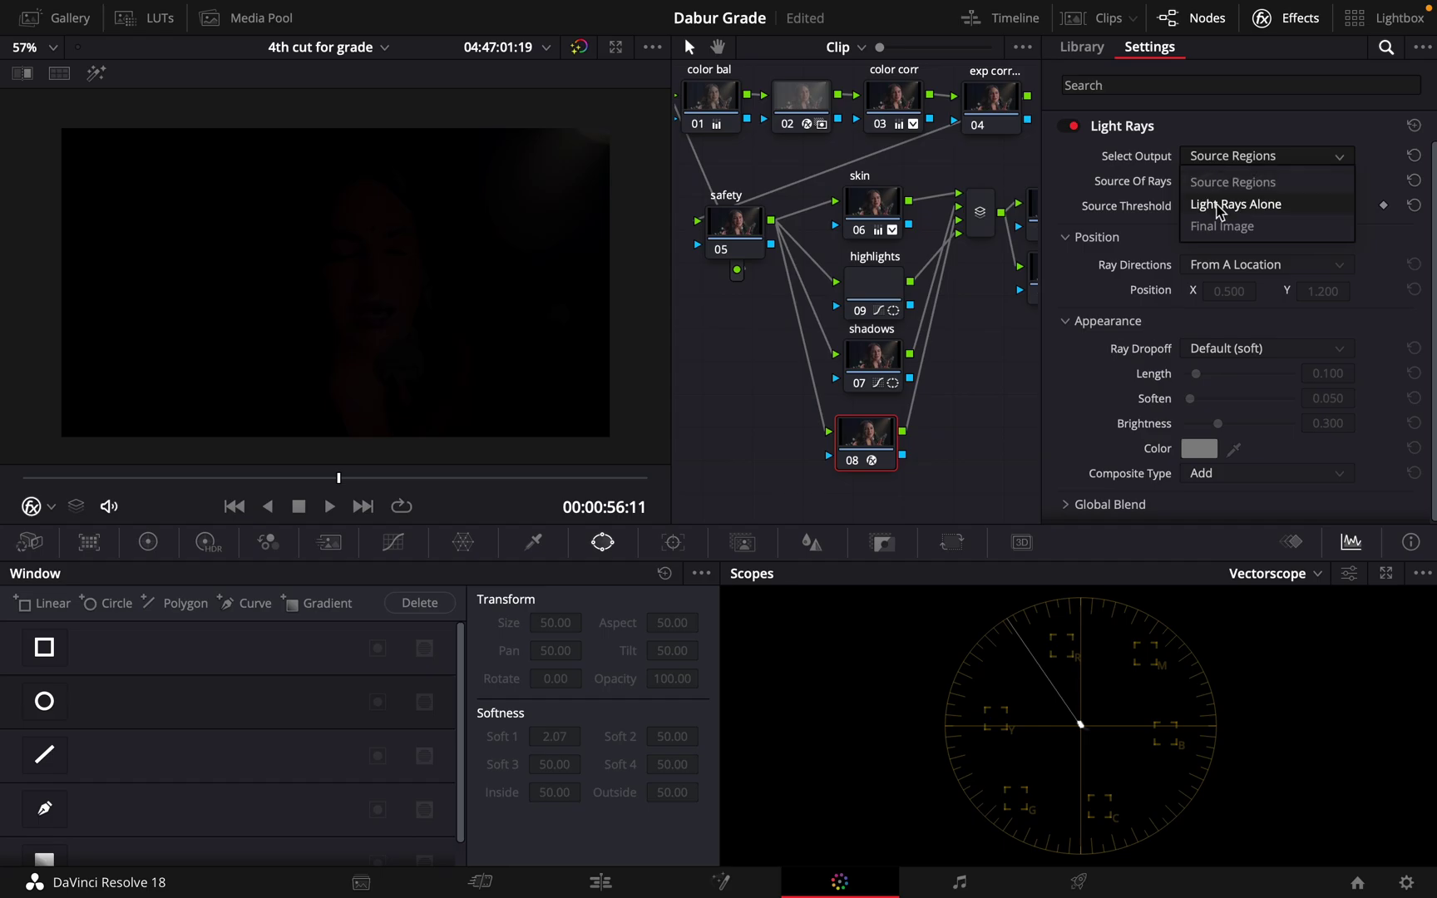
Output the light rays alone and try a Brightness of about 0.74 with a Source Threshold of about 0.71.
click(1214, 206)
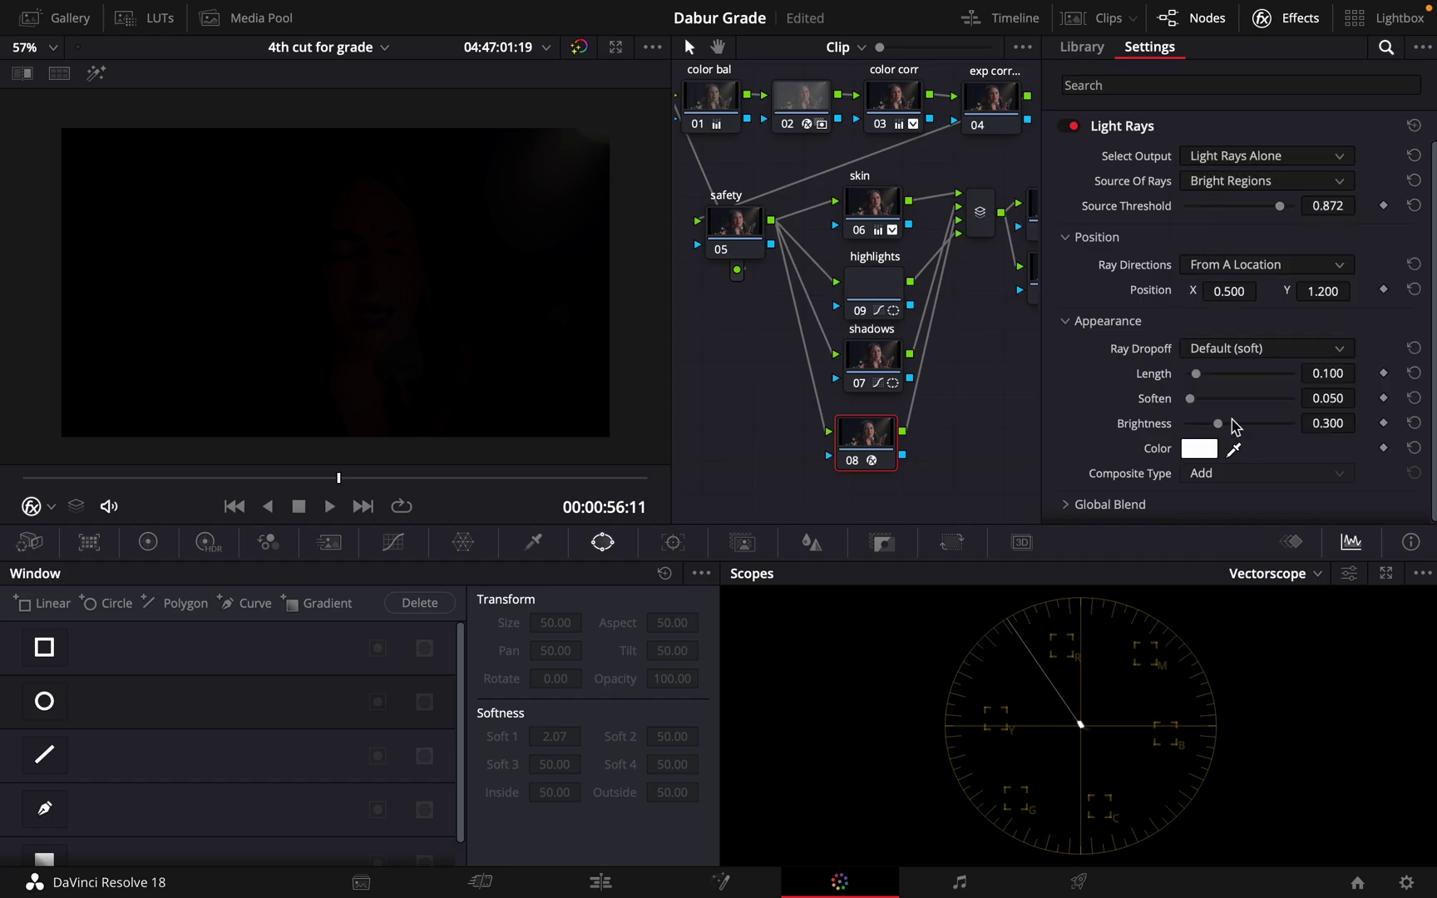
drag(1235, 423, 1264, 423)
drag(1239, 216, 1264, 218)
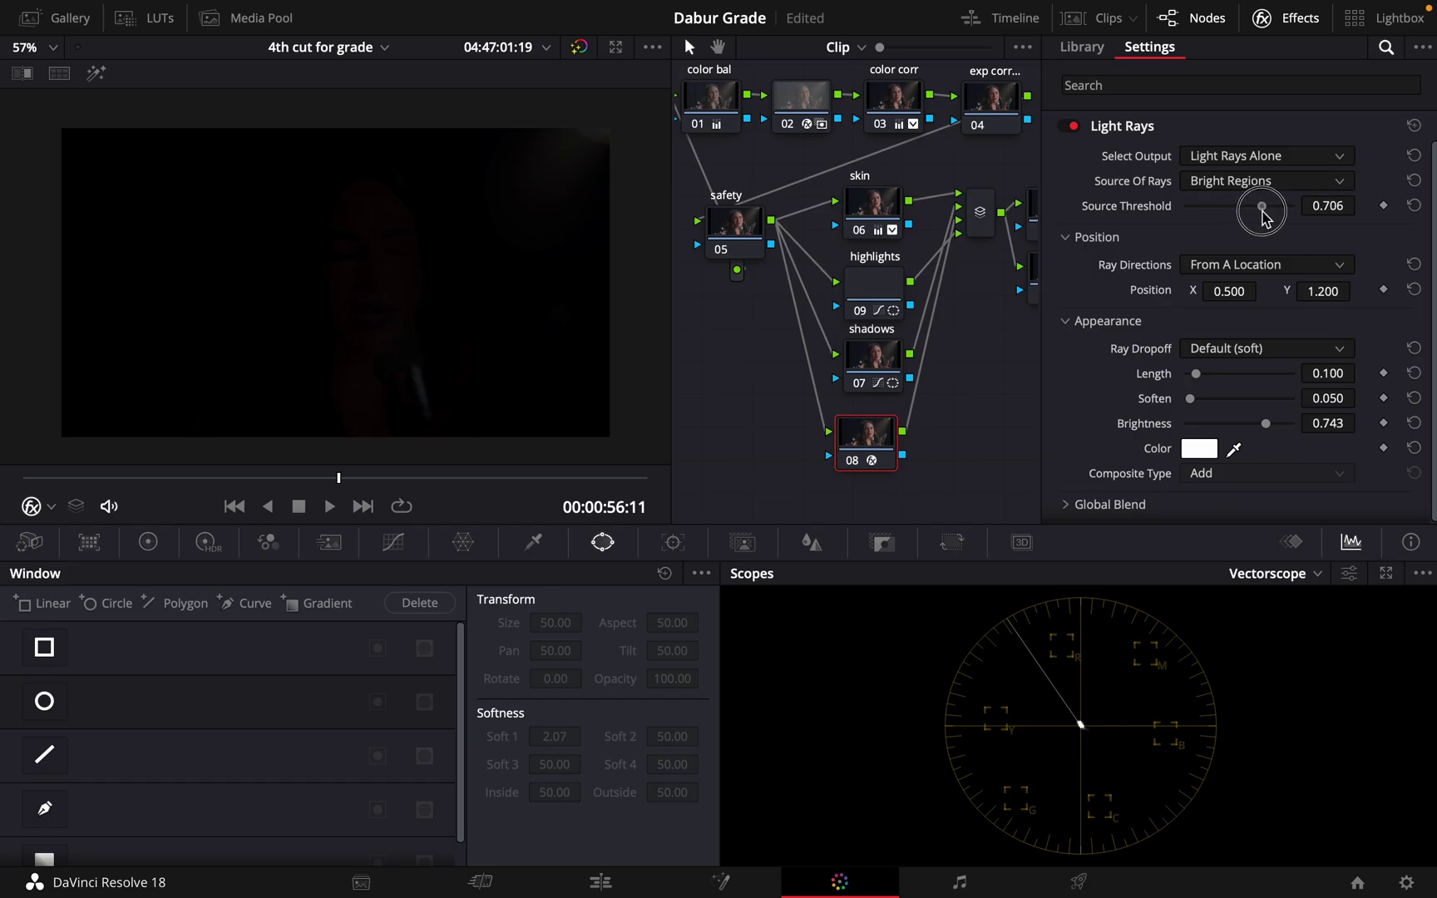
Remove the Light Rays effect from node 08 and look through the effects library for another effect.
right_click(903, 438)
click(935, 450)
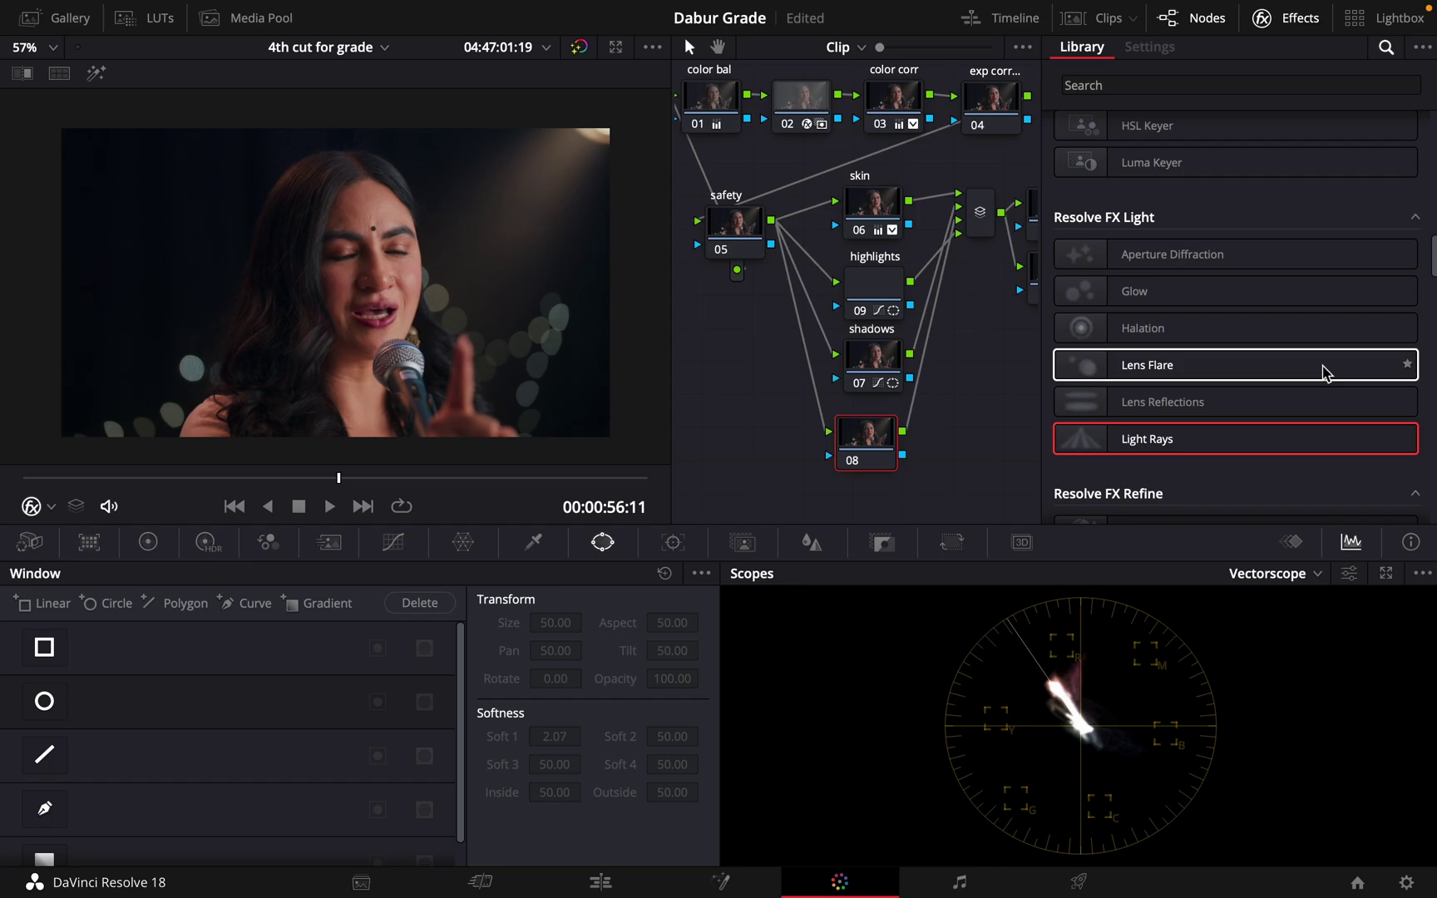
scroll(1325, 371, down, 8)
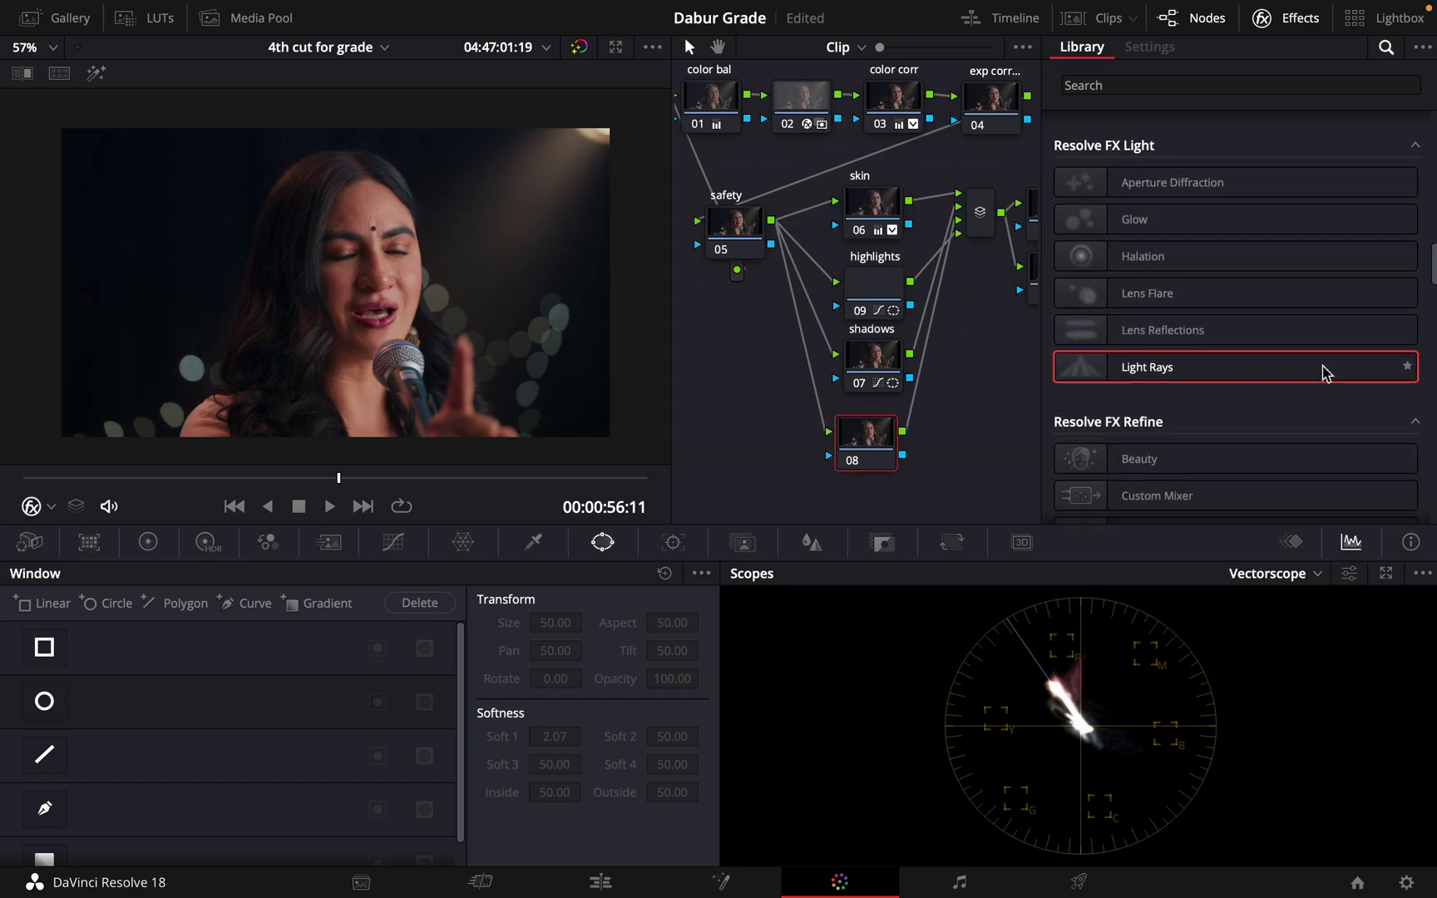
scroll(1325, 371, down, 15)
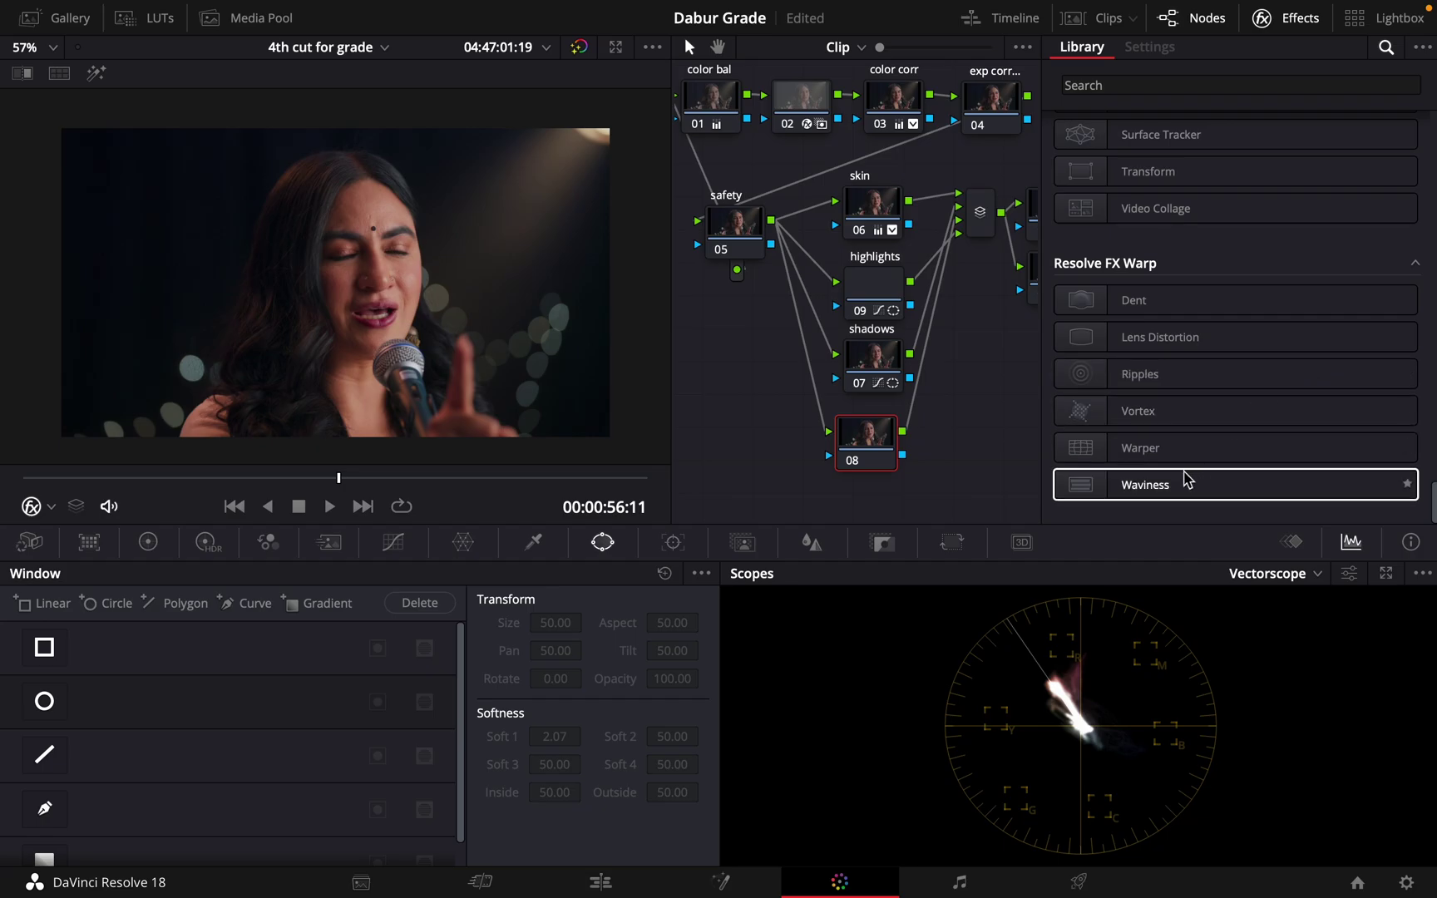
scroll(1168, 478, up, 1)
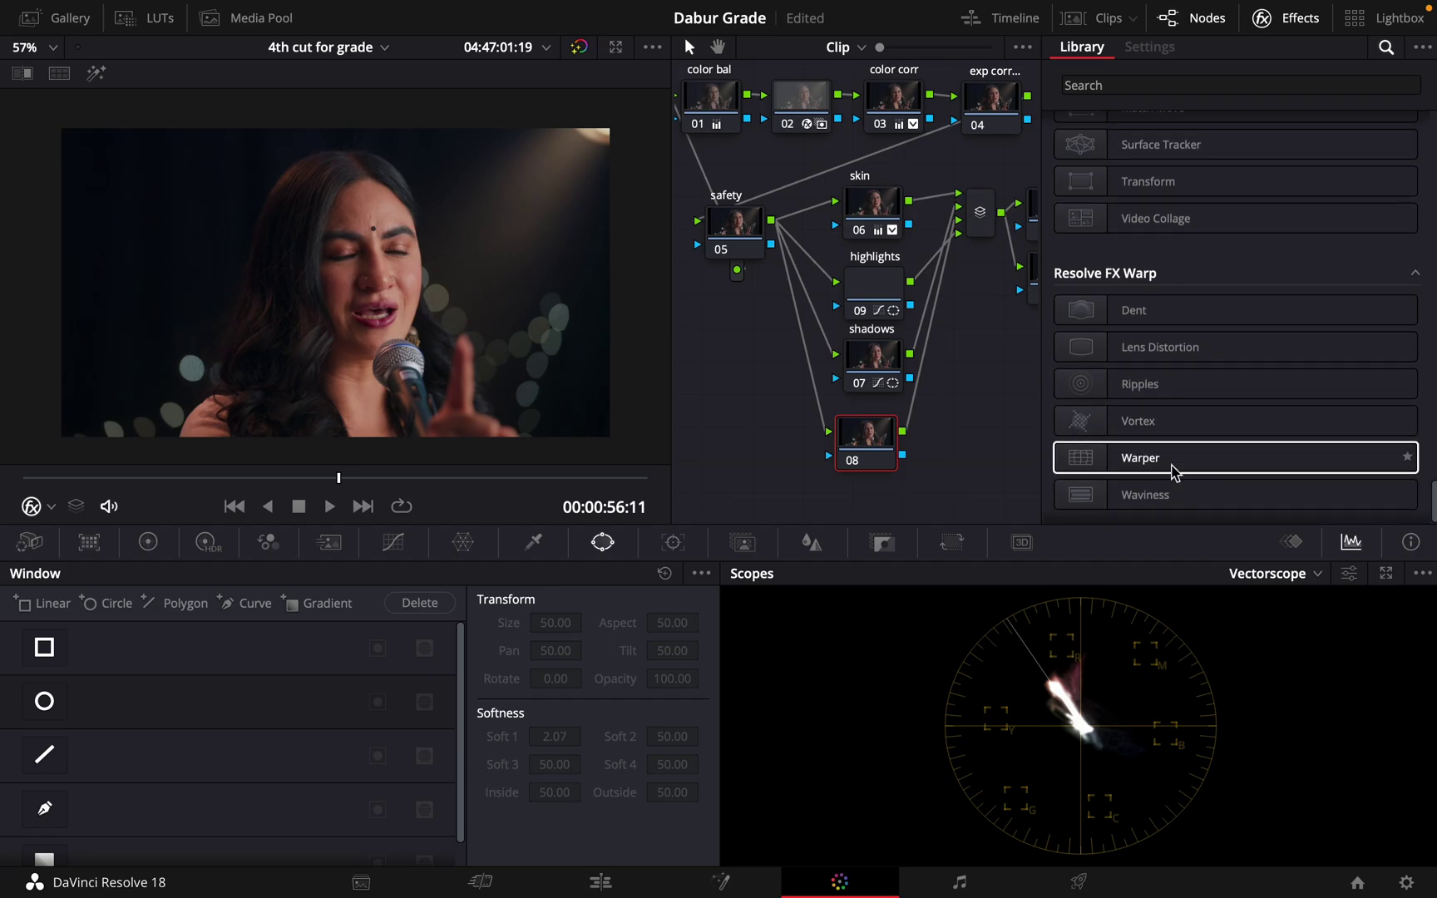
scroll(1158, 466, up, 1)
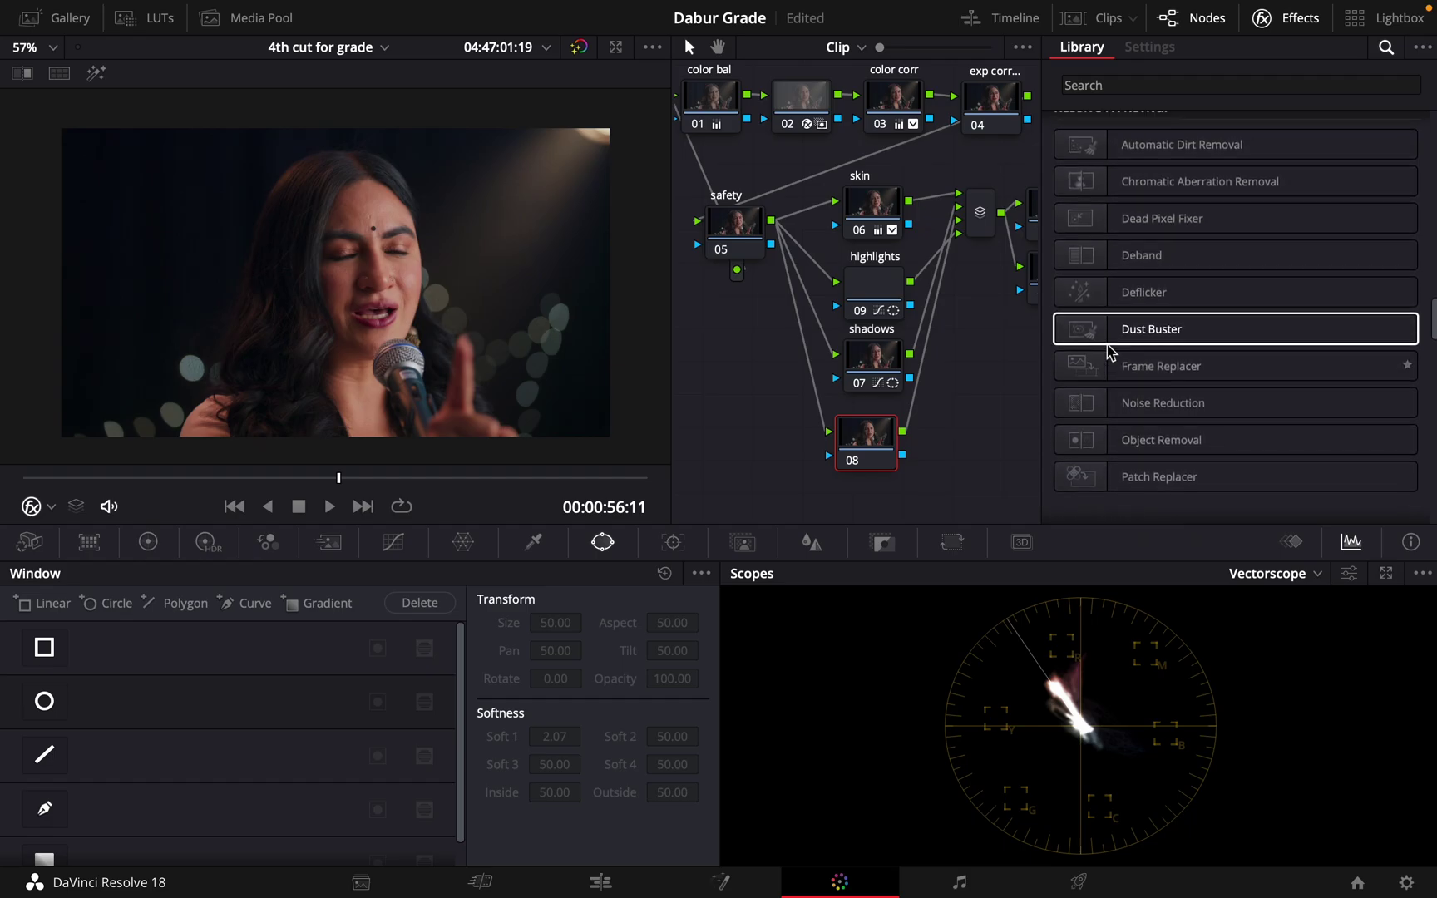
Apply the Custom Mixer effect to node 08 and set its Mix Mode to Combine.
scroll(1108, 351, up, 5)
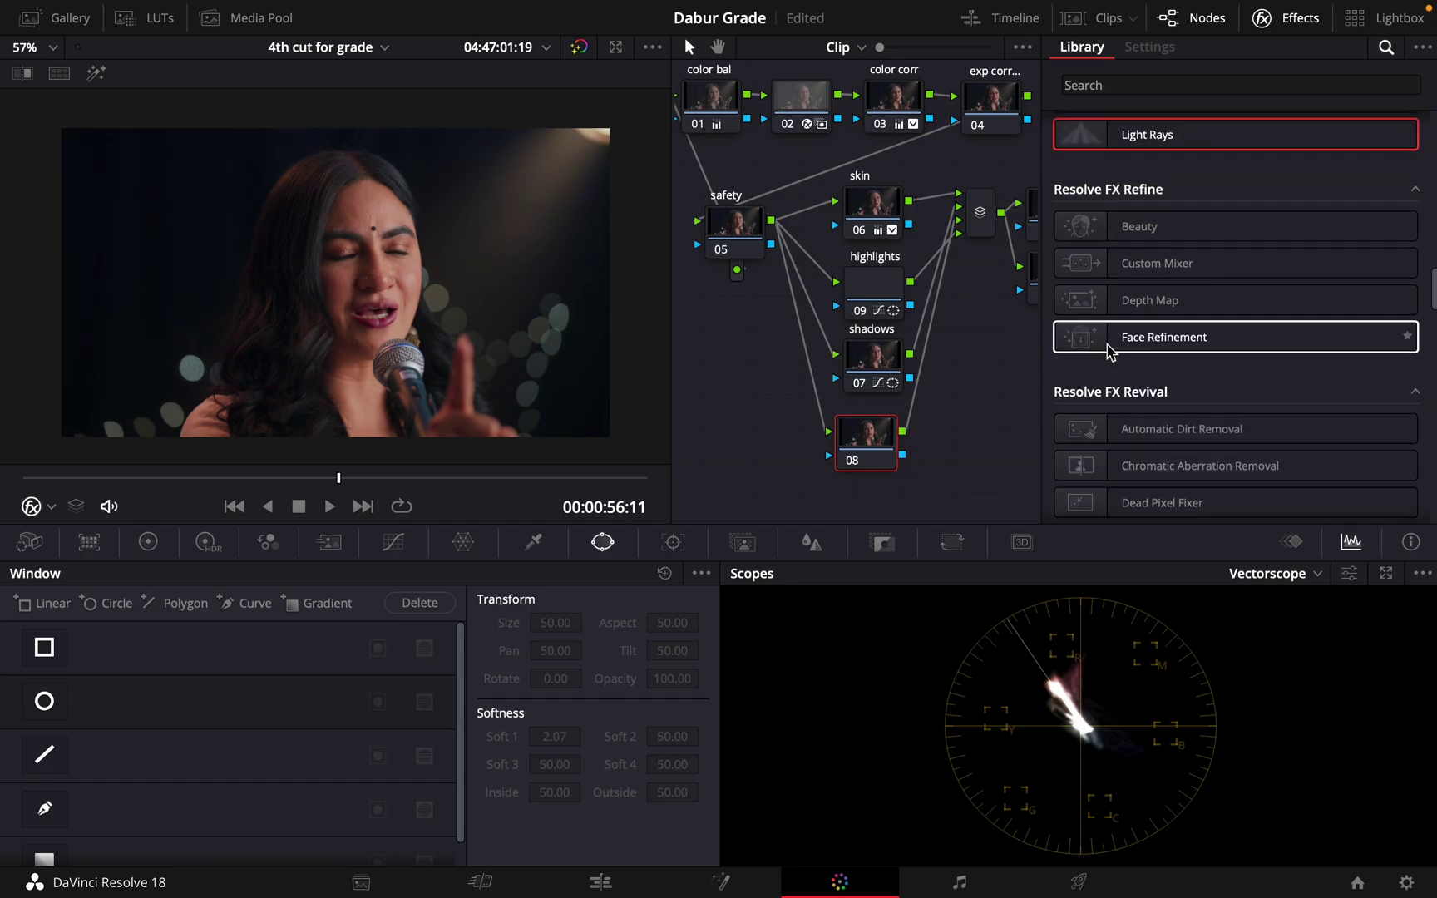
scroll(1109, 351, up, 3)
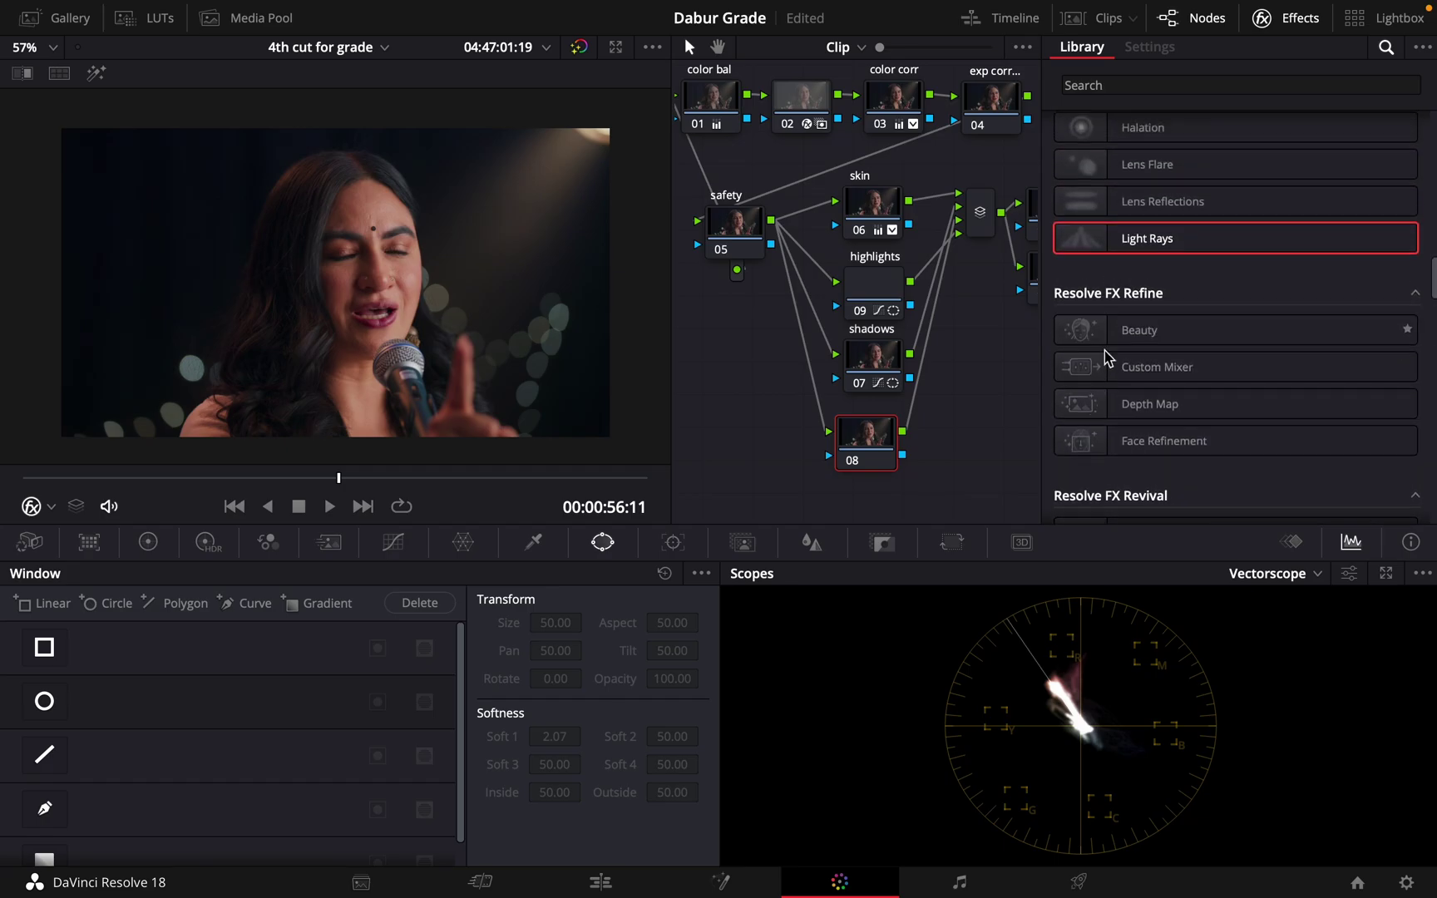
scroll(1094, 370, up, 1)
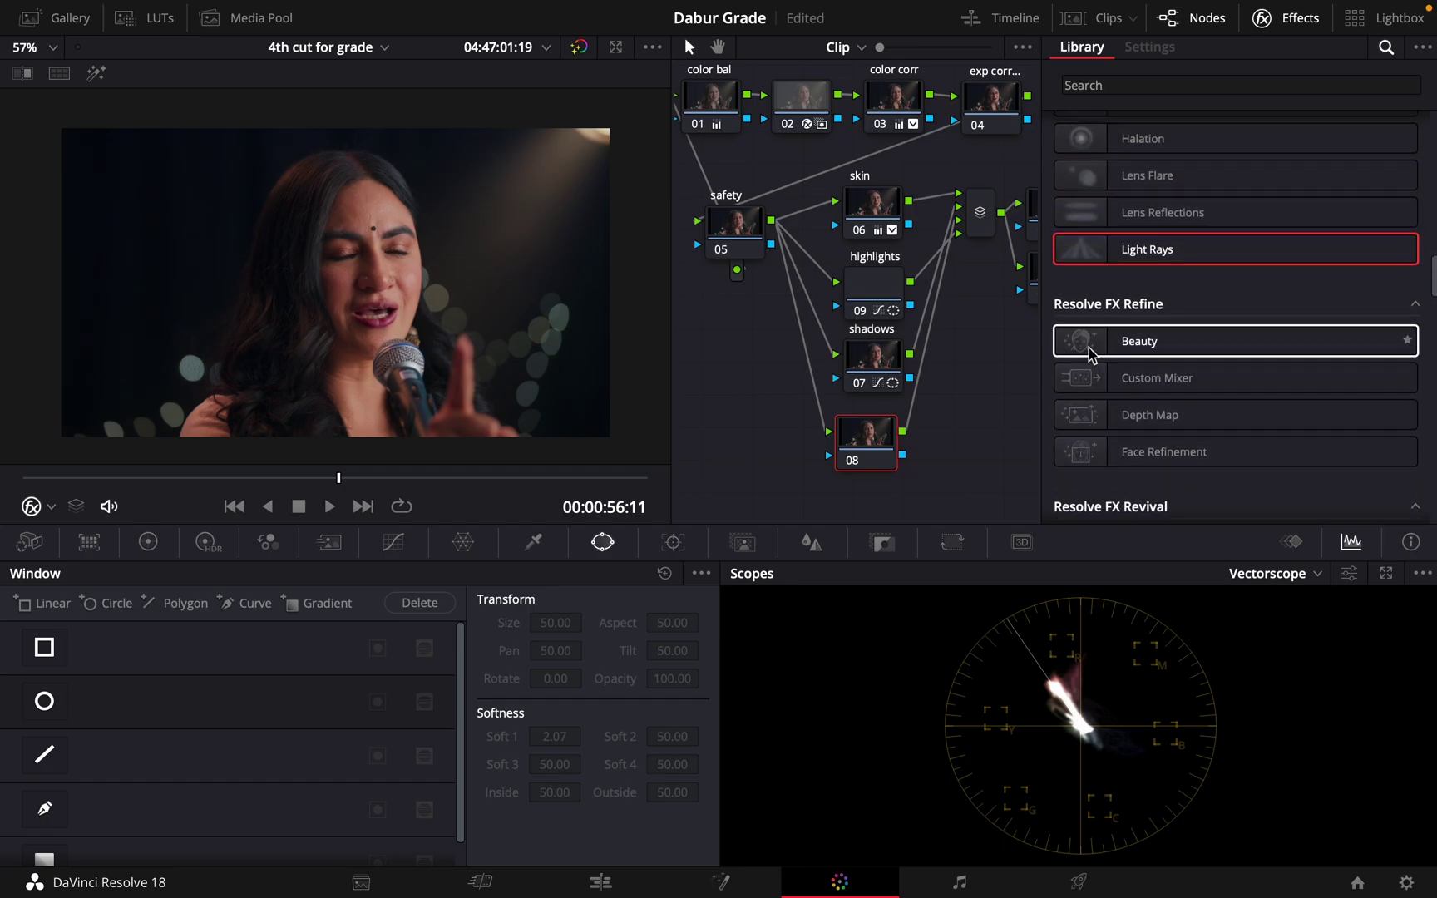
drag(1075, 385, 868, 447)
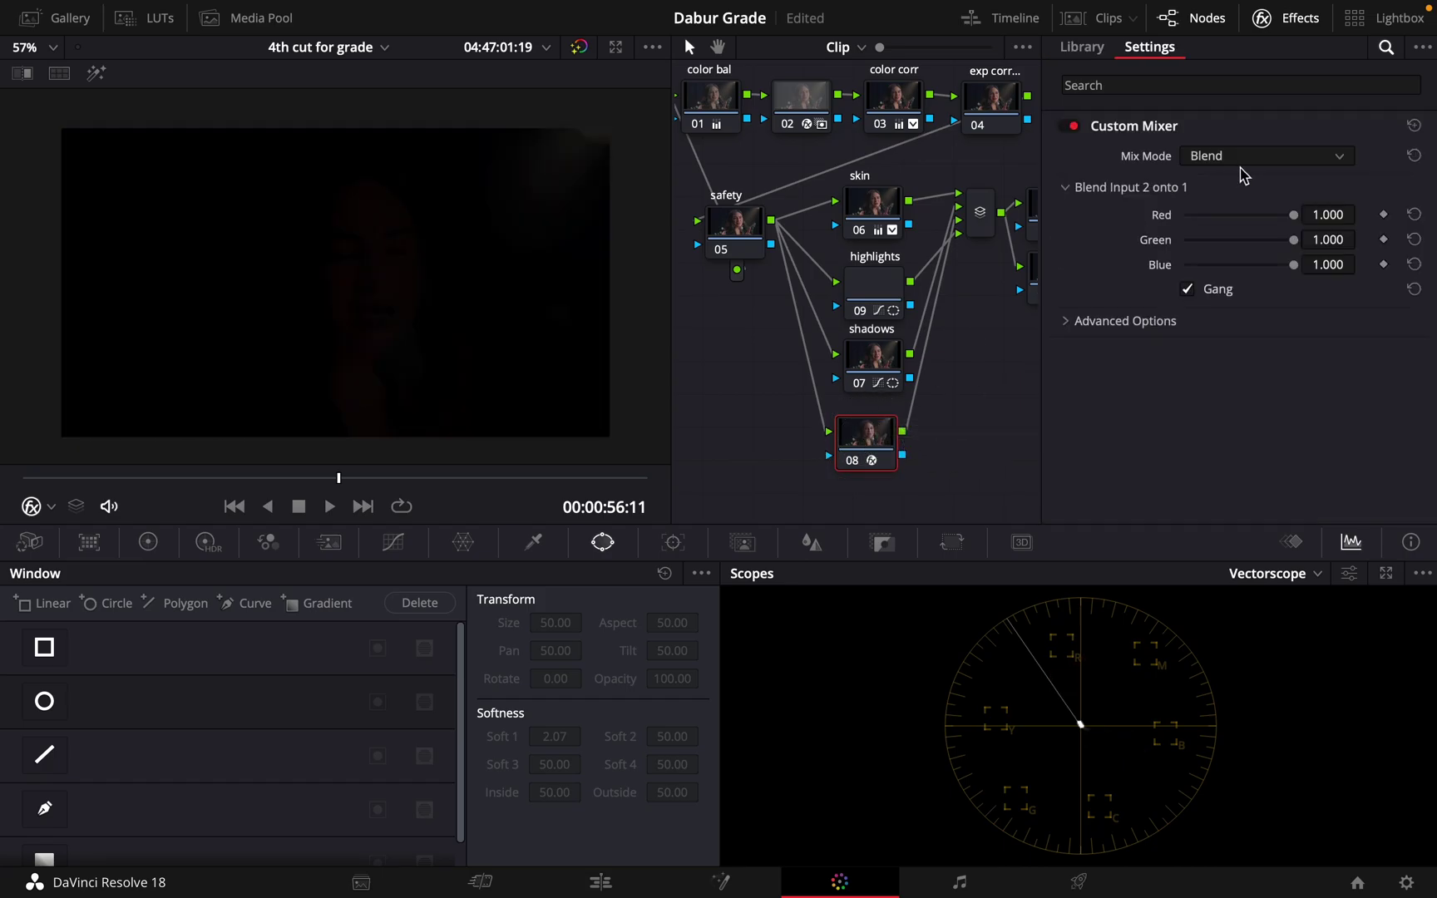
click(1219, 158)
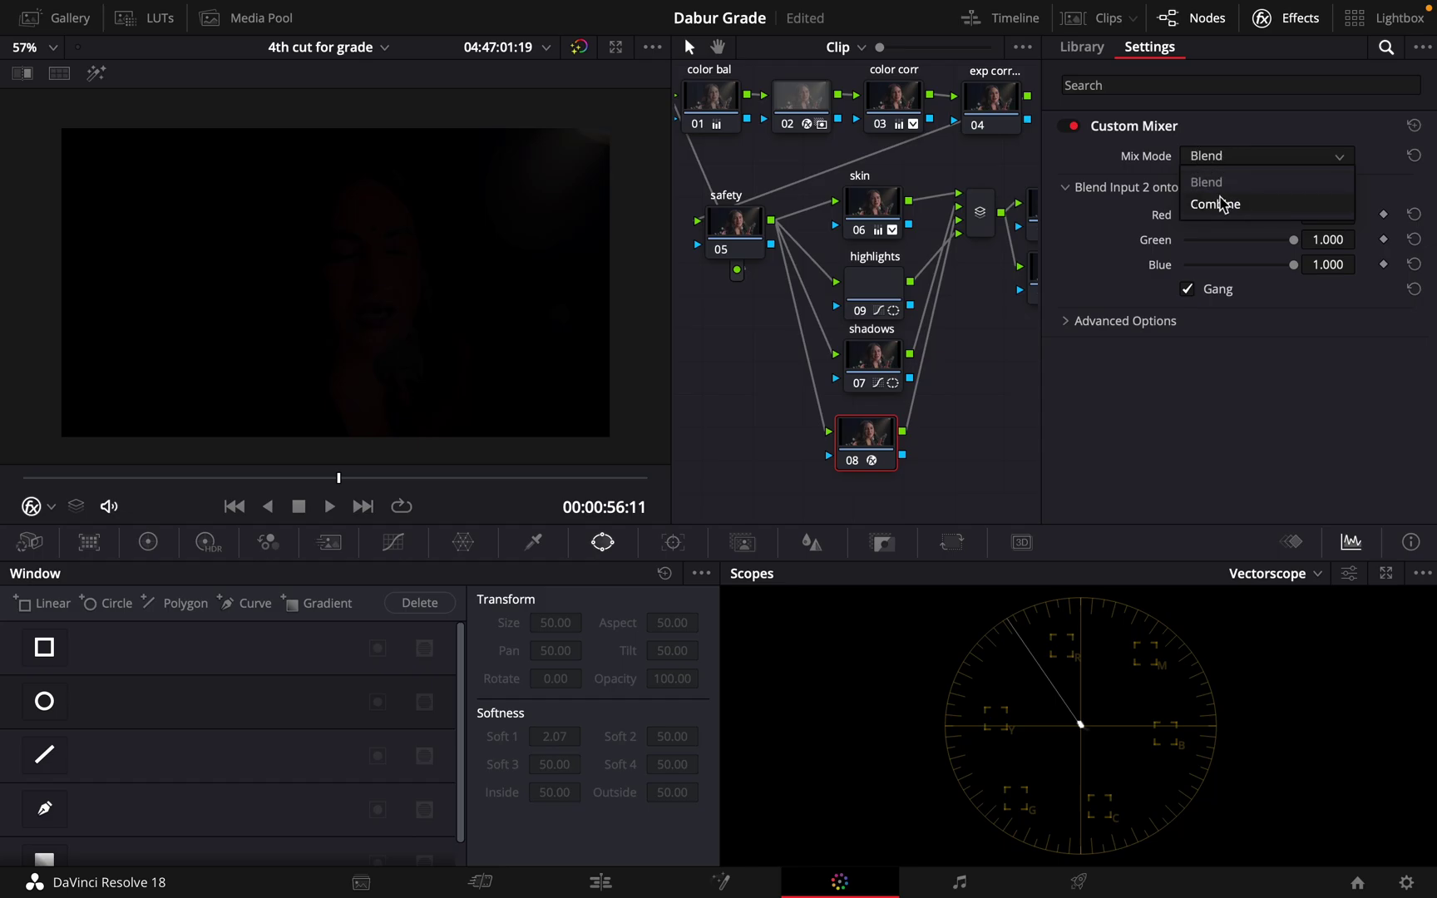
click(1221, 202)
Lower the ganged Input 1 Contribution to 0.761 and compare the Blend and Combine mix modes.
mouse_move(1259, 216)
mouse_down()
mouse_move(1216, 216)
mouse_move(1283, 217)
mouse_move(1248, 217)
mouse_up()
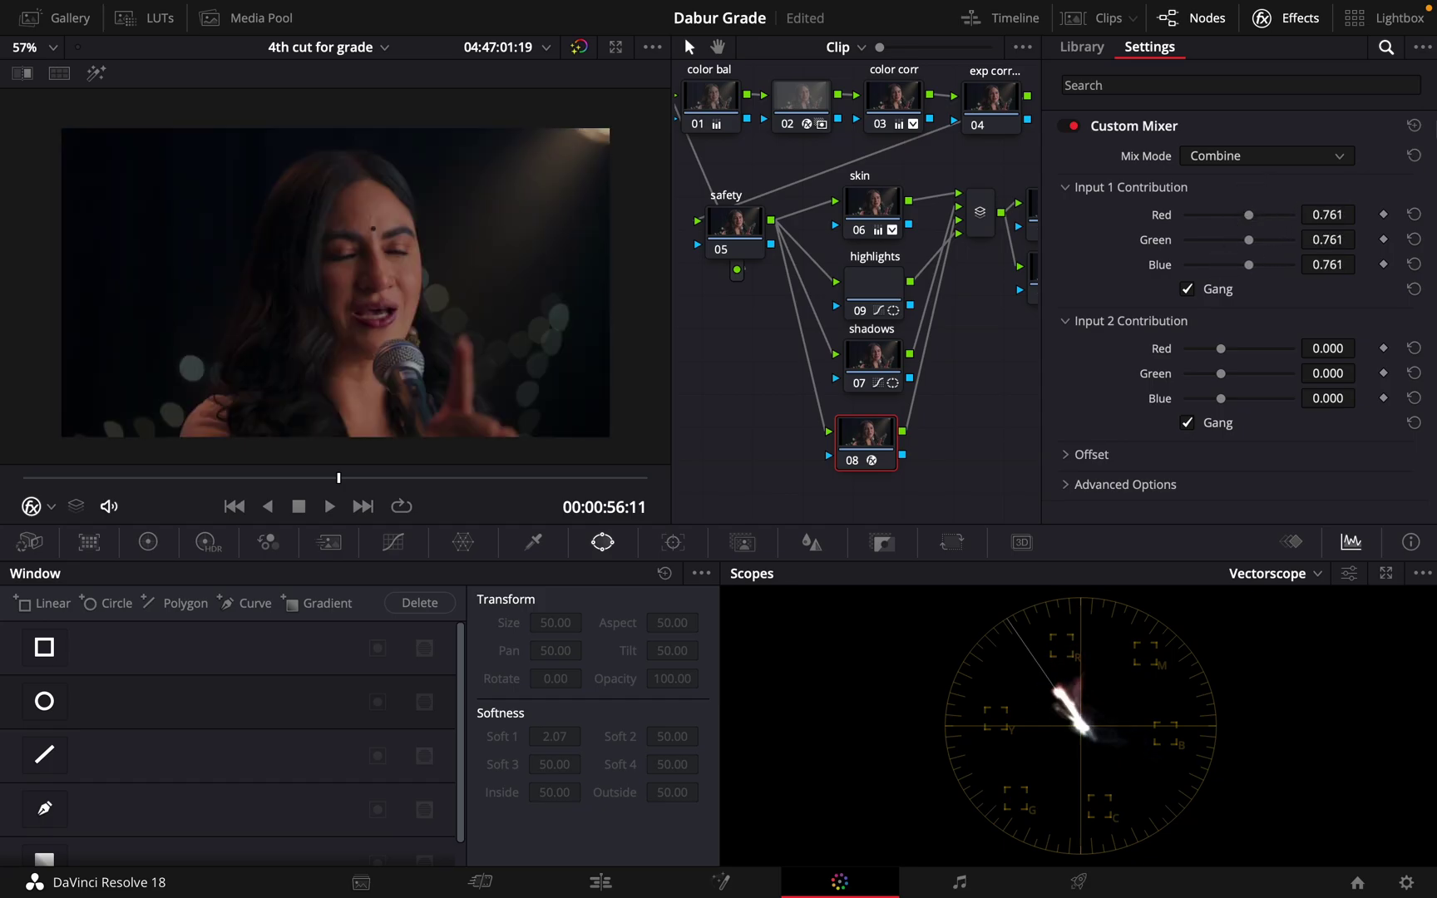
click(1413, 154)
click(1331, 157)
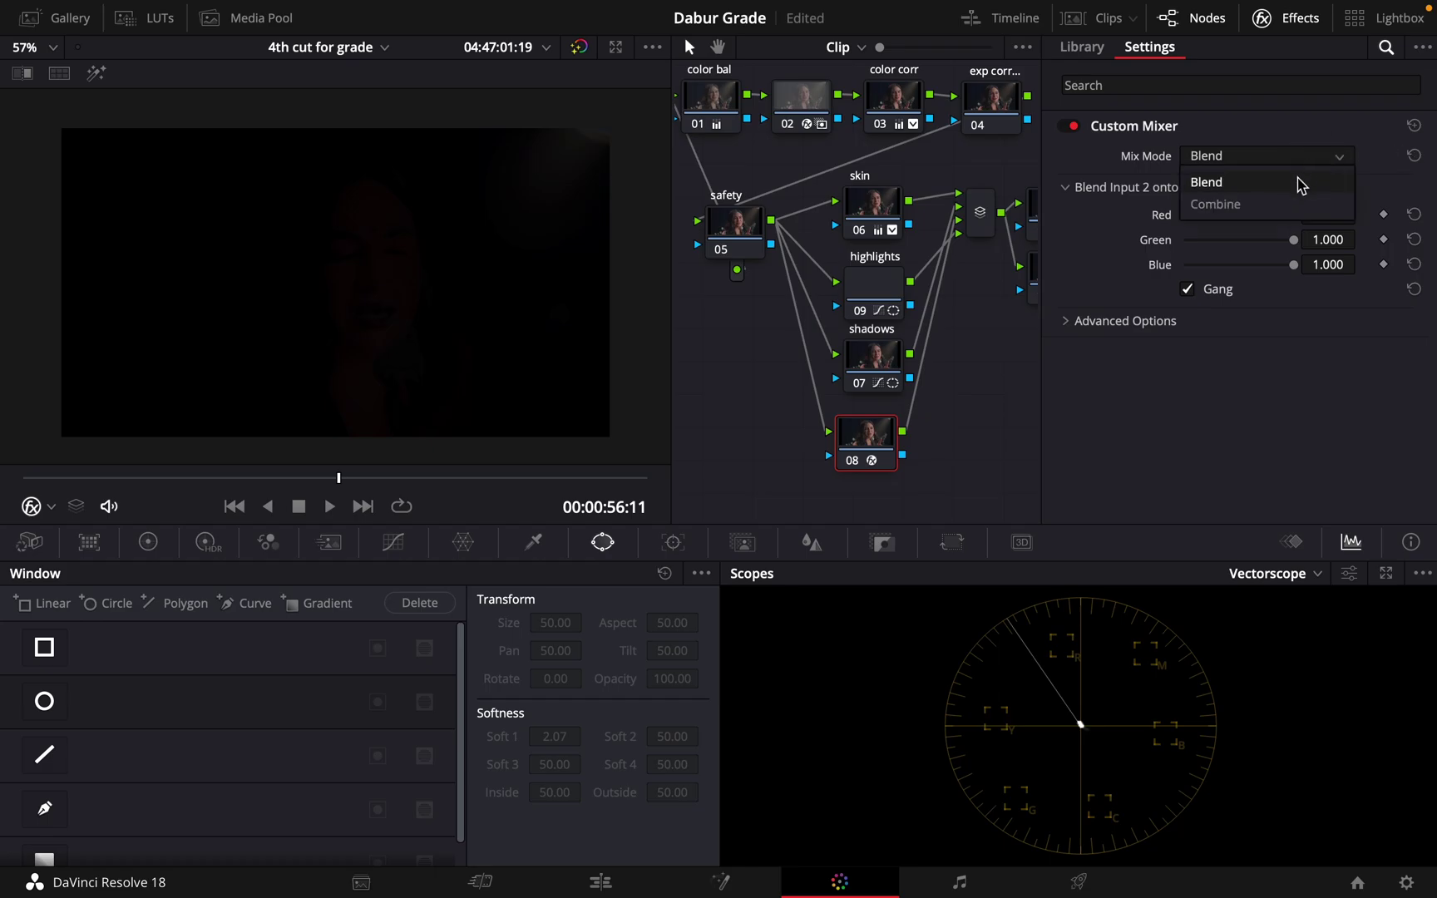
click(1264, 210)
Ungang the Input 1 Contribution and try raising its red, green and blue channels to 2.000.
click(1186, 288)
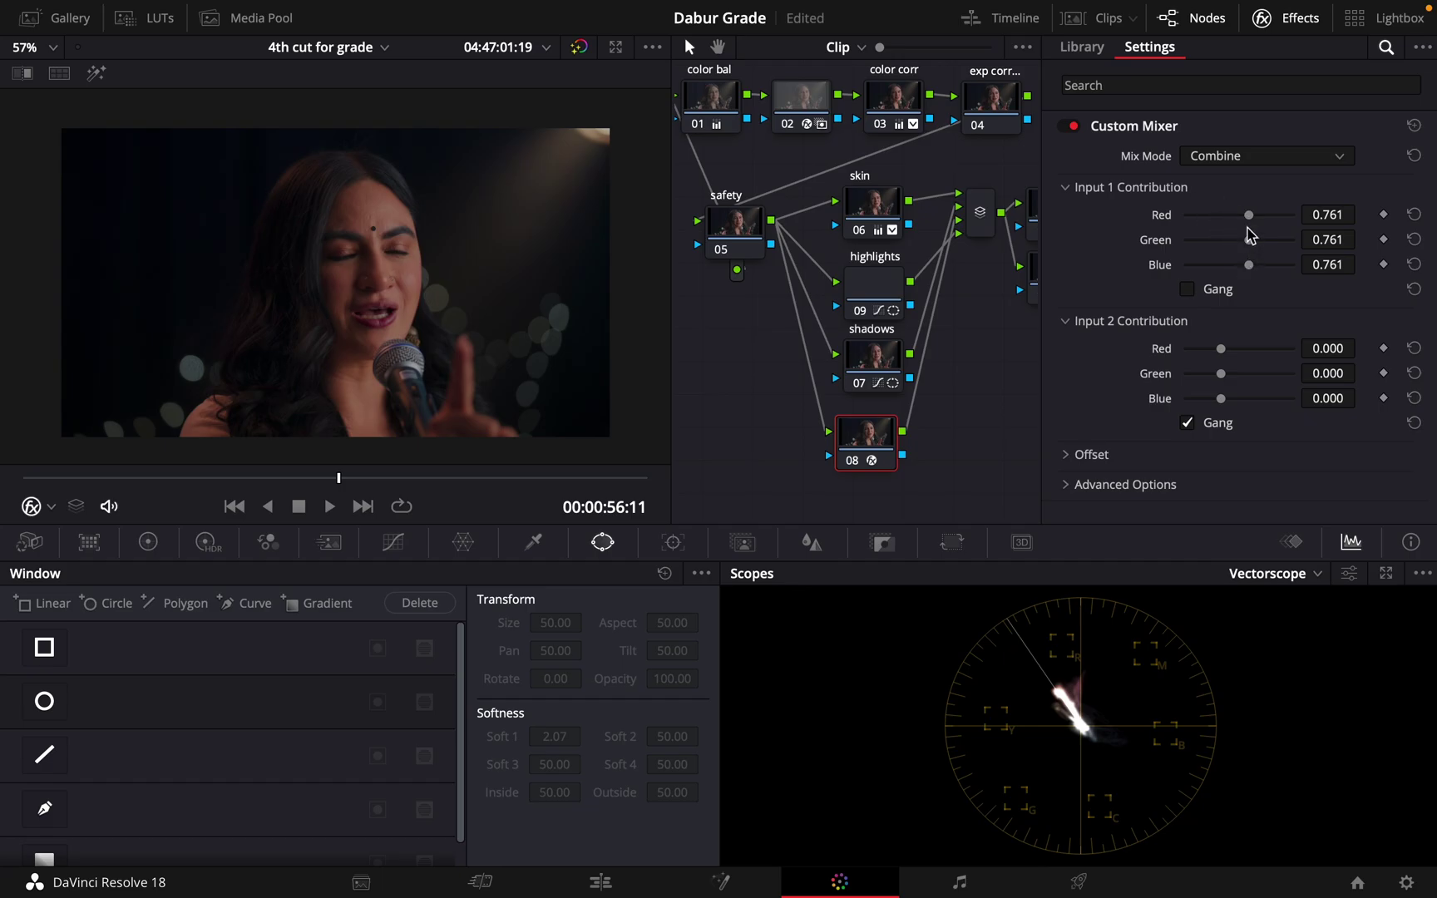
drag(1250, 216, 1263, 250)
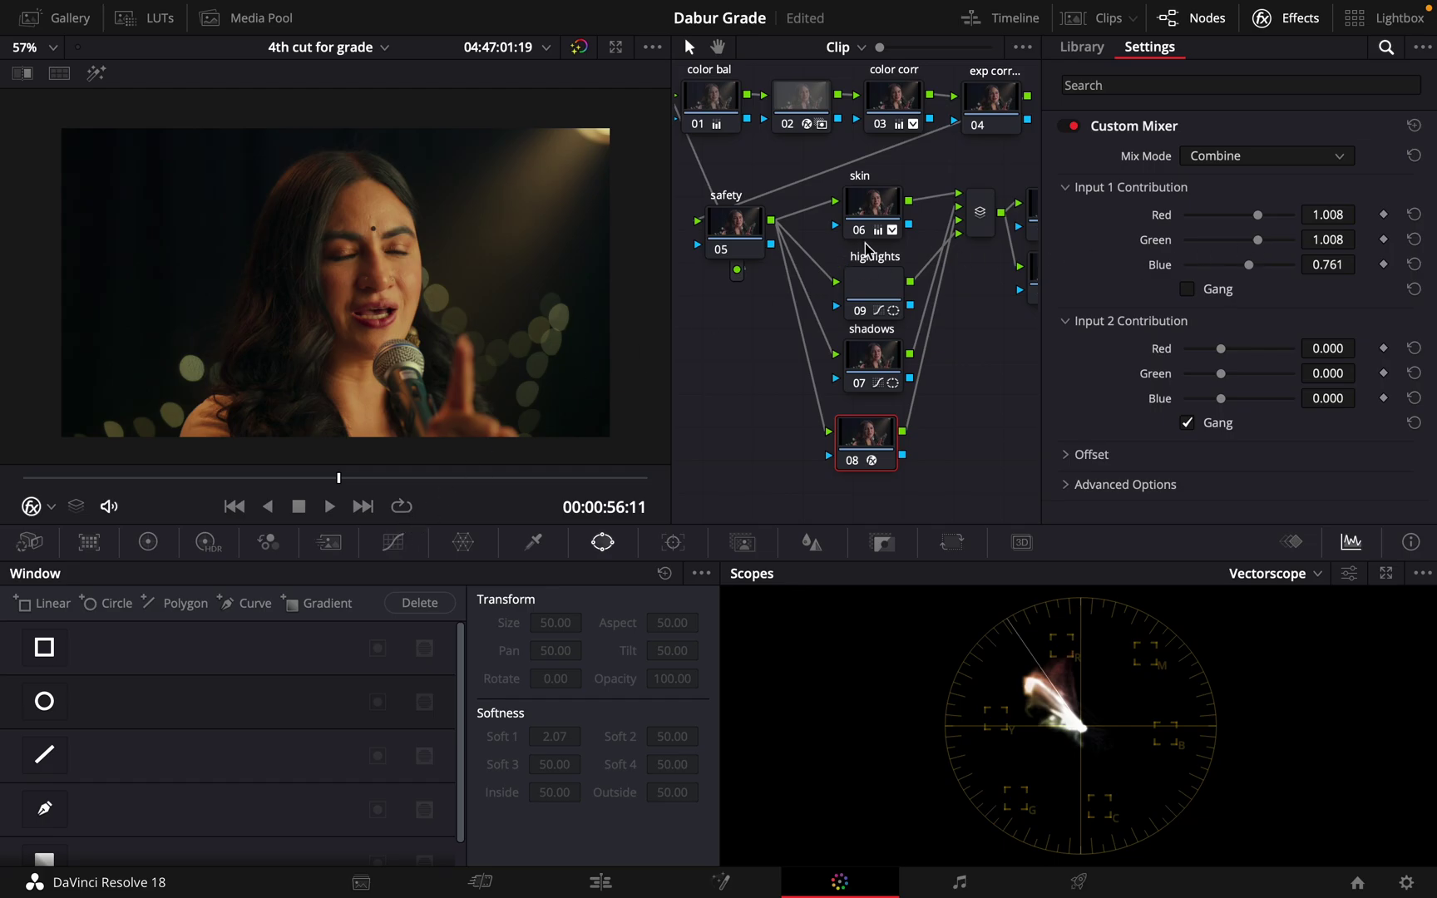
click(210, 478)
drag(334, 478, 365, 479)
mouse_move(1252, 274)
mouse_down()
mouse_move(1224, 268)
mouse_move(1288, 262)
mouse_up()
mouse_move(1258, 240)
mouse_down()
mouse_move(1249, 246)
mouse_move(1297, 241)
mouse_move(1305, 218)
mouse_up()
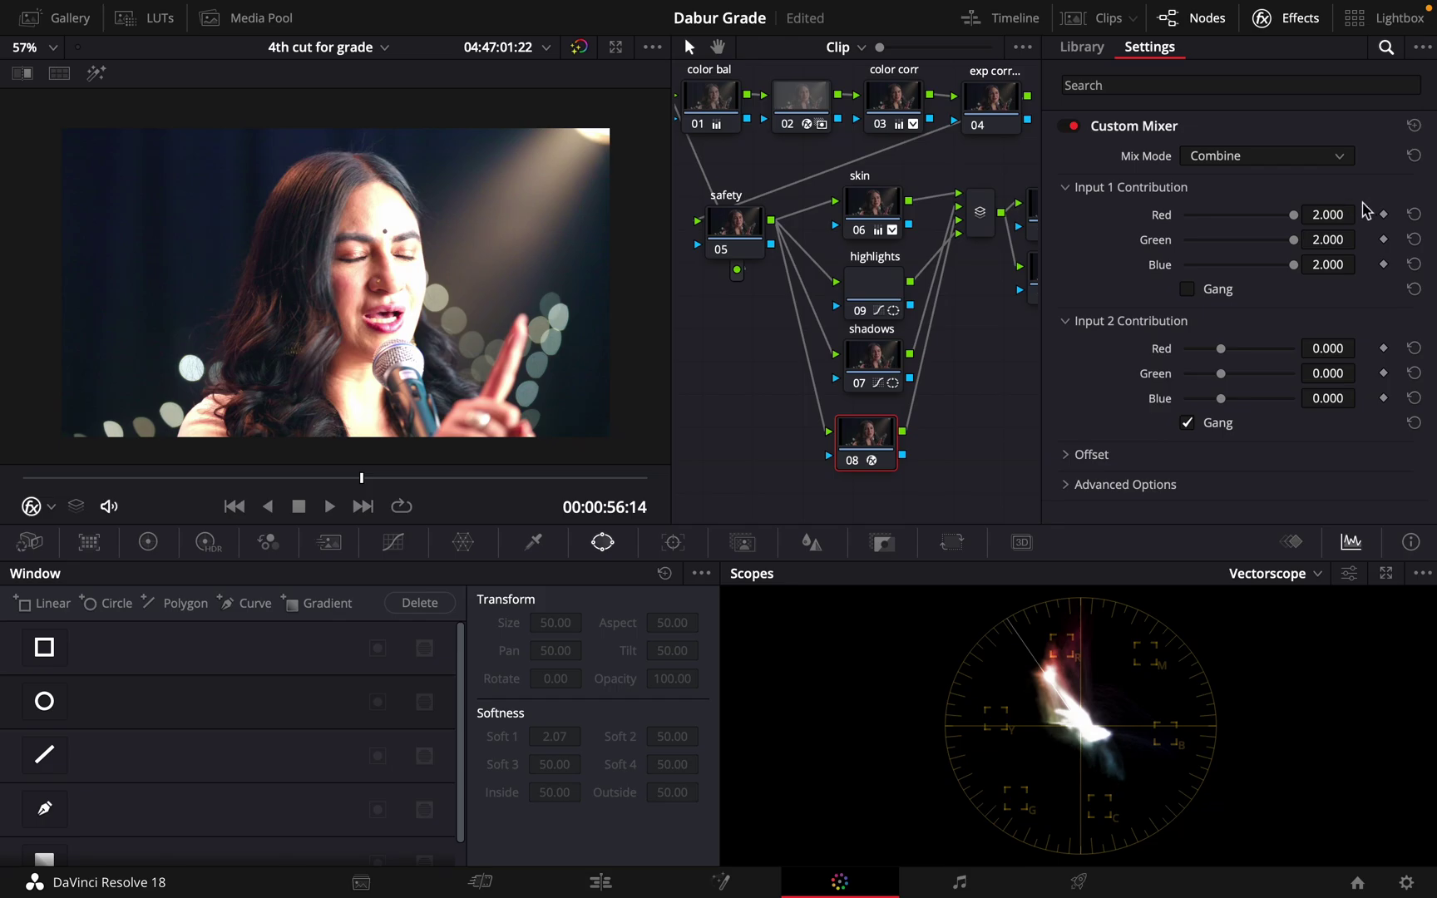
Reset the Input 1 channels, try red at 1.037 and green at 1.064, and check an earlier frame.
click(1414, 214)
click(1413, 240)
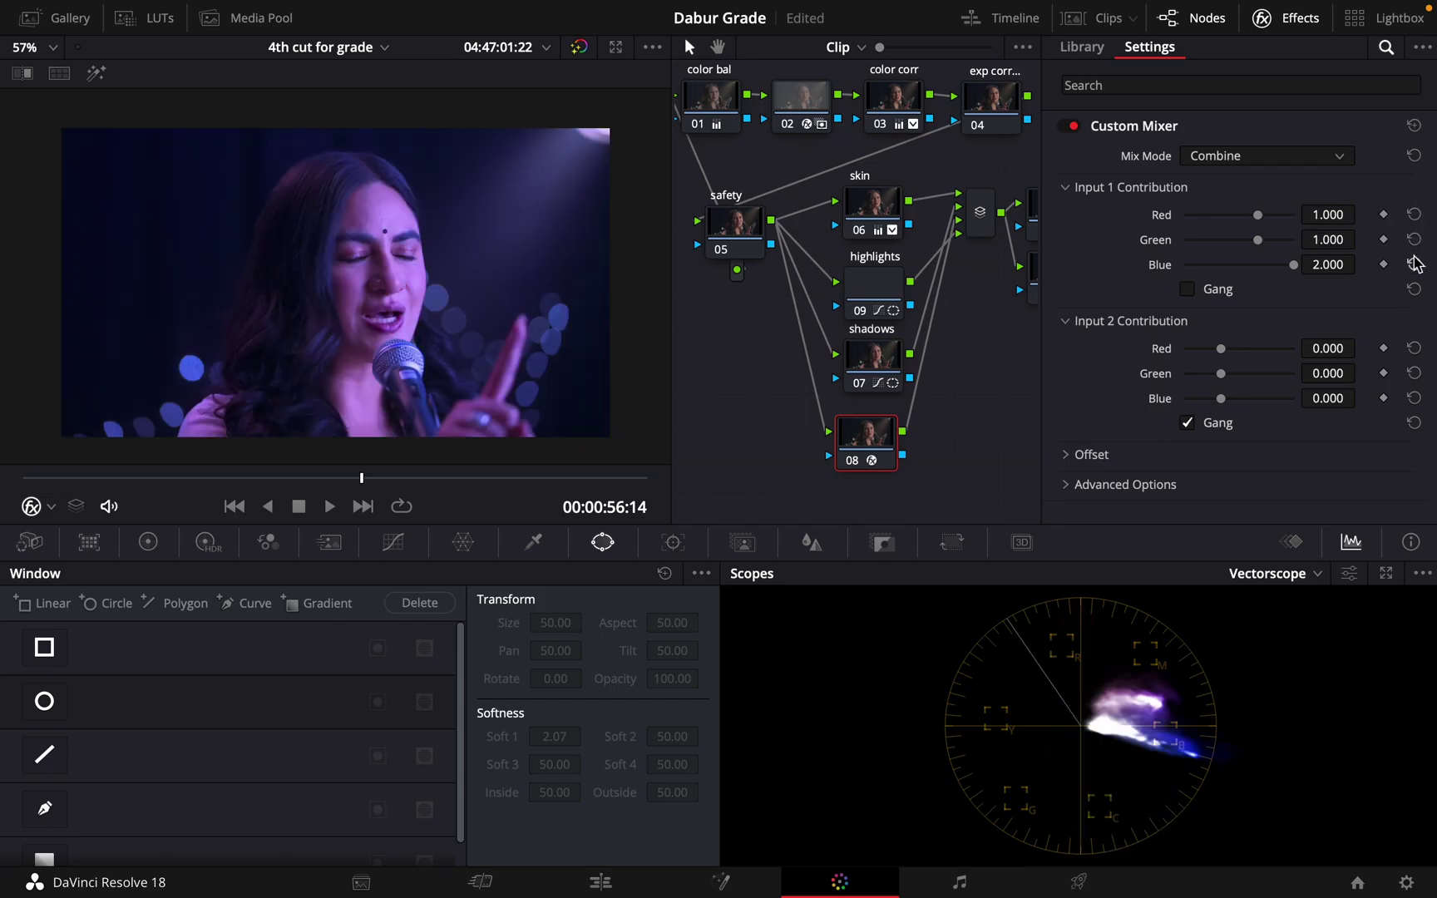
click(1414, 265)
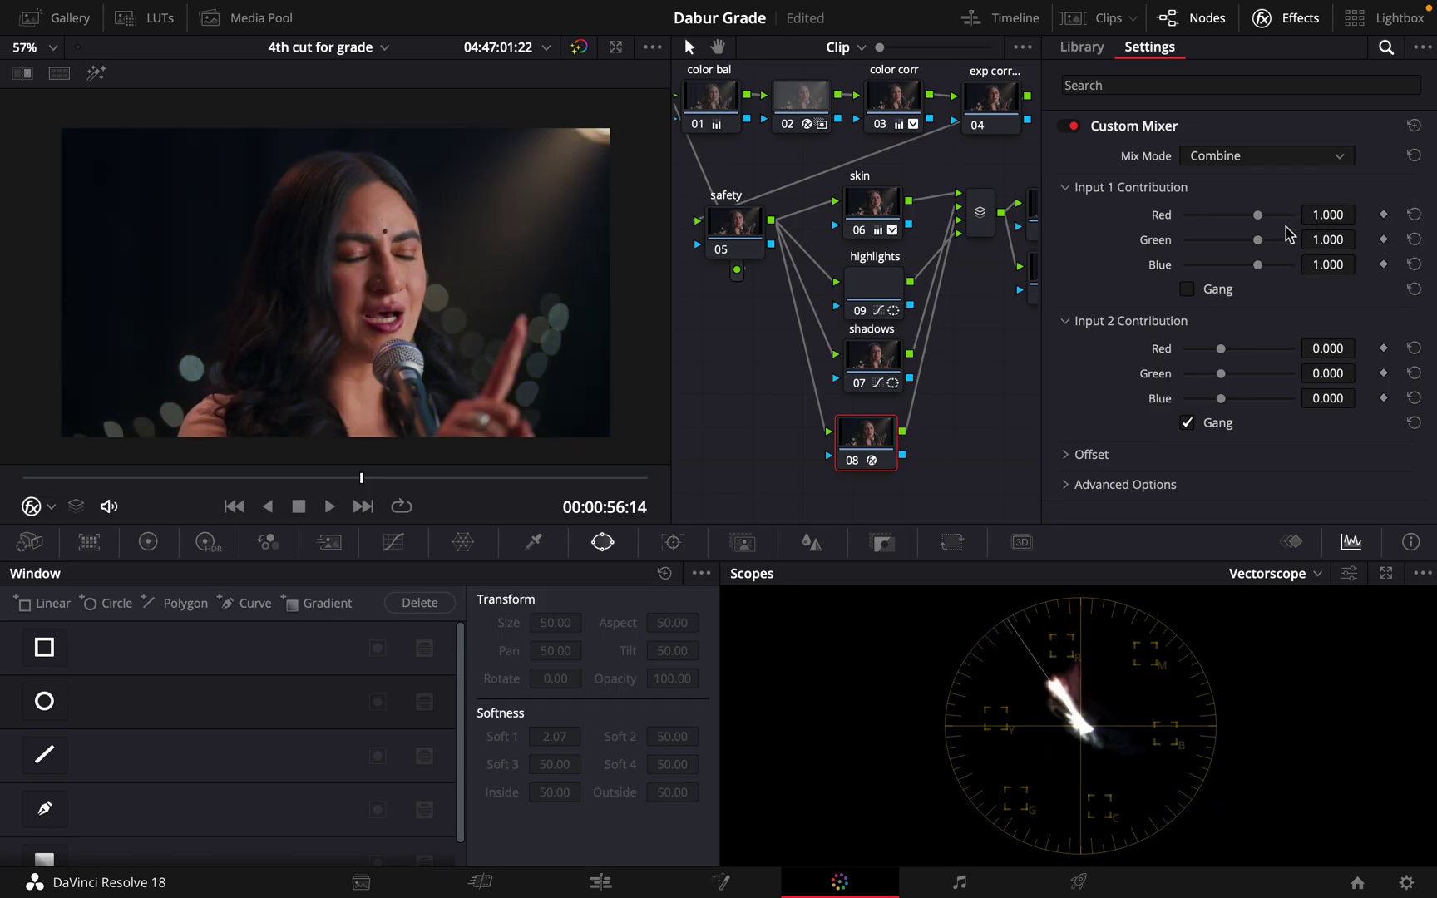
drag(215, 475, 250, 476)
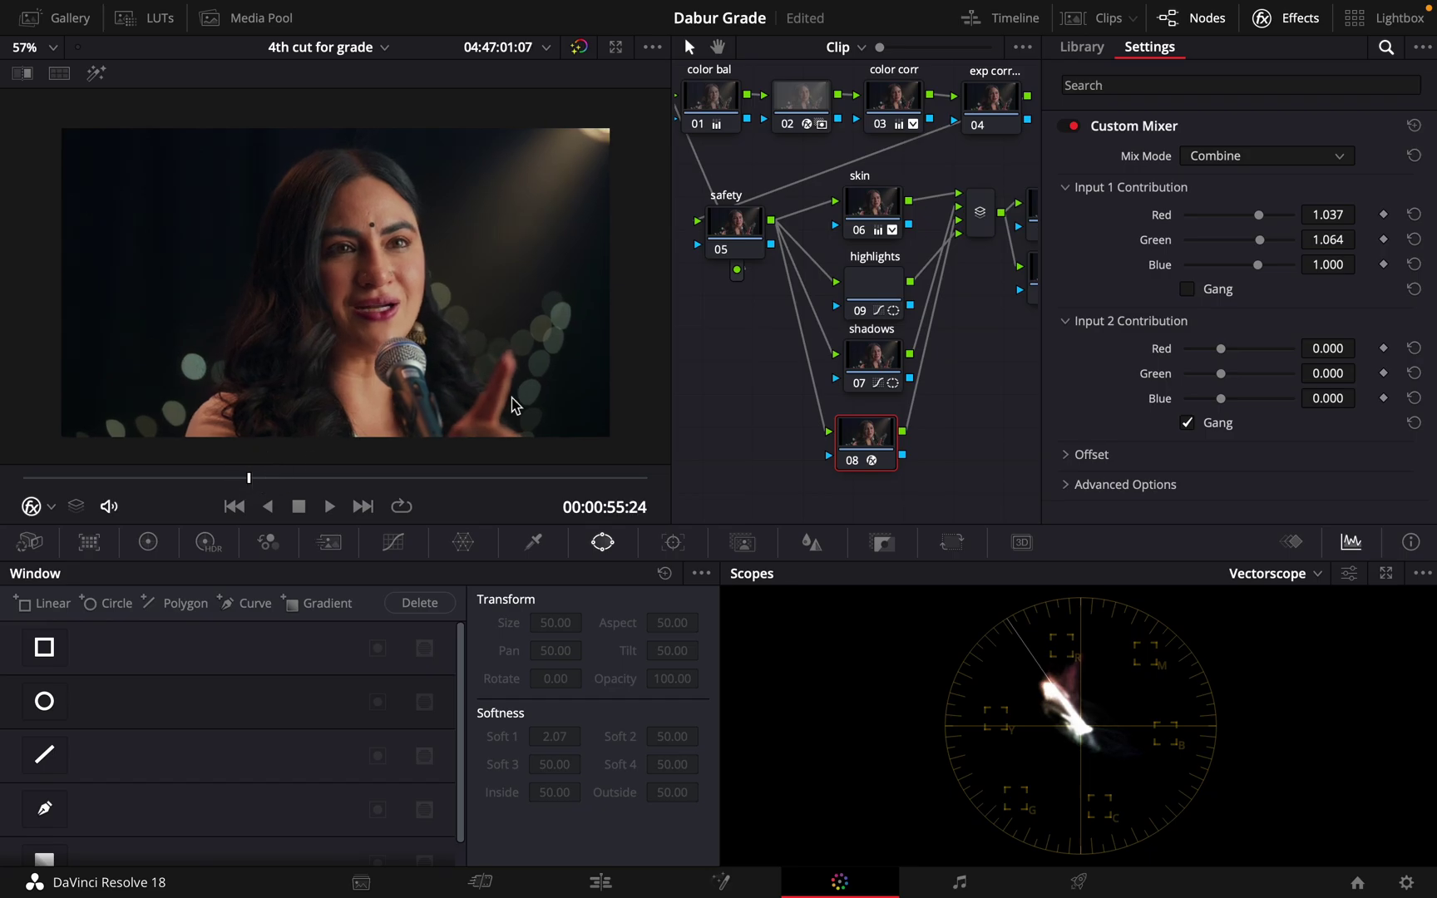
Toggle node 08 off and on to compare the close-up with and without the Custom Mixer.
click(854, 463)
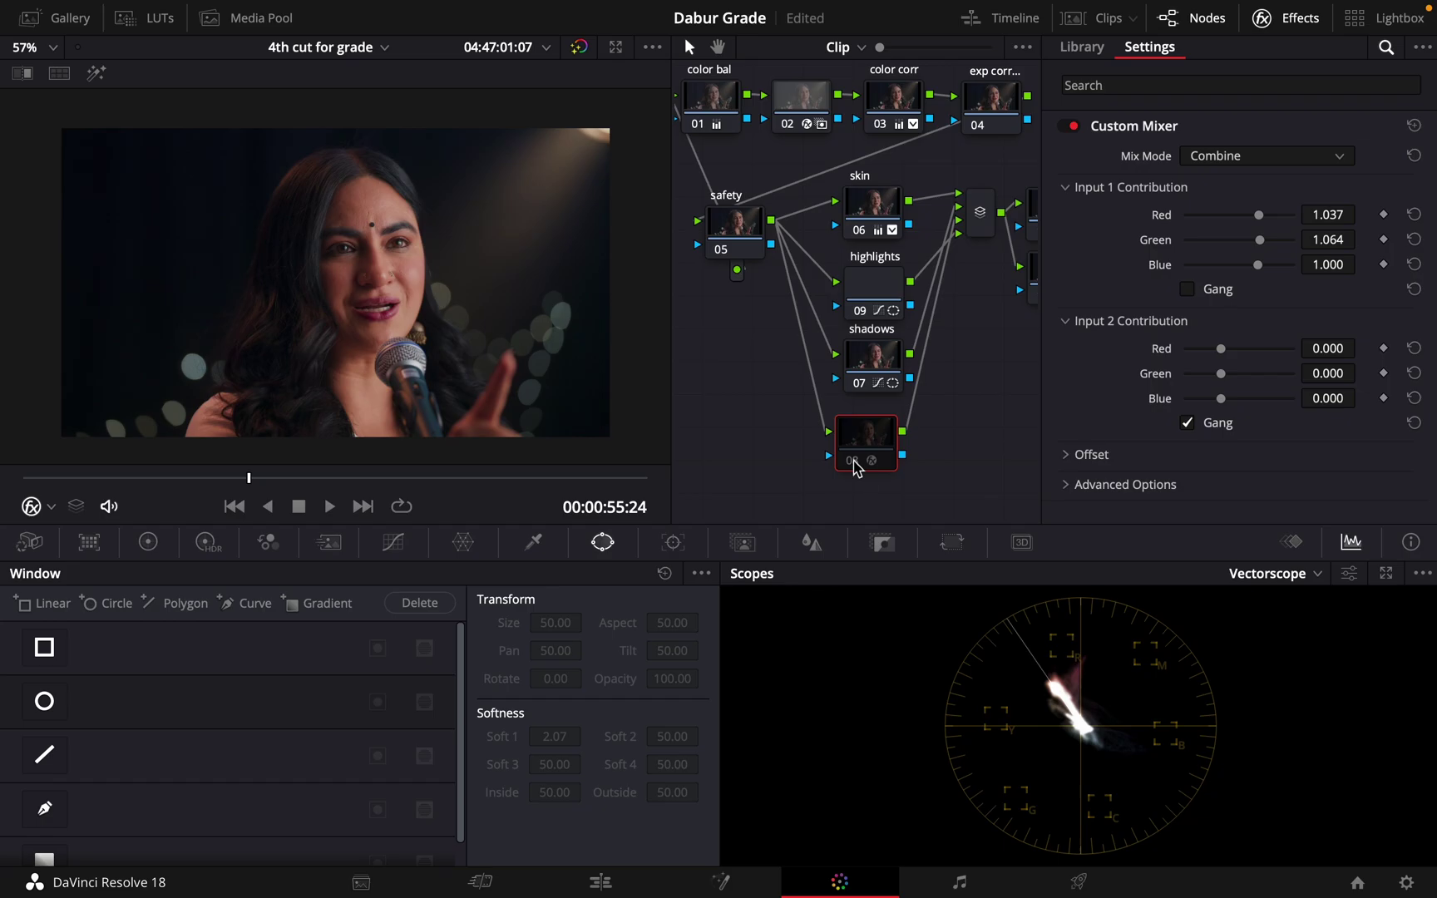
click(854, 463)
click(853, 463)
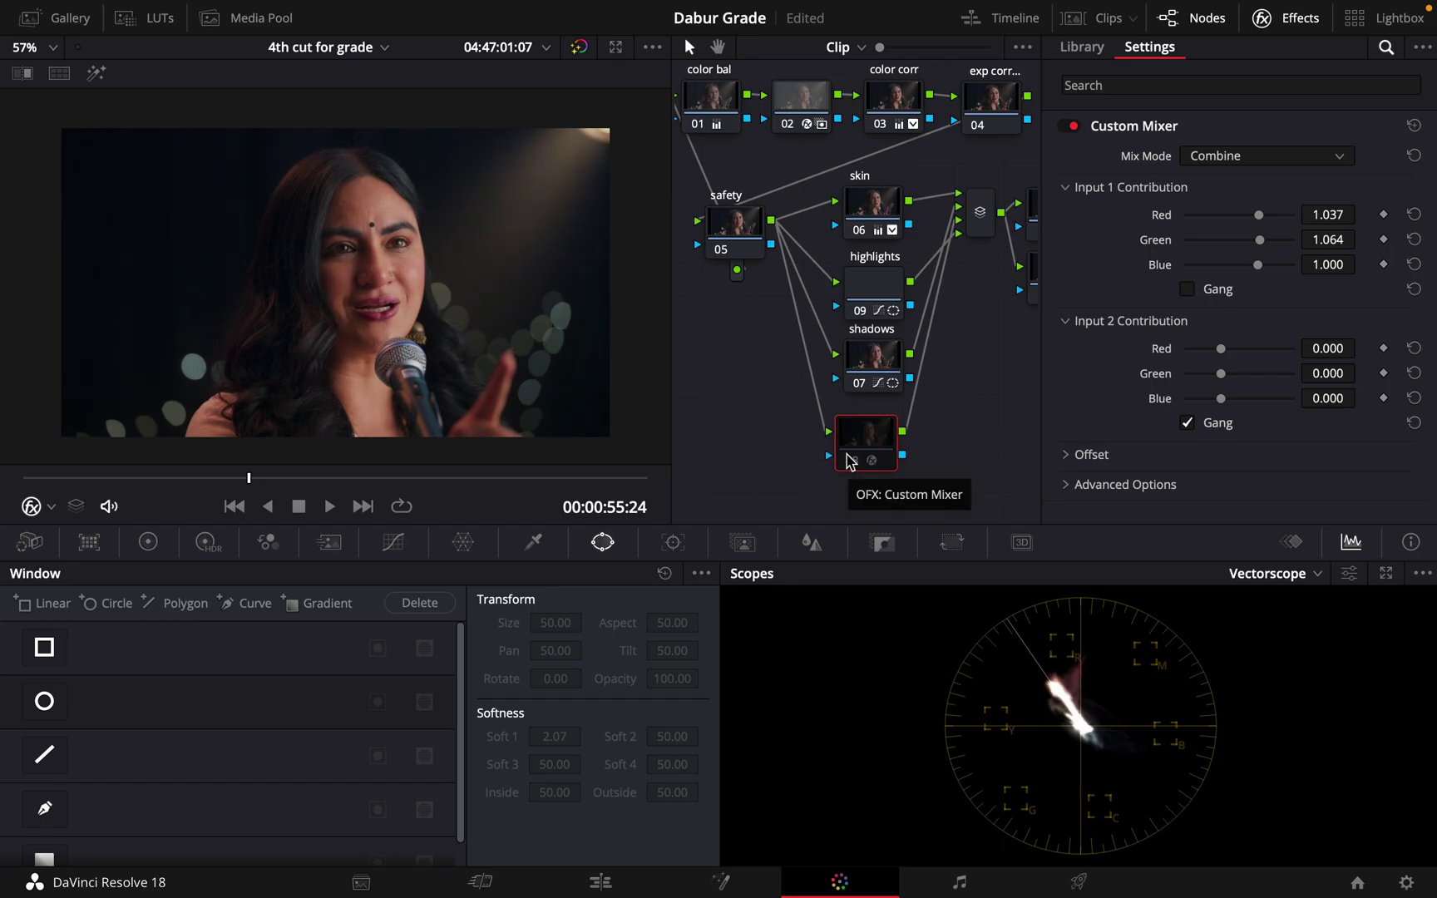
click(853, 463)
click(849, 462)
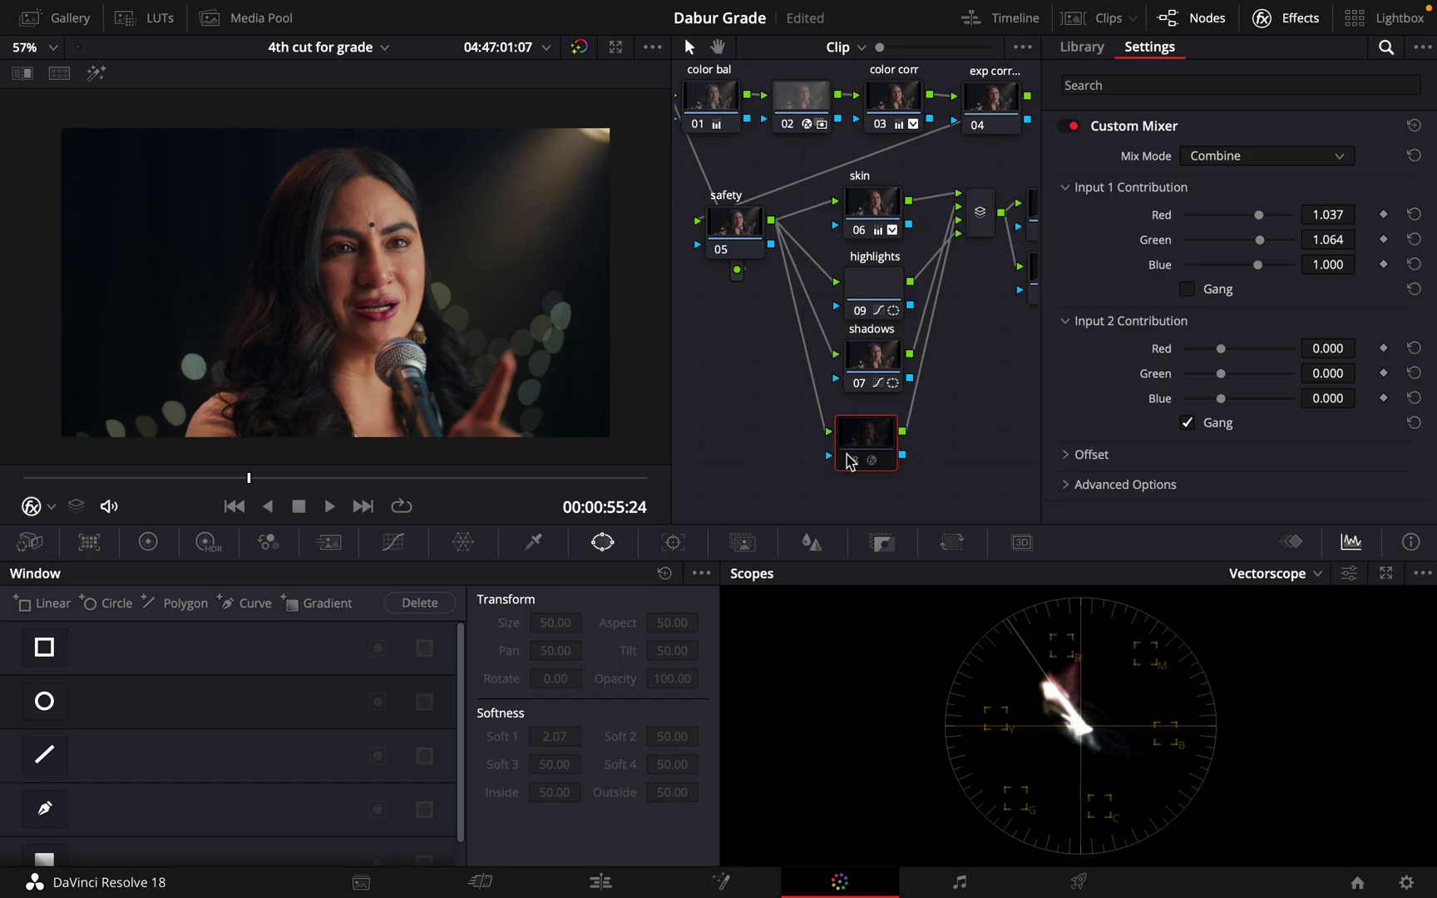
click(850, 462)
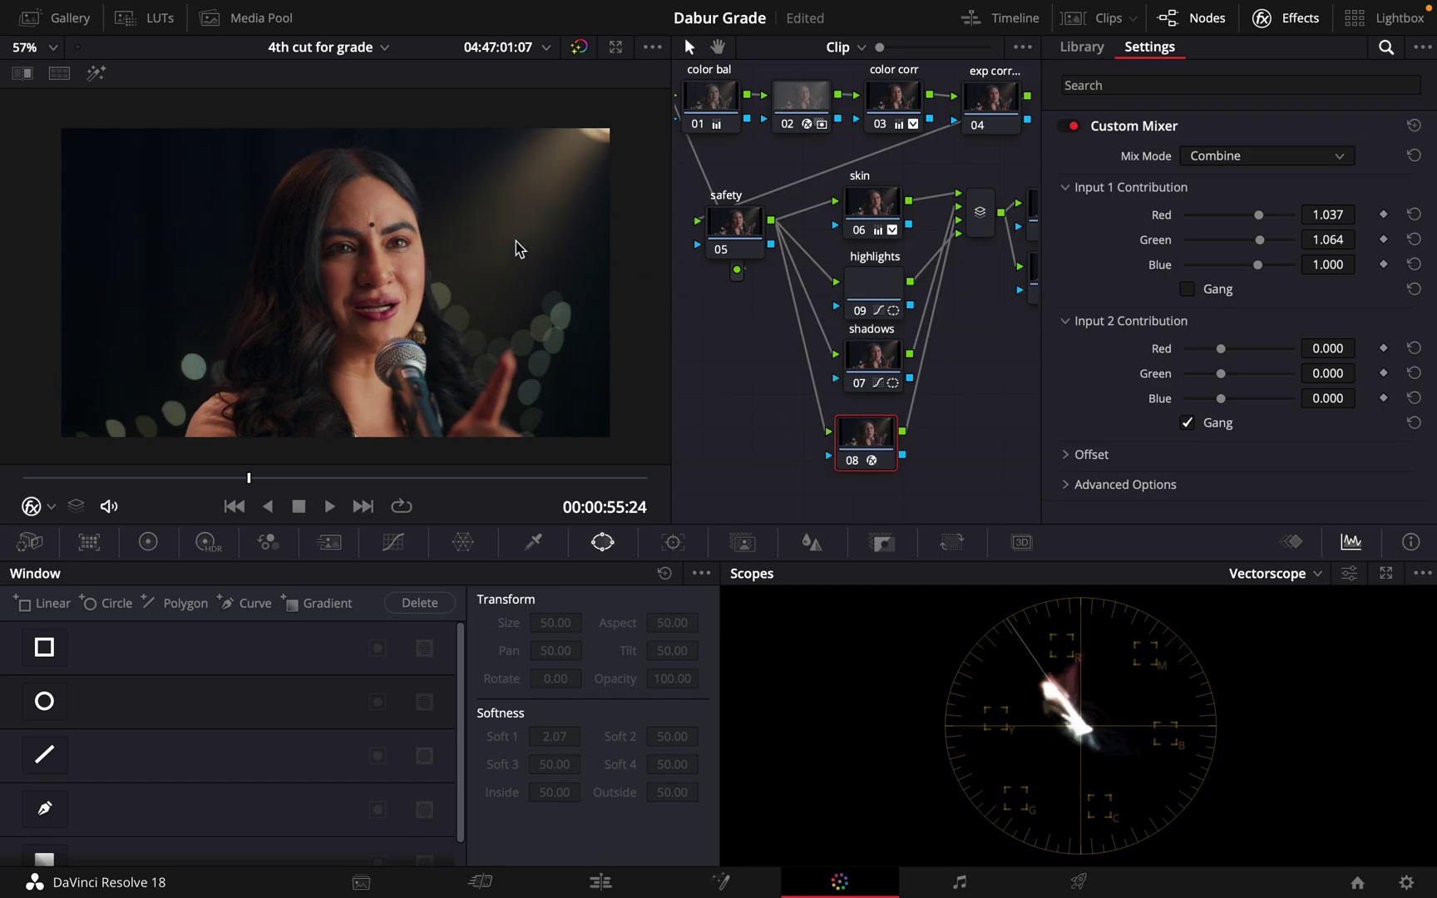
scroll(451, 274, up, 2)
scroll(548, 295, down, 3)
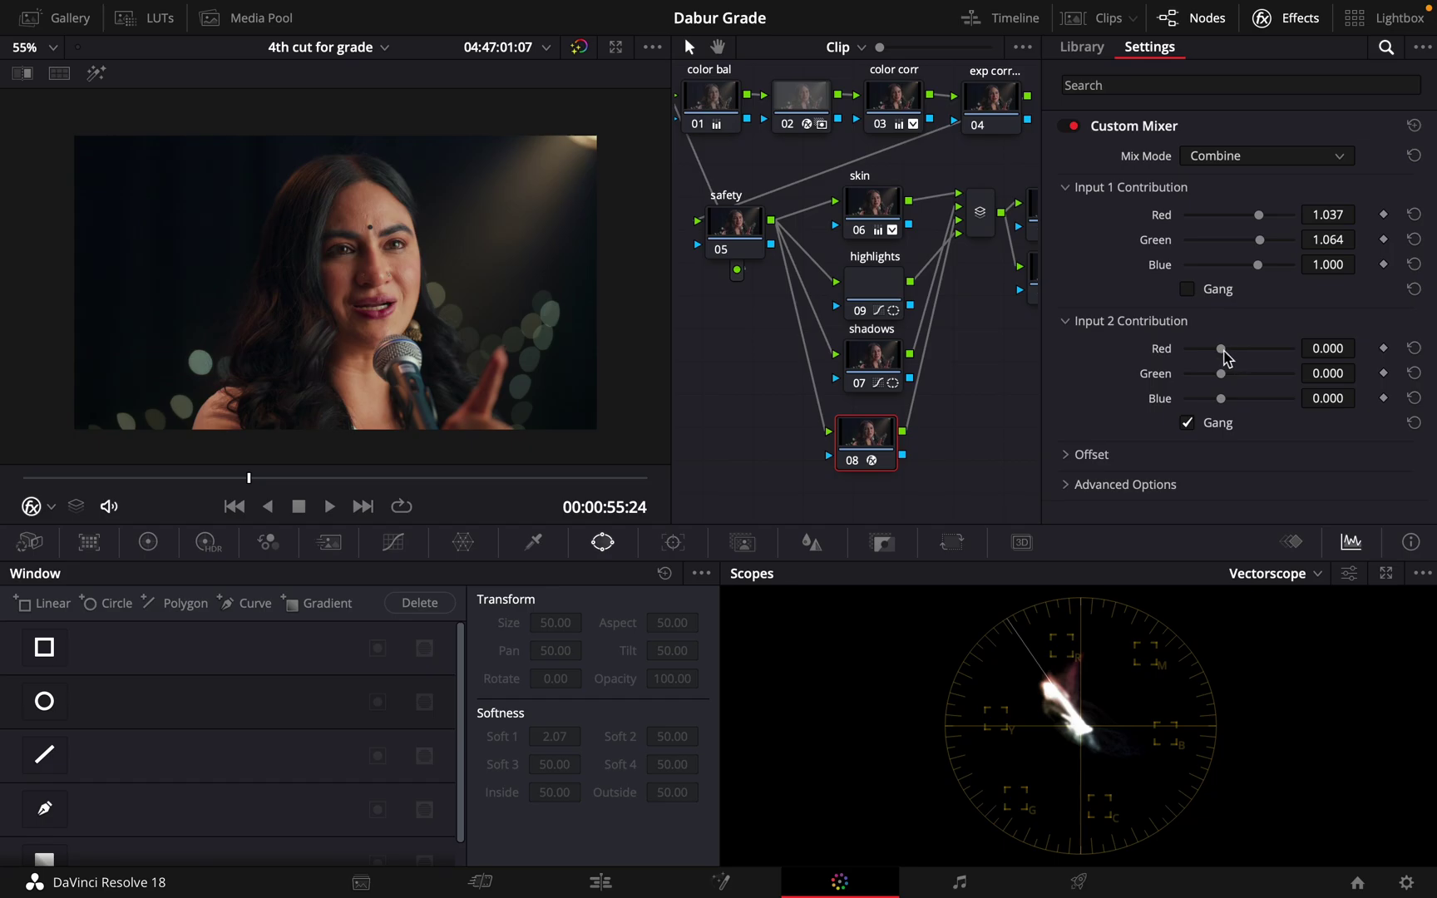
Try ganged and individual Input 2 Contribution changes, with red at 1.559, and reset the section.
drag(1220, 349, 1308, 352)
click(1189, 424)
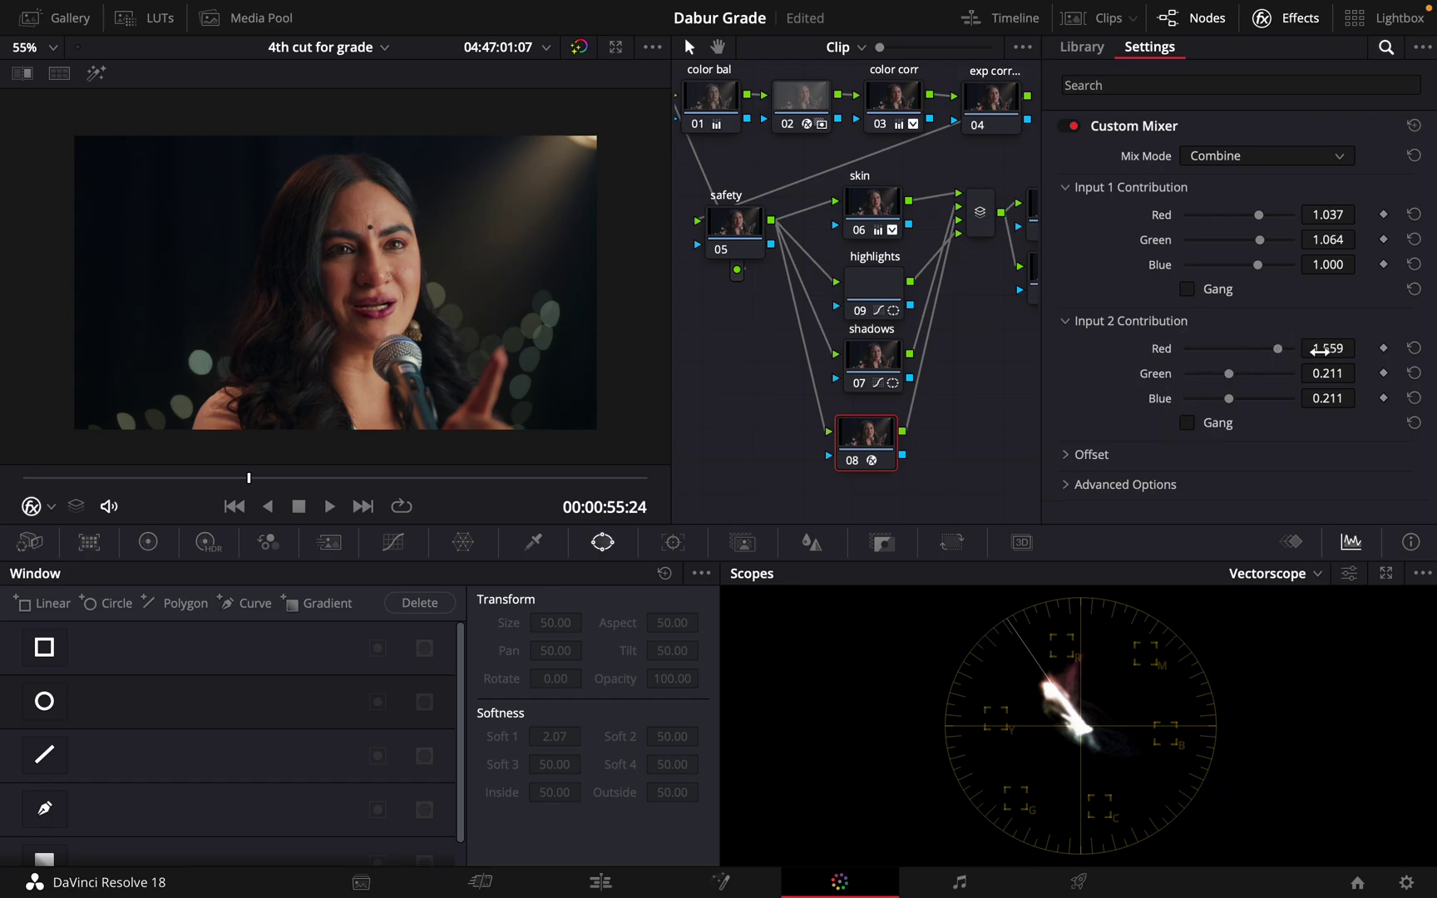
click(1413, 420)
click(1414, 400)
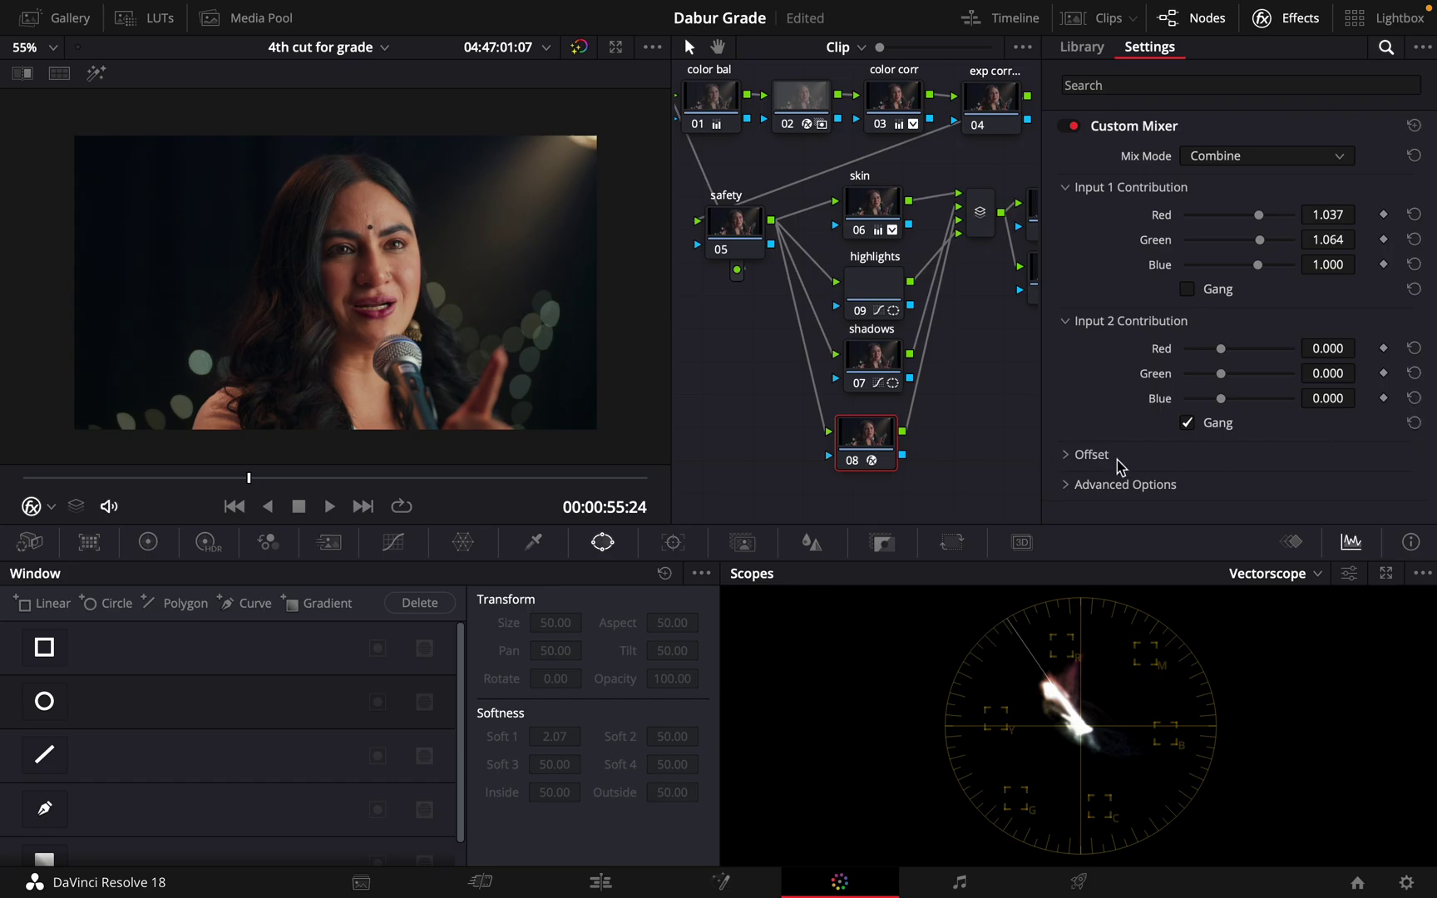
Ungang the Custom Mixer's Offset channels, try shifting the red offset to about -0.009, and reset it.
click(1077, 455)
scroll(1080, 461, down, 2)
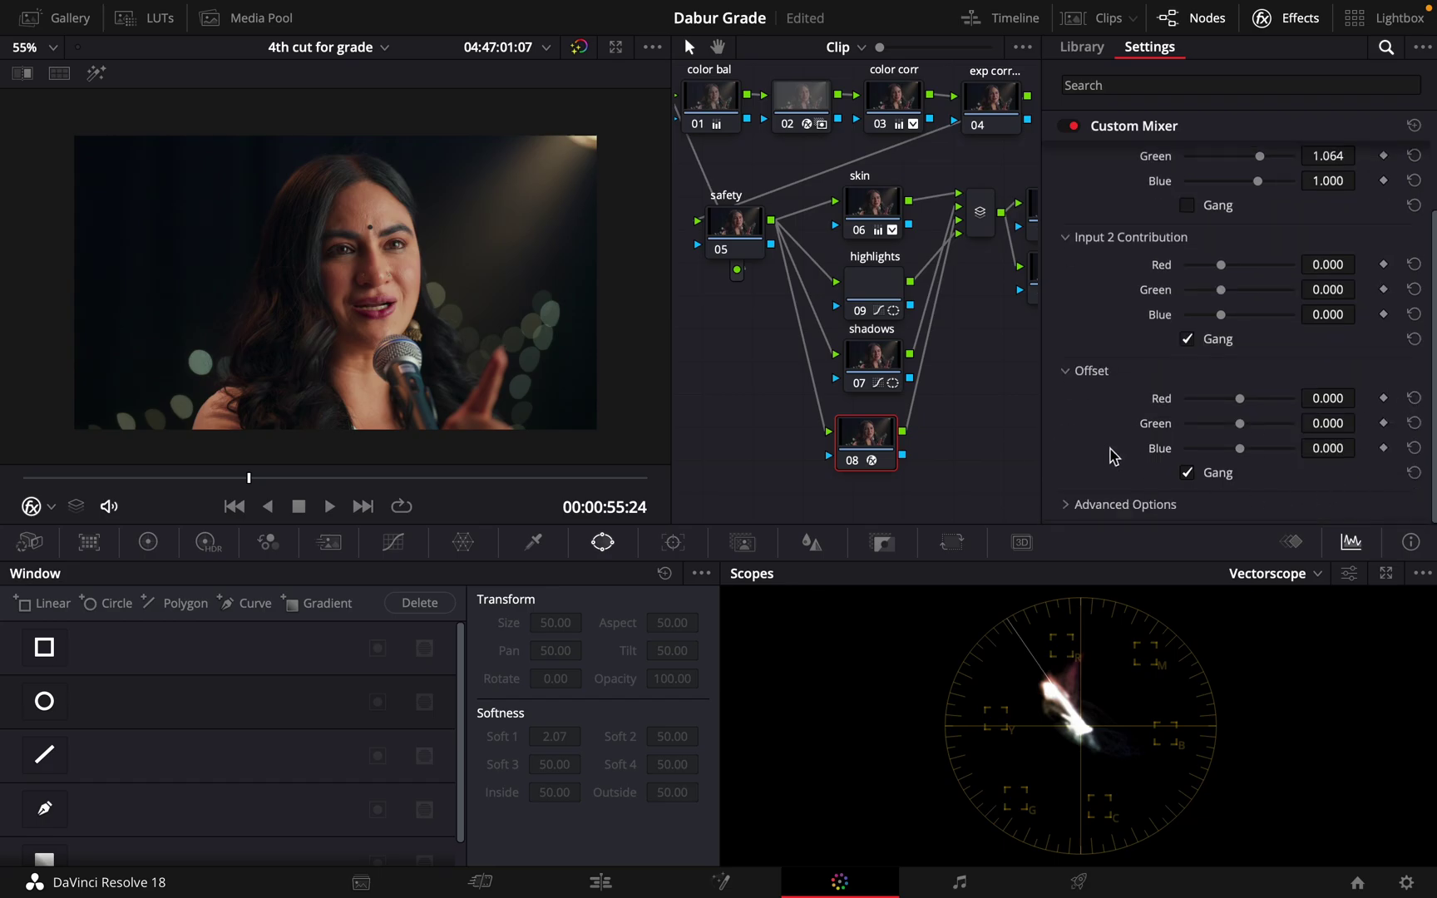
click(1187, 472)
mouse_move(1238, 399)
mouse_down()
mouse_move(1207, 401)
mouse_move(1281, 403)
mouse_up()
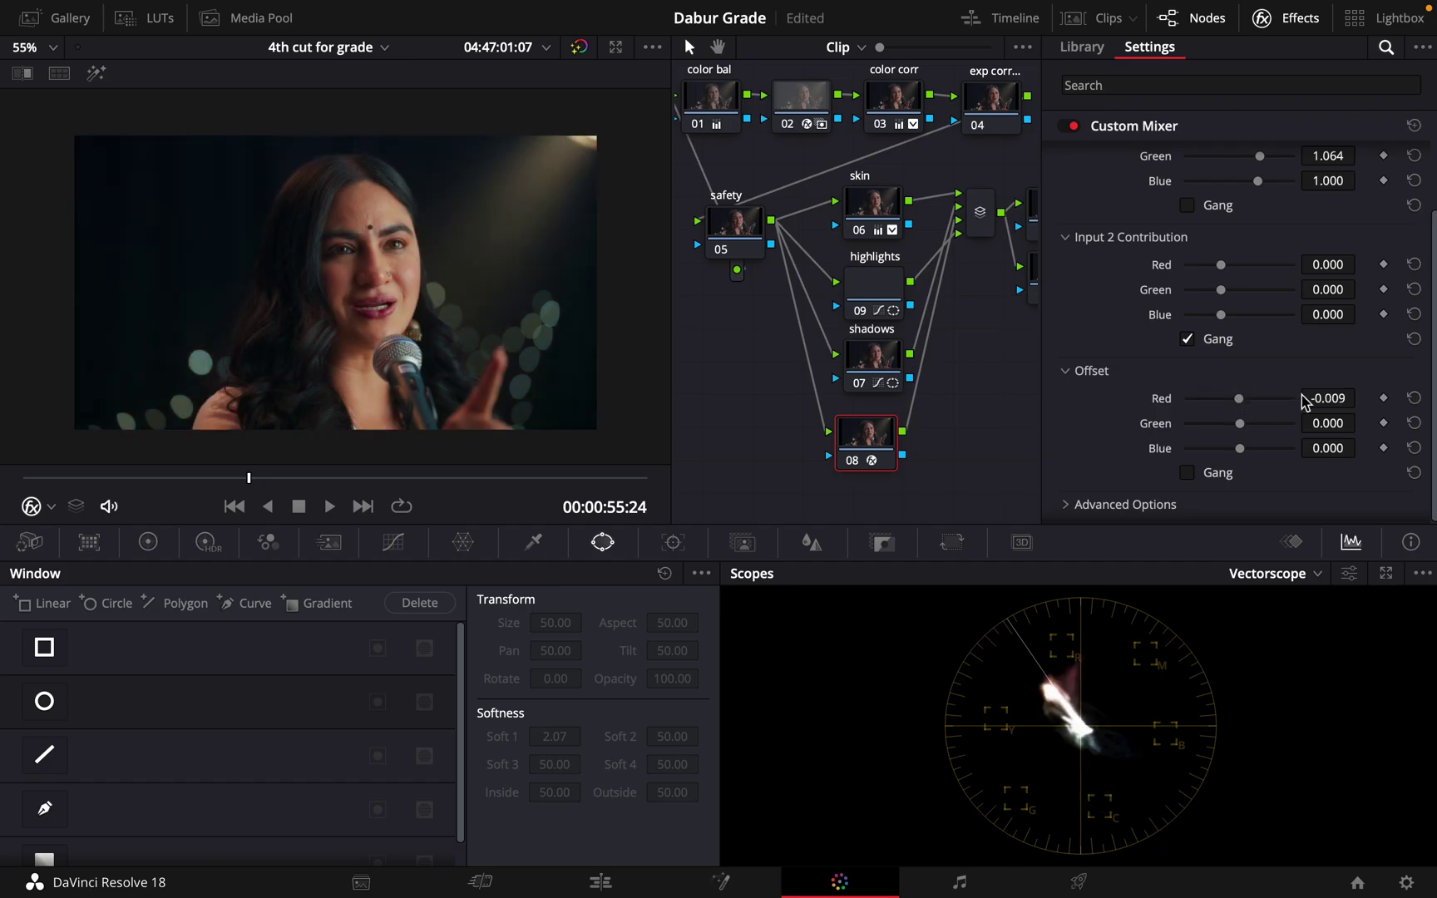
click(1414, 398)
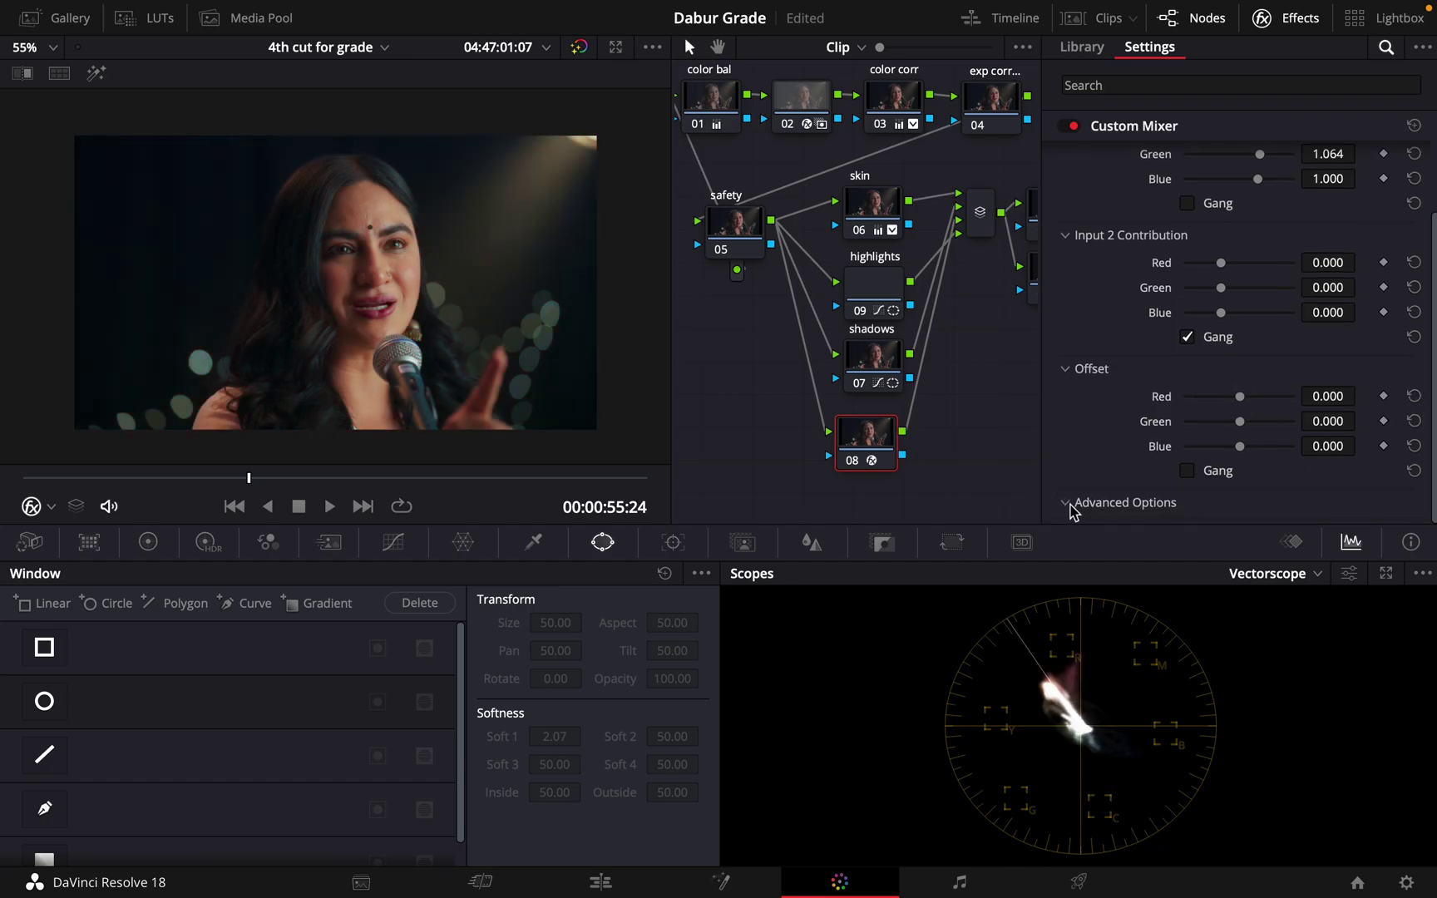
Try the Subtract and Difference composite types in the Custom Mixer's advanced options.
scroll(1081, 491, up, 2)
scroll(1086, 469, down, 4)
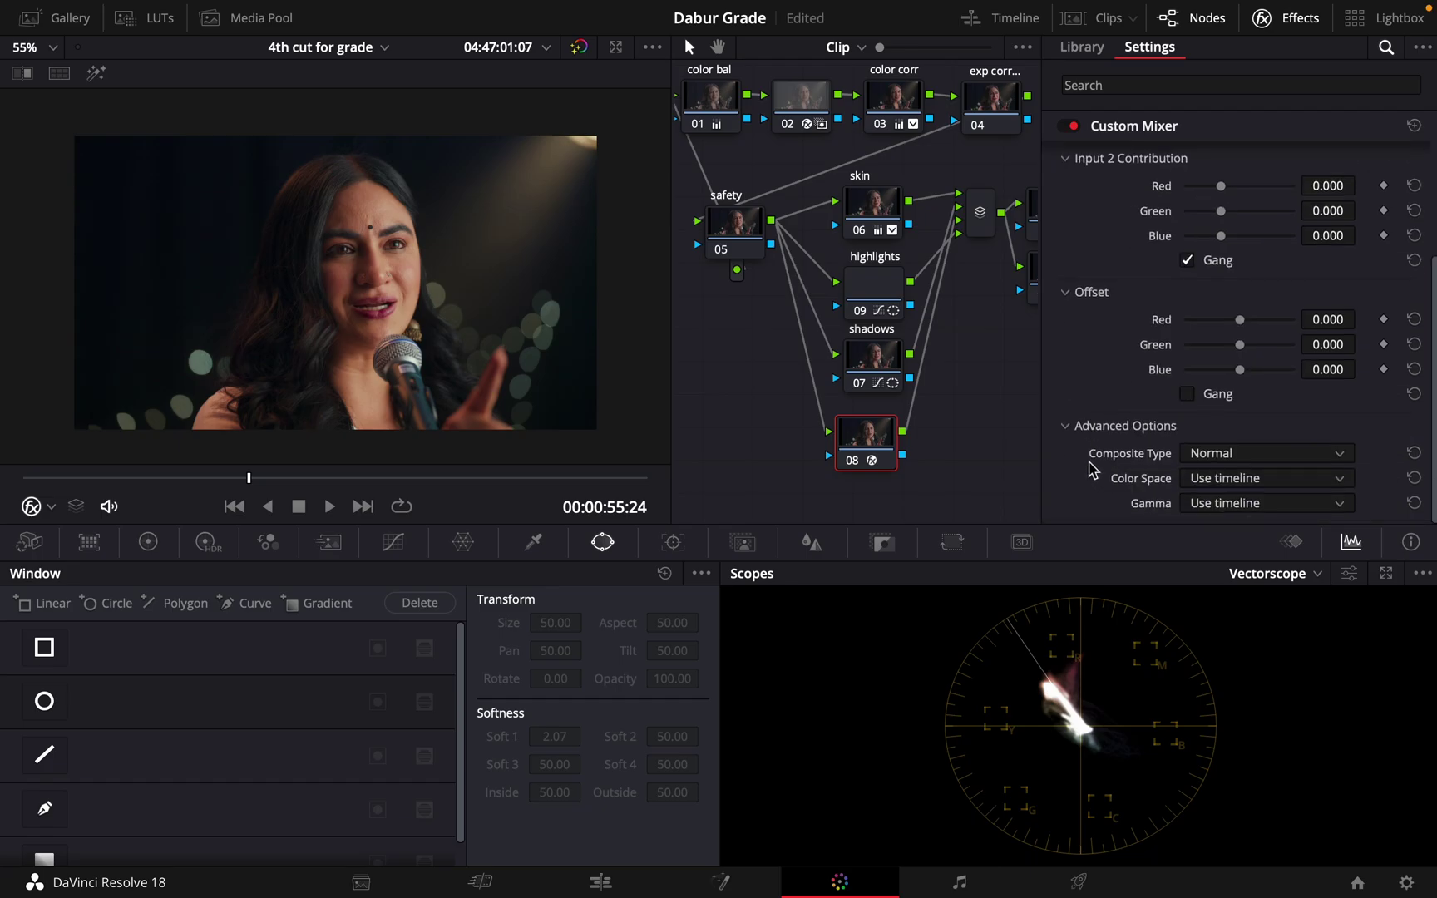
click(1252, 454)
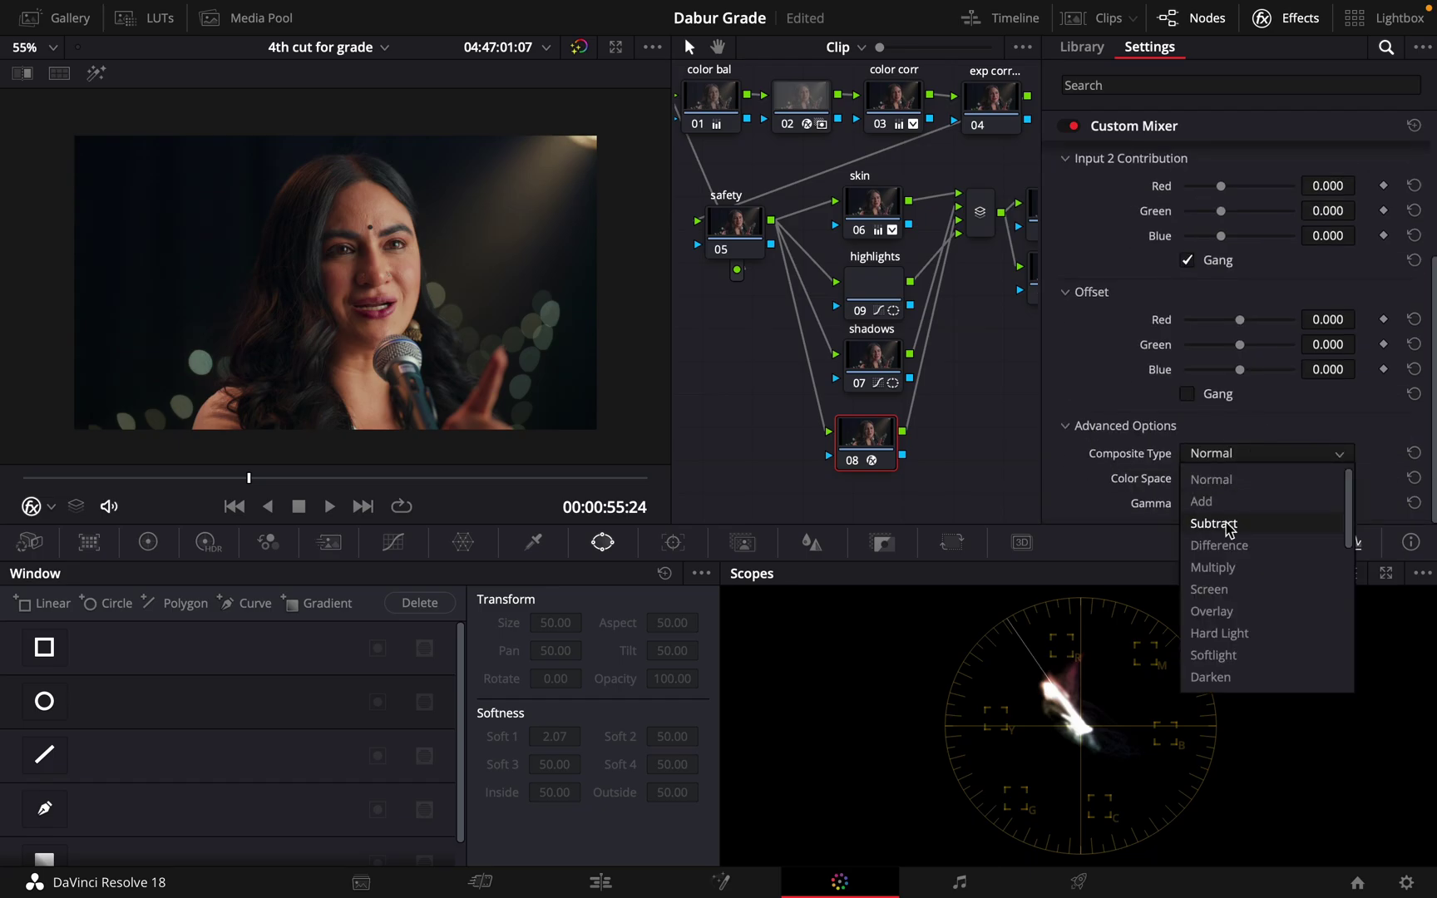
click(1227, 526)
click(1255, 454)
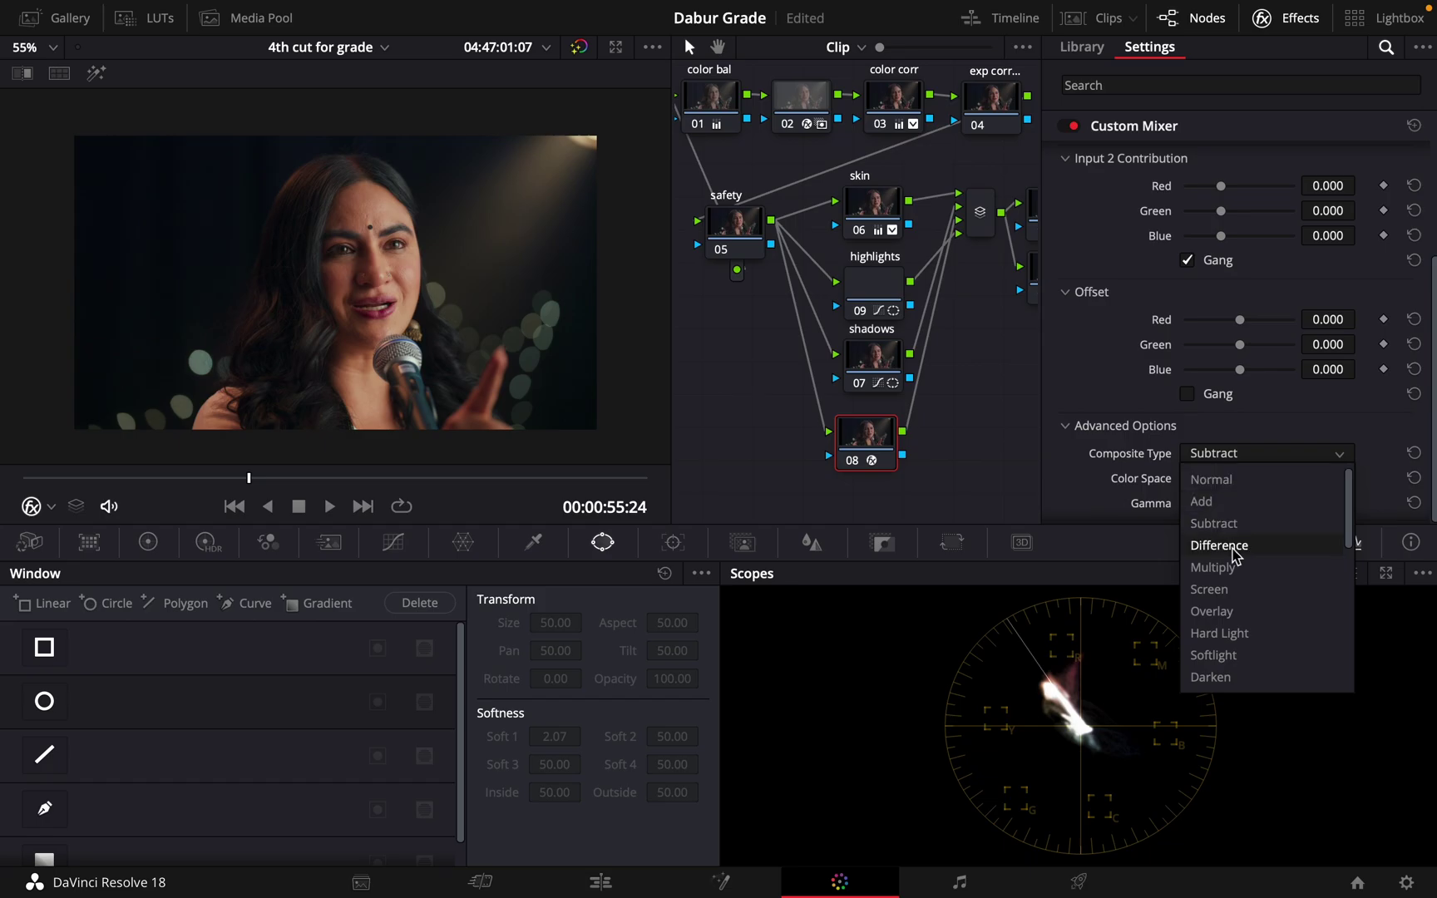
click(1230, 553)
click(1216, 464)
click(1228, 524)
click(1224, 488)
click(1223, 479)
Try the Lighter Color composite type and return the composite type to Normal.
click(1227, 457)
scroll(1222, 673, down, 5)
click(1226, 656)
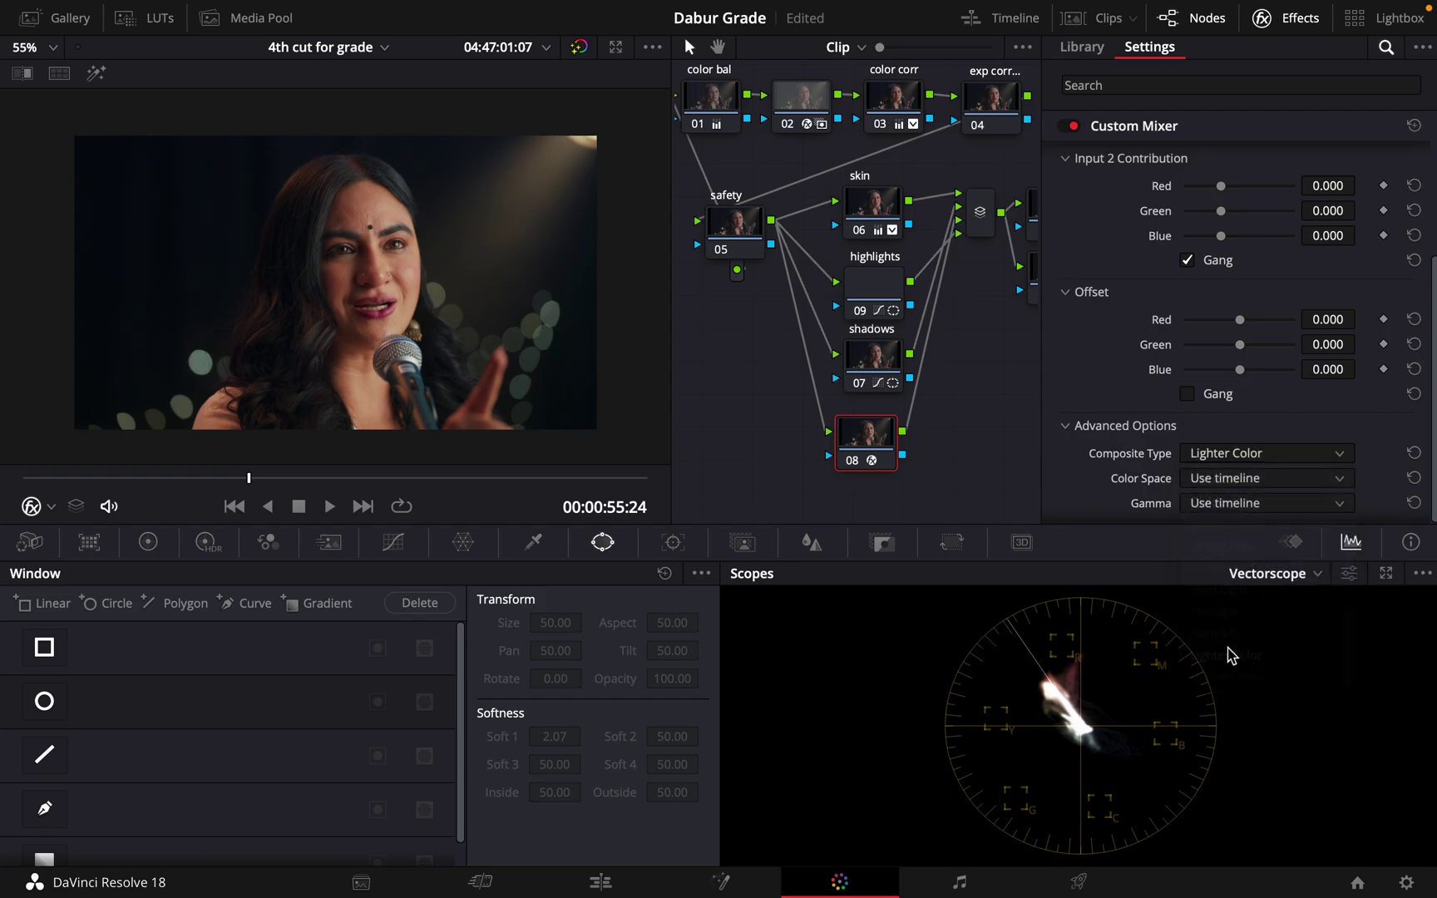
click(1221, 459)
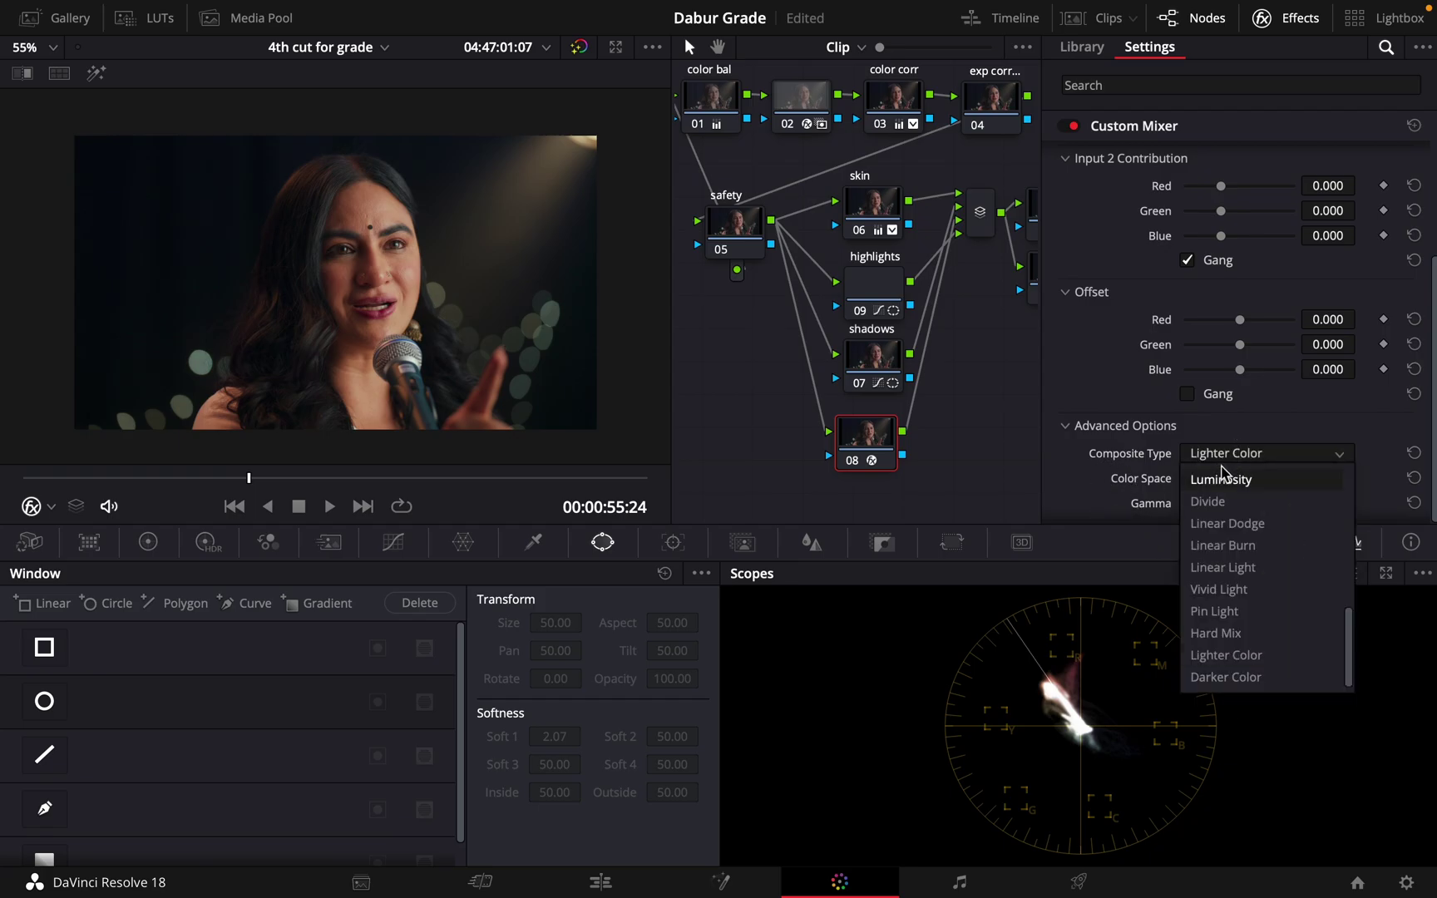
scroll(1283, 478, up, 6)
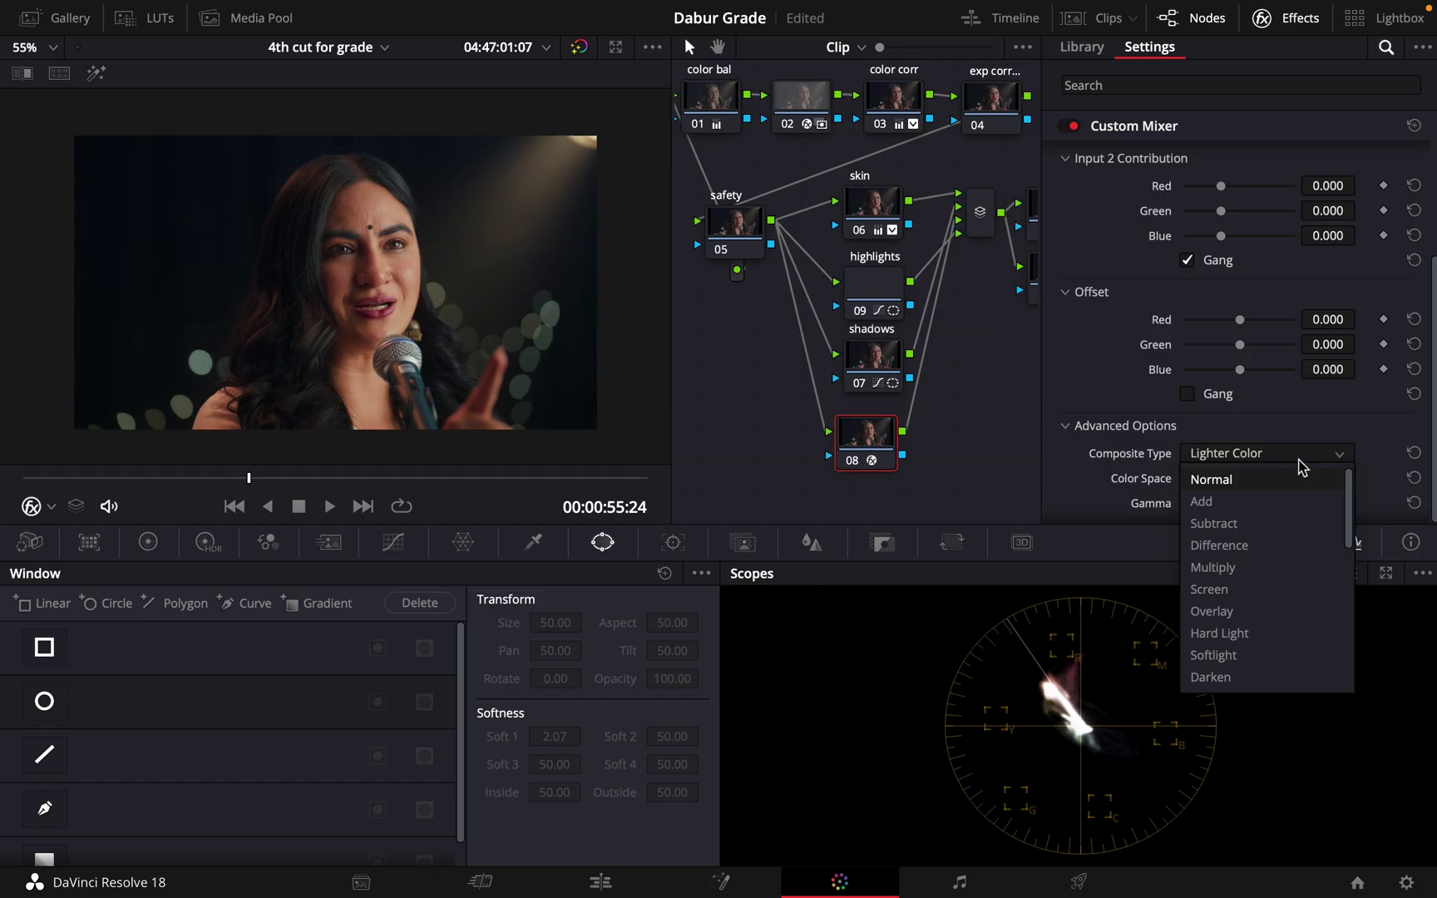
click(1269, 482)
Switch the Custom Mixer's Mix Mode to Blend and try the Add composite type.
drag(1427, 434, 1426, 320)
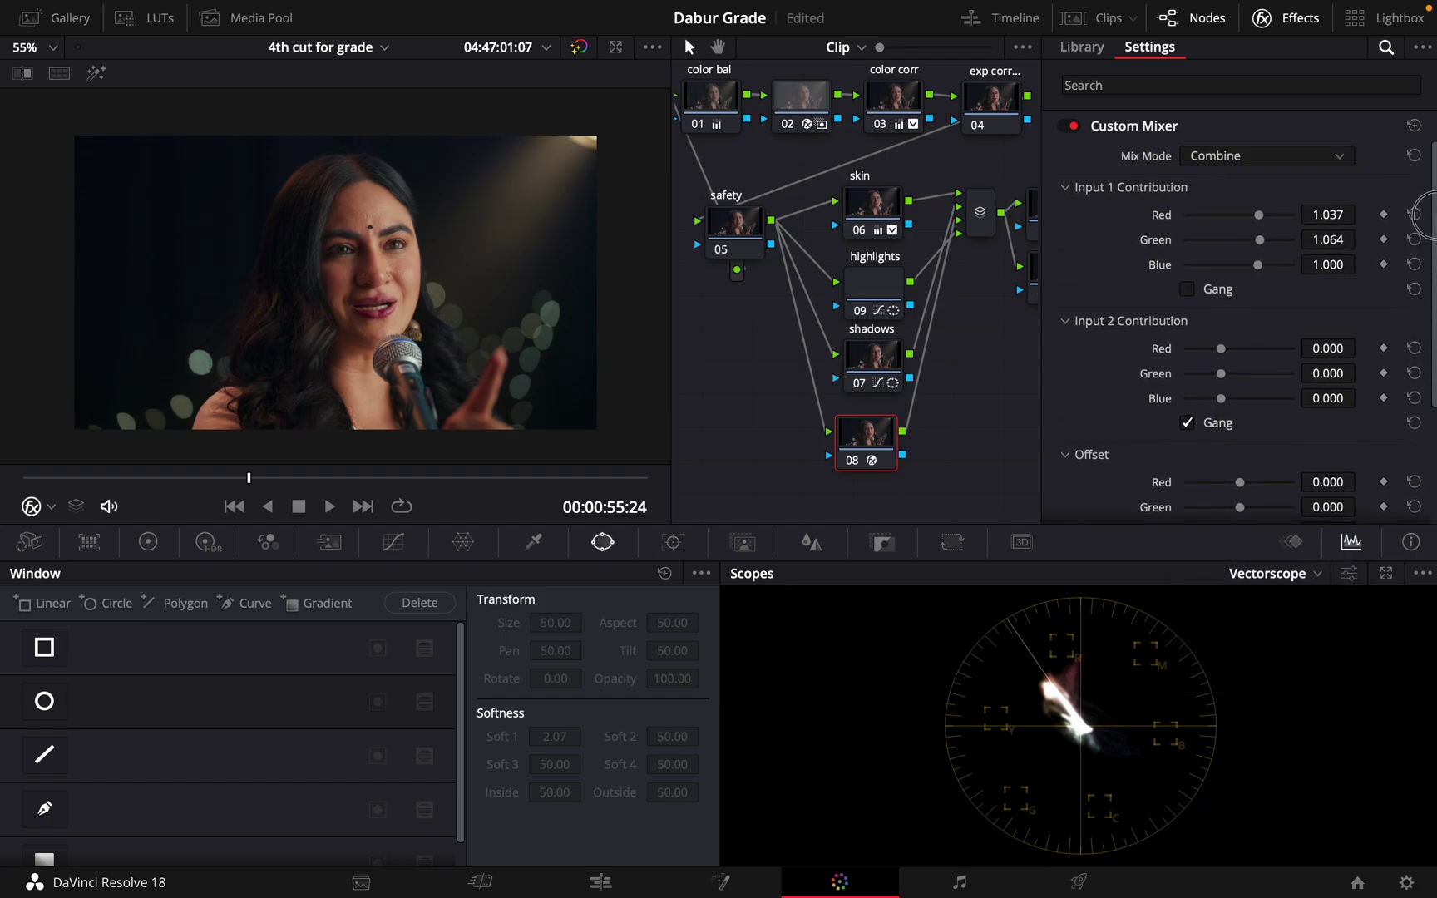
click(1247, 162)
click(1240, 183)
click(1235, 159)
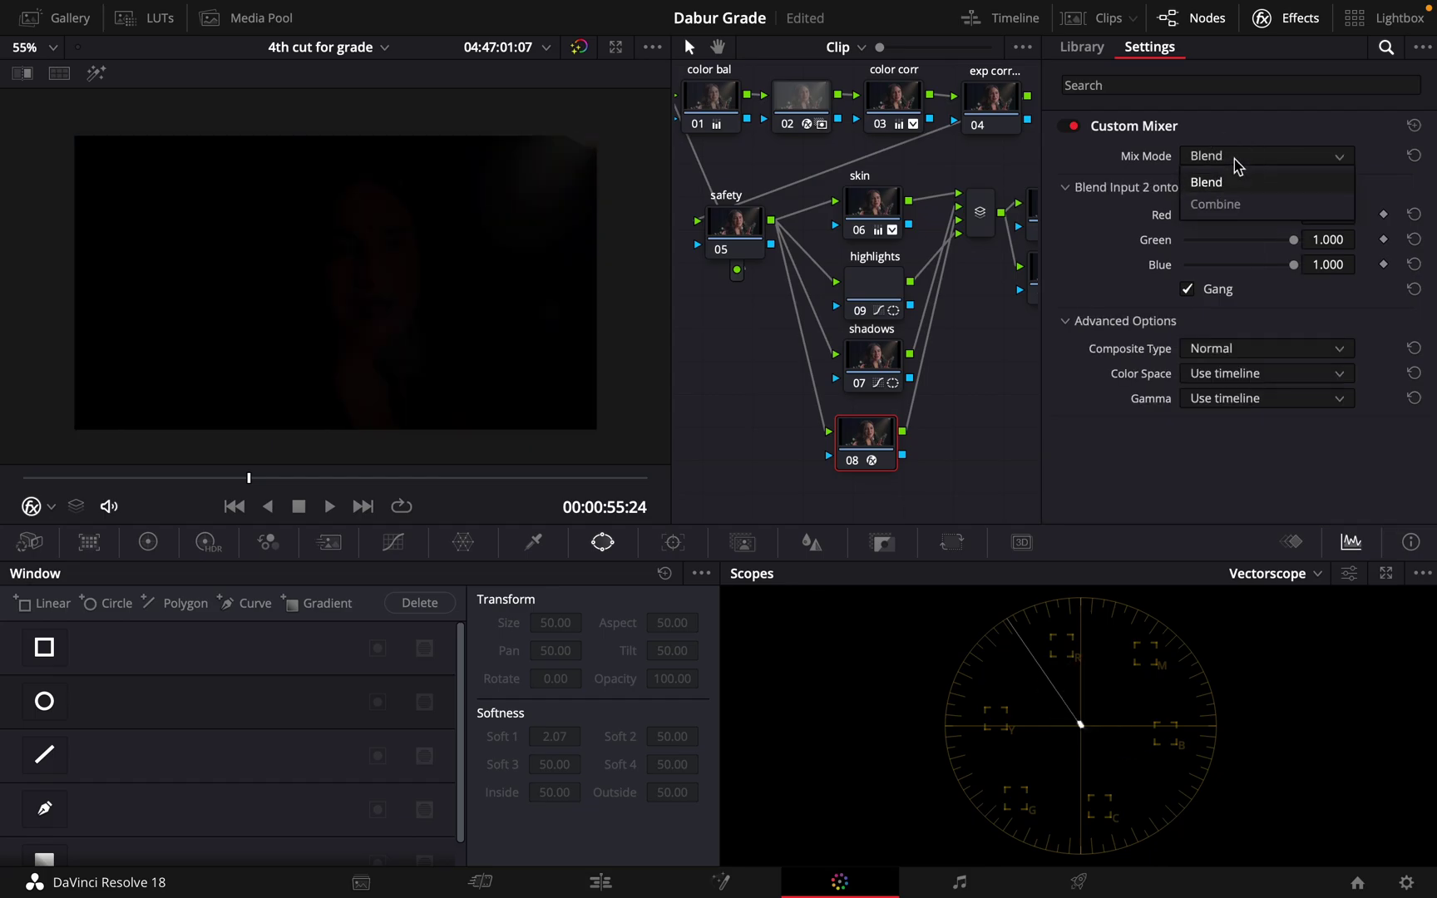
click(1196, 431)
click(1211, 349)
click(1216, 398)
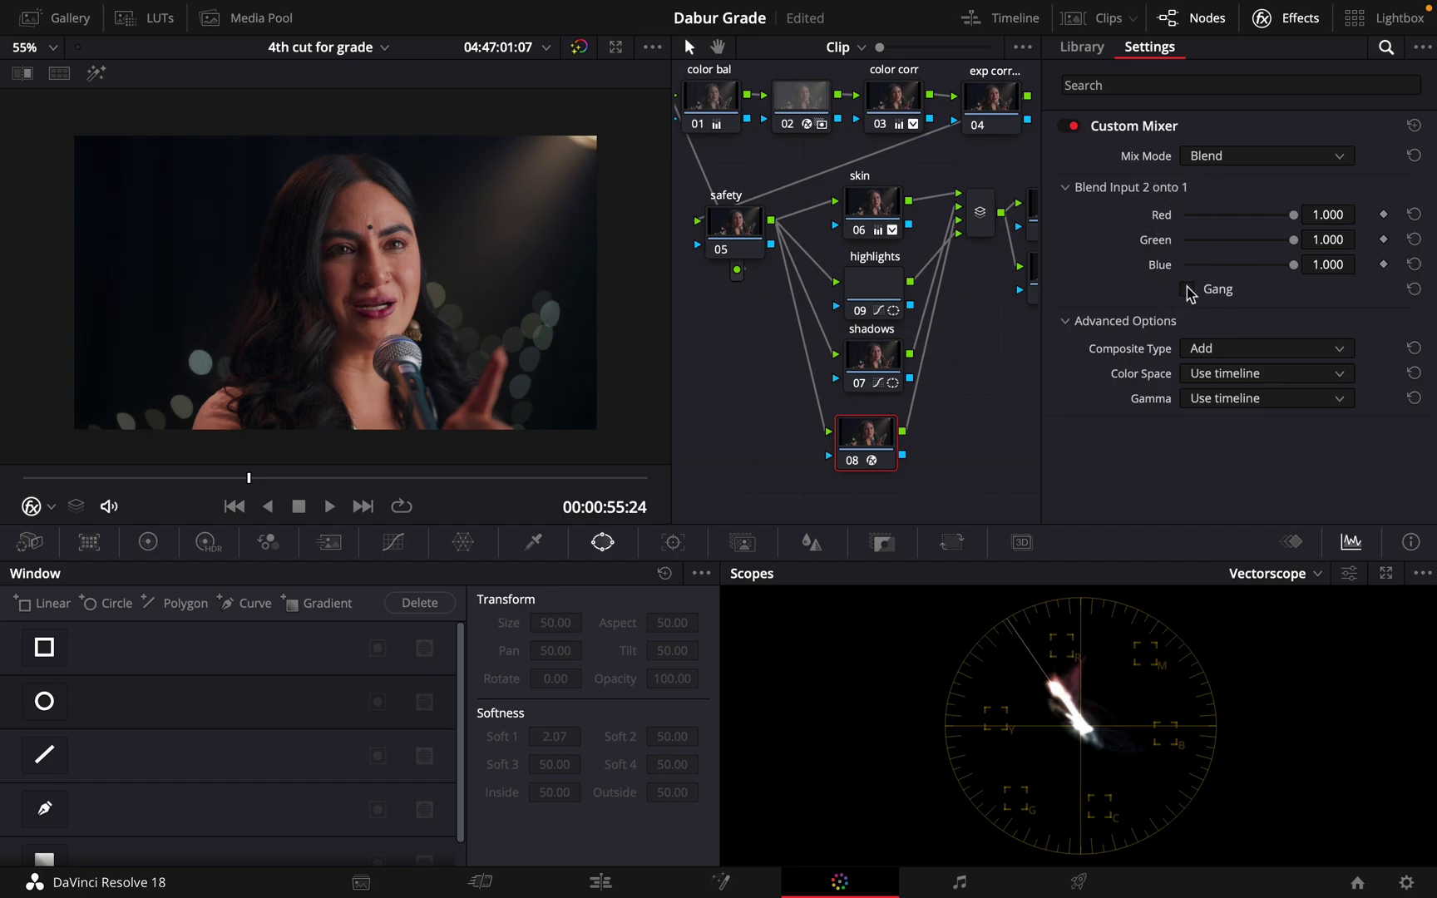
Try adjusting the individual blend channel amounts and choosing another composite type for the Blend mode.
drag(1293, 215, 1333, 266)
click(1248, 352)
click(1224, 418)
Reset the whole Custom Mixer effect, set its Mix Mode to Combine, and review its default settings.
click(1413, 125)
click(1302, 158)
click(1244, 204)
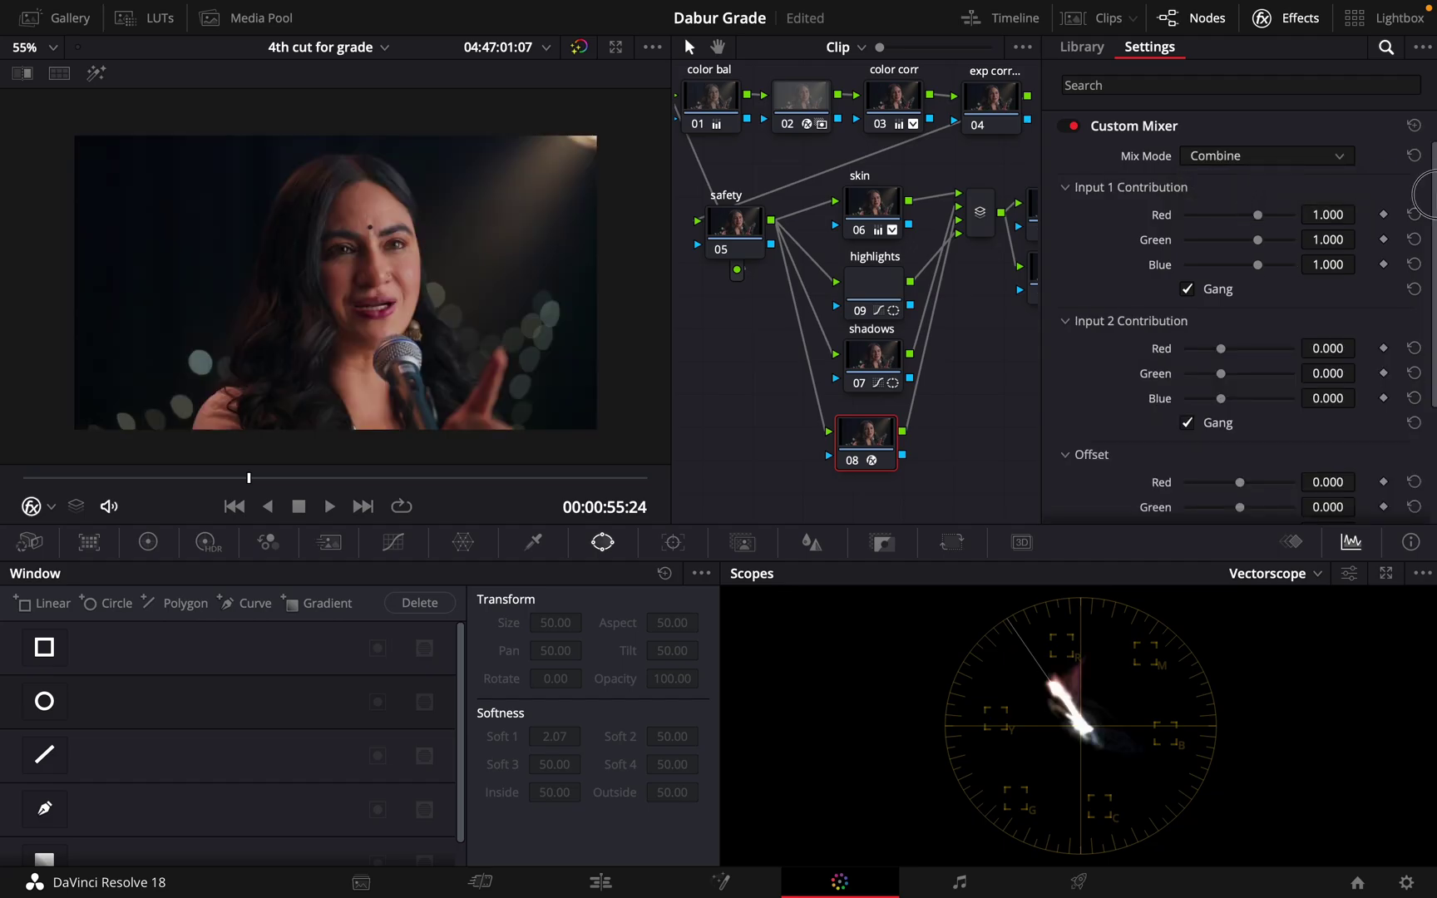
scroll(1432, 264, down, 4)
scroll(1432, 264, up, 1)
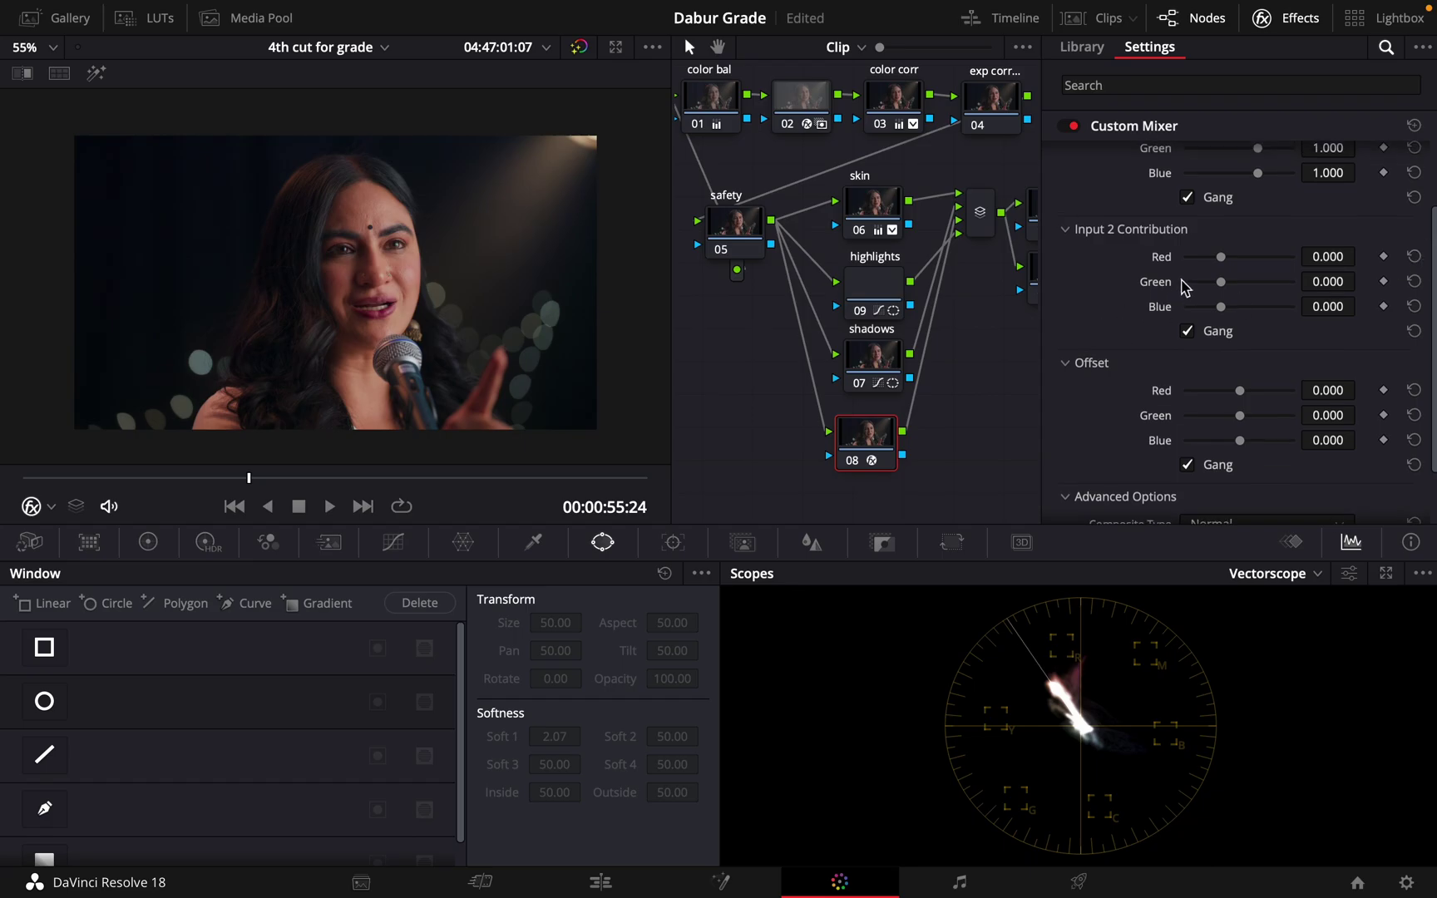
scroll(1231, 259, down, 2)
scroll(1231, 259, up, 5)
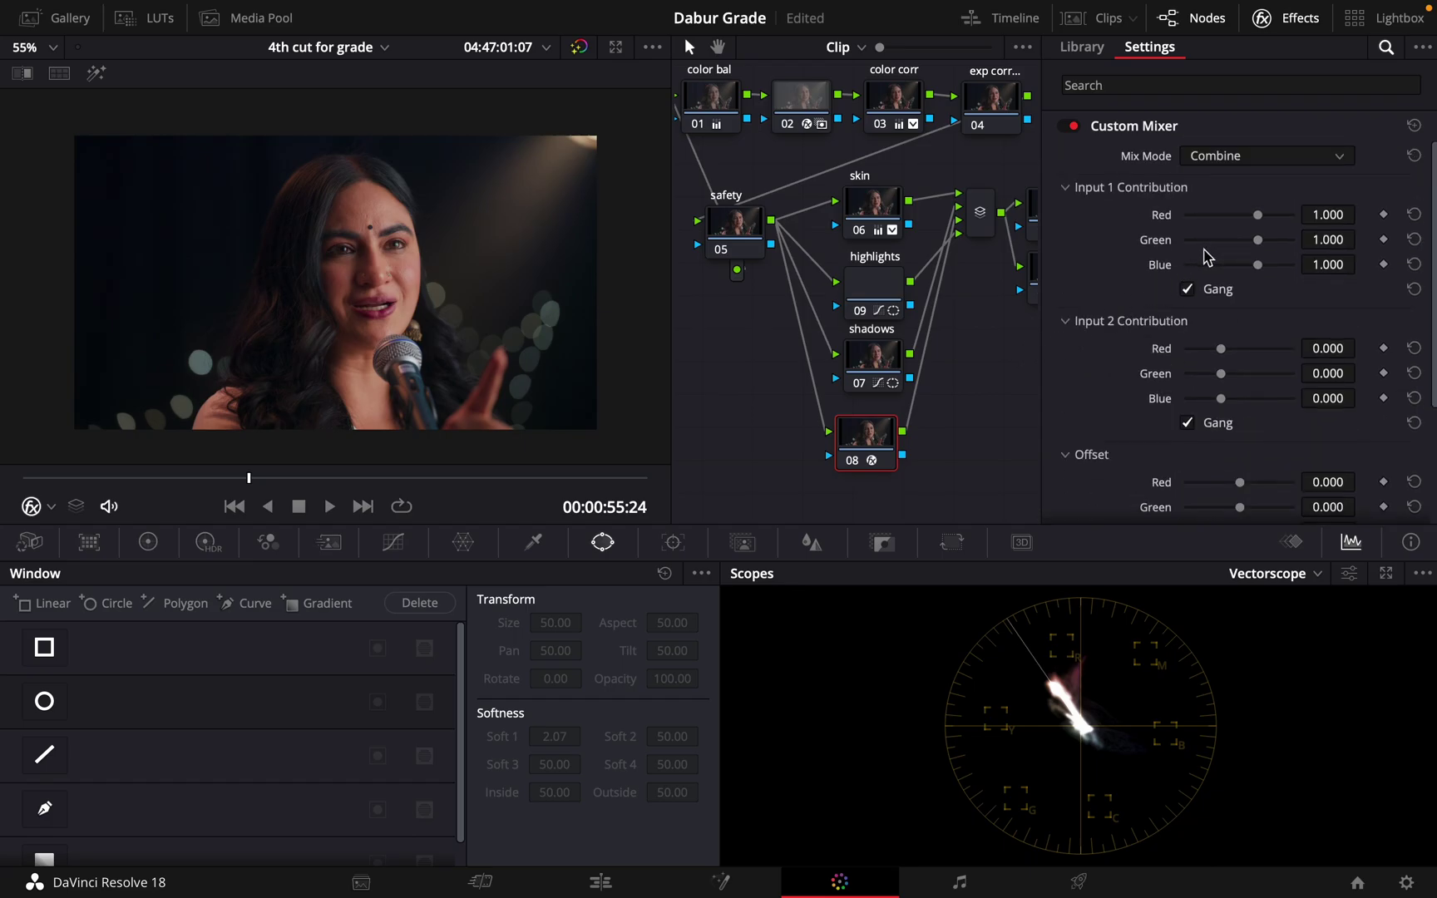
Unlink the Custom Mixer's Input 1 channel contributions and try raising the green contribution to 1.064.
drag(1259, 218, 1260, 218)
click(1413, 215)
click(1188, 288)
drag(1262, 244, 1261, 249)
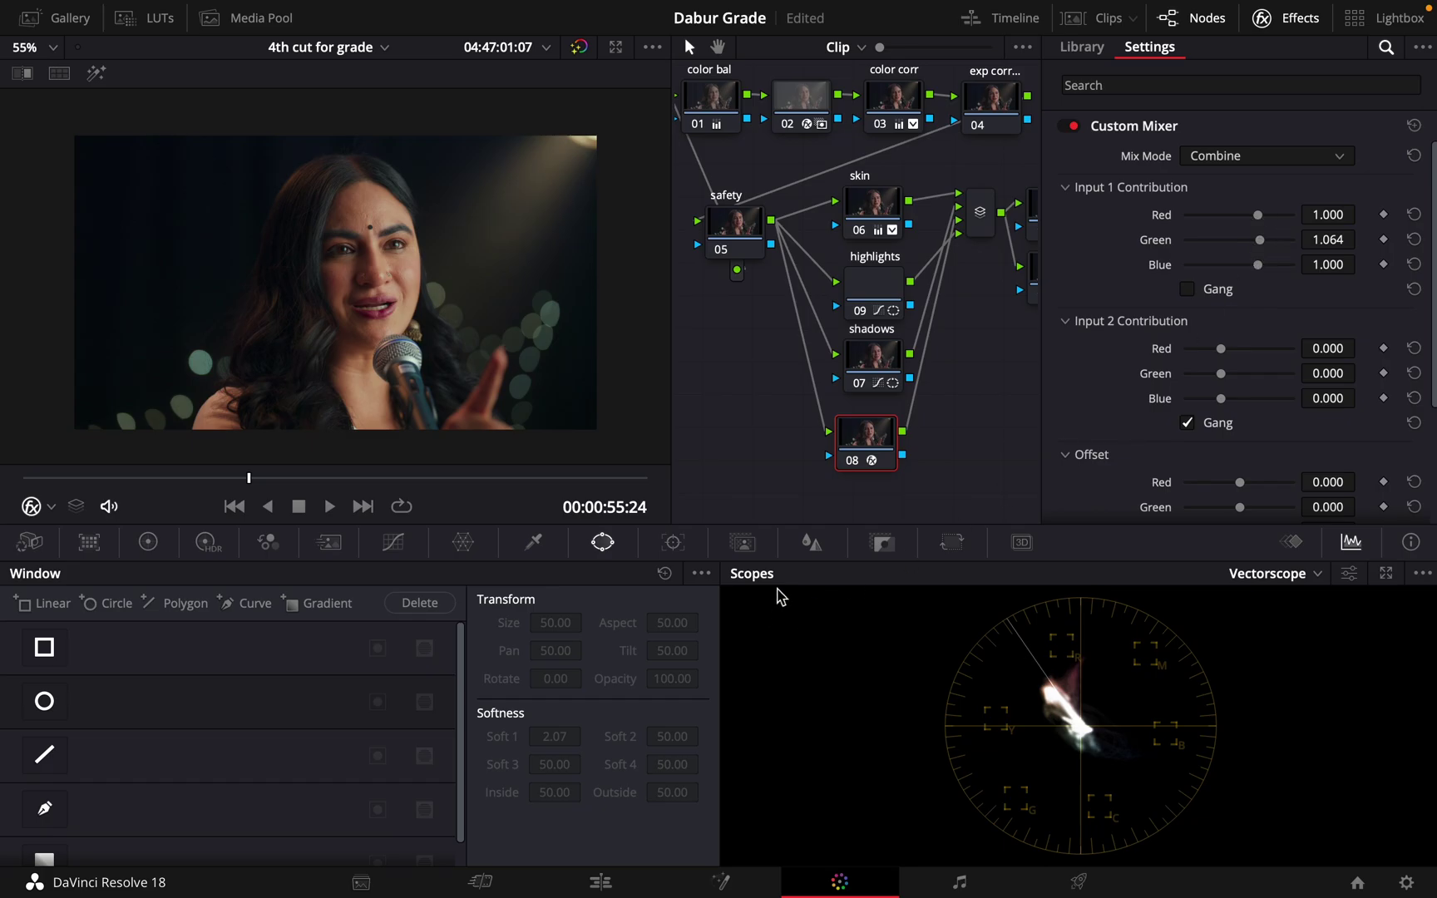
Remove the Custom Mixer effect from node 08.
right_click(871, 462)
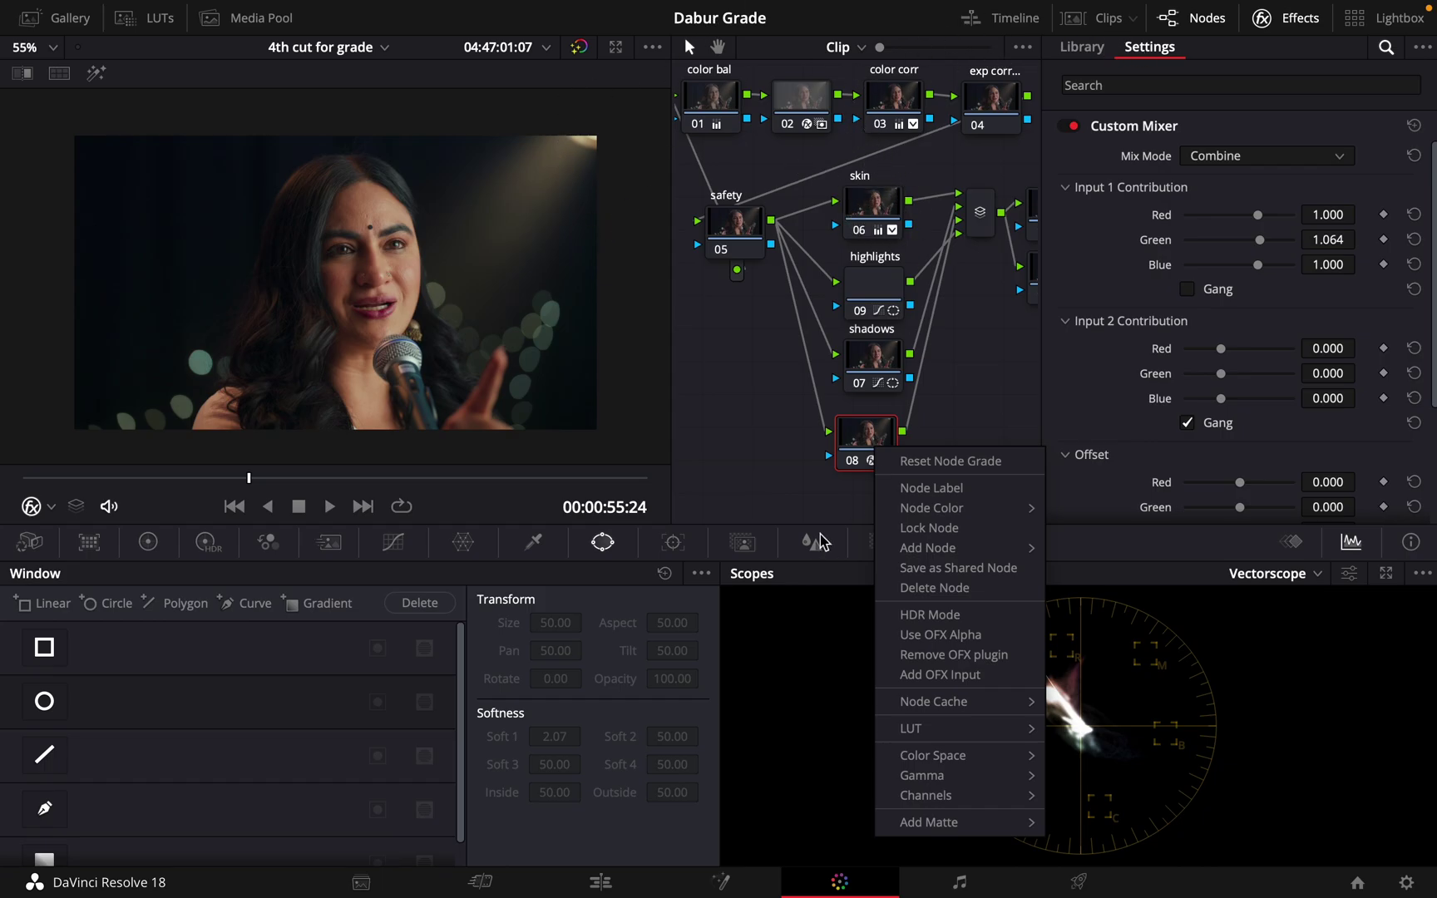
click(892, 445)
right_click(895, 446)
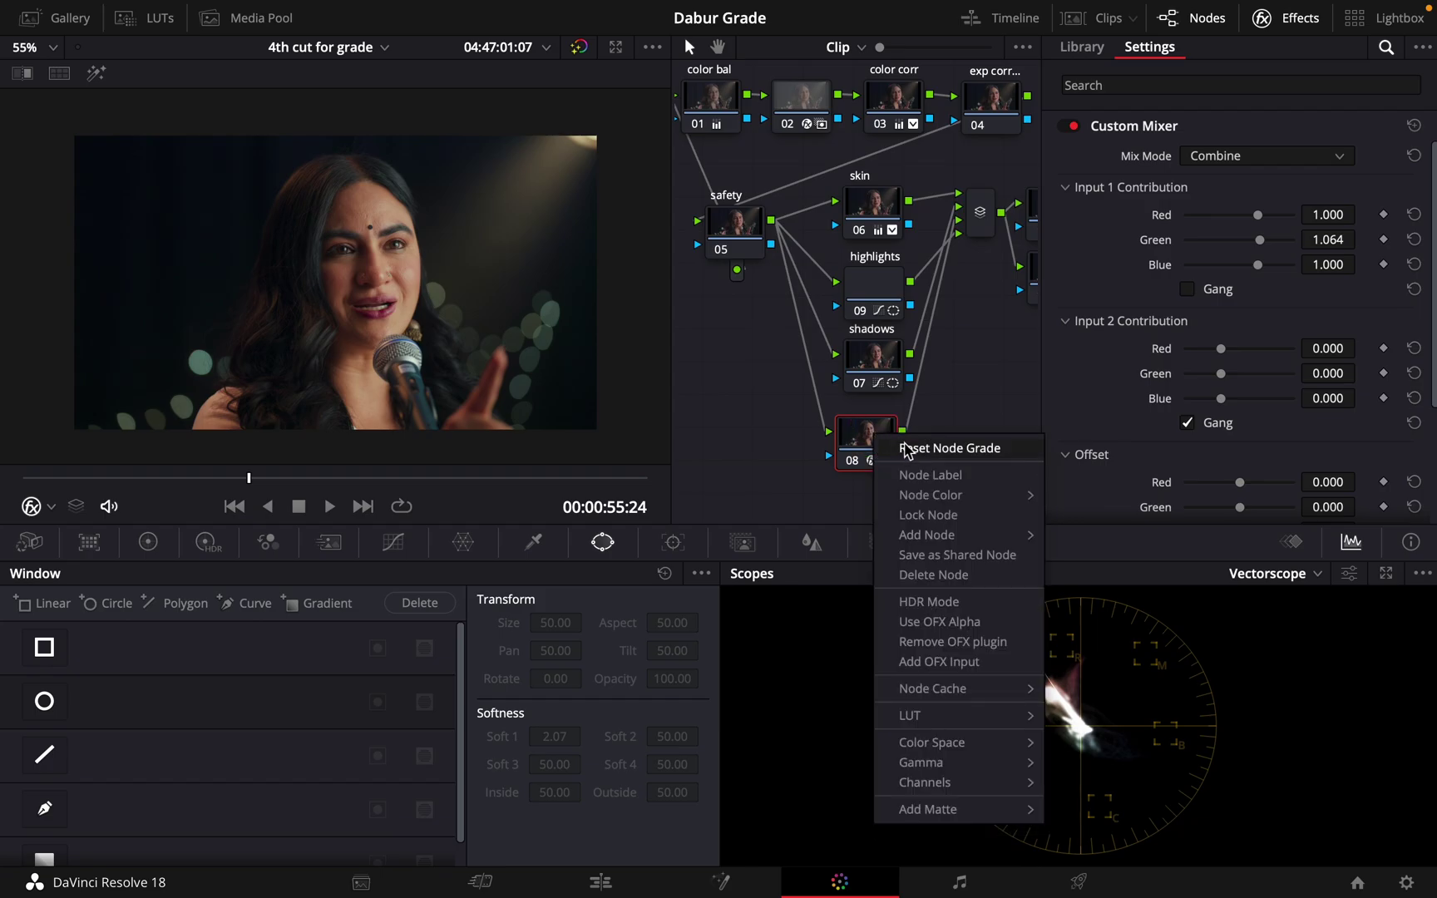
click(953, 654)
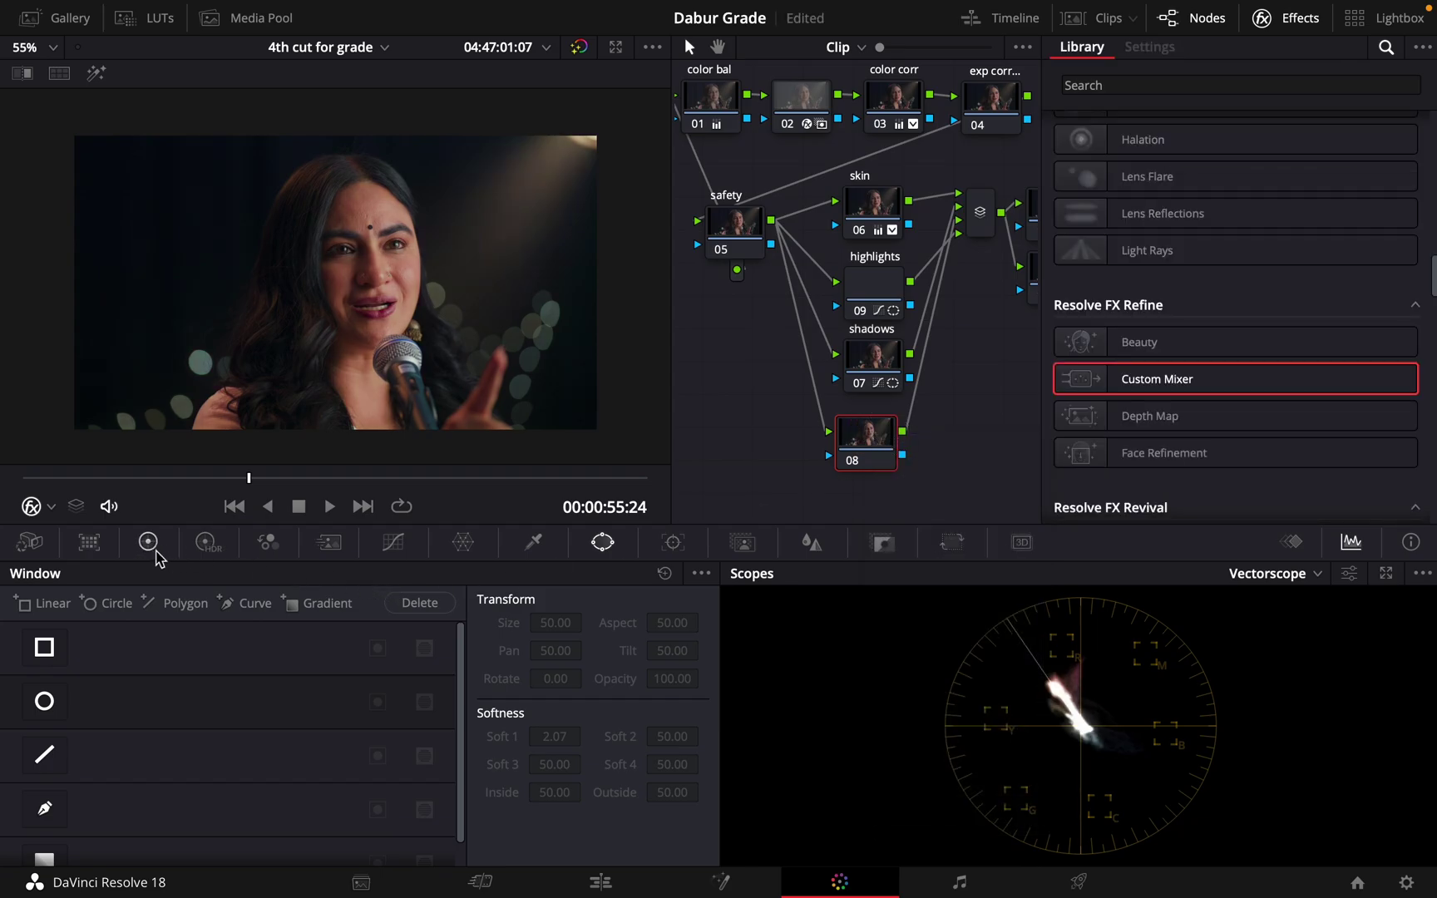
In node 08's RGB Mixer, set red in Red Output to 1.03 and green in Green Output to 1.05, and align the node below shadows.
click(278, 545)
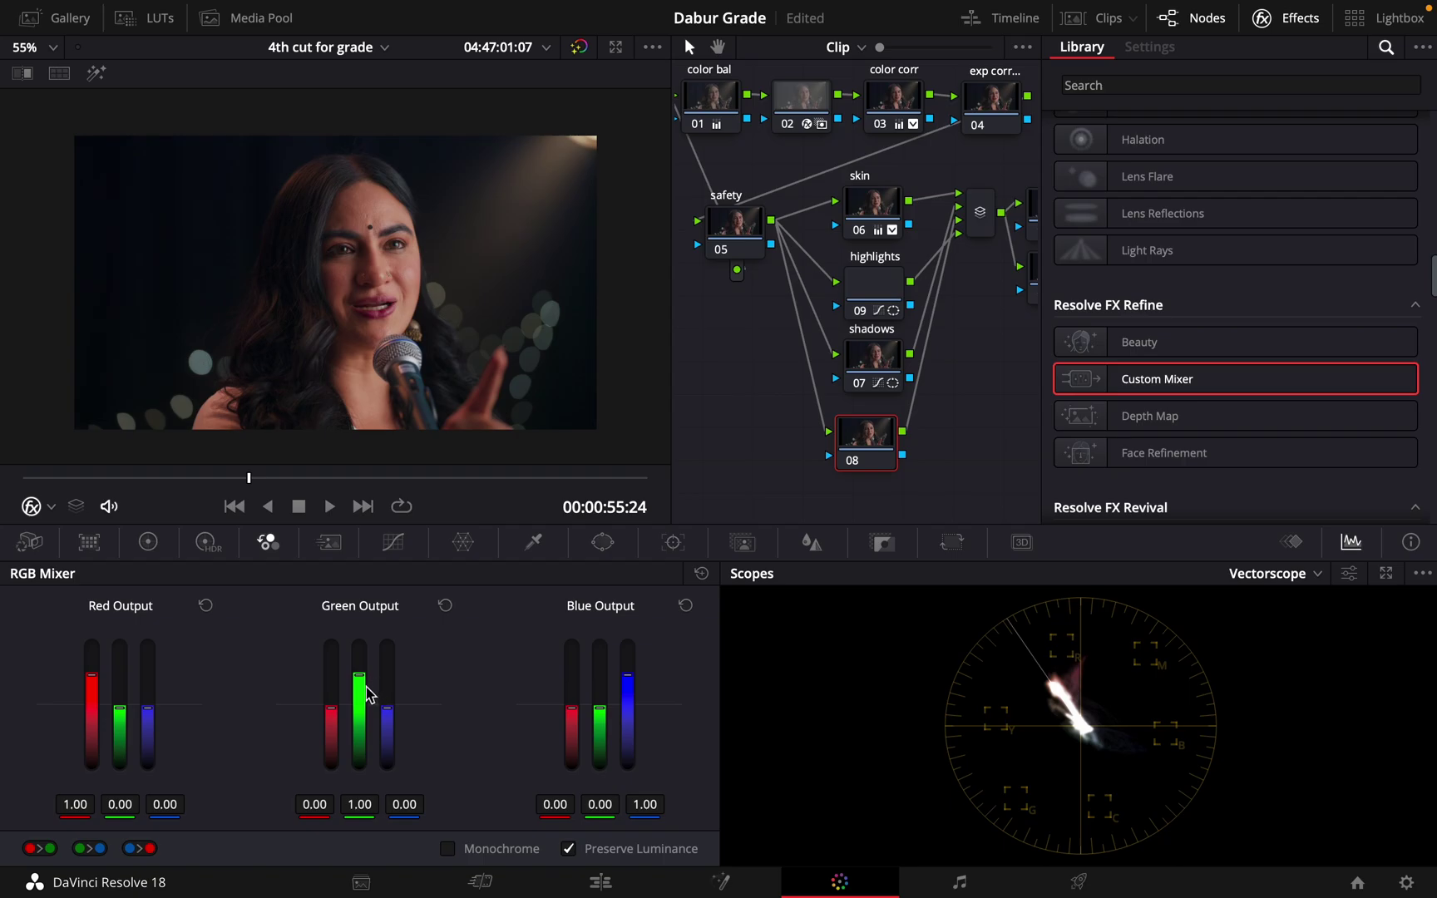
drag(362, 698, 362, 699)
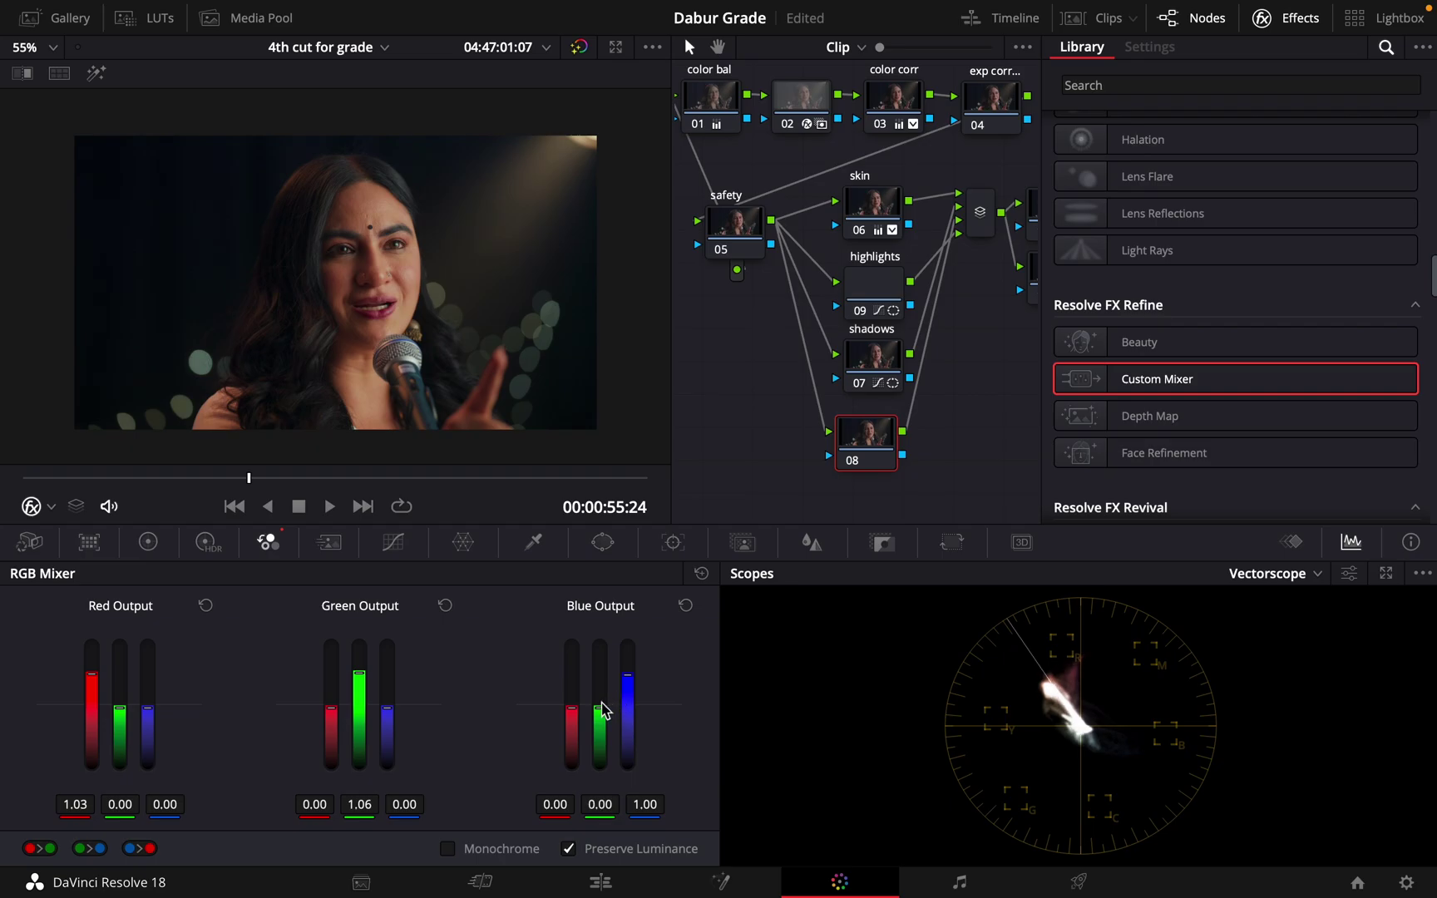
click(853, 466)
drag(870, 435, 878, 429)
Move the playhead to 00:00:56:04 and examine the singer's skin up close.
drag(249, 477, 287, 479)
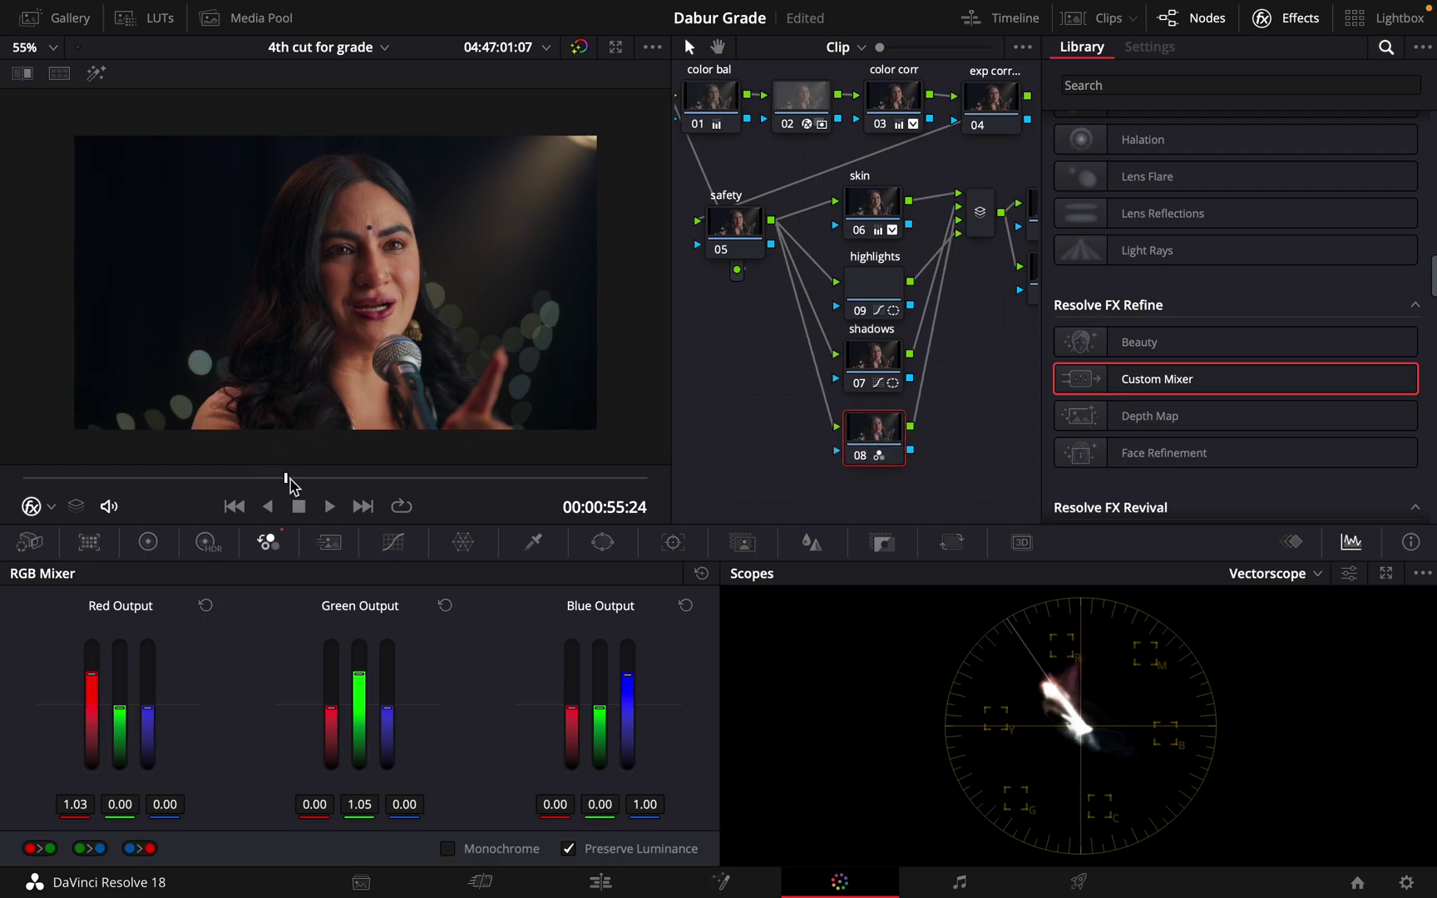
scroll(448, 242, up, 5)
scroll(441, 250, down, 3)
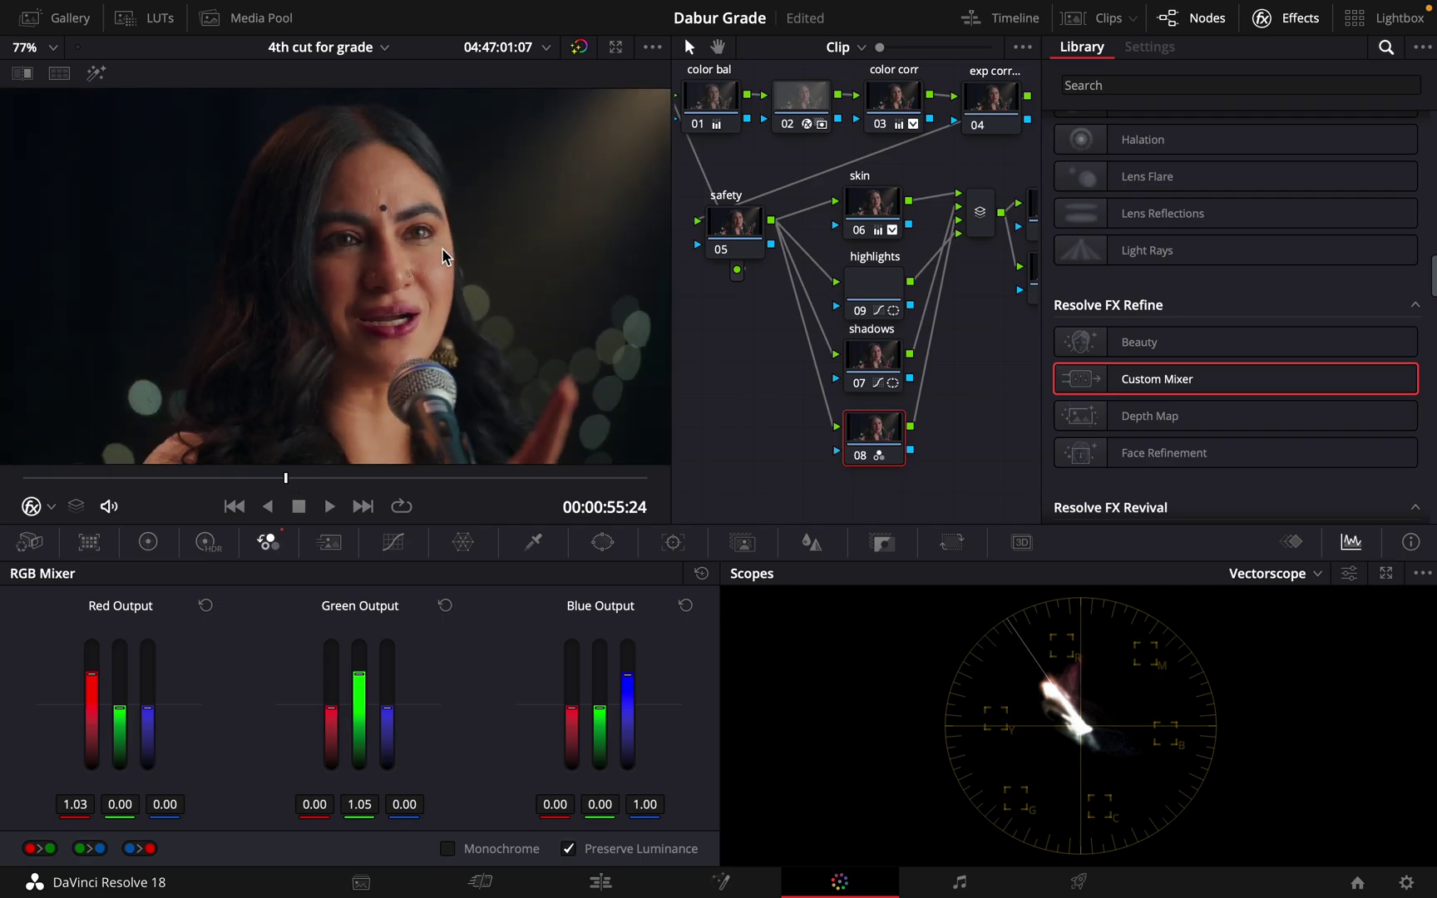
scroll(445, 240, up, 6)
scroll(449, 230, down, 6)
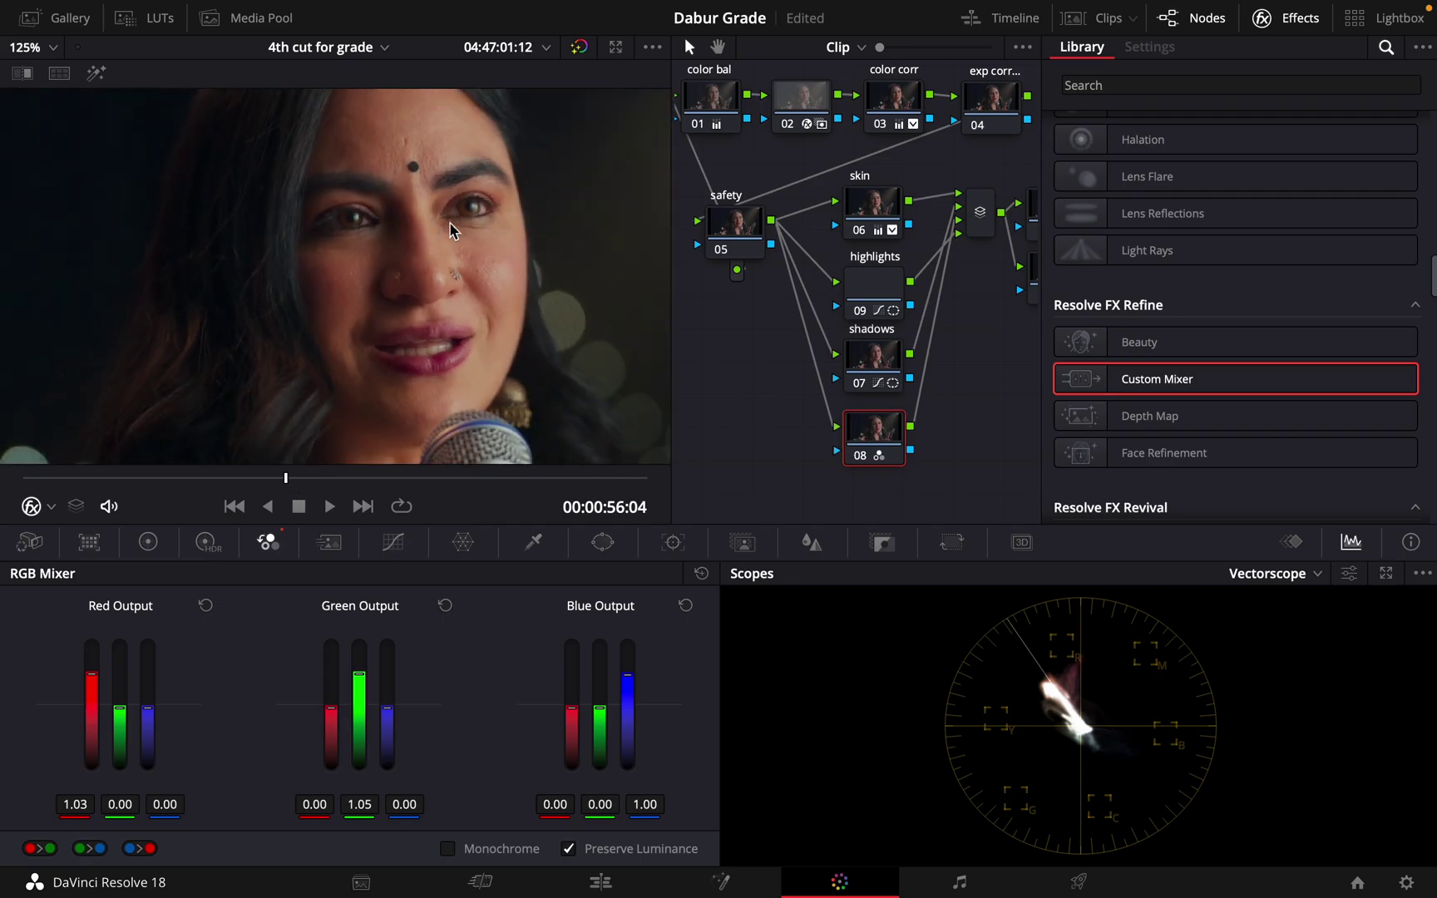
scroll(453, 233, up, 1)
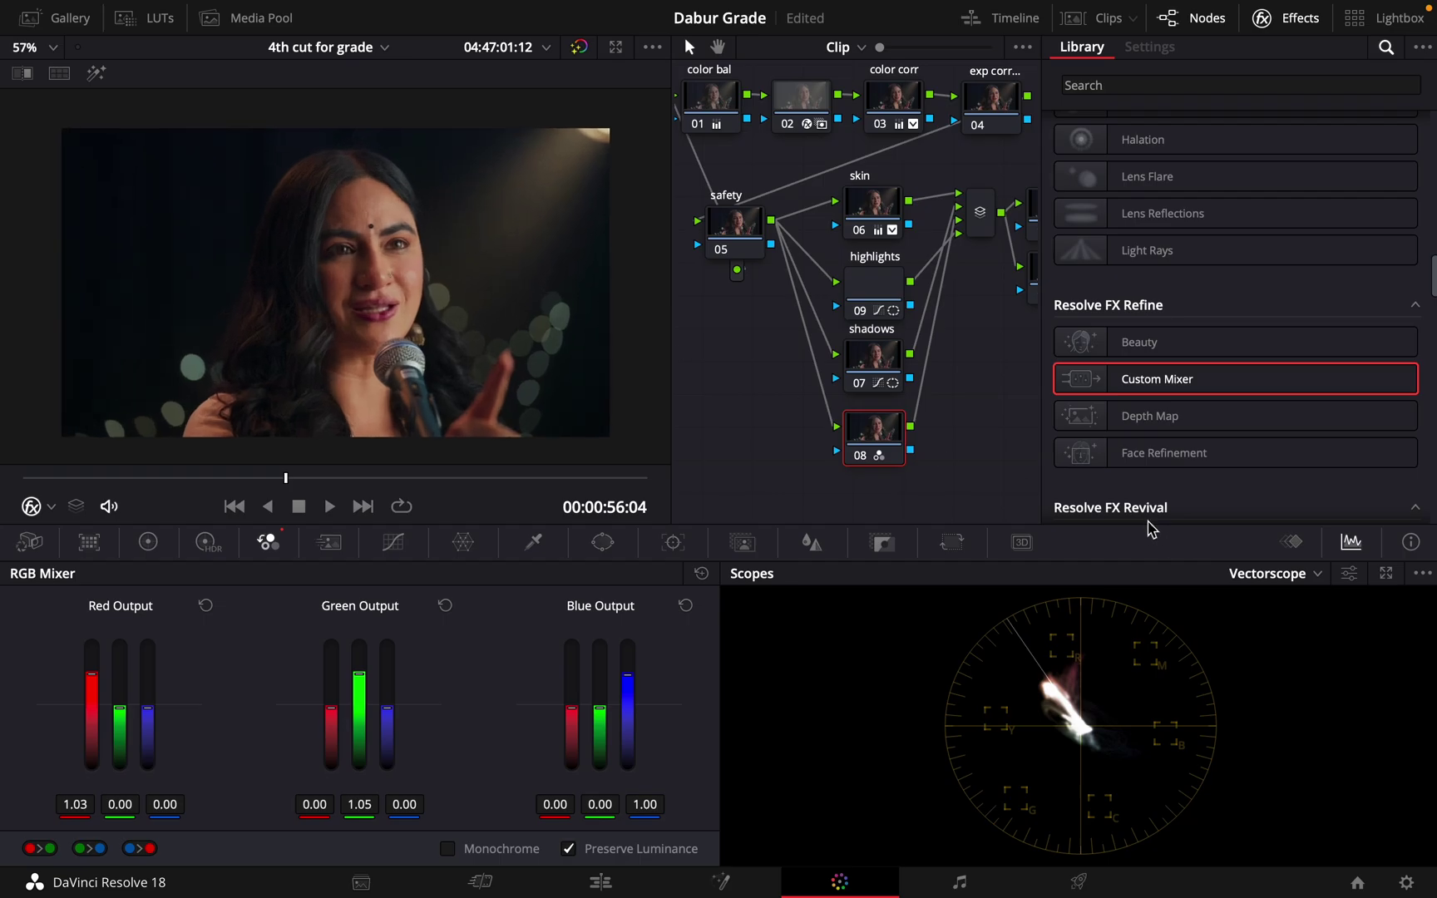
Add a parallel node below node 08 and look through the effects library back to the Resolve FX Blur group.
key(alt+p)
scroll(977, 434, down, 3)
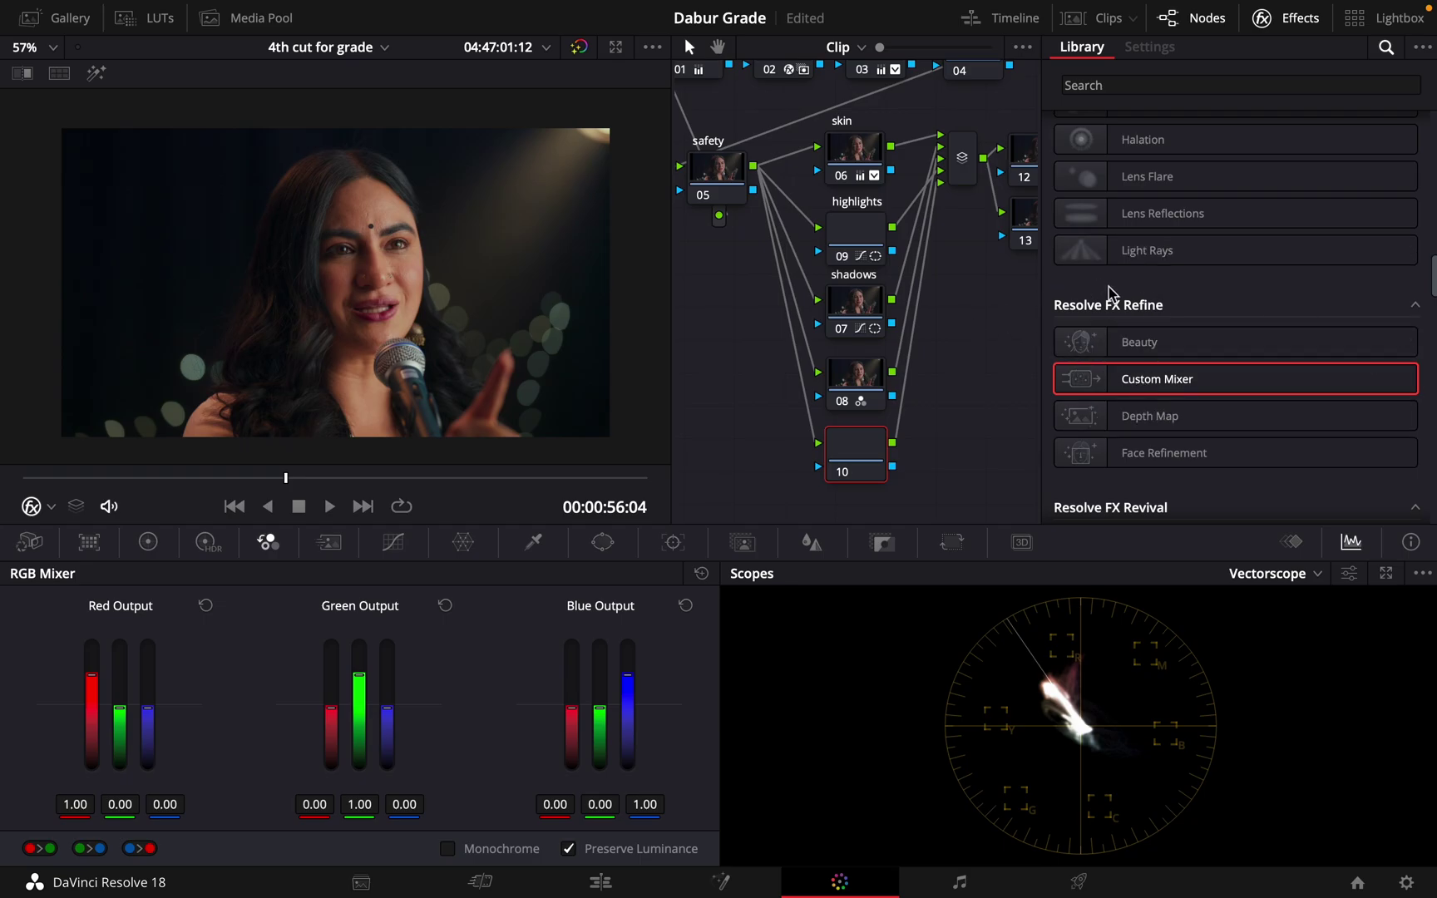
scroll(1154, 310, up, 2)
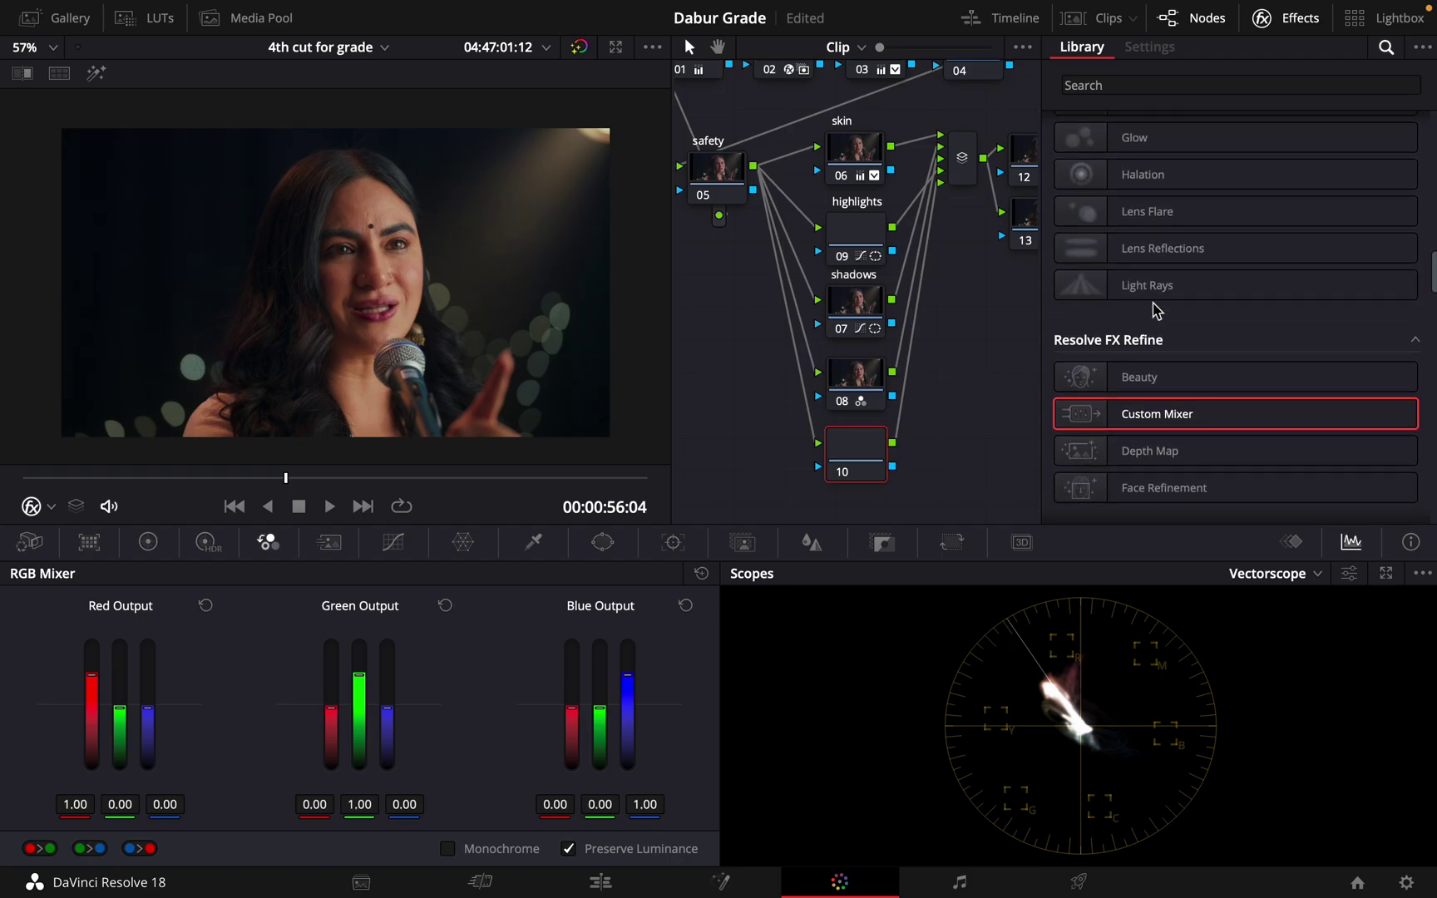
scroll(1140, 422, up, 2)
scroll(1140, 422, up, 15)
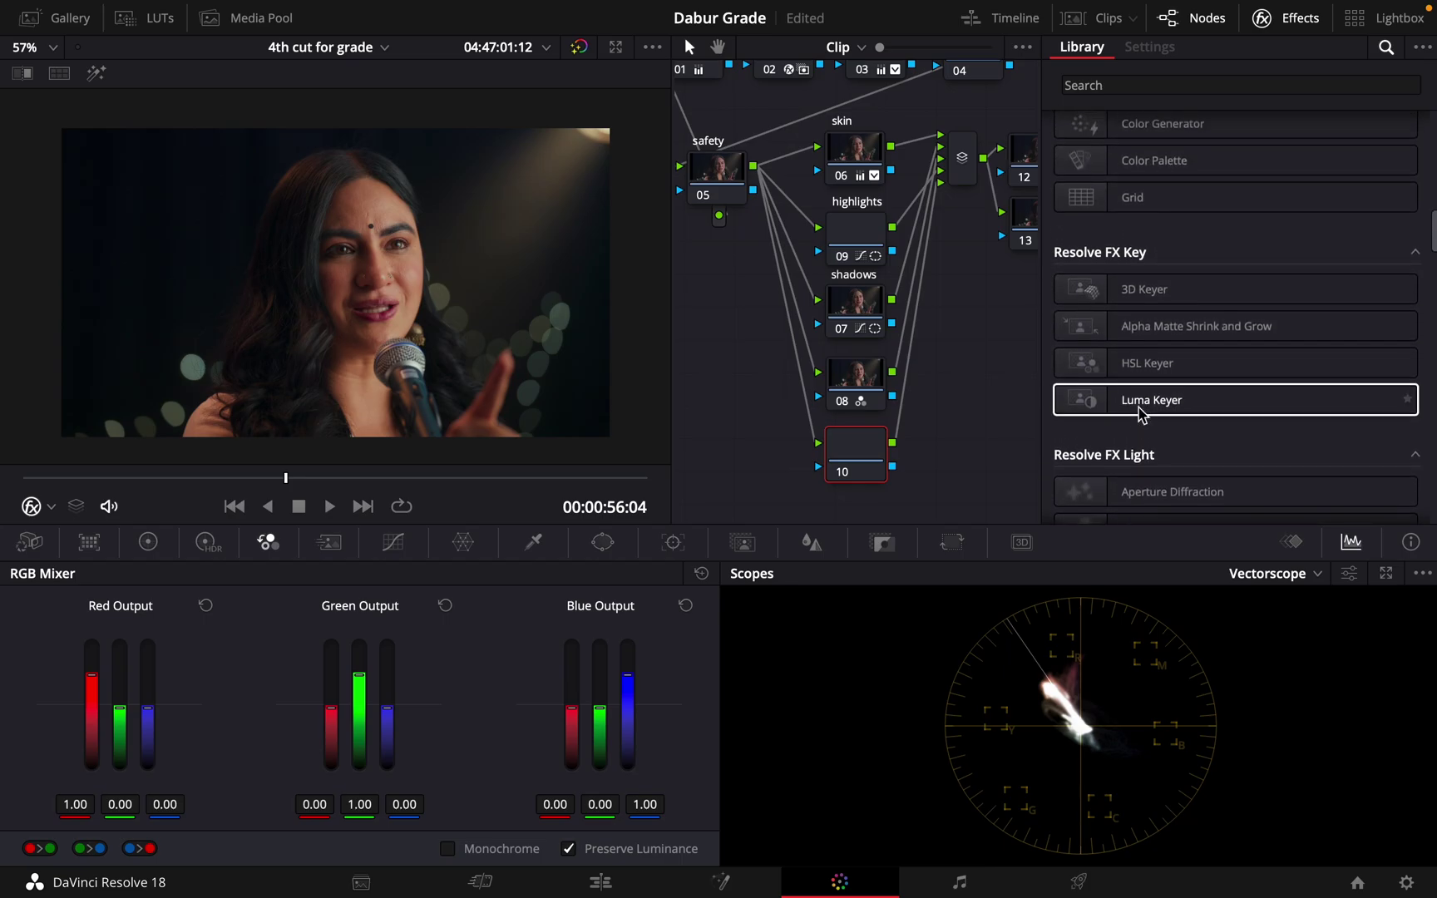
scroll(1139, 287, up, 4)
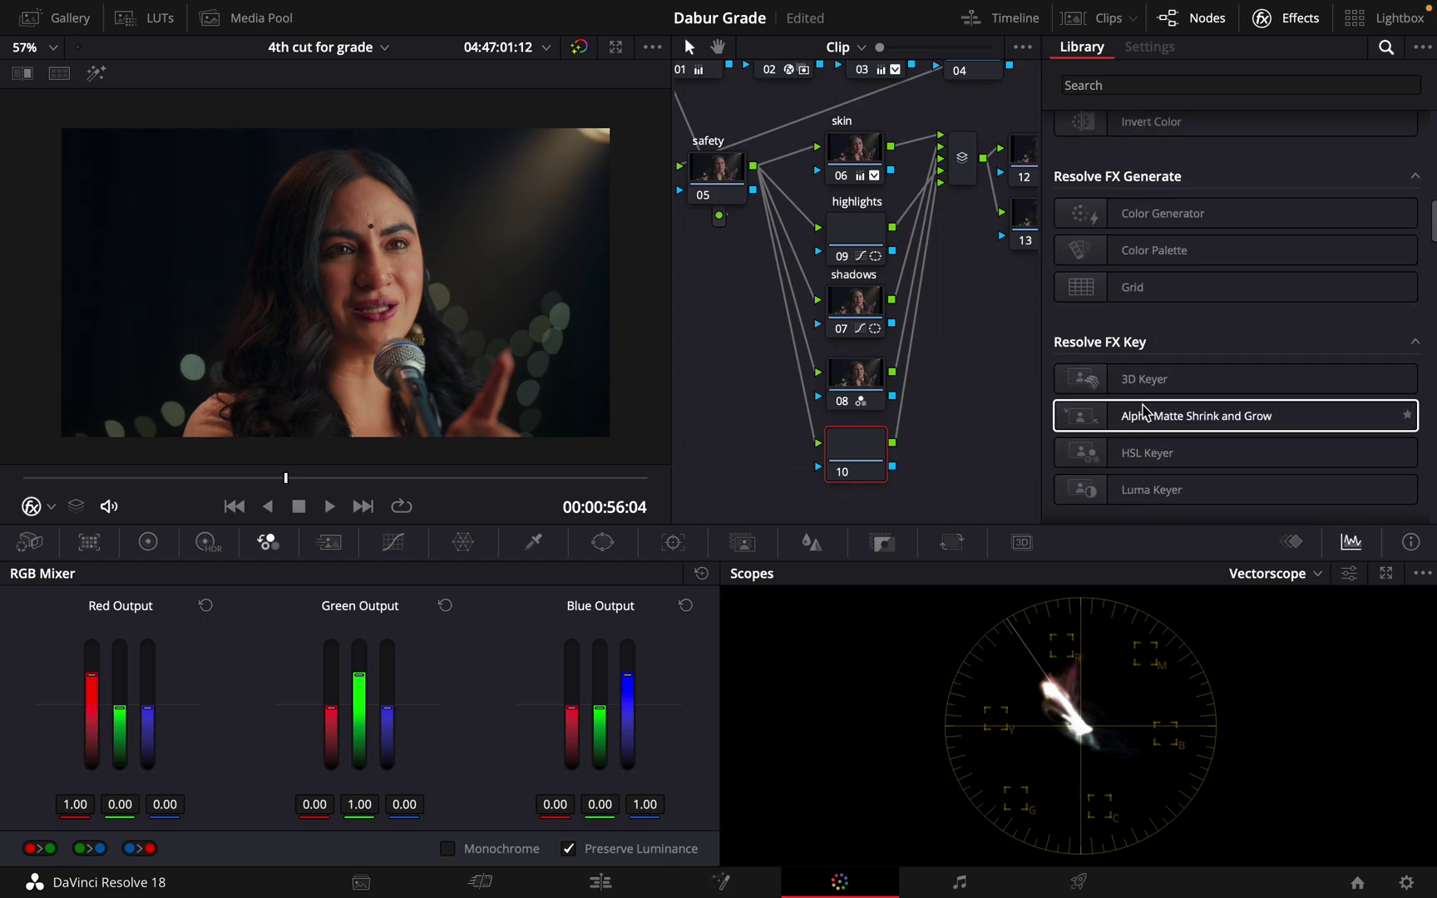
scroll(1193, 465, up, 5)
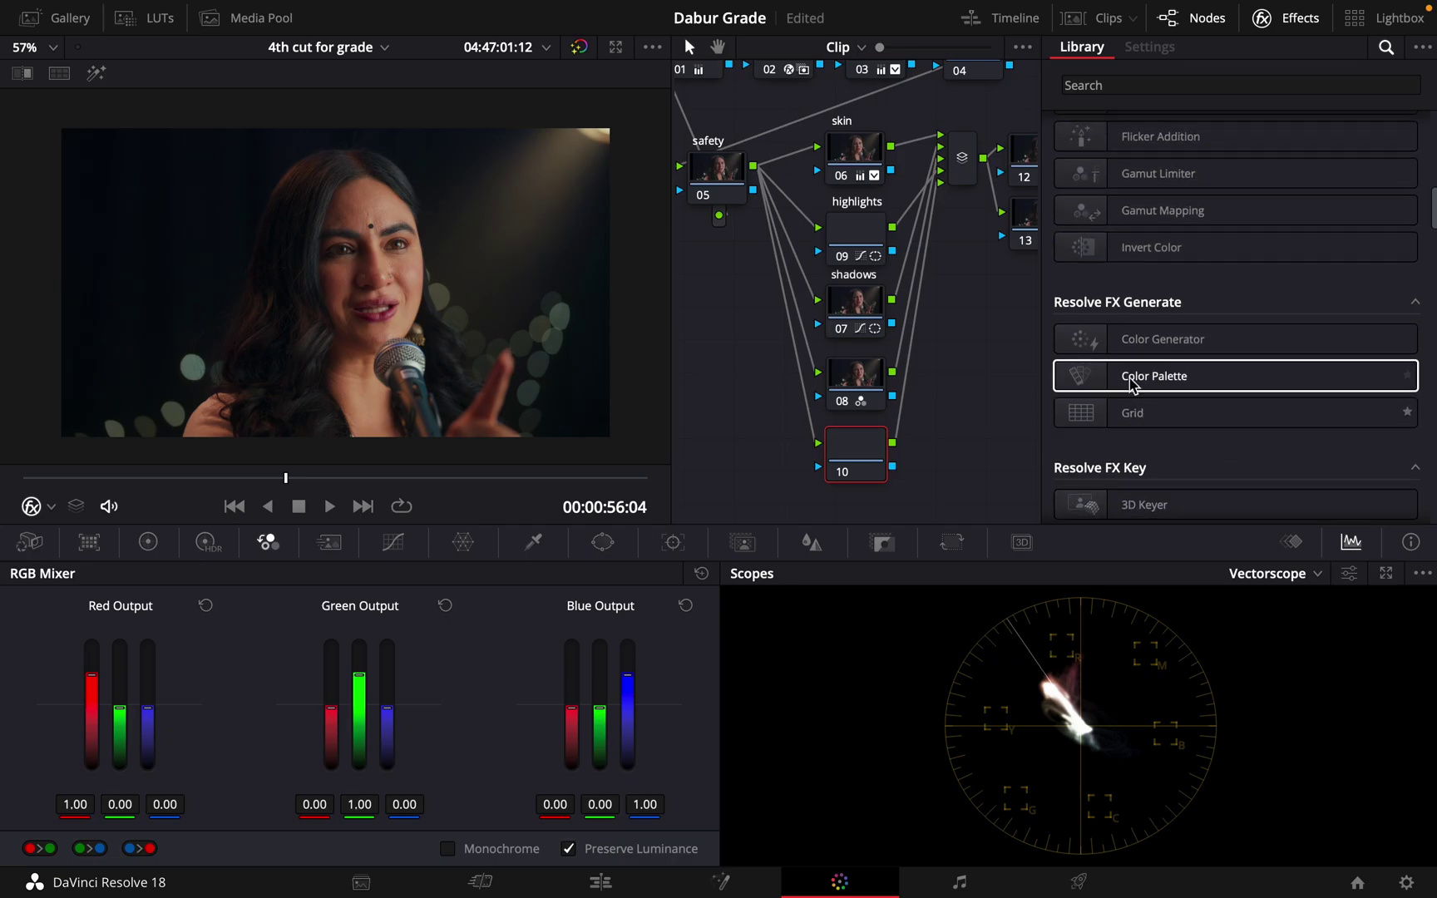
scroll(1126, 345, up, 10)
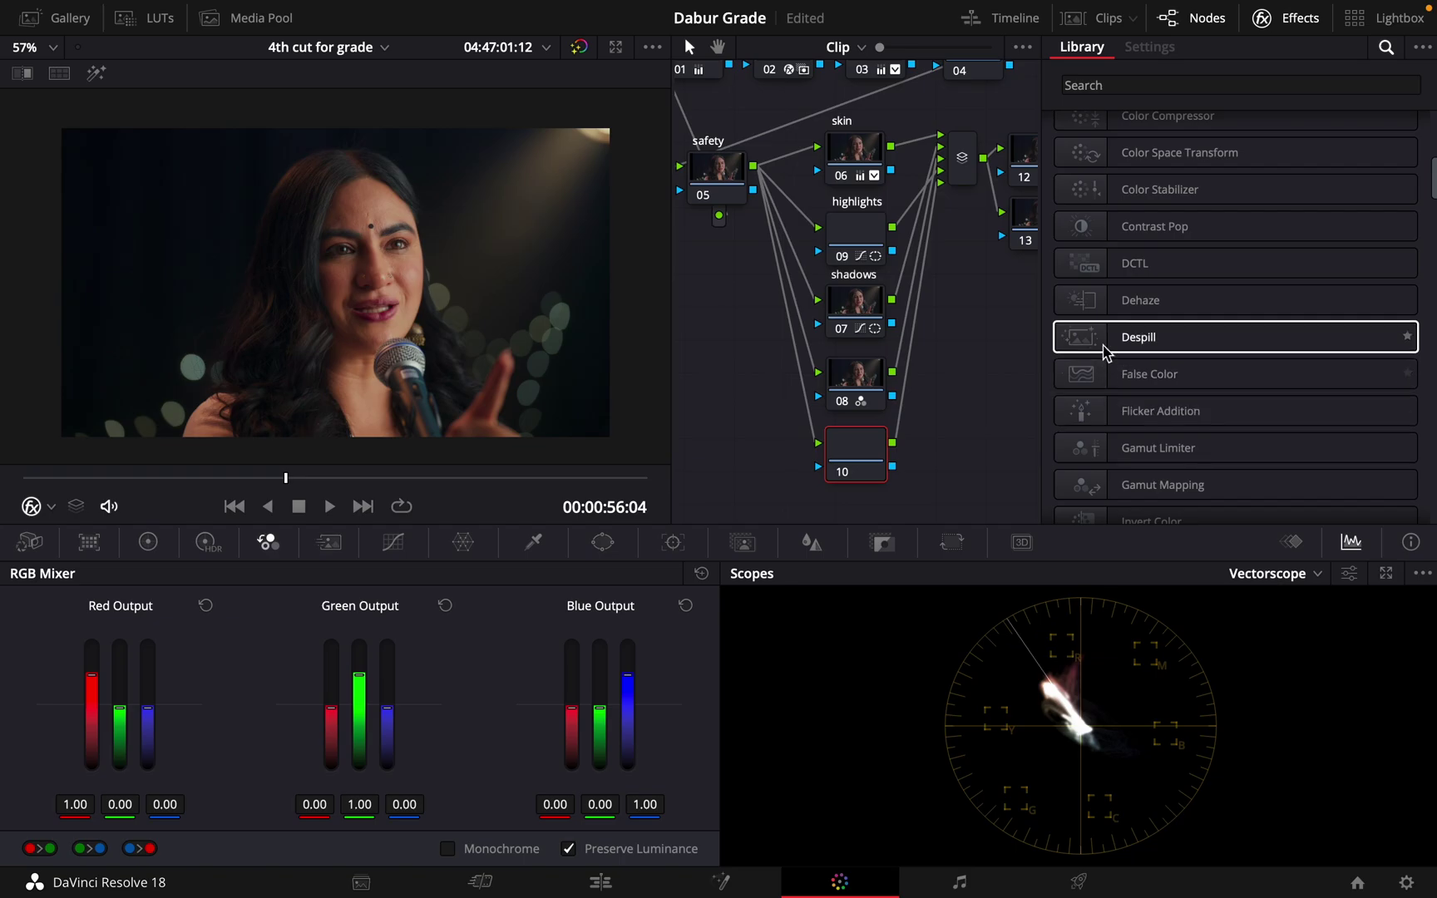
scroll(1106, 351, up, 4)
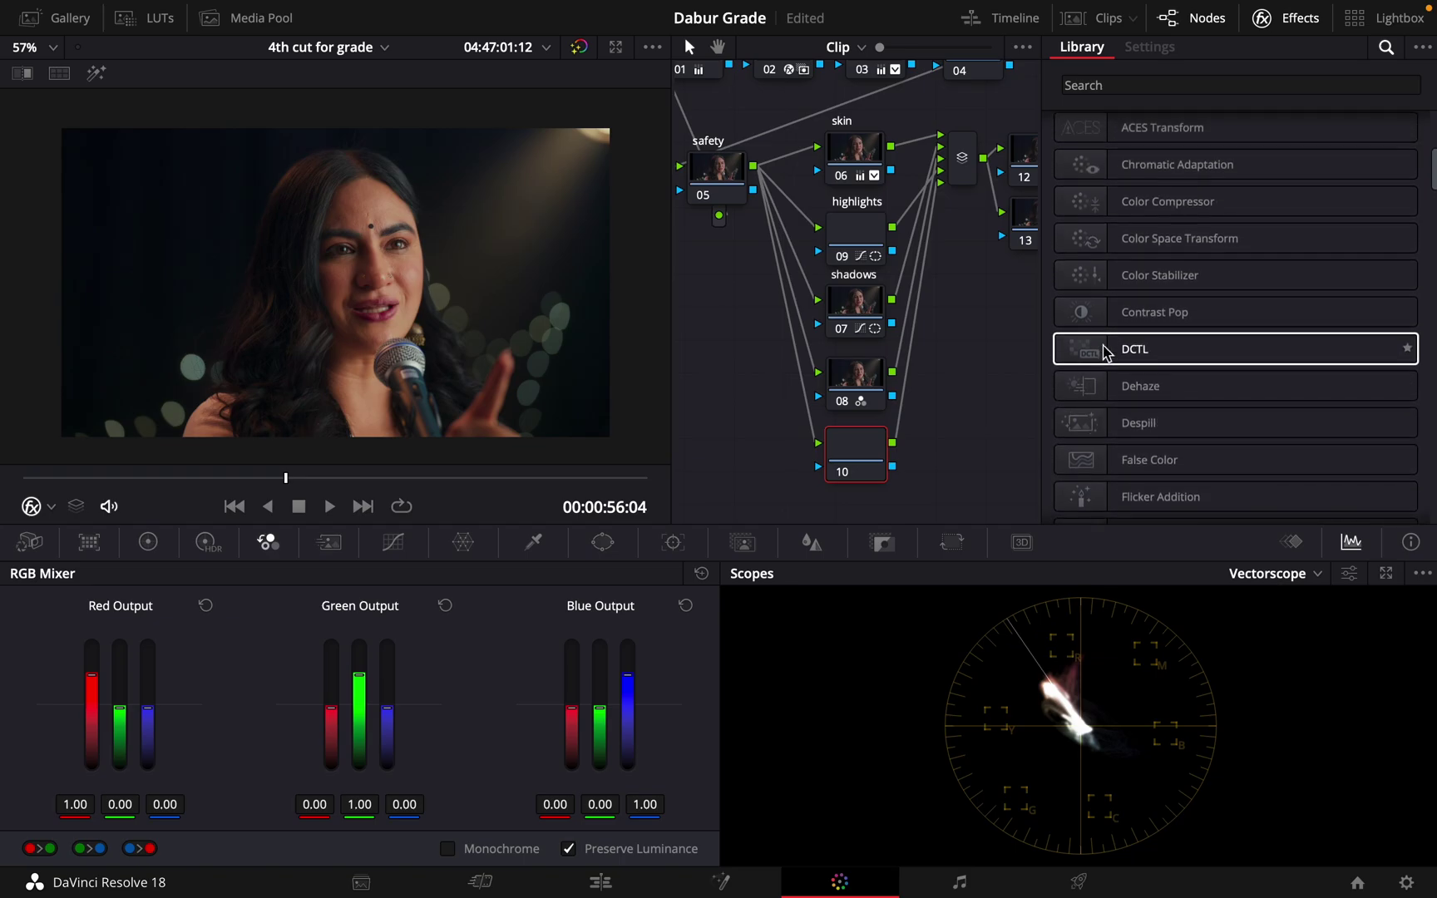
scroll(1106, 351, up, 7)
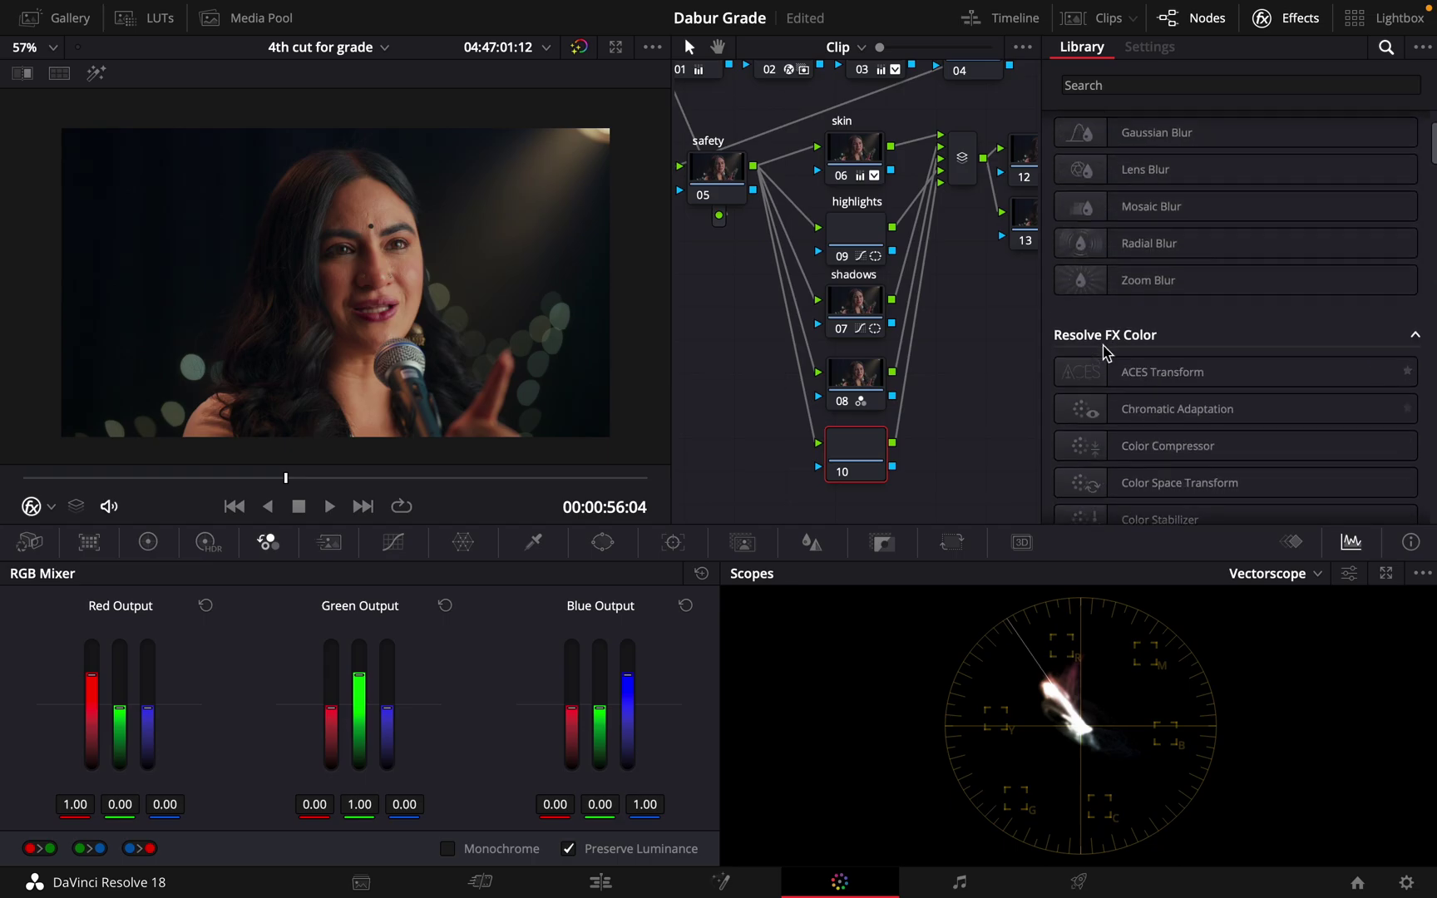
scroll(1106, 350, up, 3)
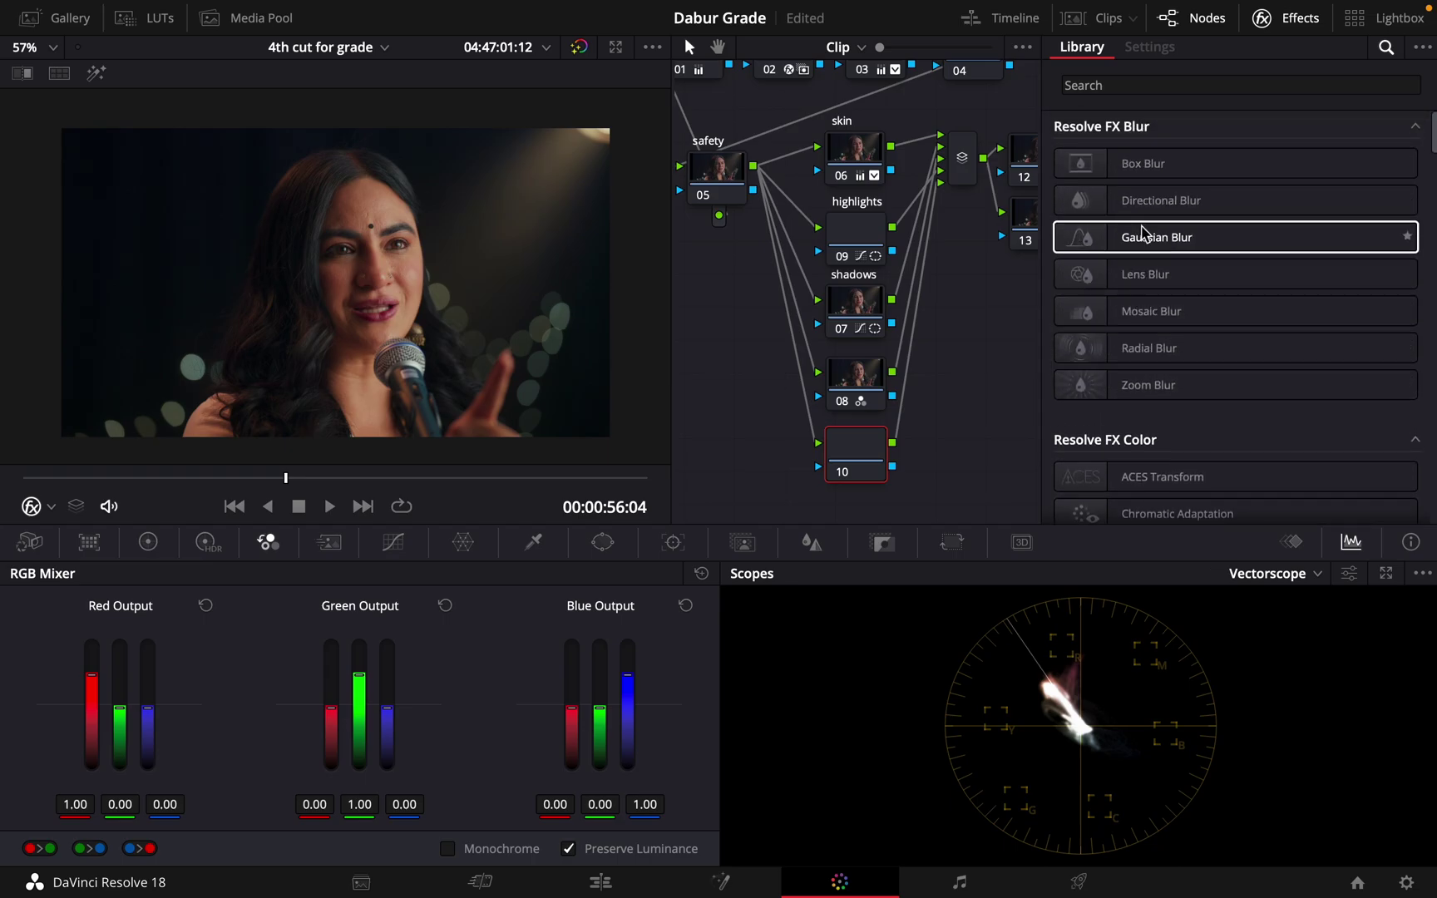
Apply the Halation effect to the new parallel node and set its Threshold to 0.303.
scroll(1143, 233, down, 18)
scroll(1143, 232, down, 20)
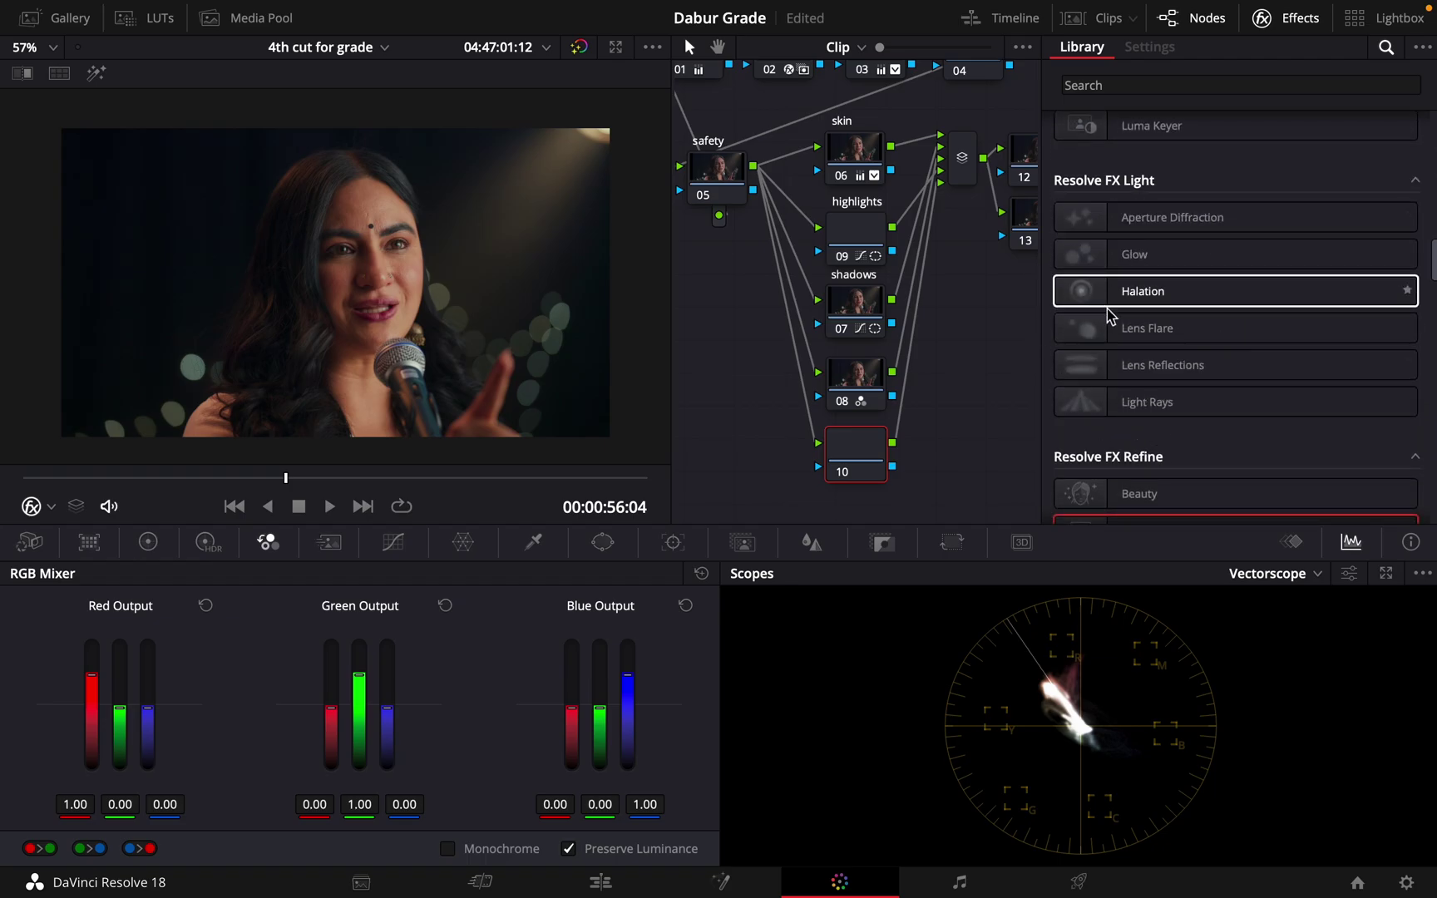
drag(1079, 290, 862, 461)
click(1272, 158)
click(1272, 154)
mouse_move(1211, 219)
mouse_down()
mouse_move(1315, 219)
mouse_move(1180, 219)
mouse_move(1221, 225)
mouse_up()
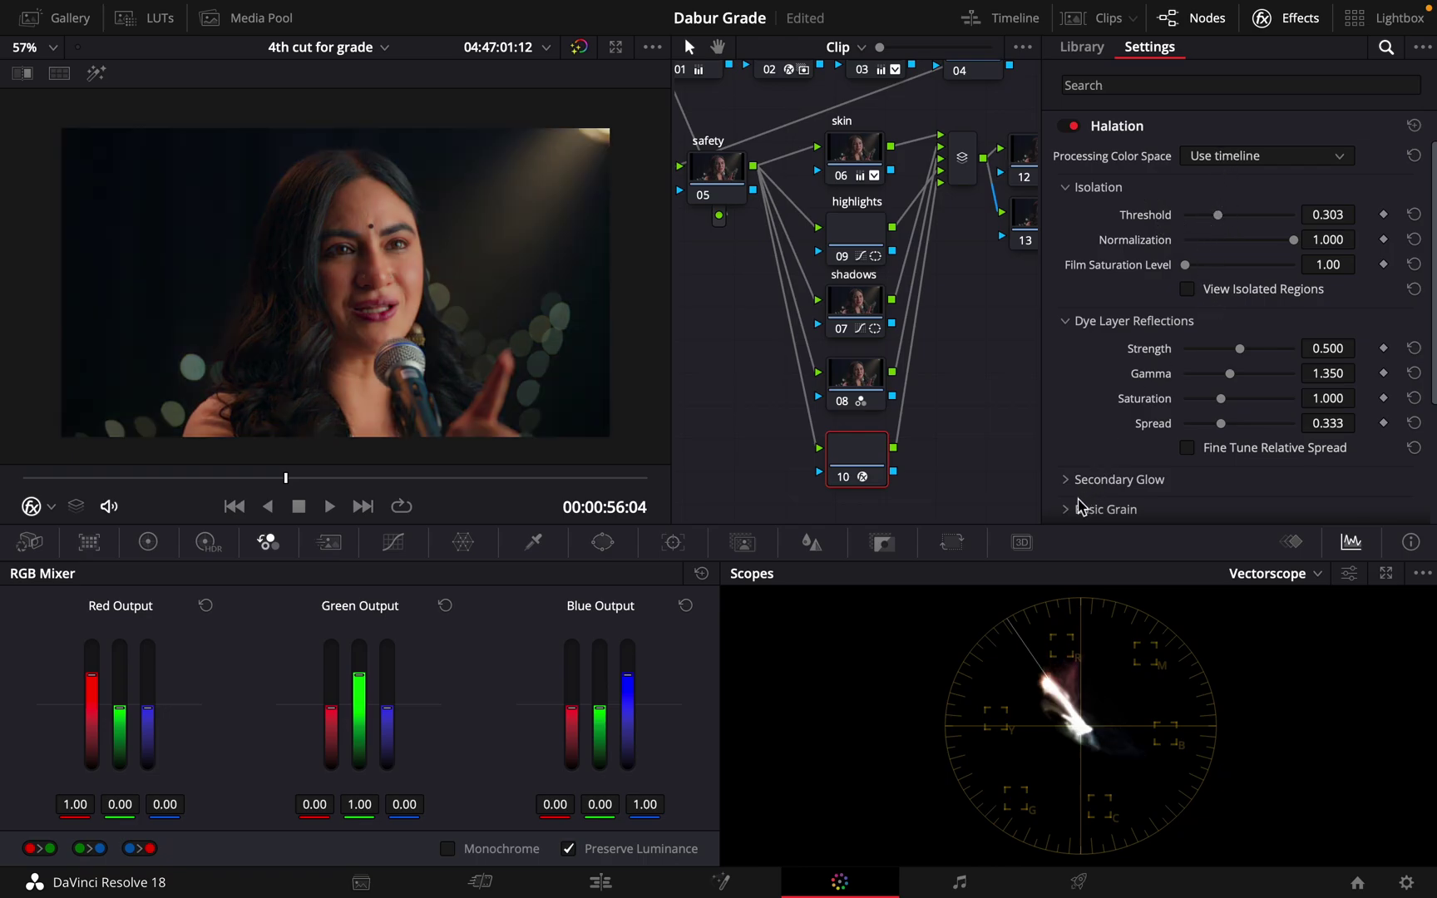
Expand the Halation effect's Secondary Glow, Basic Grain and Global Blend sections and review their settings.
drag(1434, 195, 1431, 392)
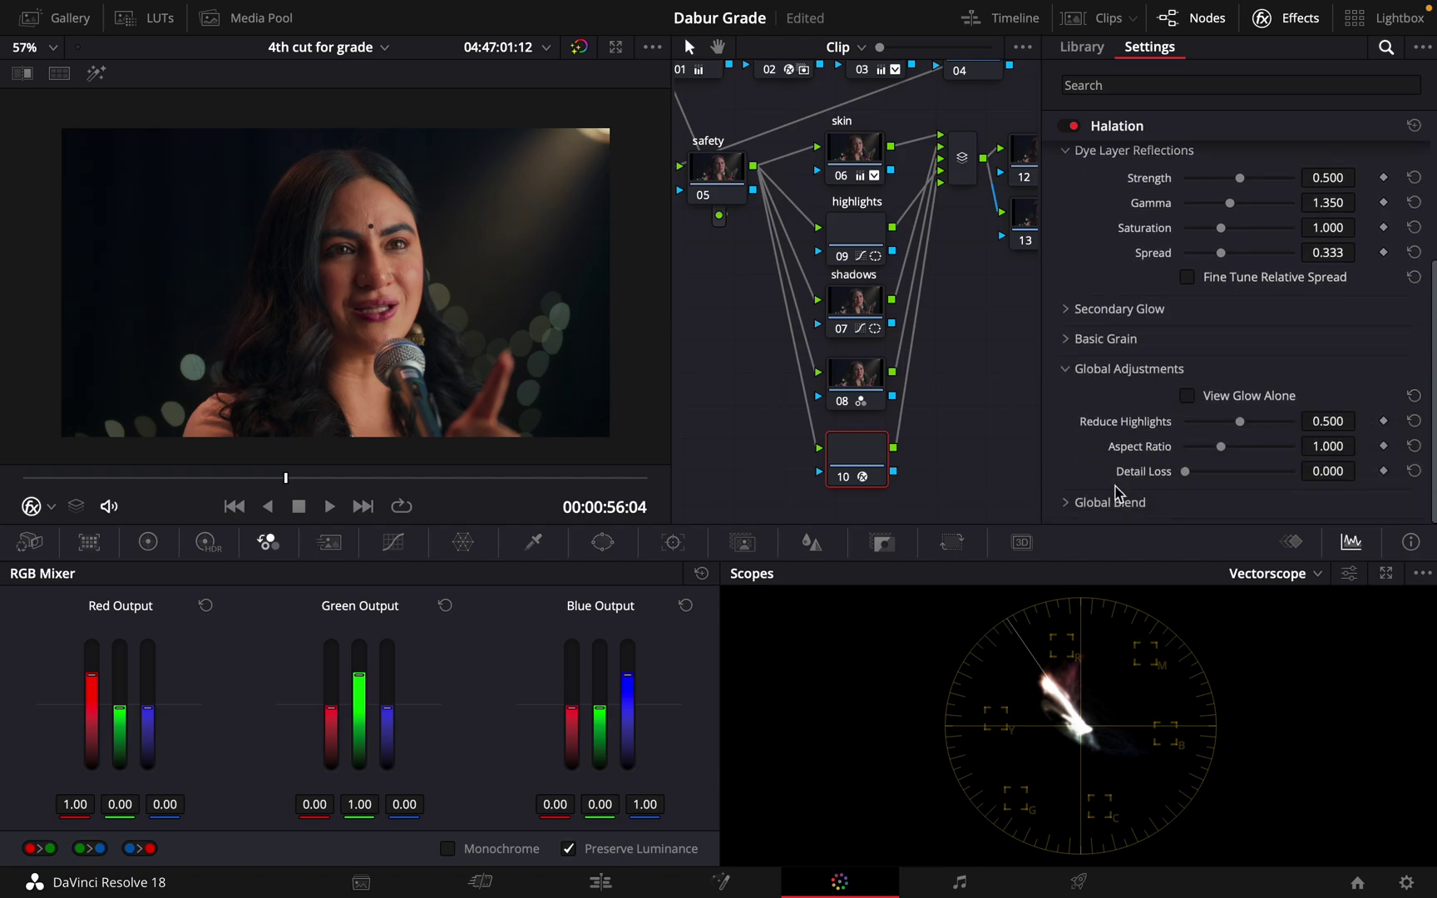
click(1069, 308)
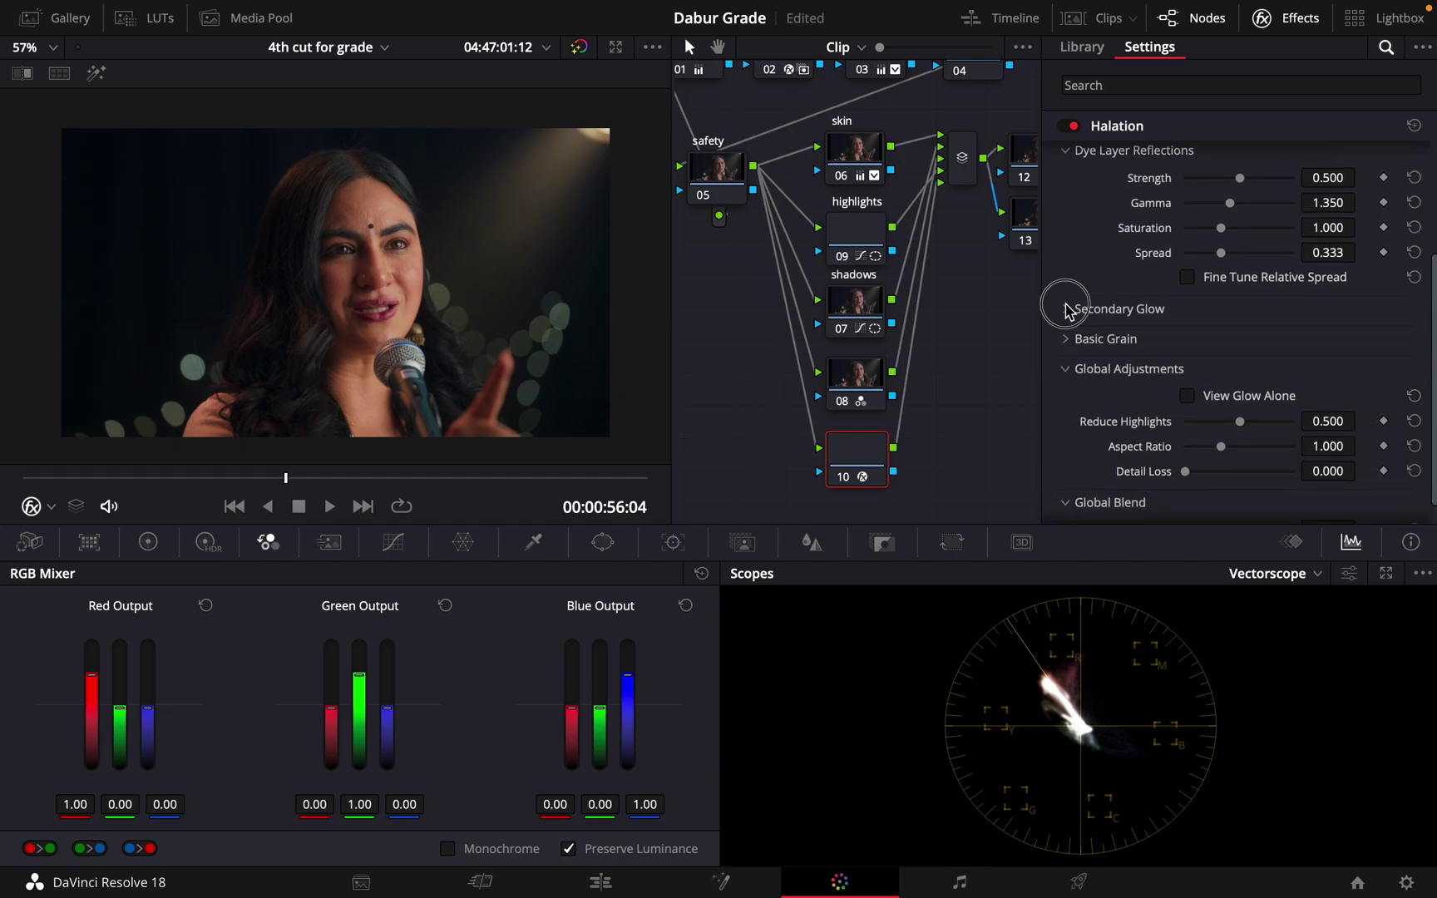
click(1072, 441)
scroll(1073, 453, down, 5)
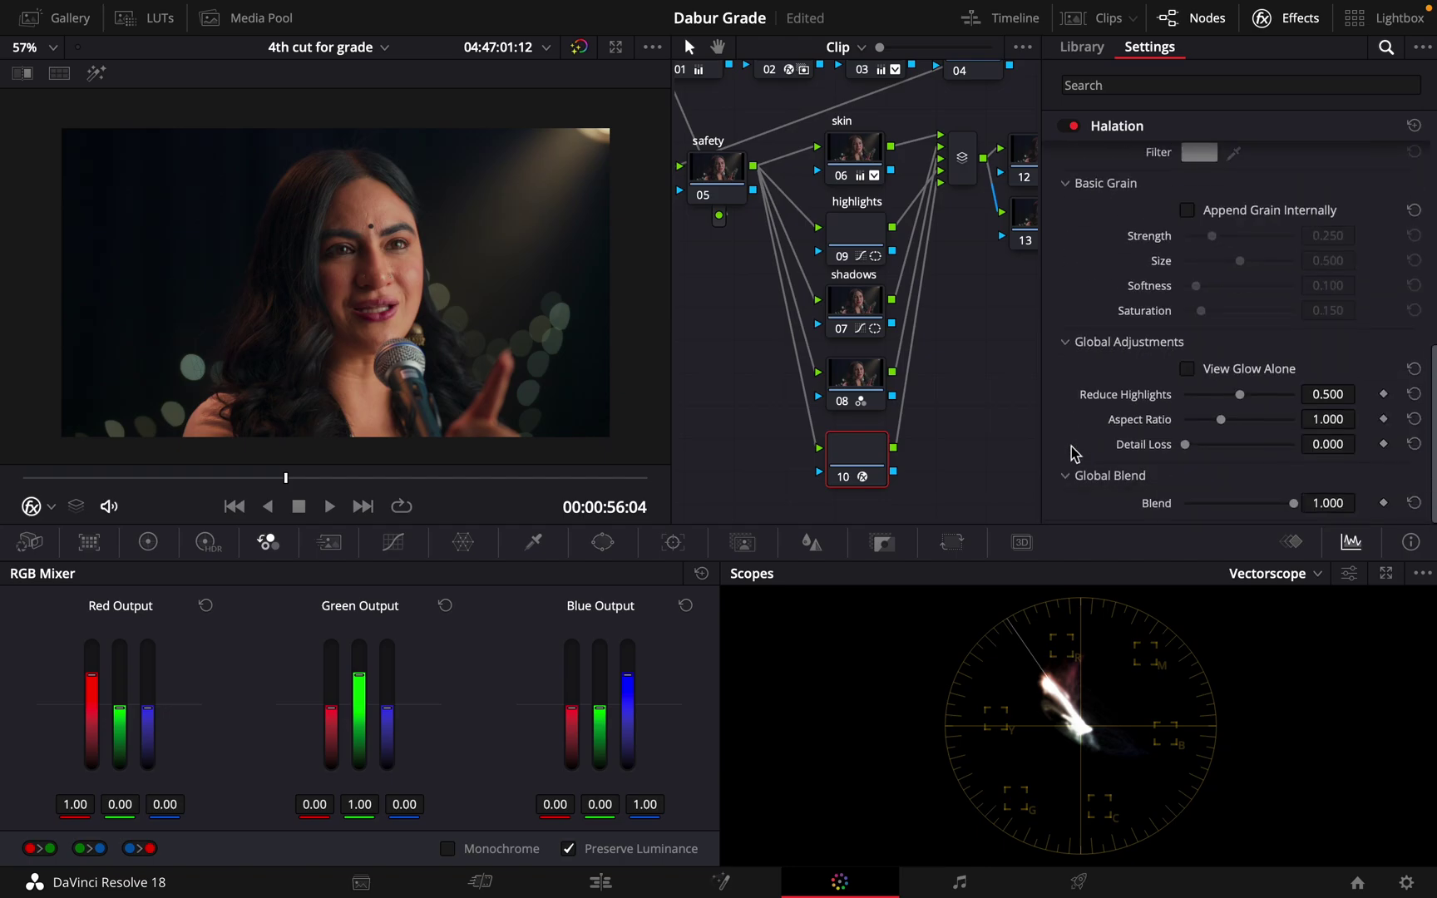
Compare the image with the Halation effect off and on, examining the singer's face up close.
scroll(1075, 454, up, 6)
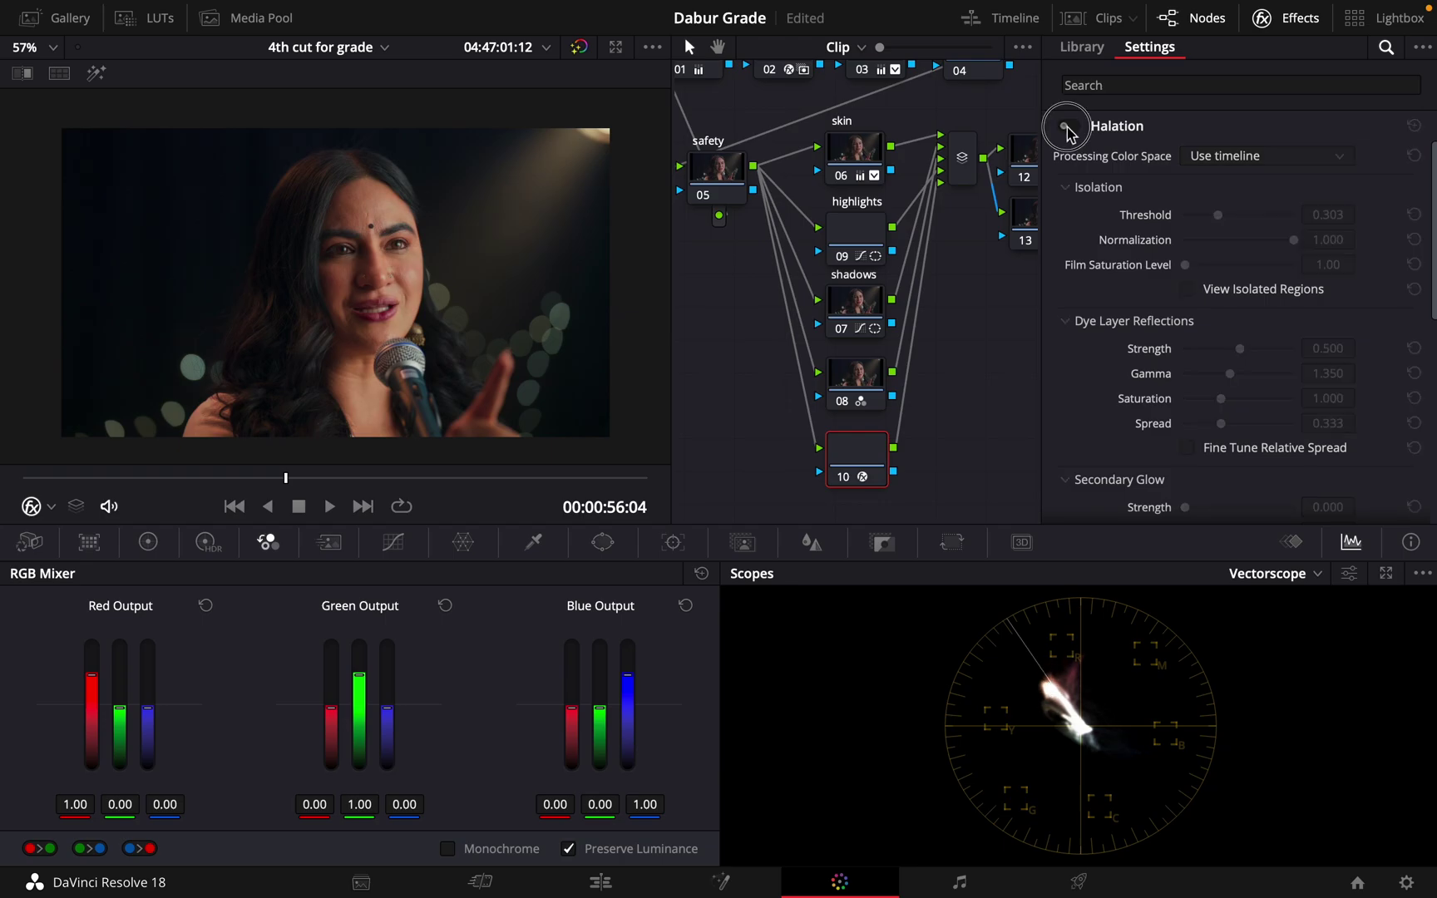
scroll(477, 272, up, 1)
scroll(476, 273, up, 3)
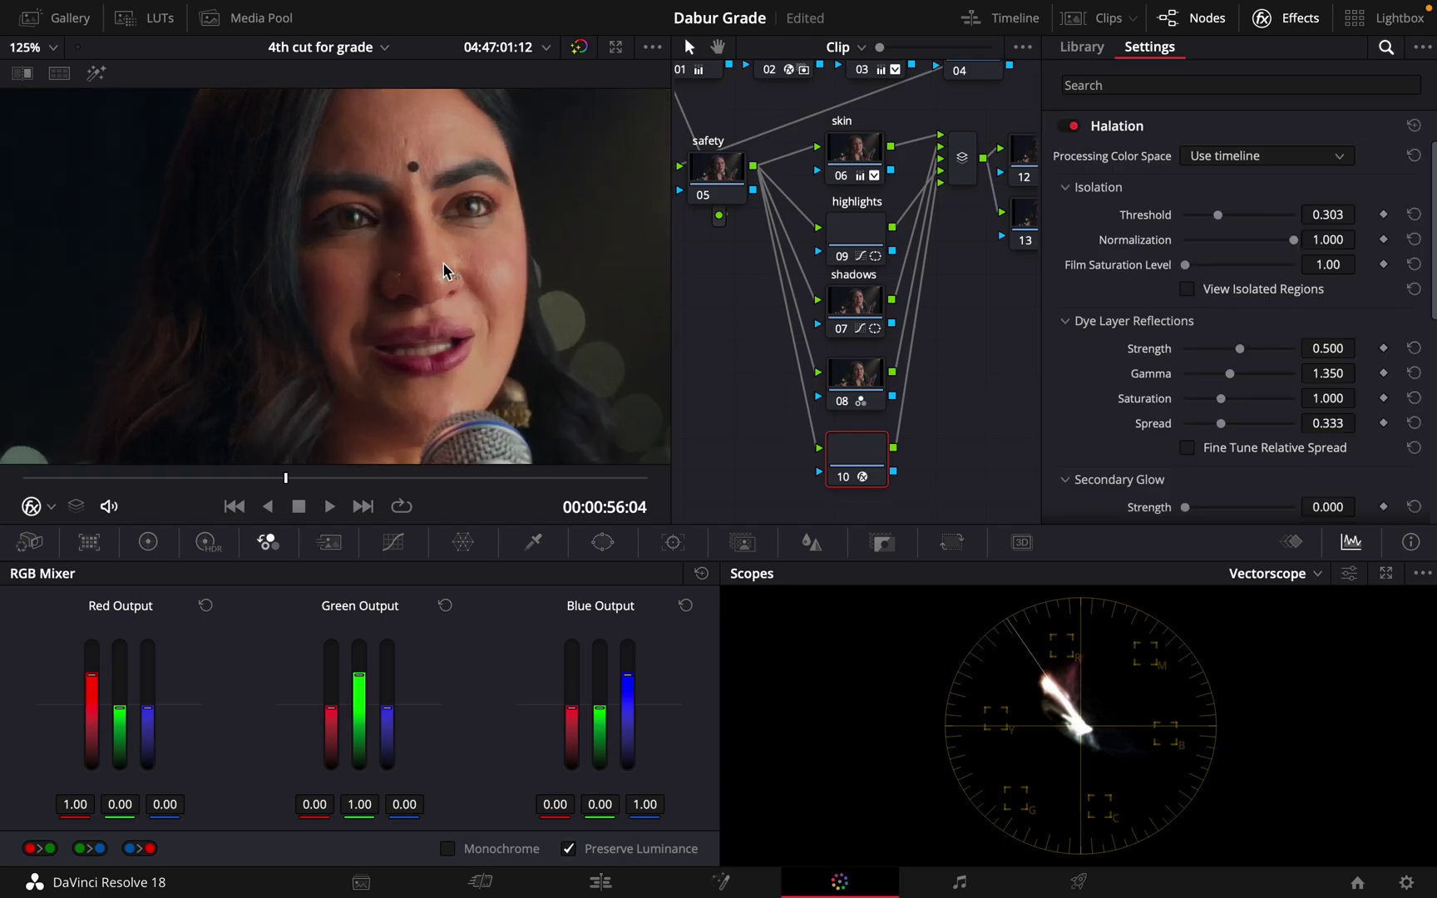
scroll(447, 270, down, 4)
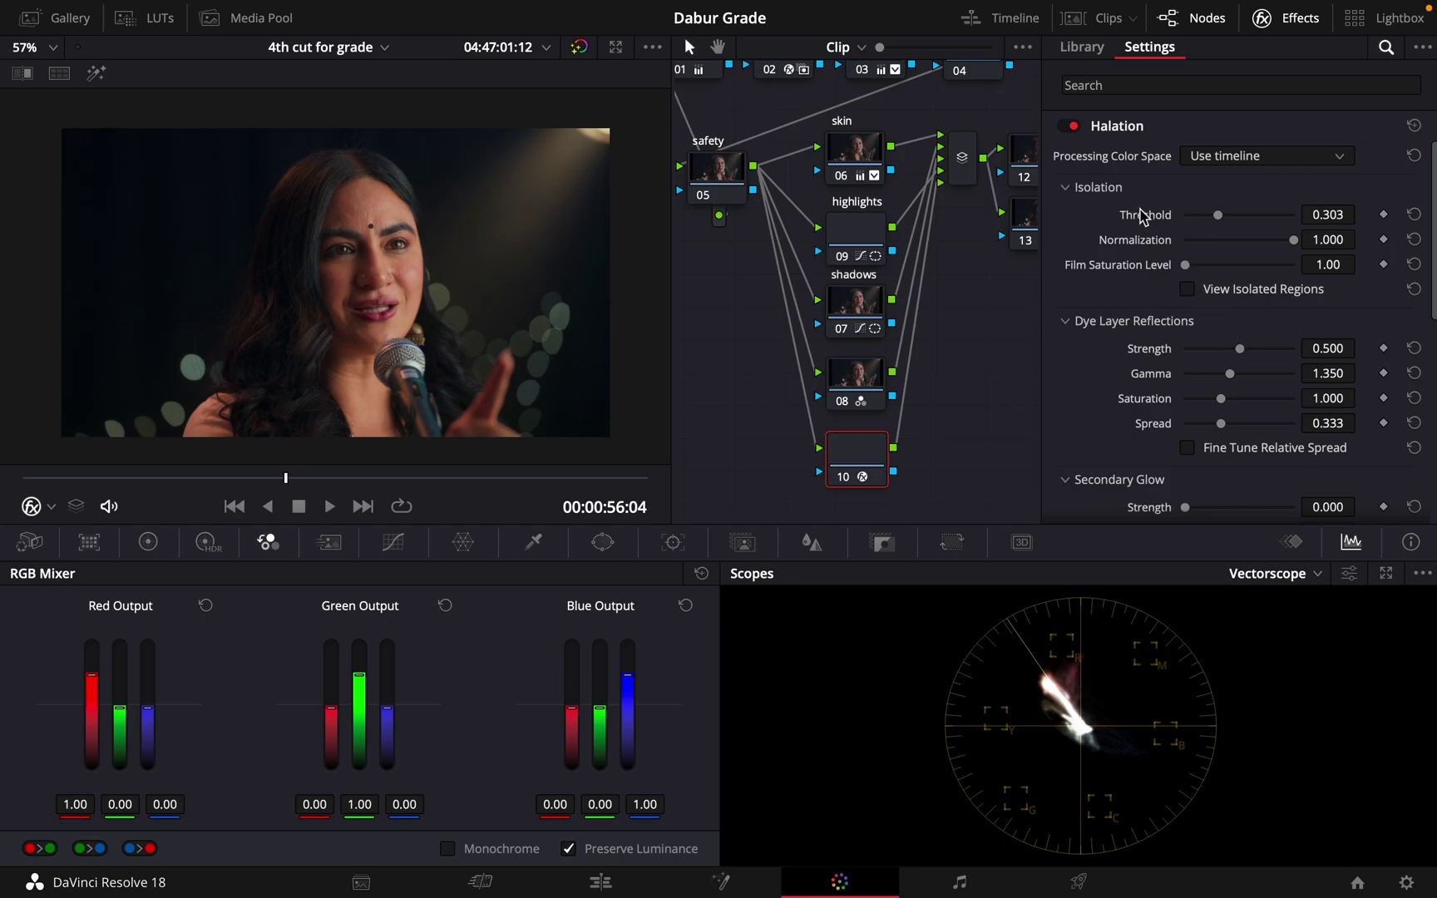
Reset Halation and set Threshold and Normalization to 0.541, Film Saturation Level to 2.57, Strength to 0.660, Gamma to 1.382 and Saturation to 1.051.
click(1413, 126)
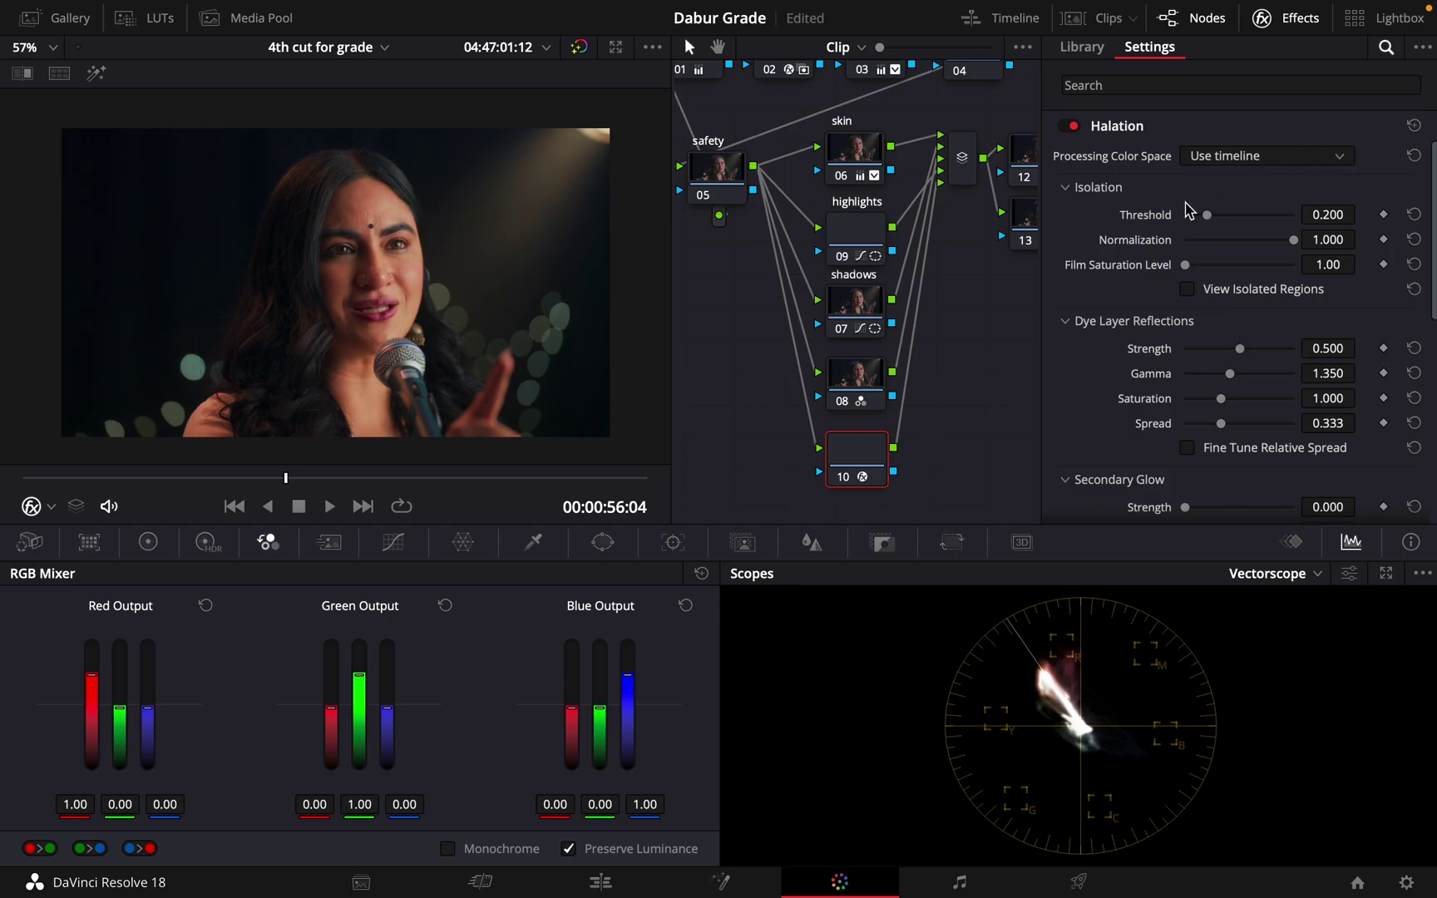
mouse_move(1207, 218)
mouse_down()
mouse_move(1183, 218)
mouse_move(1294, 218)
mouse_move(1218, 219)
mouse_up()
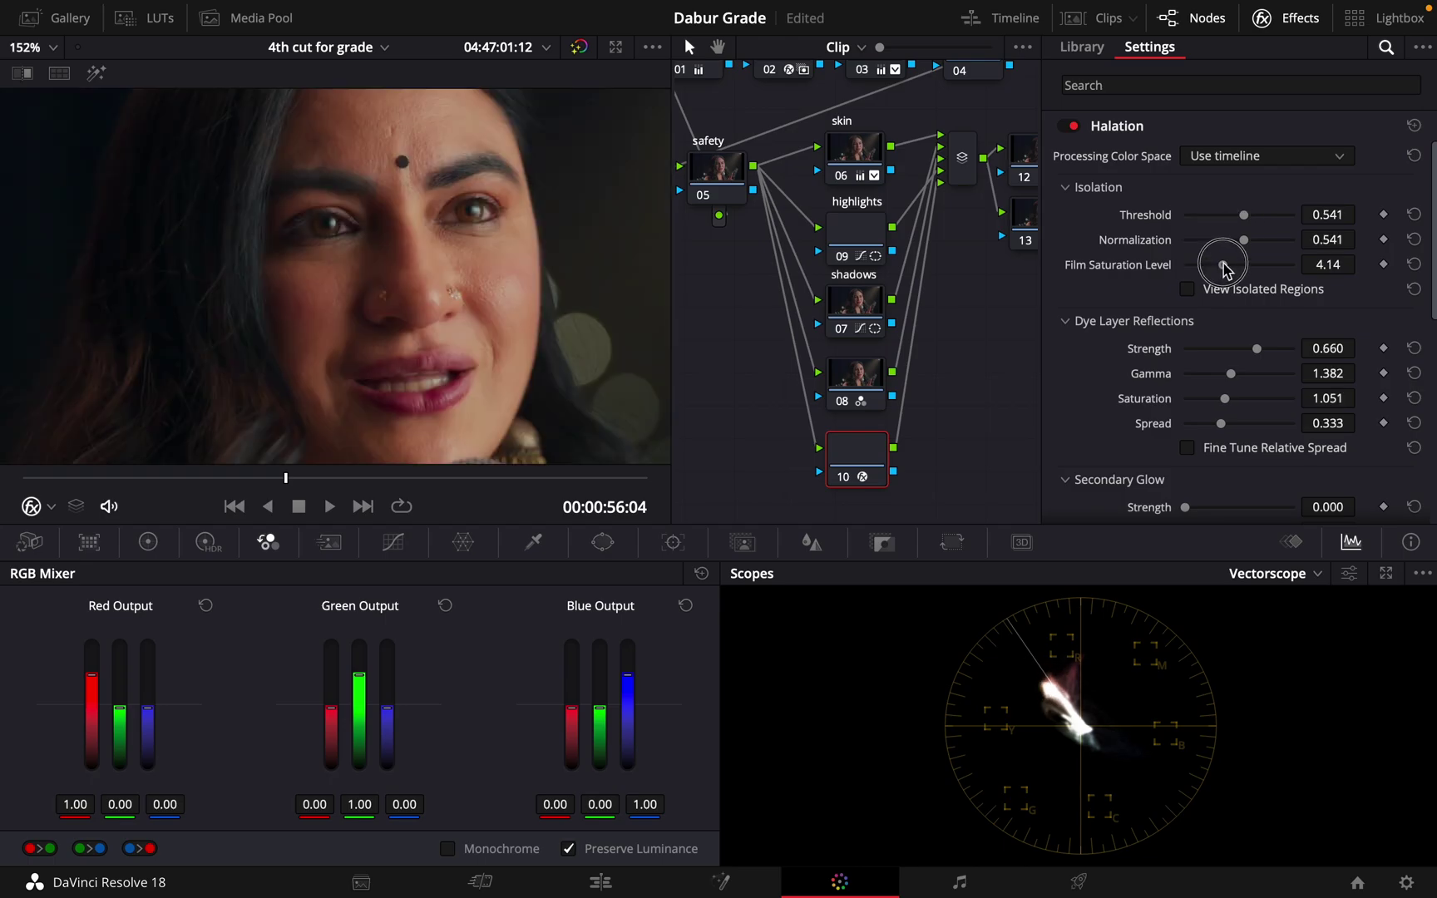
drag(1222, 266, 1203, 266)
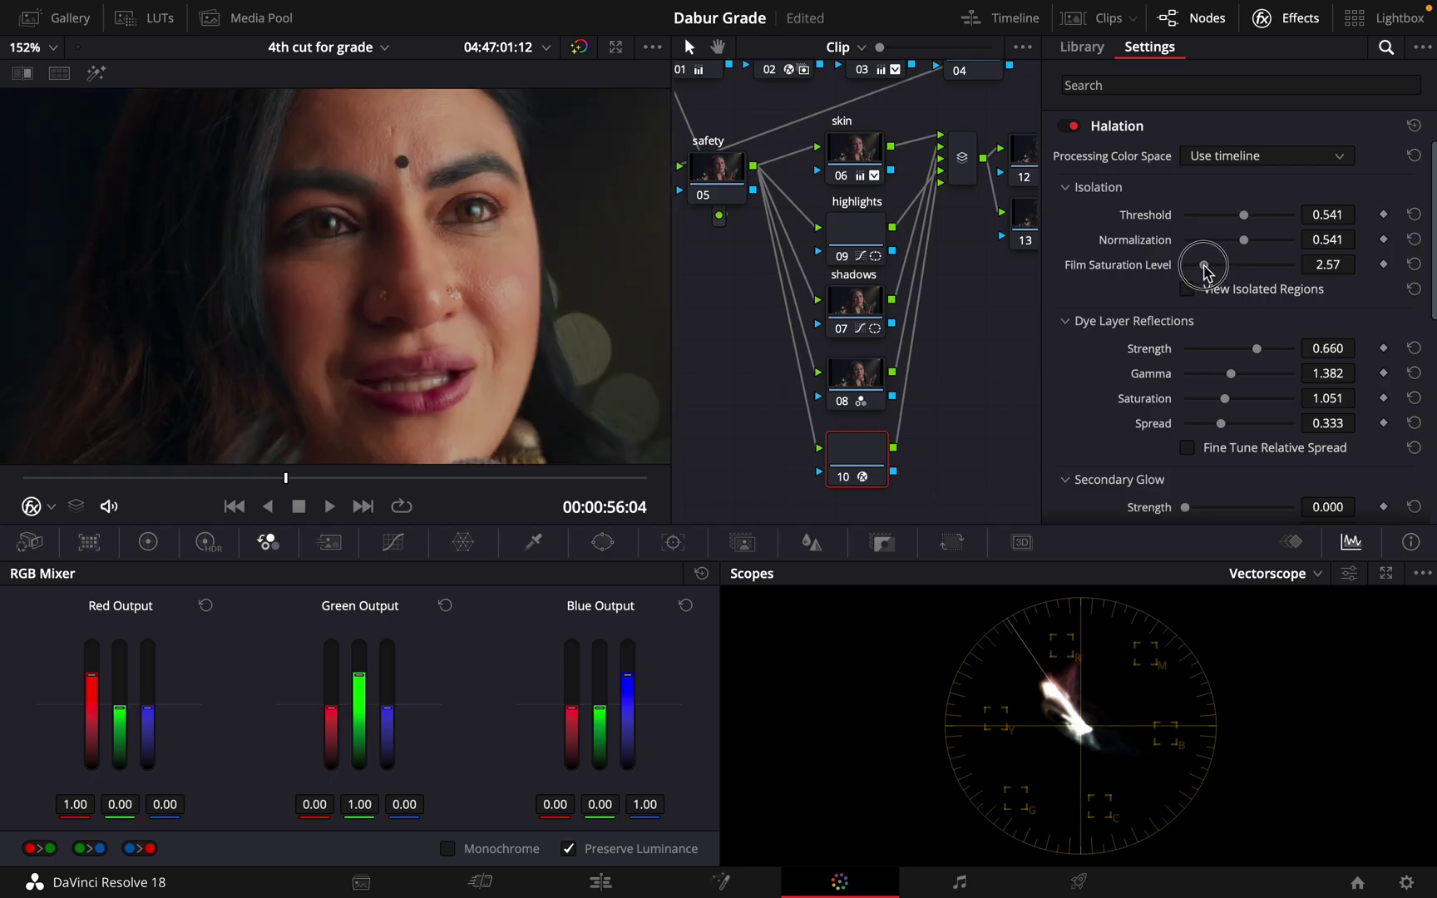
Using the isolated regions view, set Halation's Threshold to 0.229, Normalization to 1.000 and Film Saturation Level to 1.33, and restore the normal view.
click(1187, 289)
scroll(382, 290, down, 4)
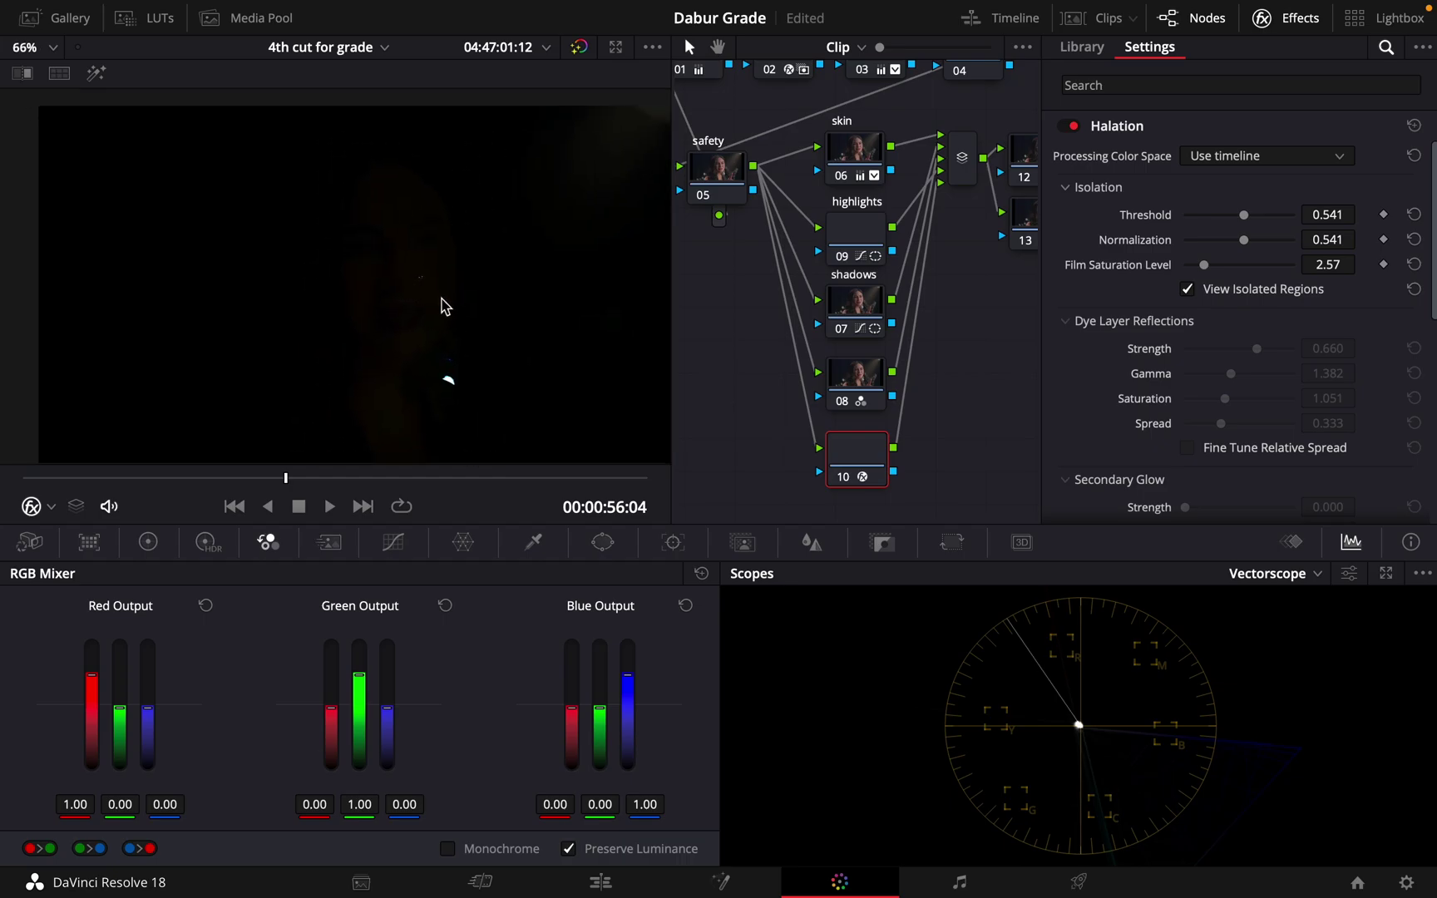
scroll(440, 279, up, 3)
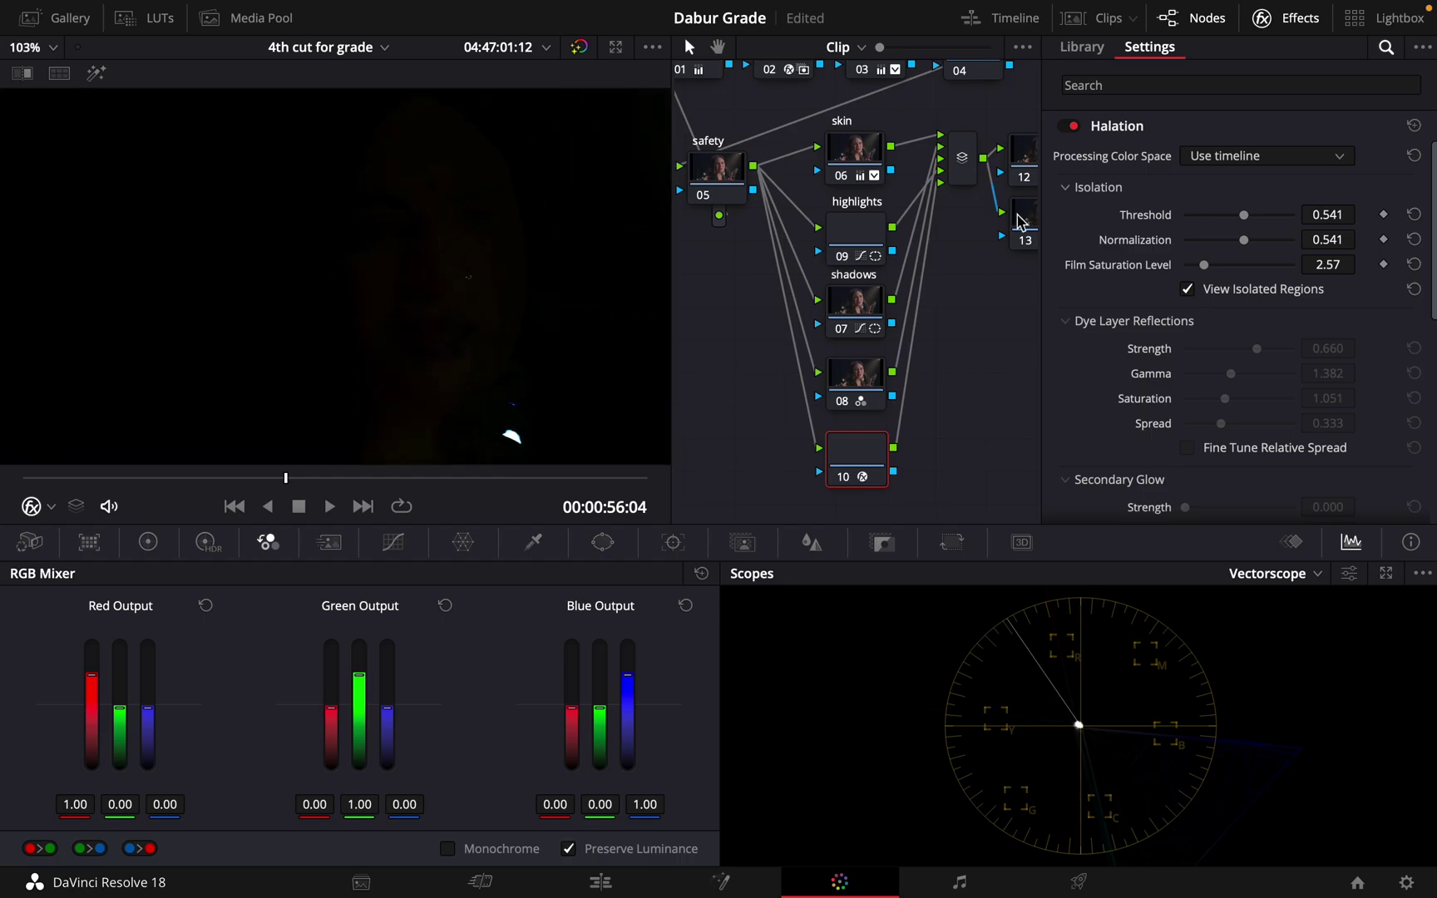
mouse_move(1239, 227)
mouse_down()
mouse_move(1208, 225)
mouse_move(1293, 223)
mouse_move(1212, 226)
mouse_move(1291, 241)
mouse_move(1201, 250)
mouse_move(1319, 242)
mouse_move(1041, 240)
mouse_move(1413, 241)
mouse_up()
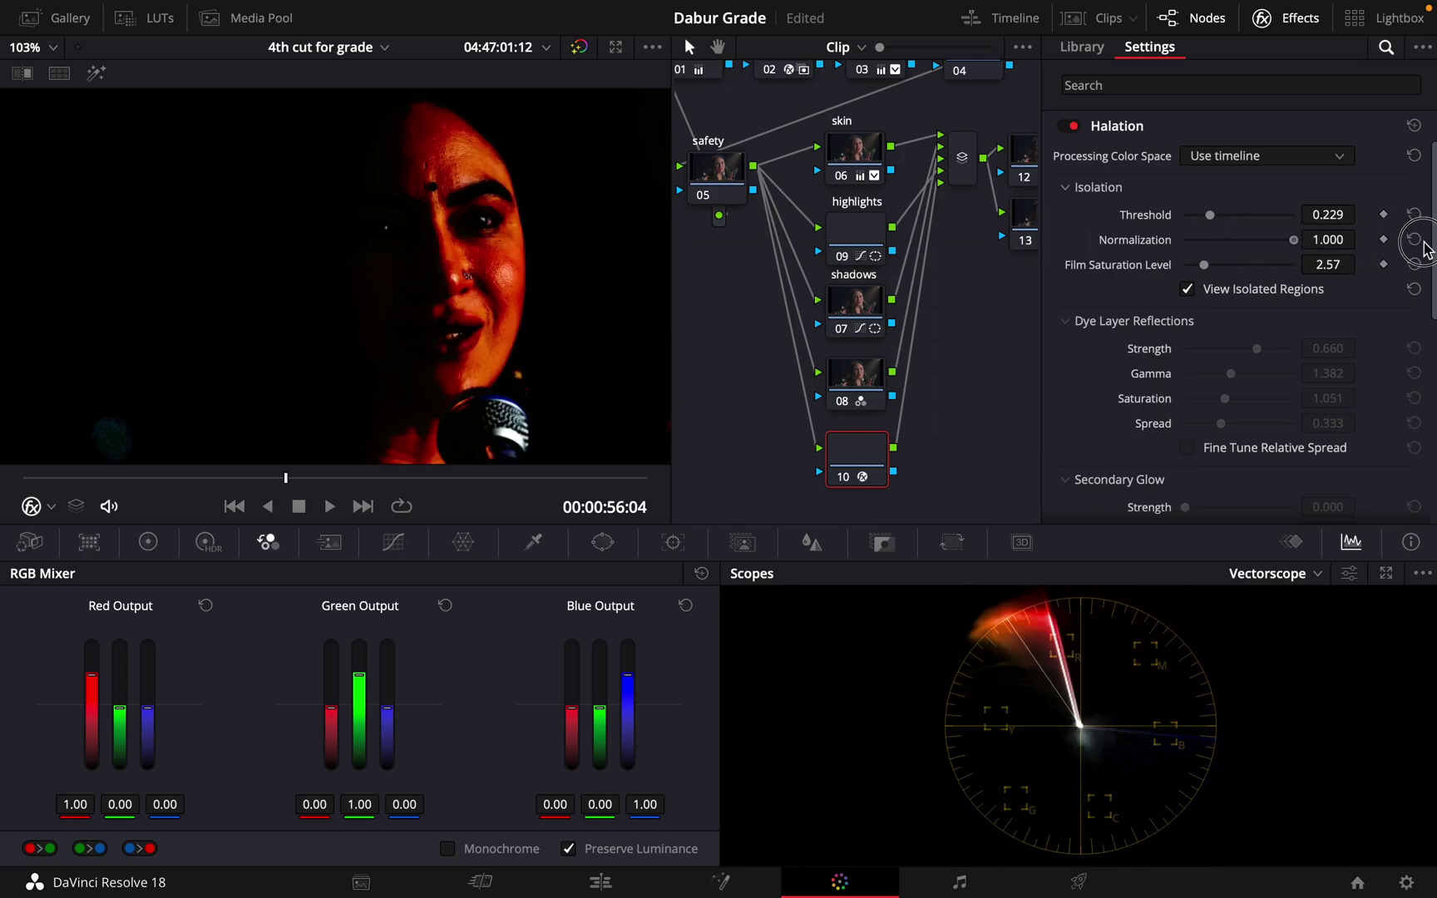
mouse_move(1210, 280)
mouse_down()
mouse_move(1295, 266)
mouse_move(1123, 285)
mouse_move(1197, 273)
mouse_move(1191, 293)
mouse_up()
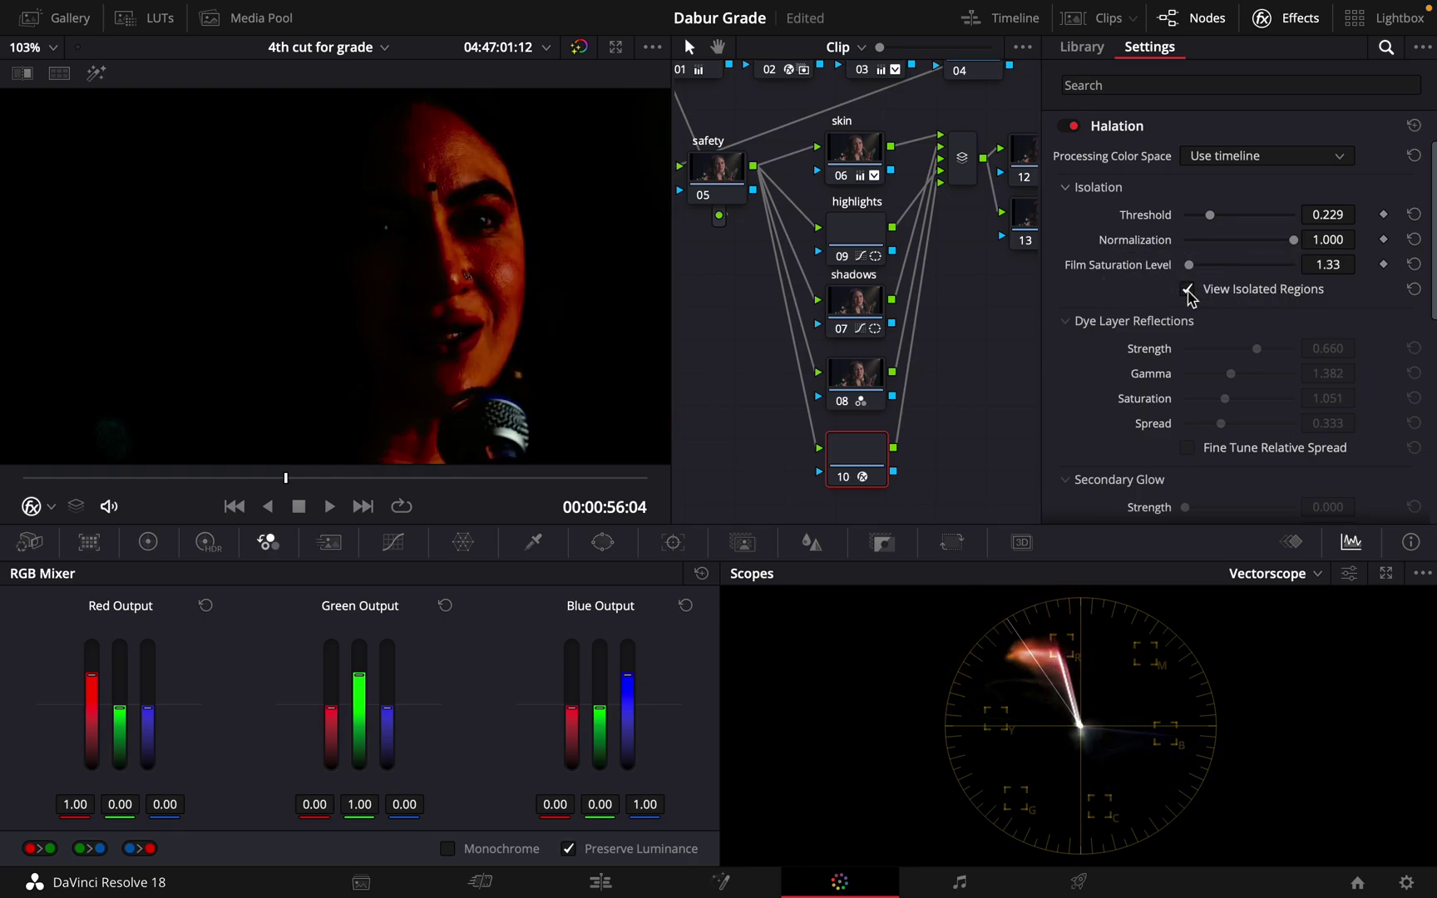
click(1188, 291)
scroll(462, 262, up, 2)
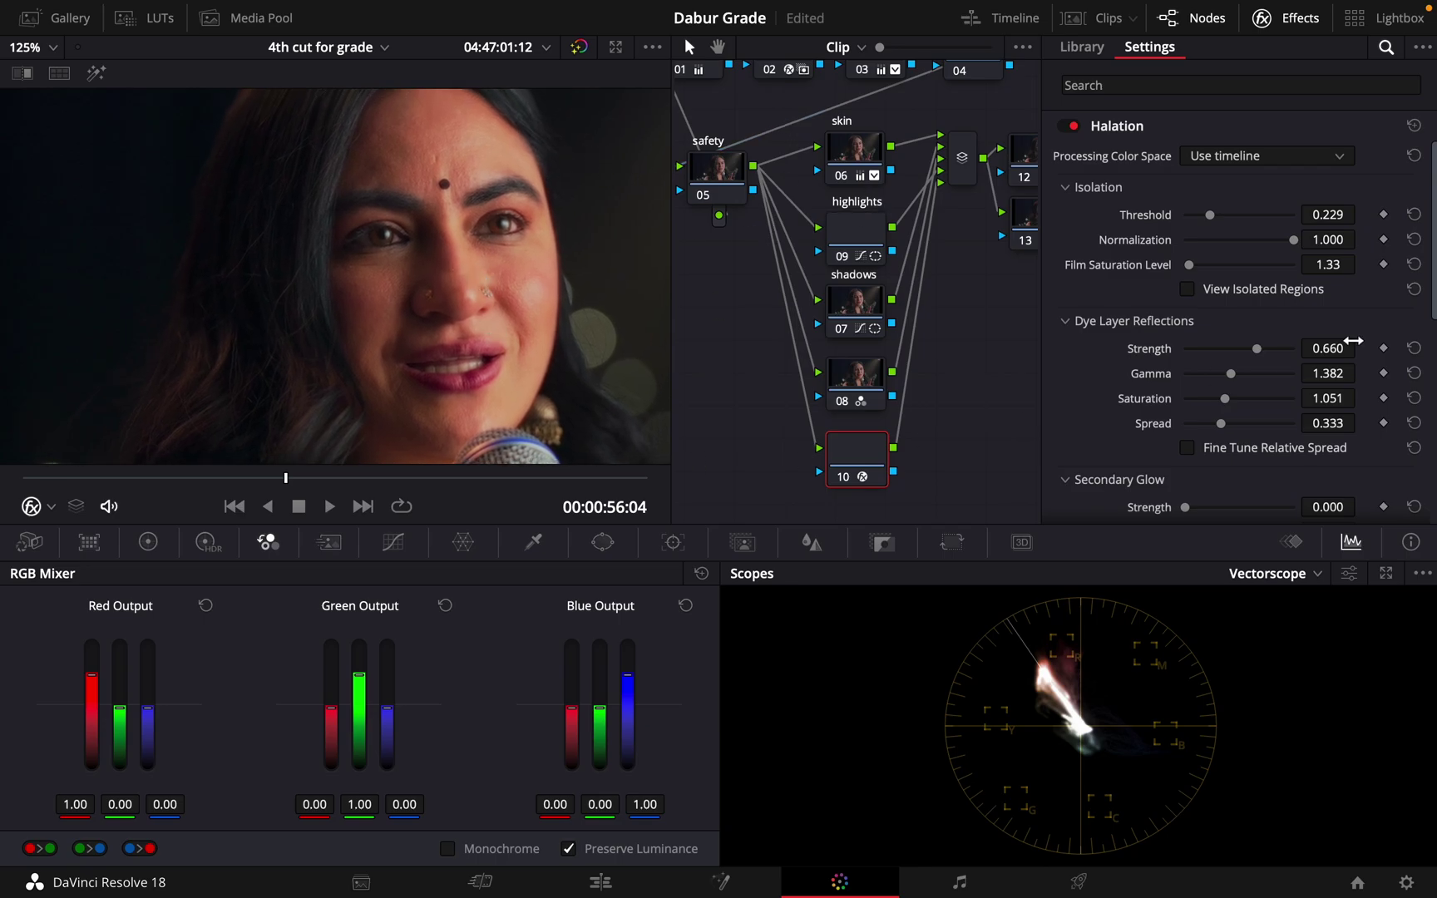
Check Halation's Fine Tune Relative Spread options, and reset the Dye Layer Reflections' Strength, Gamma and Saturation to their defaults.
click(1188, 449)
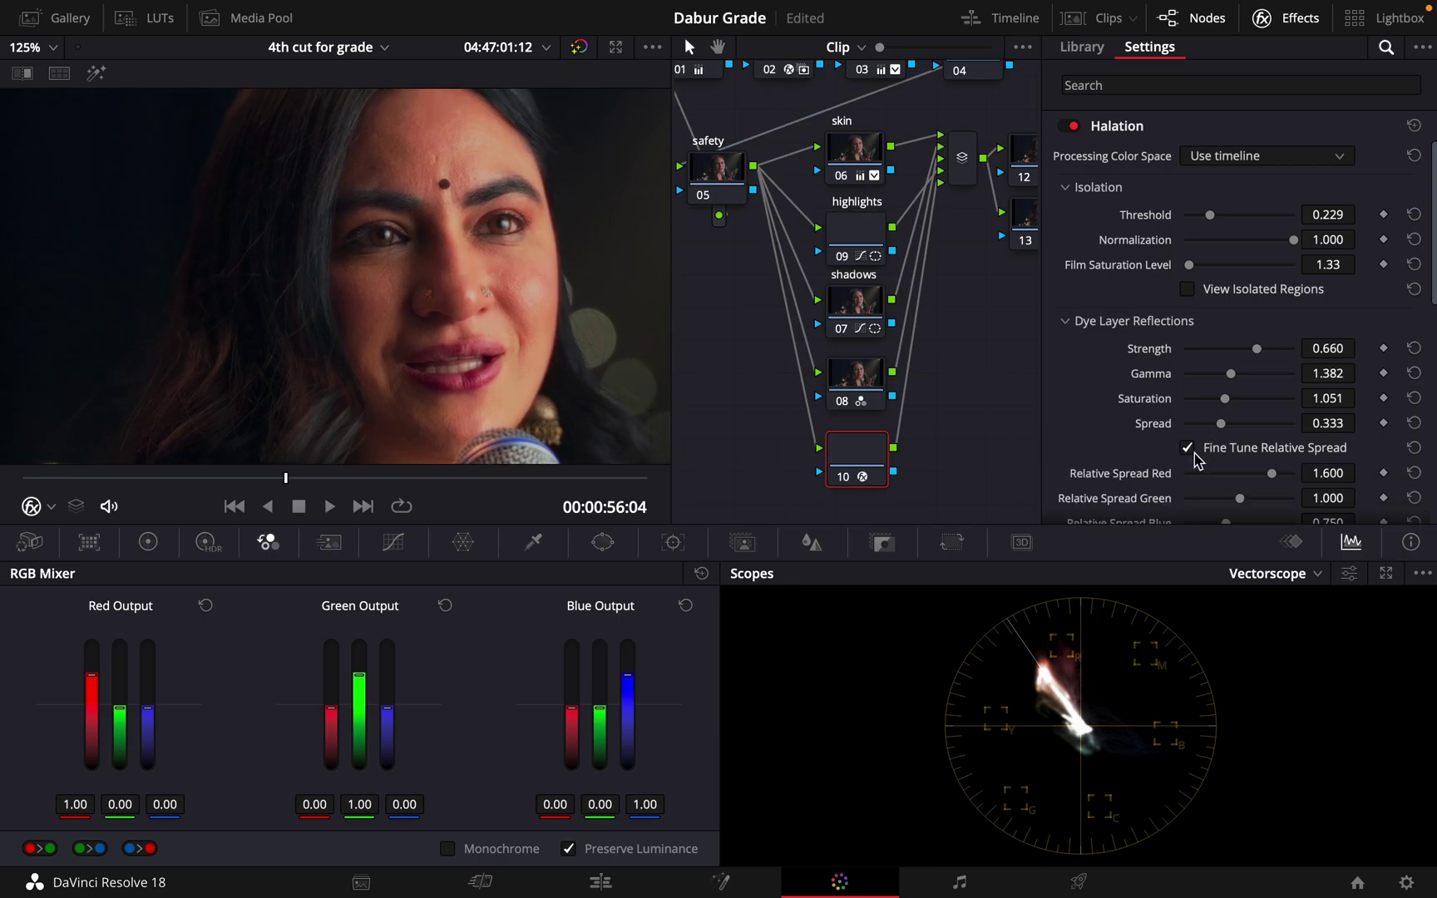
click(1189, 449)
drag(1249, 354, 1222, 349)
click(1415, 349)
click(1415, 374)
click(1415, 398)
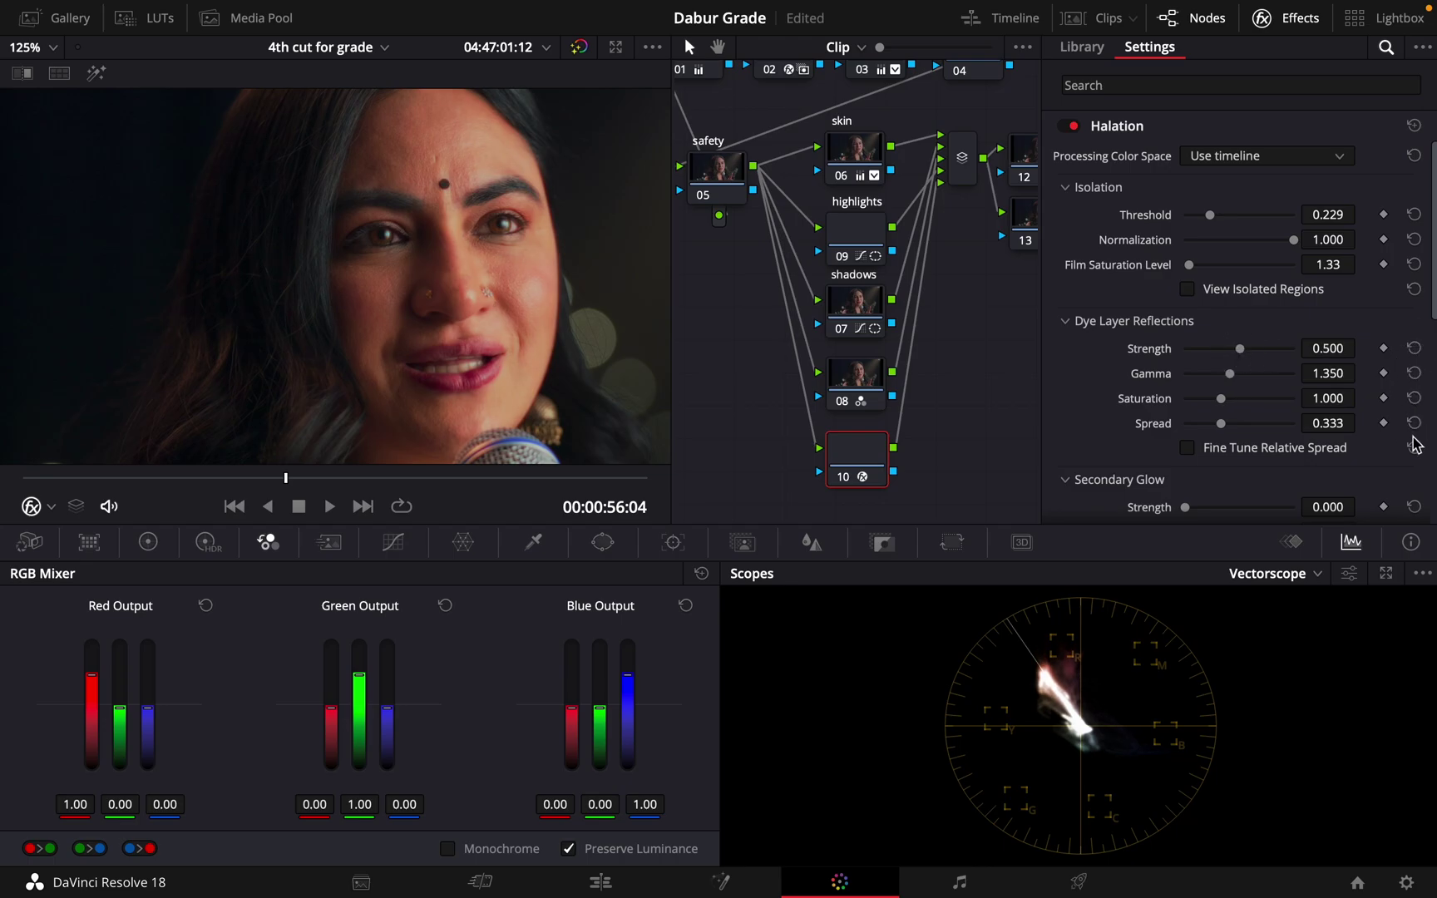
Set the Dye Layer Reflections' Strength to 0.780, Gamma to 0.893, Saturation to 1.120 and Spread to 0.440.
drag(1240, 350, 1423, 362)
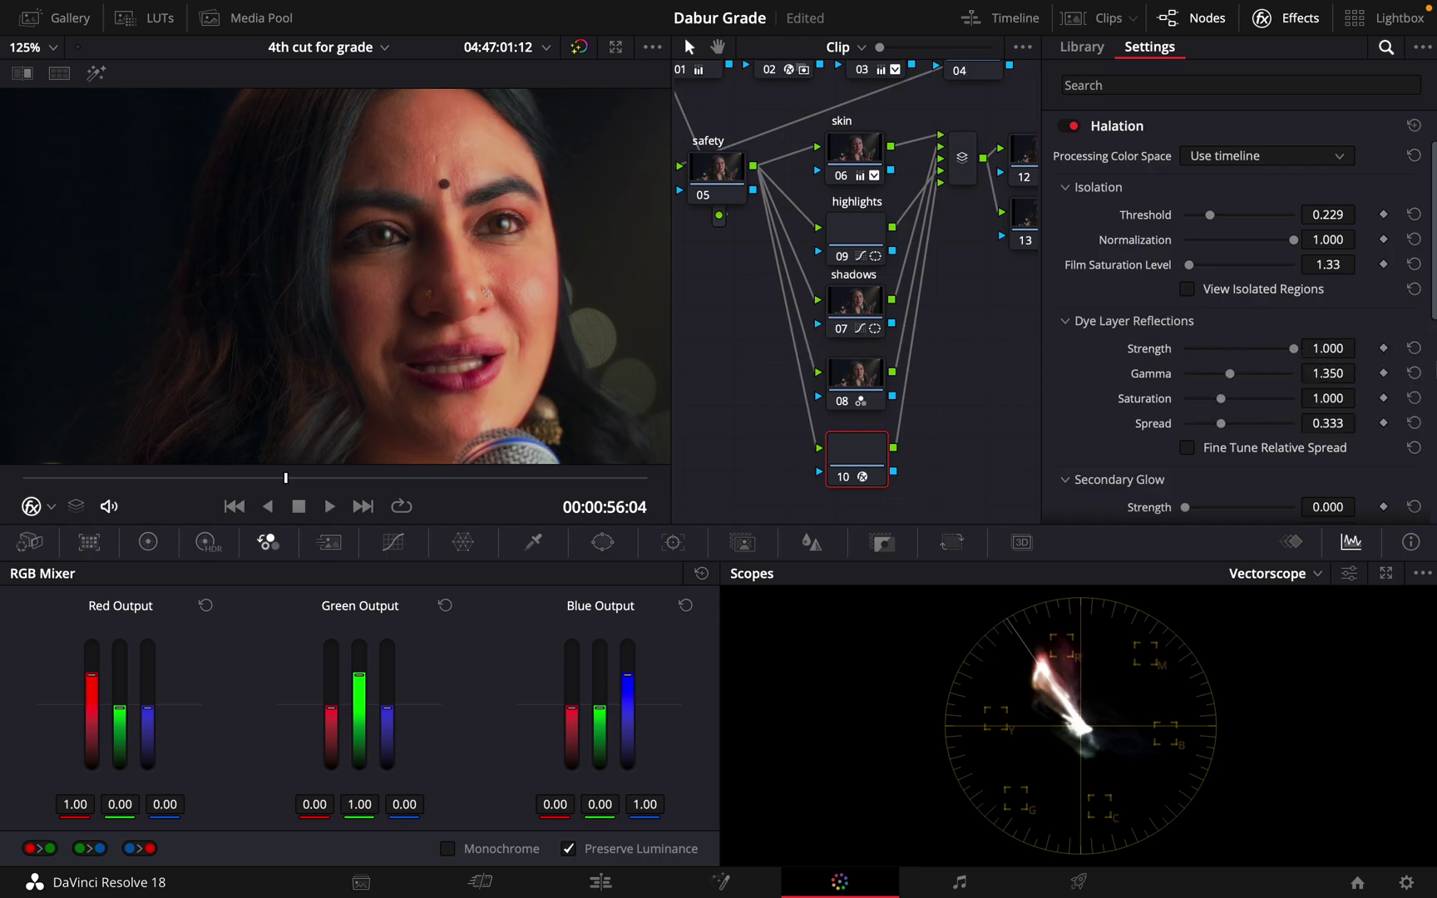
drag(1226, 385, 1336, 348)
drag(1218, 381, 1211, 375)
drag(1294, 350, 1269, 350)
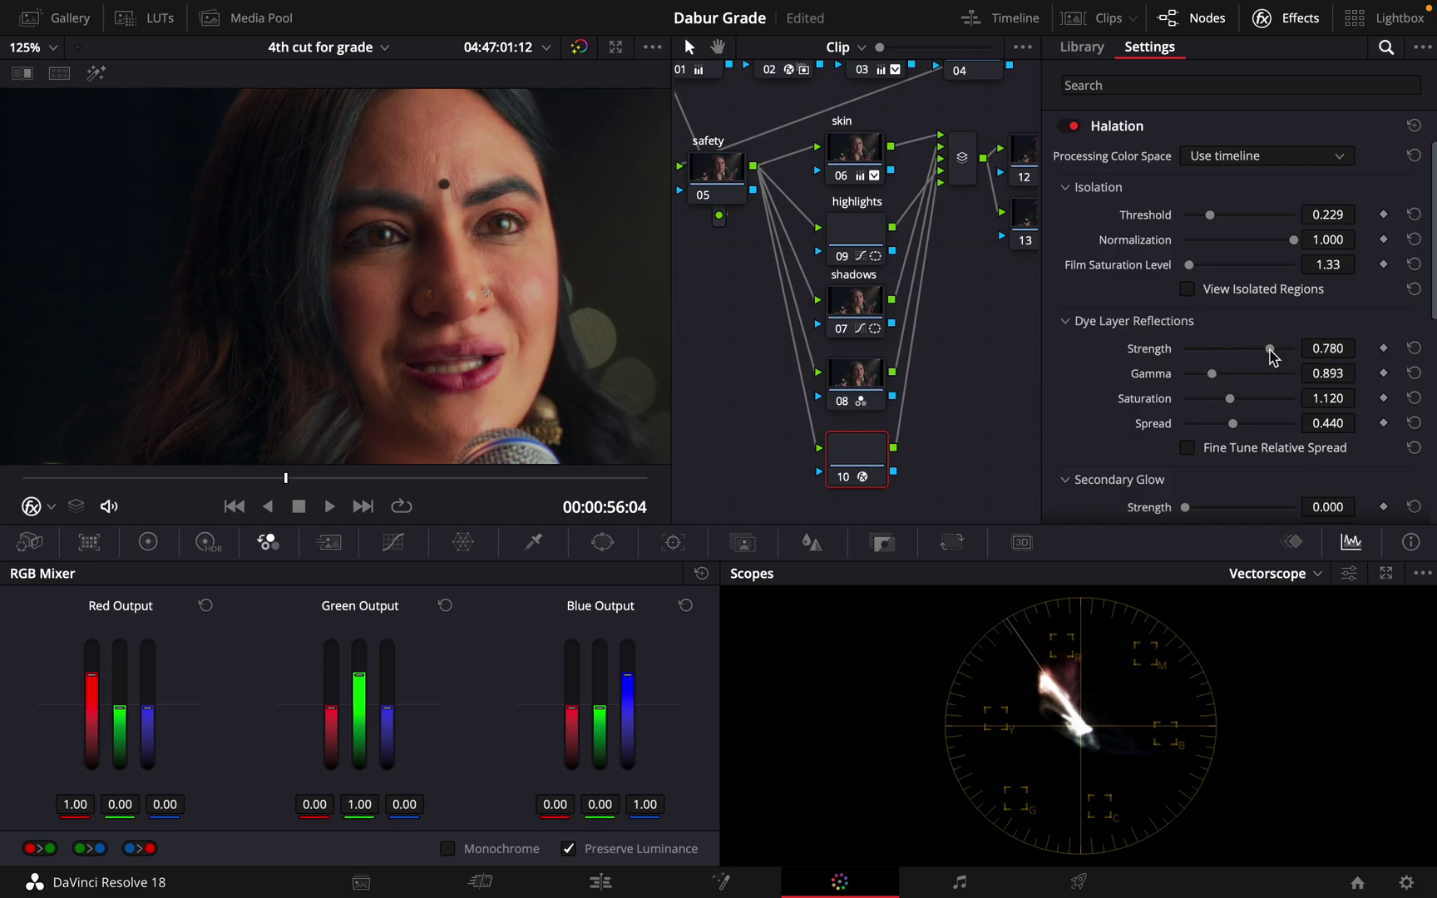
Set Halation's Secondary Glow Strength to 0.771 and Spread to 0.863, and inspect the glow on the singer's face.
scroll(1048, 250, down, 3)
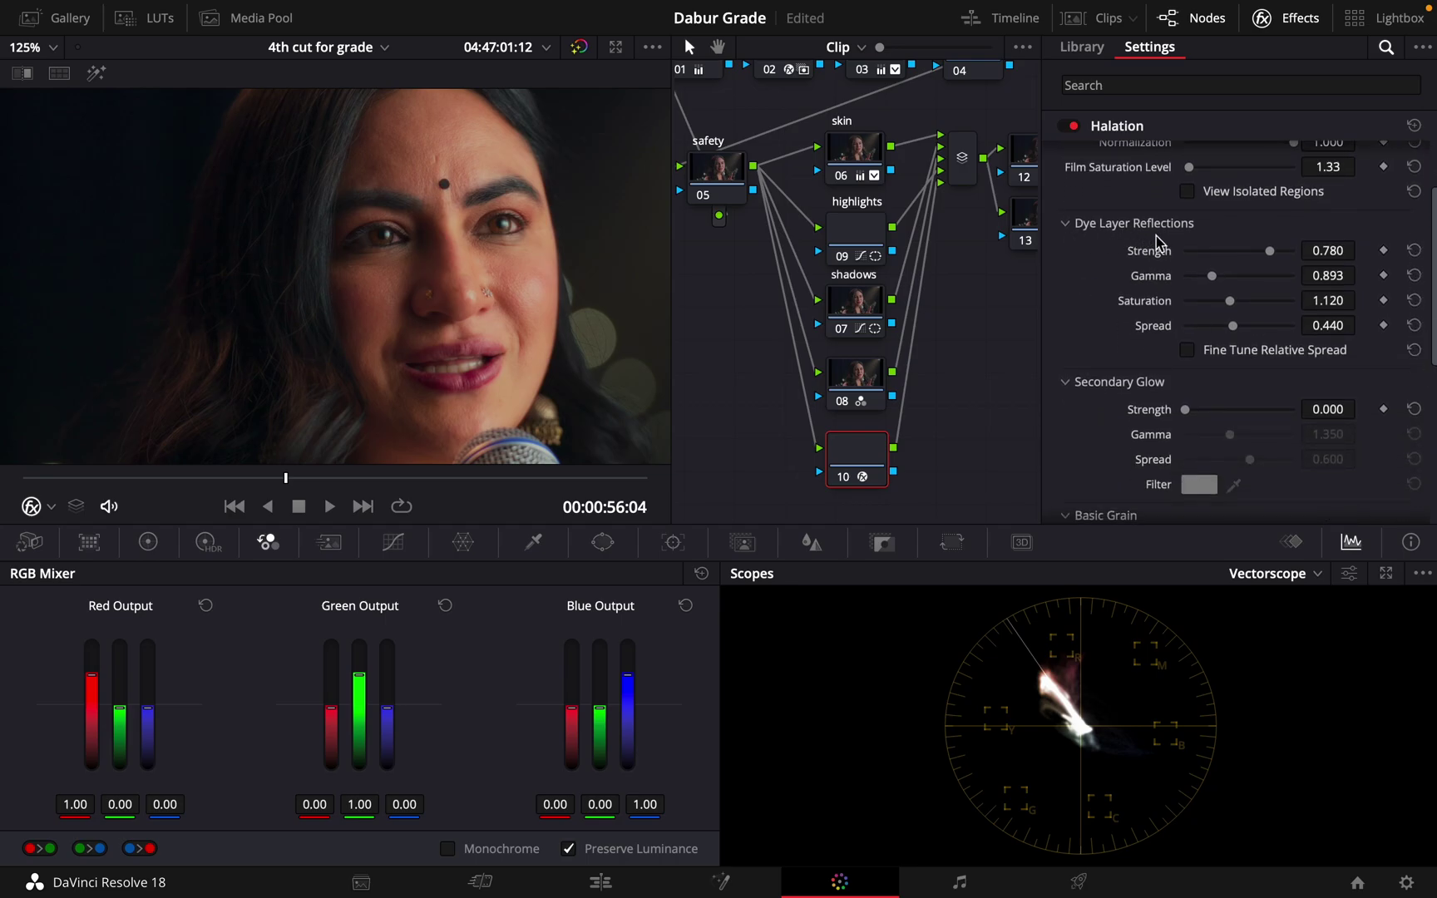
scroll(1426, 299, down, 3)
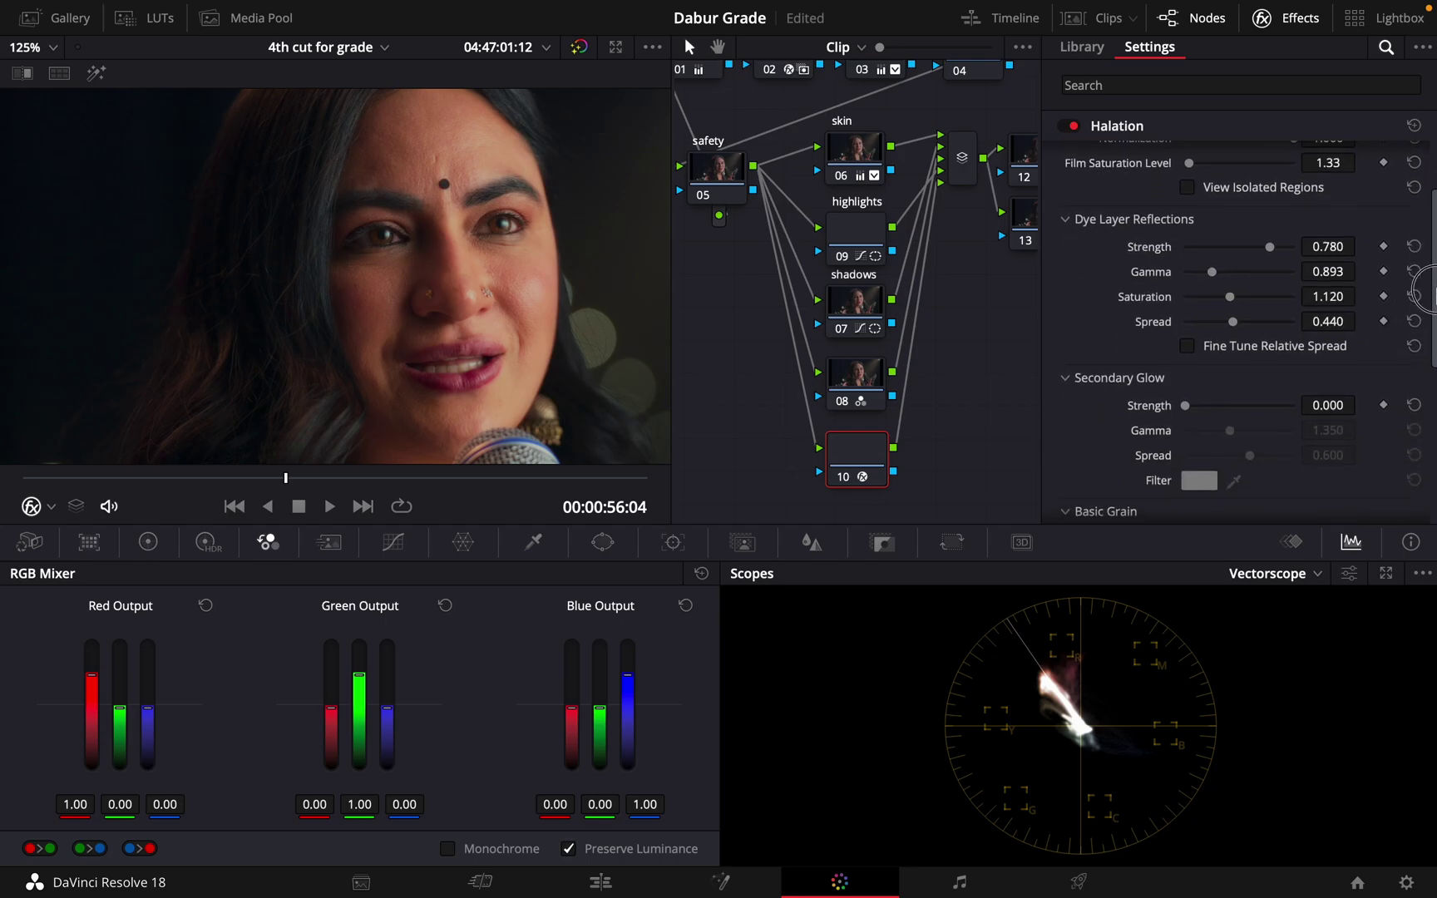
drag(1186, 323, 1278, 371)
scroll(298, 321, down, 5)
scroll(418, 260, up, 2)
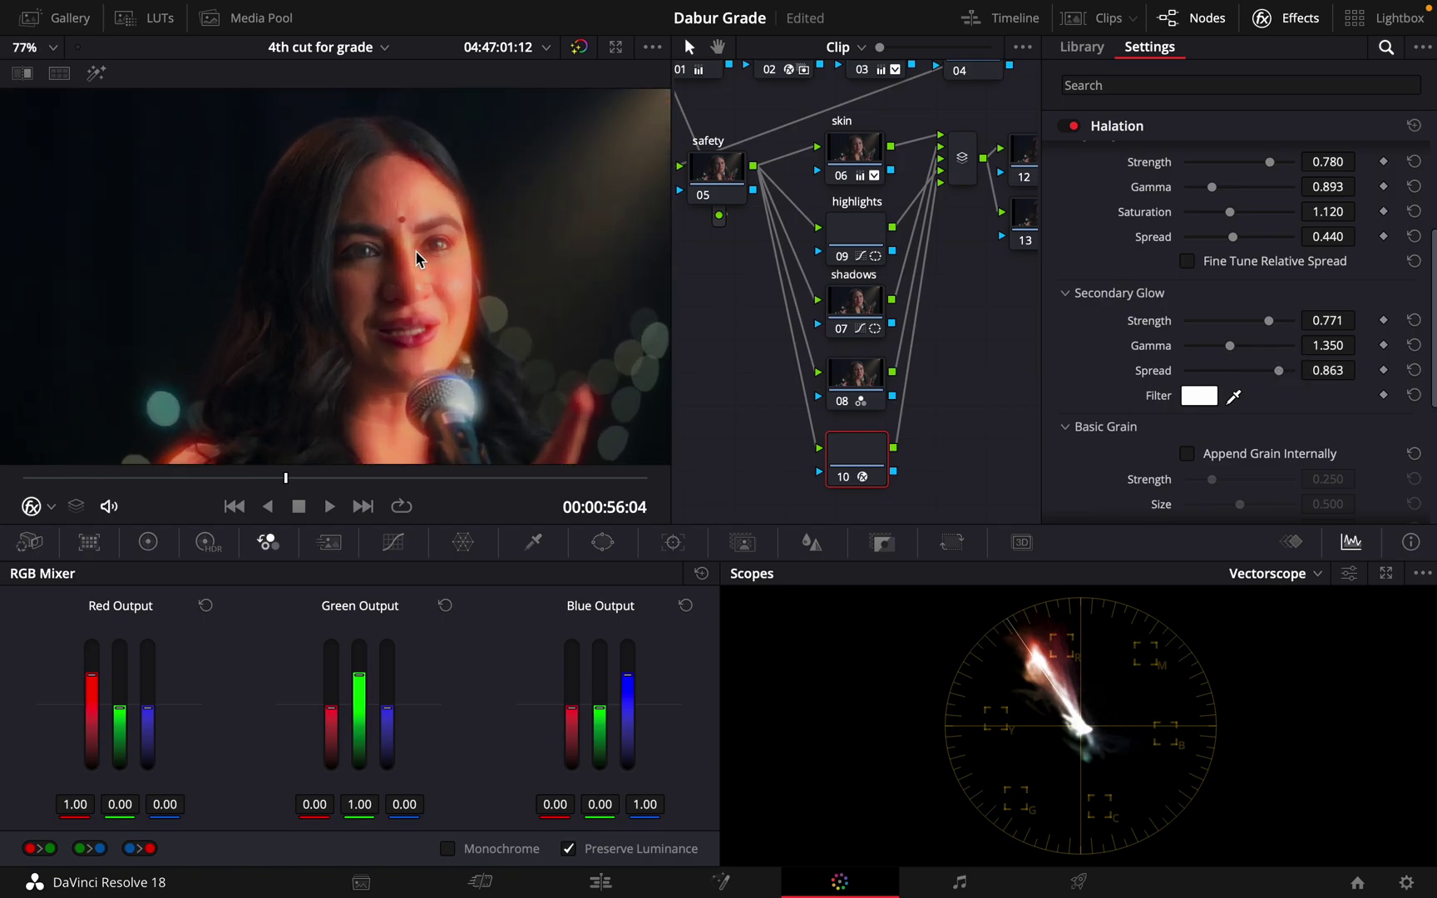
scroll(418, 259, up, 3)
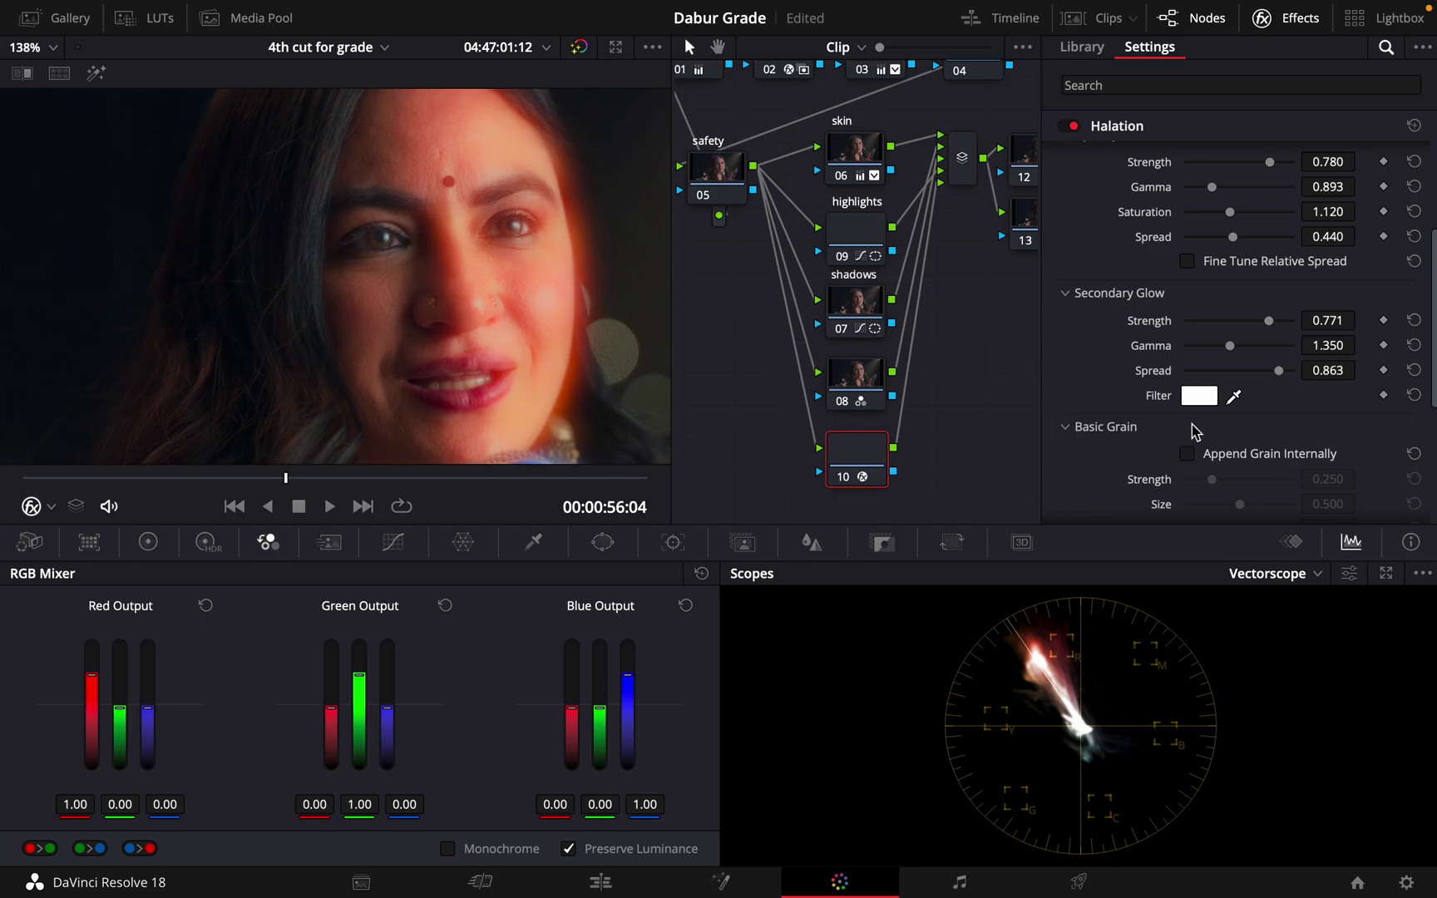
Try orange, purple, red and green as the Secondary Glow filter color, and apply Yellow.
click(1203, 397)
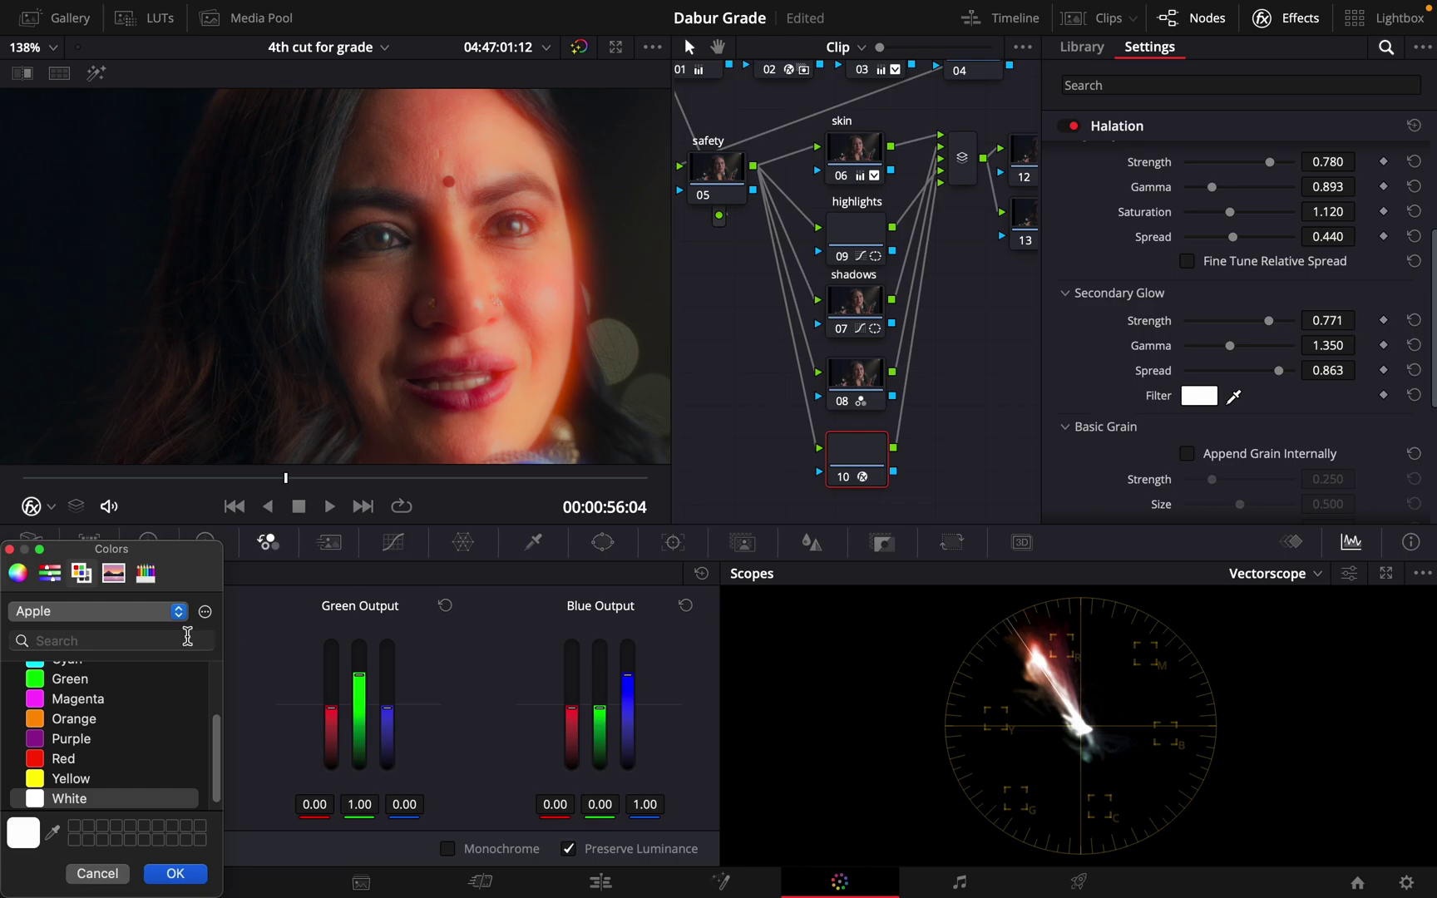
click(93, 720)
click(73, 739)
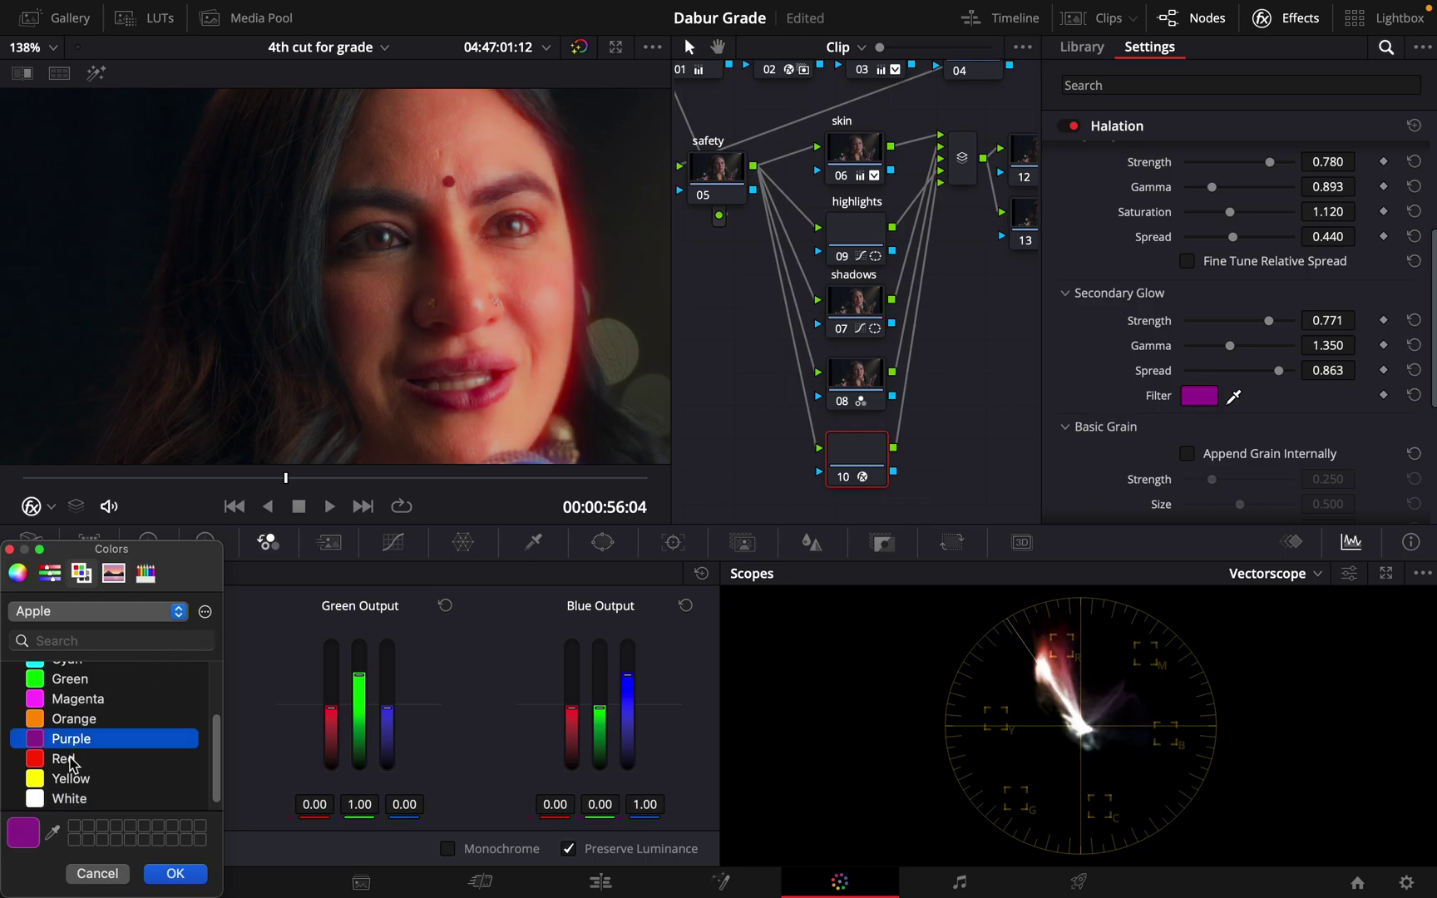
click(67, 760)
click(68, 778)
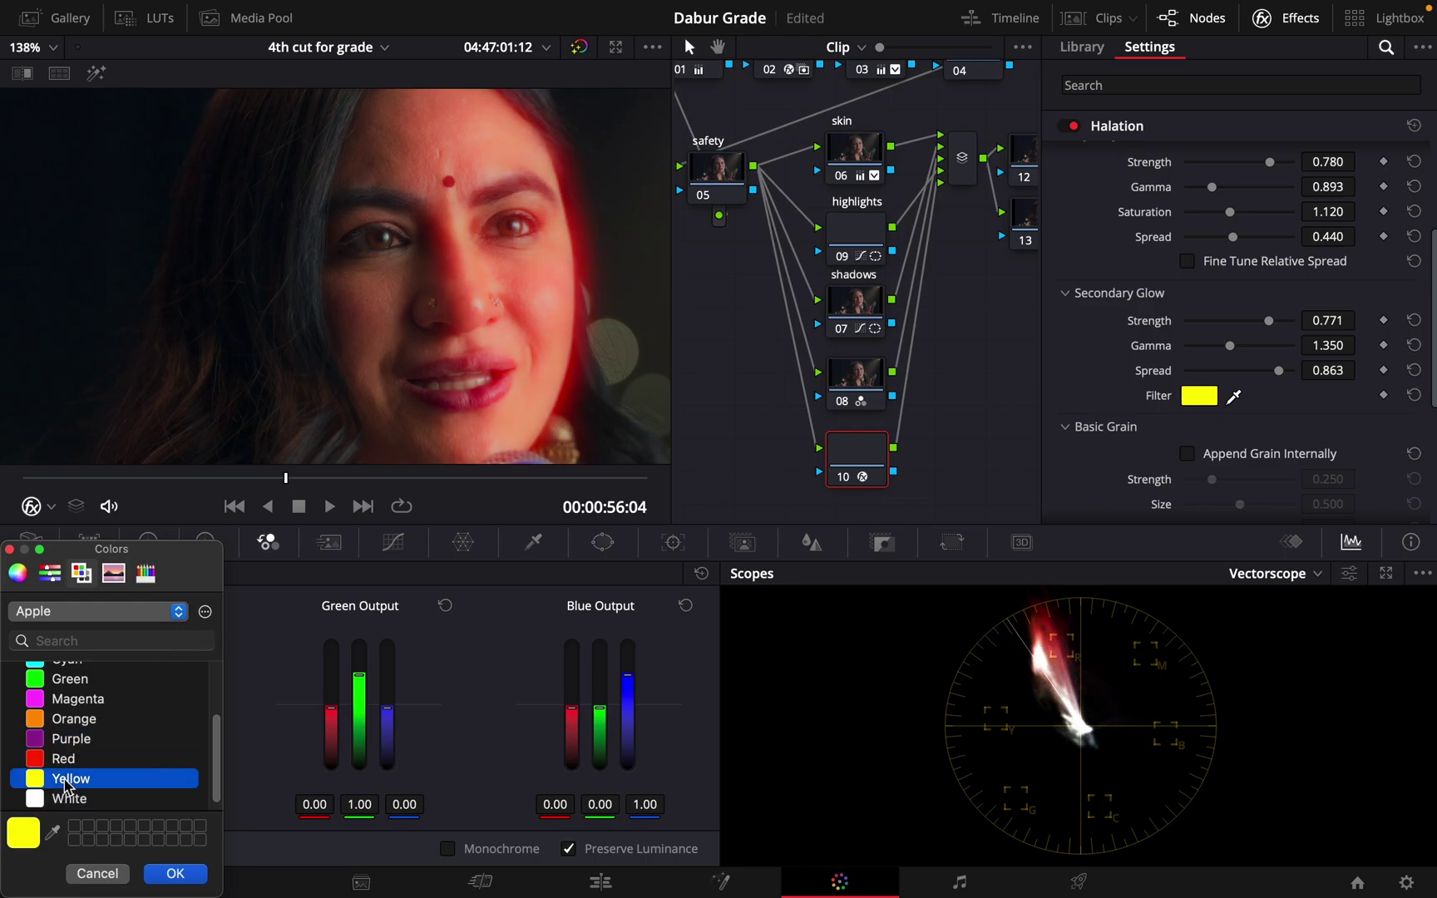
click(100, 680)
scroll(101, 723, up, 3)
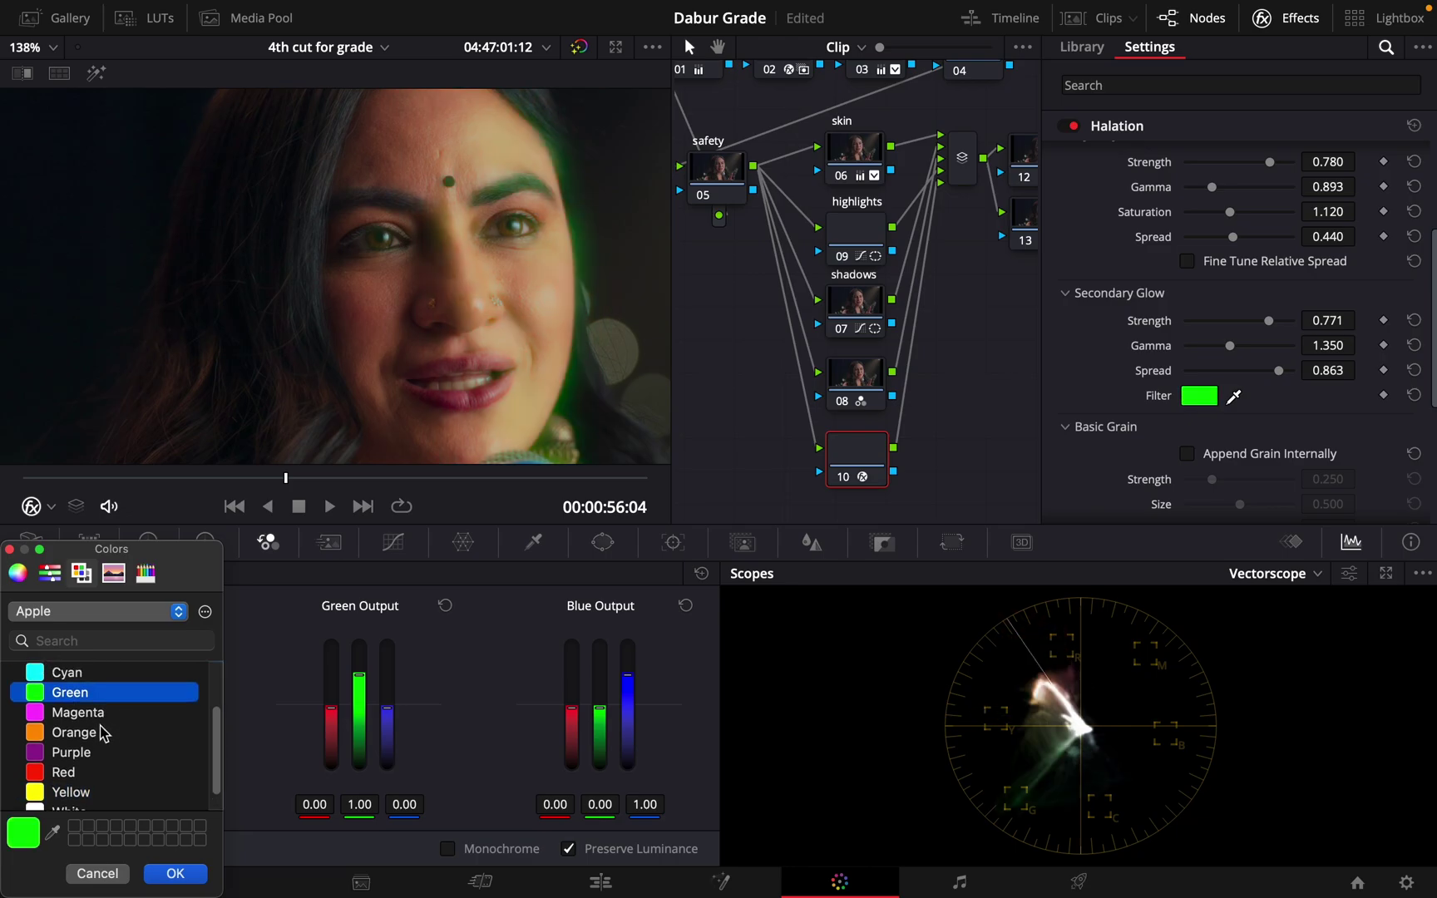
click(65, 800)
scroll(83, 769, down, 2)
click(71, 773)
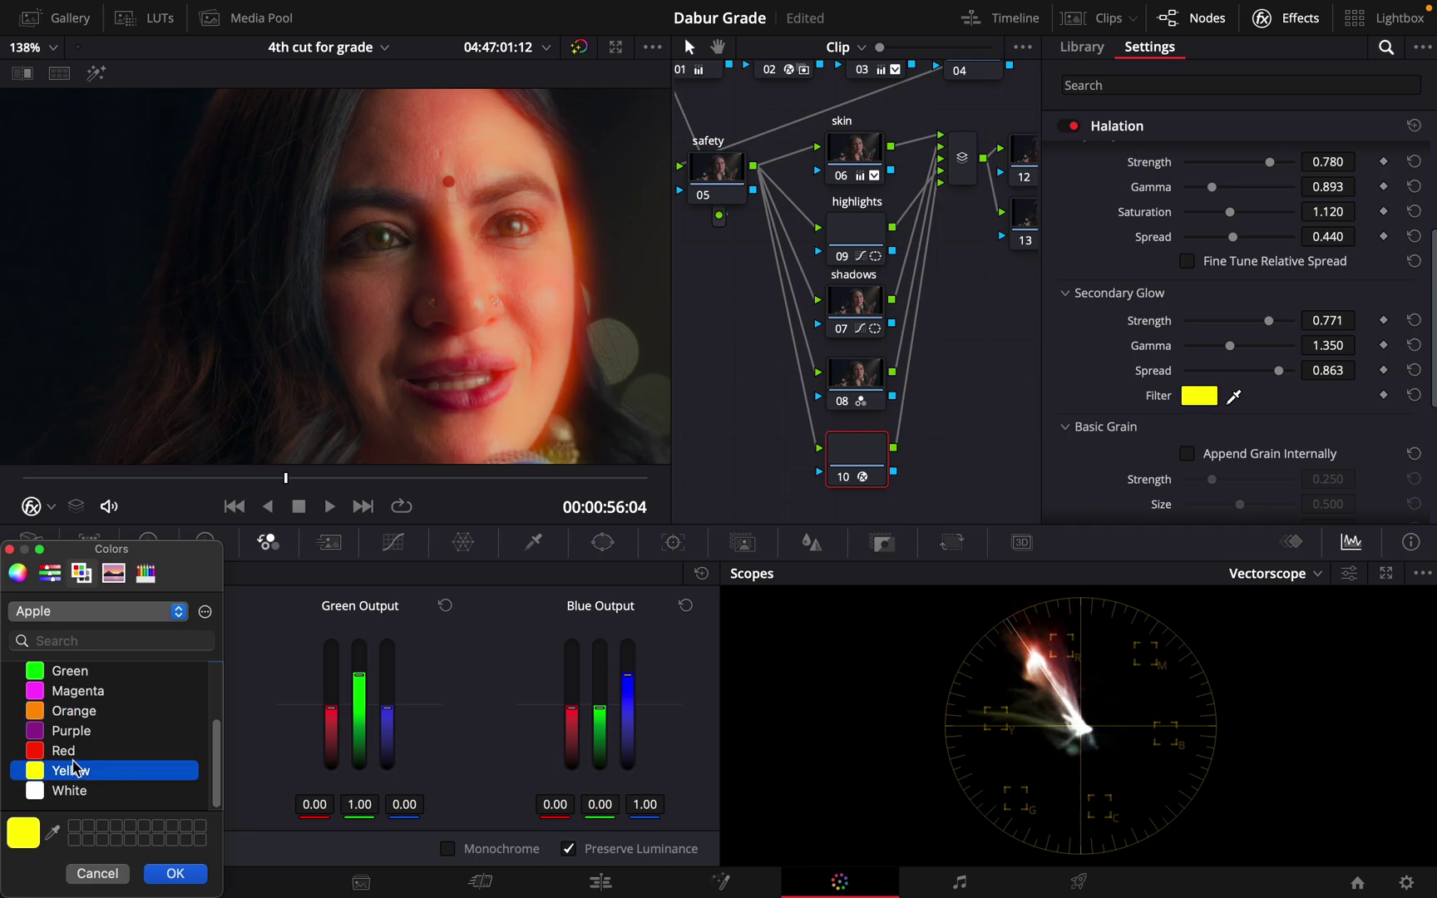
click(158, 872)
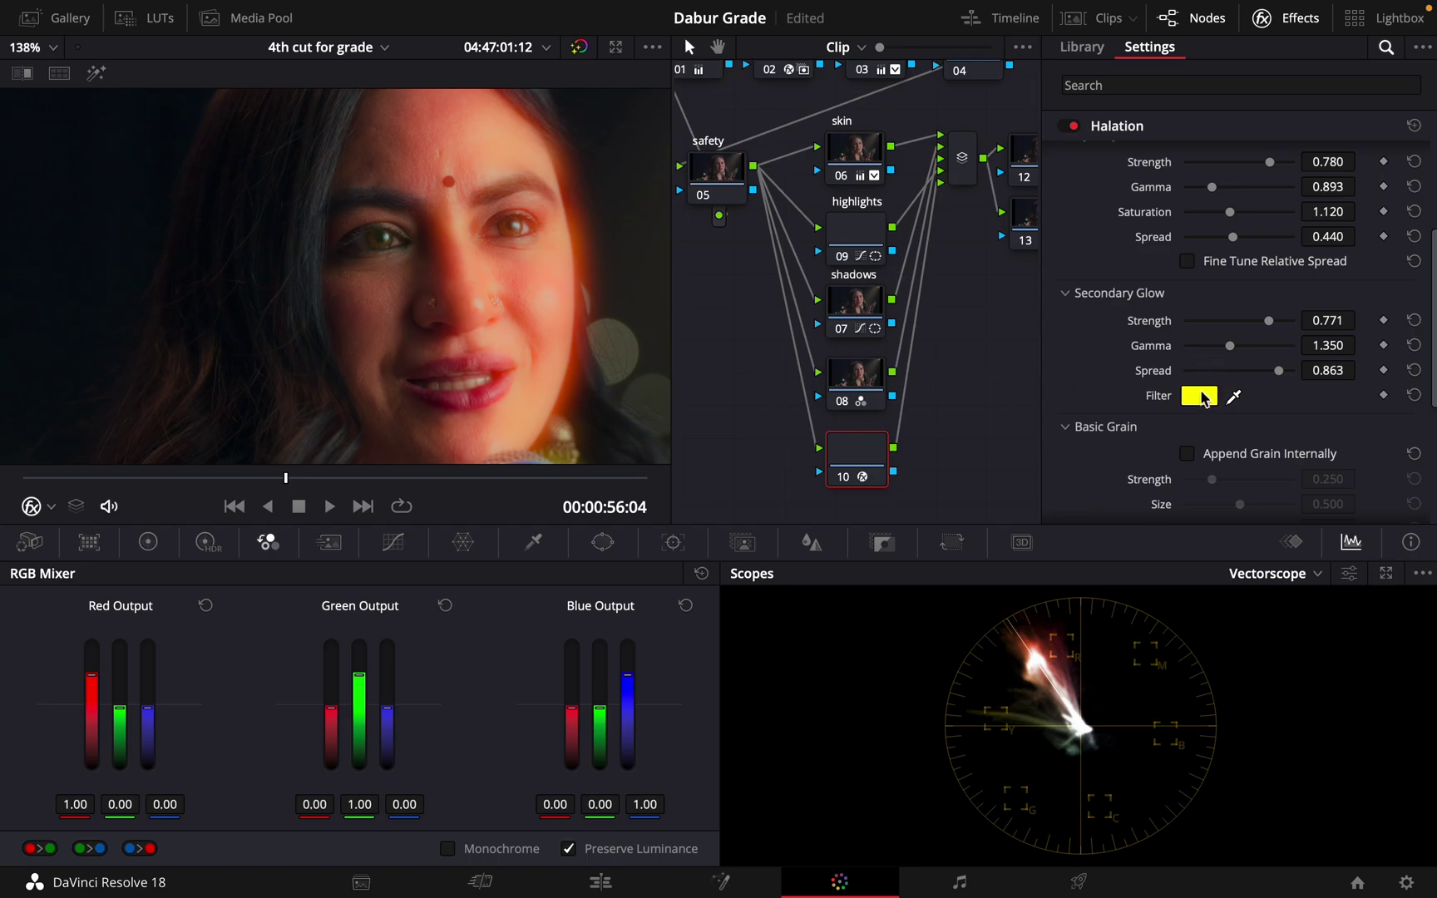
click(1198, 395)
click(18, 572)
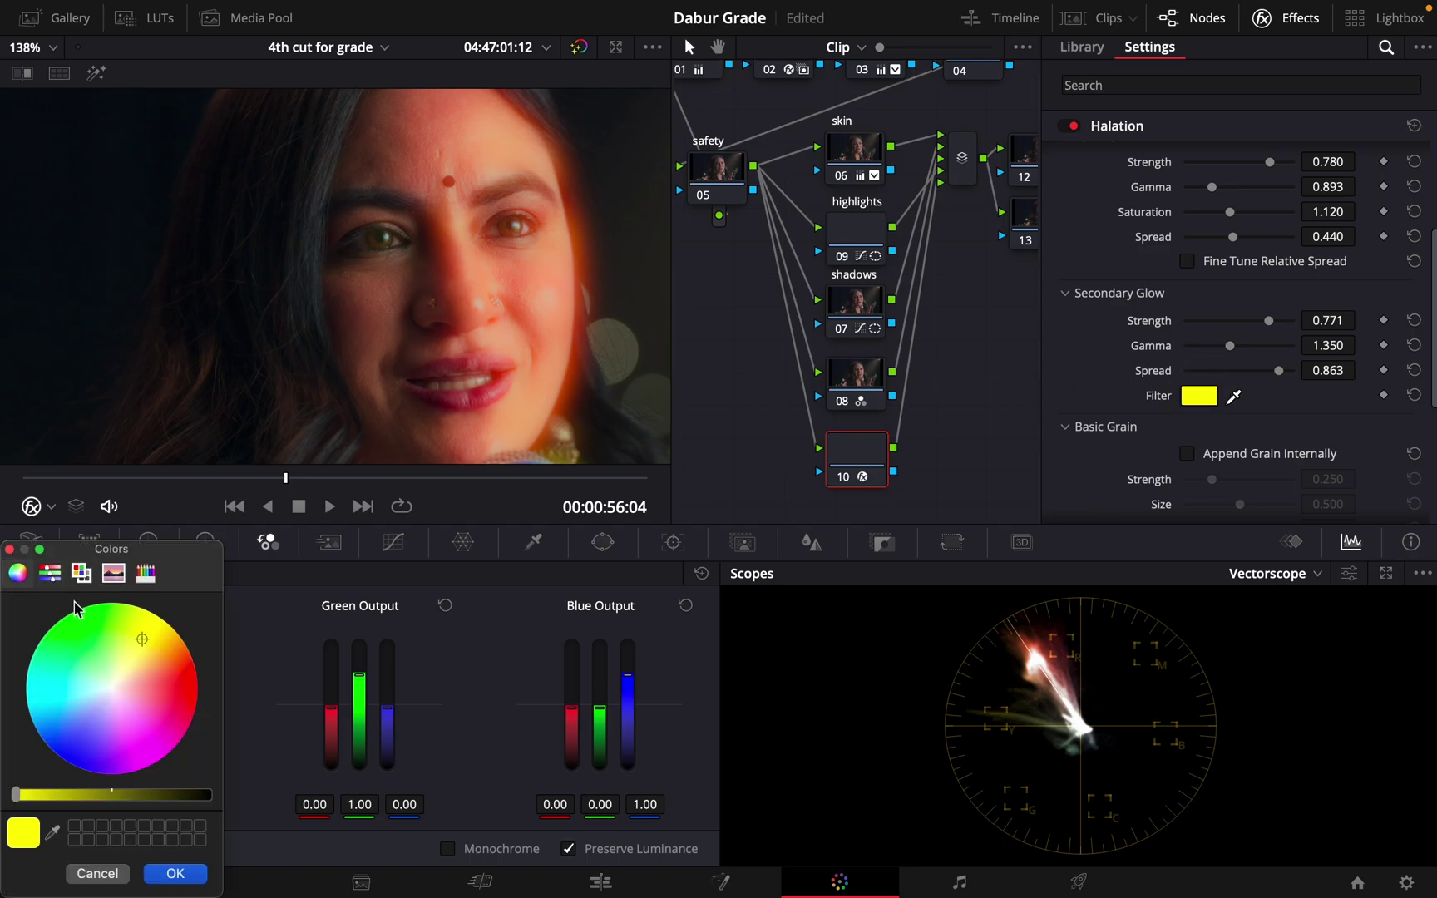
click(56, 576)
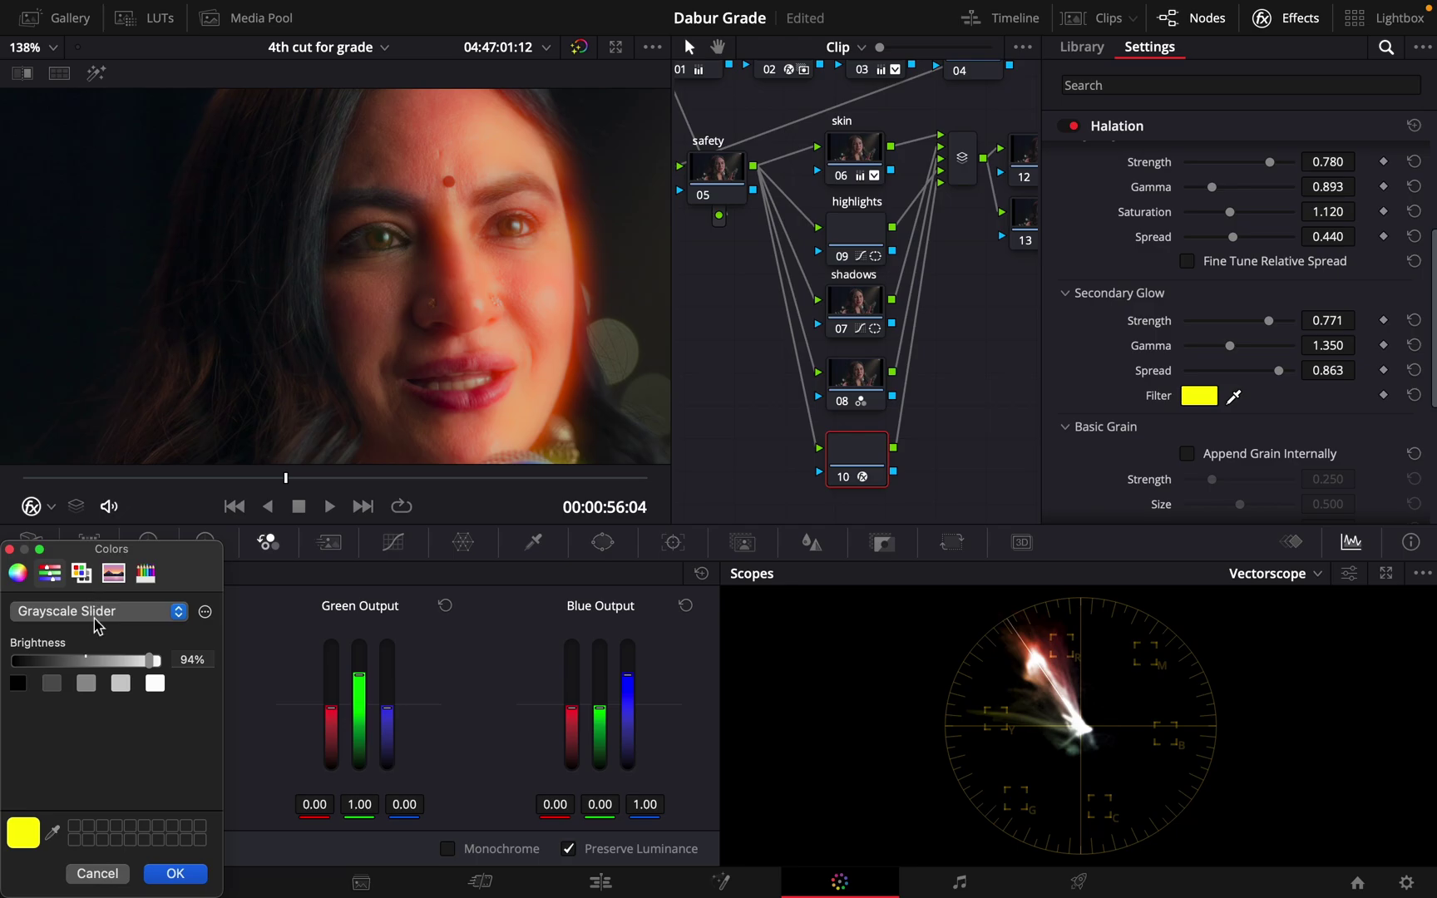
click(81, 573)
click(113, 573)
click(145, 572)
click(113, 573)
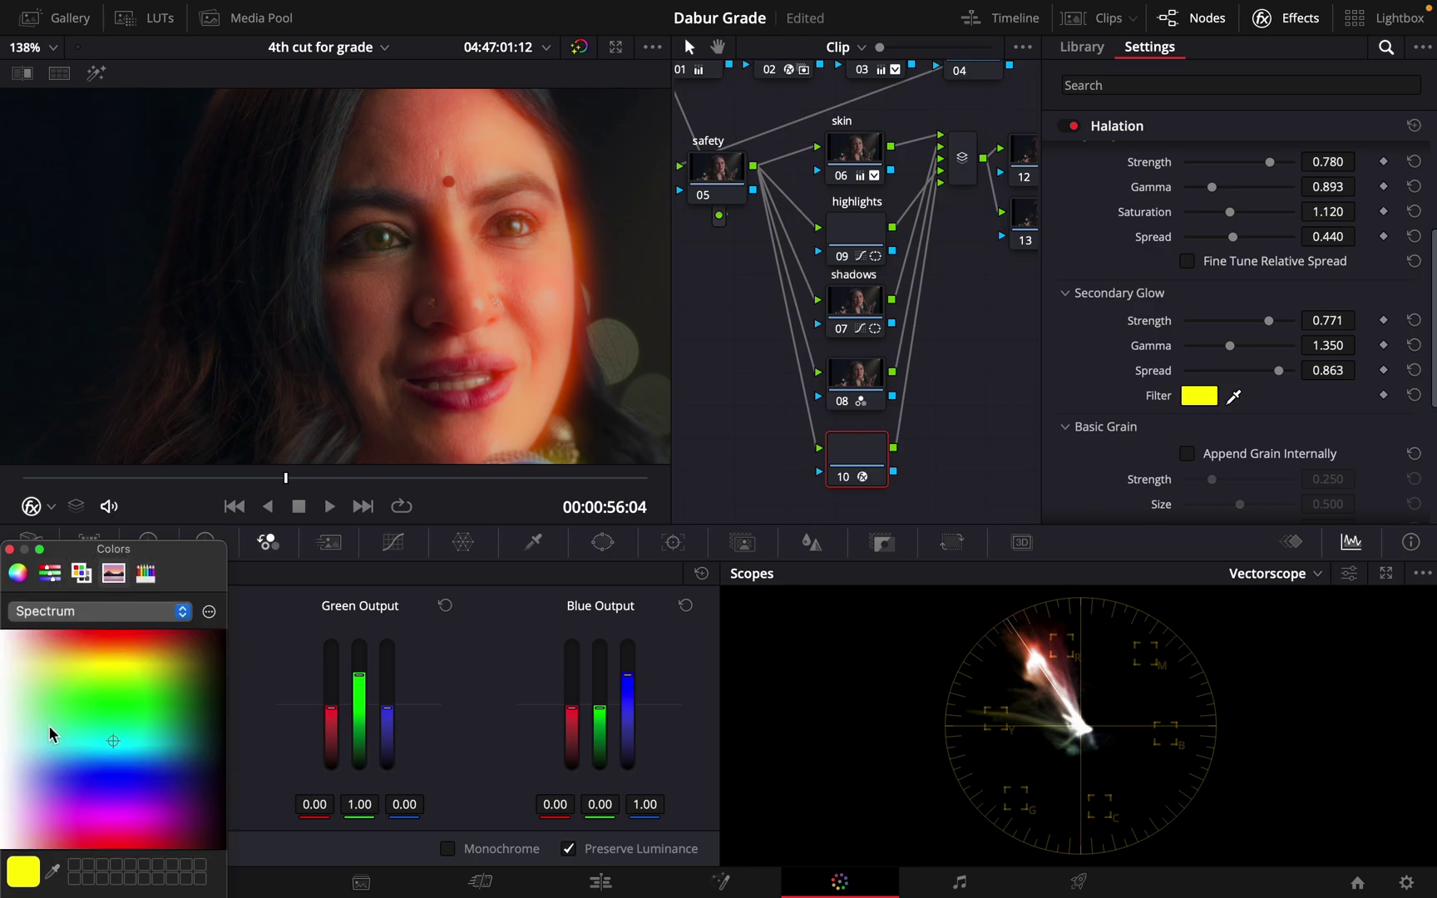
click(81, 573)
click(49, 573)
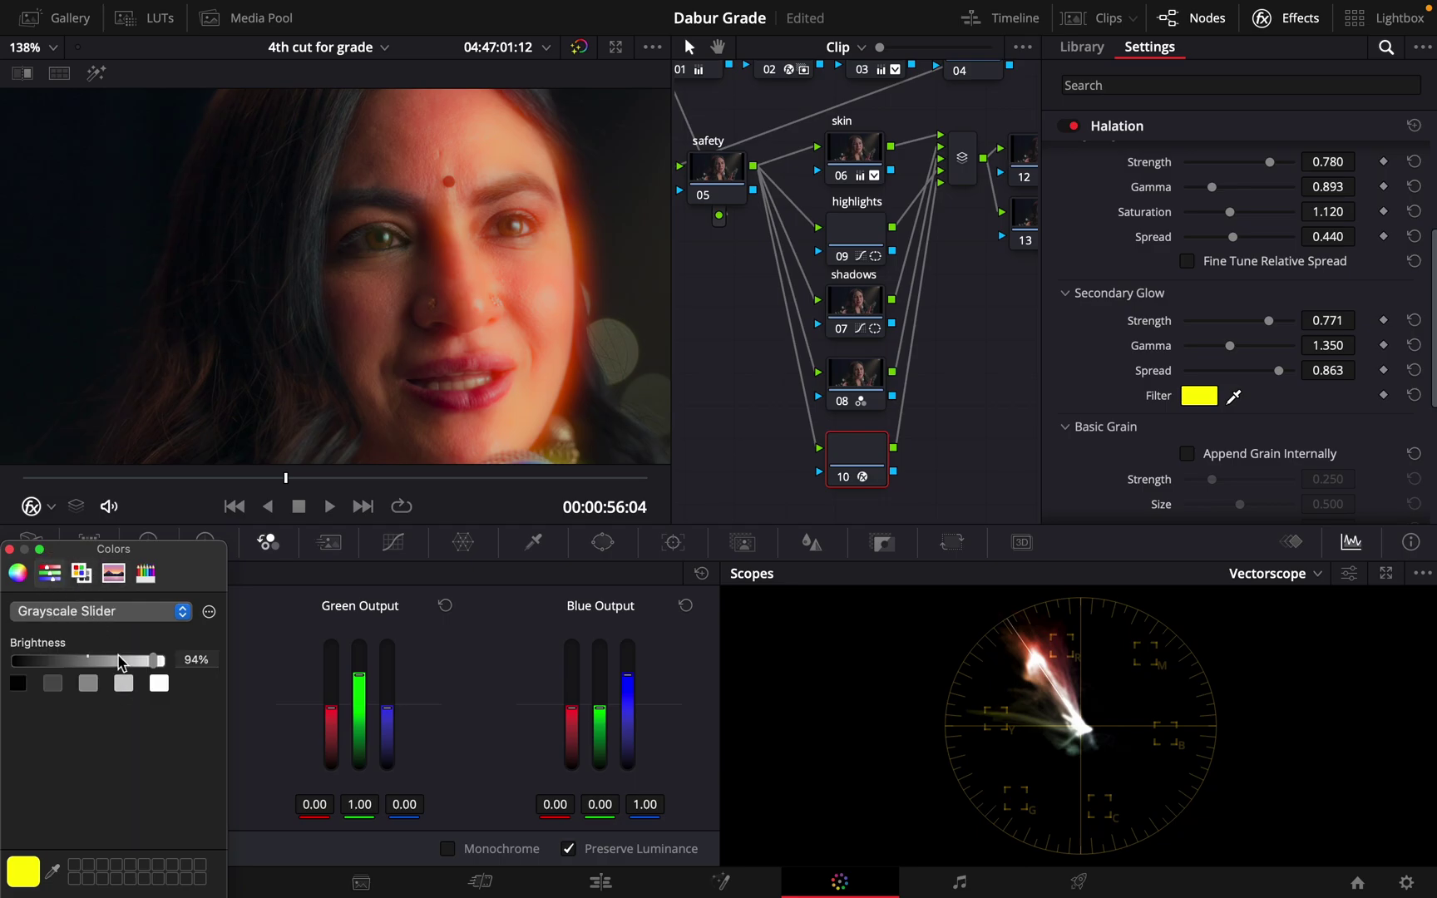
click(17, 573)
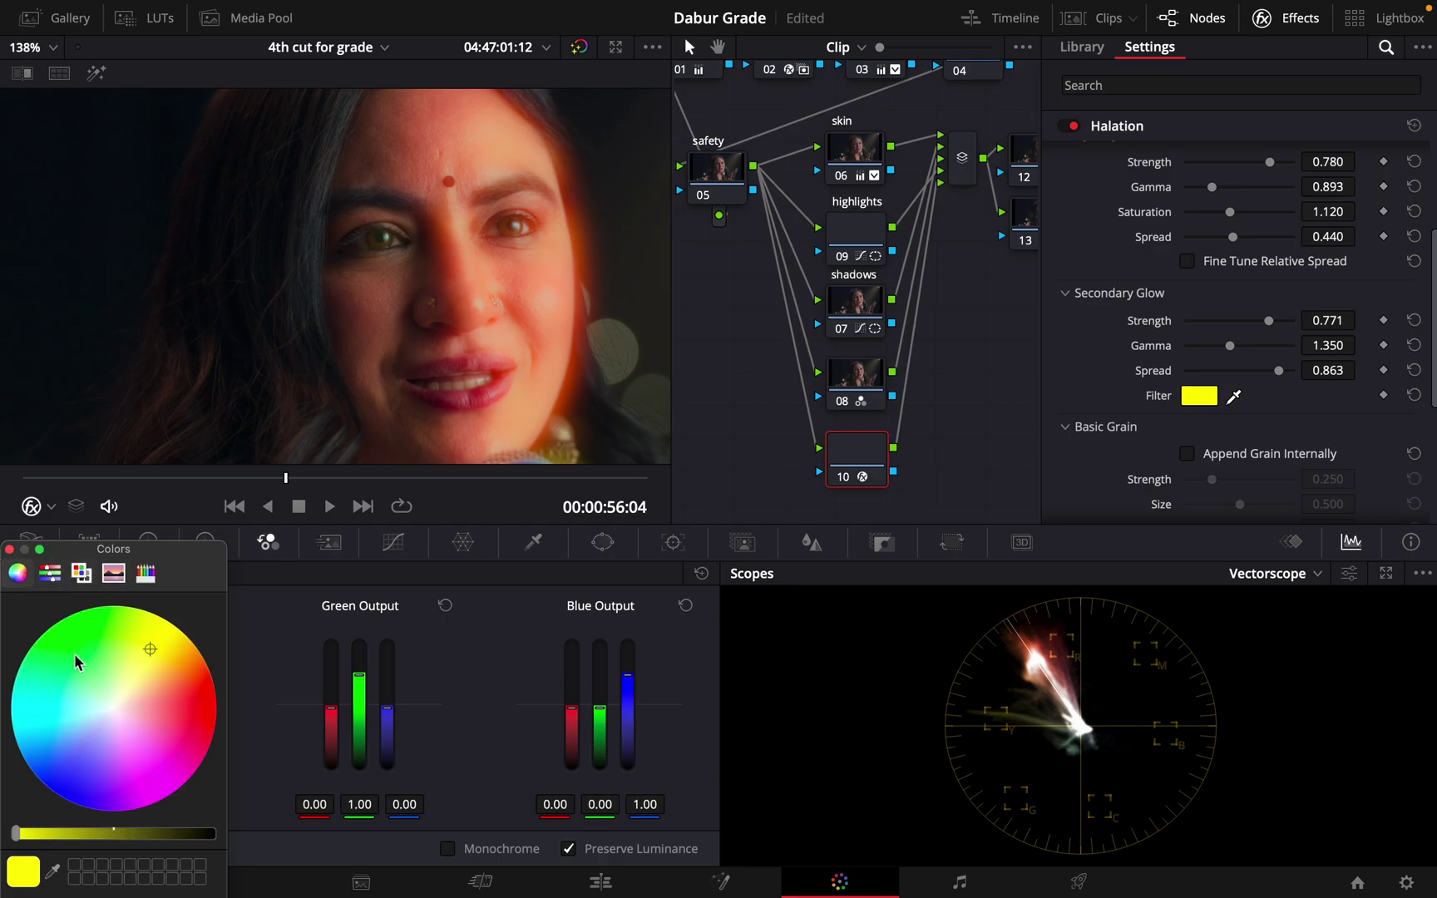
drag(129, 695, 137, 691)
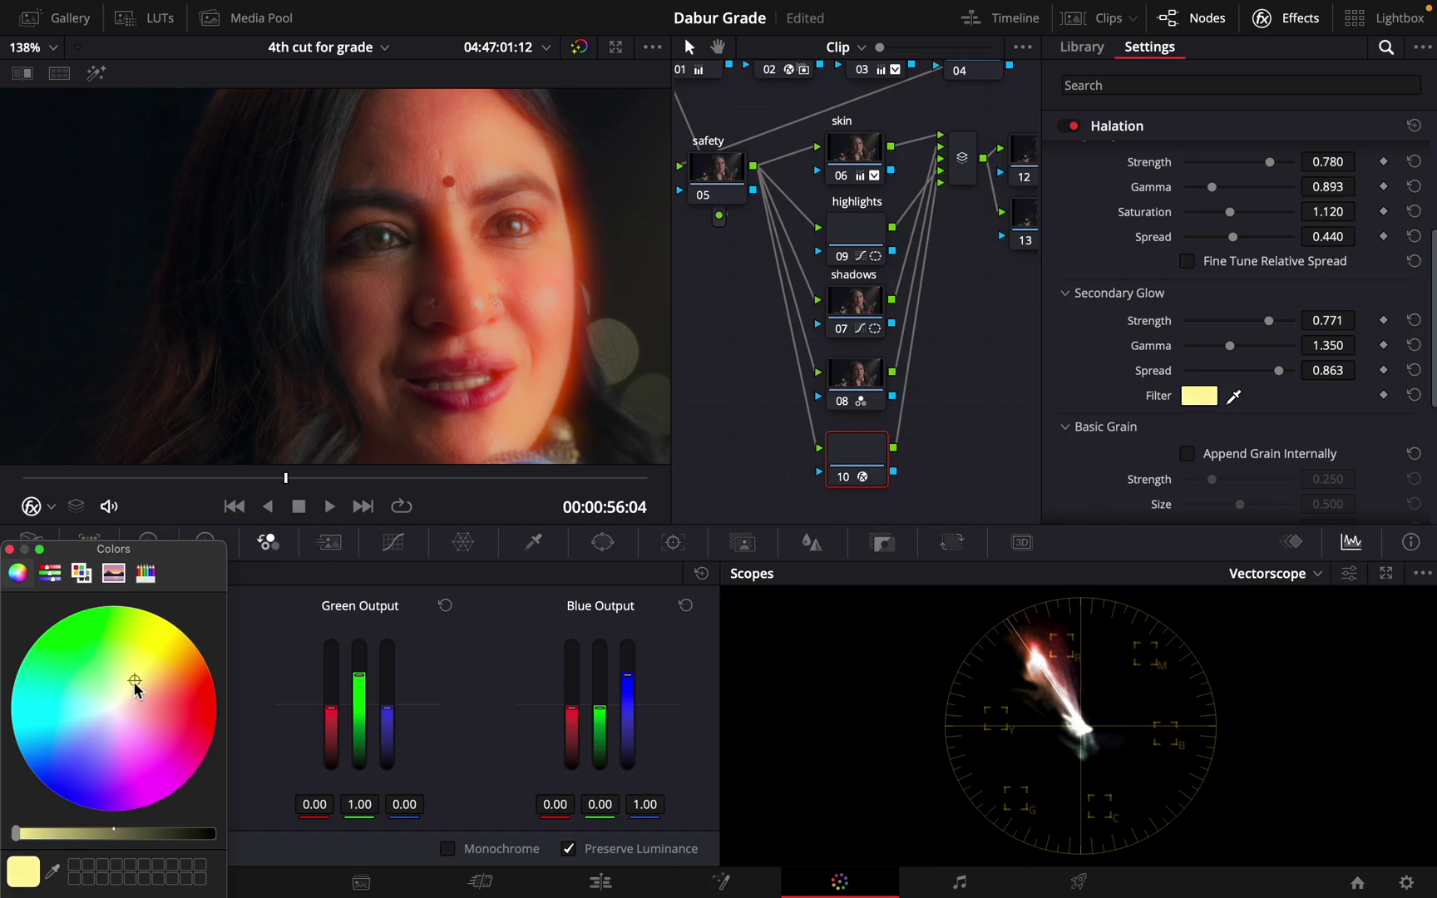
click(9, 549)
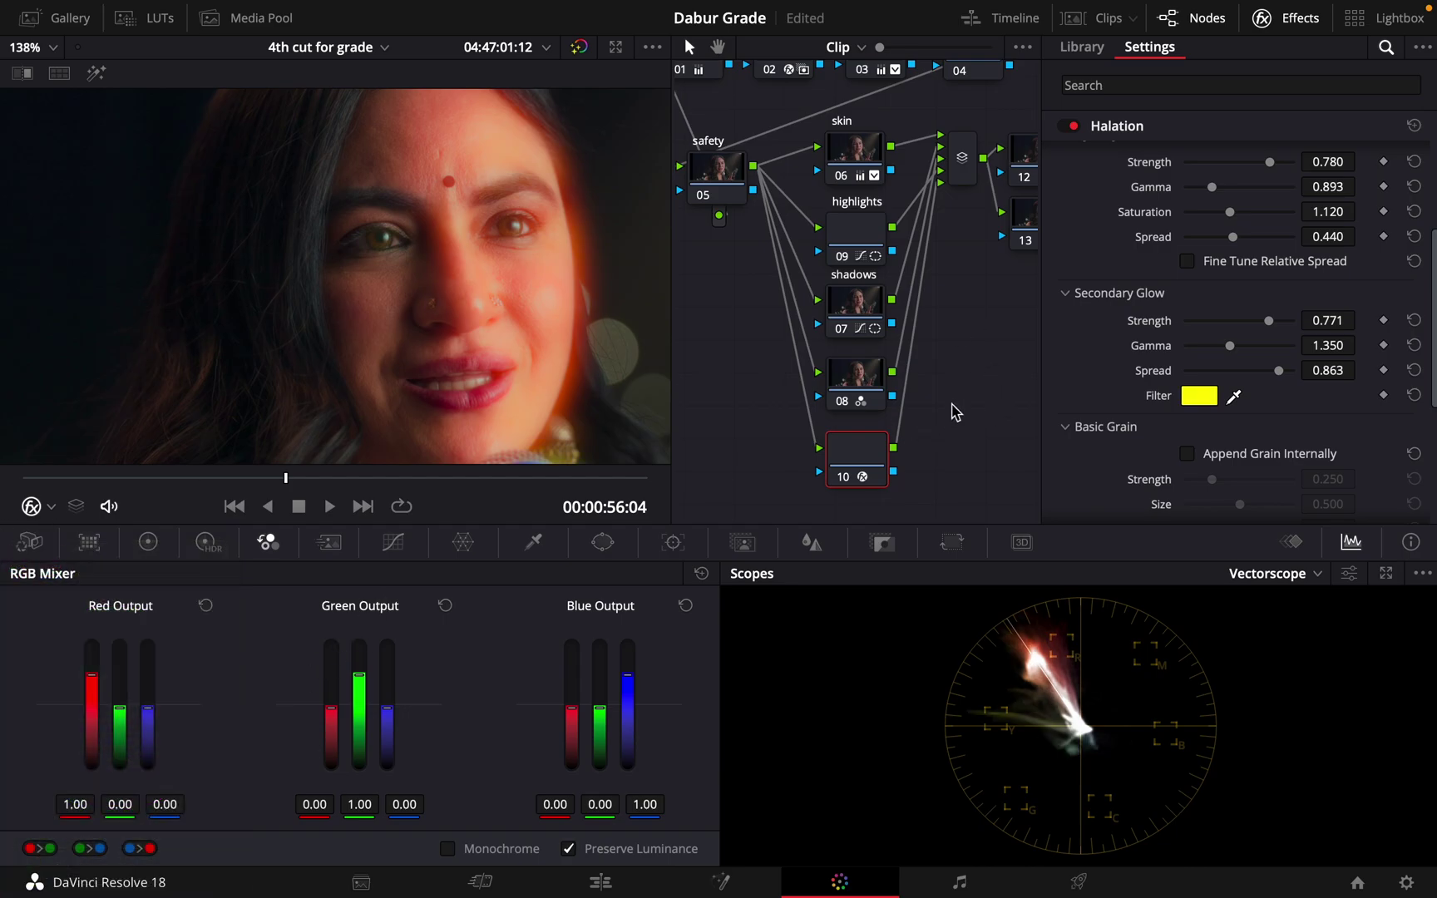
Change the Secondary Glow filter color to a pale yellow picked from the color wheel.
click(1209, 397)
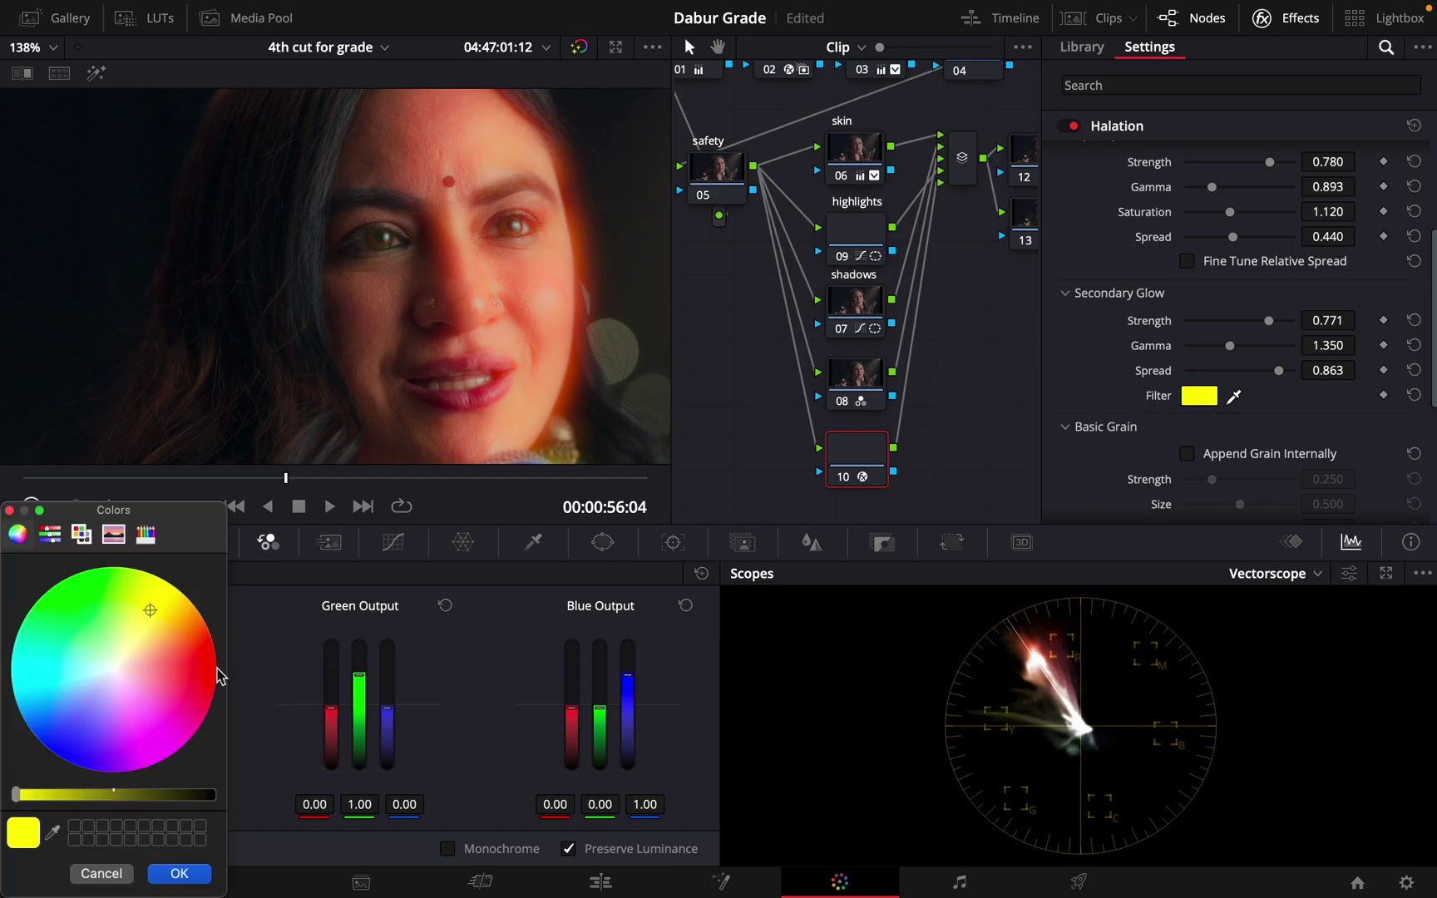
drag(130, 641, 133, 640)
click(178, 876)
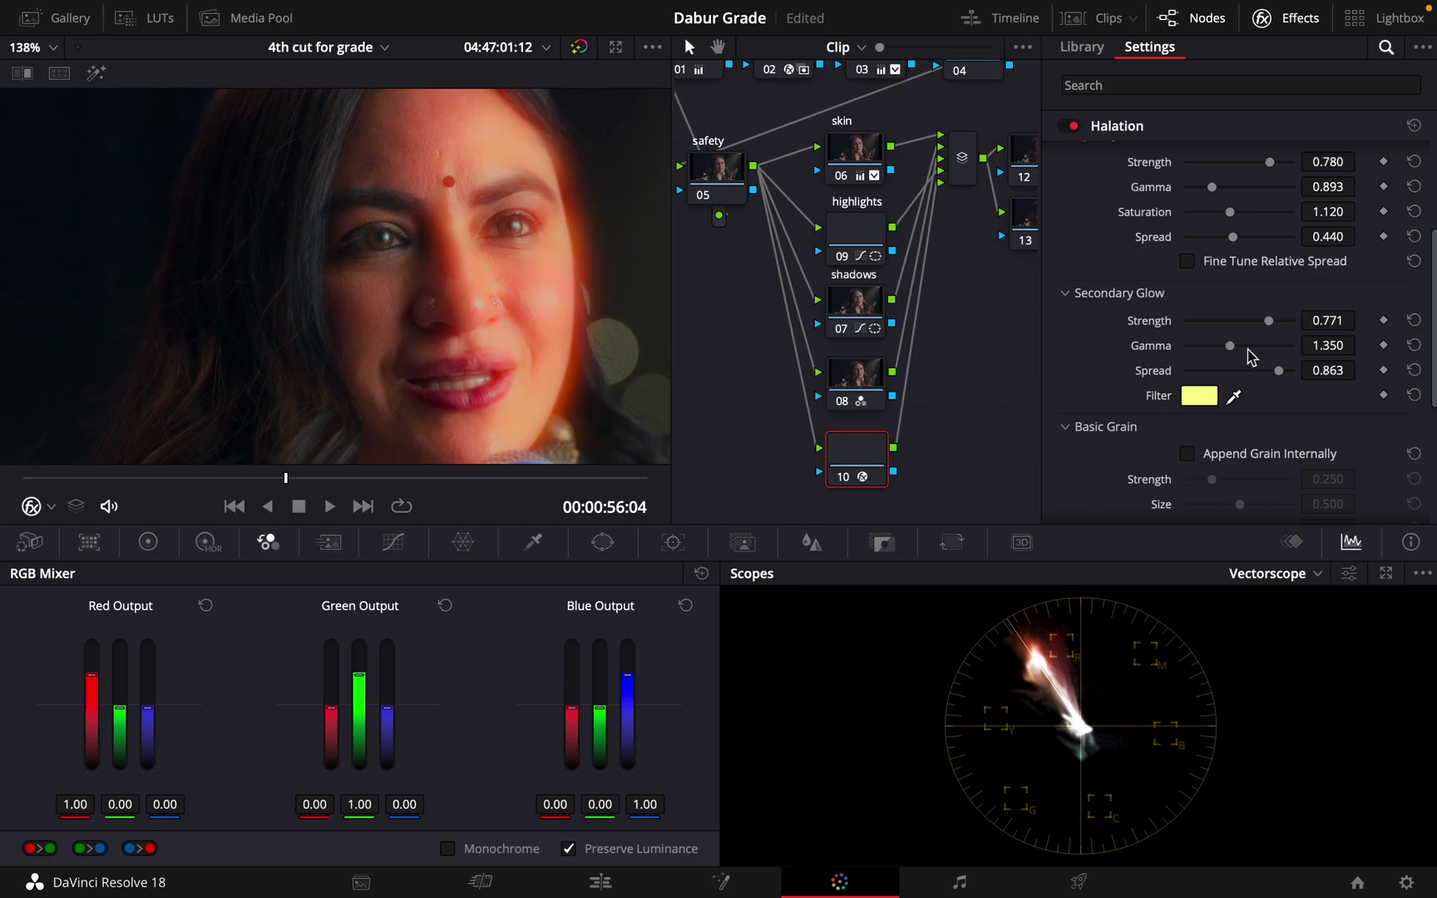
Set the Secondary Glow's Strength to 0.449, Gamma to 0.945 and Spread to 0.881, checking the singer's face up close.
drag(1278, 371, 1235, 341)
scroll(434, 305, down, 5)
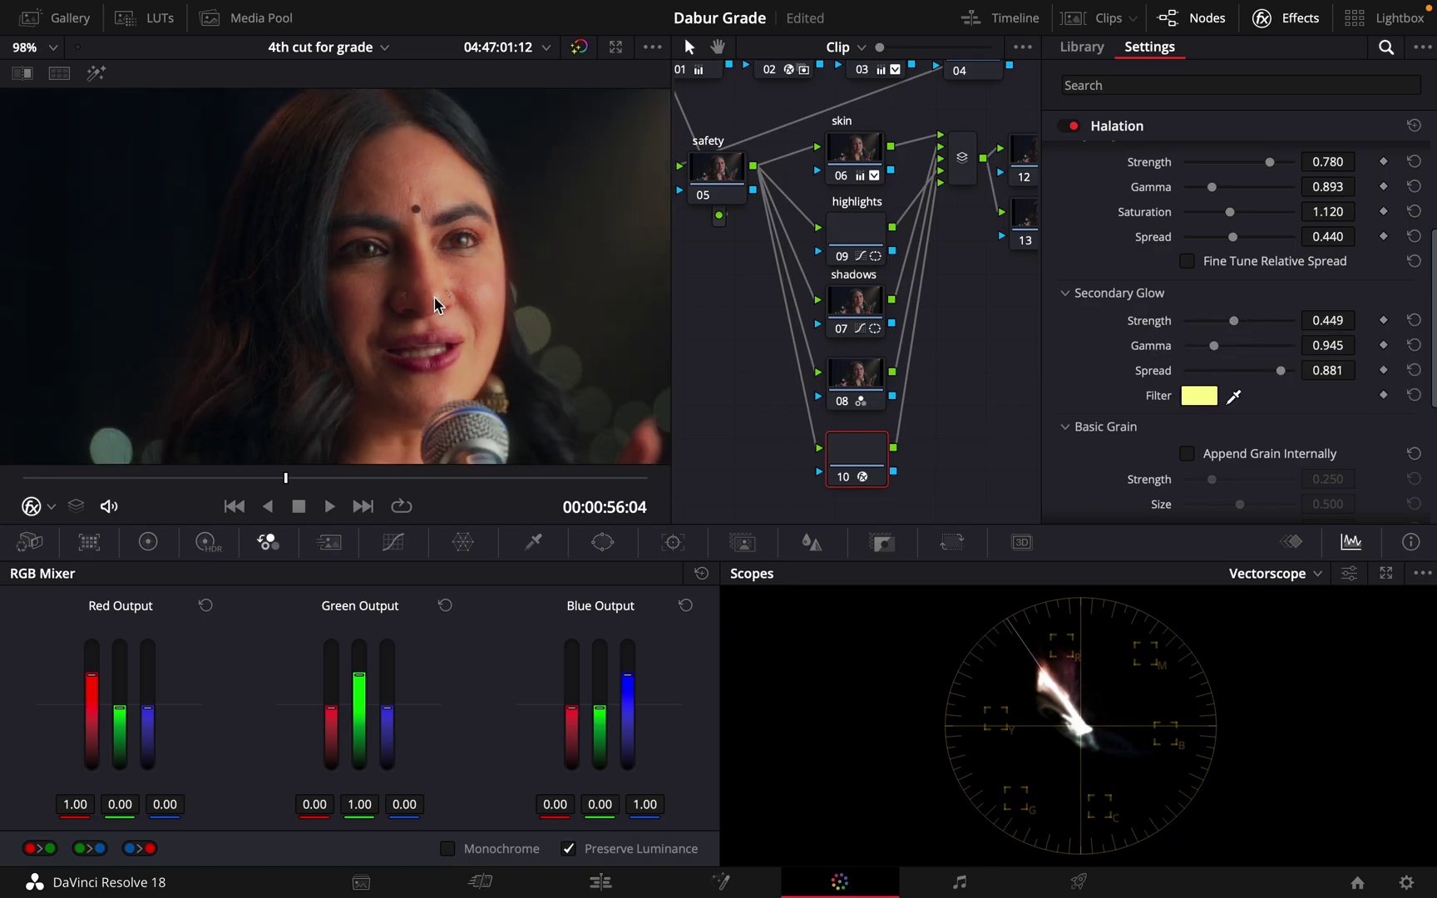
scroll(403, 327, down, 5)
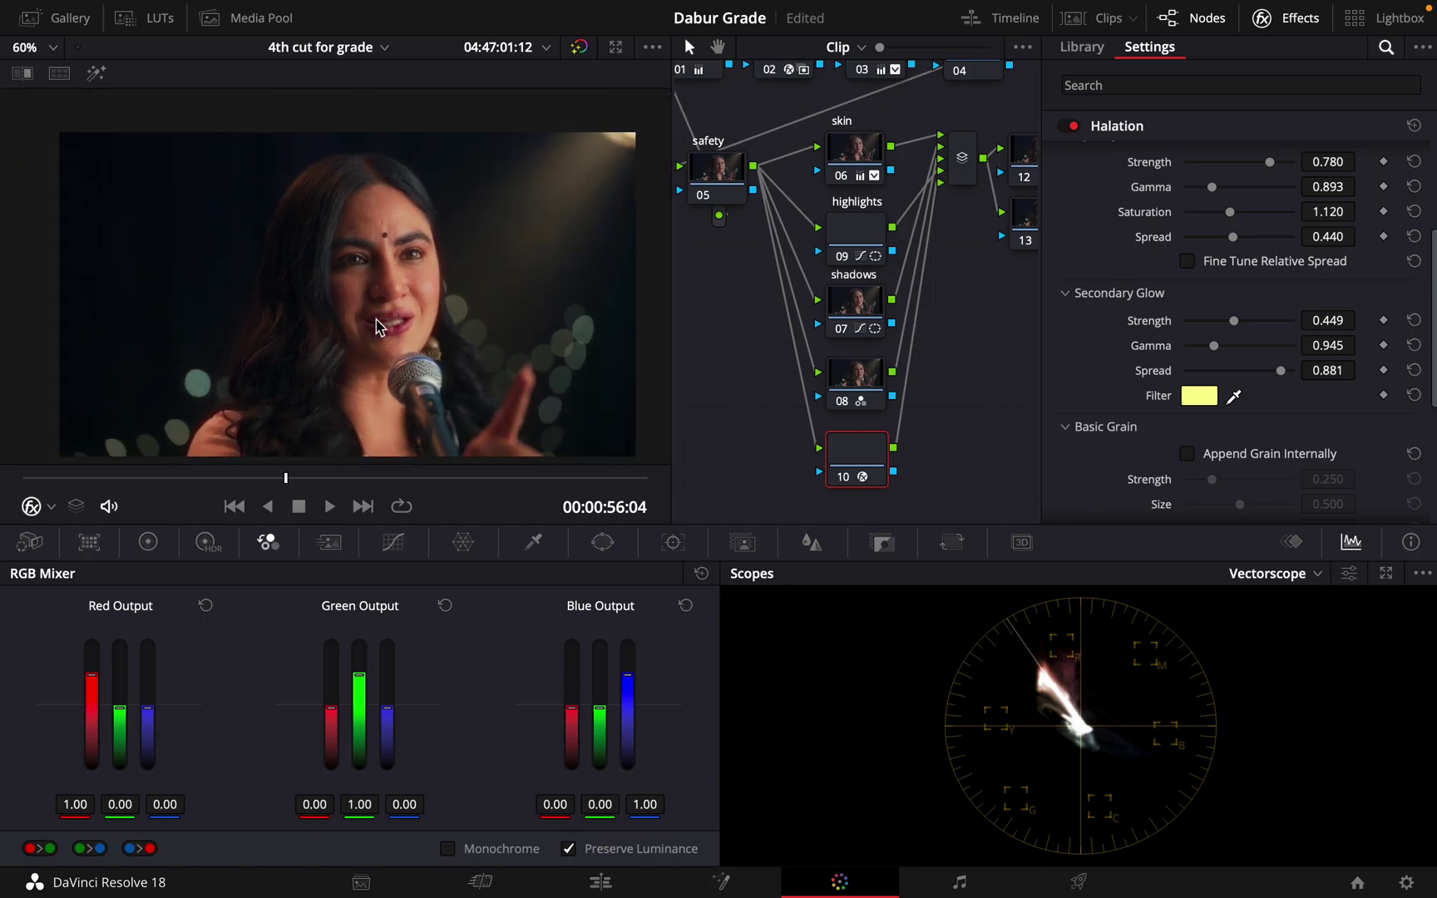
scroll(441, 173, up, 3)
scroll(434, 192, up, 6)
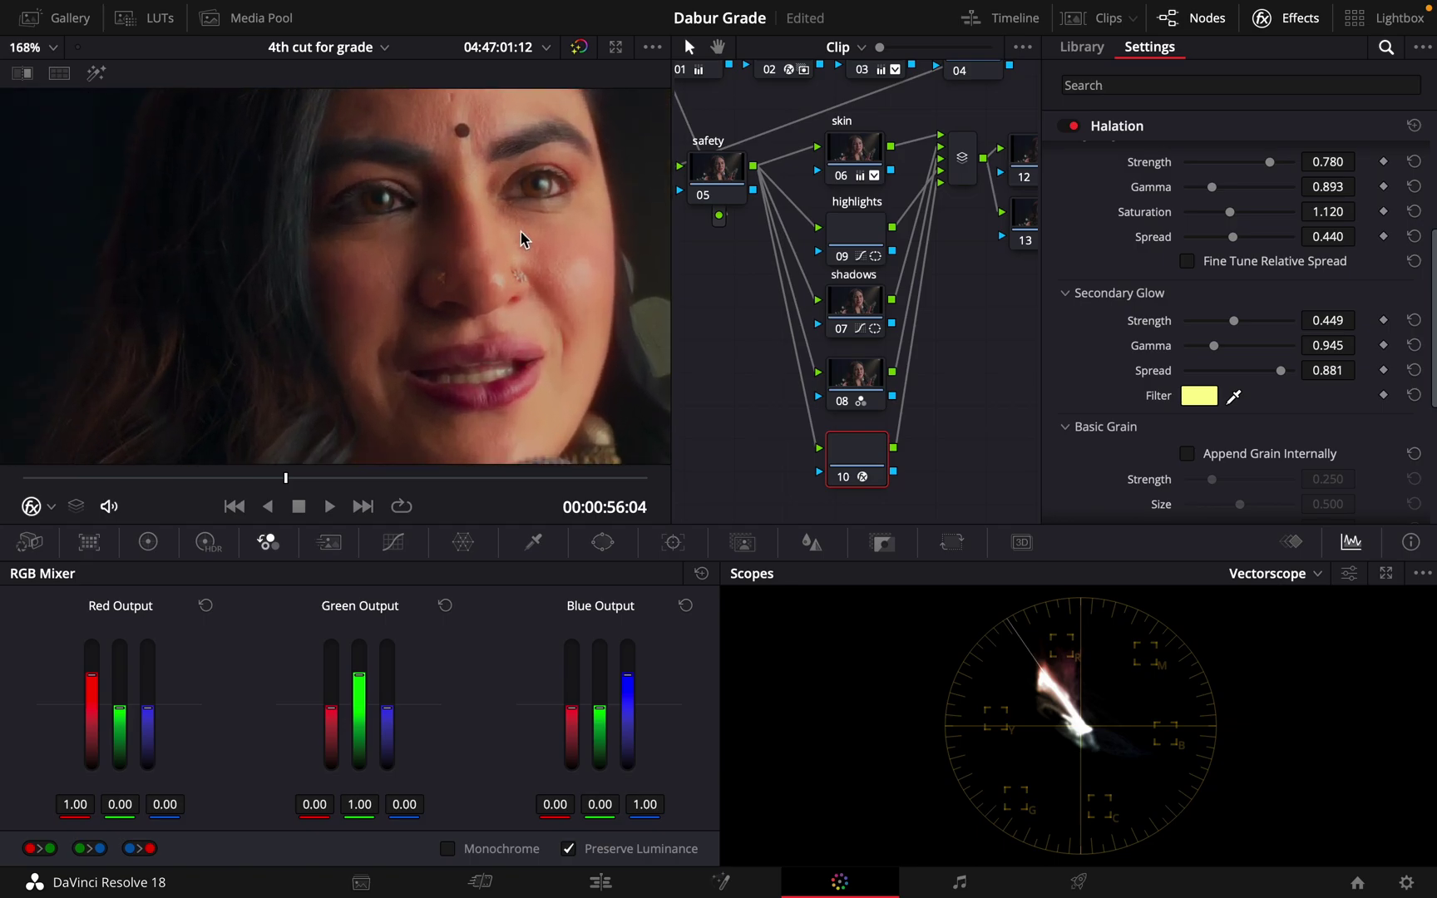
drag(484, 322, 451, 243)
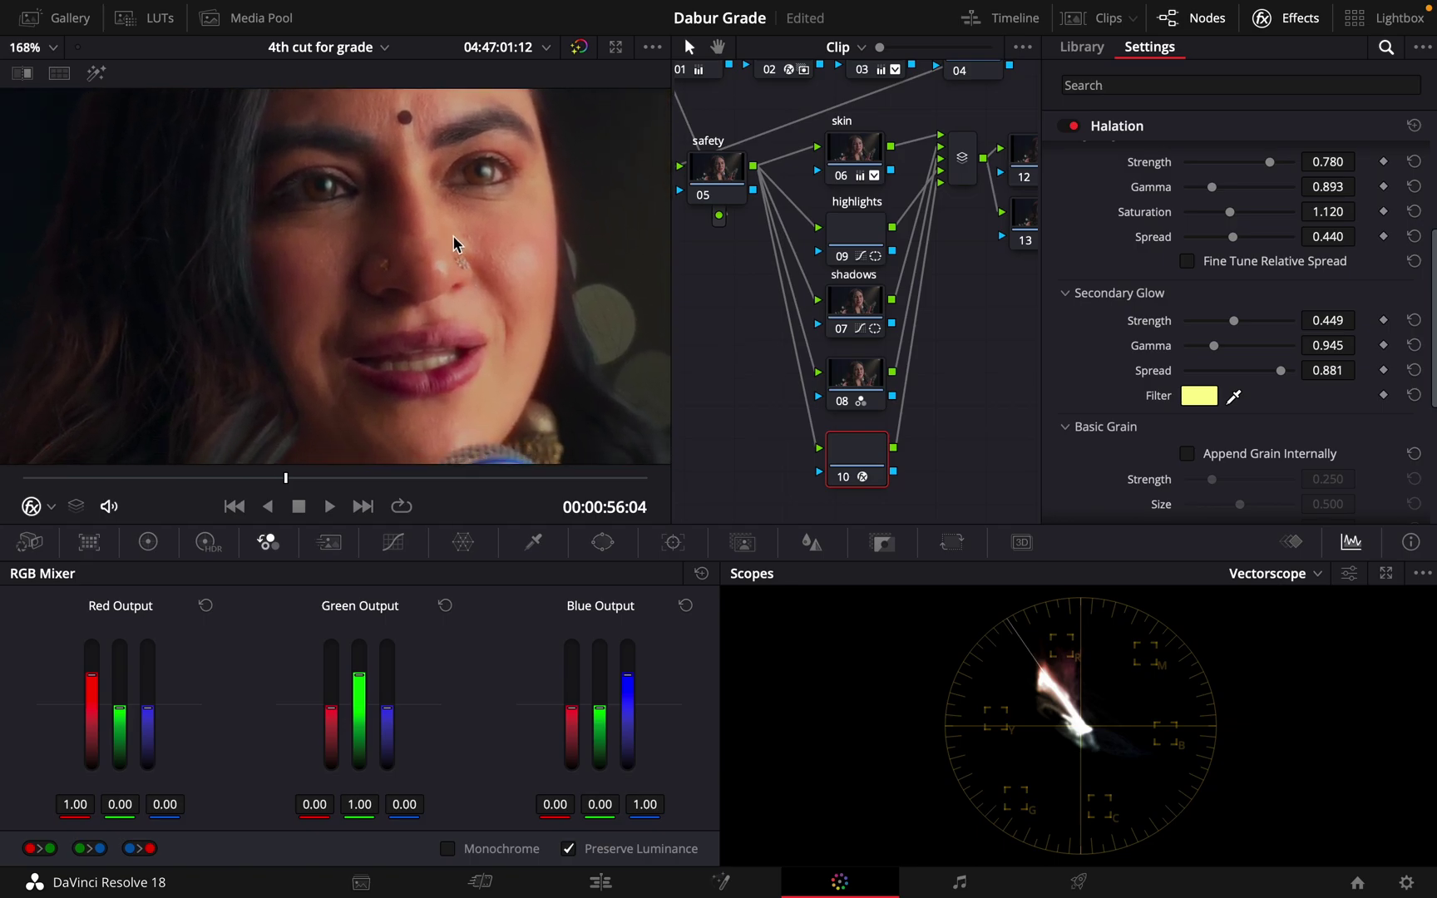
Append grain internally in Halation with Strength 0.413, Size 0.321, Softness 0.771 and Saturation 0.202.
scroll(1110, 449, down, 4)
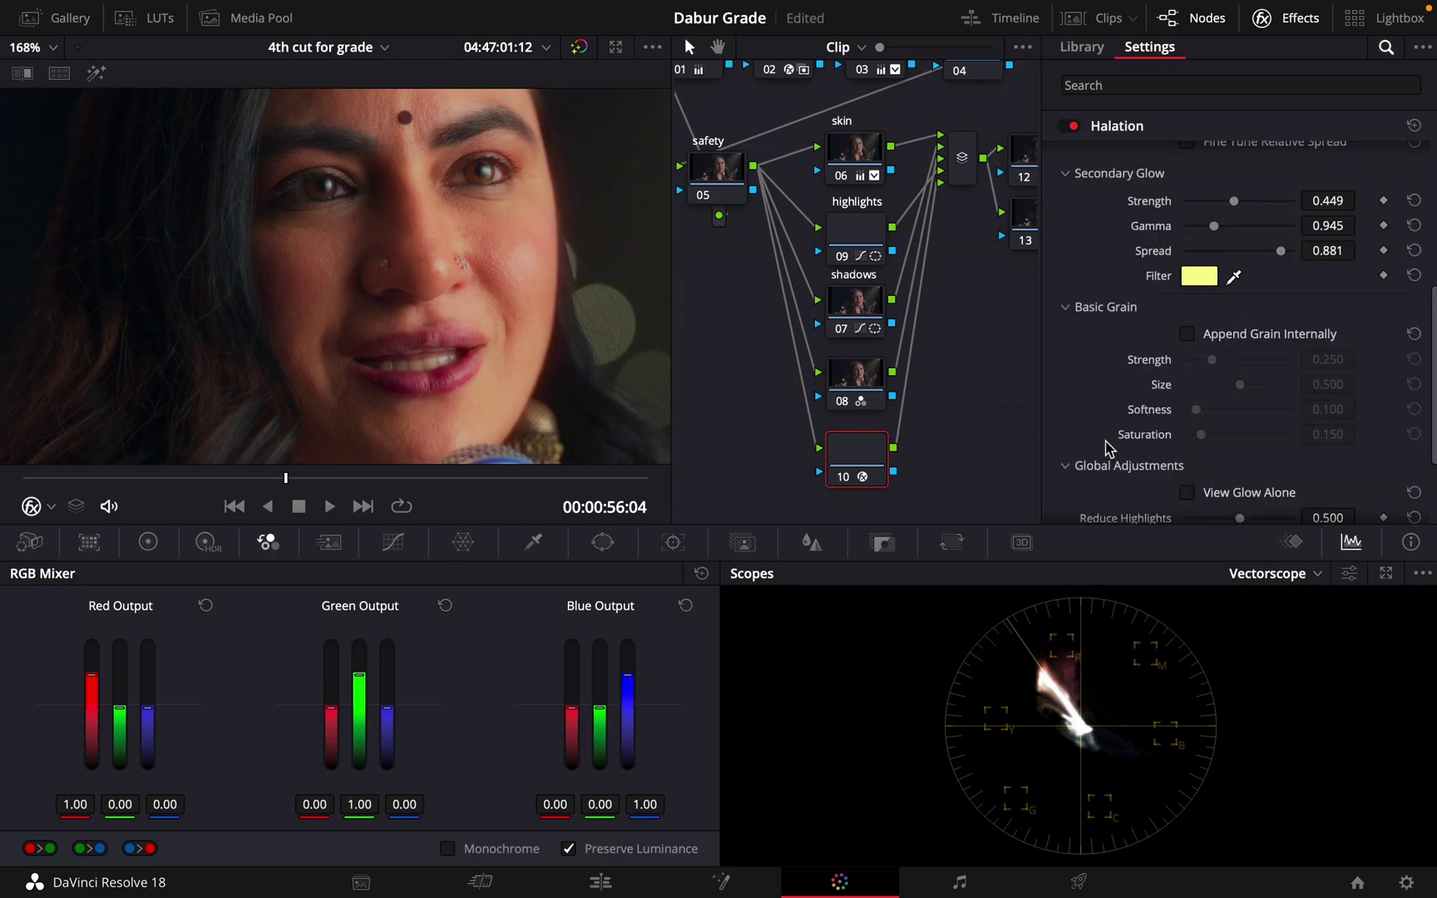
click(1187, 334)
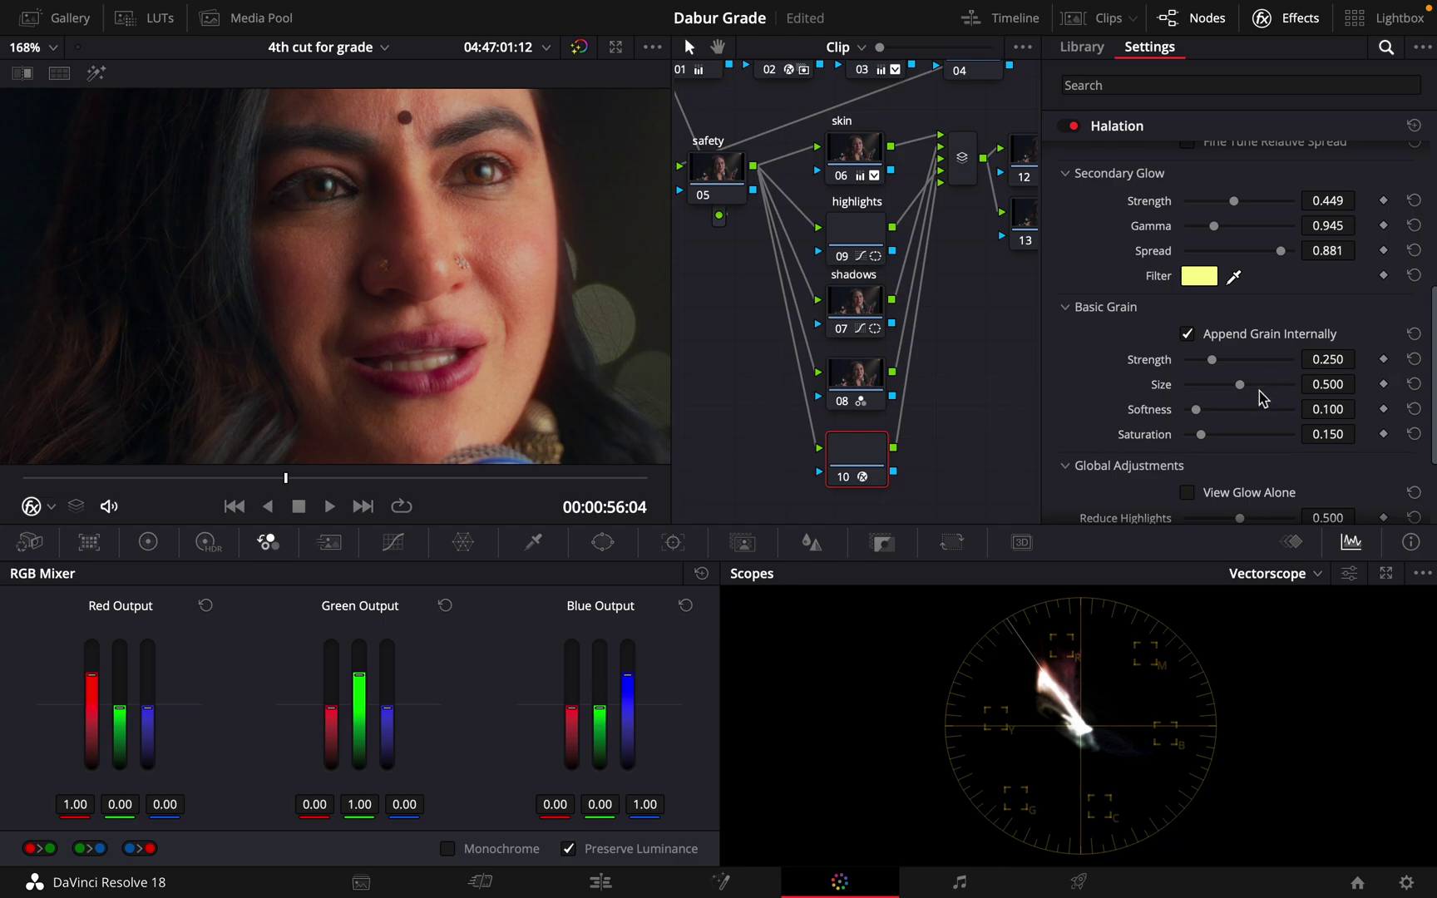
drag(1218, 364, 1378, 362)
drag(1240, 385, 1208, 435)
drag(1260, 384, 1229, 364)
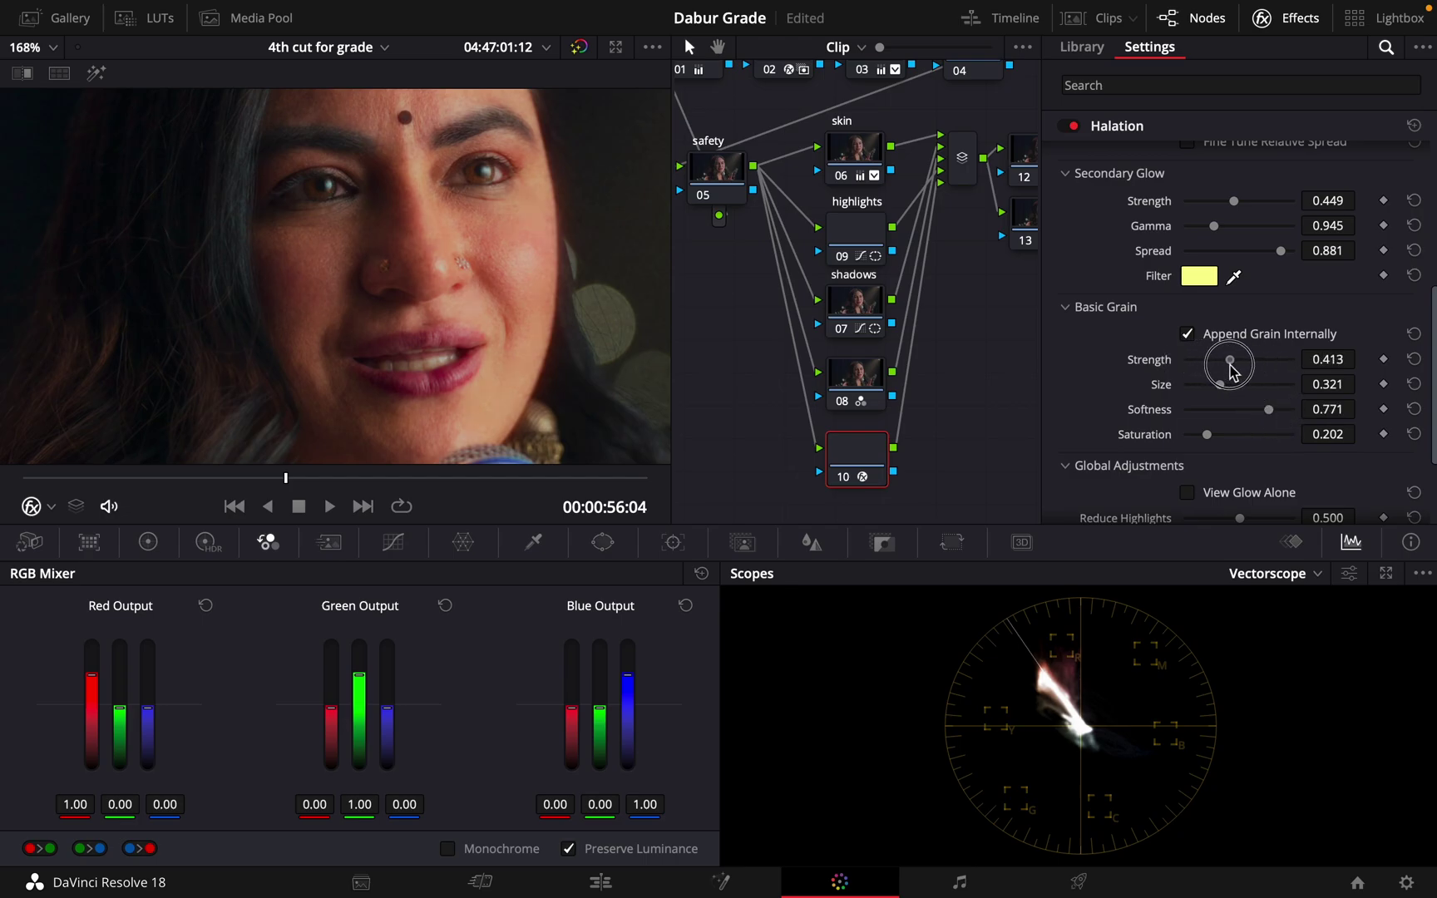
Lower the grain Strength to 0.156, comparing the singer's face up close with the whole frame.
scroll(541, 329, down, 2)
scroll(541, 330, down, 2)
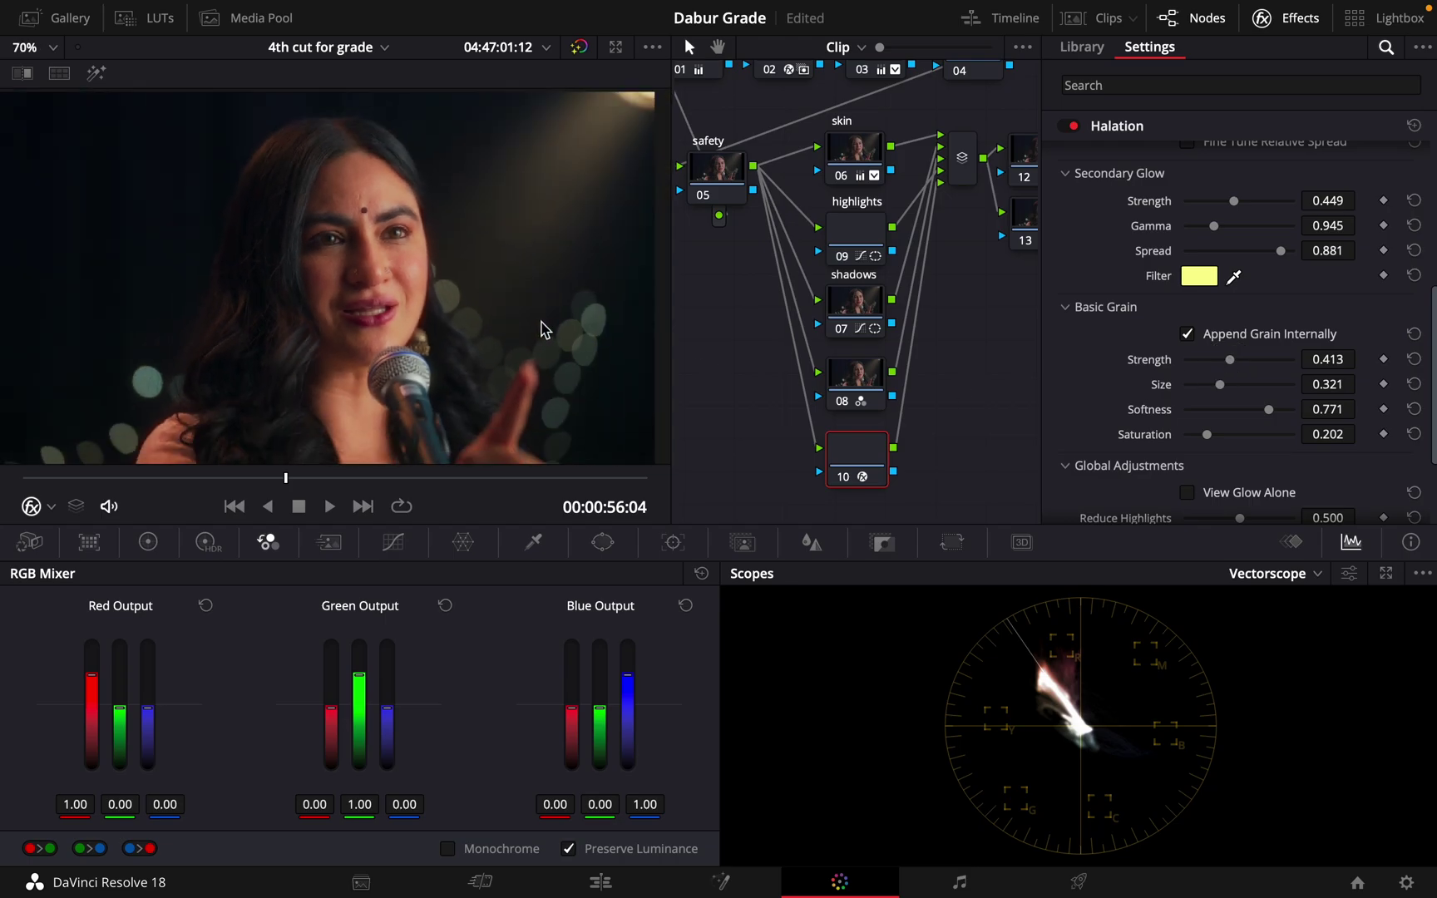
scroll(540, 329, up, 3)
drag(1229, 360, 1203, 361)
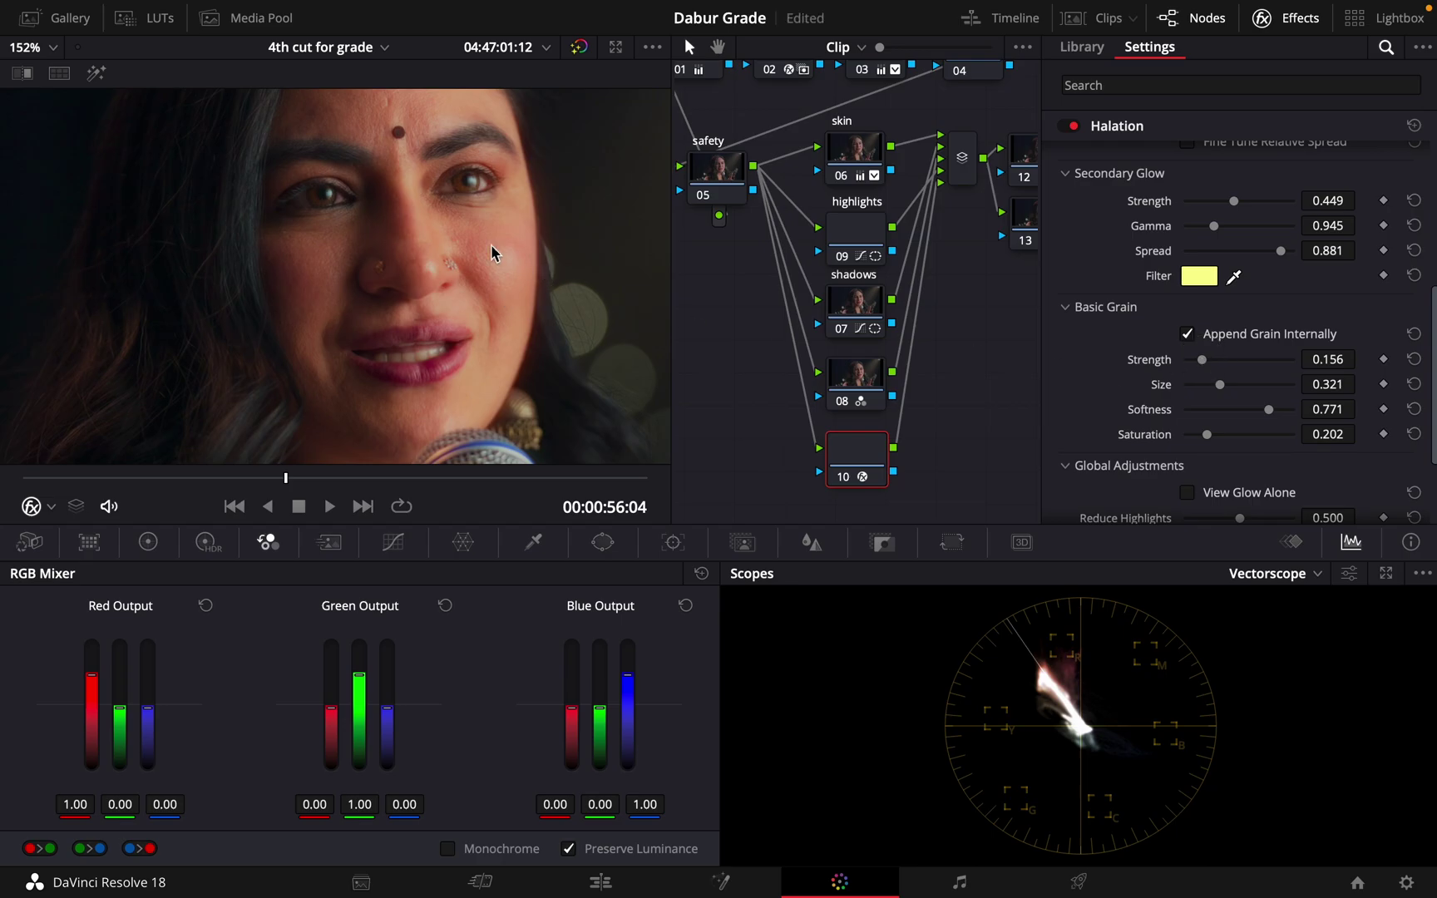
scroll(432, 232, down, 3)
drag(443, 312, 467, 312)
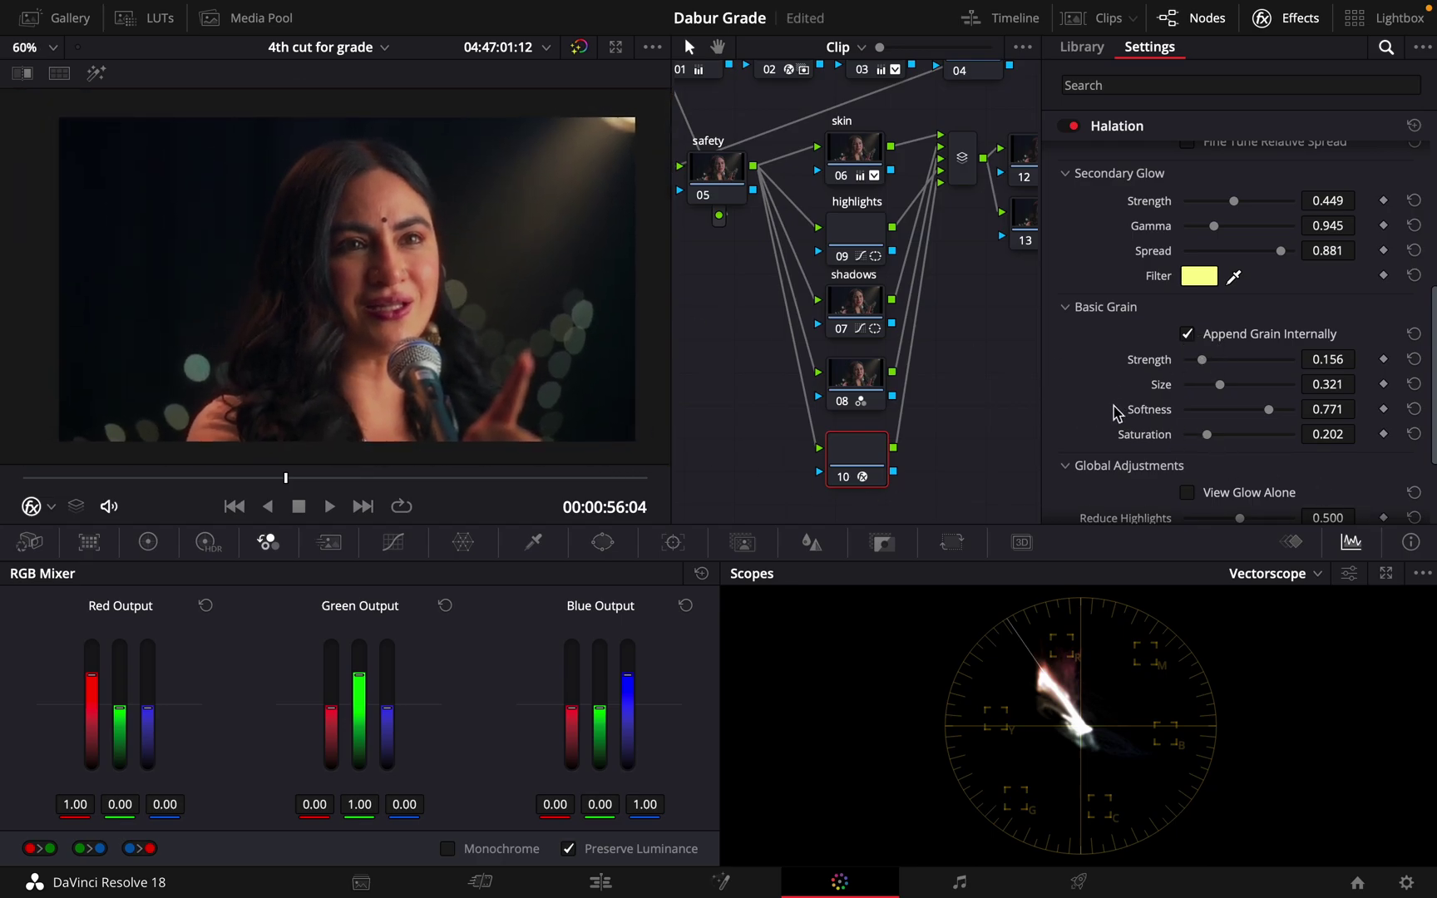
Try an Aspect Ratio of 1.161 and a Detail Loss of 0.331 in Halation's Global Adjustments, previewing the glow alone, and reset both.
scroll(1105, 411, down, 2)
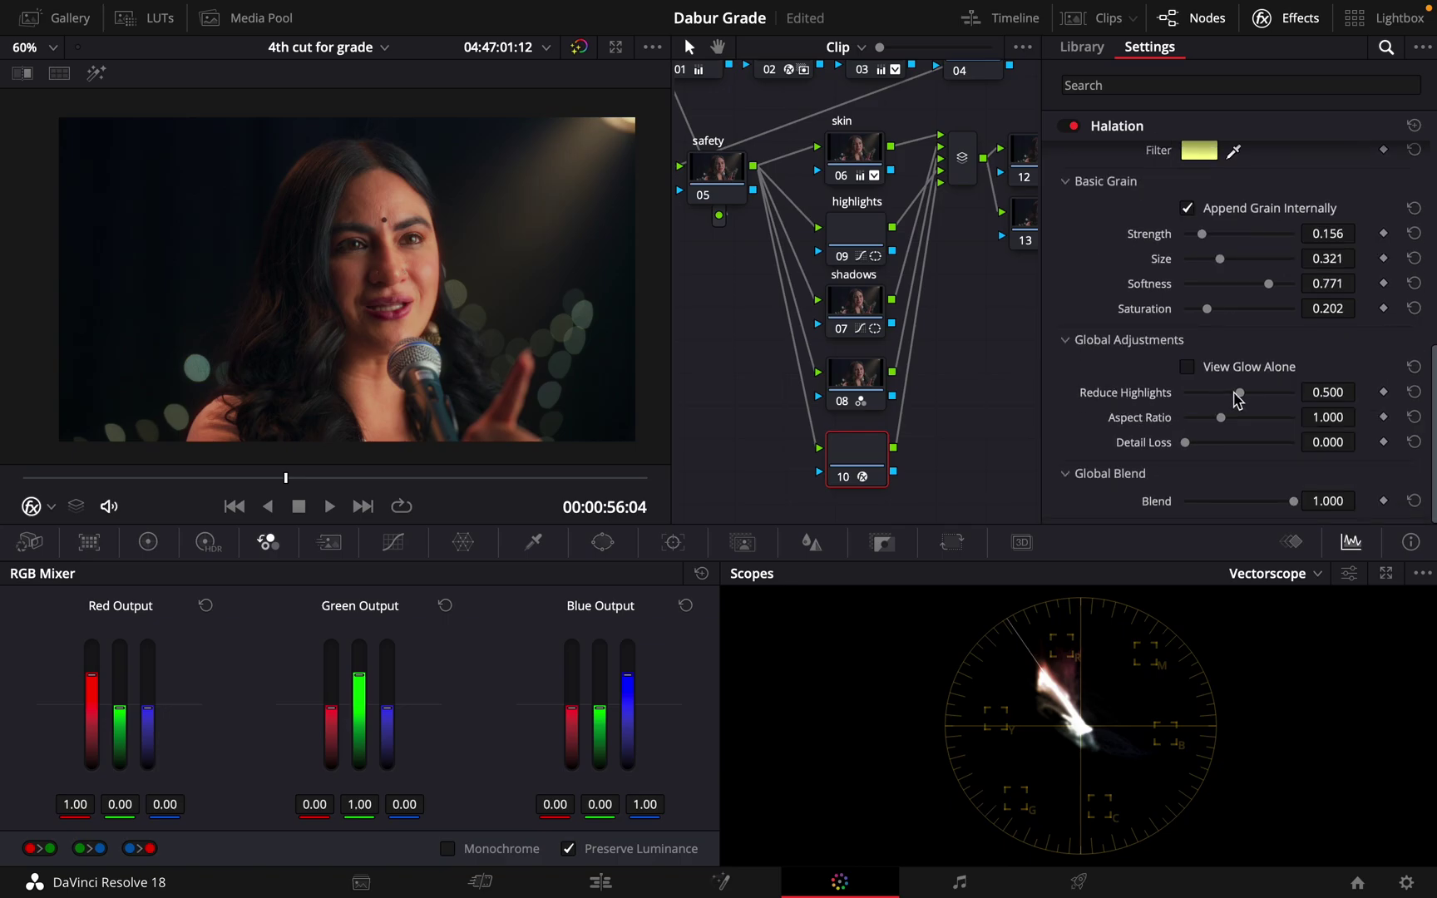
click(1187, 368)
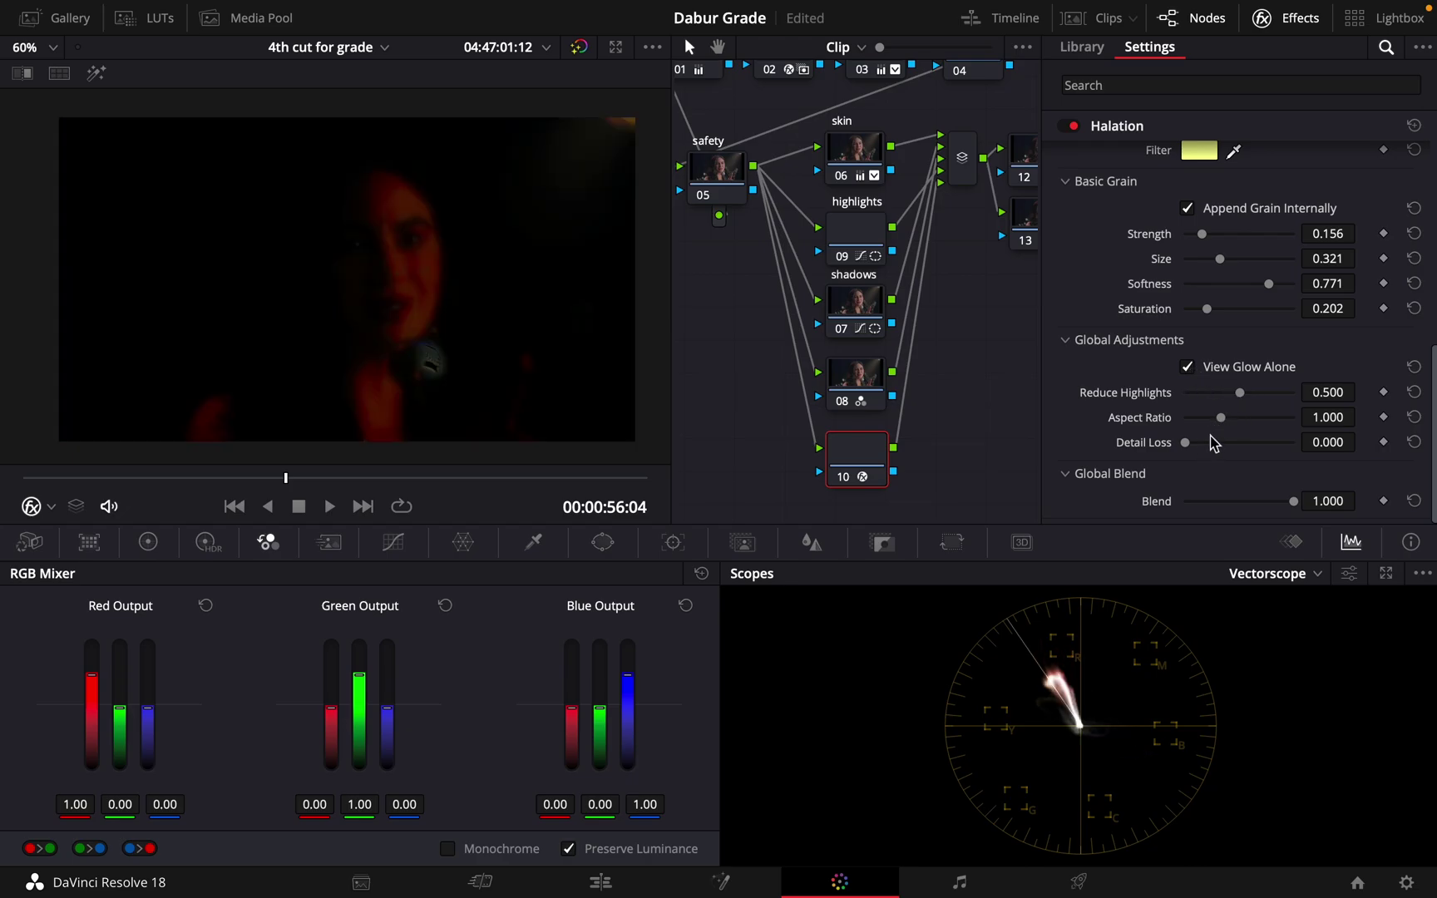
drag(1222, 426, 1235, 394)
click(1413, 393)
click(1186, 367)
scroll(426, 295, up, 5)
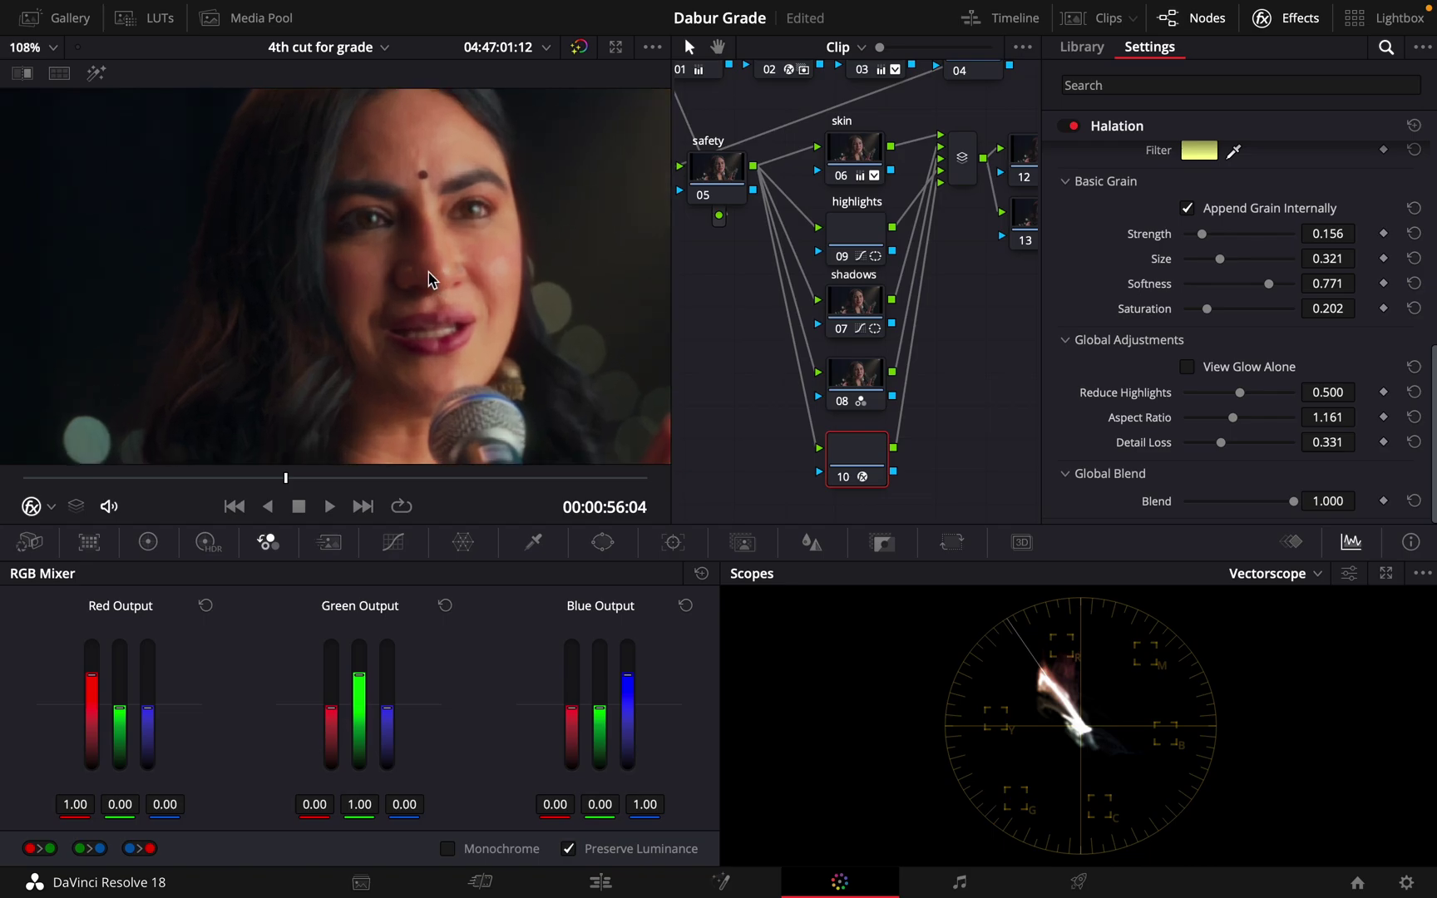
click(1413, 417)
click(1414, 442)
Try a small Detail Loss change in Halation against the enlarged face, and return the value to 0.
scroll(371, 281, down, 1)
scroll(403, 281, up, 6)
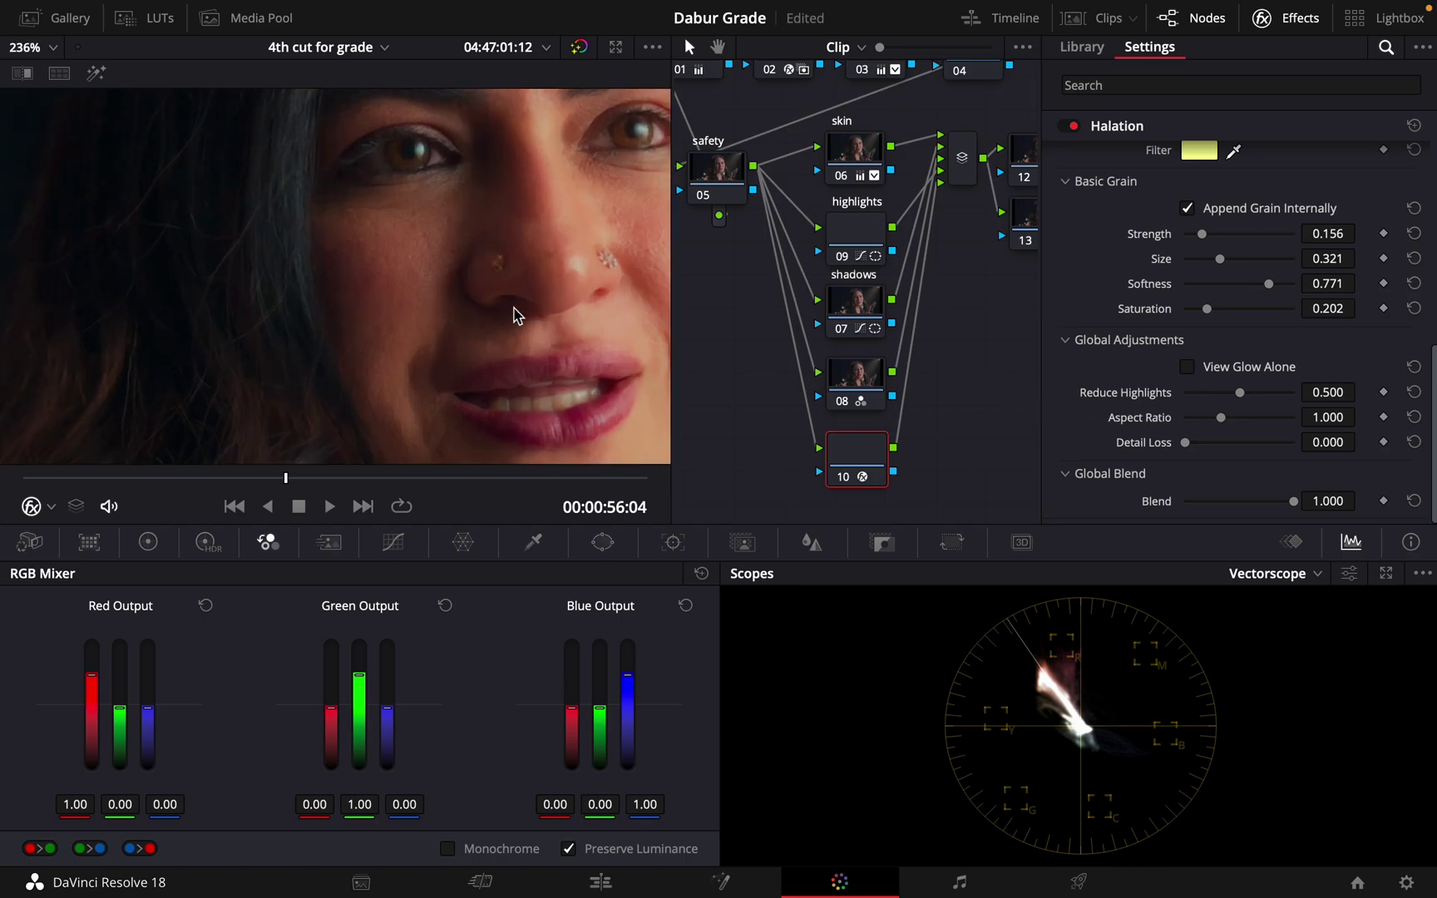
drag(518, 314, 523, 371)
drag(1191, 450, 1186, 452)
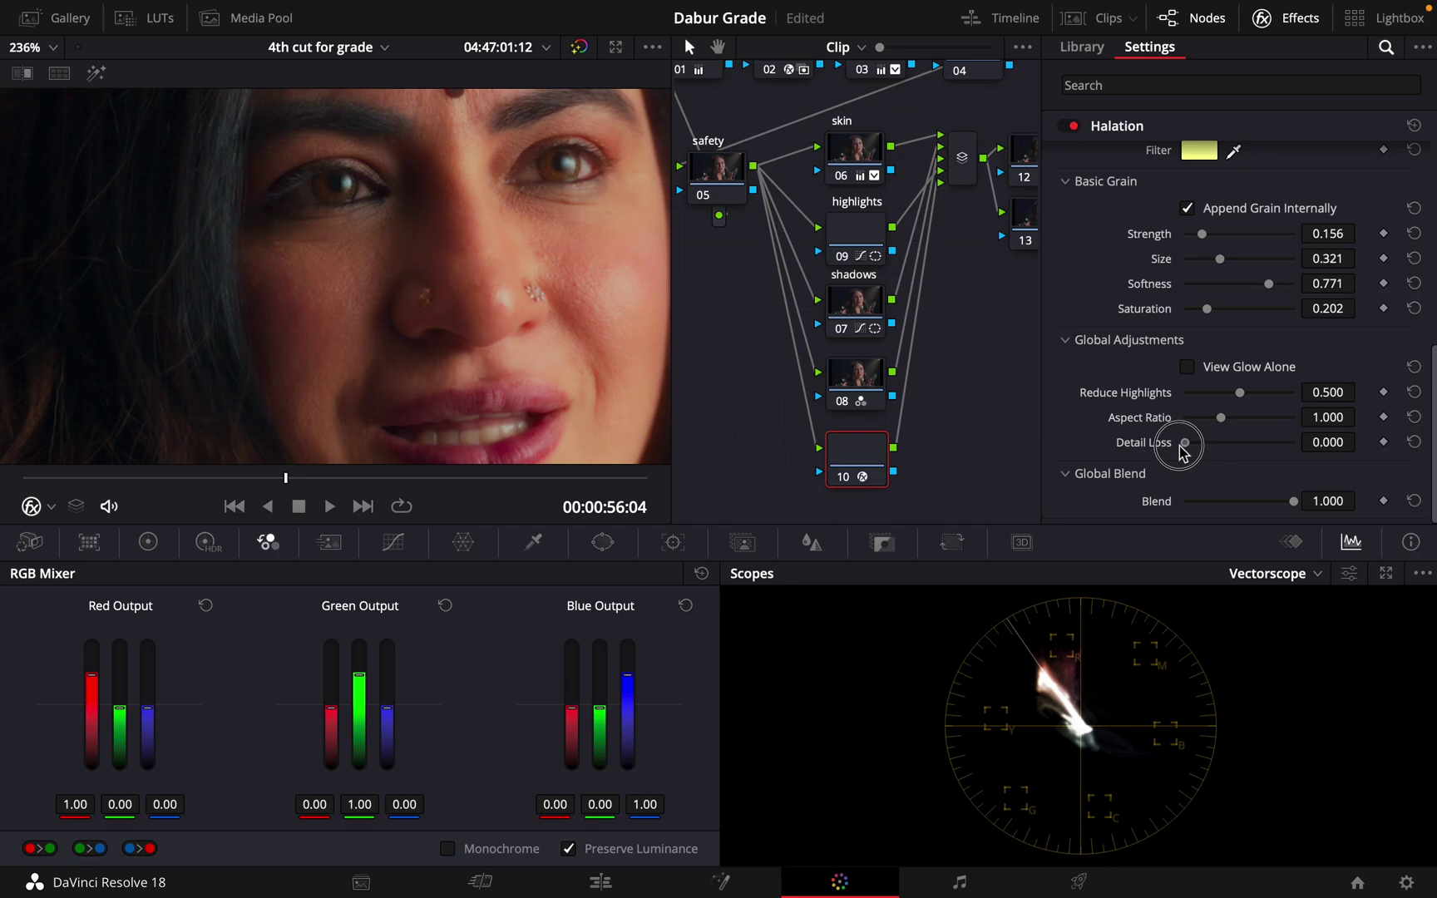
scroll(382, 299, down, 5)
scroll(381, 299, down, 2)
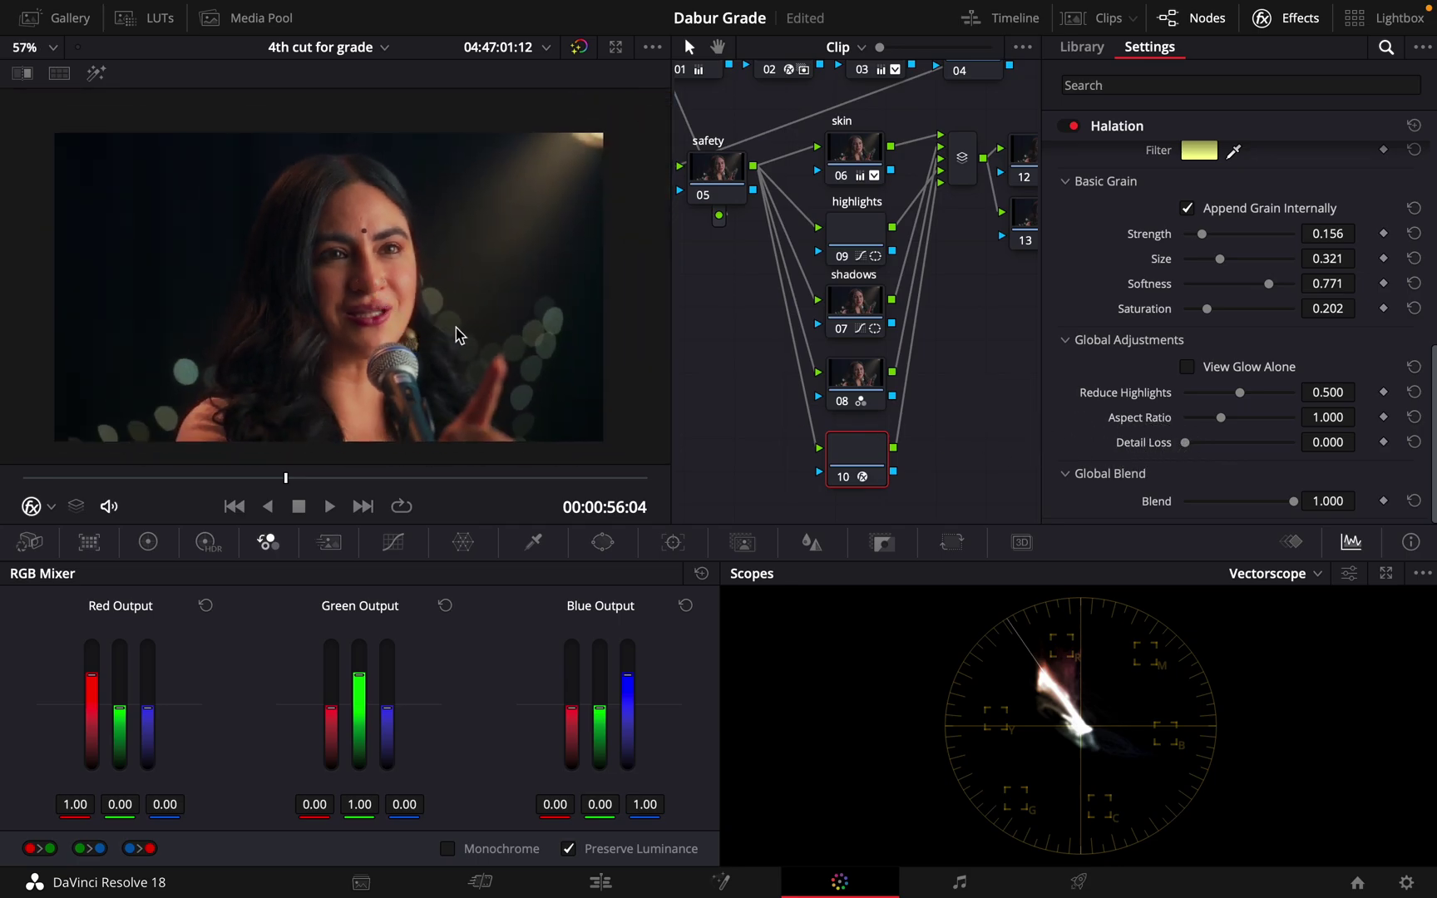
Compare the singer's enlarged face with the Halation node 10 disabled and enabled.
scroll(250, 183, up, 5)
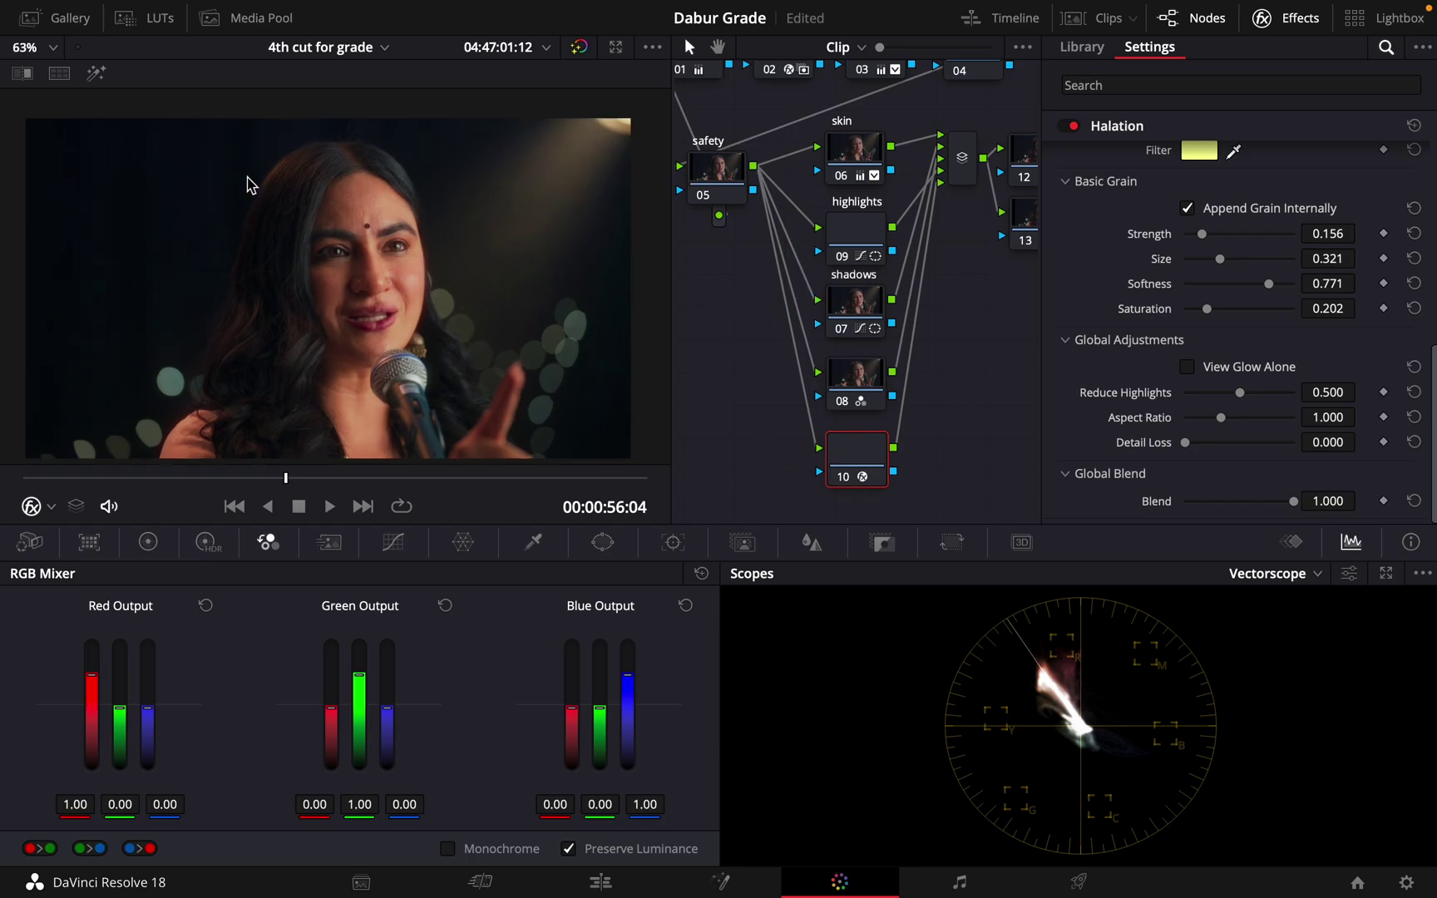
click(841, 478)
click(842, 479)
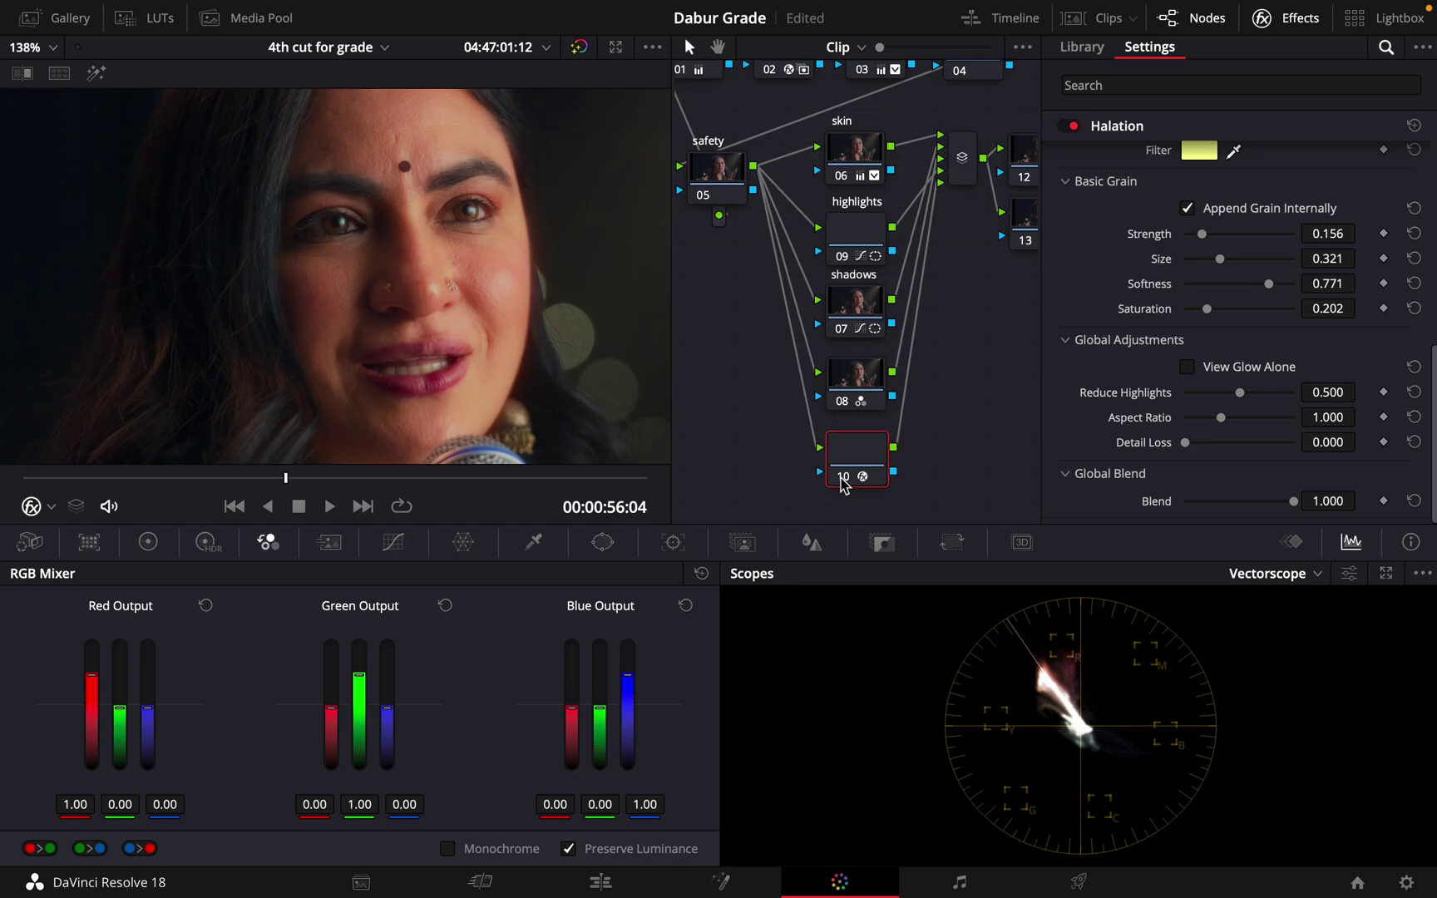
click(841, 479)
click(843, 481)
scroll(450, 221, down, 5)
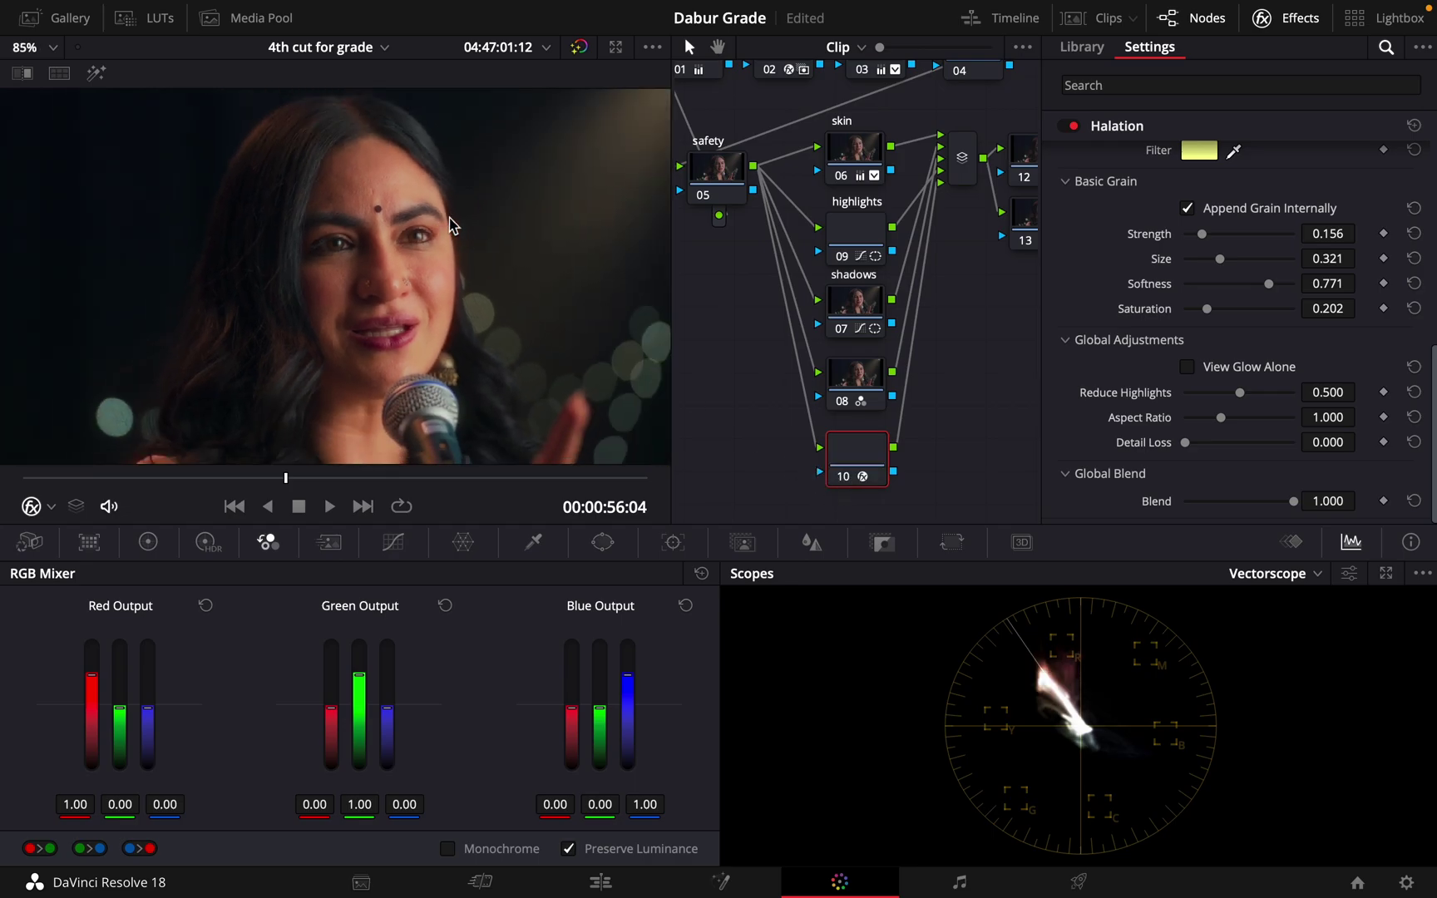
Scrub forward through the clip to 00:00:57:01 to check the Halation on other frames.
click(314, 477)
click(354, 479)
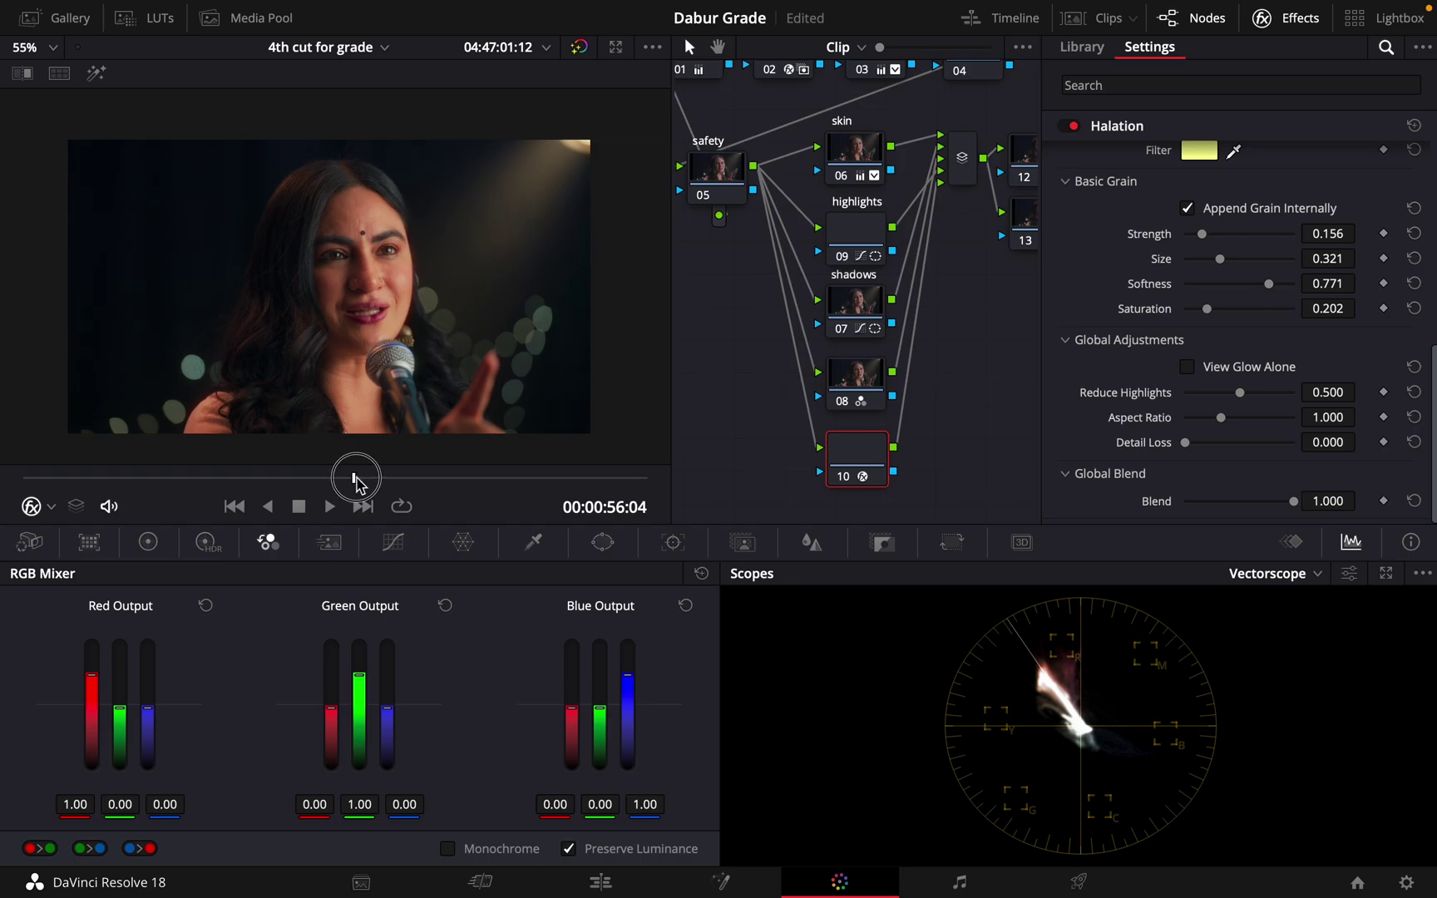
drag(356, 480, 452, 482)
scroll(369, 194, up, 2)
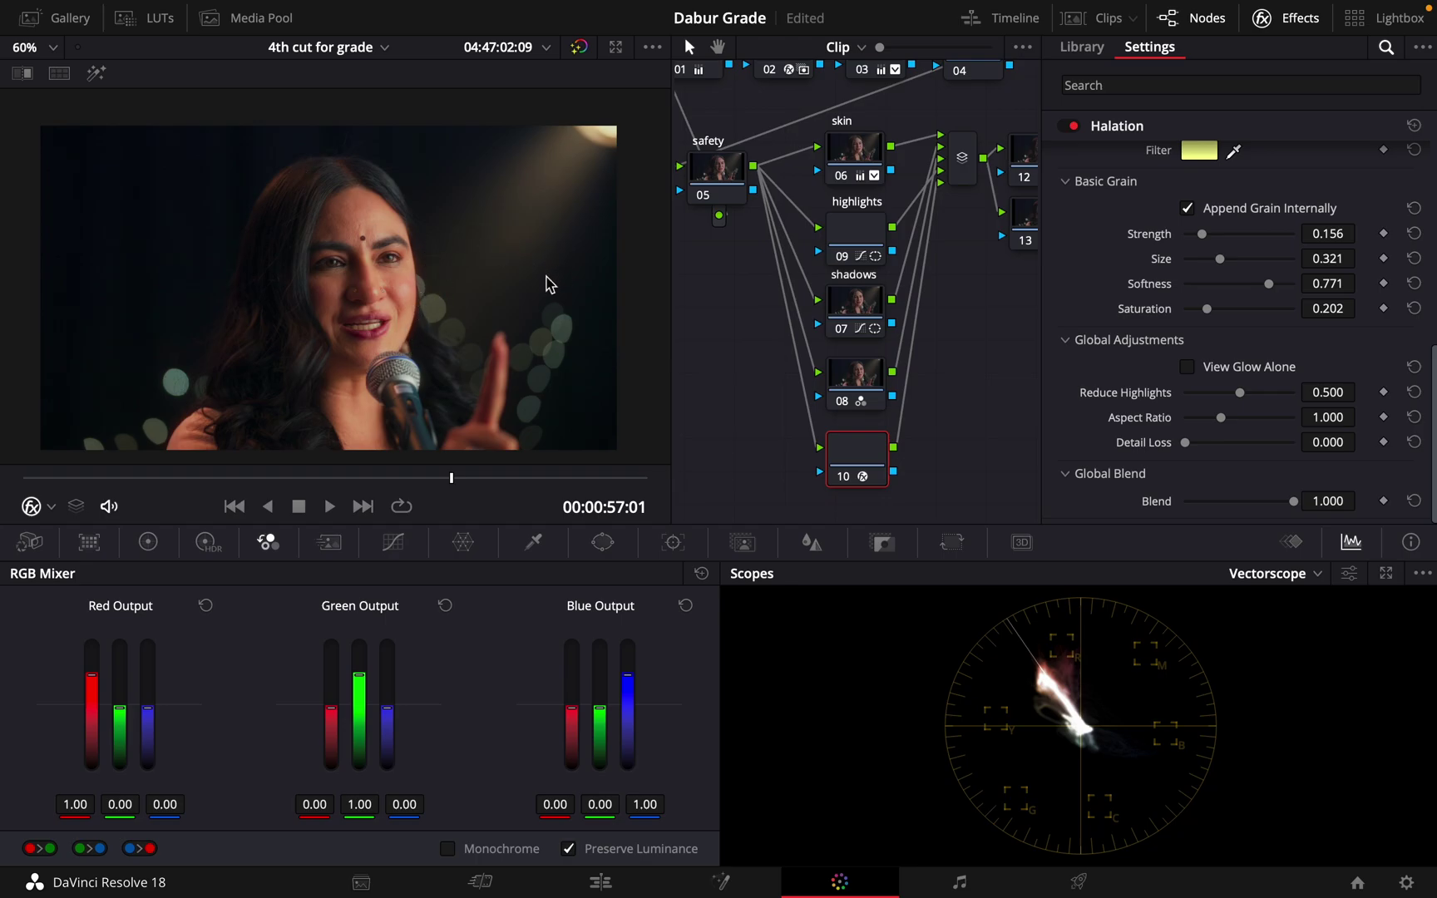
Select node 08 and compare the picture with it disabled and enabled.
click(857, 376)
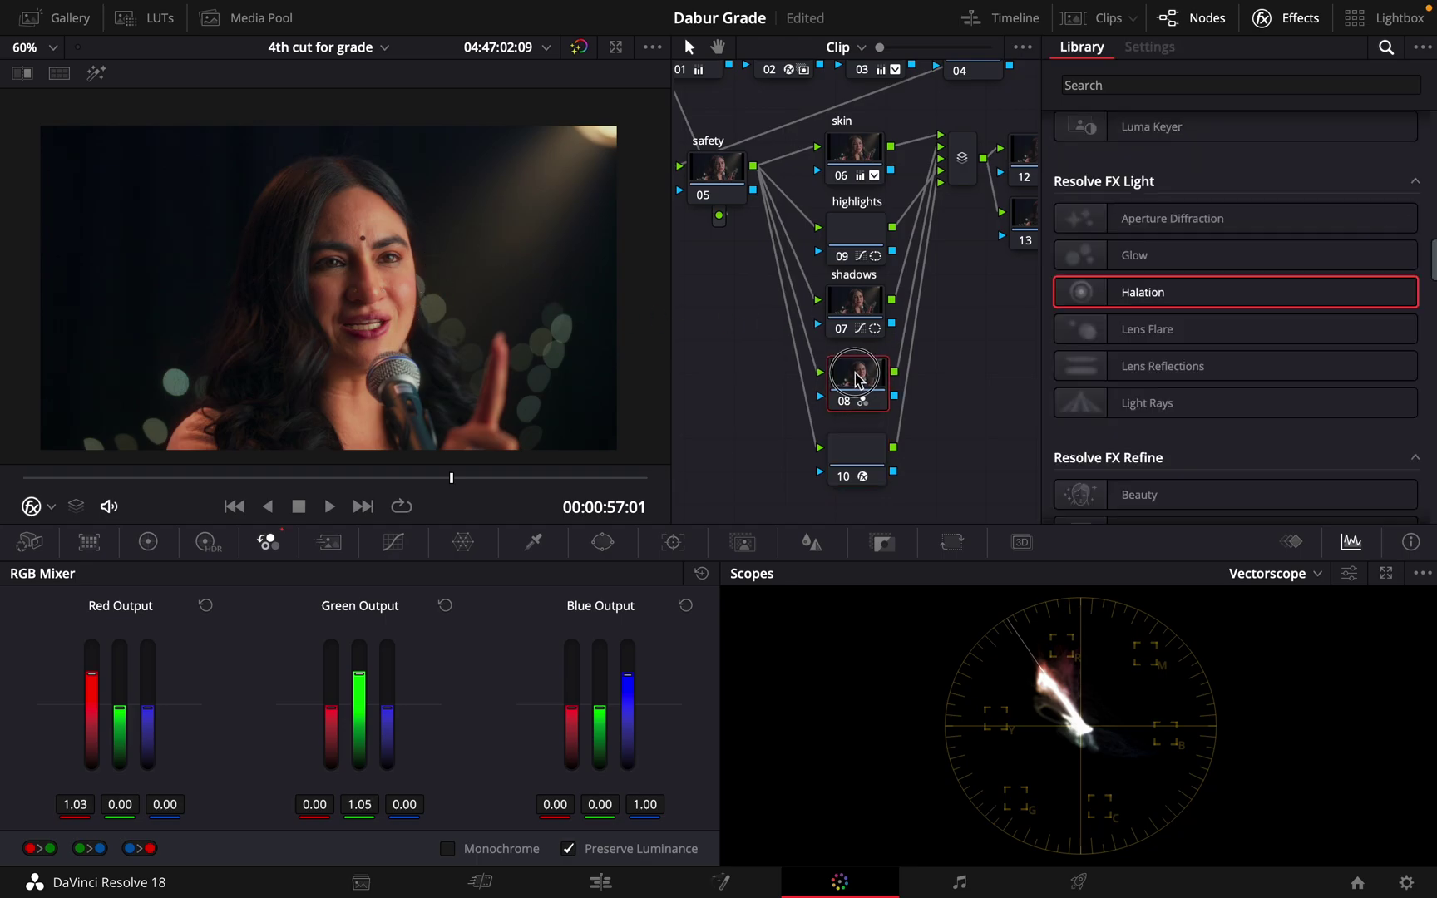
click(846, 402)
click(845, 402)
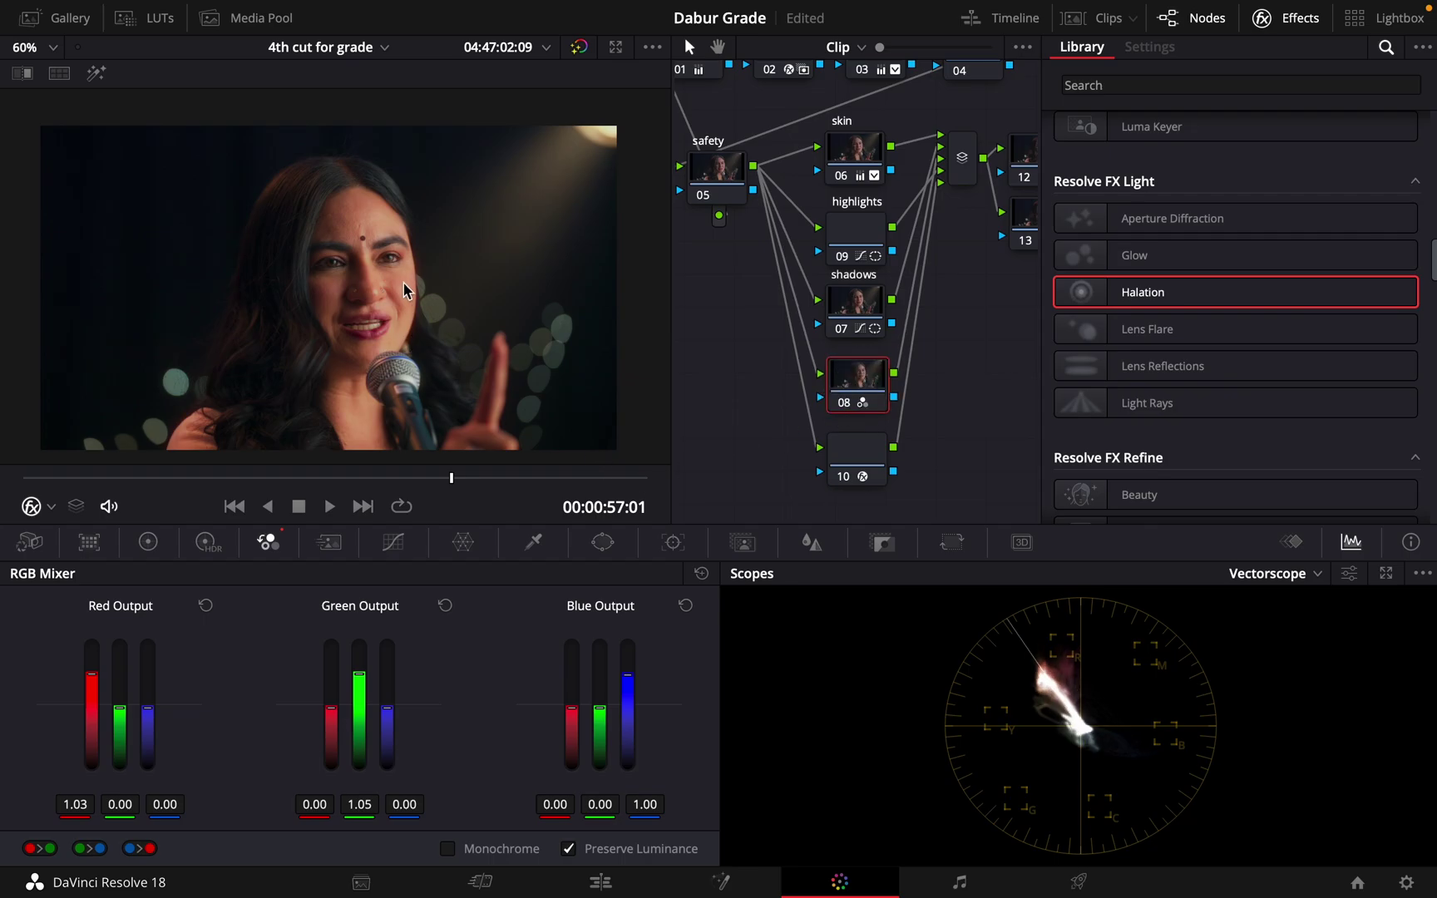
Shift node 08's Gain color balance to red 0.98, green 1.01 and blue 0.99, resetting the earlier trial shifts.
click(148, 542)
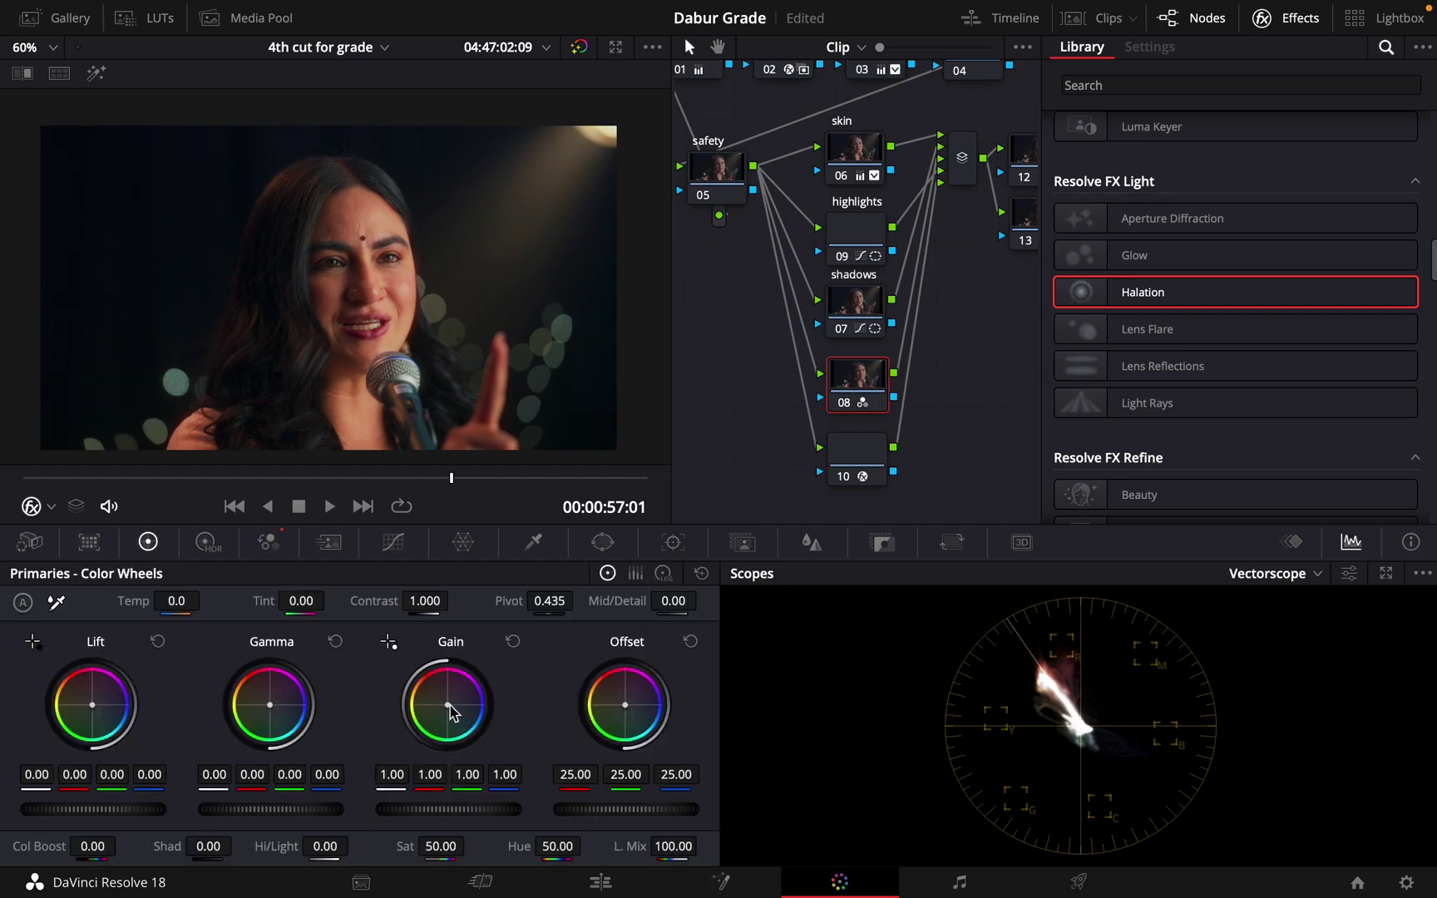
drag(449, 708, 456, 708)
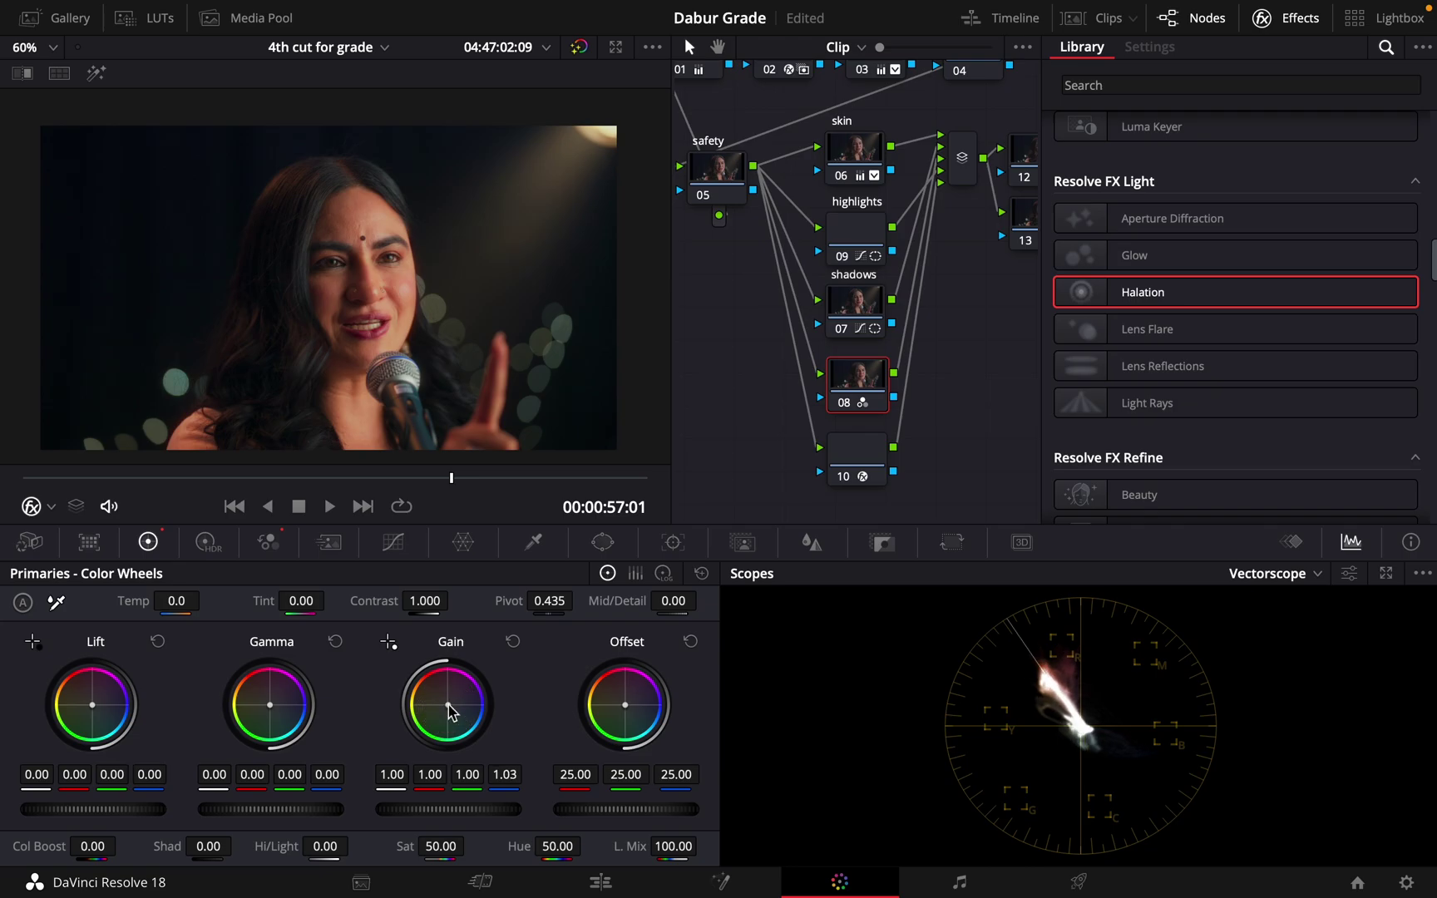
click(511, 645)
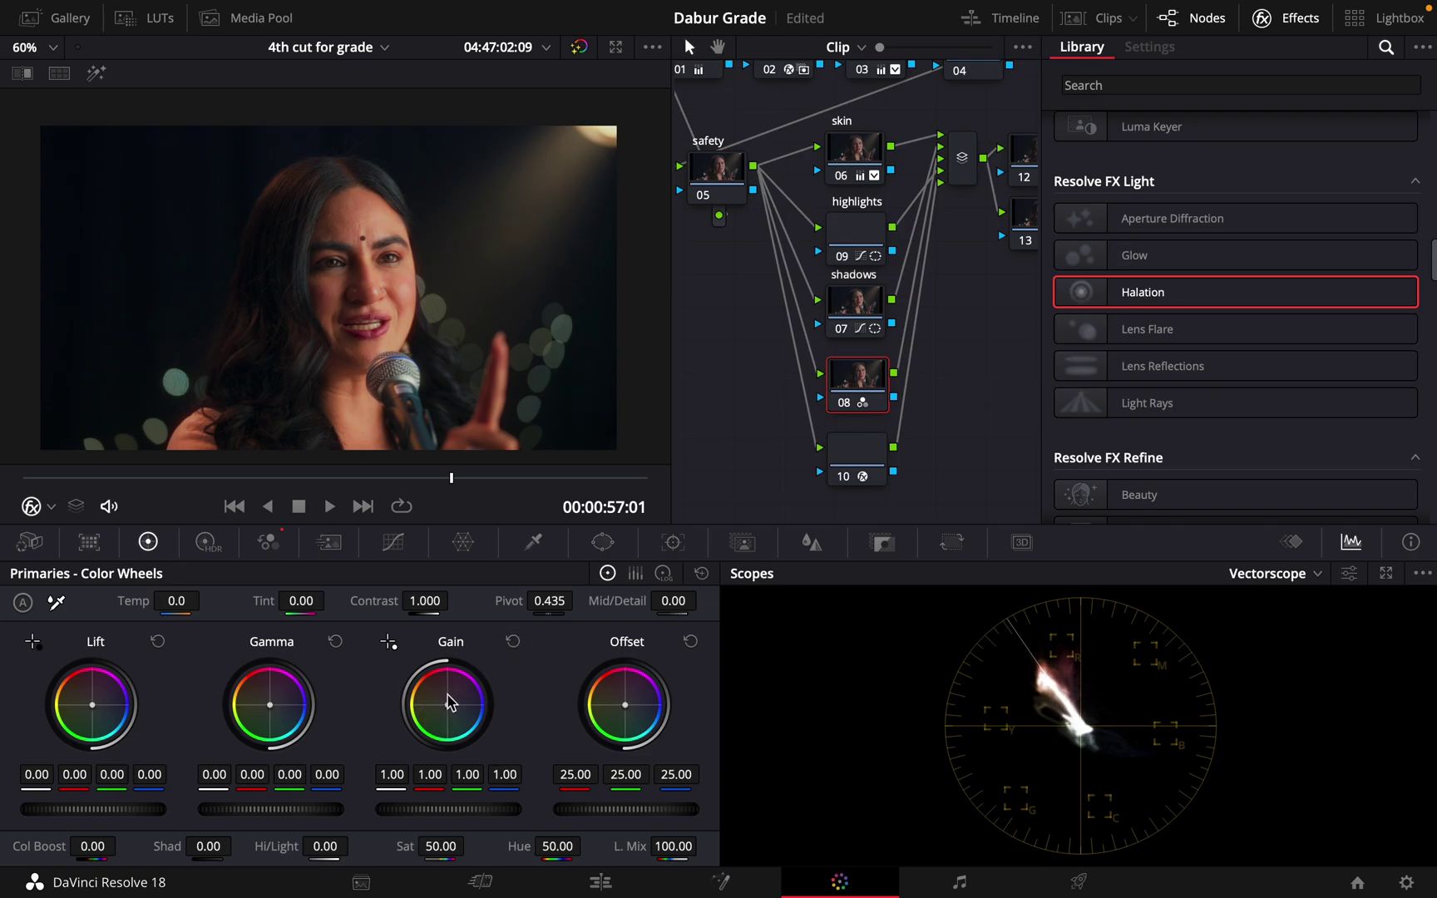
drag(450, 712, 450, 713)
click(512, 644)
drag(448, 706, 446, 710)
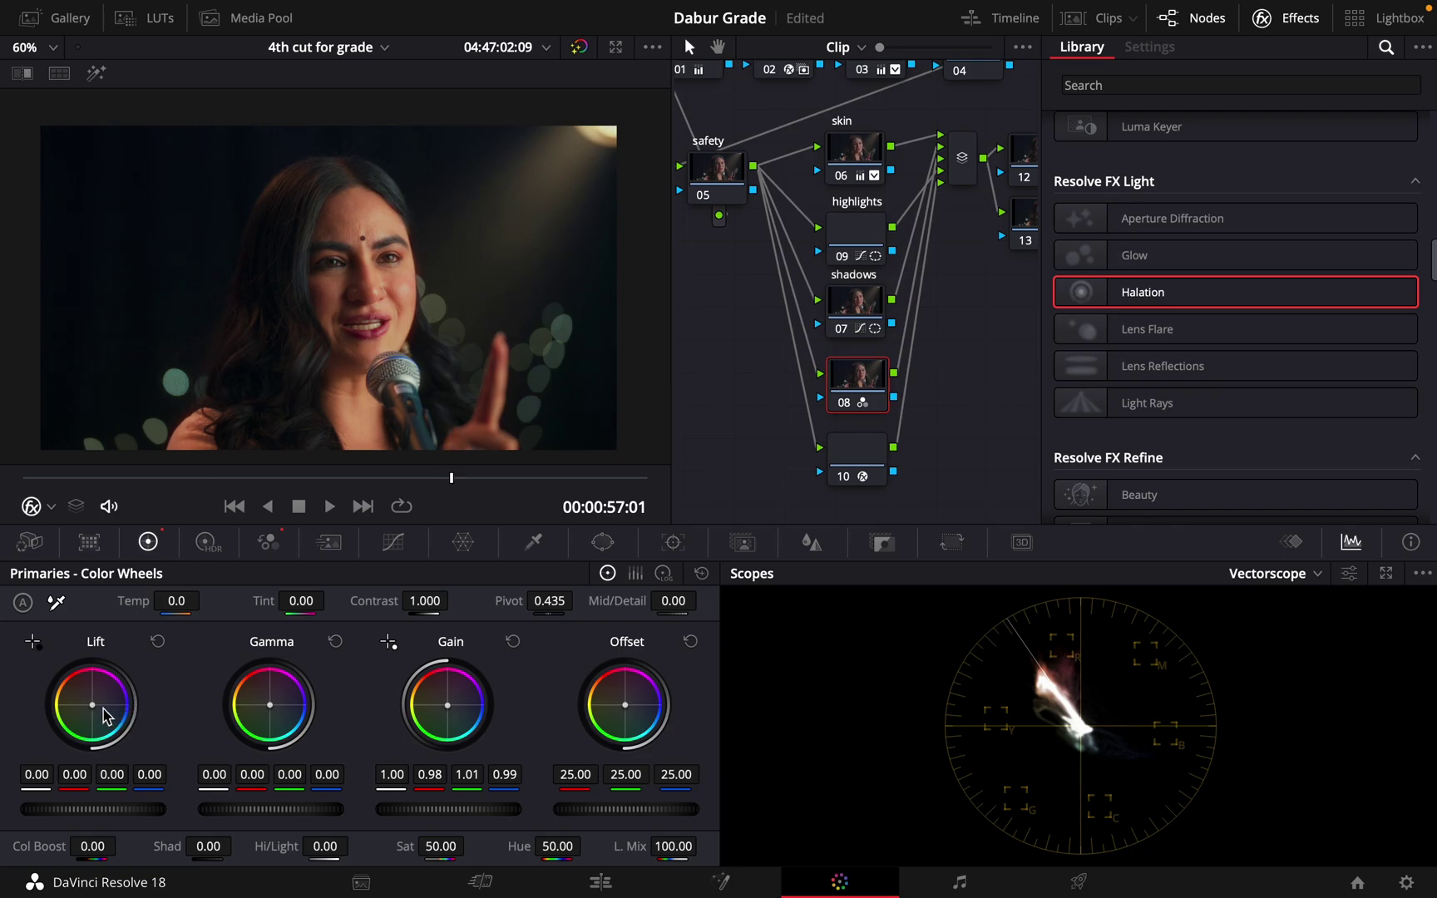
Try a slight Lift color shift on node 08, reset it, and review the node's RGB Mixer.
drag(94, 714, 94, 713)
click(159, 644)
click(263, 543)
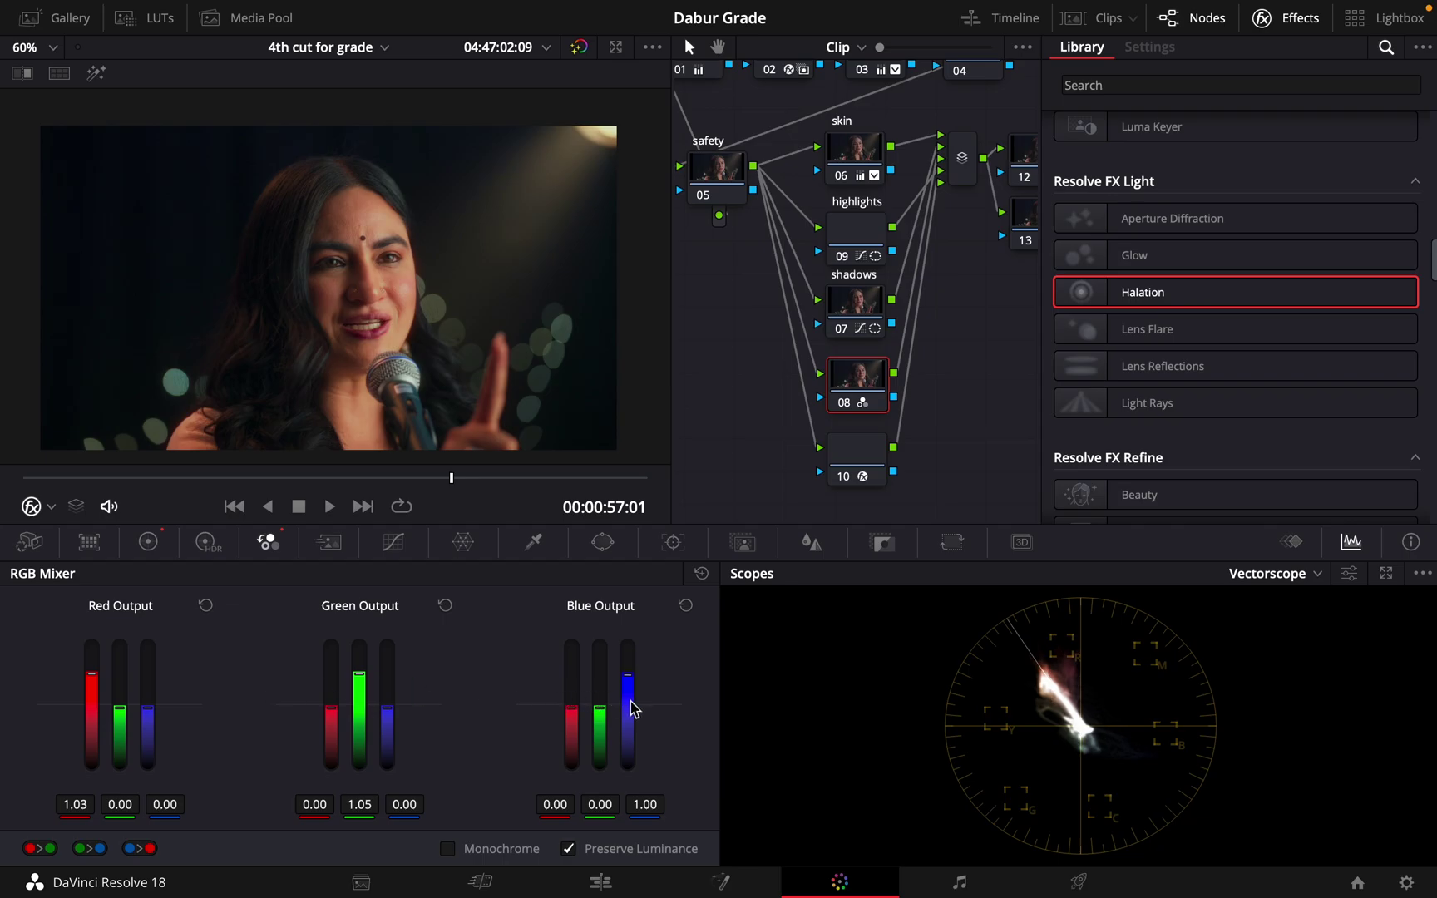
double_click(630, 708)
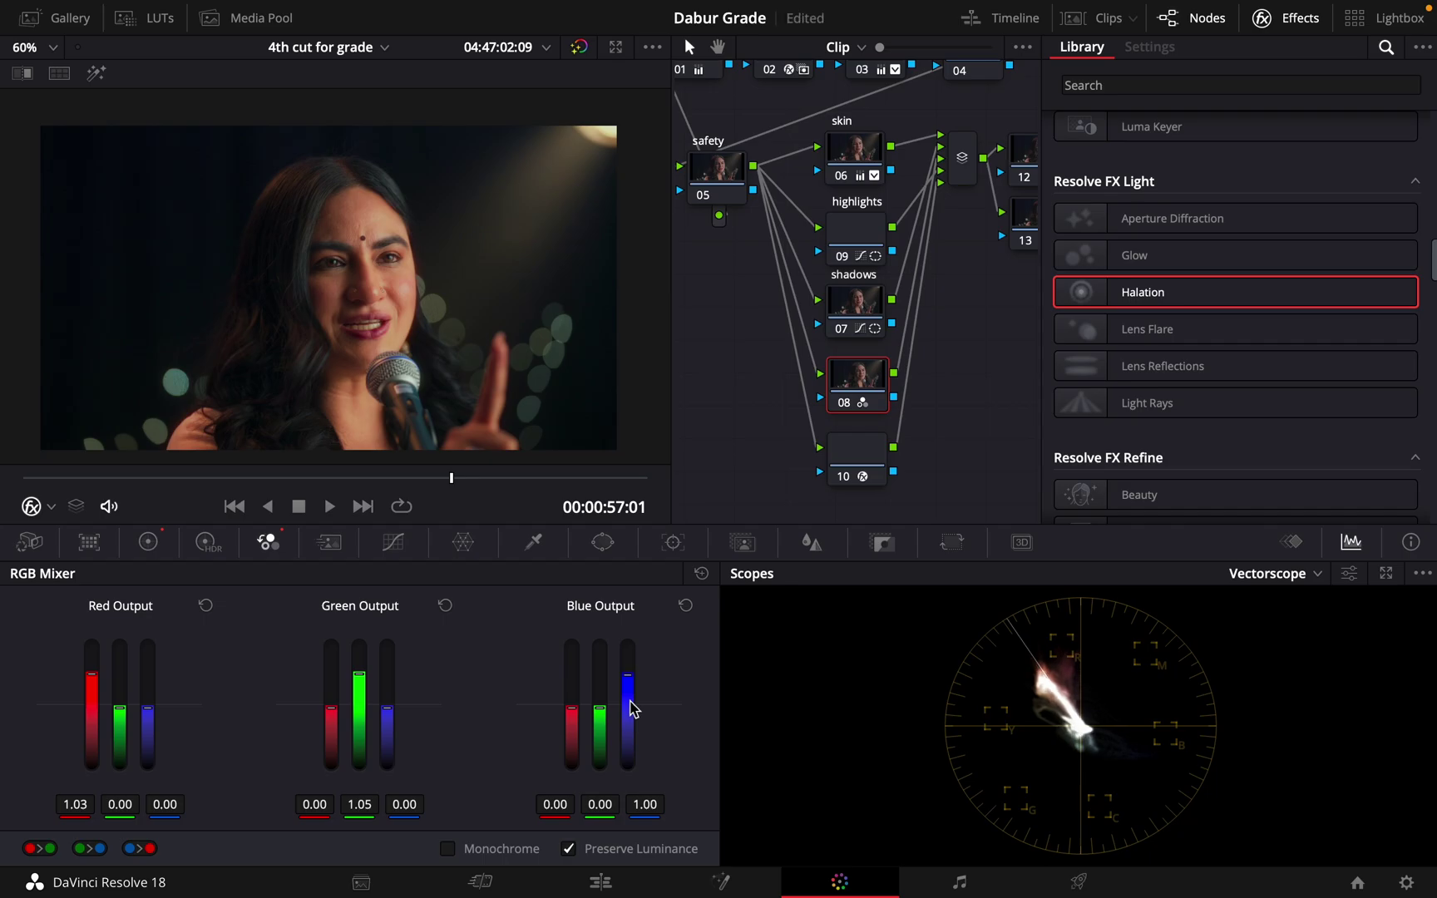
Cool node 08 by setting its primaries Temp to -90.
click(148, 542)
drag(126, 594, 121, 592)
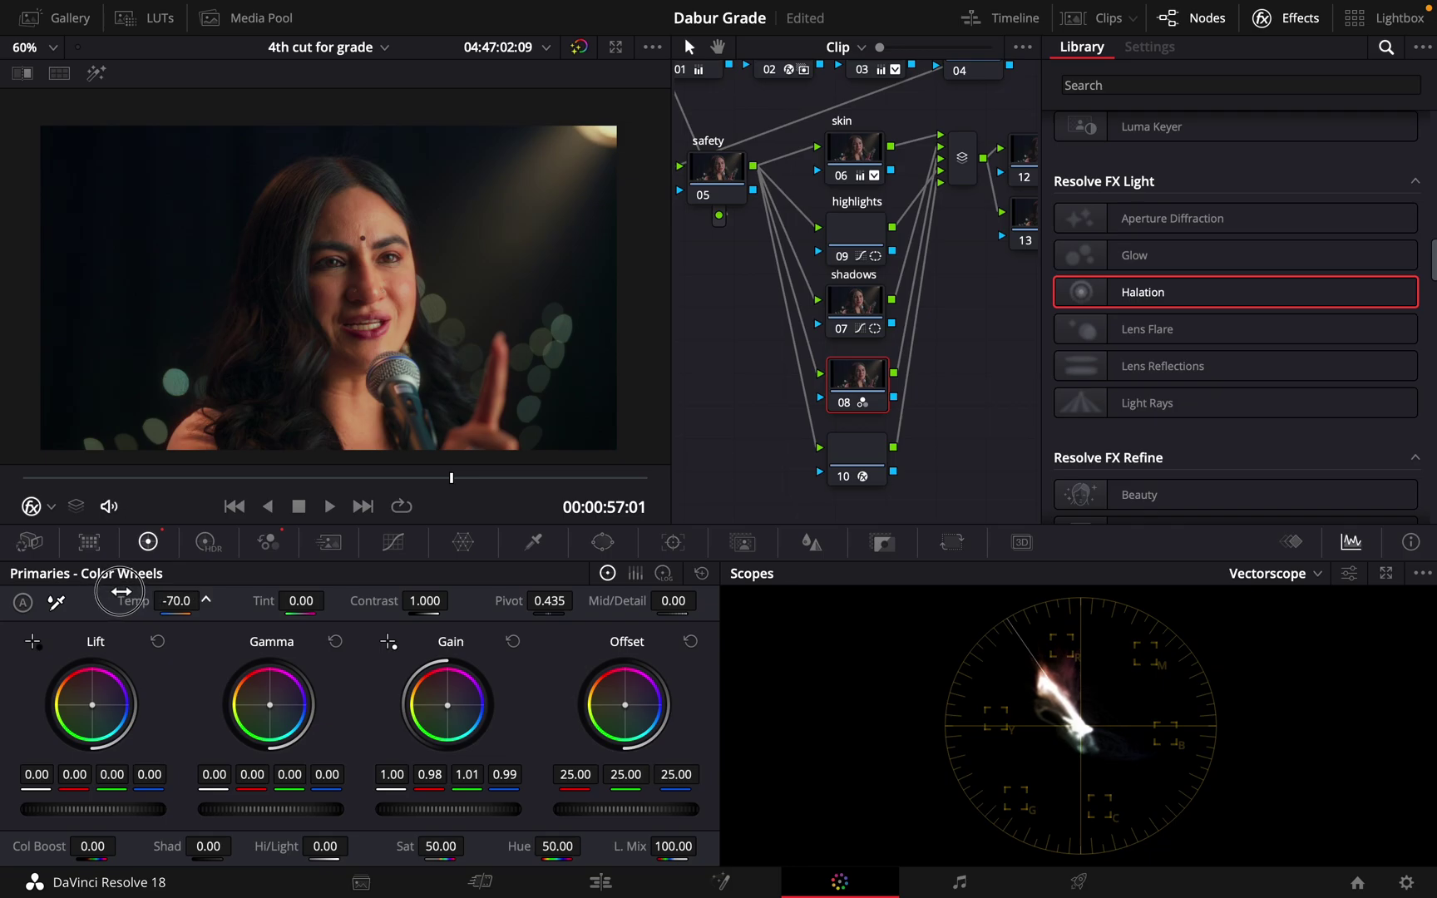
mouse_move(121, 592)
mouse_down()
mouse_move(79, 592)
mouse_move(128, 594)
mouse_up()
scroll(383, 320, down, 2)
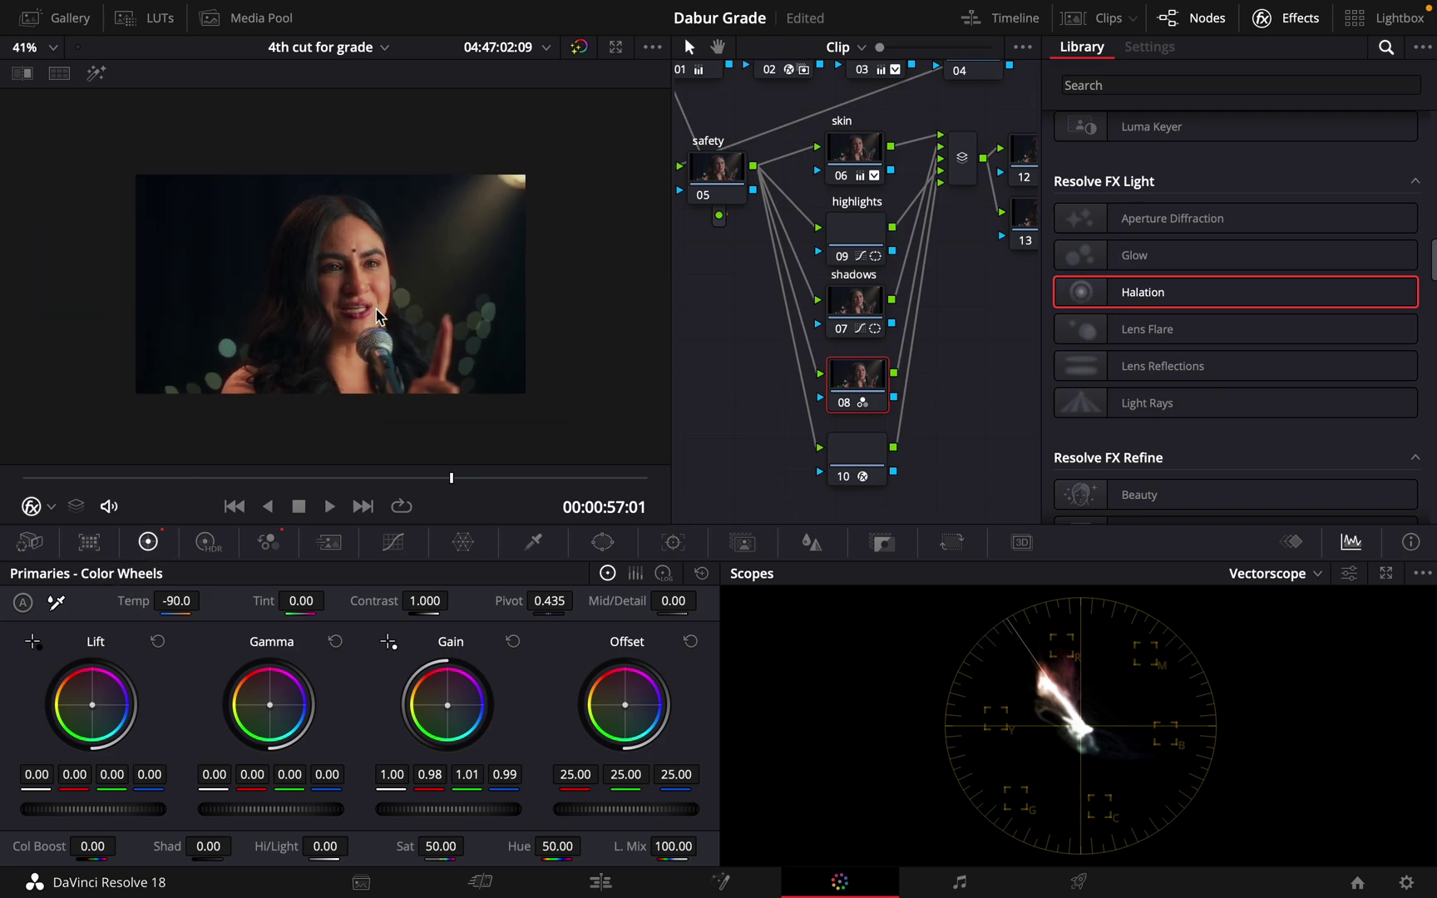
Scrub back and forth through the clip, stopping at 00:00:57:02, to check the cooler grade on several frames.
click(480, 479)
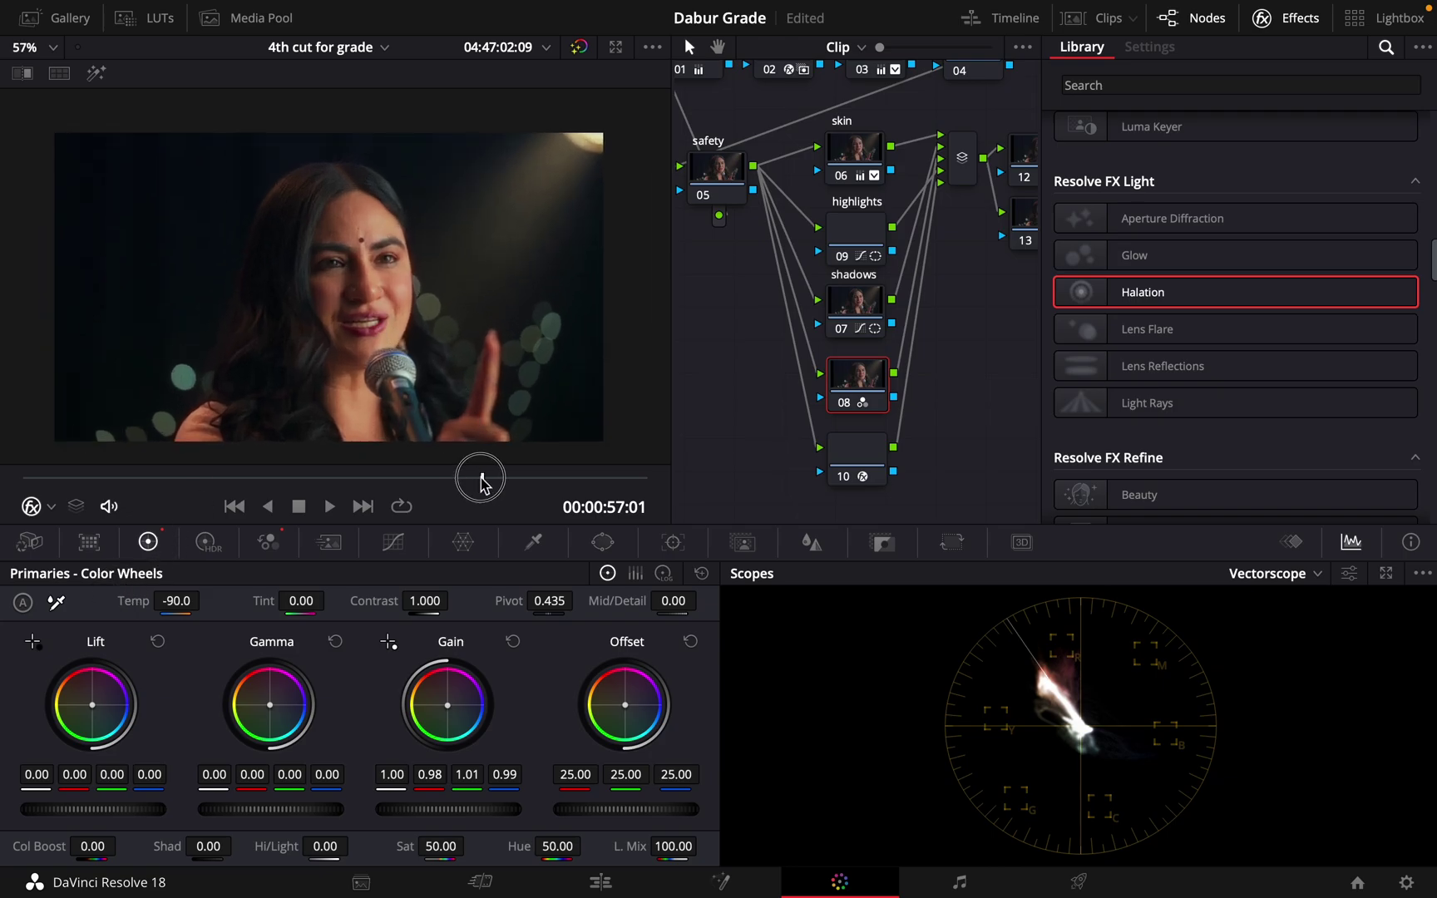
drag(481, 479, 332, 474)
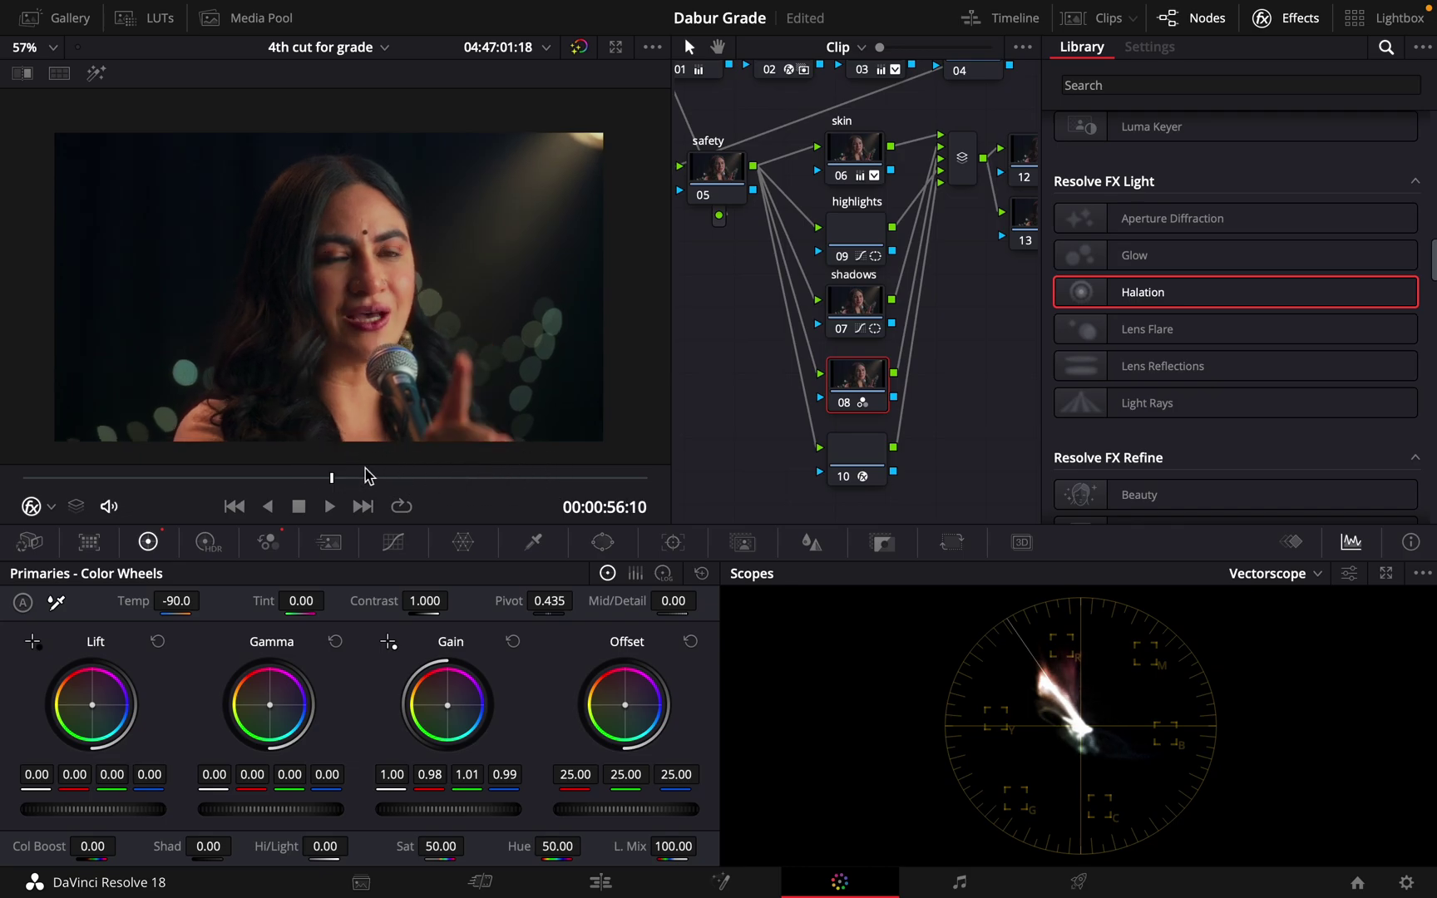
click(414, 478)
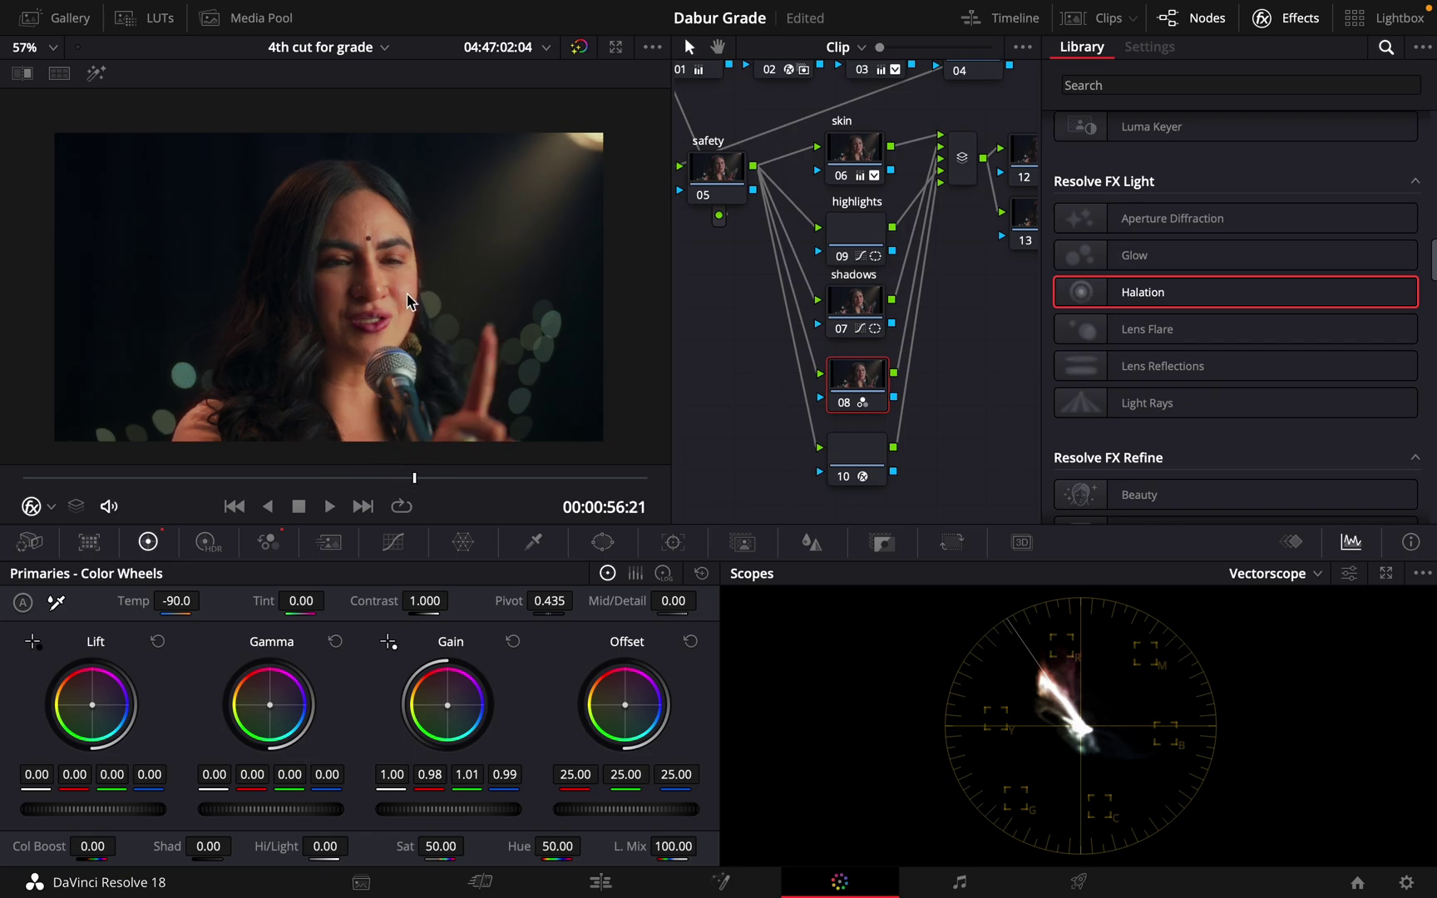
scroll(408, 303, up, 2)
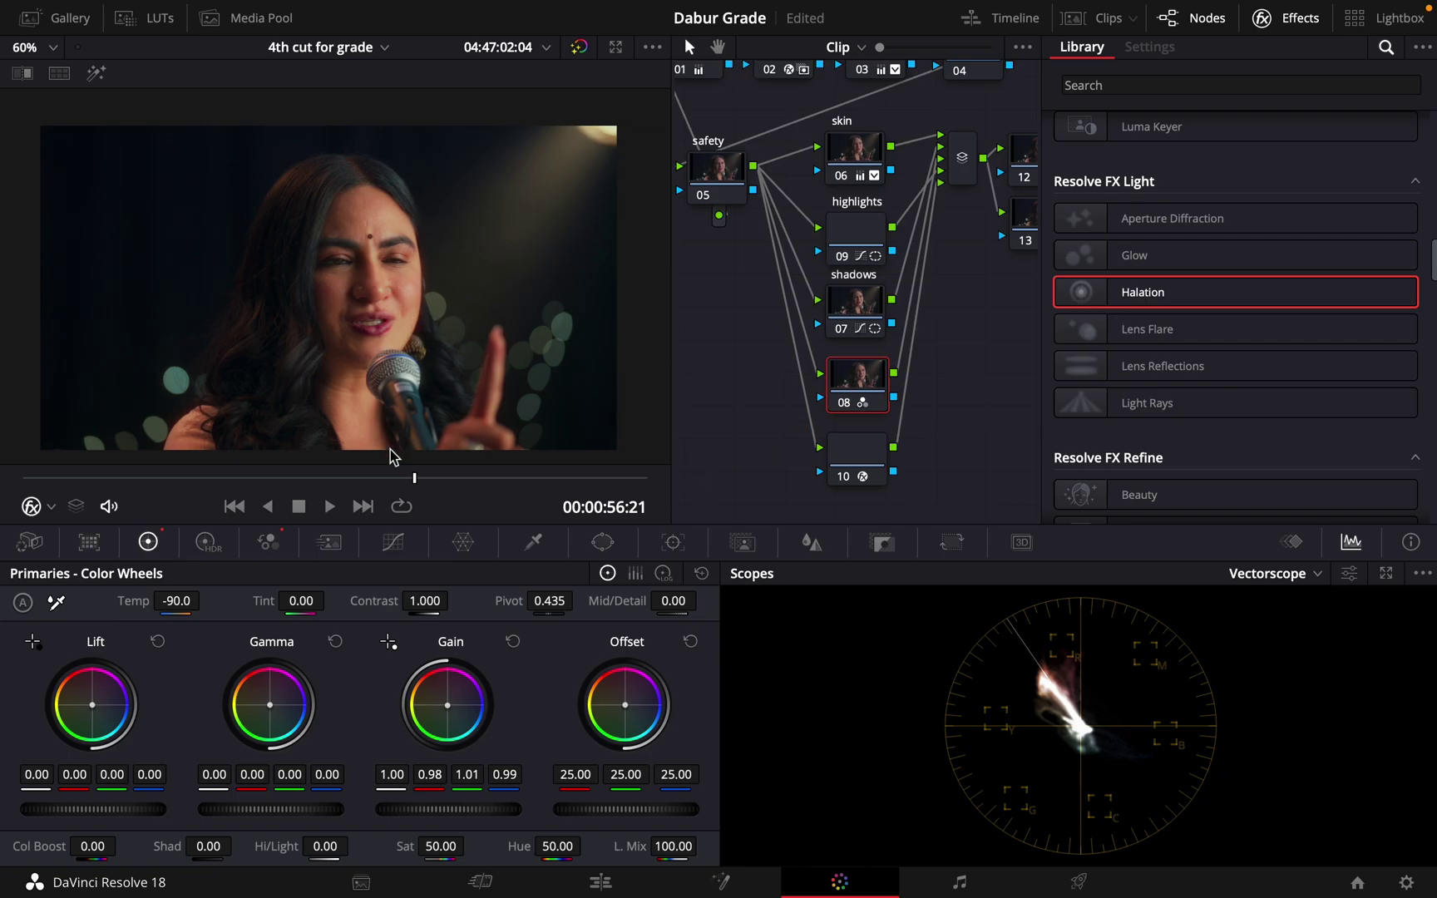
click(445, 474)
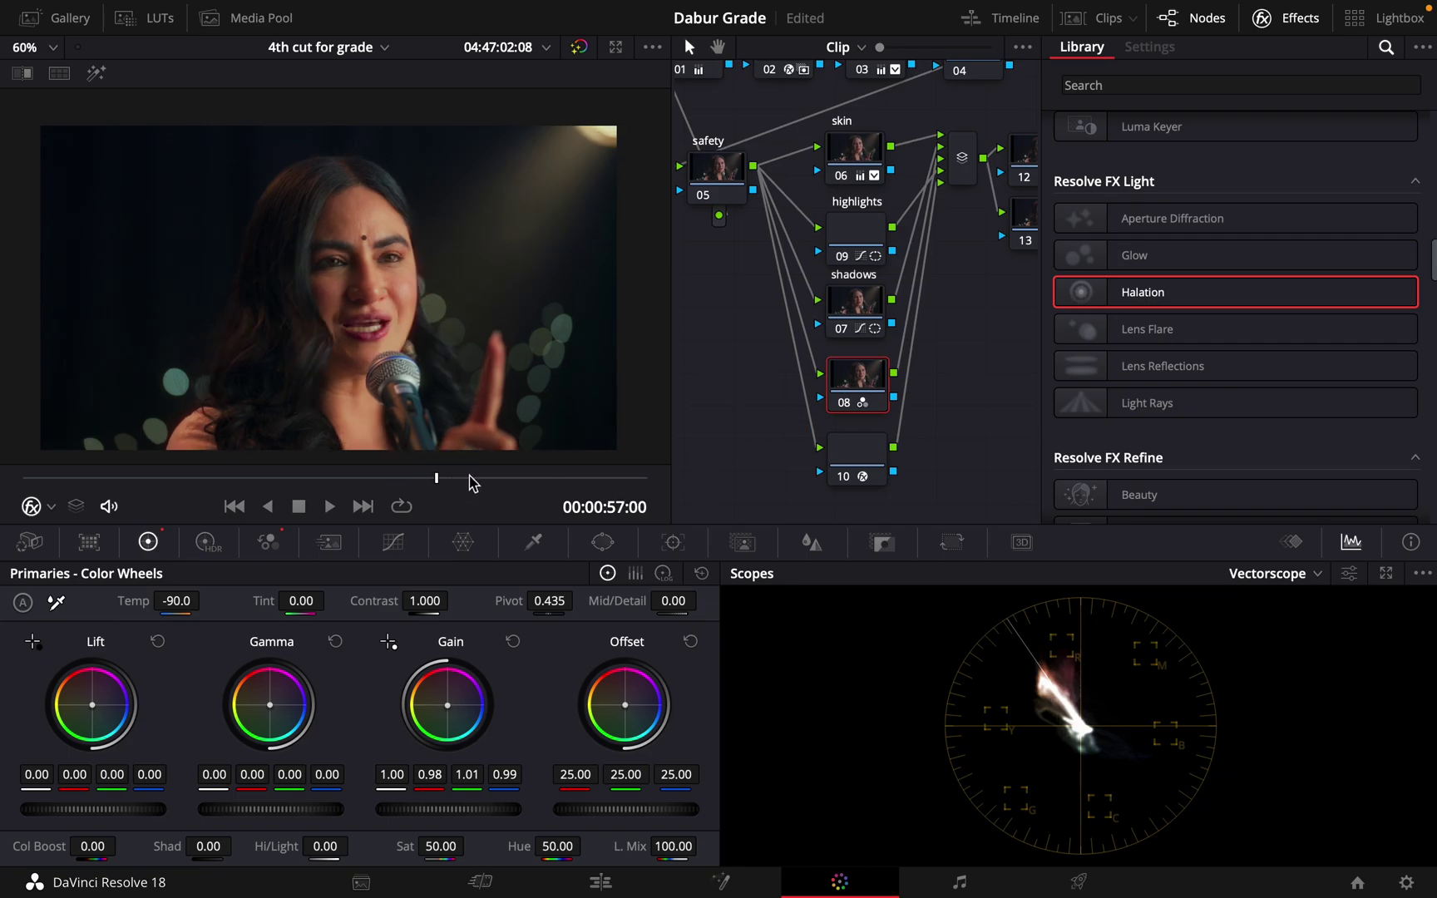
click(461, 477)
scroll(421, 384, down, 3)
scroll(421, 381, up, 3)
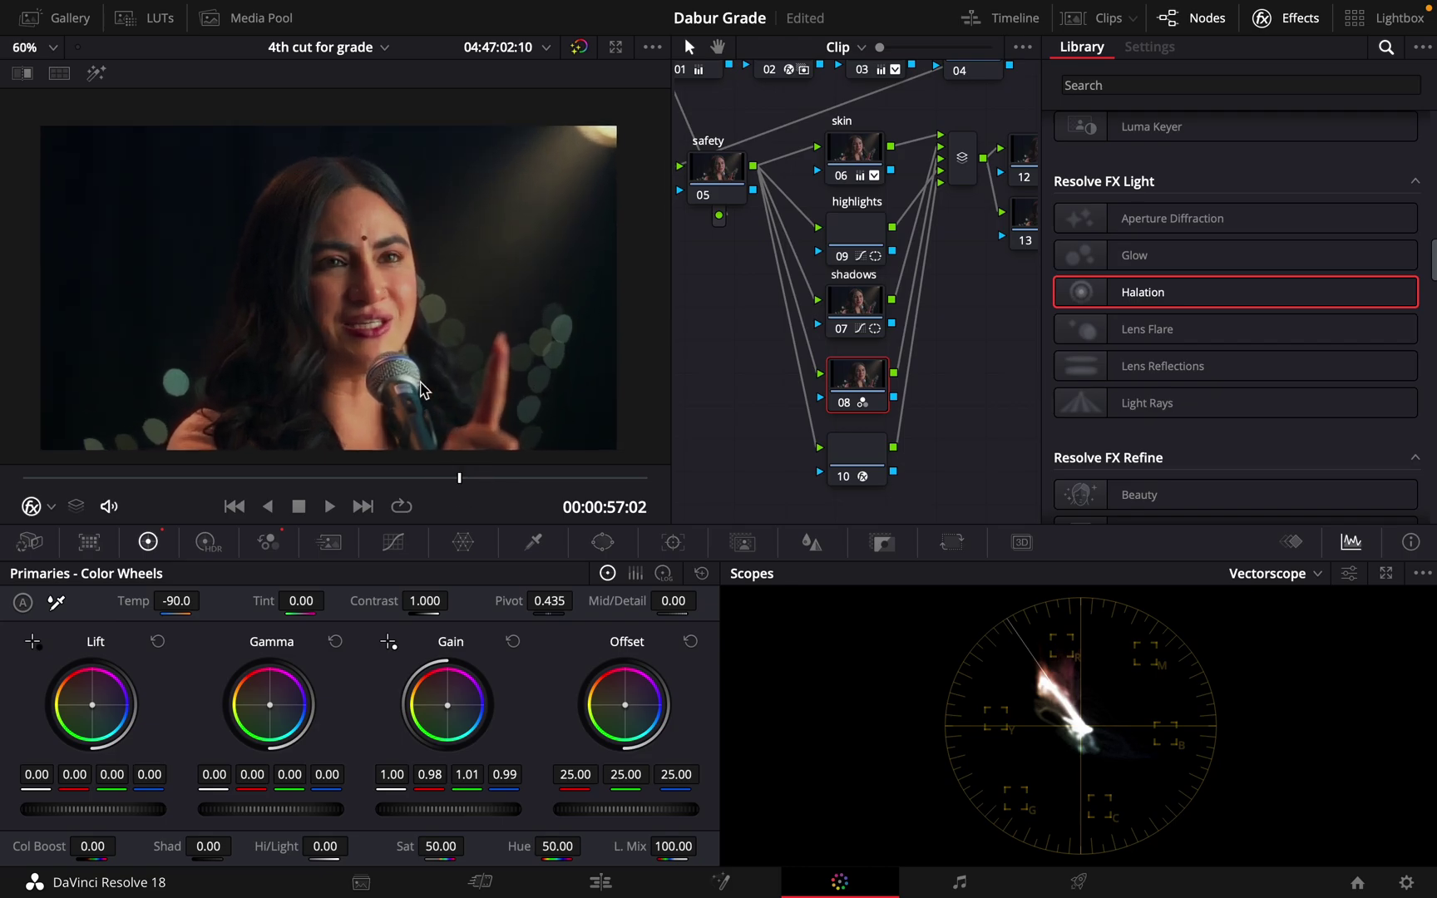
Hide the effects library to widen the node graph, and compare the picture with the shadows node off and on.
click(1284, 17)
drag(767, 378, 794, 322)
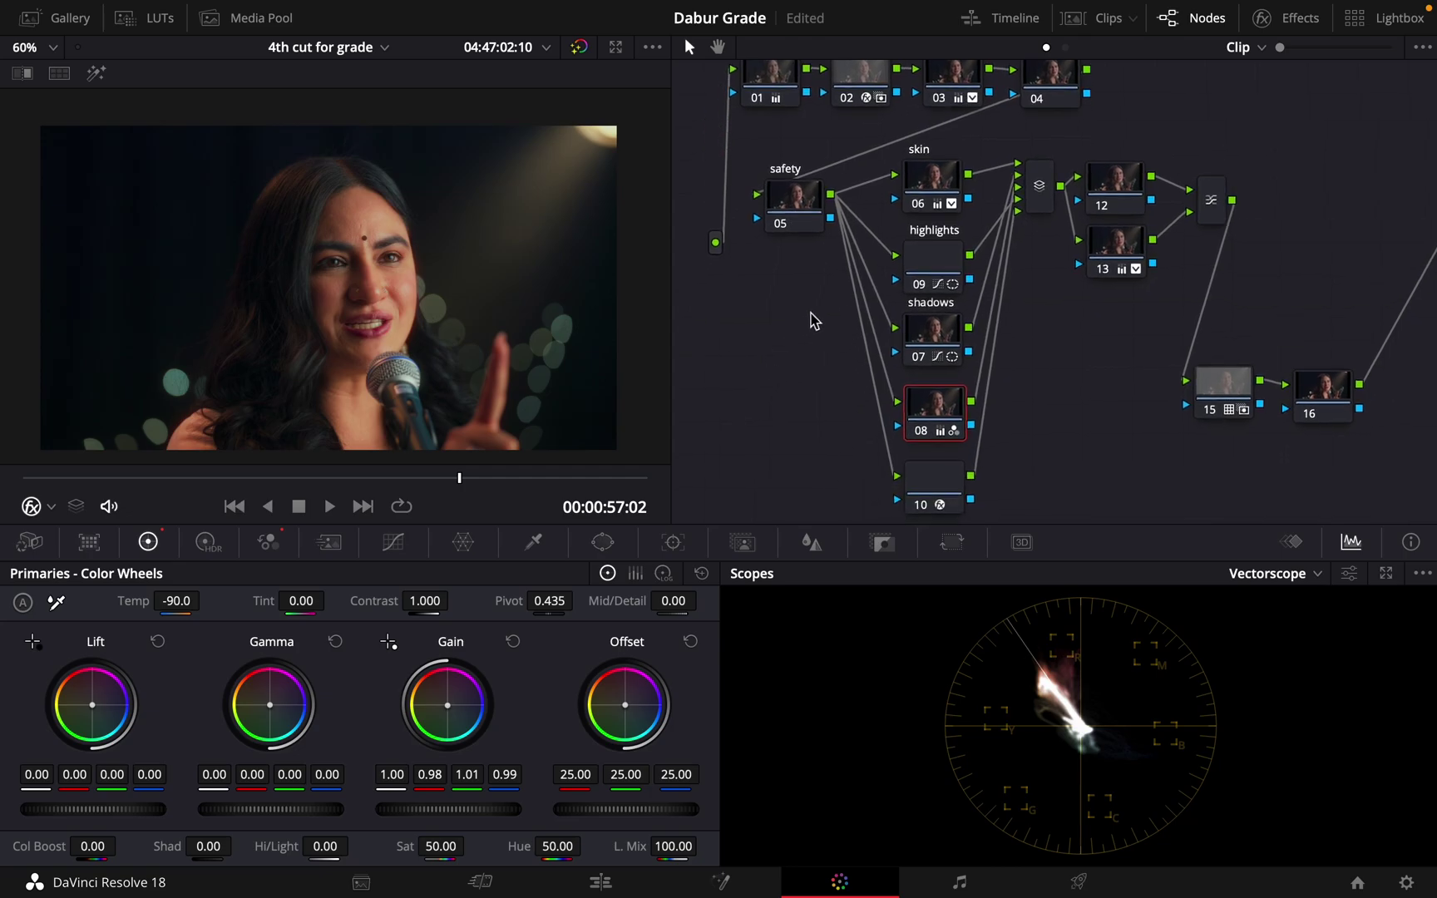
drag(932, 332, 932, 343)
click(921, 365)
click(921, 365)
drag(1012, 398, 1023, 323)
drag(937, 313, 940, 309)
Select node 13 and compare the picture with it repeatedly disabled and enabled.
click(1252, 341)
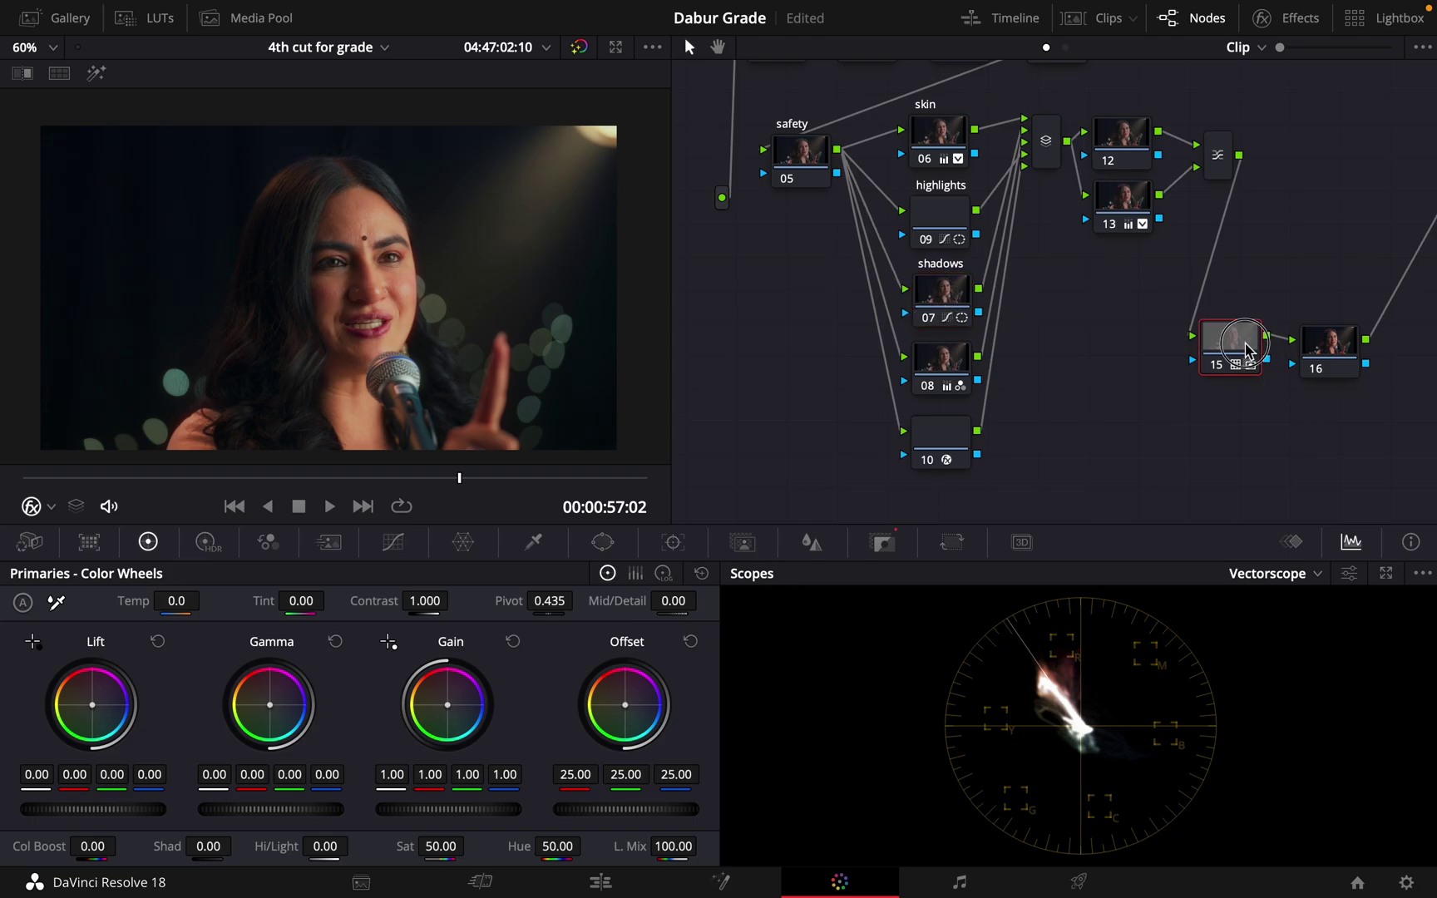
click(1130, 217)
key(ctrl+d)
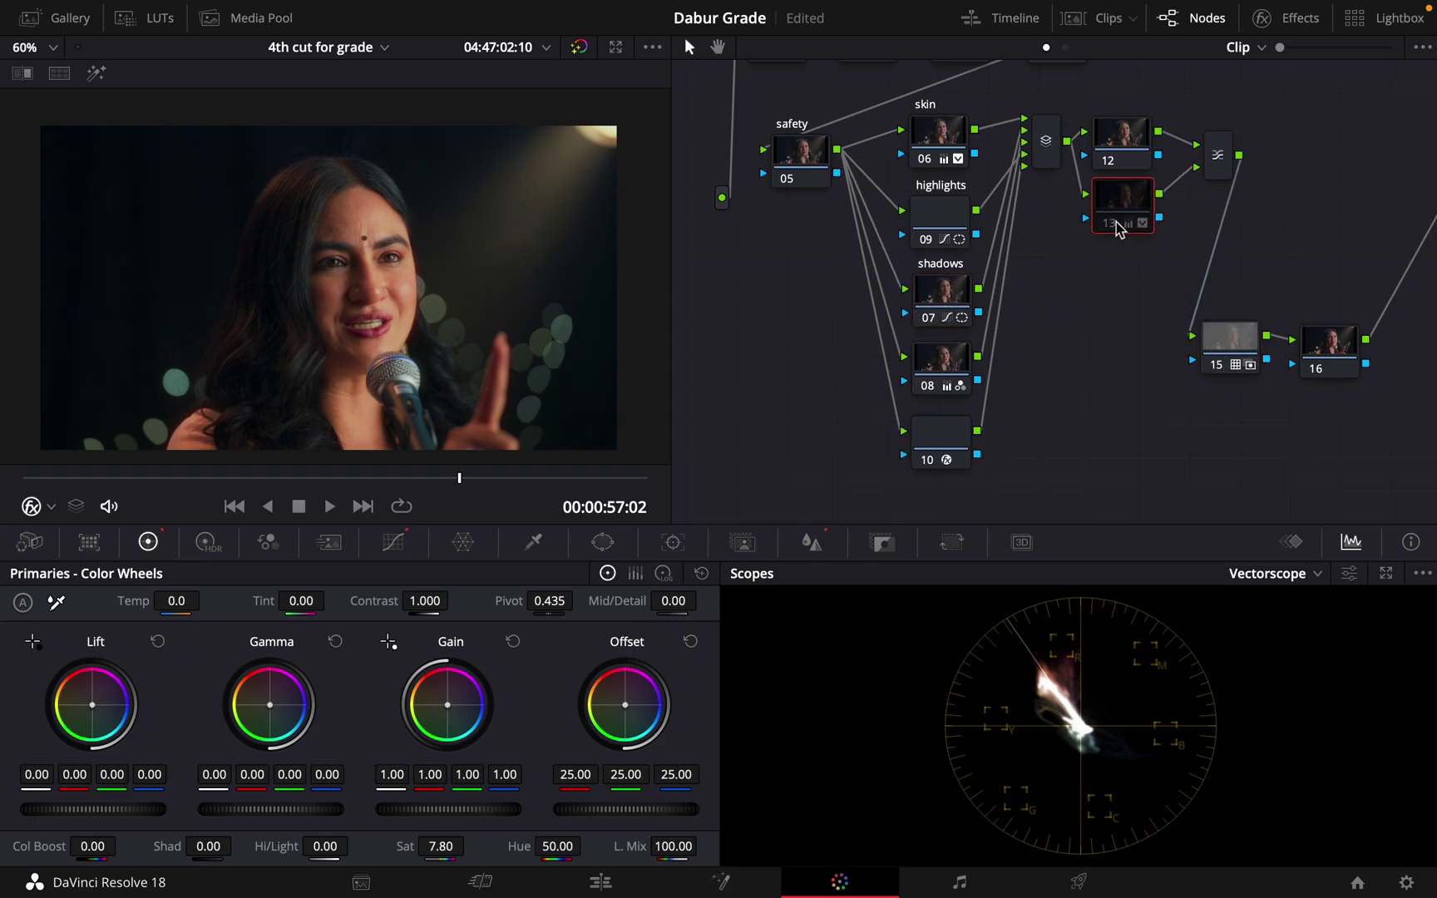
key(ctrl+d)
key(ctrl+d)
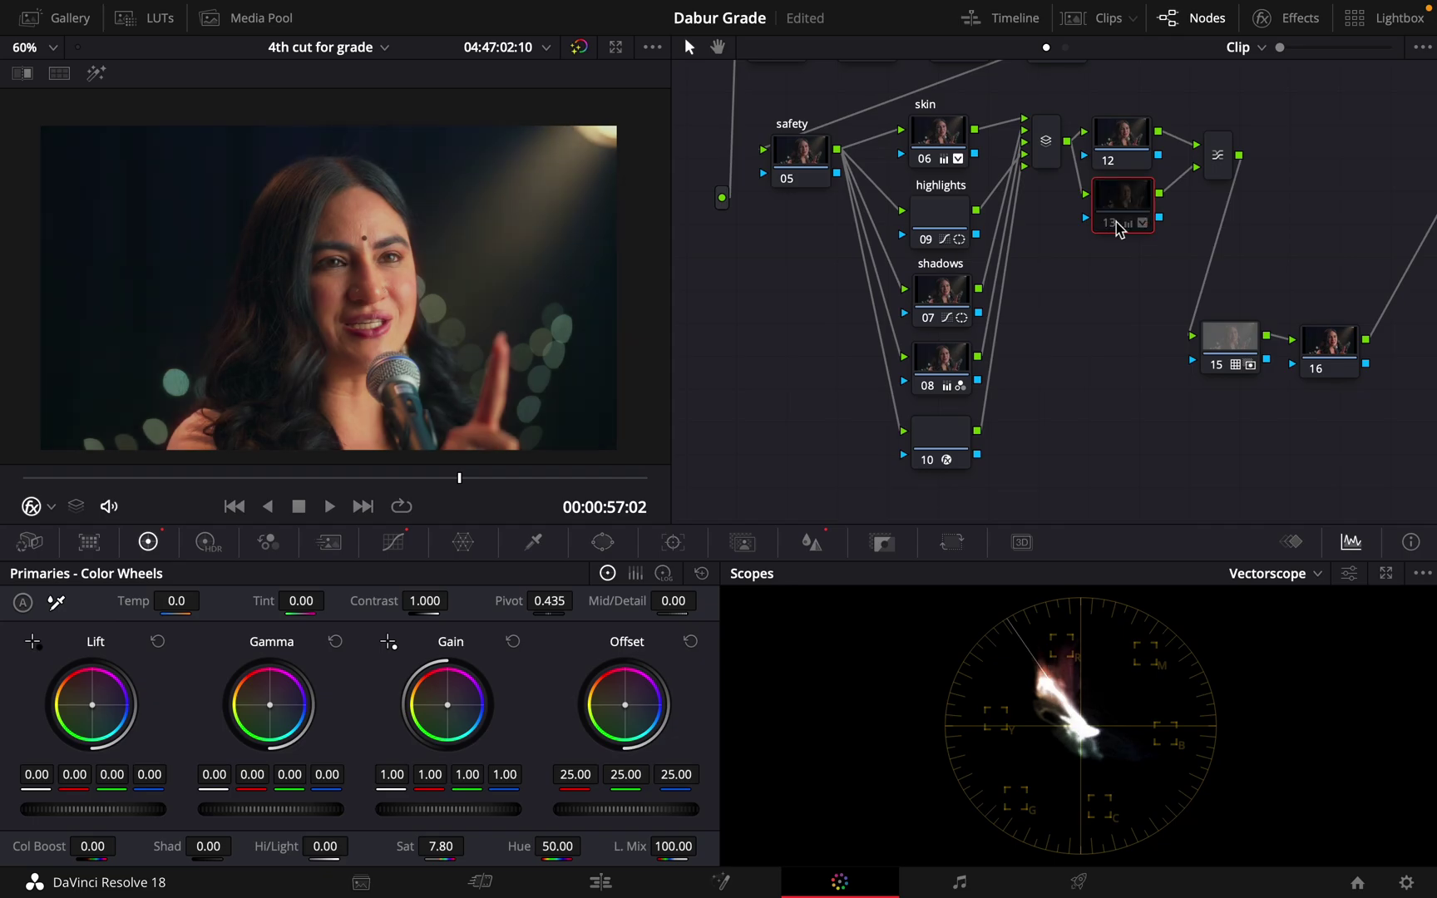
key(ctrl+d)
key(ctrl+d)
key(ctrl+d)
Compare the graded close-up with the ungraded original by bypassing all grades, and reselect node 08.
click(581, 48)
click(581, 48)
click(581, 48)
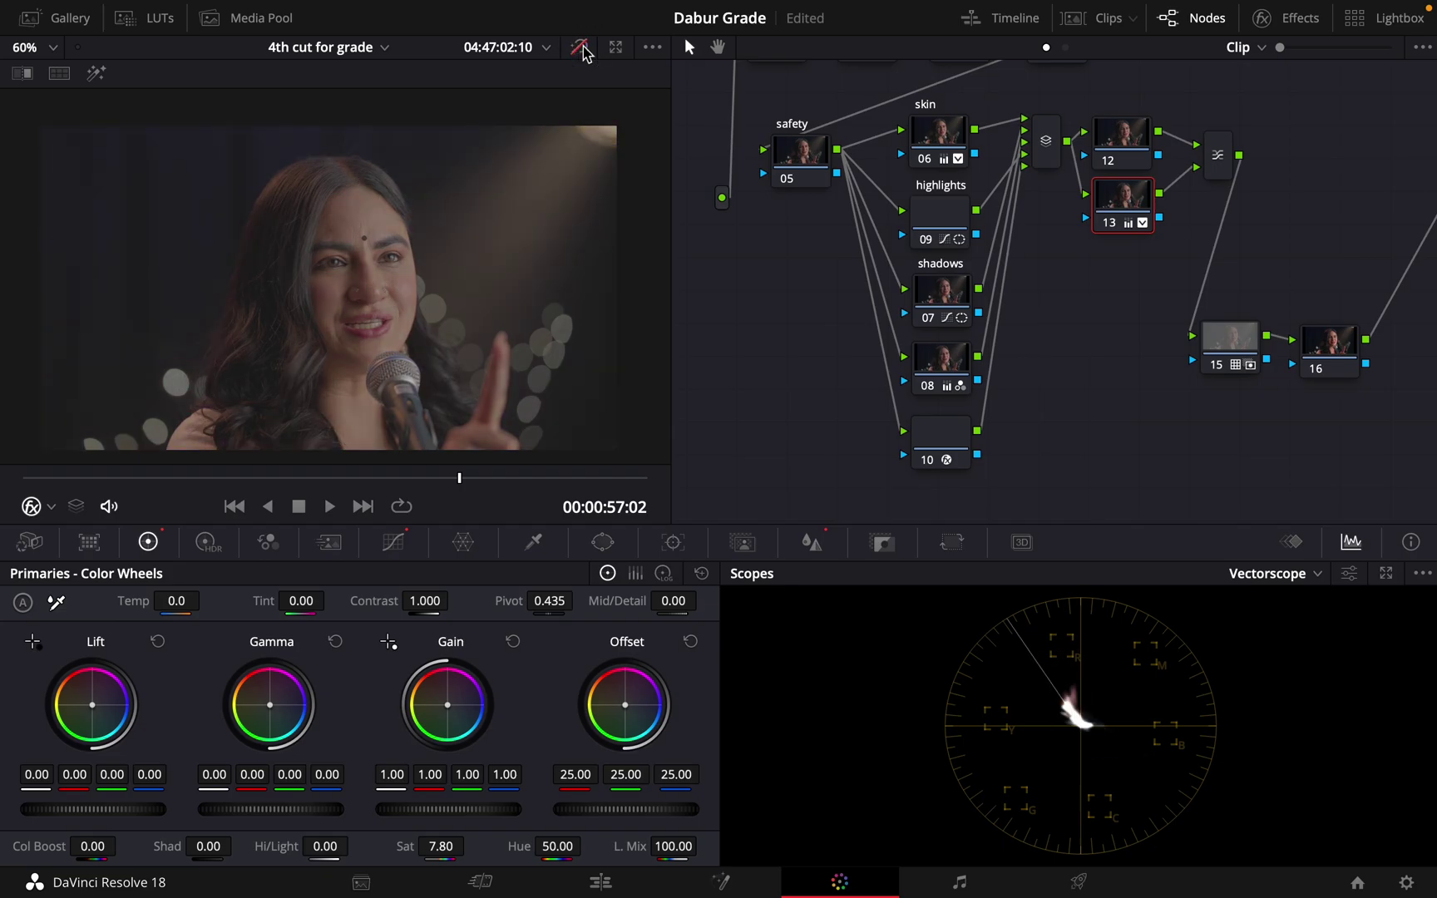
click(581, 49)
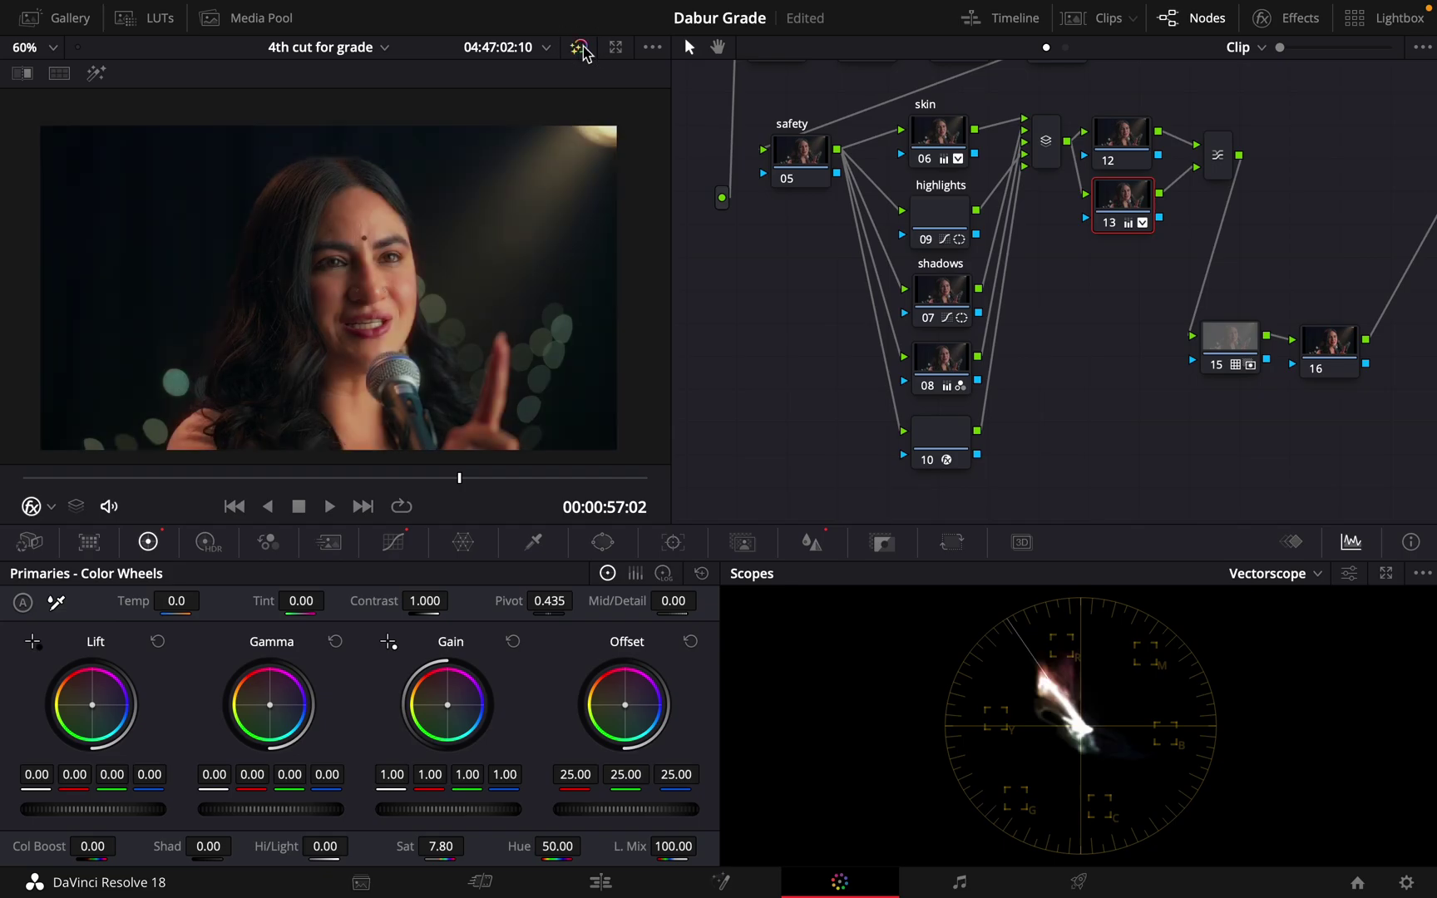
click(952, 433)
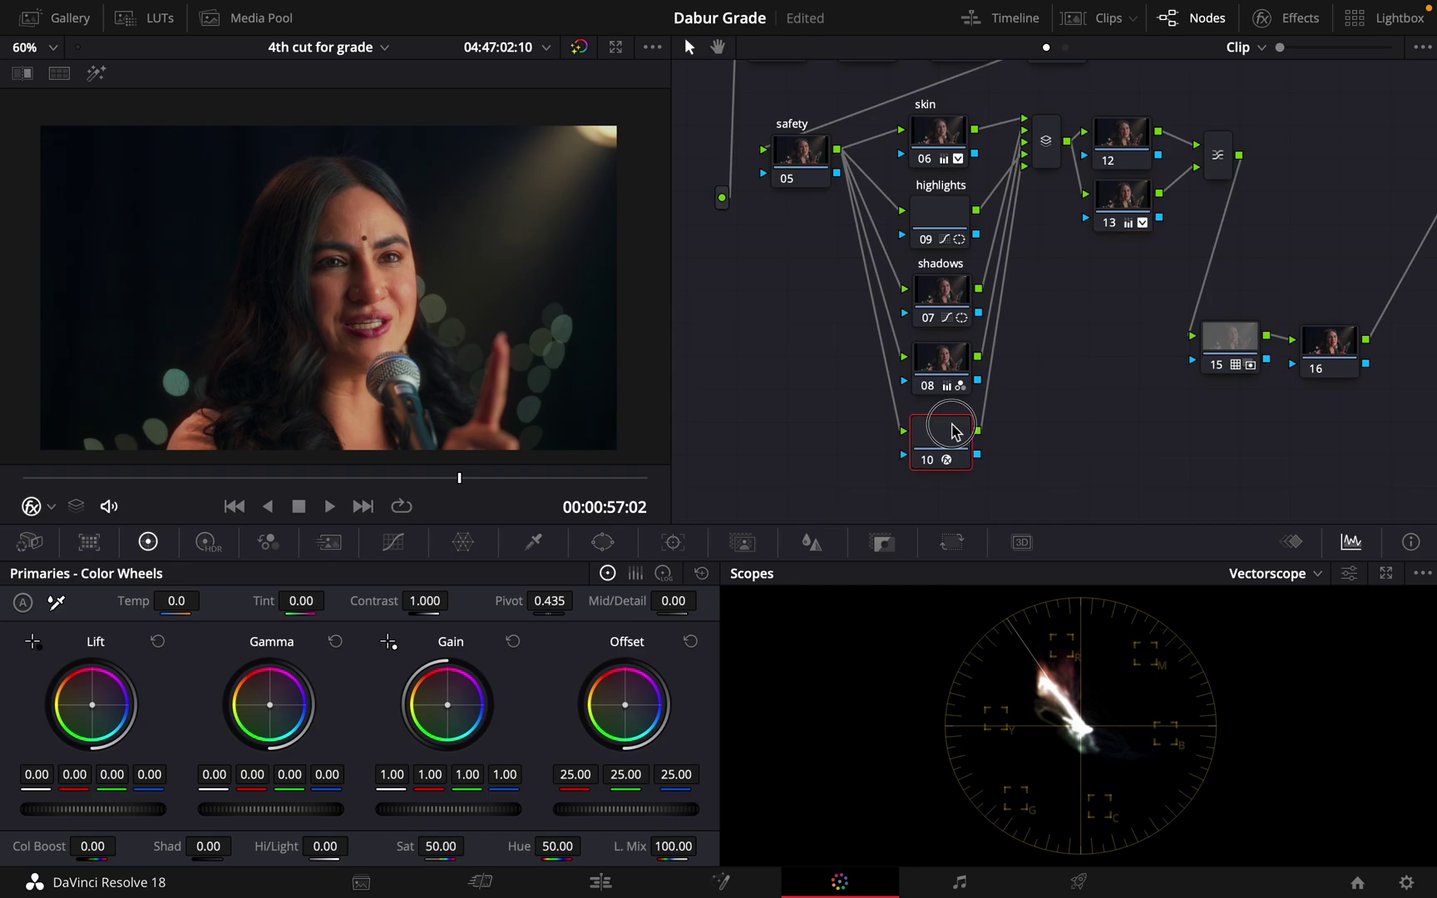
click(945, 379)
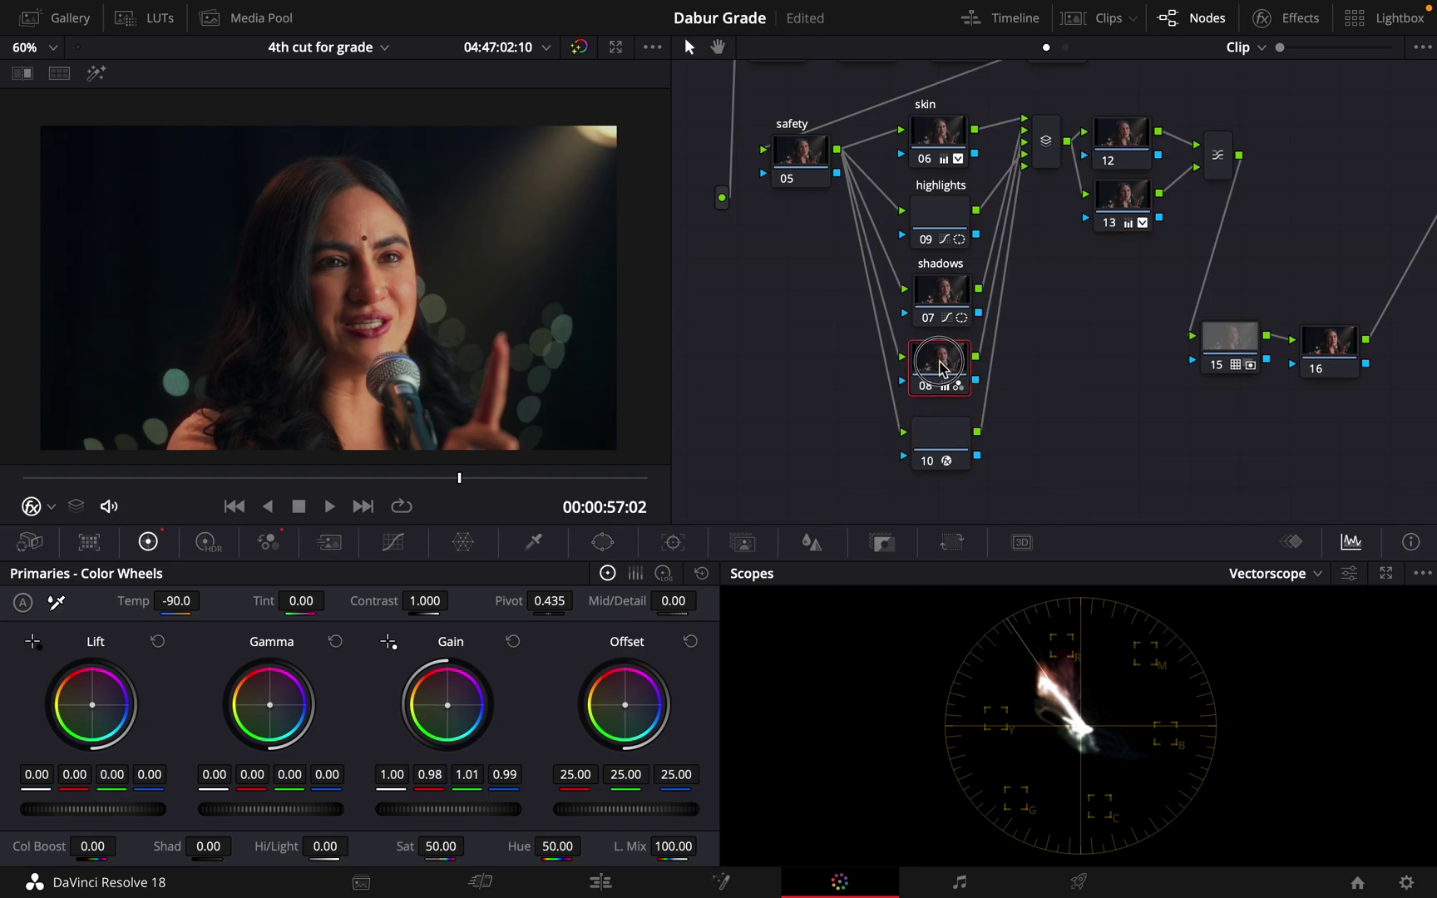
Reopen the effects library at the Resolve FX Light effects, and add a parallel node below the Halation node 10.
click(1285, 25)
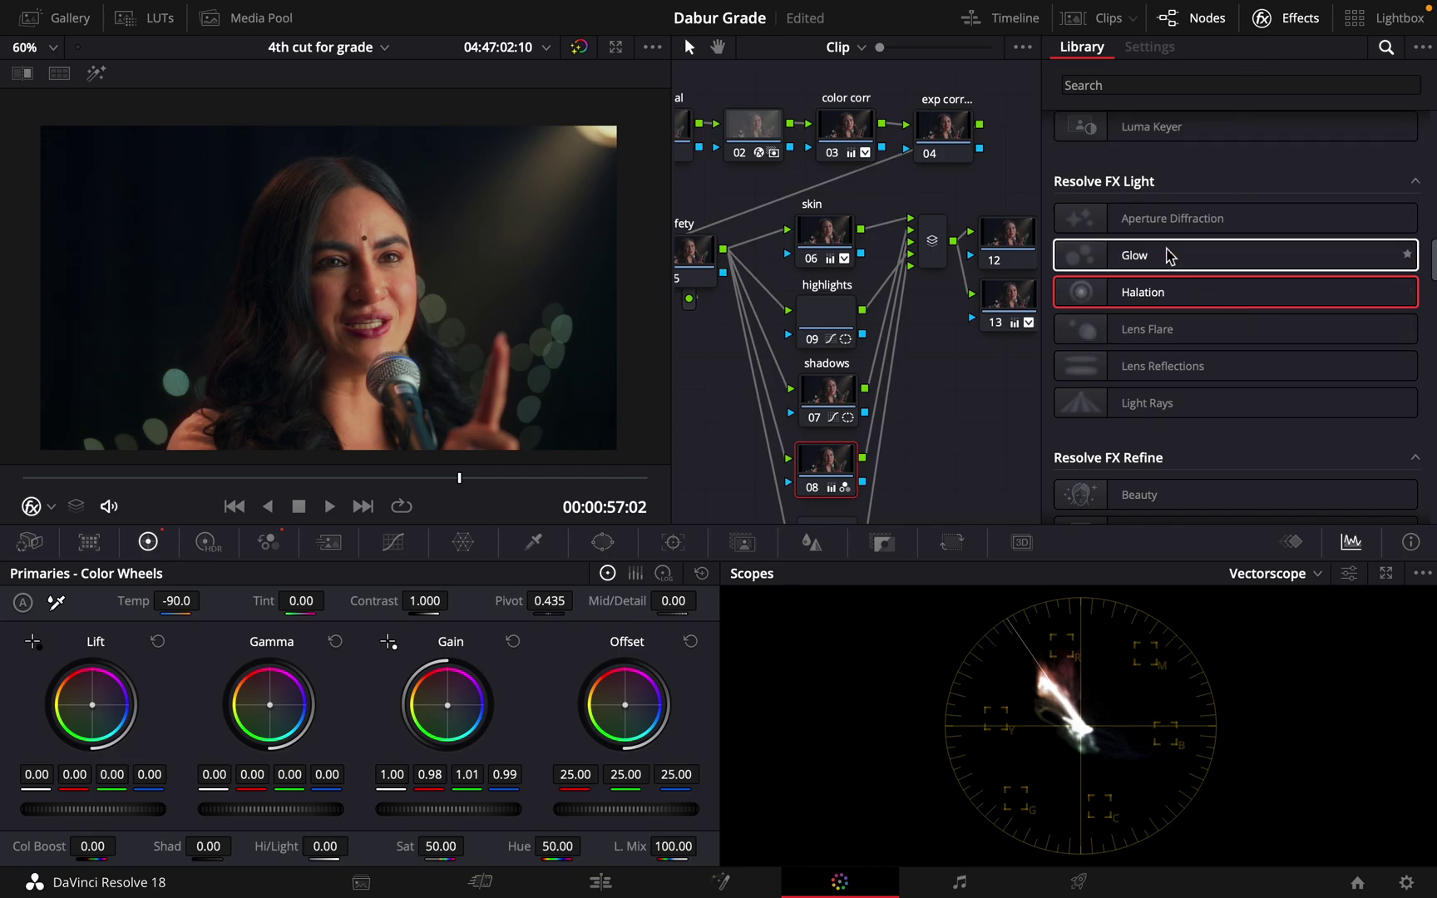
scroll(1167, 252, up, 3)
scroll(1167, 253, up, 5)
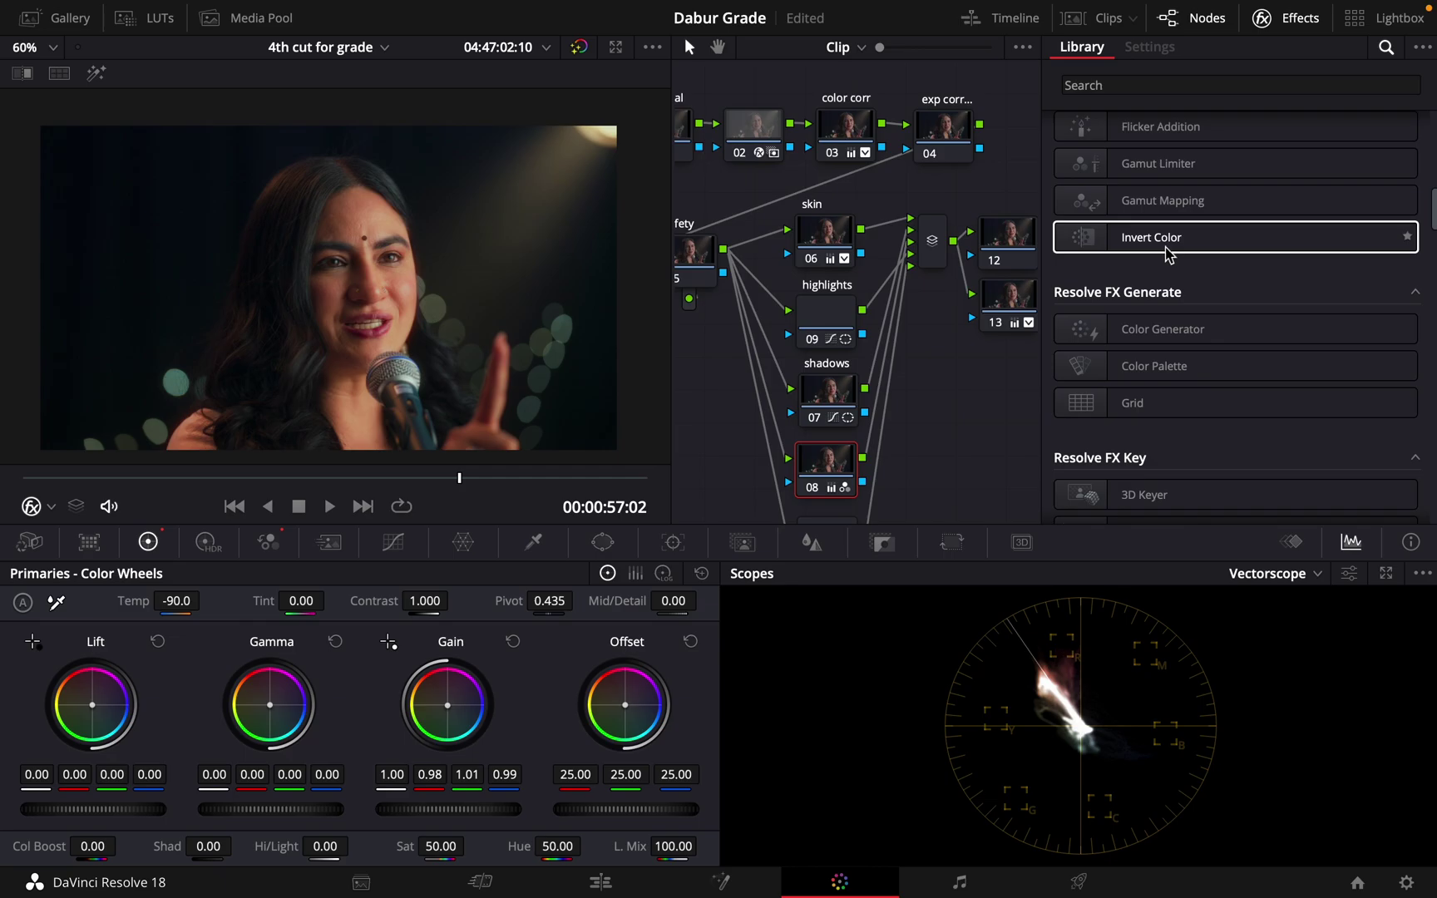
scroll(1195, 406, up, 2)
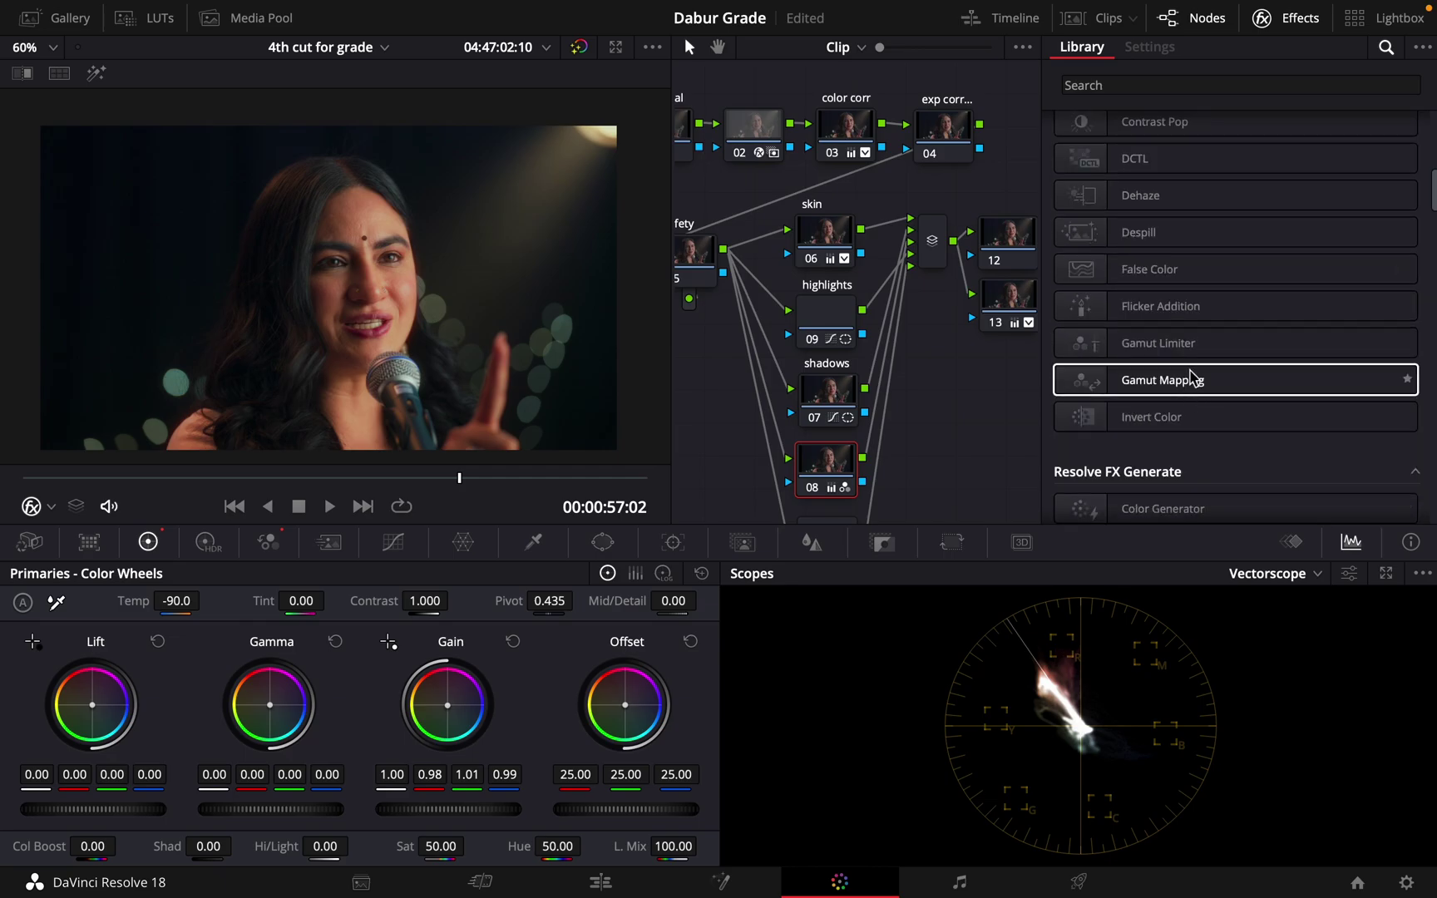
scroll(1235, 247, down, 10)
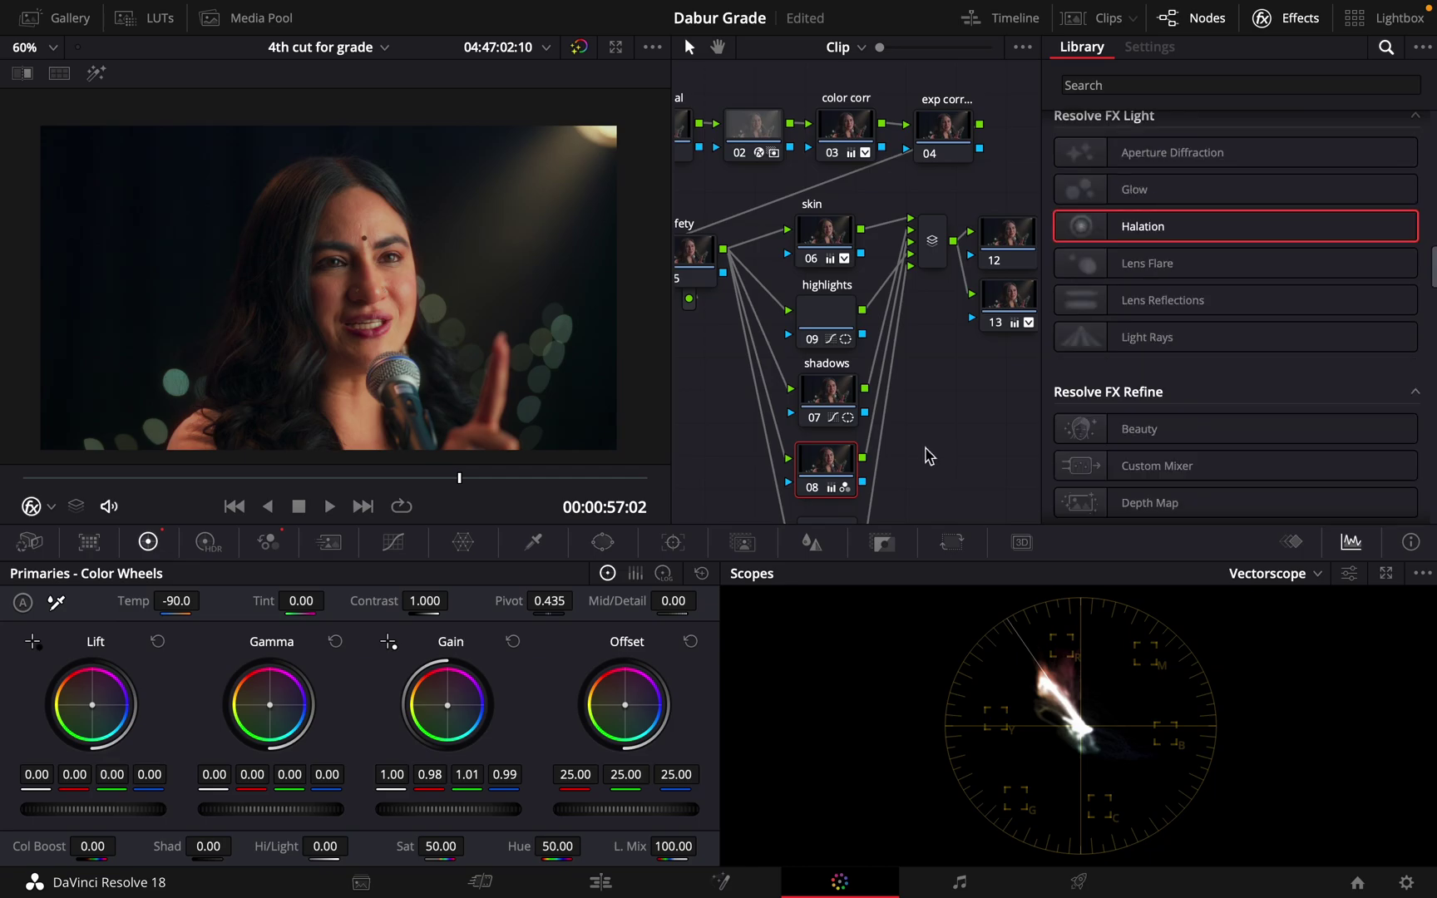
scroll(928, 456, down, 3)
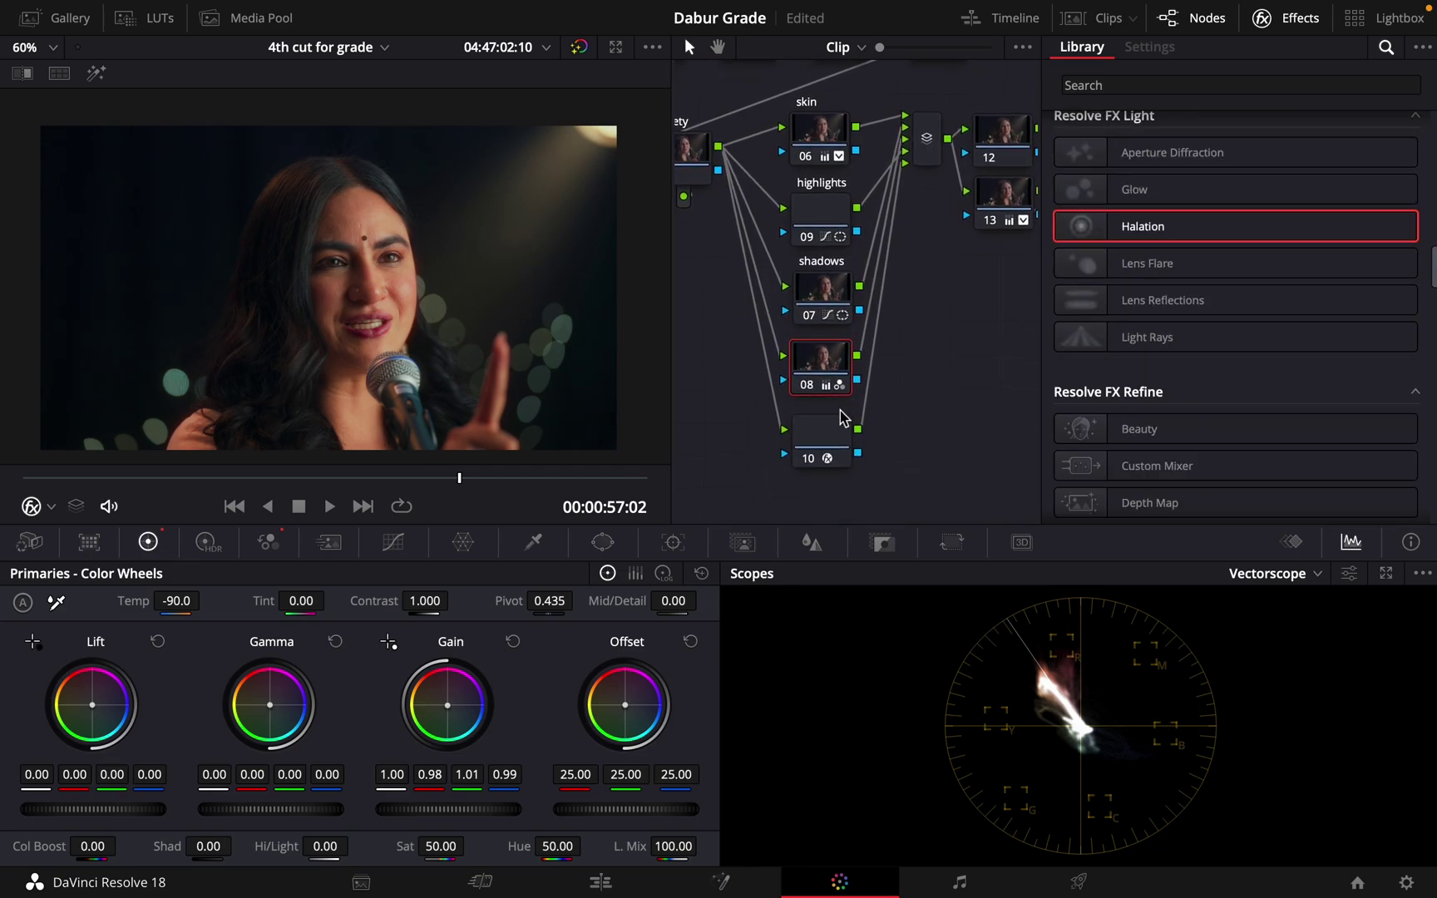
click(834, 433)
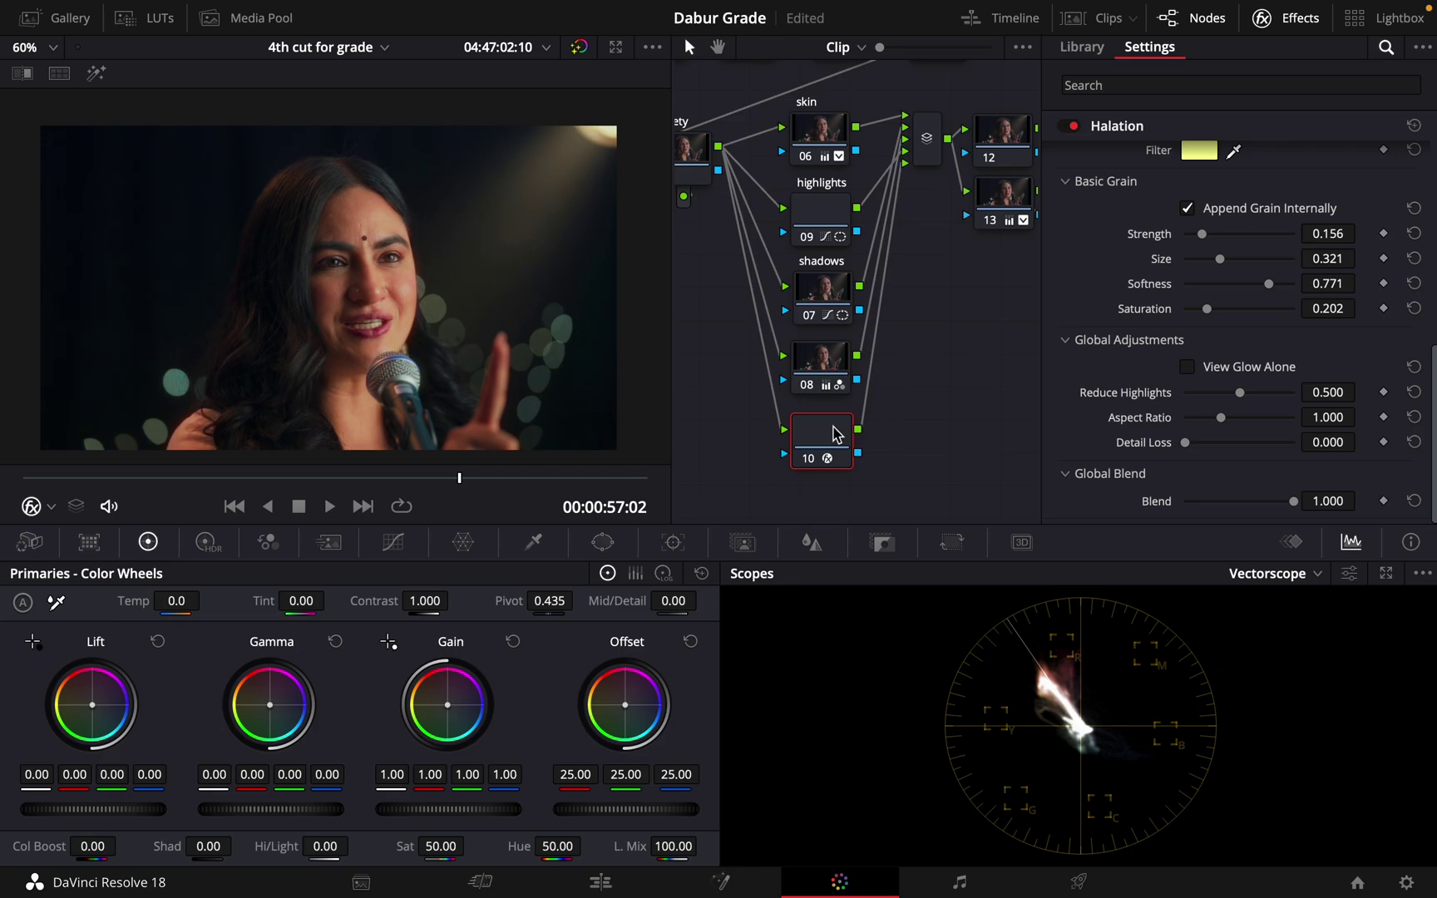
key(alt+p)
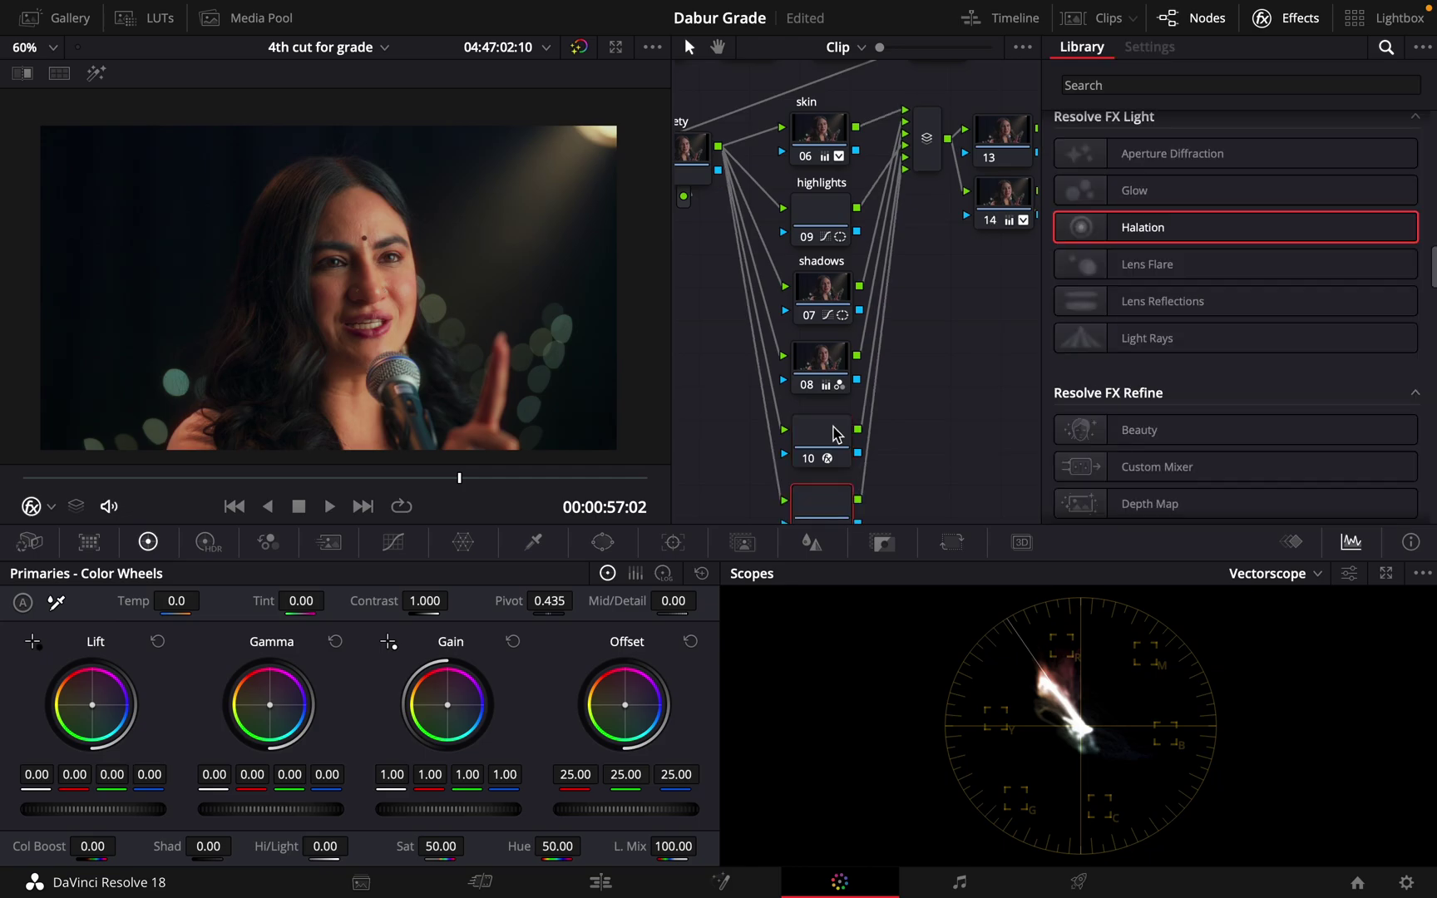
scroll(895, 432, down, 2)
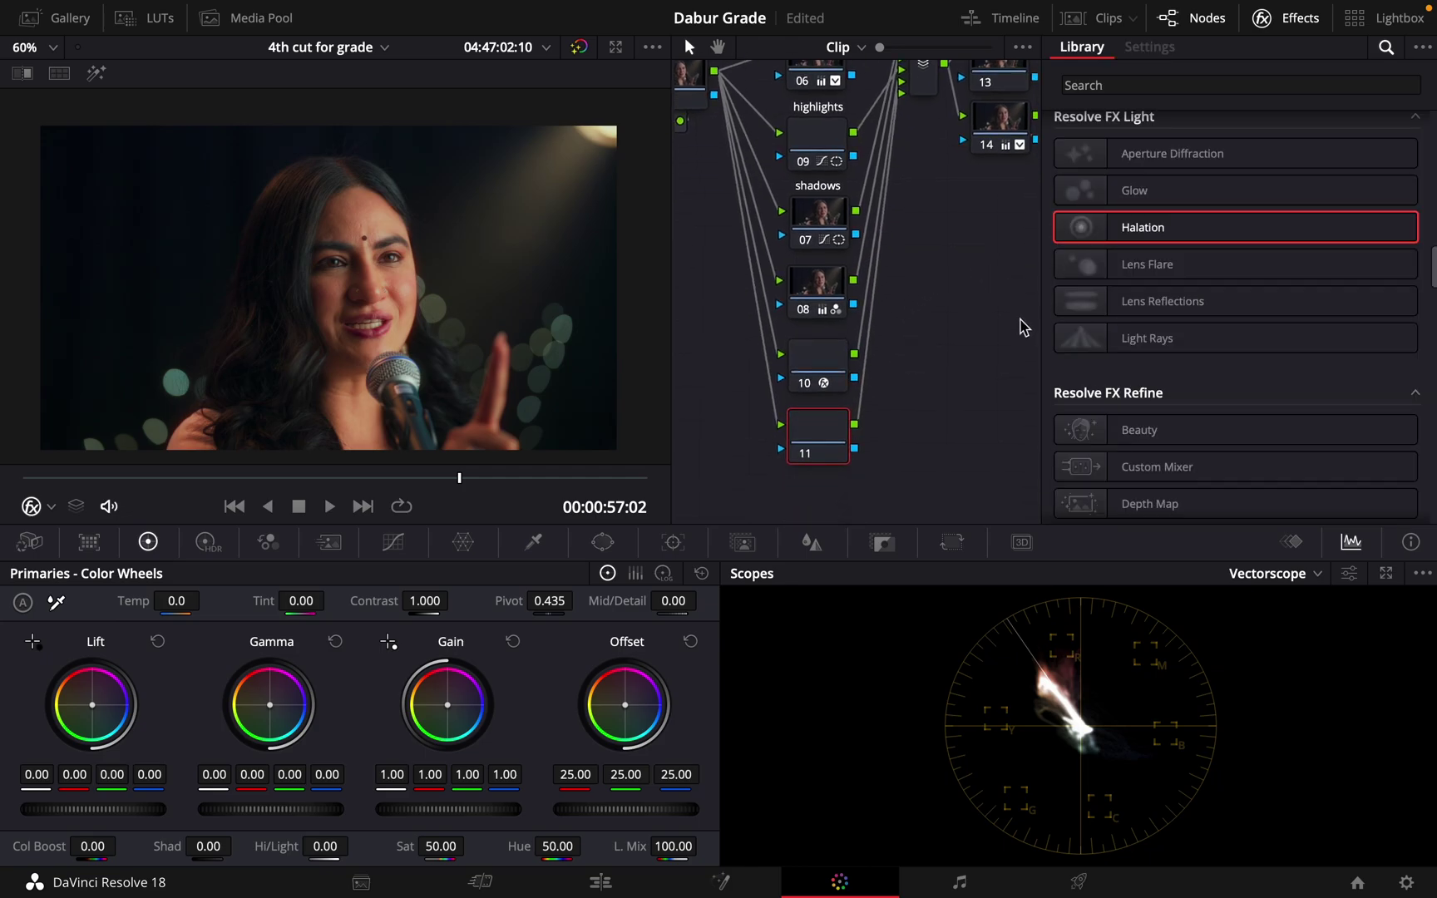
Try a Glow on node 11, output as Glow Alone with a shine threshold of 0.927, and reset the node's grade.
drag(1081, 199, 816, 439)
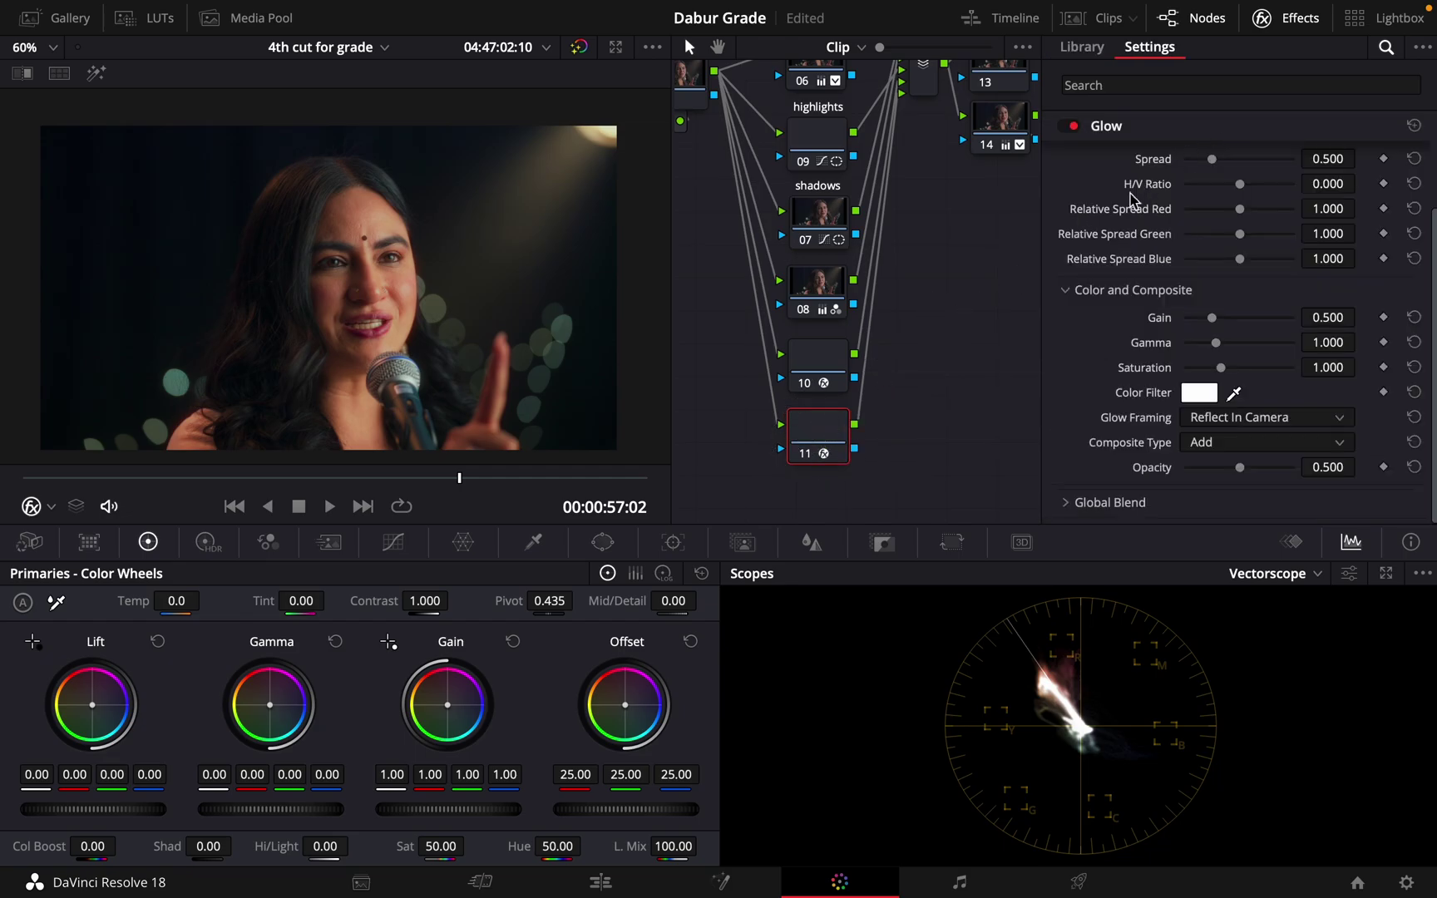
scroll(1128, 208, up, 2)
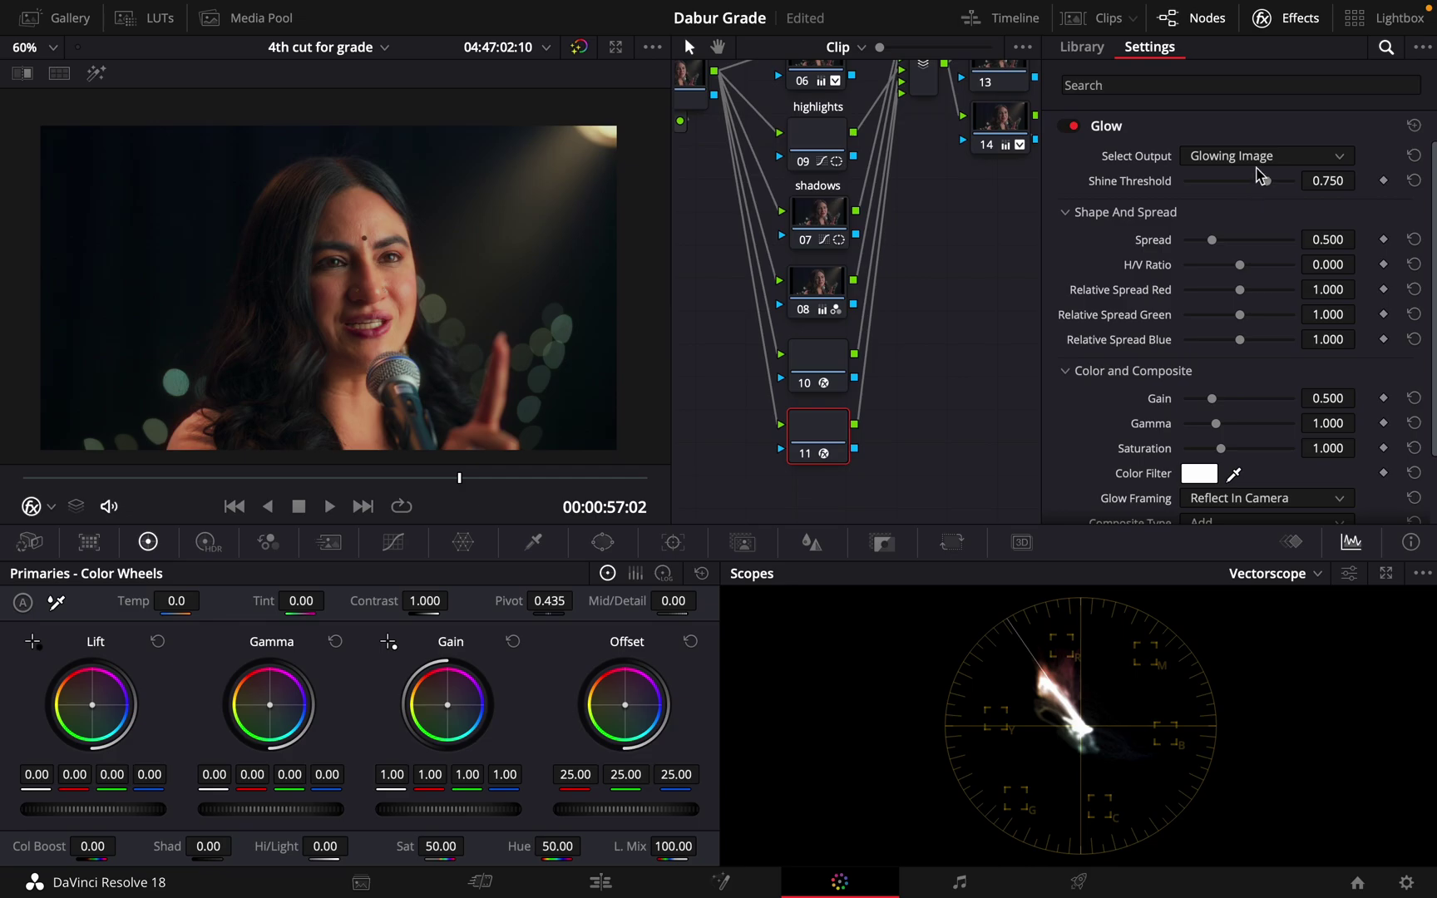
click(1257, 158)
click(1245, 202)
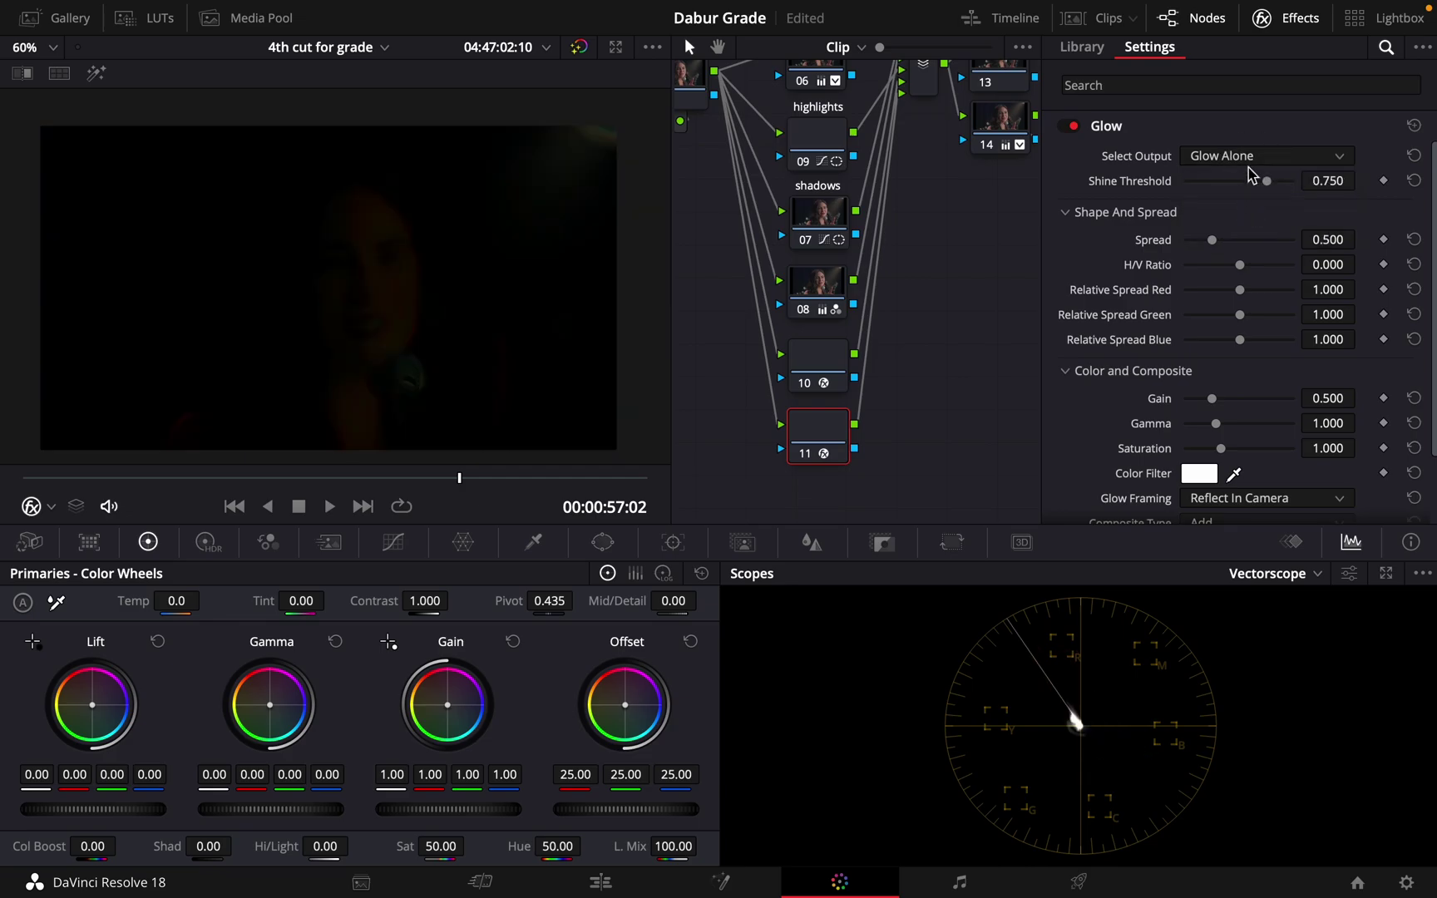
mouse_move(1264, 183)
mouse_down()
mouse_move(1280, 185)
mouse_move(1242, 186)
mouse_move(1288, 191)
mouse_up()
right_click(833, 426)
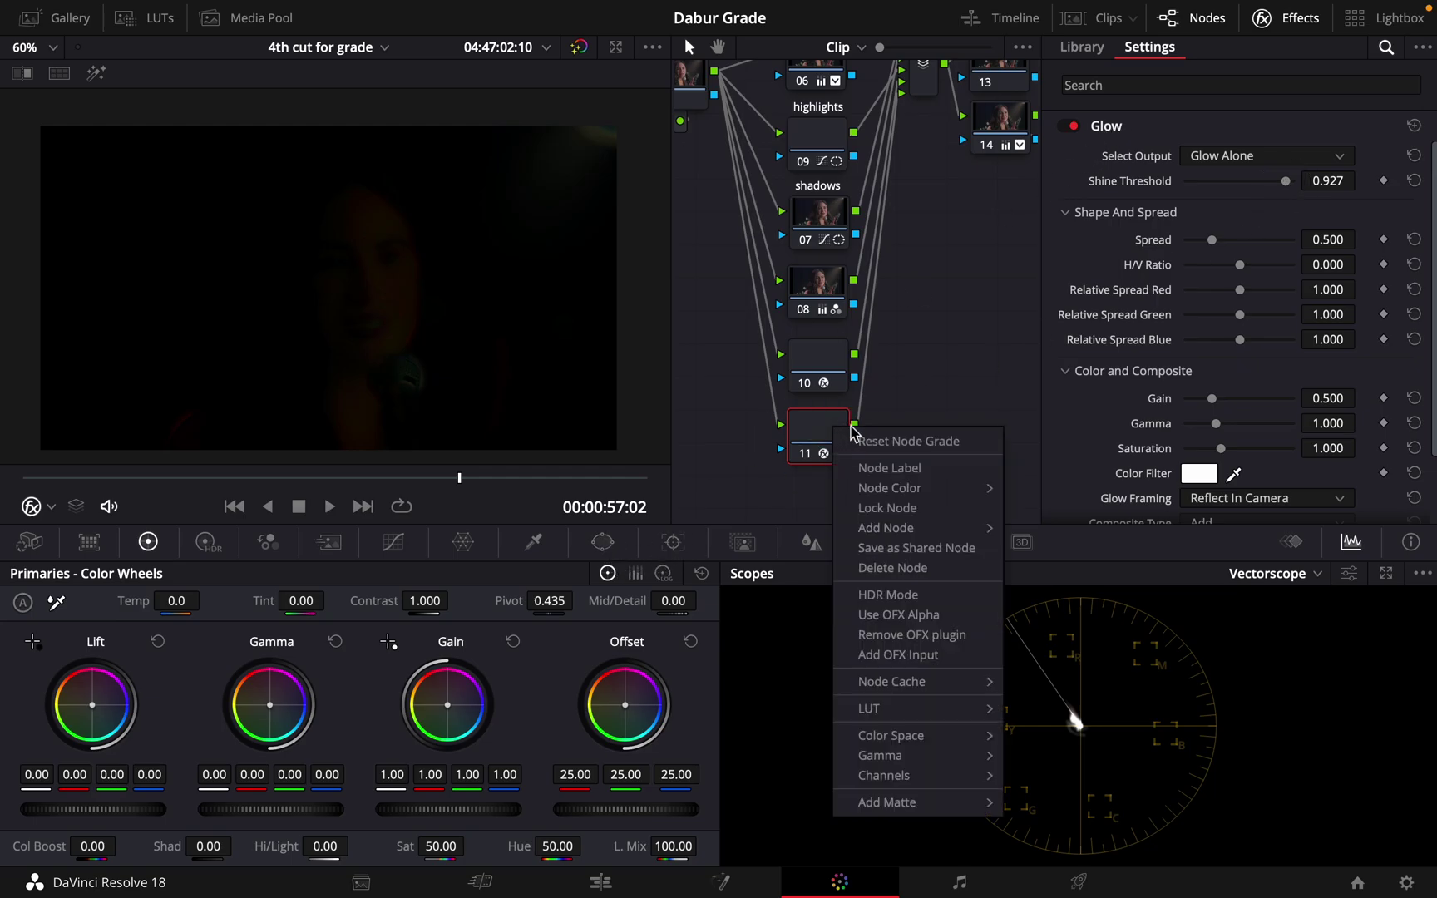
click(860, 441)
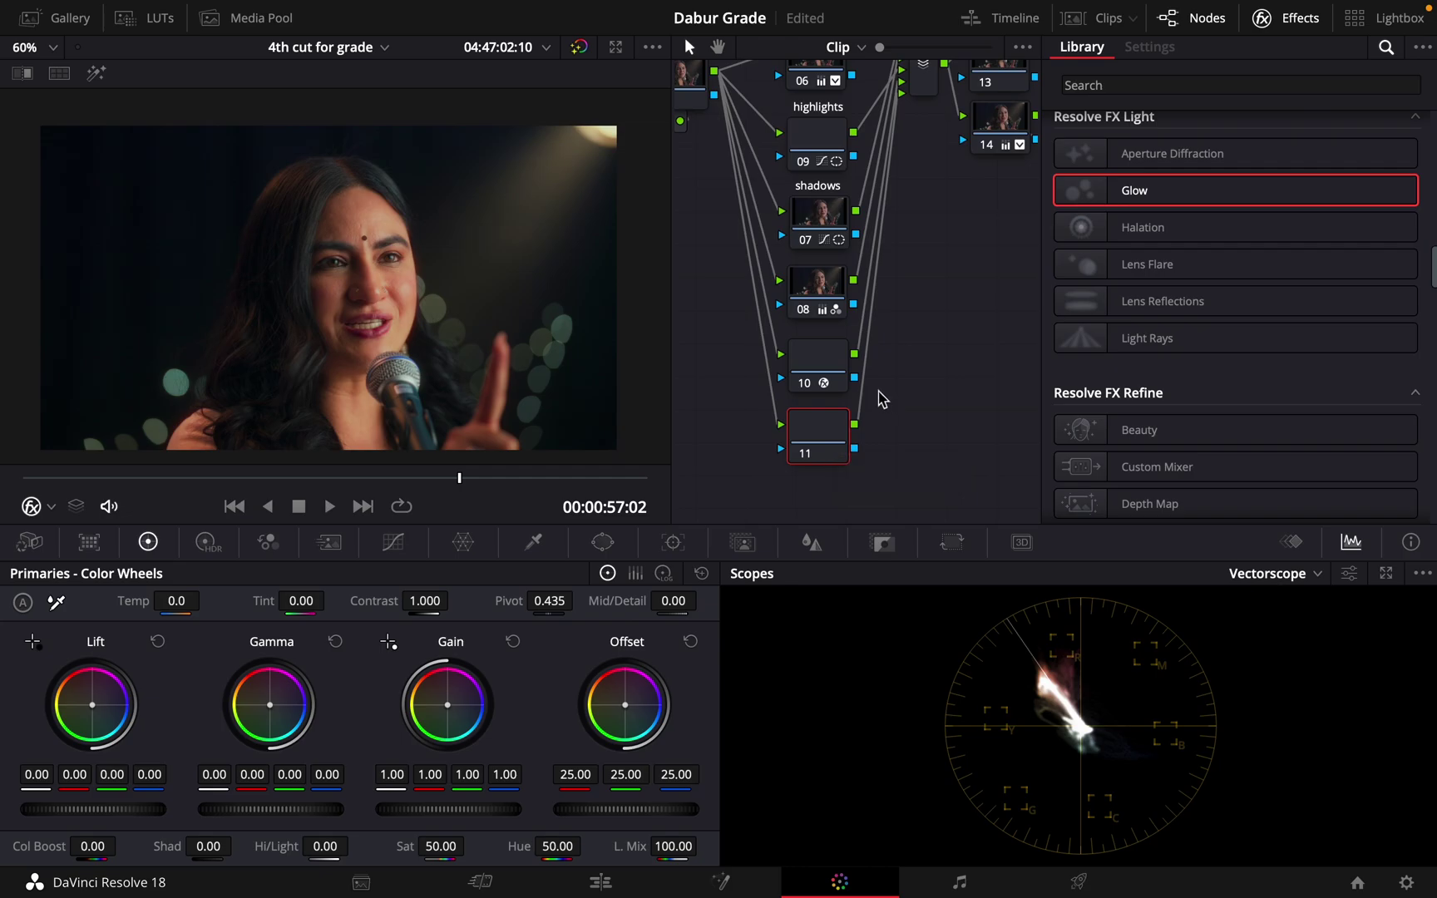
Compare the picture with the Halation node 10 disabled and enabled, and inspect the singer's face up close.
click(838, 364)
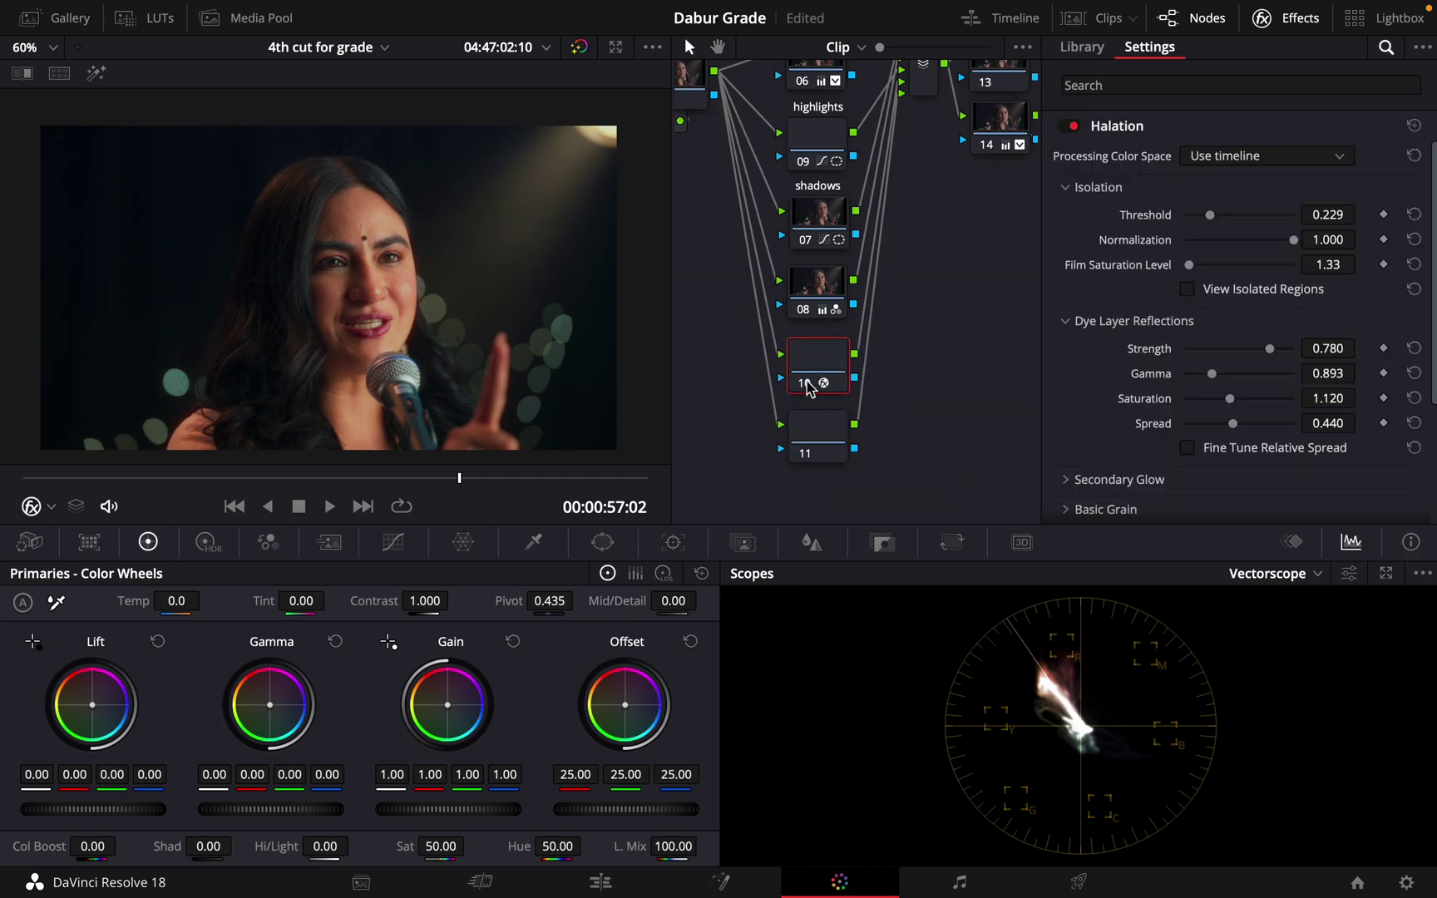
click(805, 383)
click(804, 384)
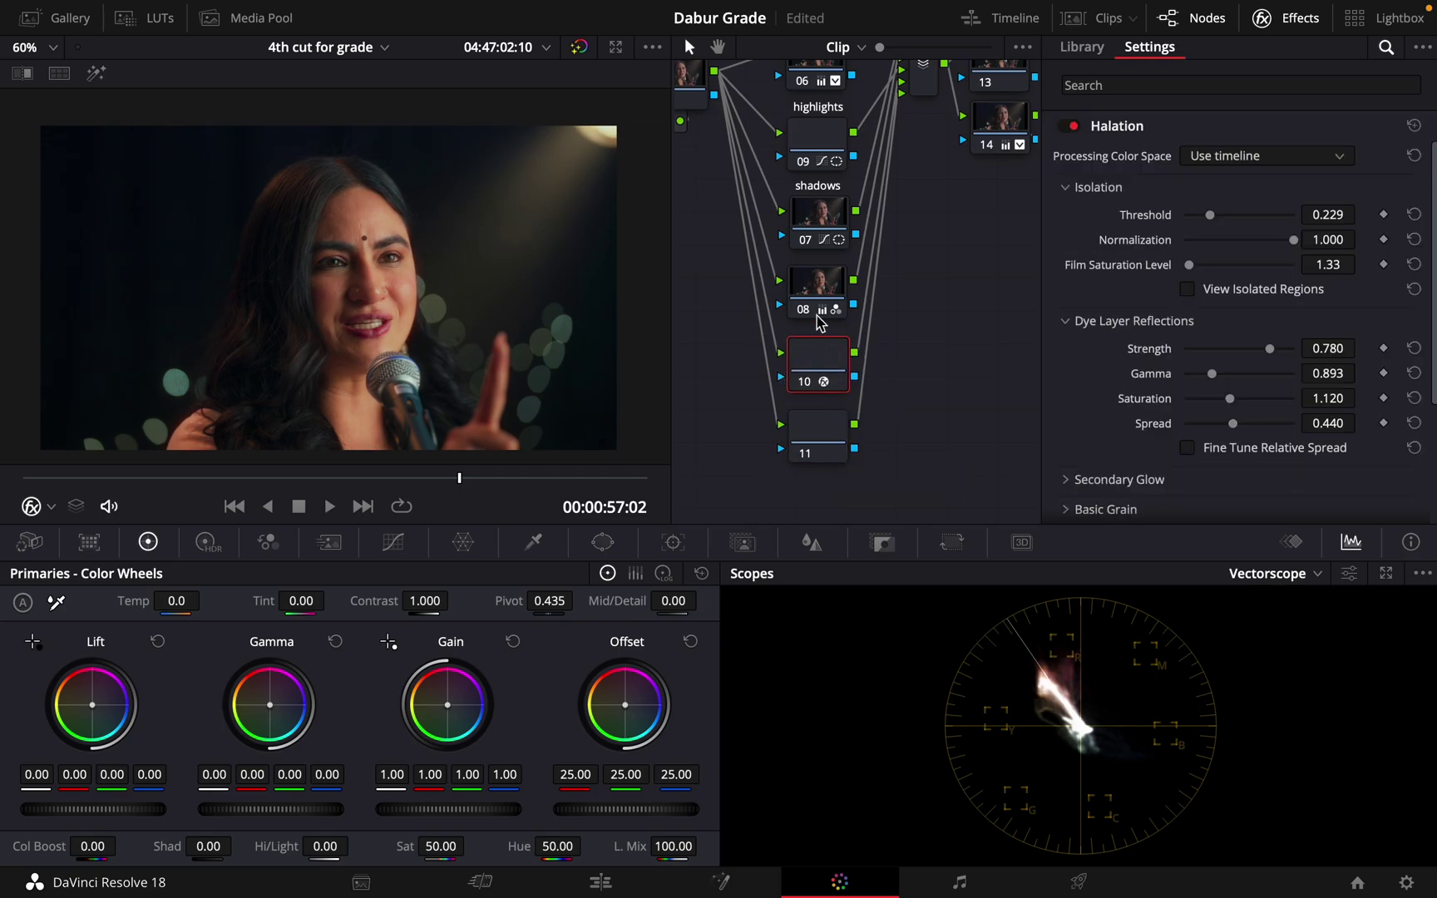
click(801, 383)
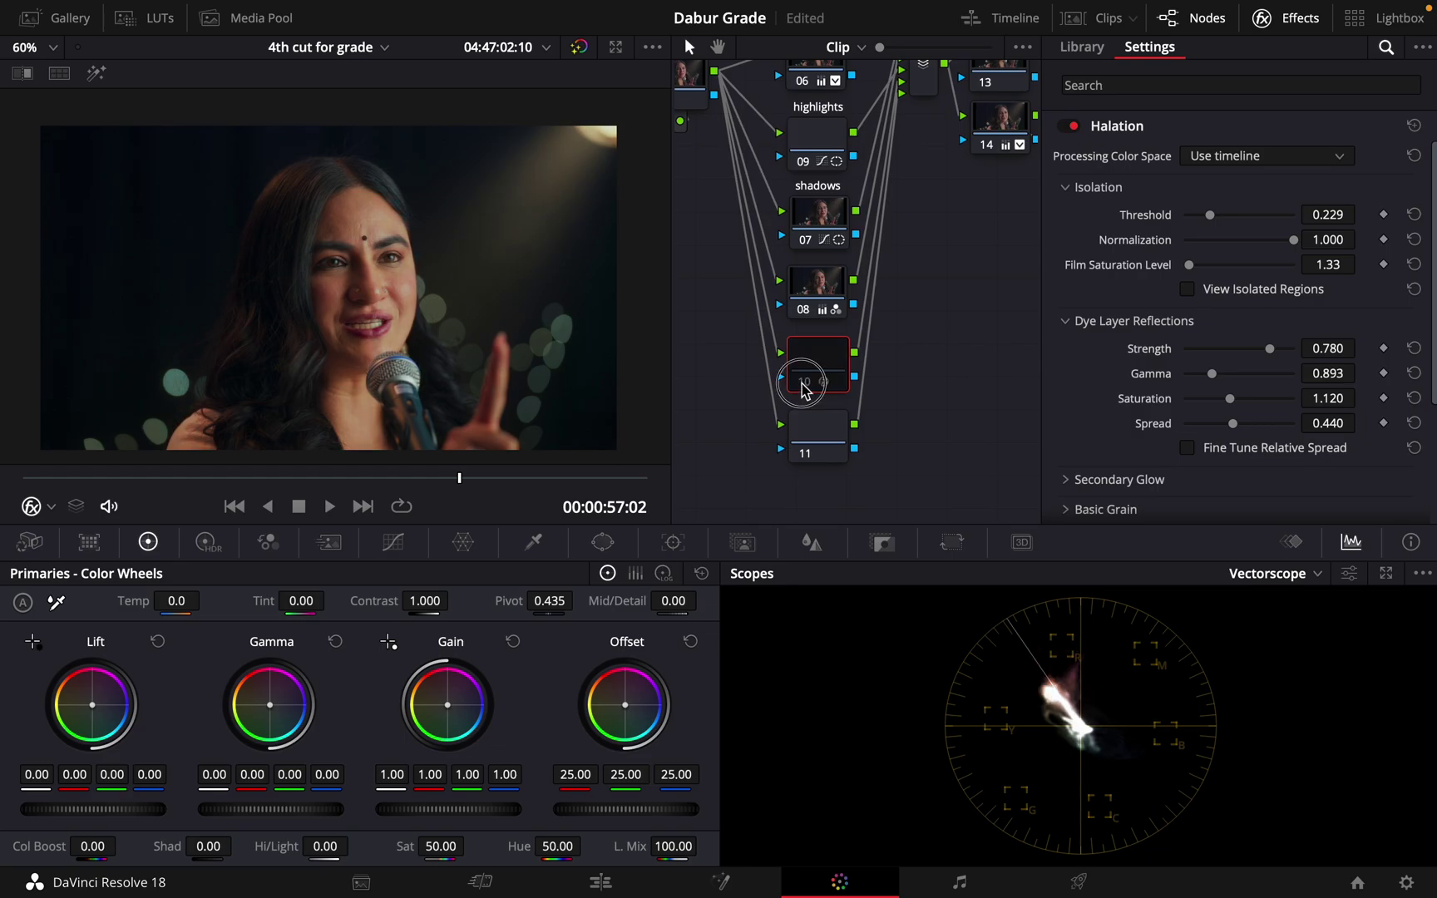
click(802, 384)
scroll(463, 303, up, 4)
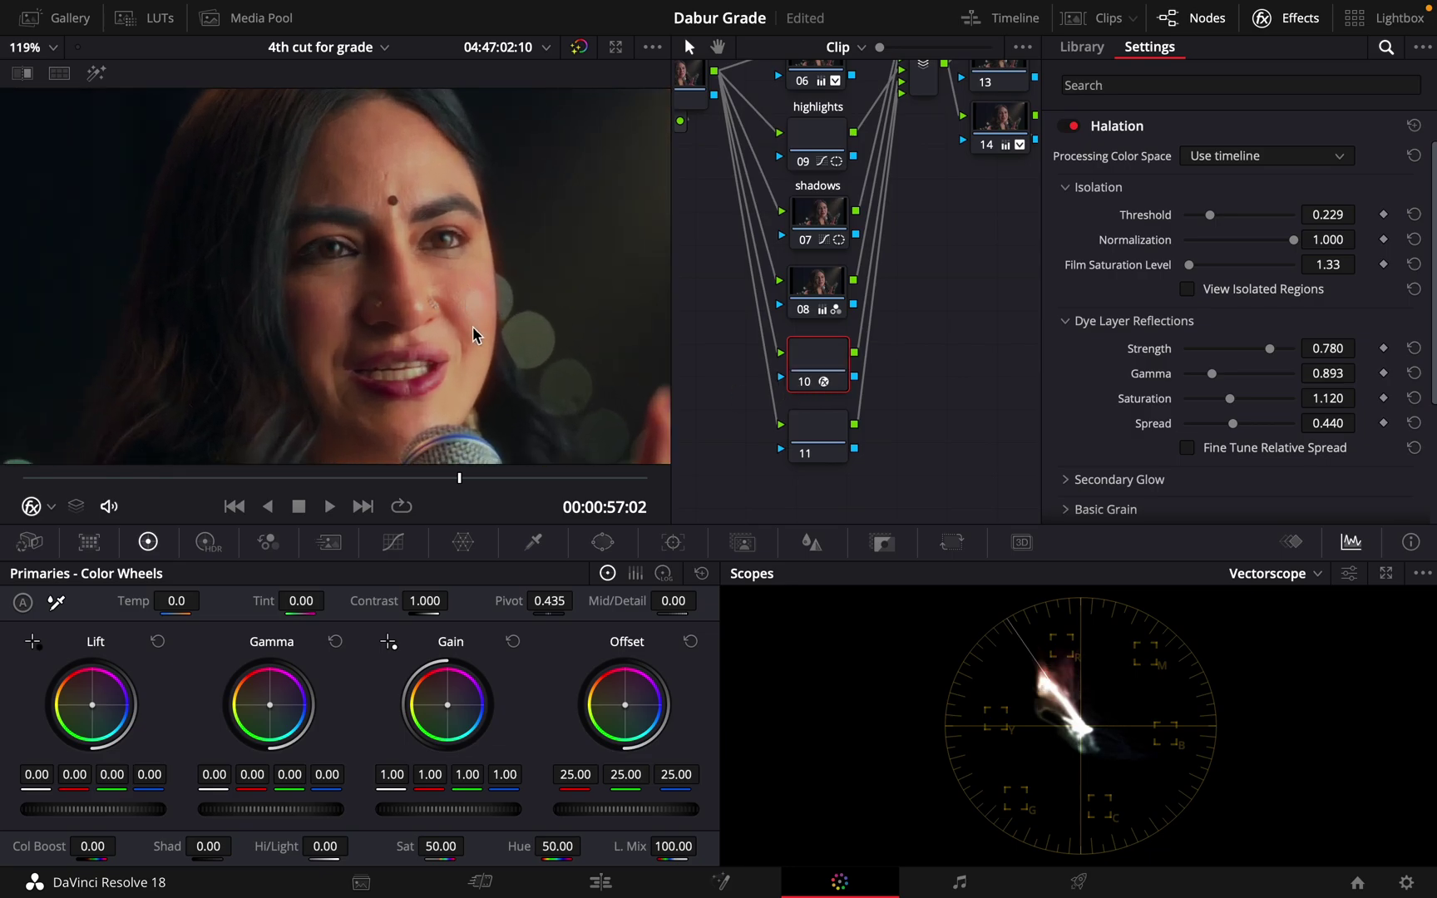
scroll(473, 335, down, 5)
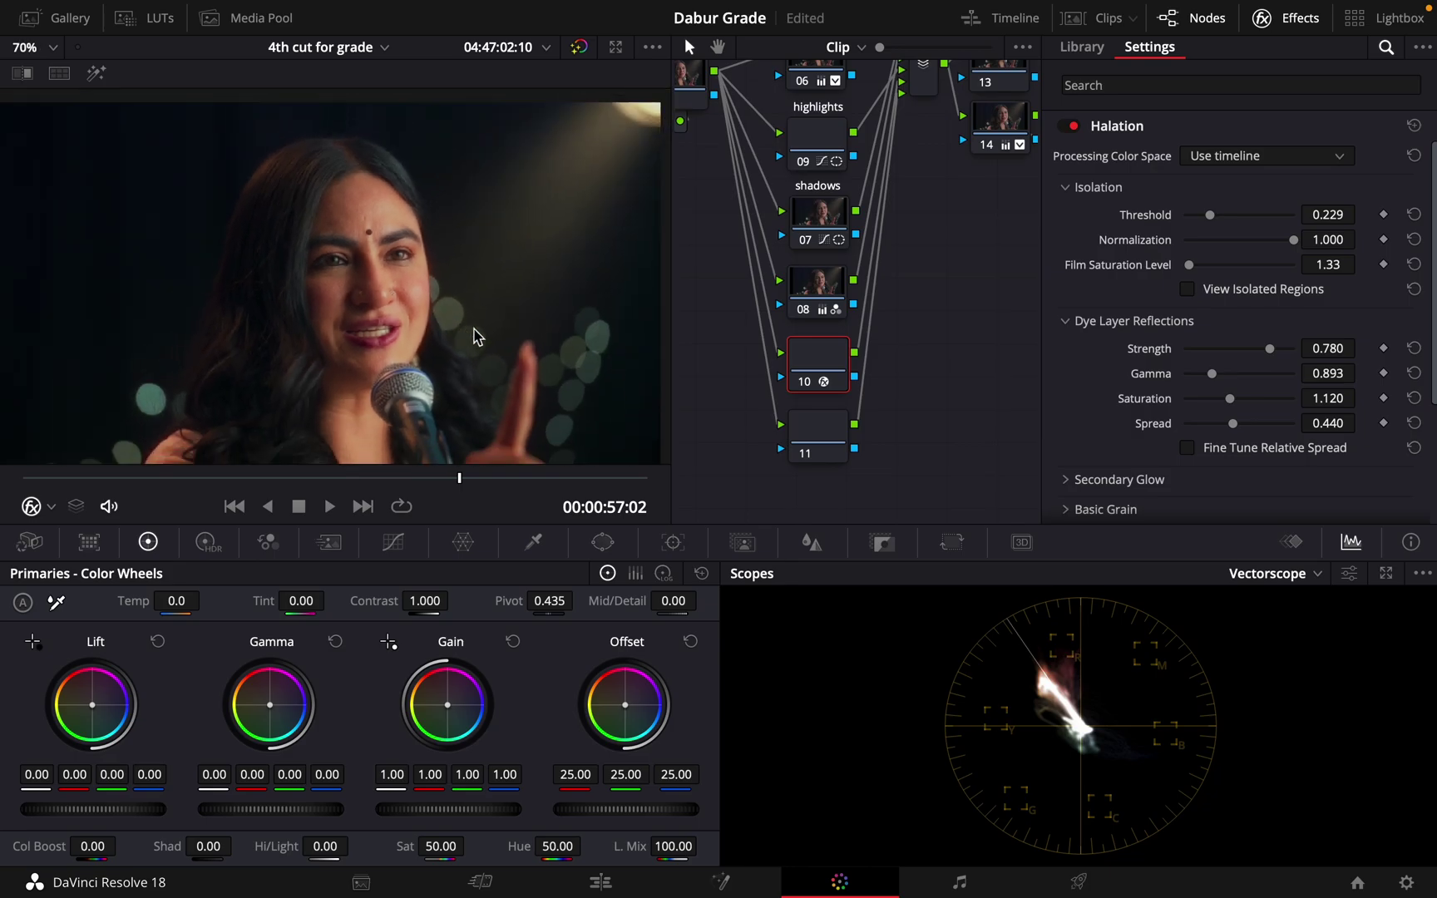
scroll(475, 337, down, 1)
Select node 08 and compare the picture with it repeatedly disabled and enabled.
click(804, 309)
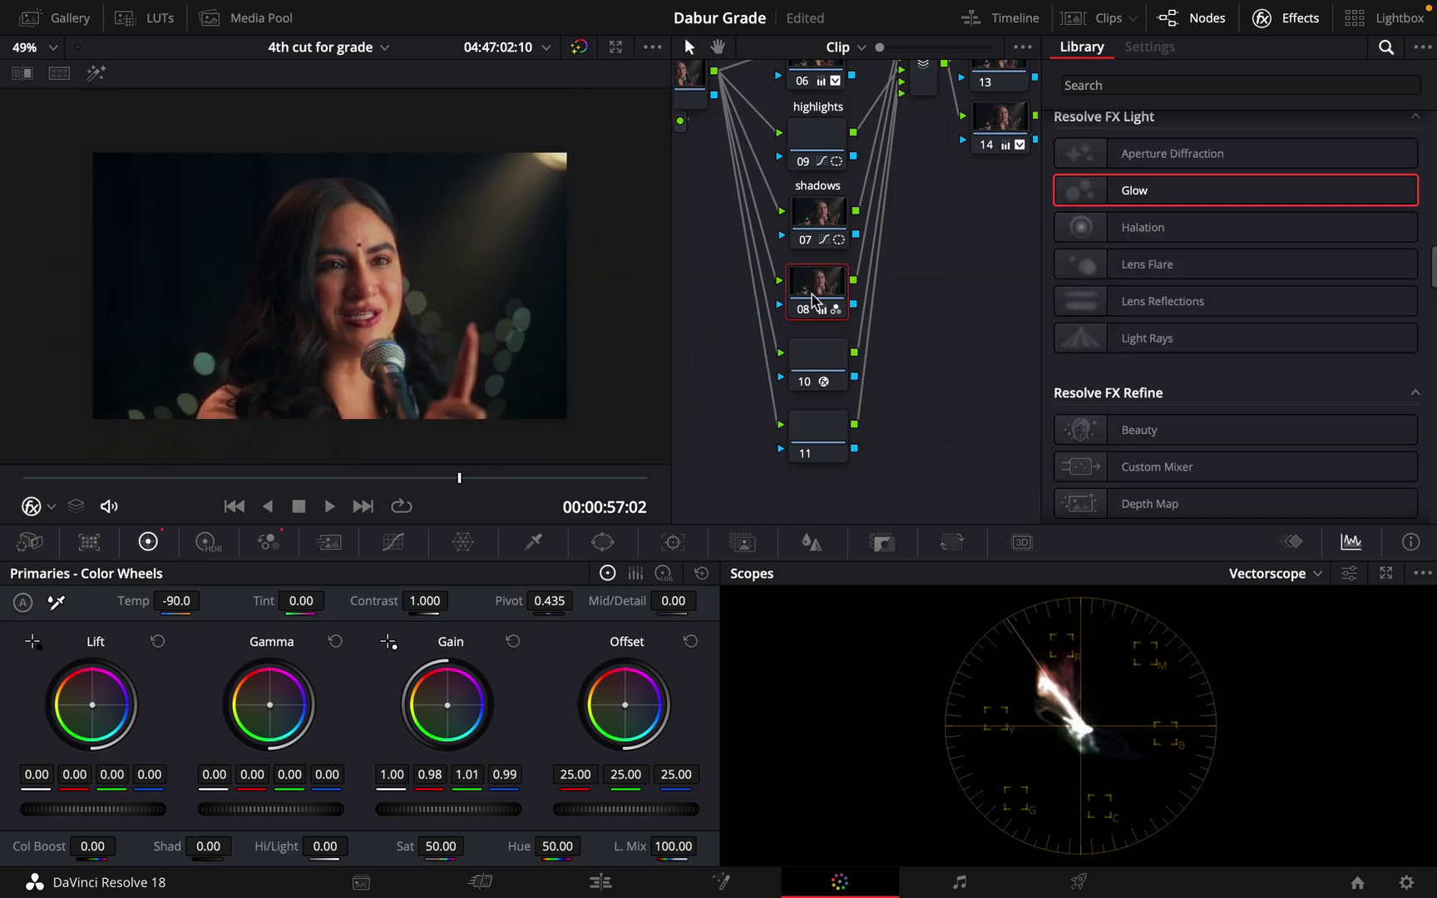
click(803, 311)
click(803, 310)
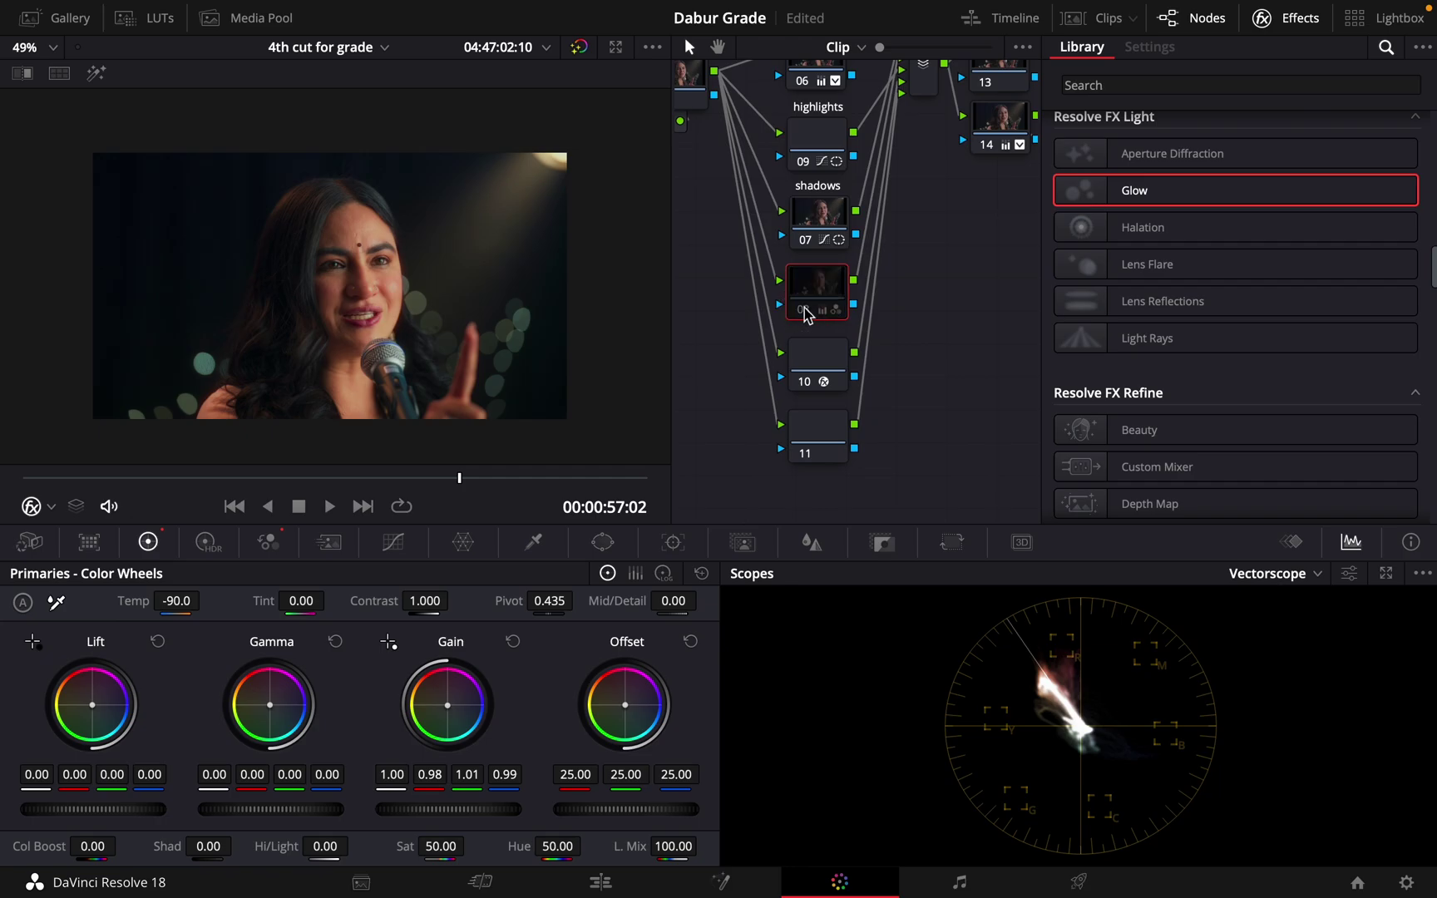
click(804, 310)
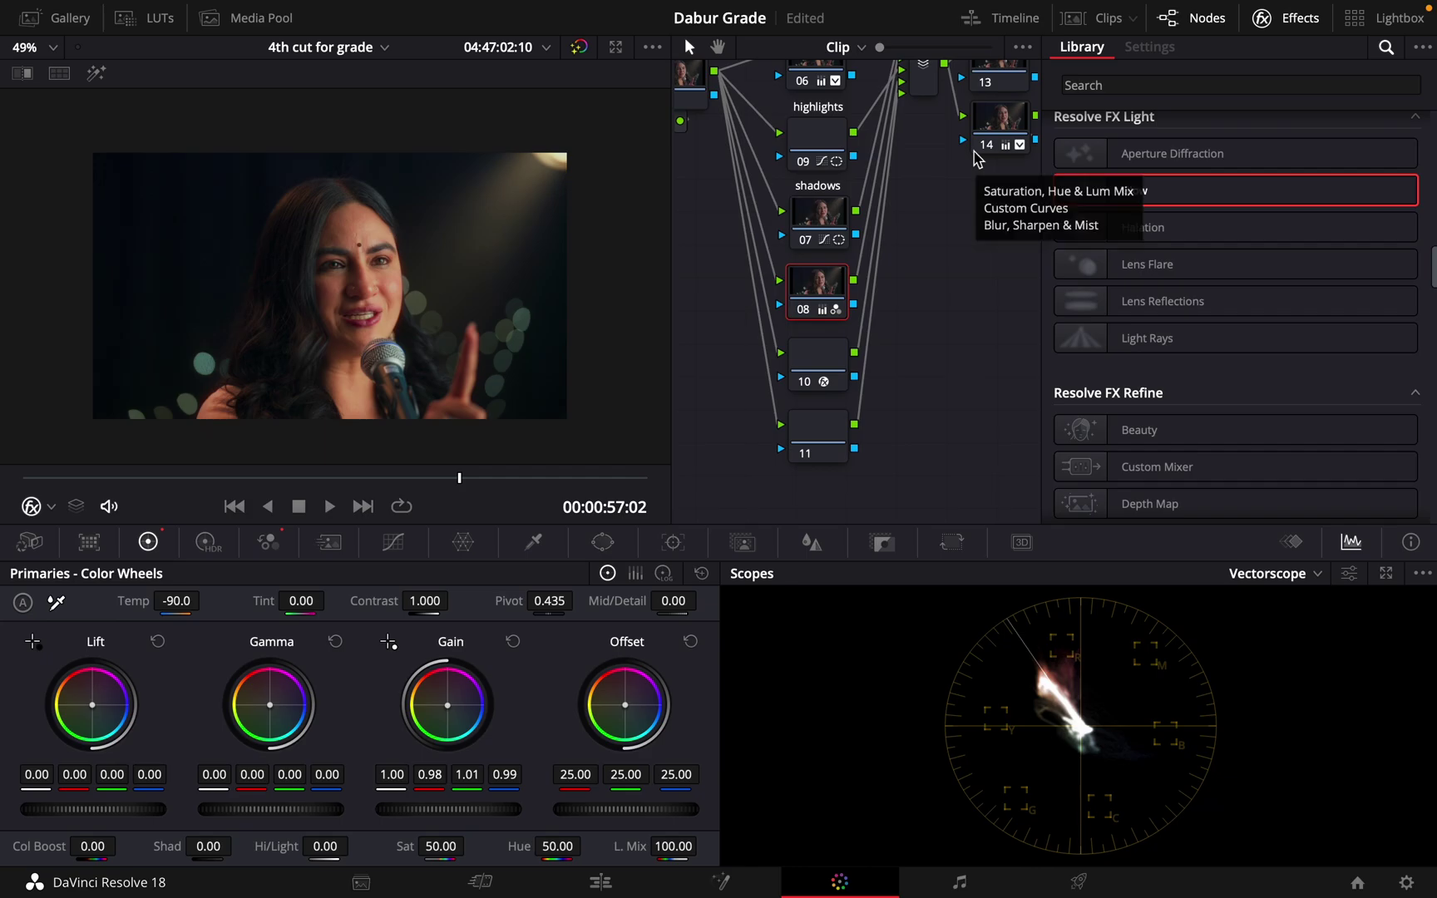
click(804, 311)
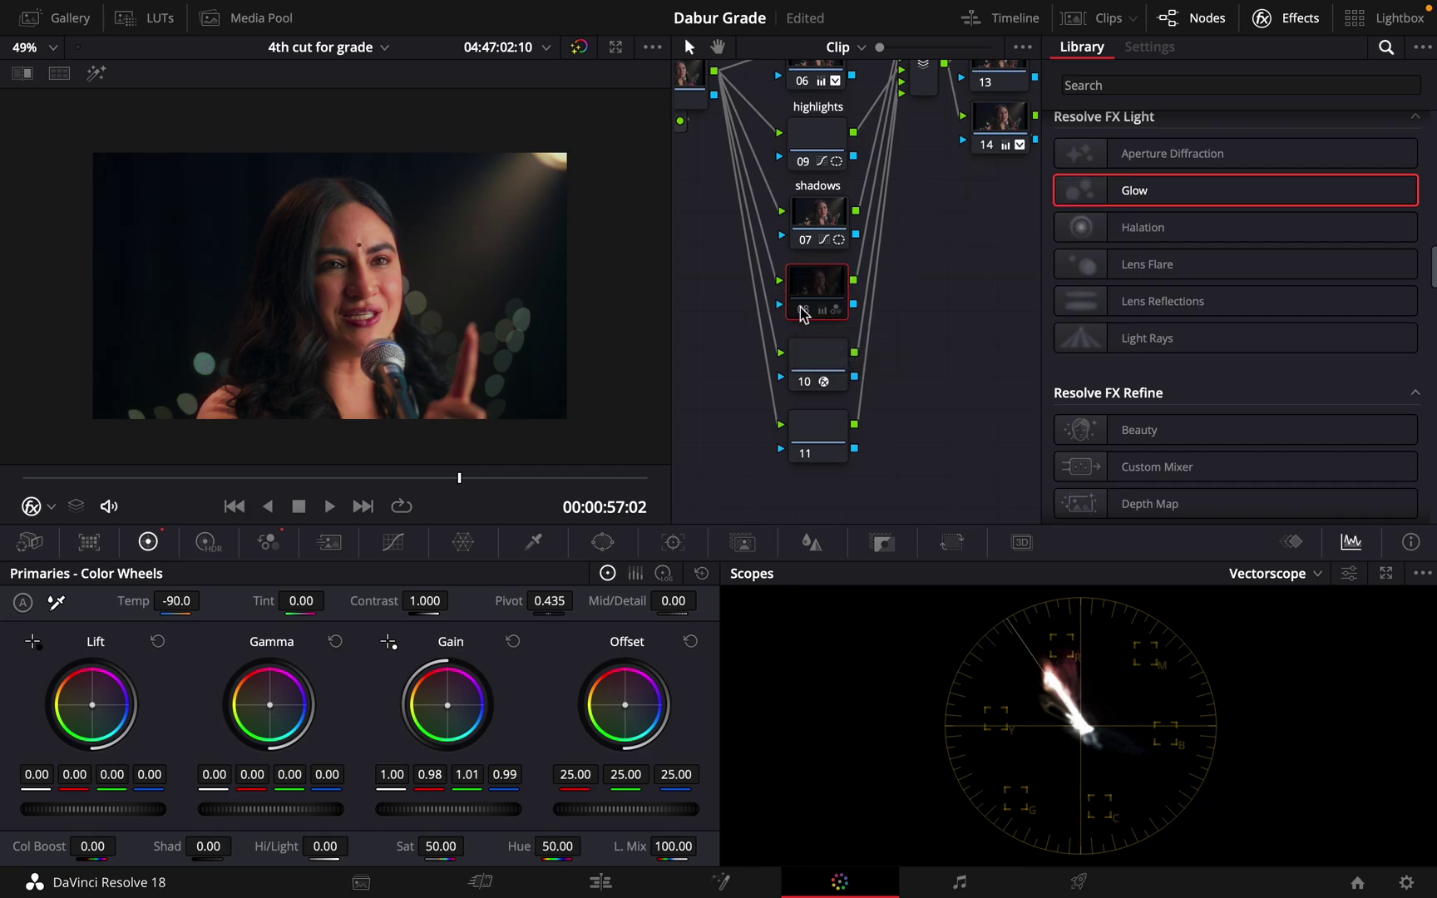
click(803, 312)
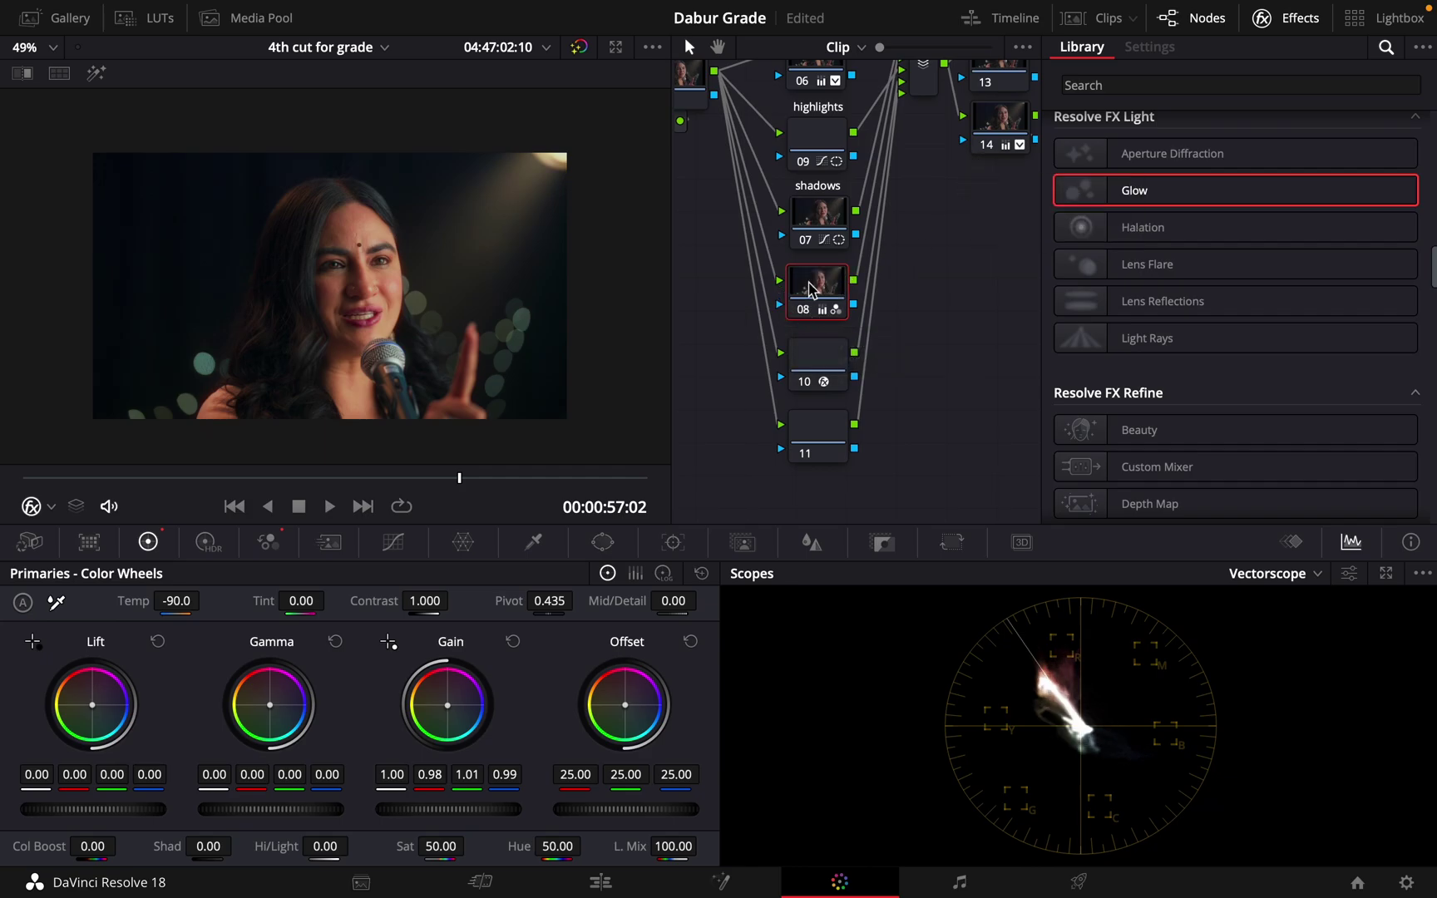
Compare the picture with the shadows node off and on, and pull the middle point of its custom curve slightly lower.
click(818, 225)
click(802, 240)
click(802, 243)
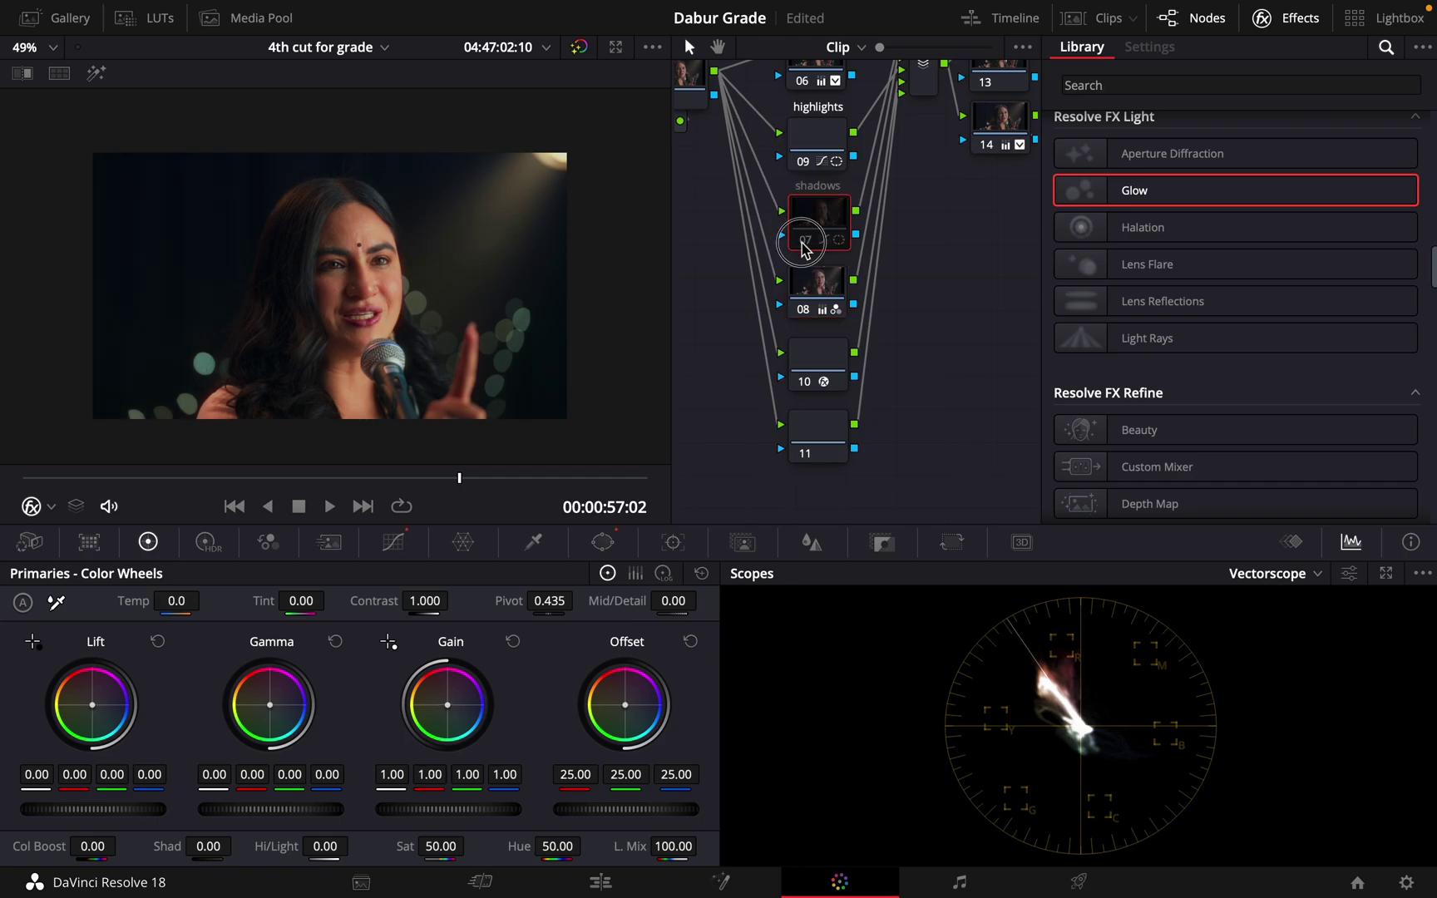
drag(941, 248, 937, 264)
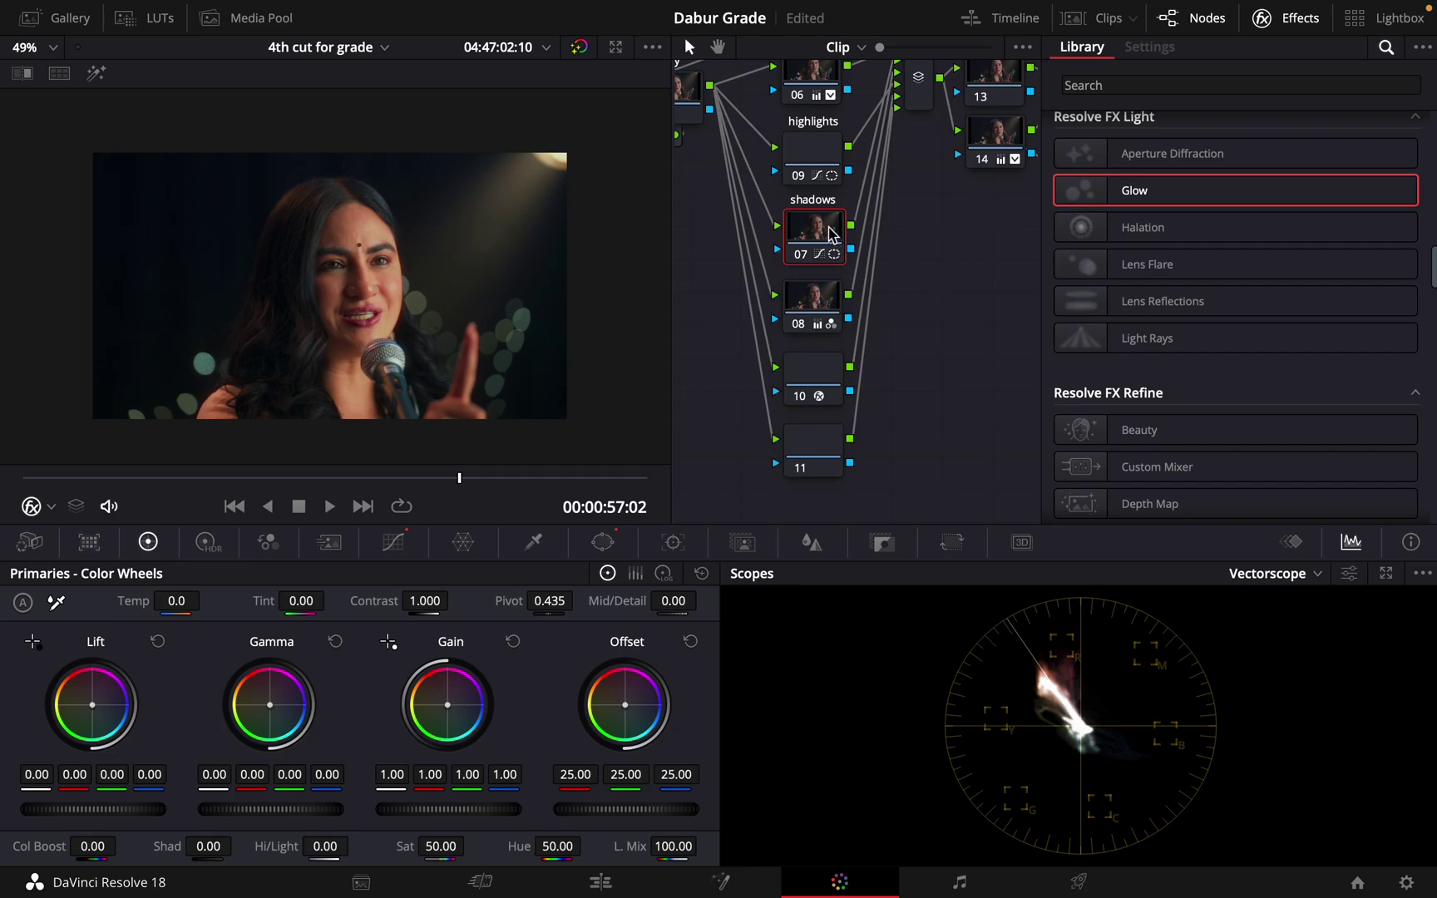
click(393, 542)
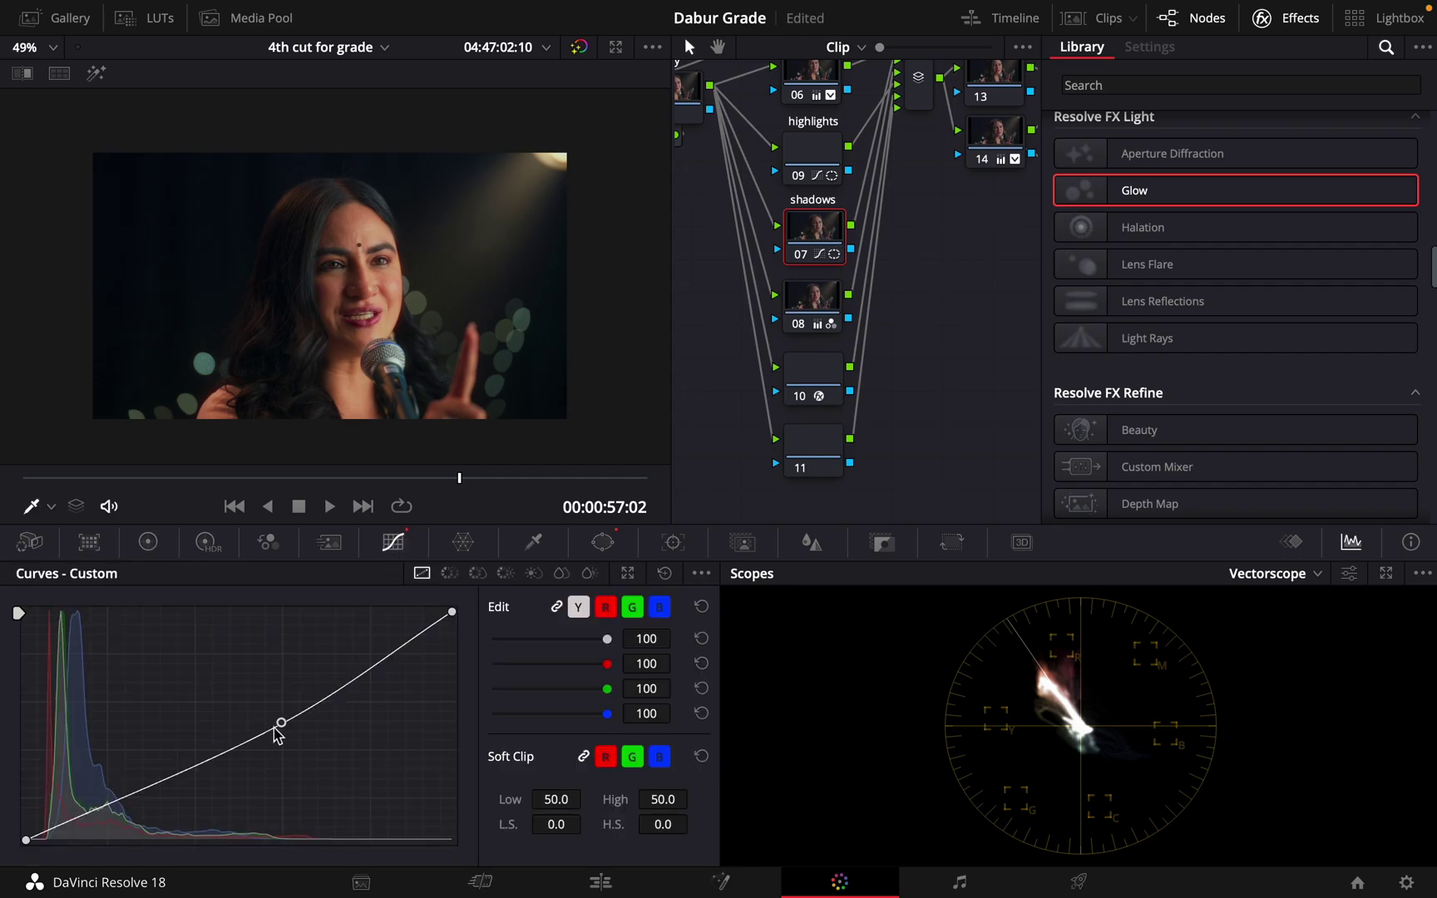
mouse_move(281, 725)
mouse_down()
mouse_move(282, 744)
mouse_move(278, 732)
mouse_up()
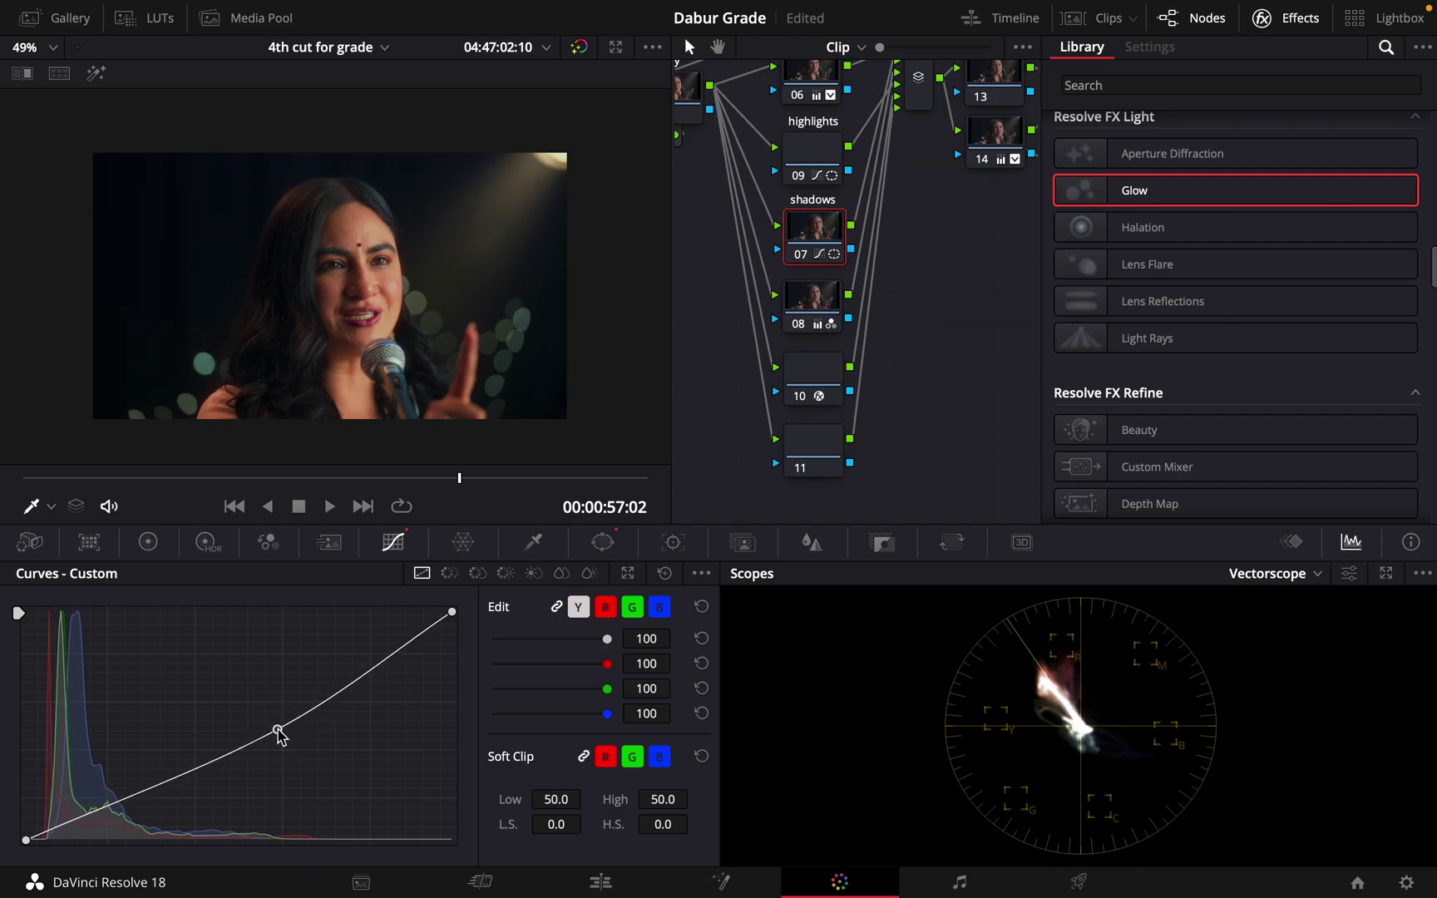
Raise the highlights node's Offset to 26.00 on all channels, and compare the result with all grades bypassed.
click(813, 158)
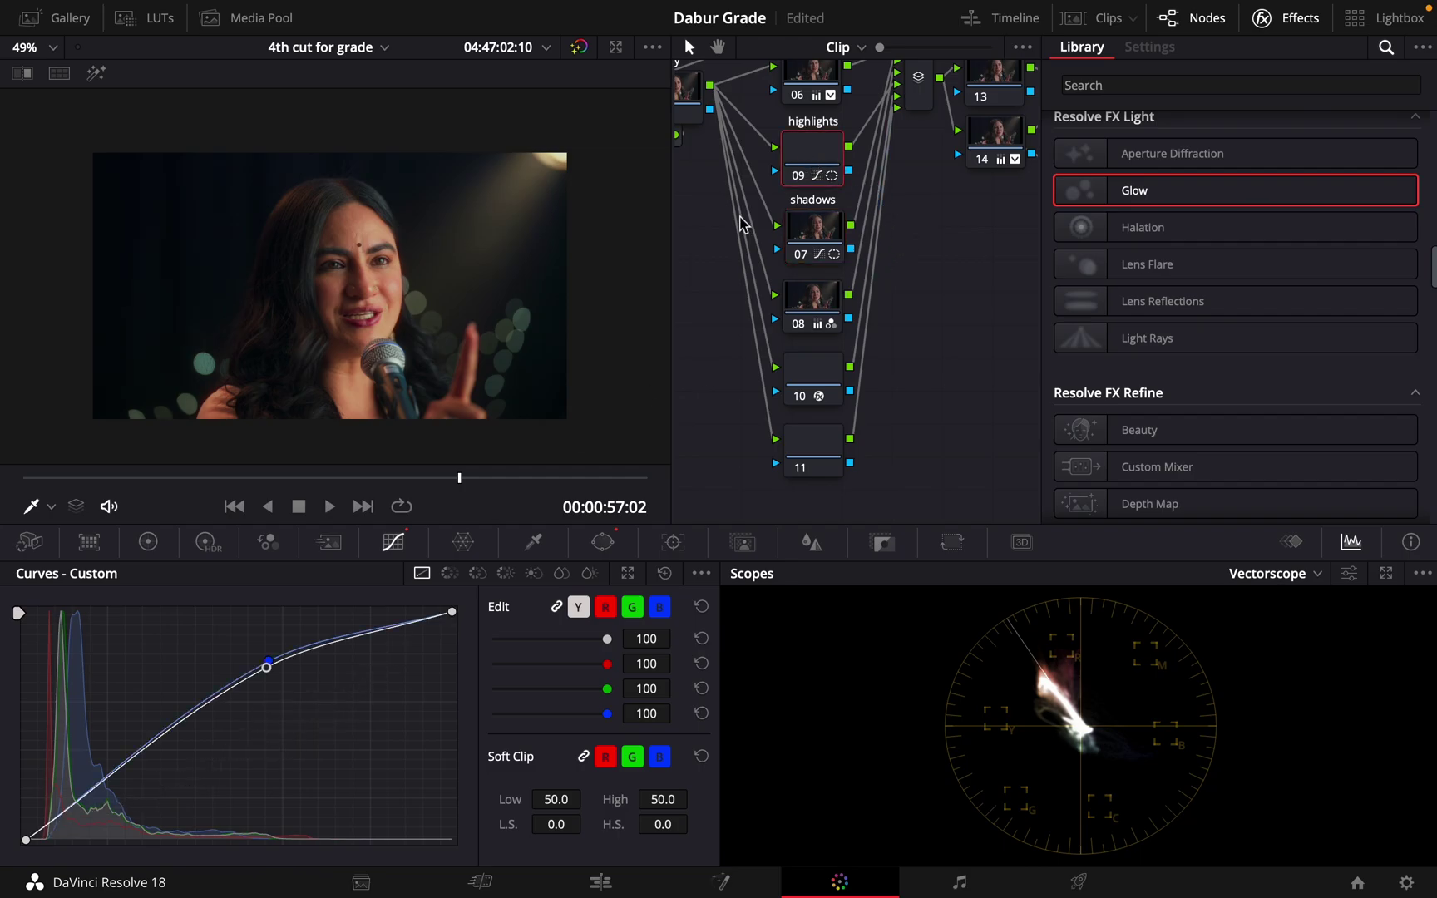
click(148, 542)
scroll(596, 817, up, 2)
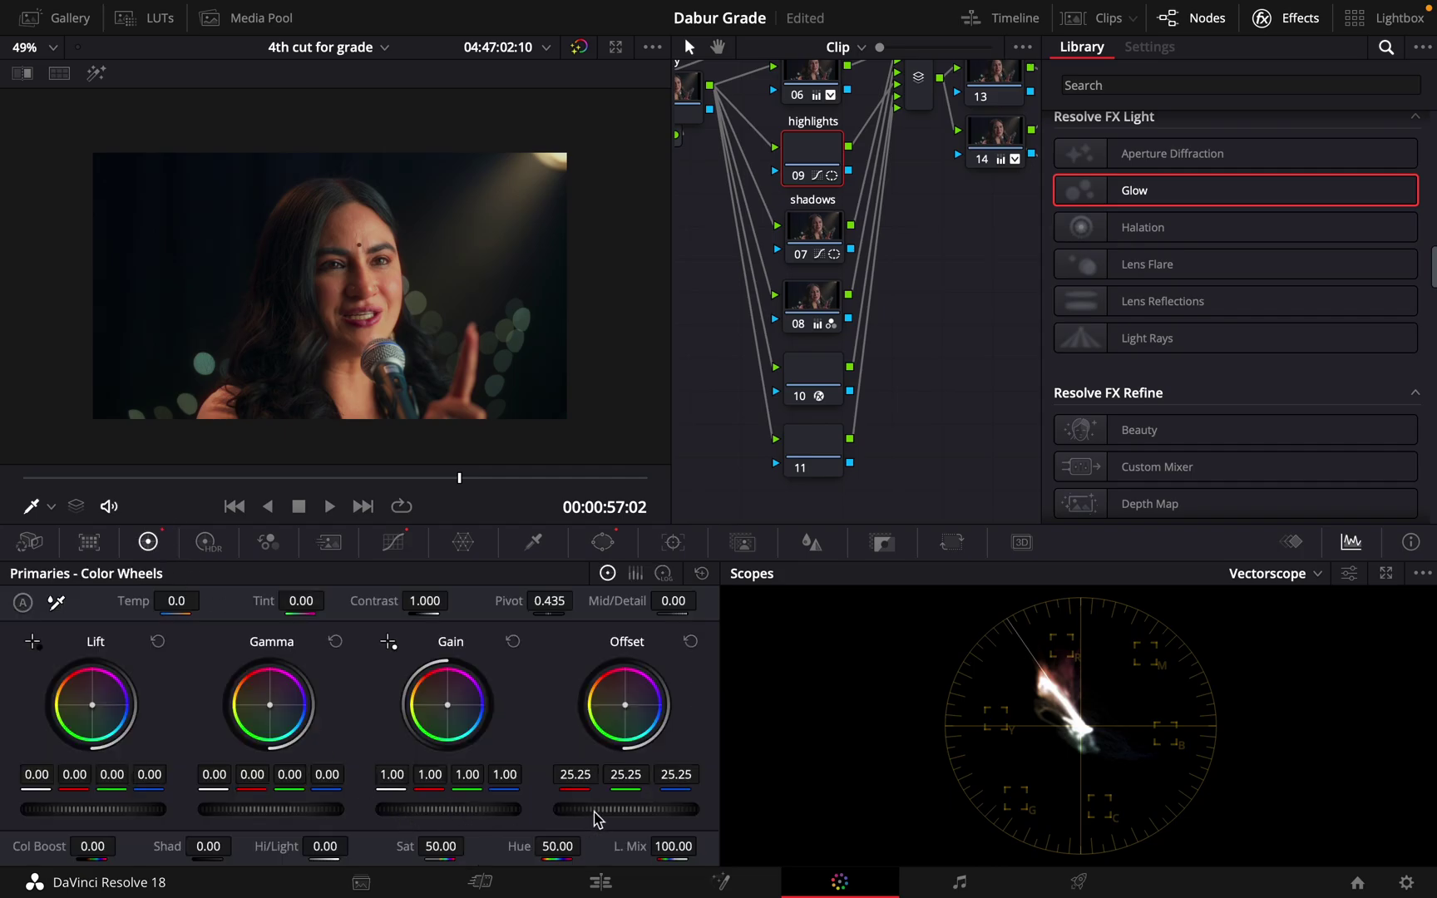
scroll(596, 817, up, 1)
scroll(595, 817, up, 1)
click(579, 46)
click(579, 46)
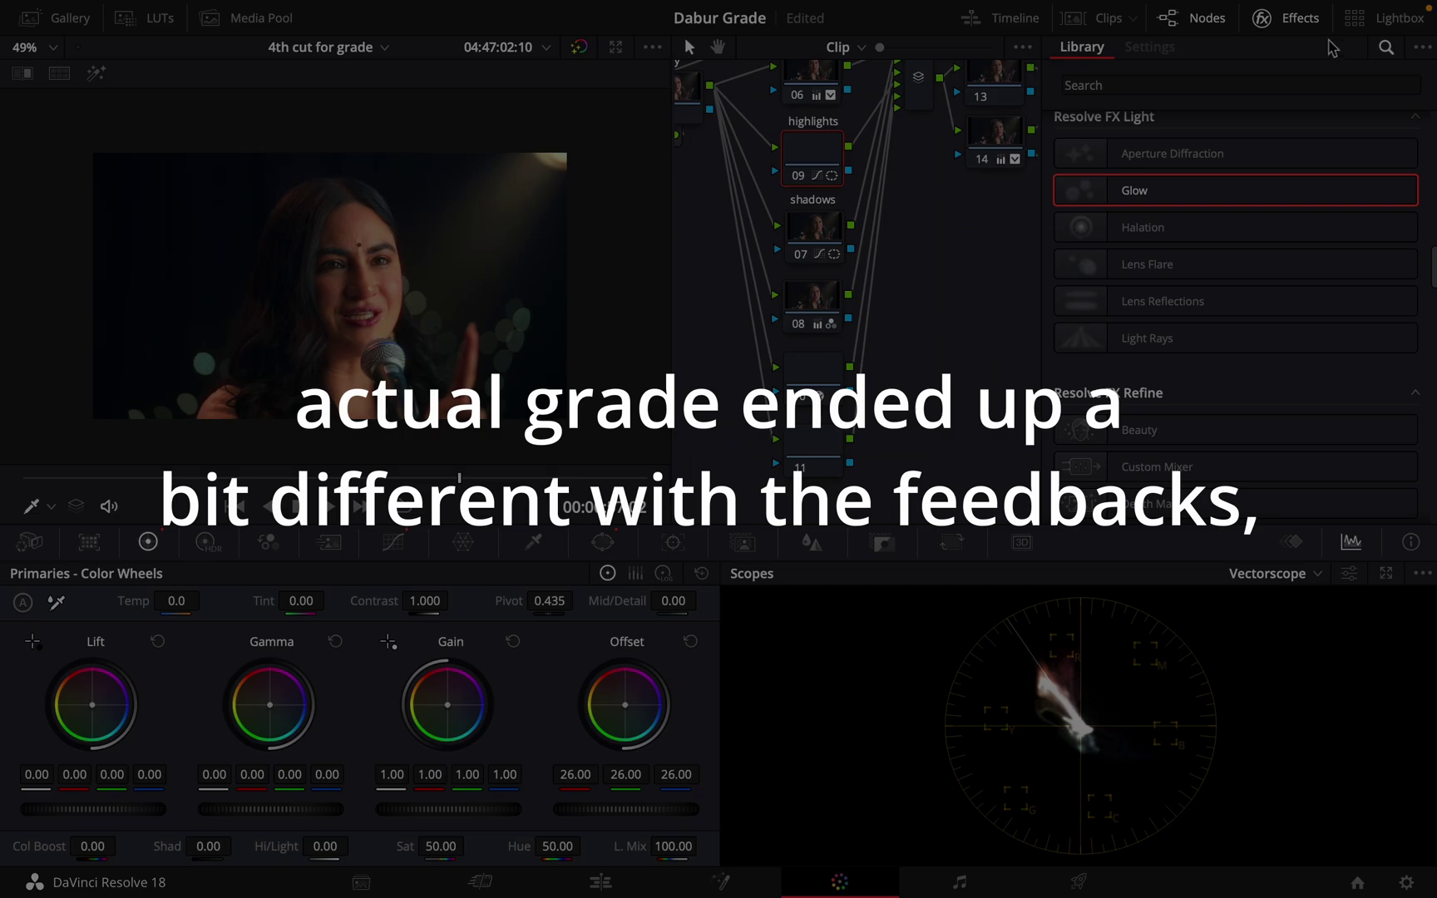
Select the wide shot following the close-up in the Lightbox, and open it with the close-up's grade copied to it.
click(1354, 17)
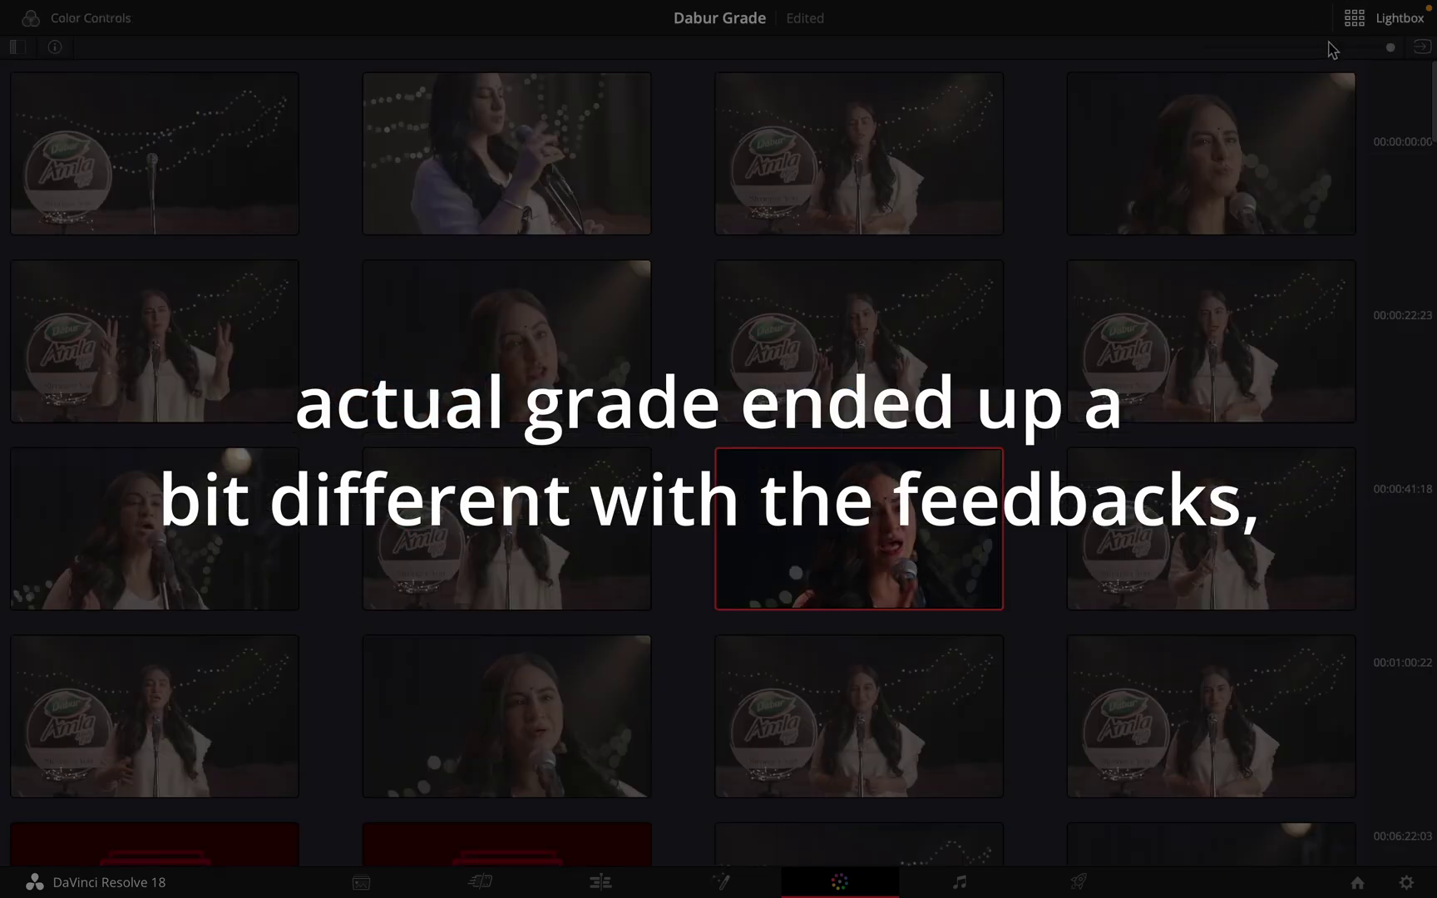
click(1150, 526)
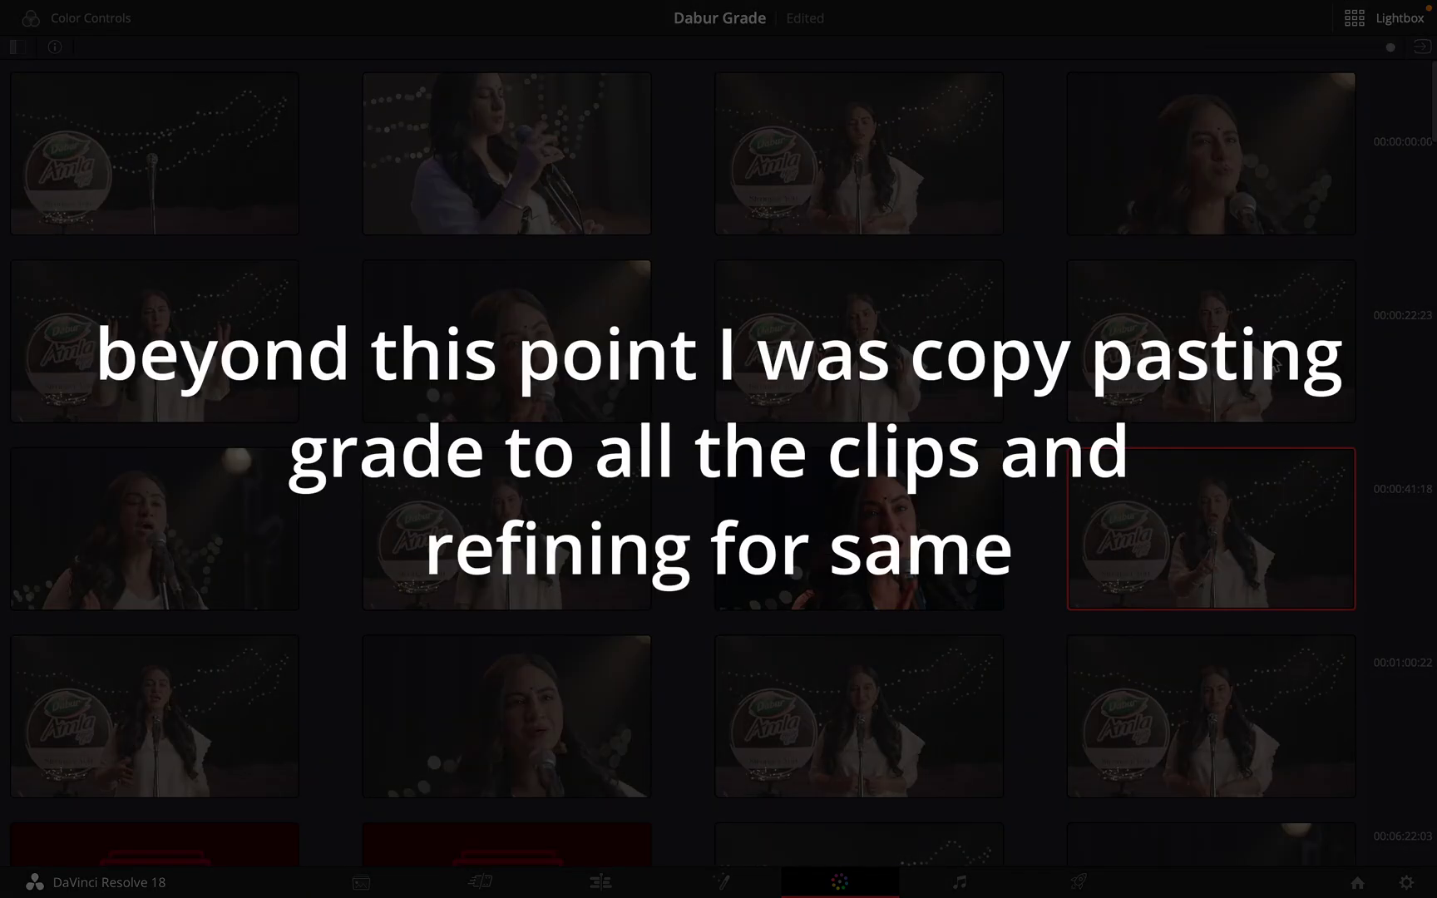
click(1387, 17)
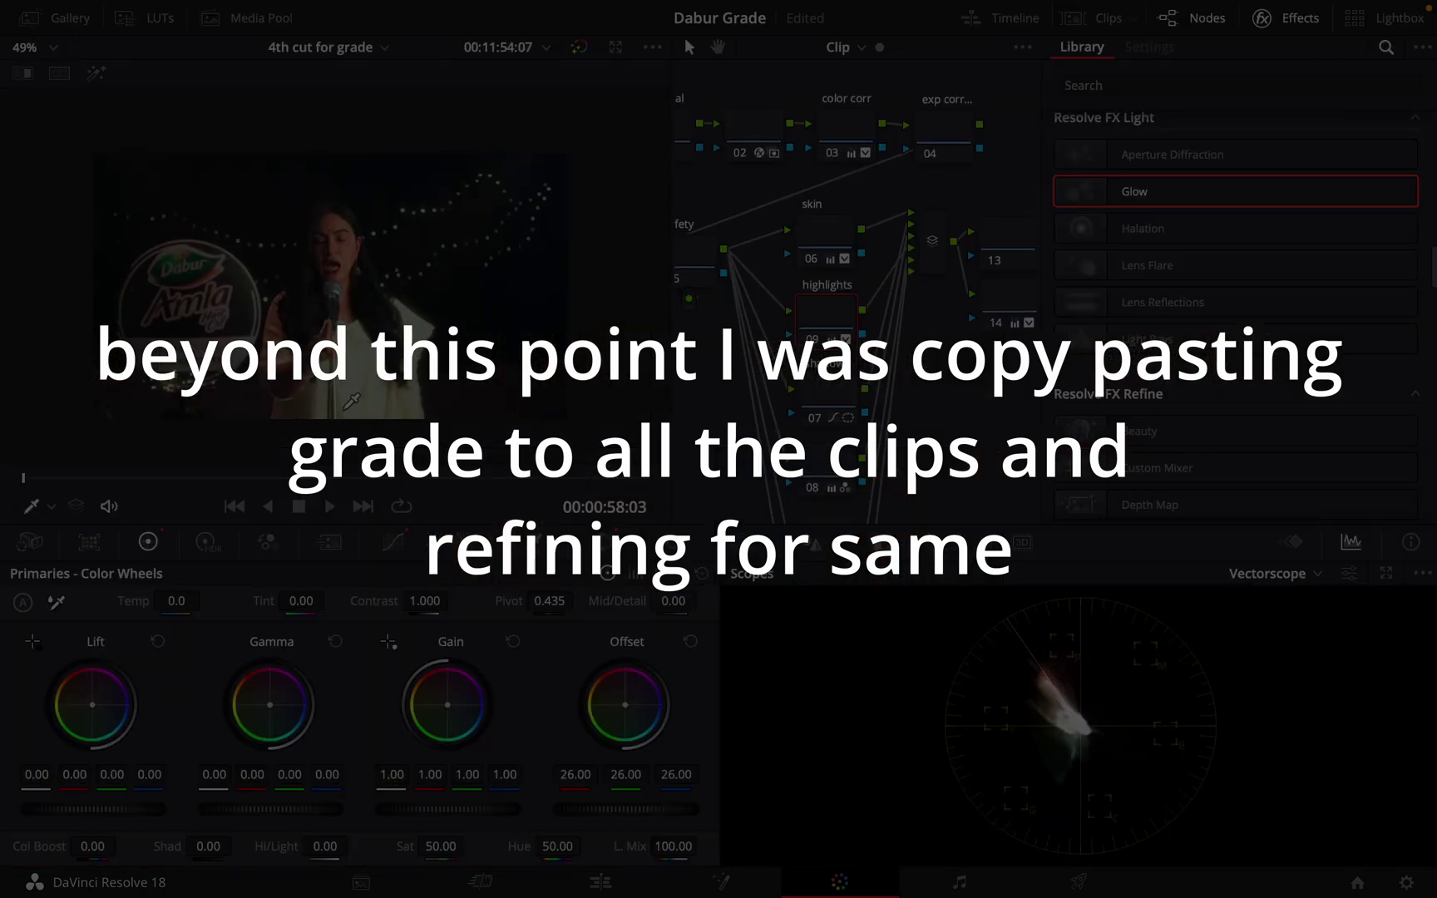
Fit the wide shot in the viewer and scrub to 00:00:58:22 to check the copied grade.
scroll(363, 355, up, 2)
scroll(362, 346, down, 1)
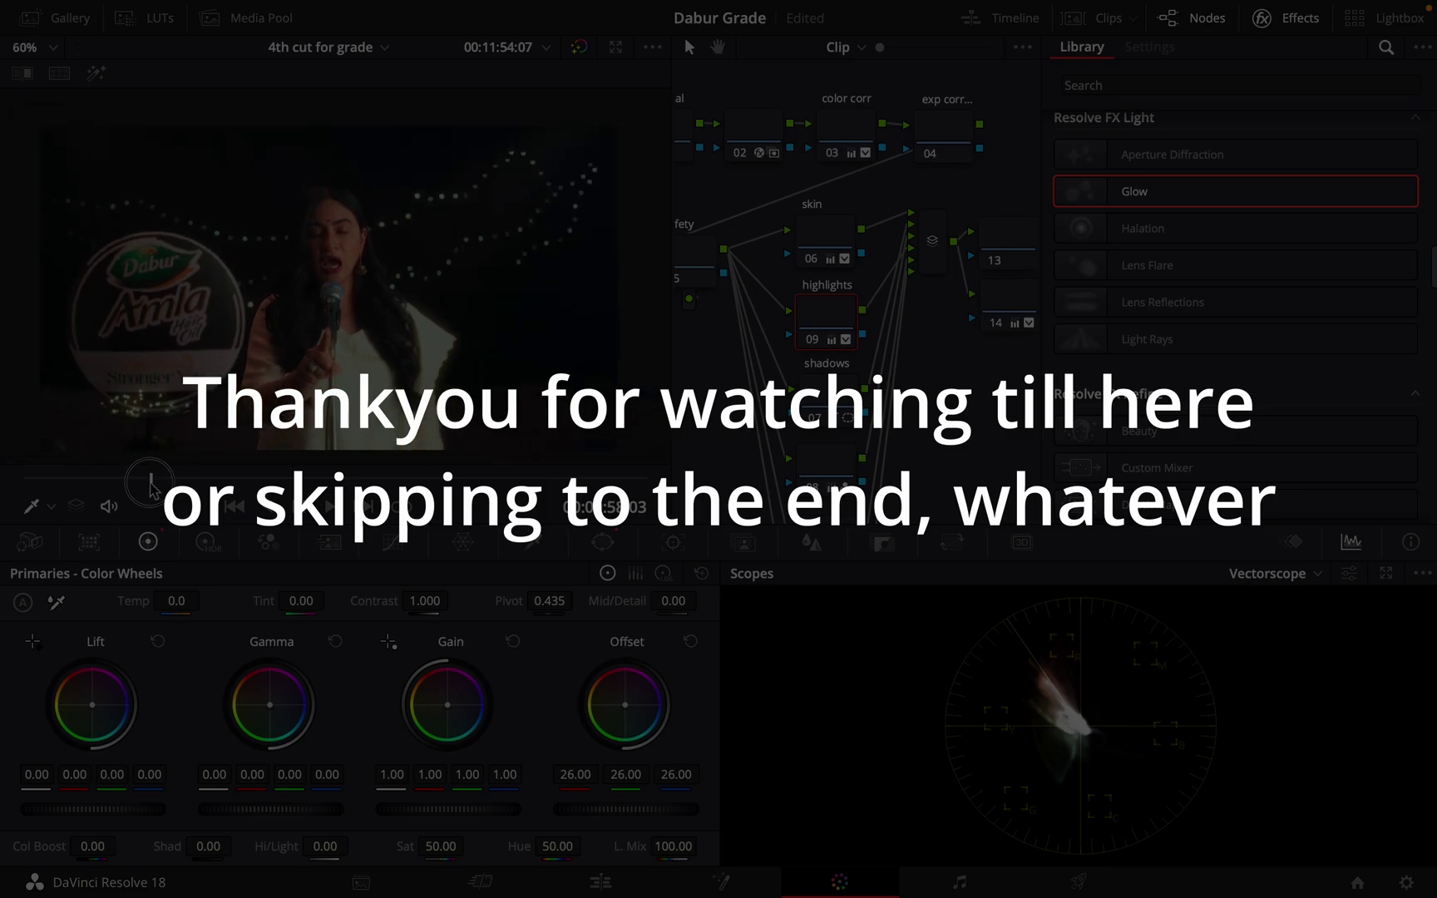
click(198, 482)
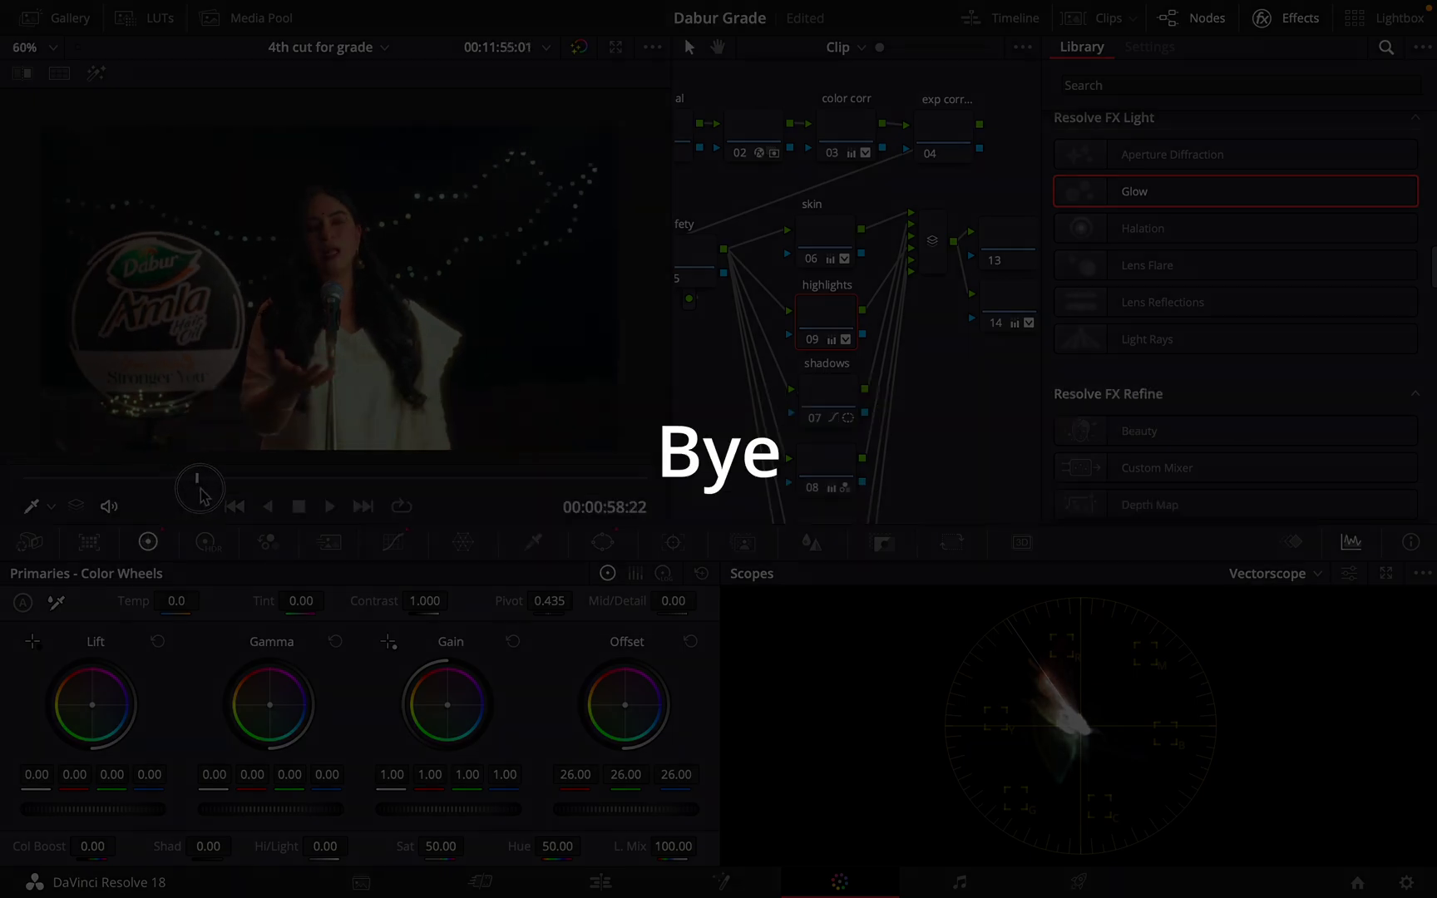